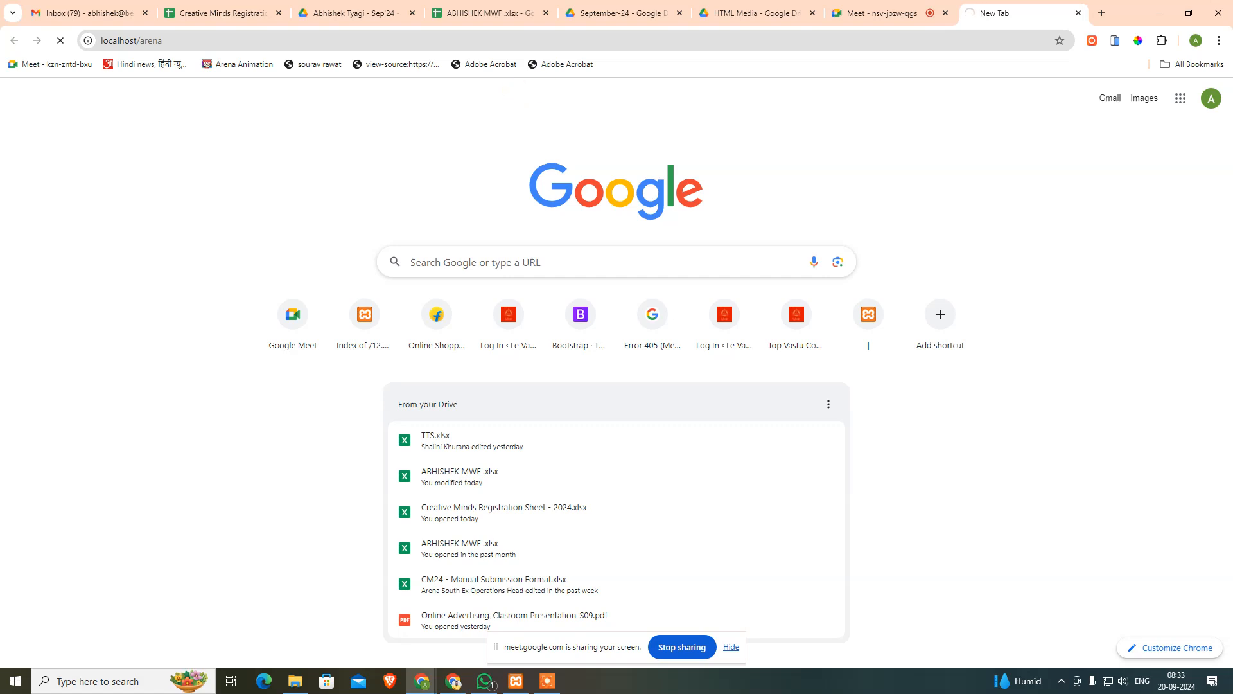
Close the Creative Minds Registration spreadsheet and return to the page loading localhost/arena.
left_click(485, 680)
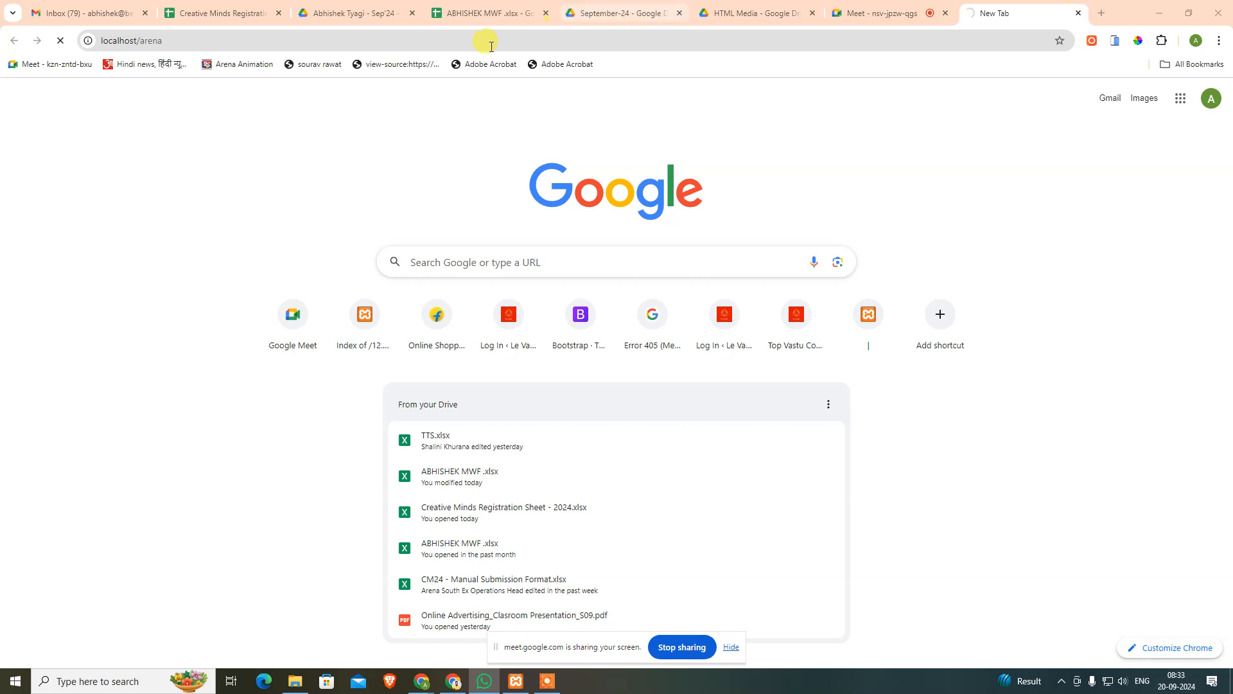
left_click(242, 12)
left_click(278, 13)
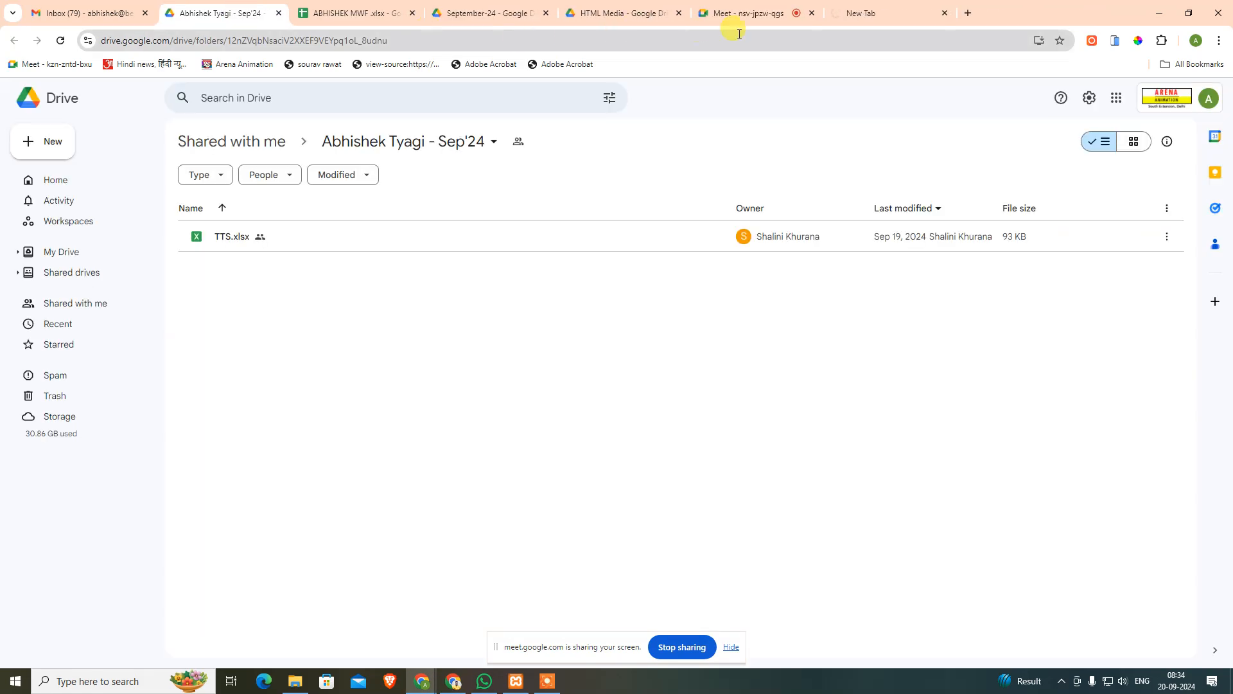
left_click(745, 11)
left_click(874, 5)
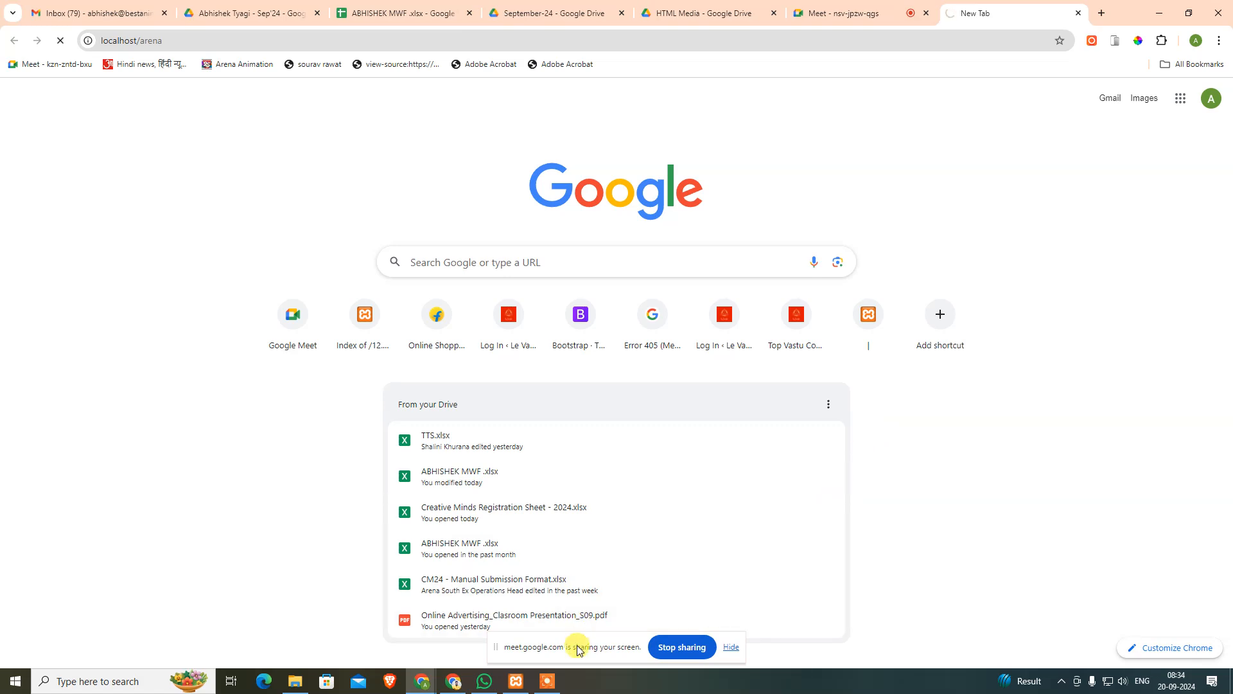
Check the Apache and MySQL services in the XAMPP Control Panel.
left_click(517, 682)
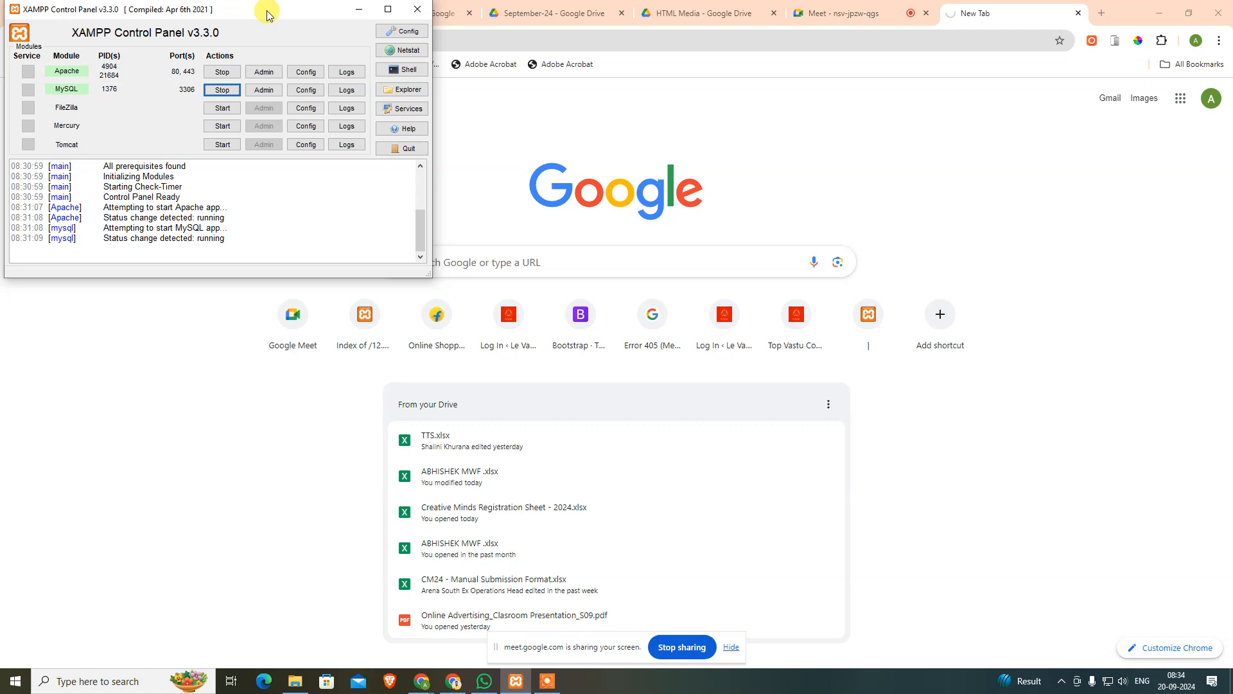
left_click_drag(269, 15, 335, 96)
left_click(985, 168)
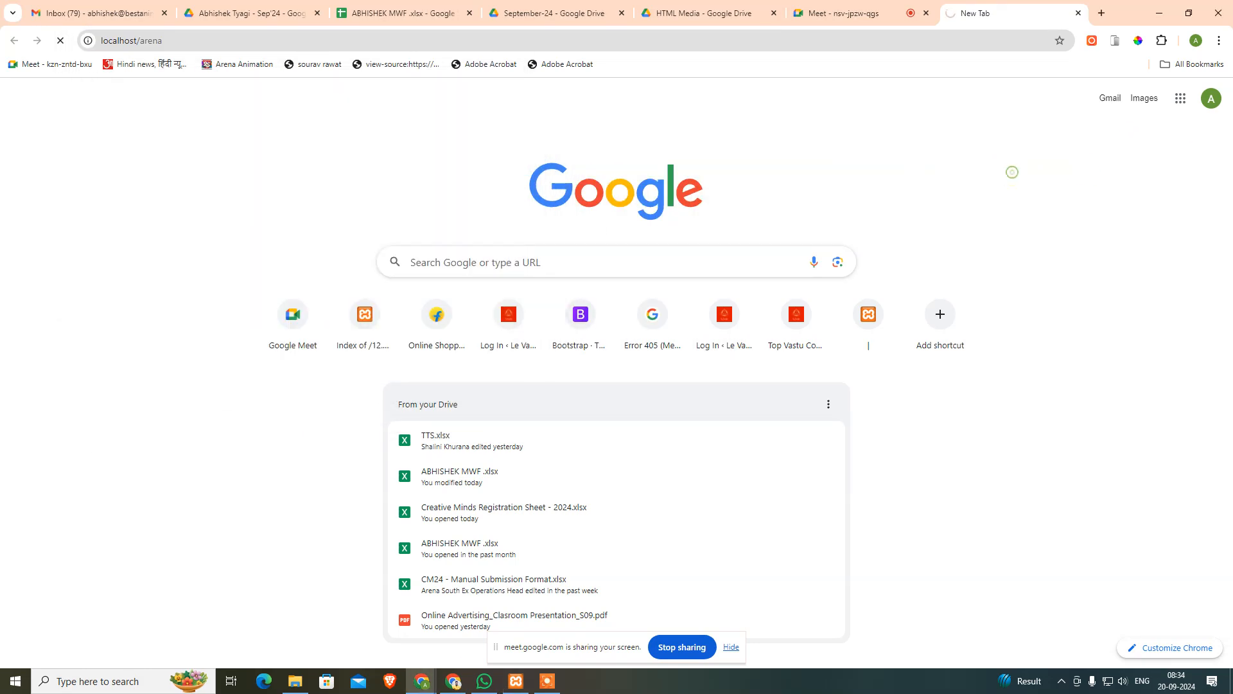
key("alt+Tab")
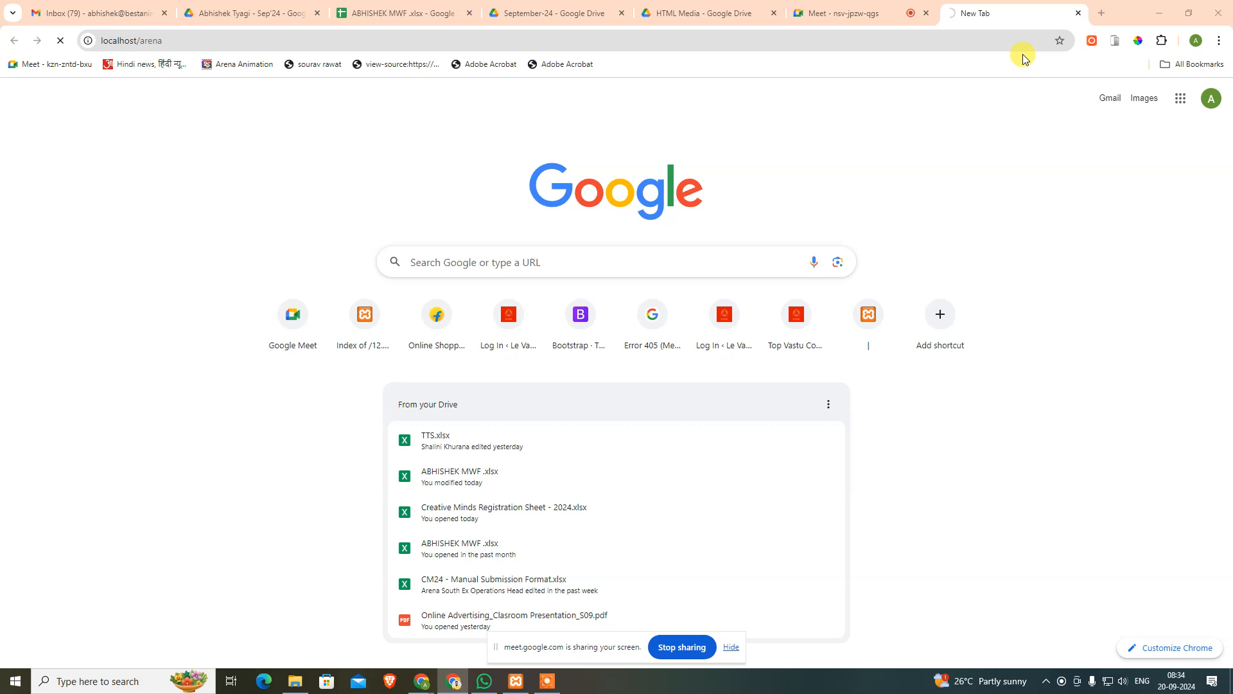
left_click(872, 13)
left_click(774, 12)
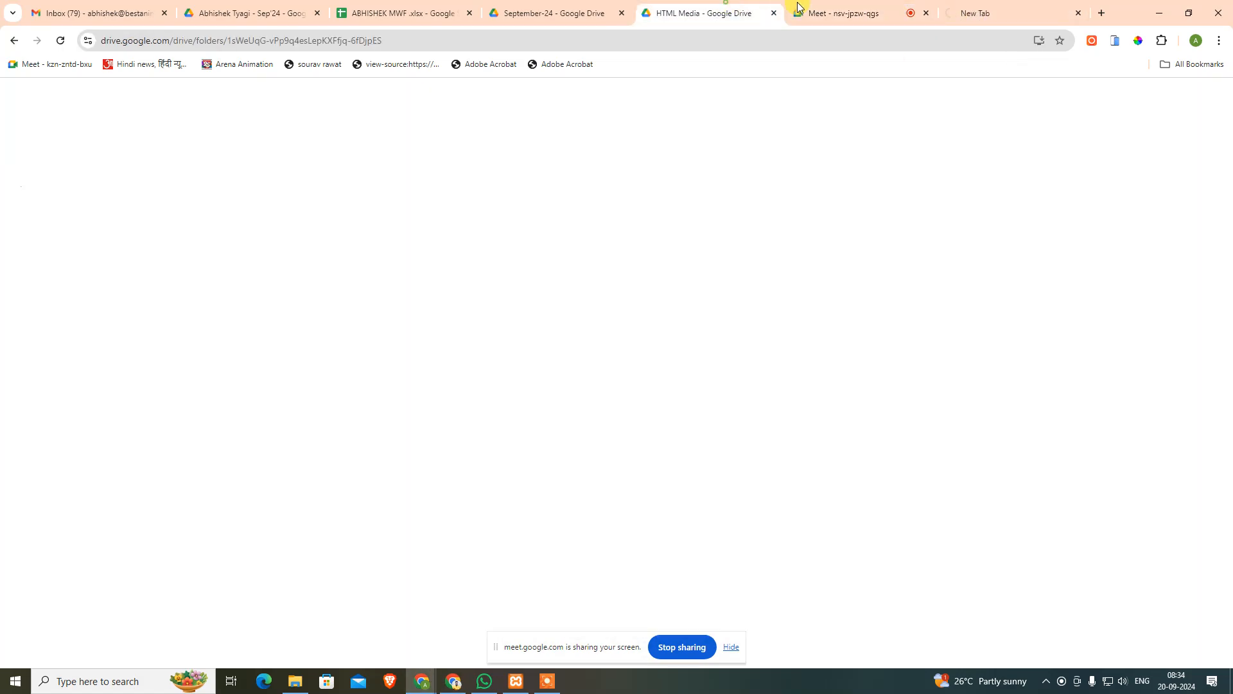
left_click(575, 9)
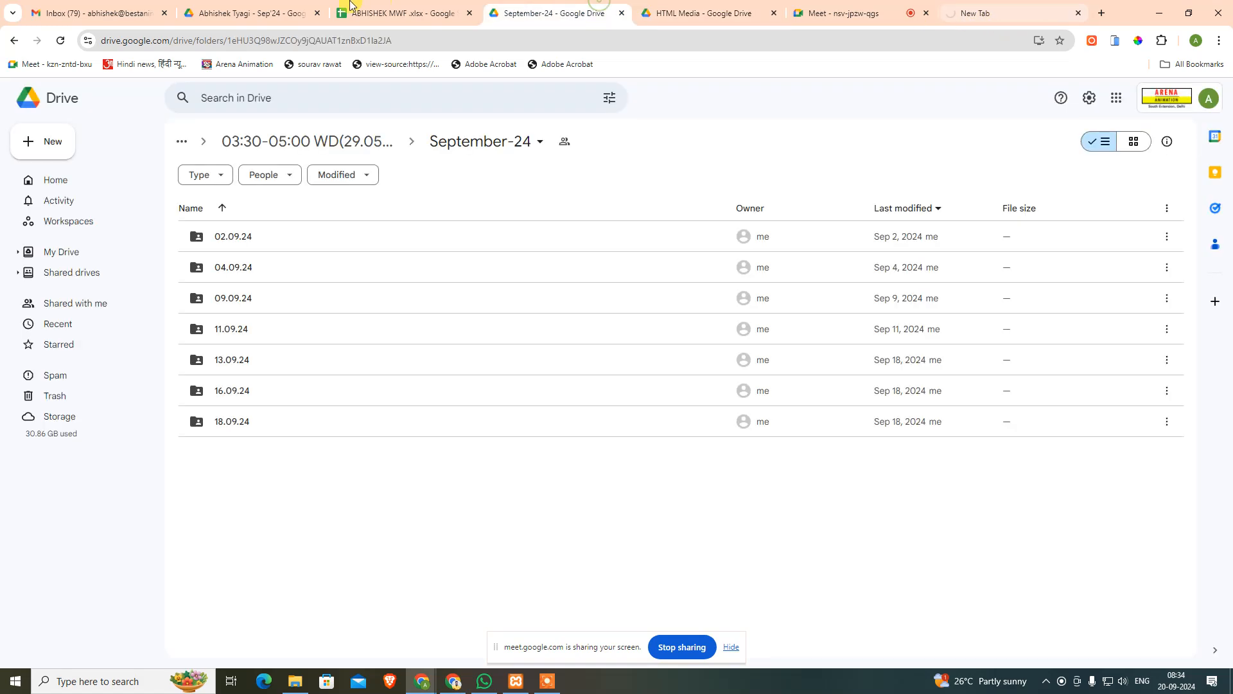
left_click(69, 11)
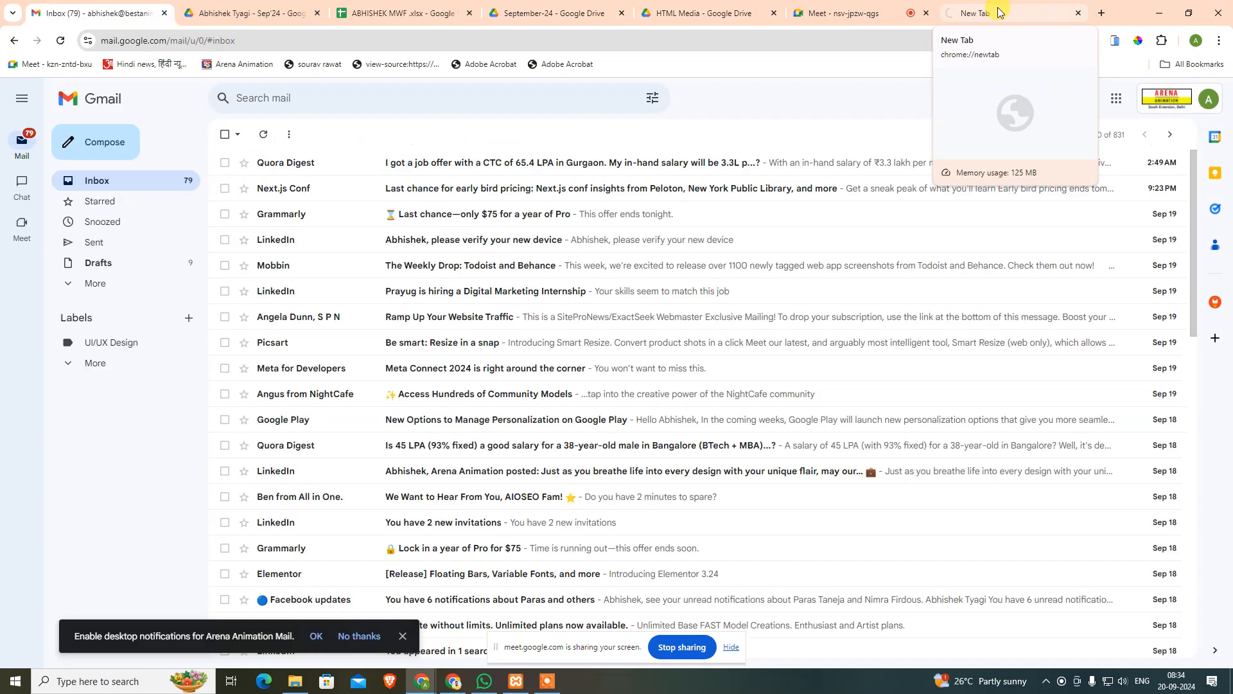
left_click(997, 12)
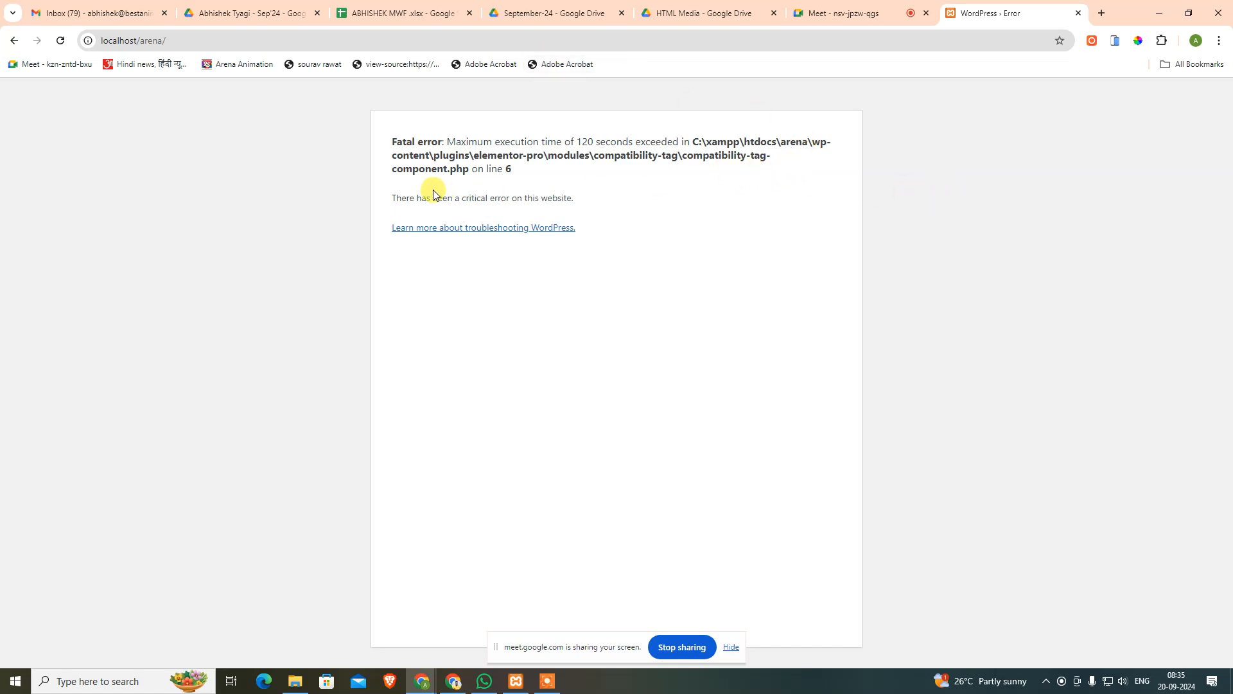
Reload localhost/arena/, then stop and restart both Apache and MySQL in the XAMPP Control Panel.
left_click(474, 41)
key("Return")
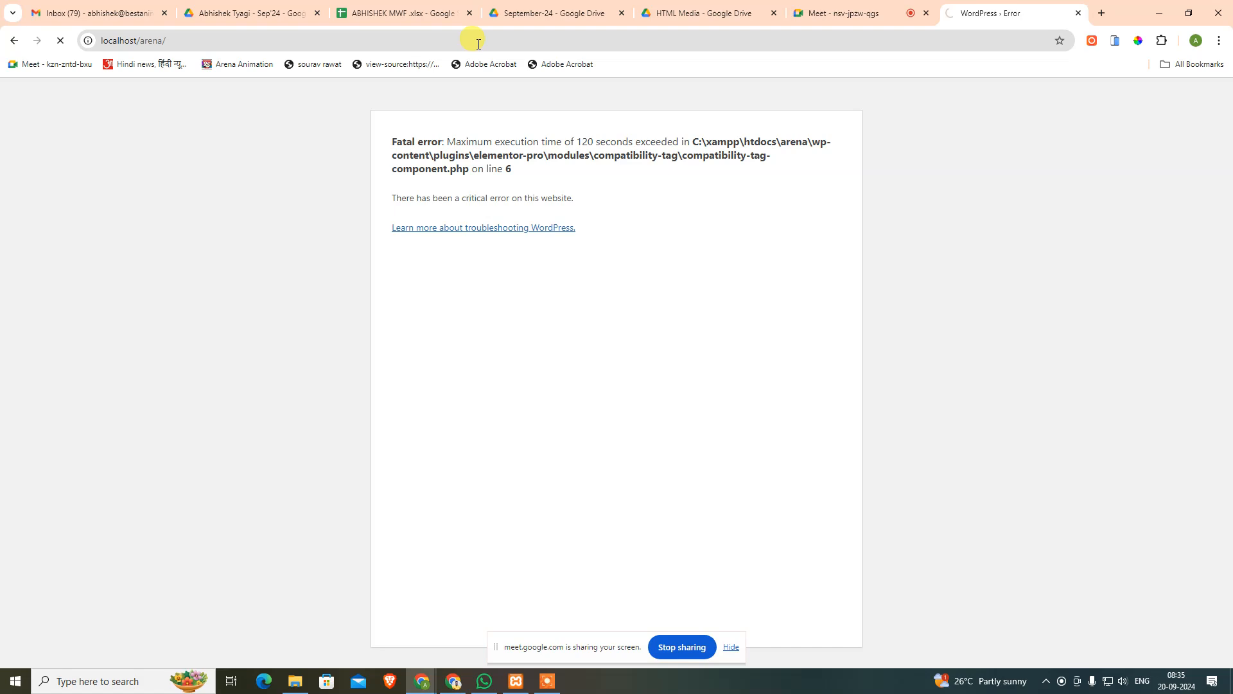
left_click(515, 680)
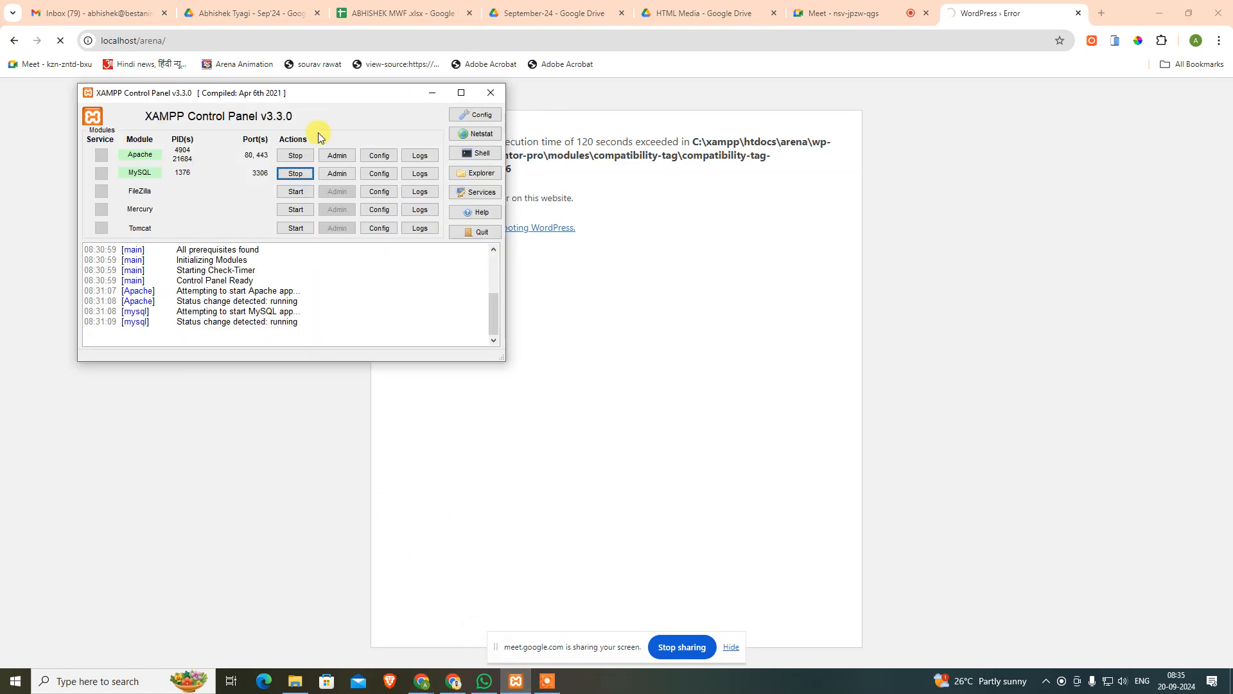
left_click(295, 155)
left_click(297, 173)
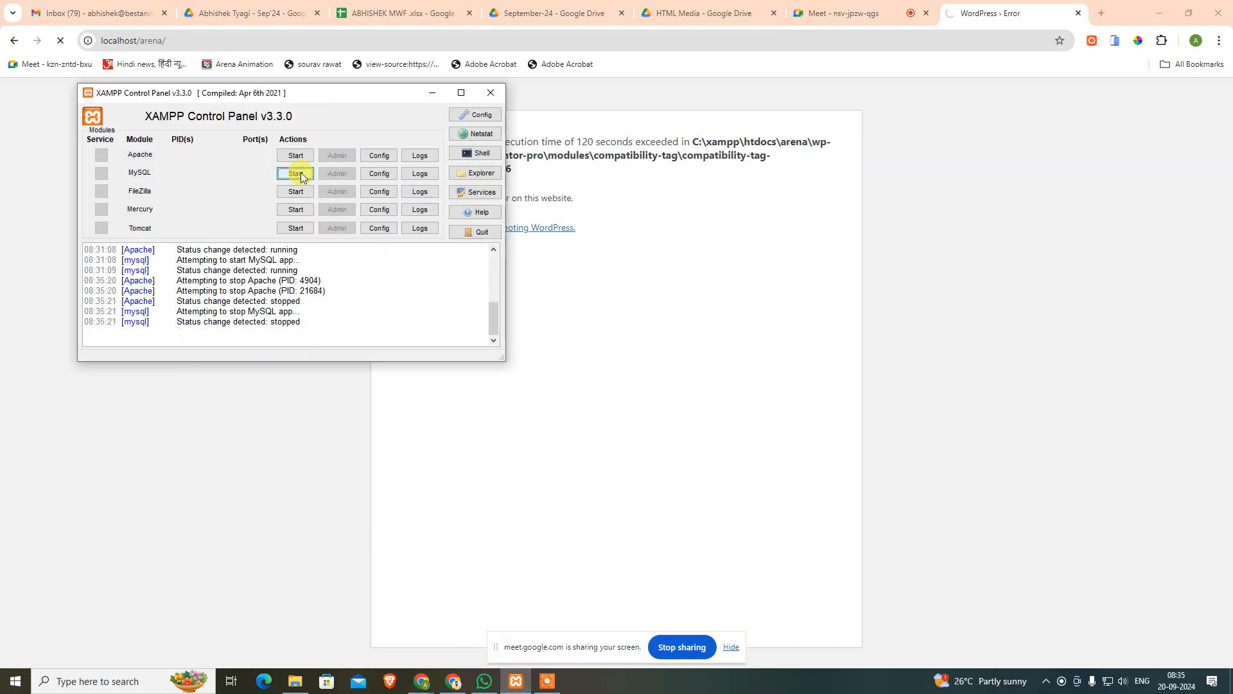
left_click(296, 156)
left_click(297, 173)
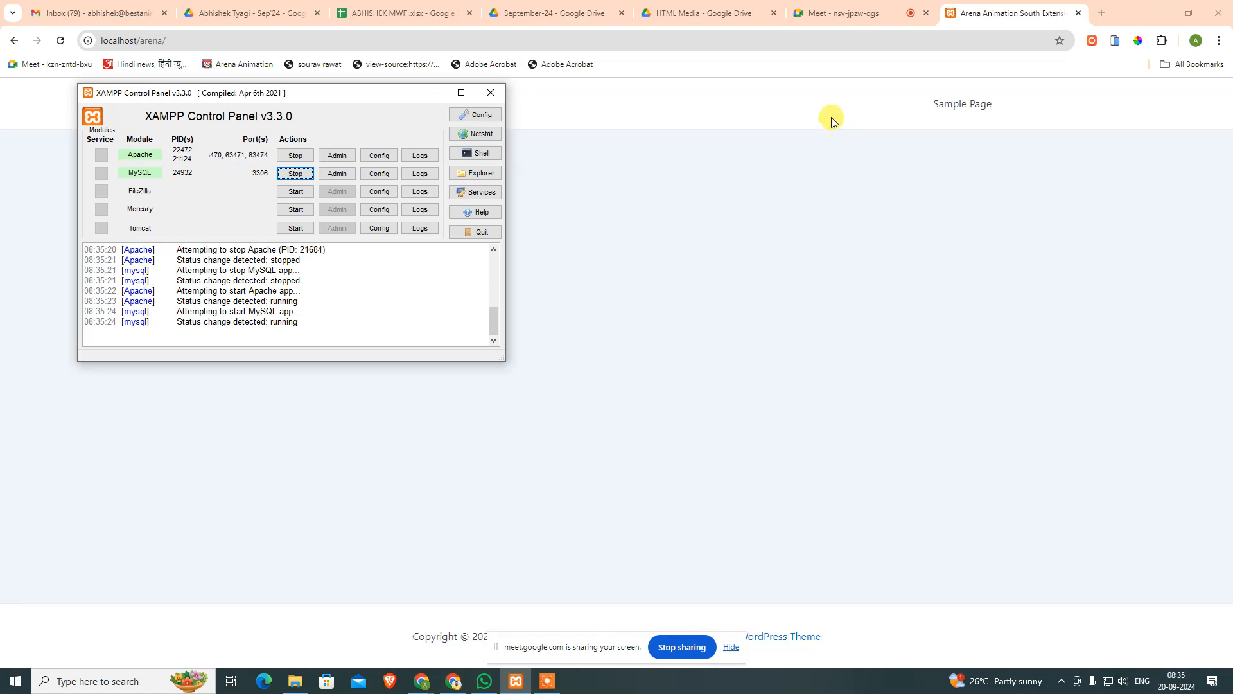
Return to the browser and open the WordPress admin address localhost/arena/wp-admin/.
left_click(833, 122)
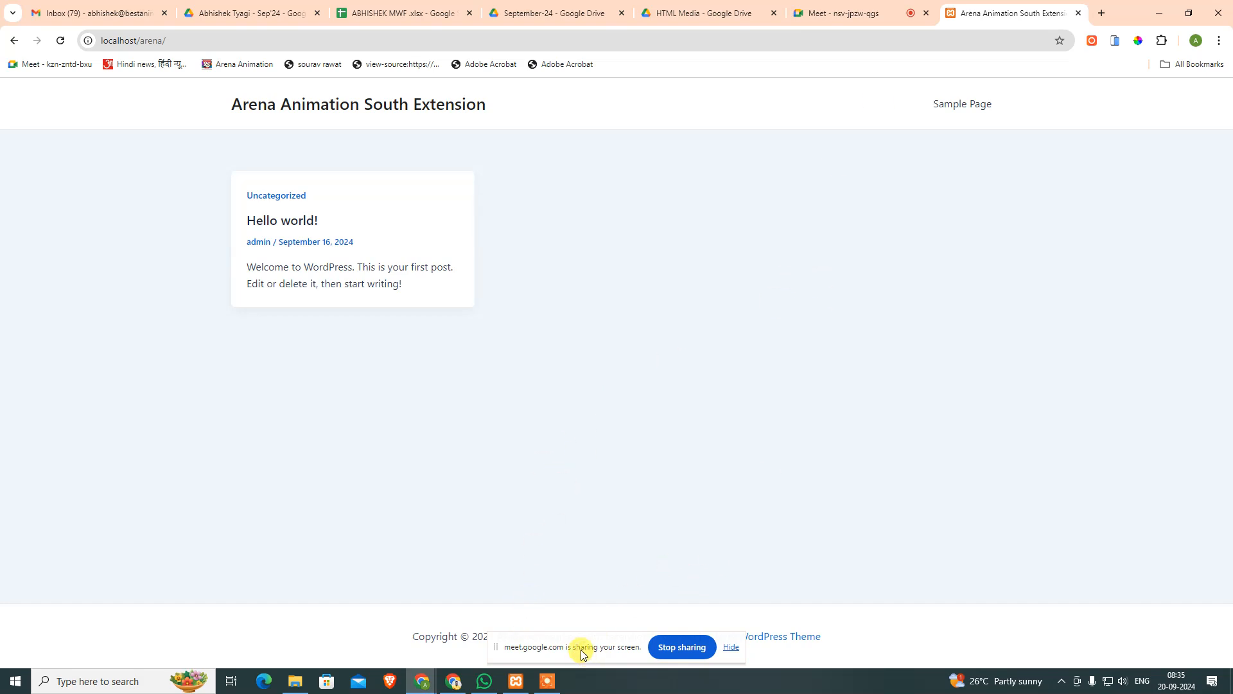
left_click(448, 40)
type("w")
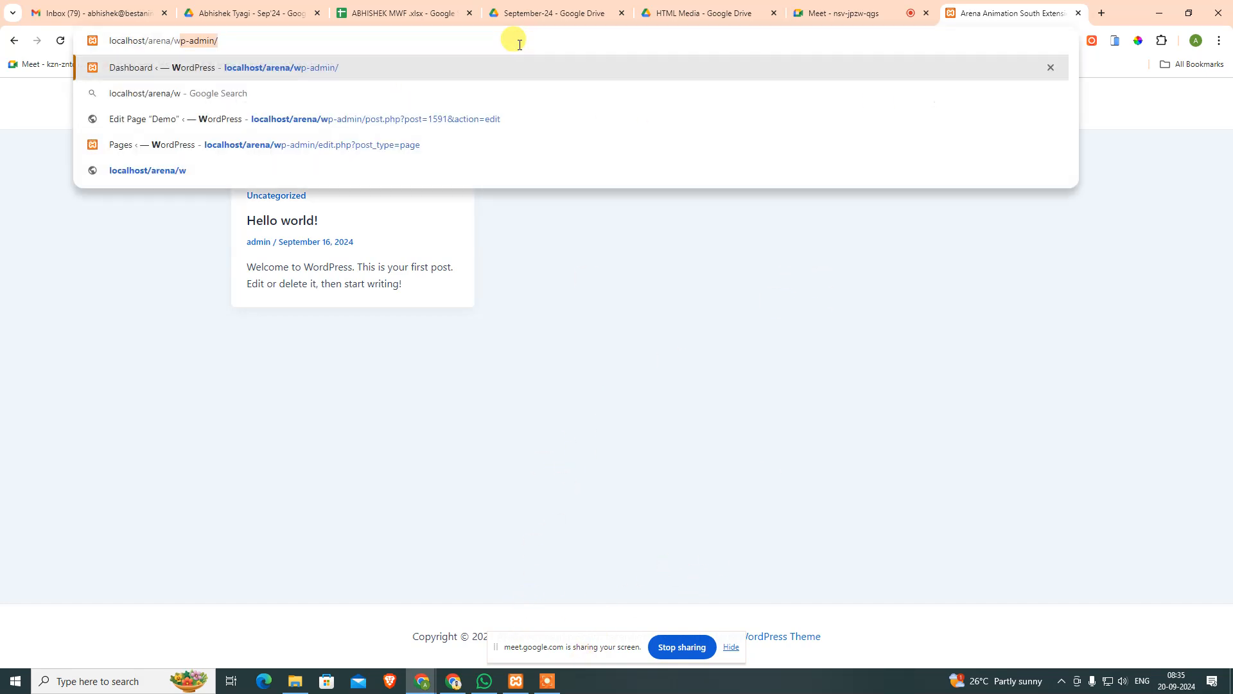
type("p-admin/")
key("Return")
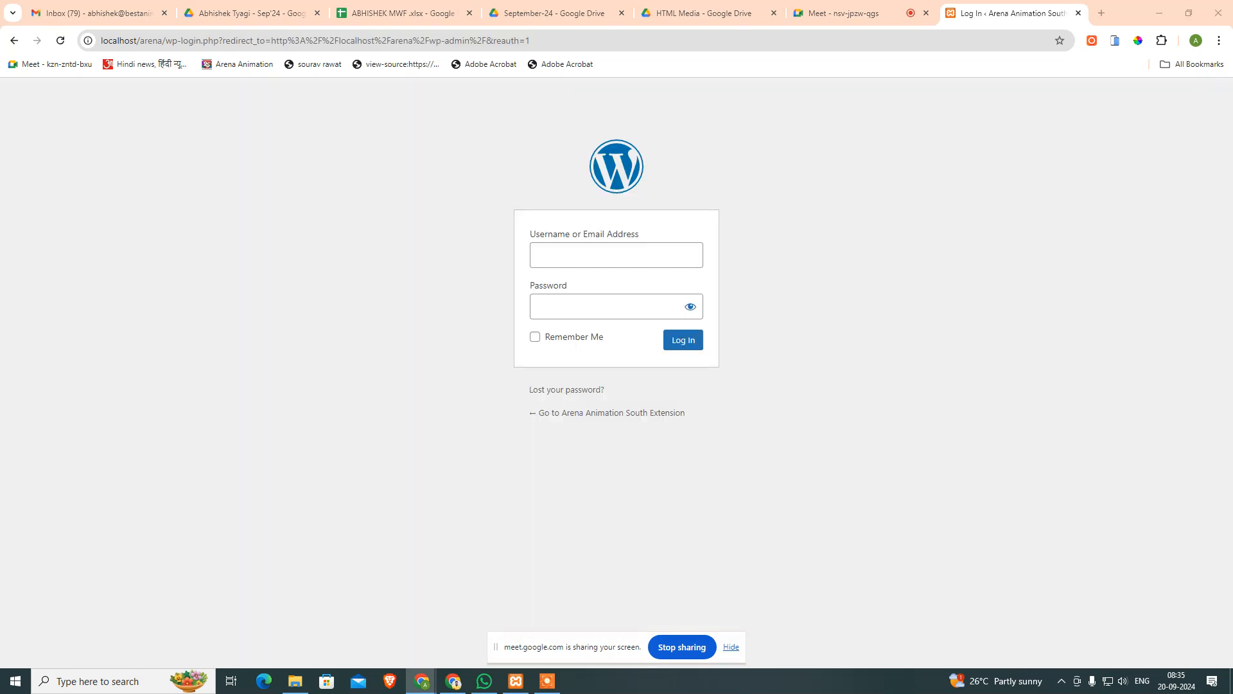
Open the recent file Wordpress Installation Details in Notepad.
left_click(389, 680)
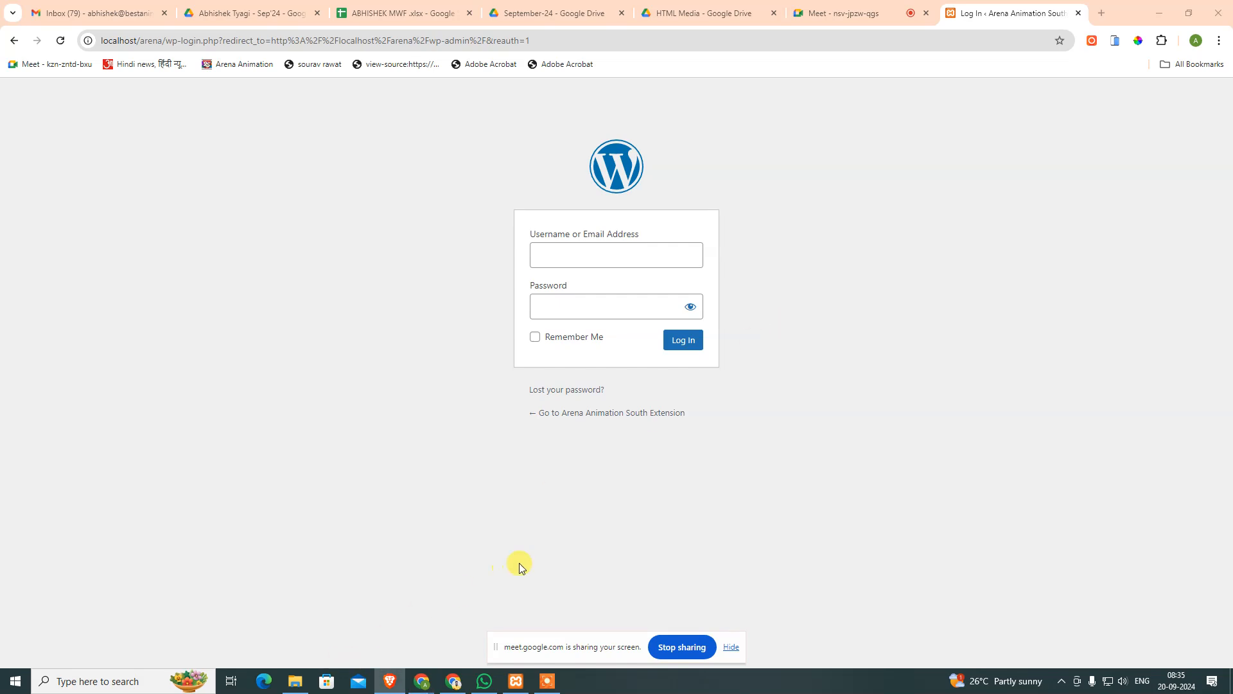
key("super")
type("NOTE")
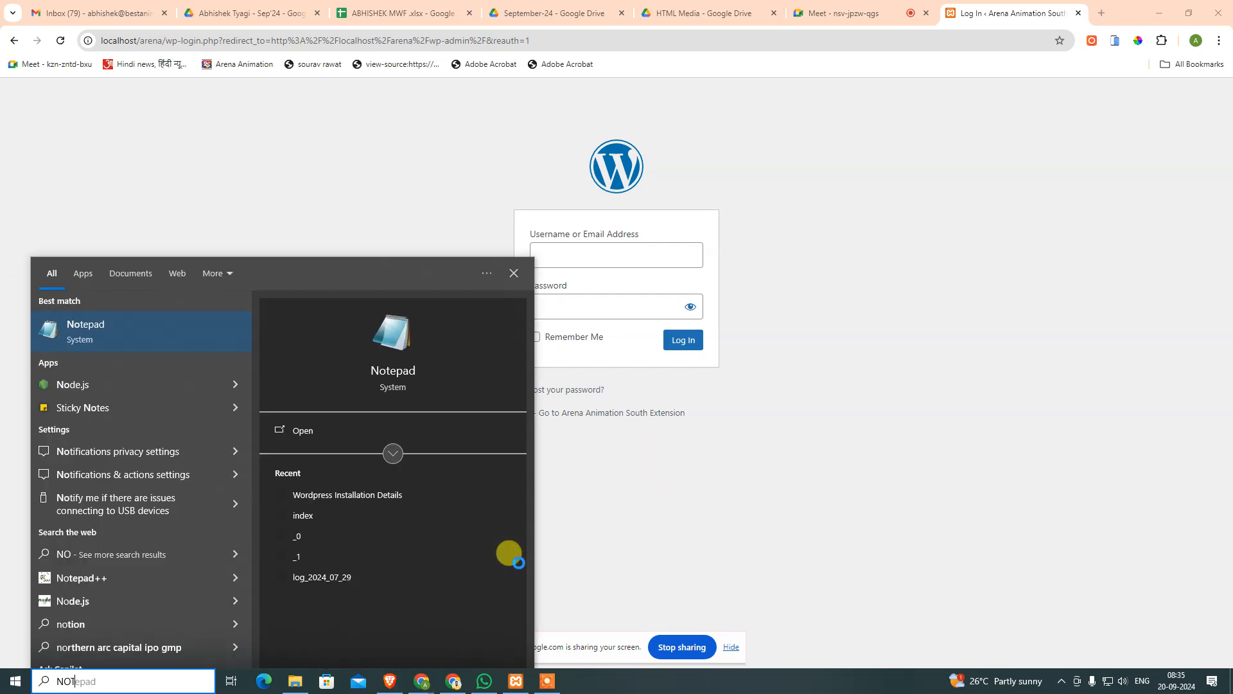
left_click(468, 492)
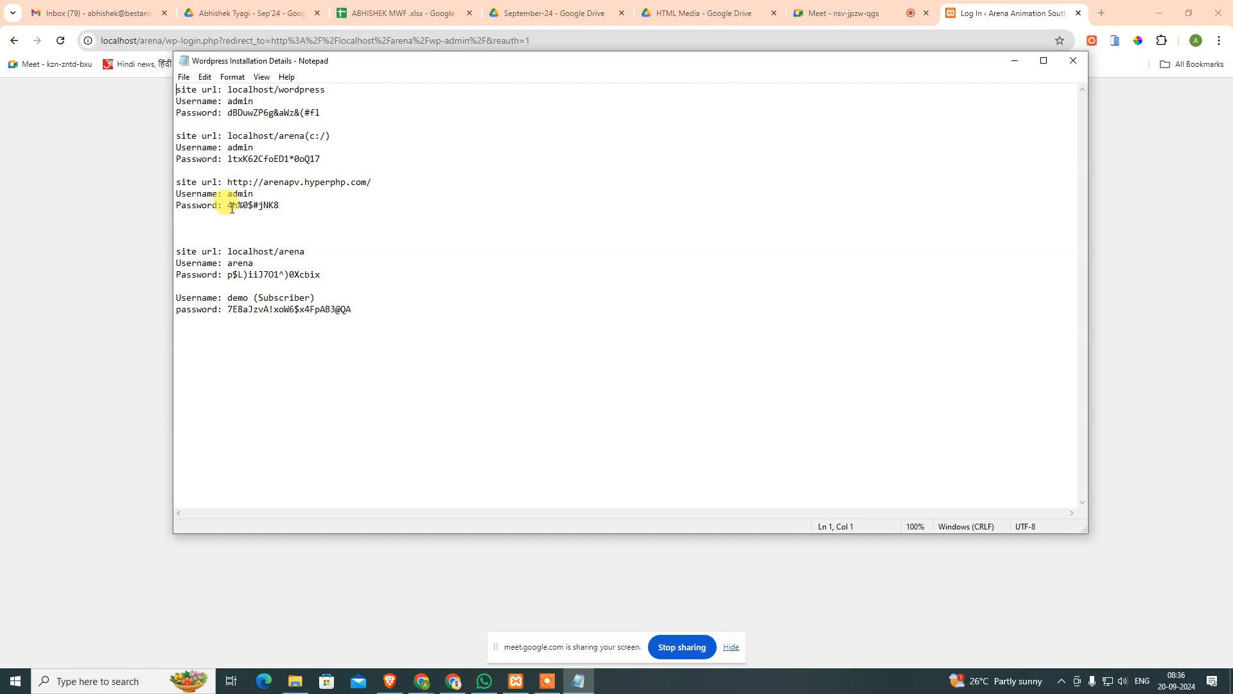
Try to log in to WordPress as admin with the password saved for arenapv.hyperphp.com, enabling Remember Me.
left_click_drag(228, 205, 330, 221)
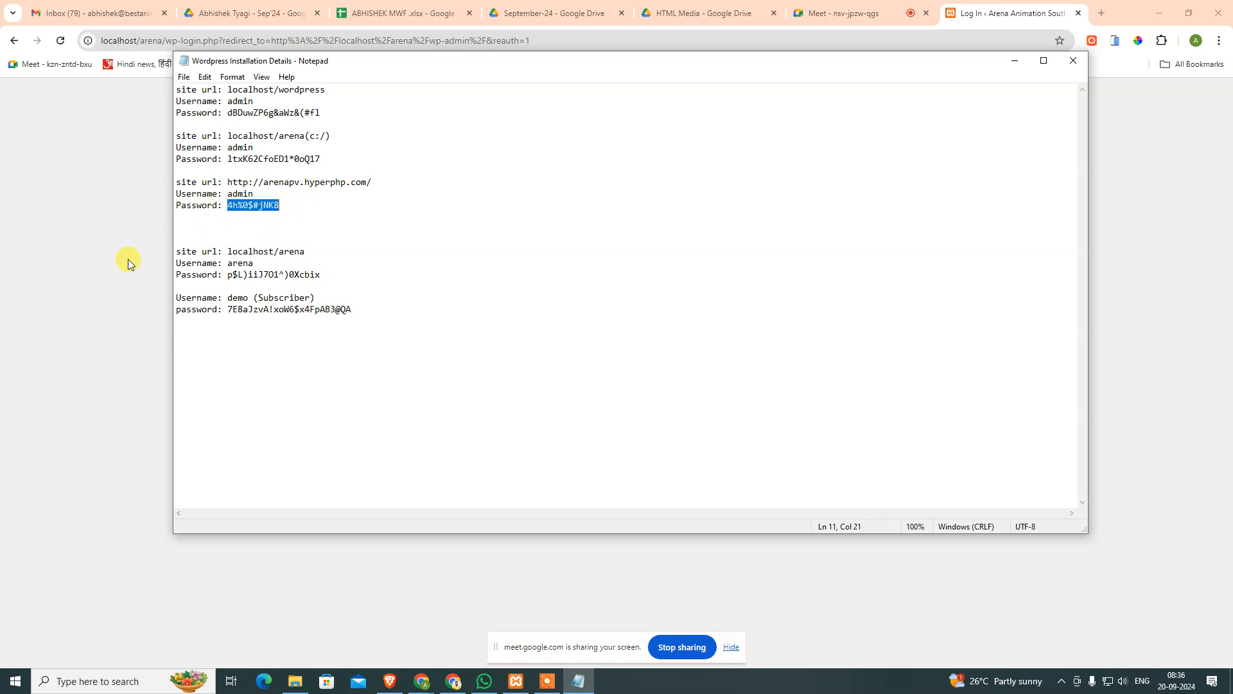
key("ctrl+c")
left_click(114, 262)
left_click(580, 258)
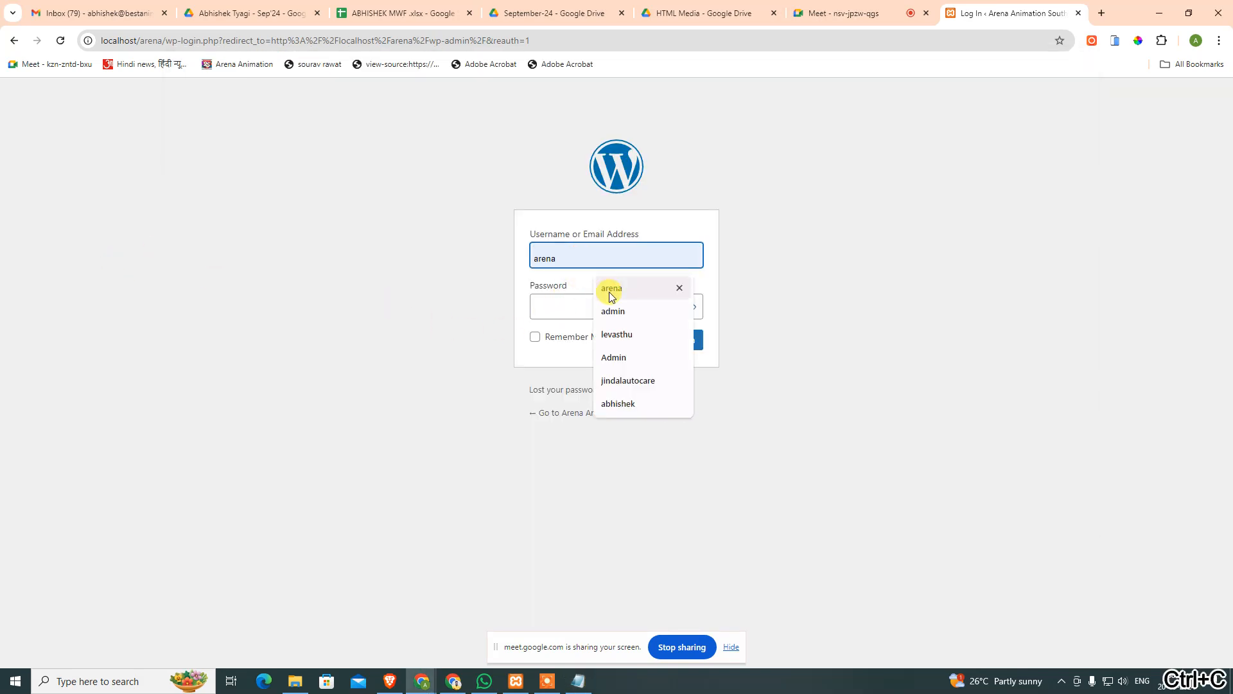
left_click(612, 312)
left_click(586, 302)
key("ctrl+v")
left_click(563, 337)
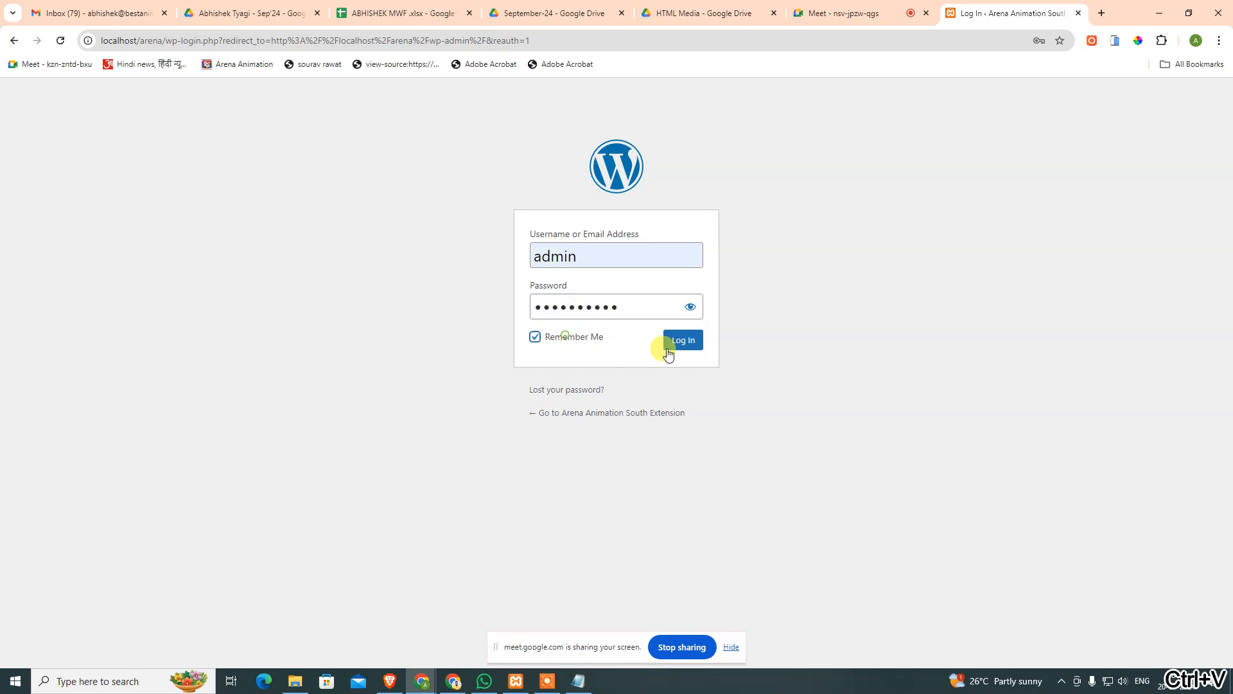
left_click(668, 346)
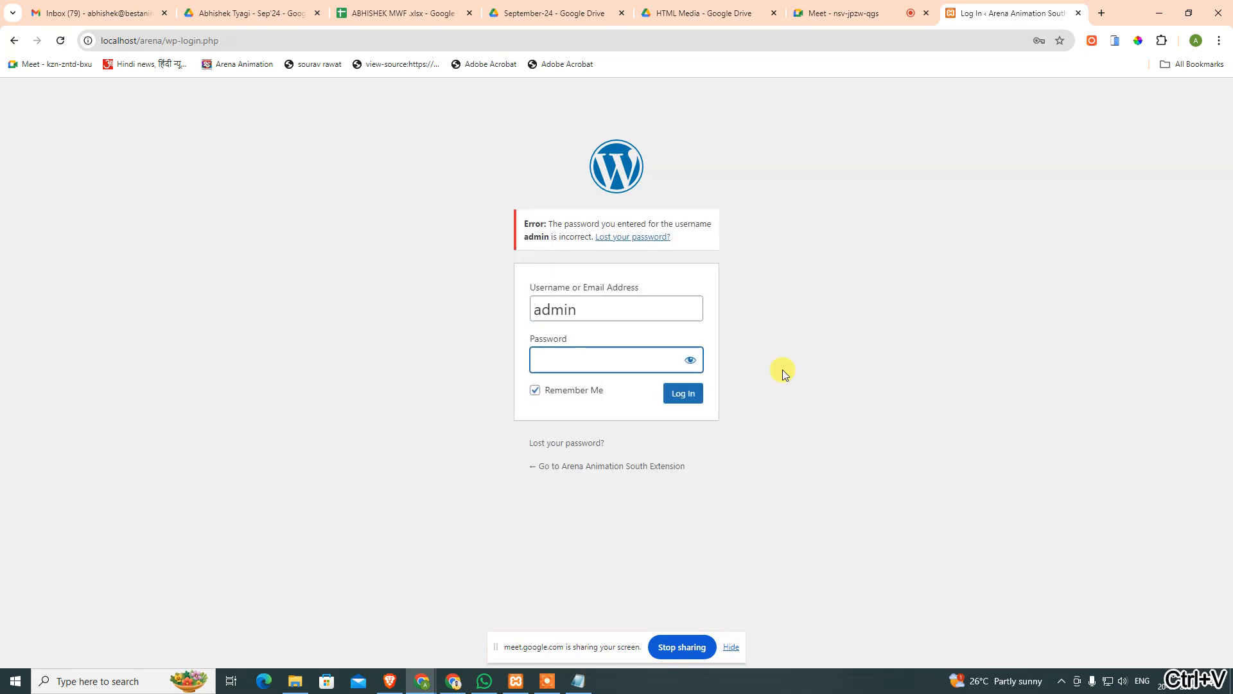
Copy the admin password saved for localhost/arena(c:/) from the Wordpress Installation Details notes in Notepad.
key("alt+Tab")
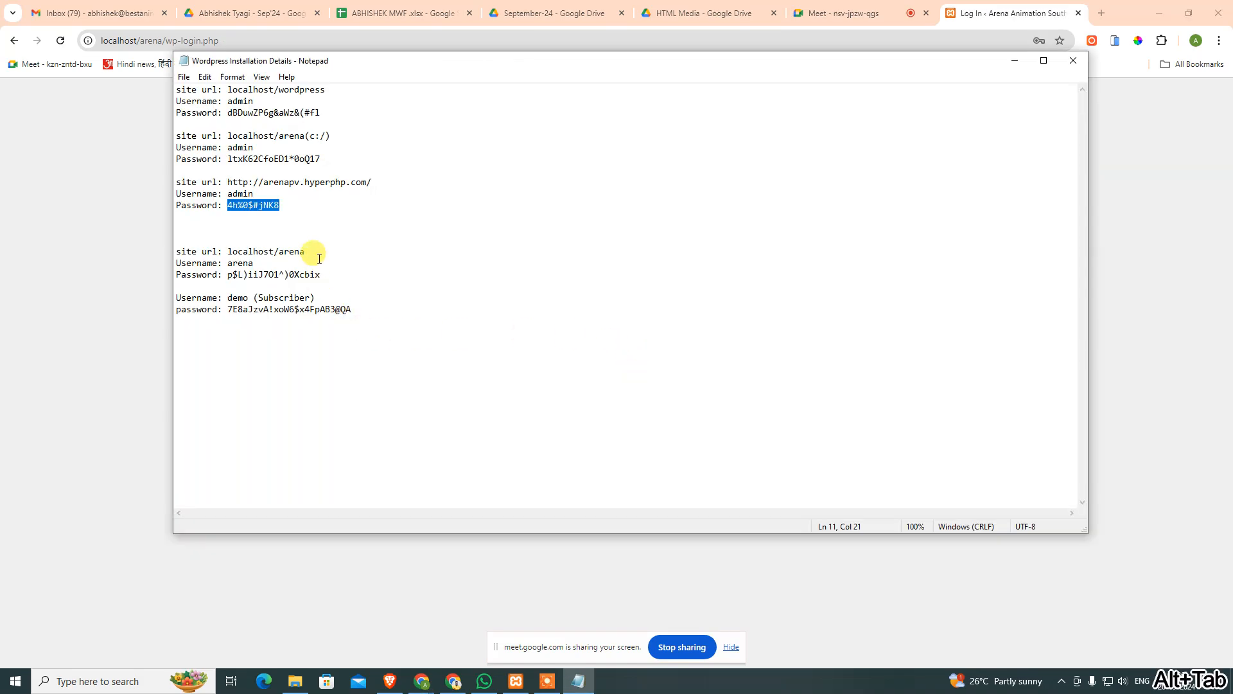
left_click(327, 212)
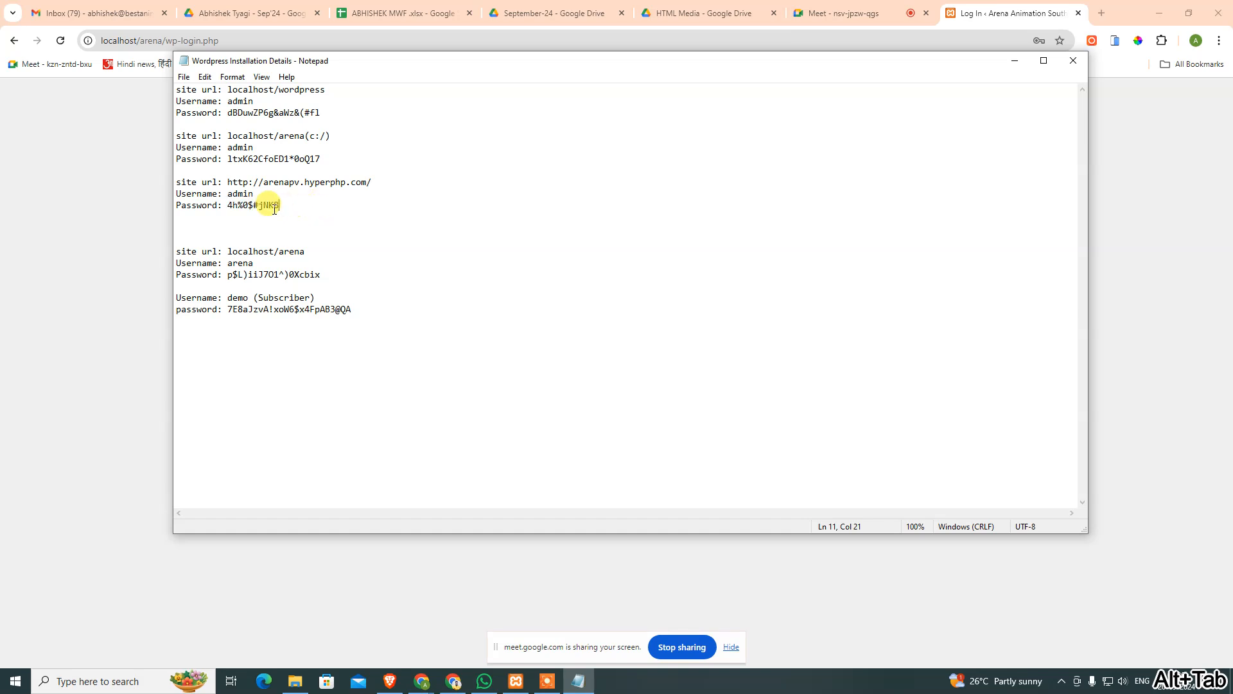
left_click_drag(229, 207, 294, 207)
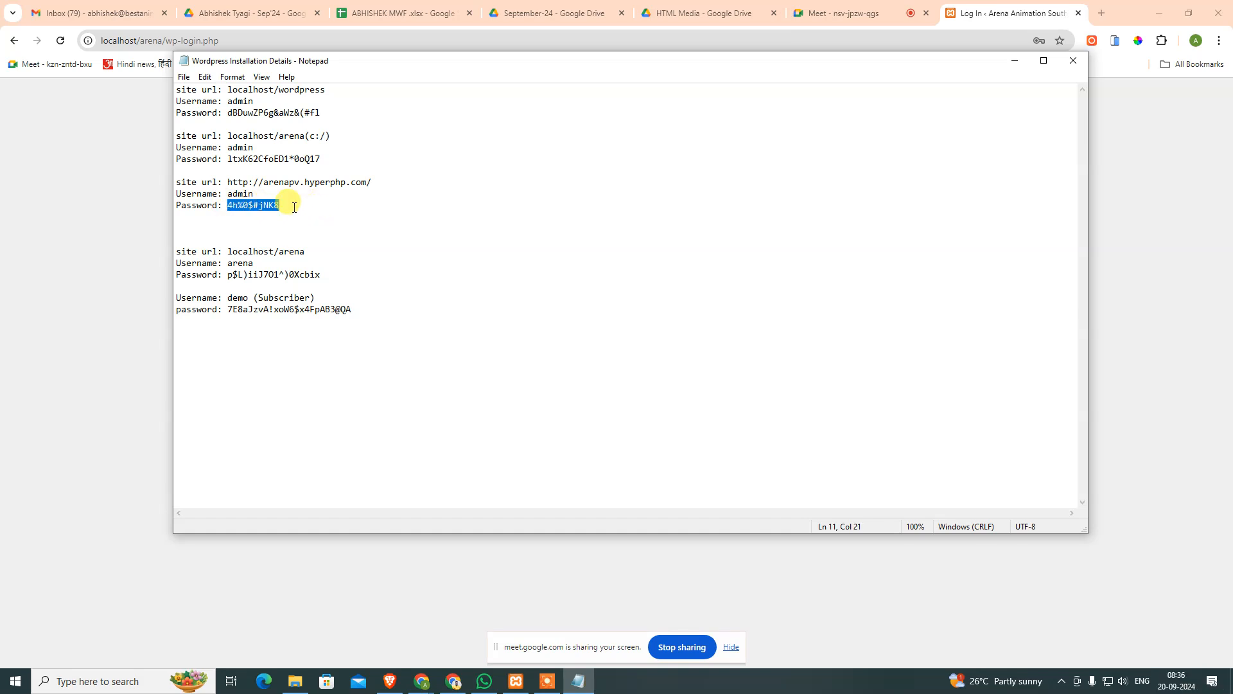
left_click(294, 207)
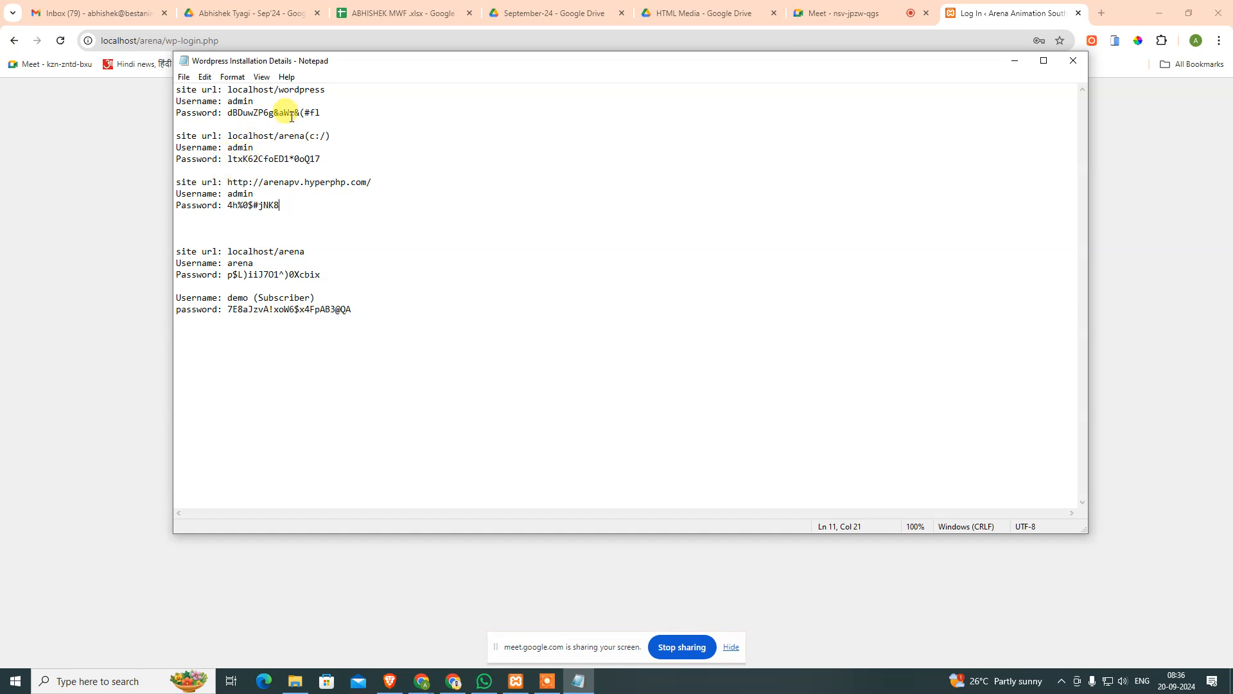
left_click_drag(229, 160, 344, 159)
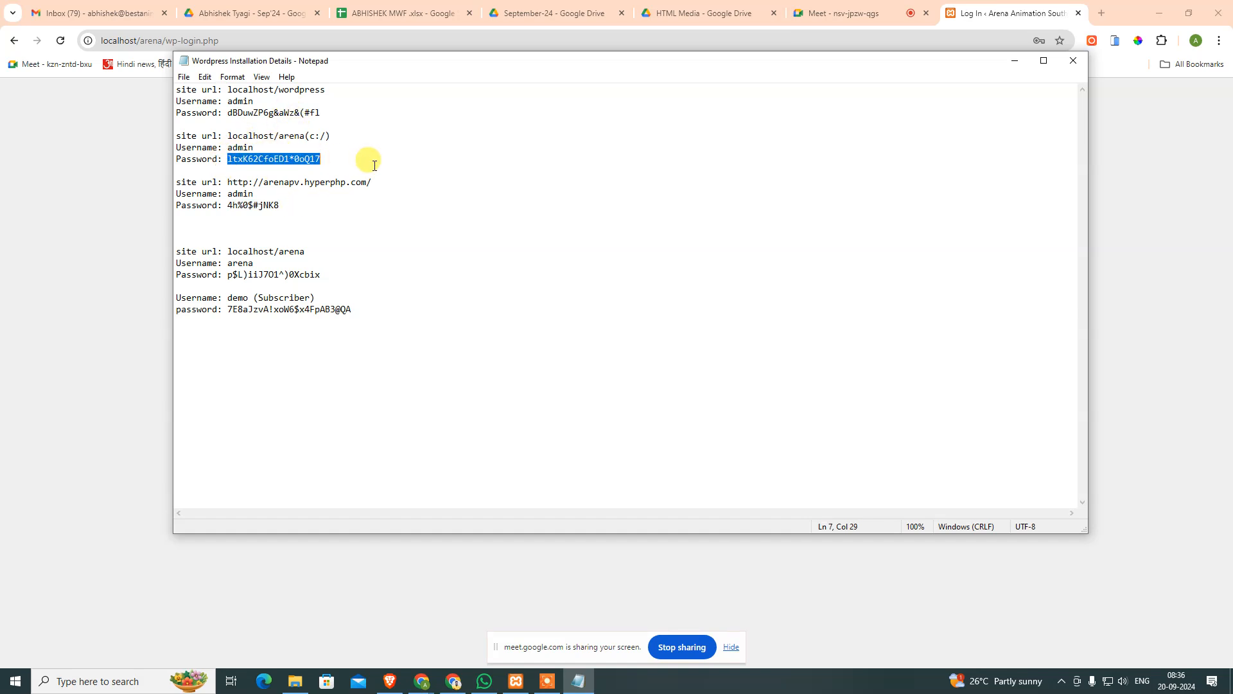
key("ctrl+c")
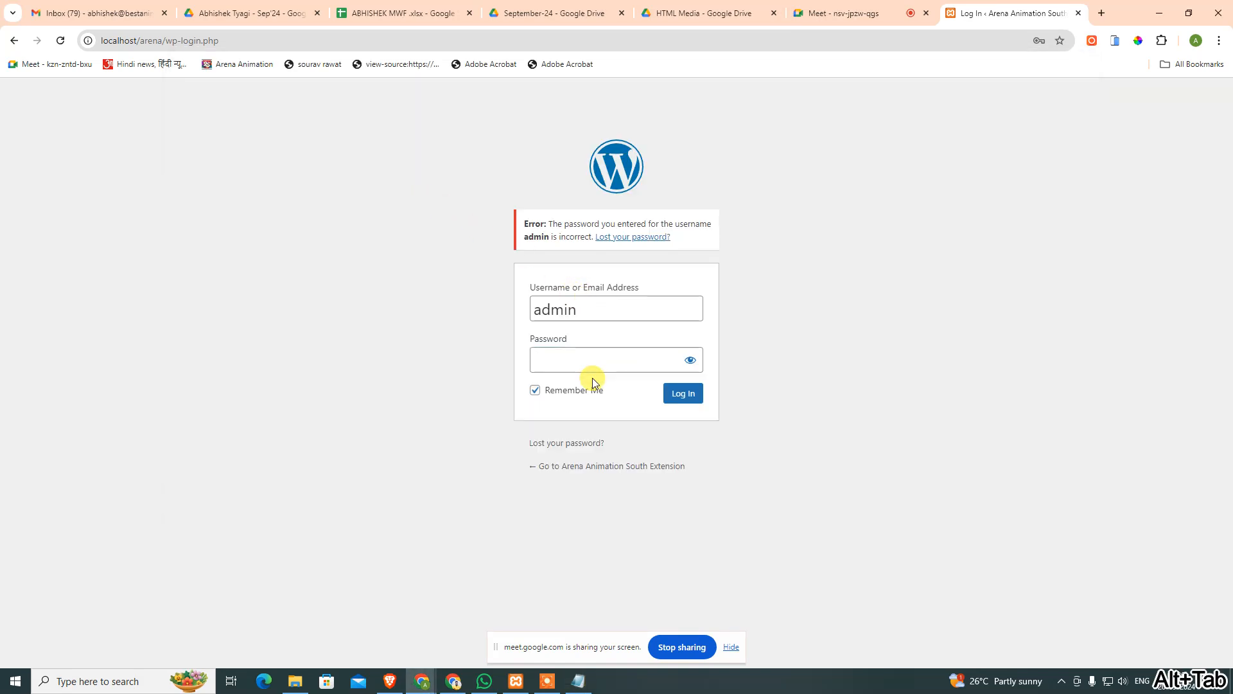
Paste the copied account password into the WordPress login form in the browser and log in.
left_click(636, 357)
key("ctrl+v")
left_click(693, 392)
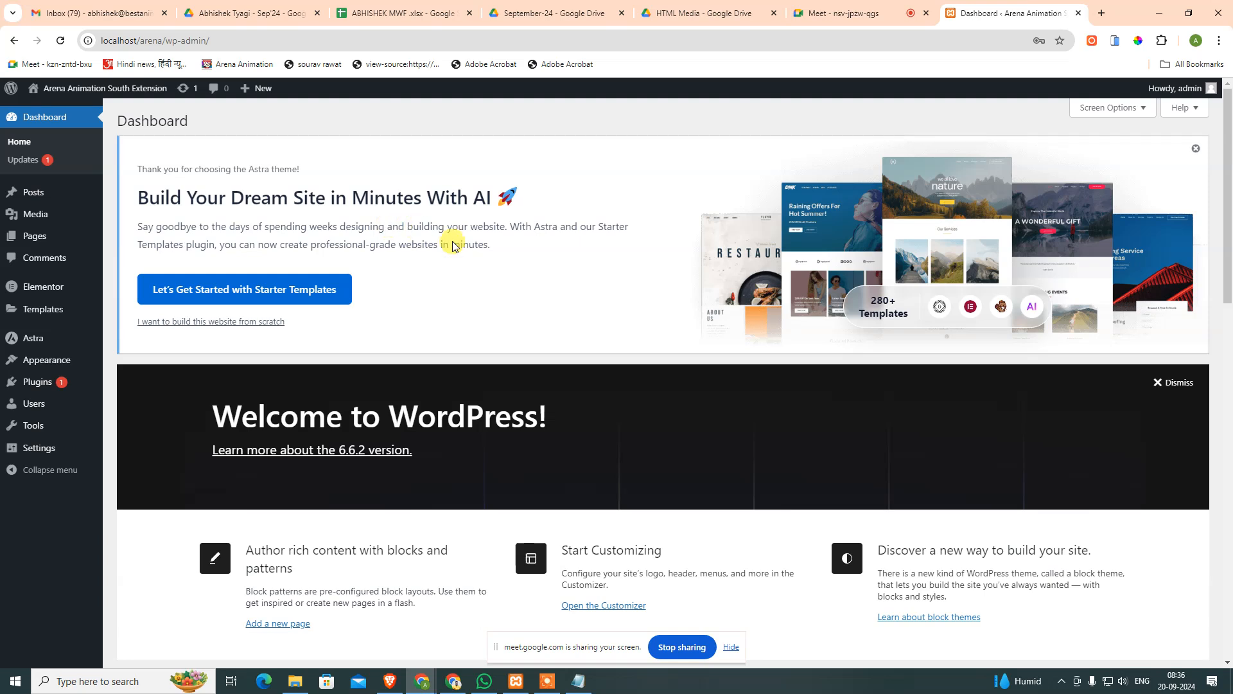
mouse_move(14, 338)
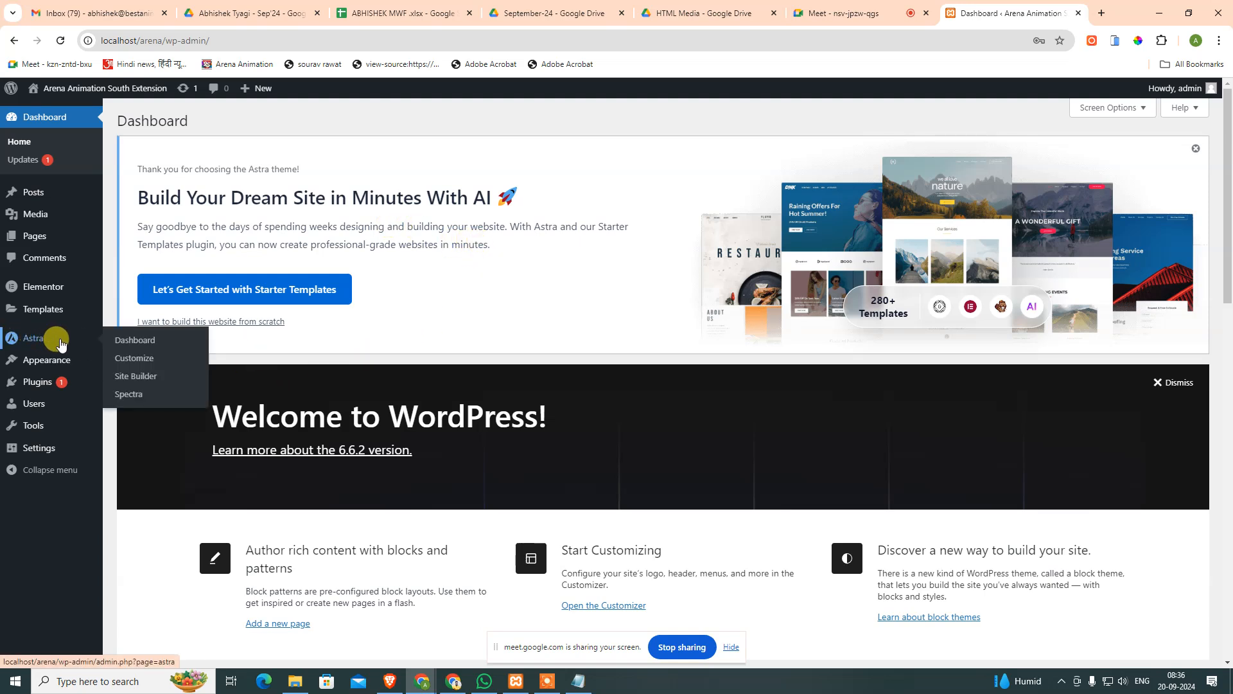
mouse_move(53, 284)
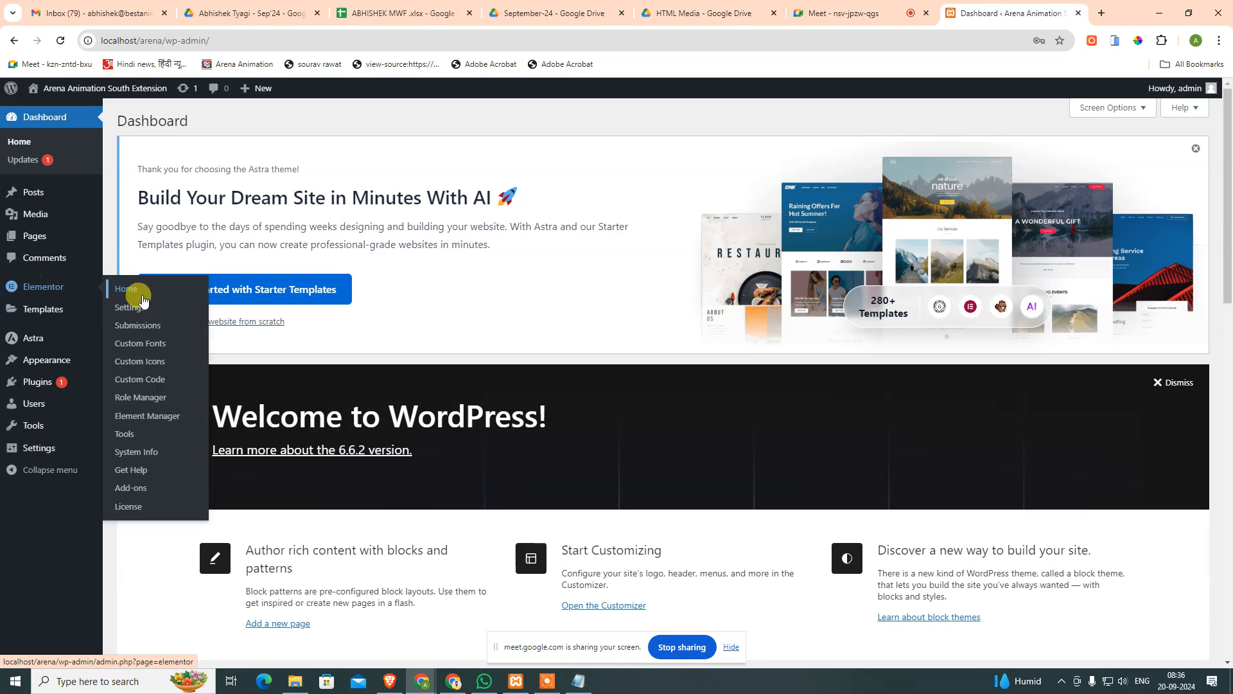
scroll(501, 328, "down", 5)
scroll(508, 349, "down", 10)
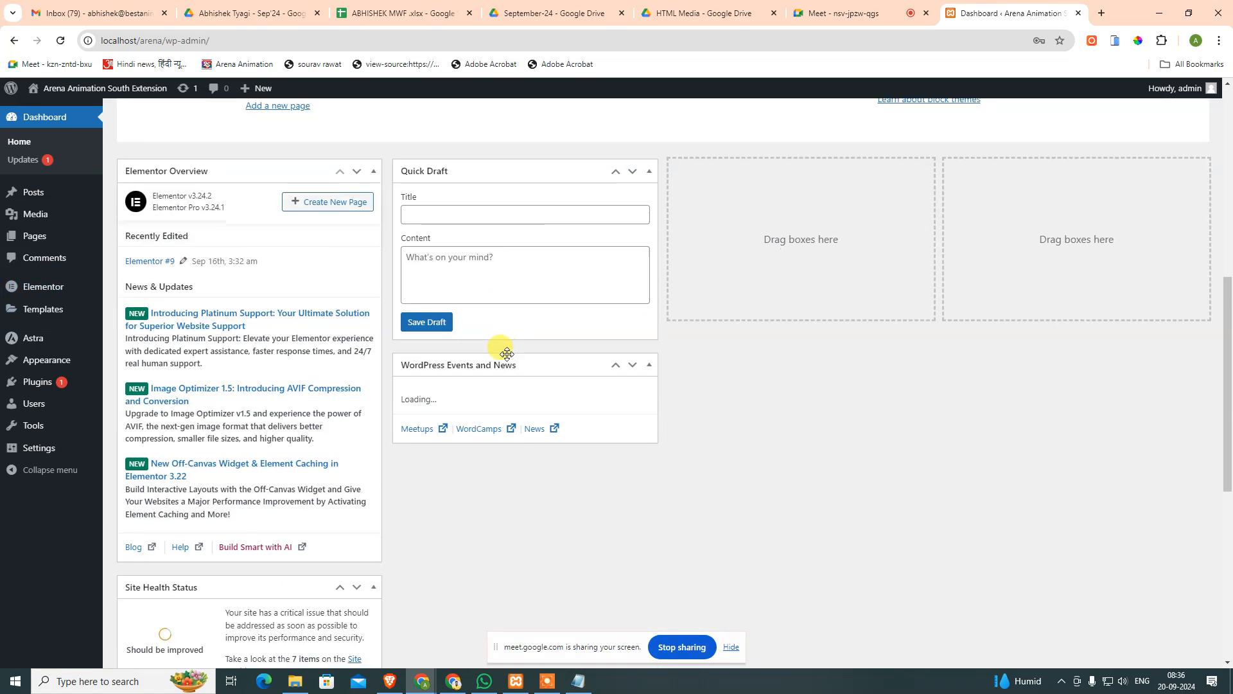
scroll(433, 400, "up", 14)
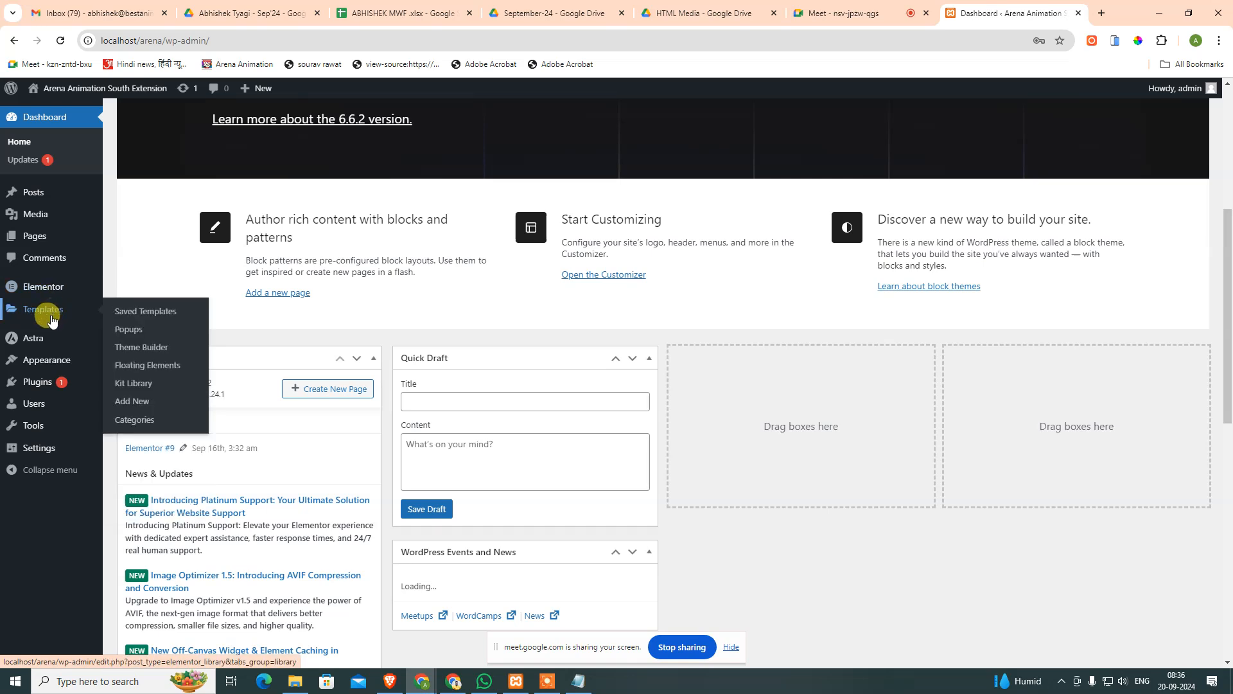
Open the Elementor #9 draft page from the pages list in the Elementor editor and look through the available widgets.
mouse_move(33, 223)
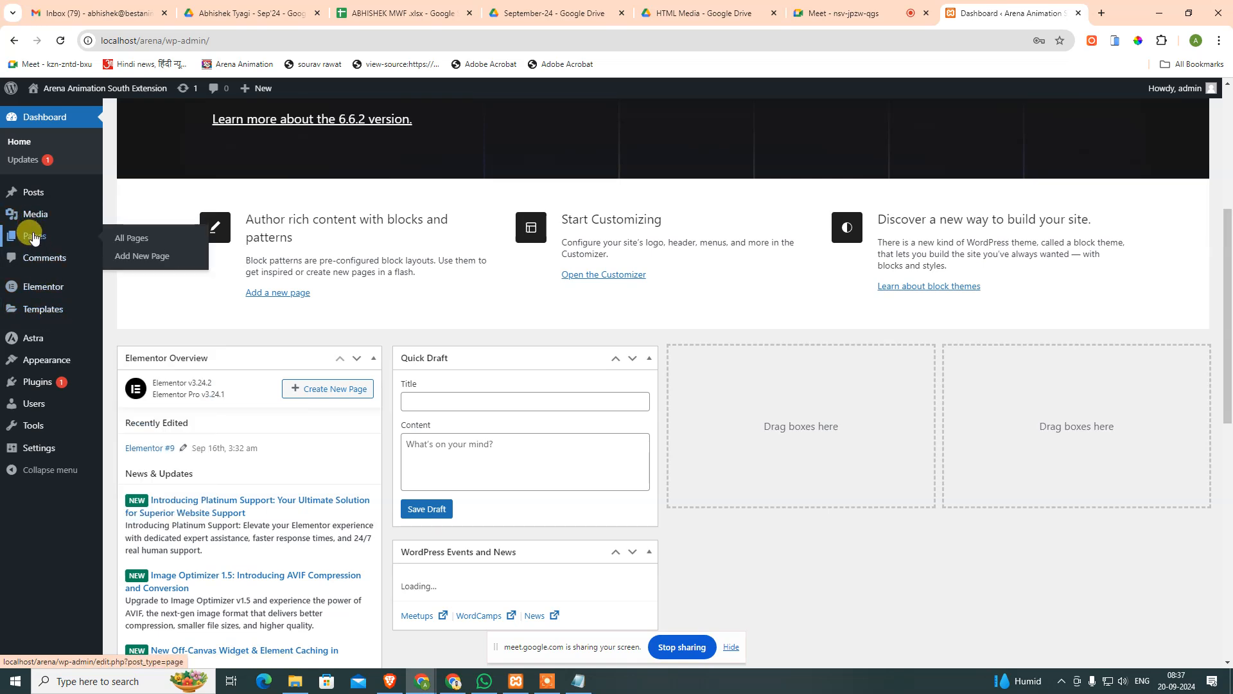
left_click(131, 239)
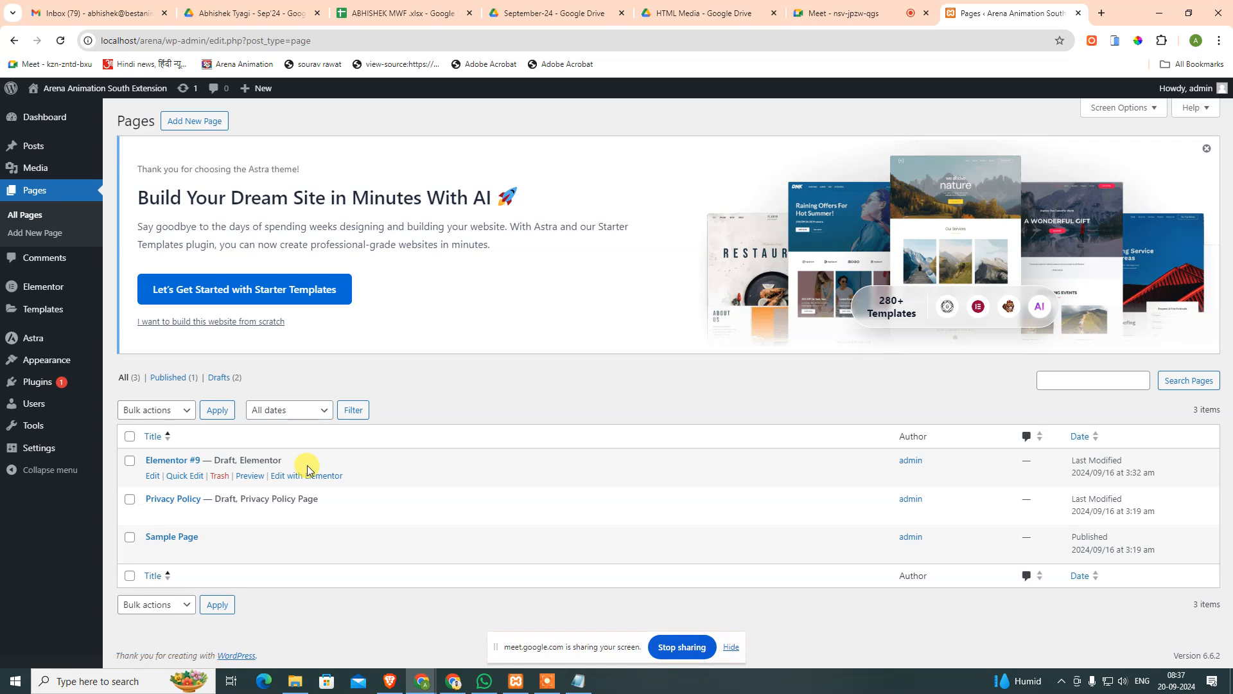
left_click(313, 477)
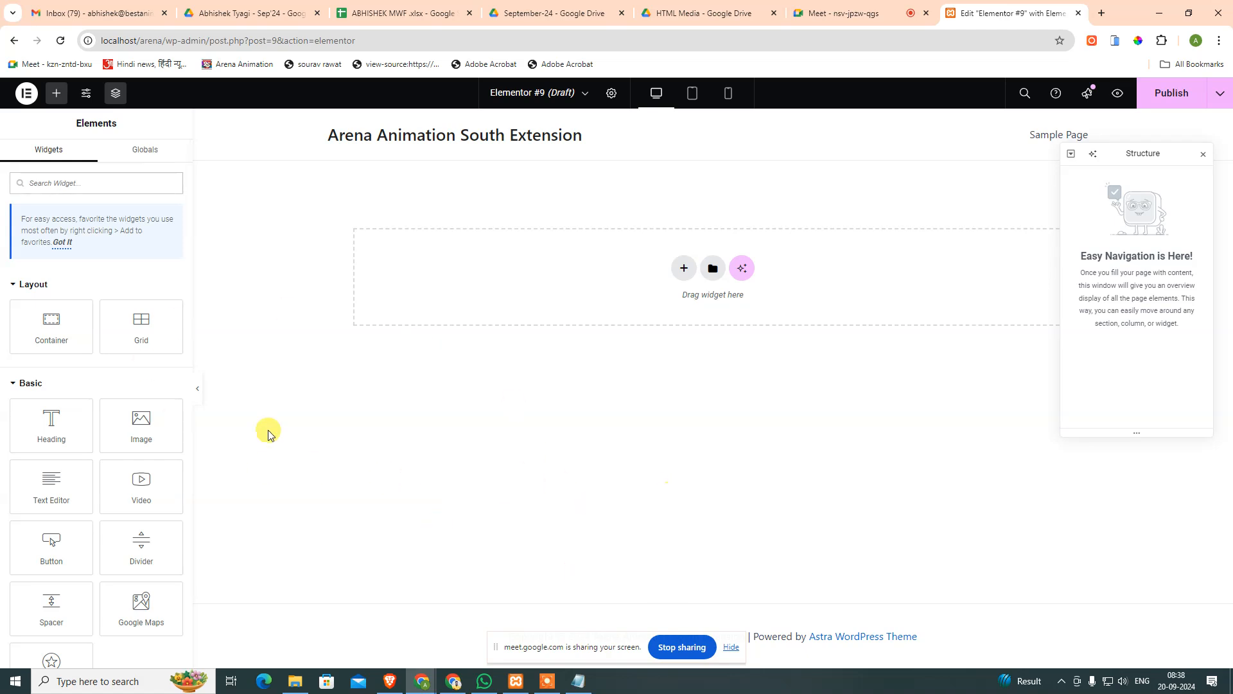
scroll(81, 500, "down", 3)
scroll(81, 500, "down", 15)
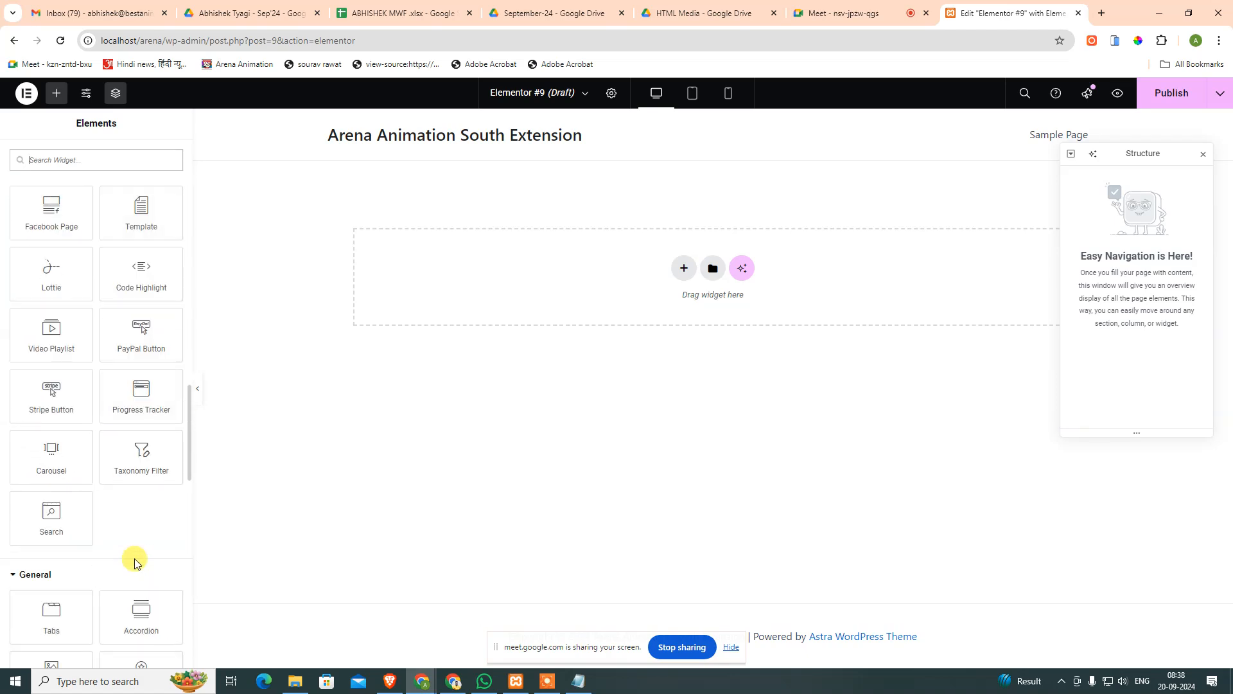
scroll(161, 507, "up", 1)
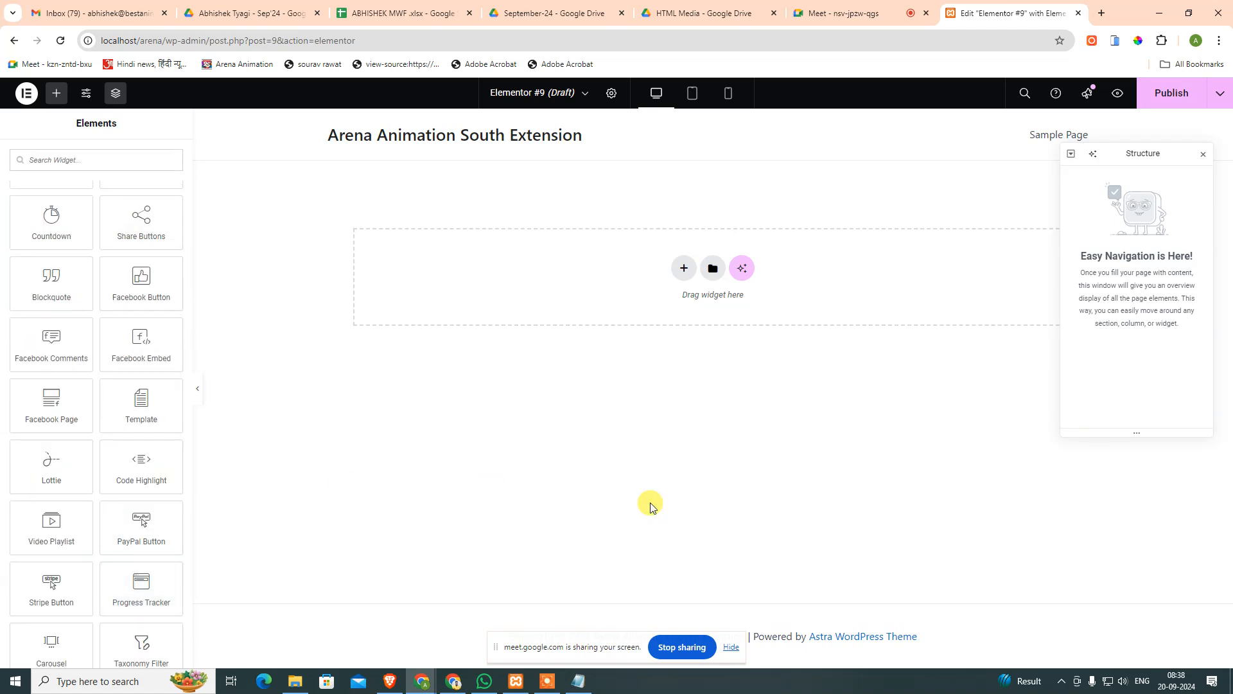
Search Windows for PHO and launch Adobe Photoshop 2023.
key("super")
type("PHO")
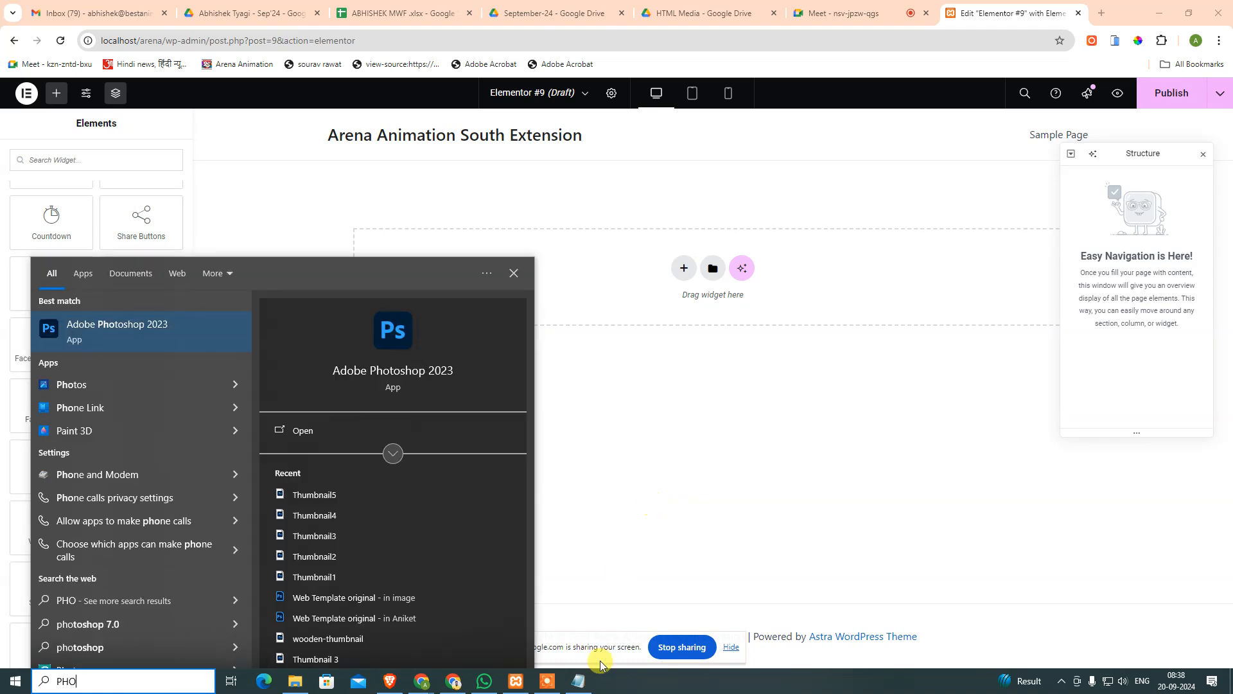
scroll(407, 581, "down", 3)
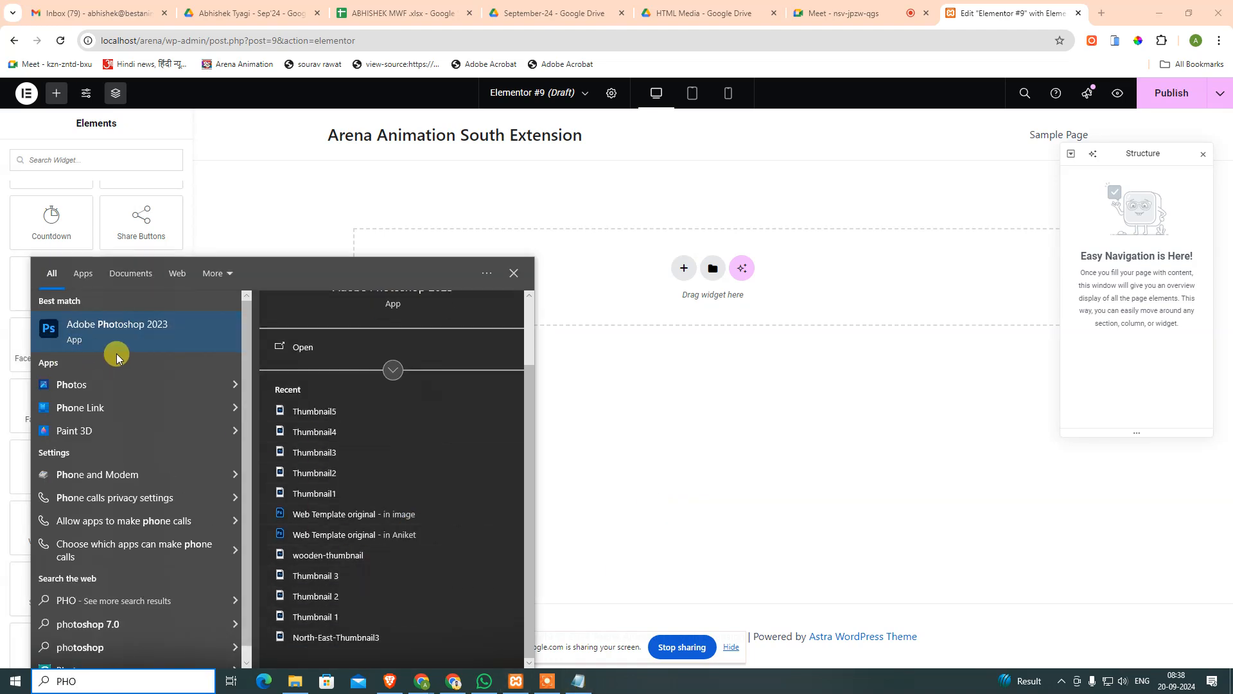
left_click(113, 335)
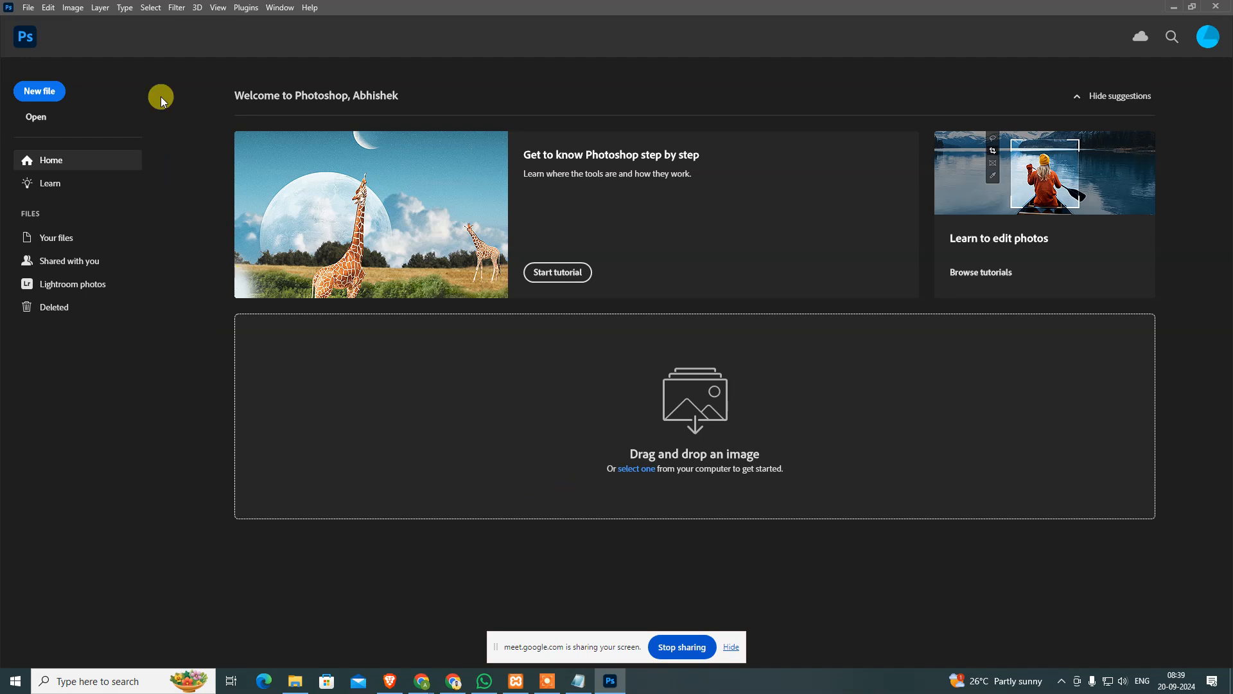
left_click(50, 185)
left_click(66, 168)
left_click(29, 8)
left_click(79, 37)
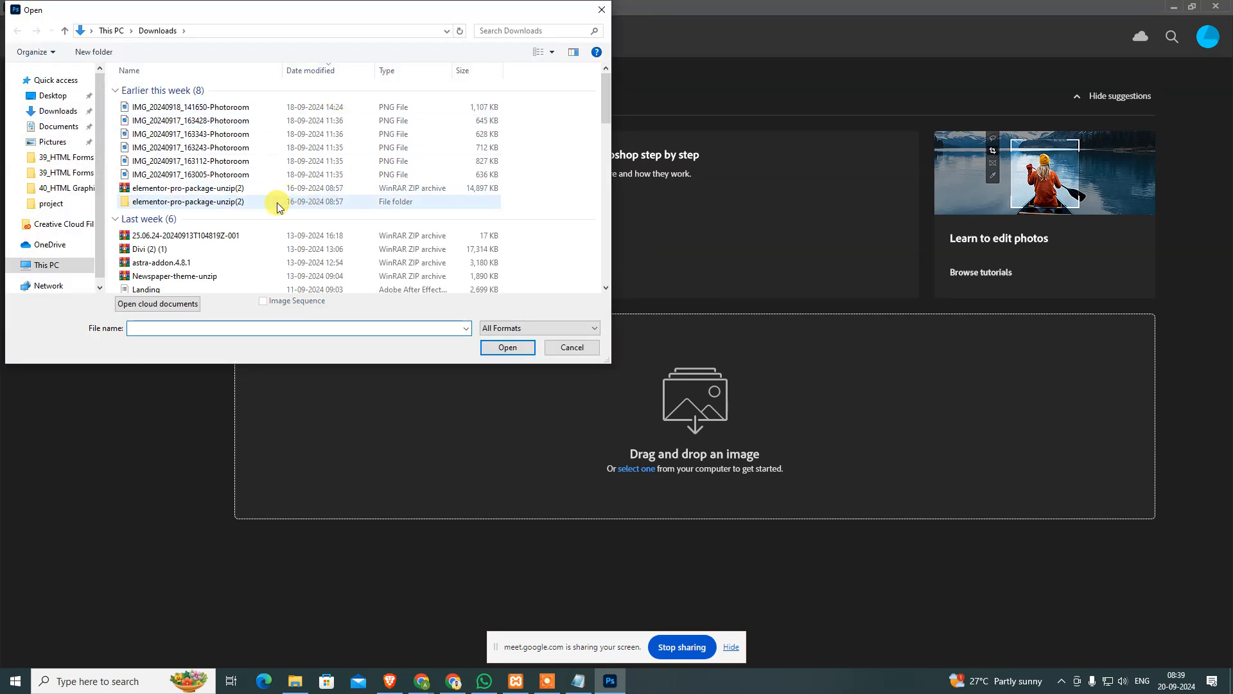
scroll(257, 244, "down", 10)
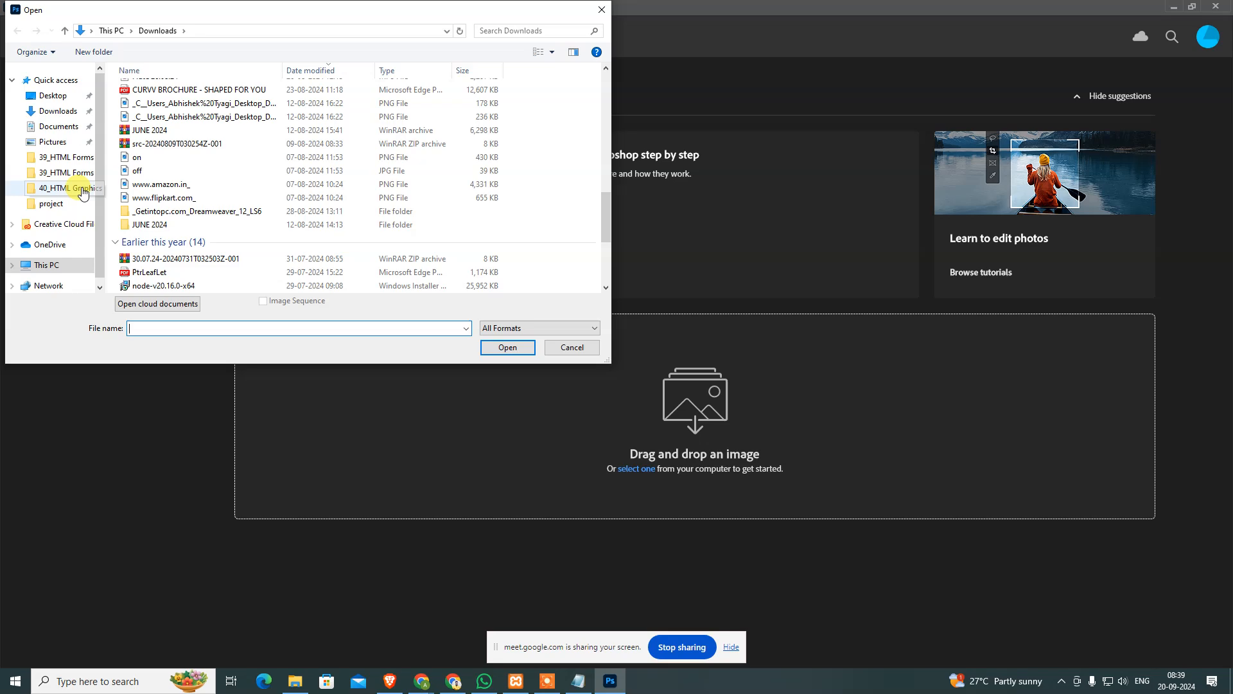
left_click(52, 96)
scroll(519, 206, "down", 5)
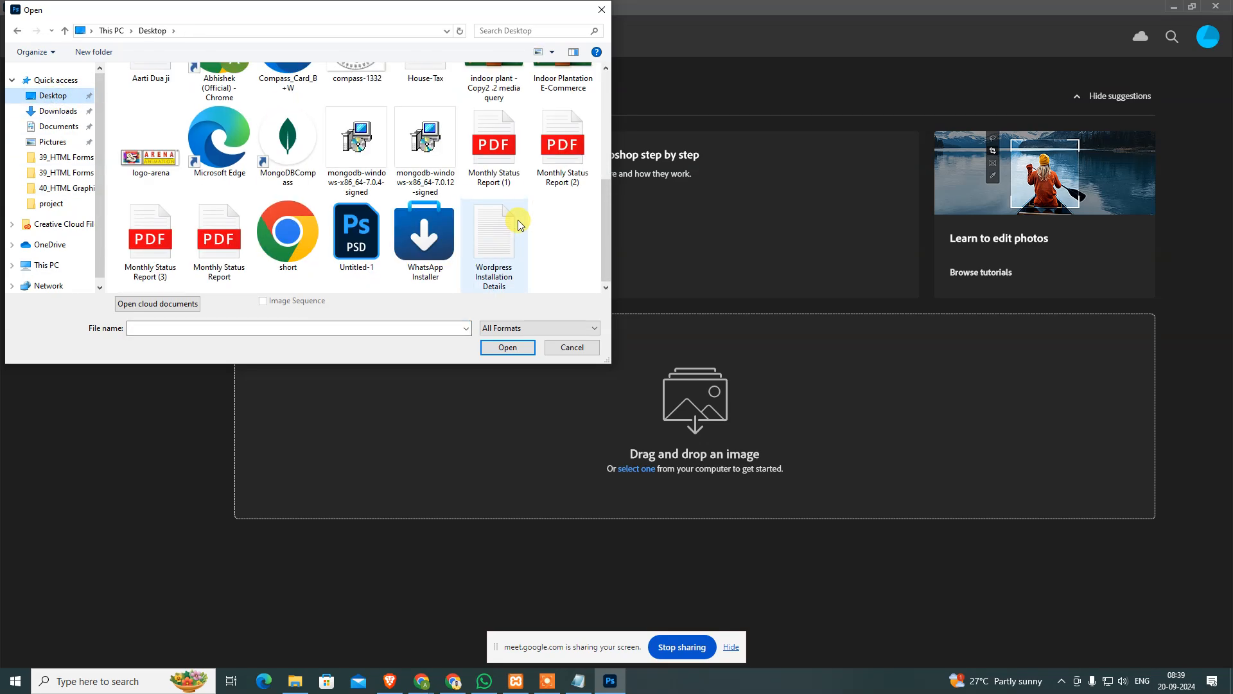
scroll(518, 220, "up", 3)
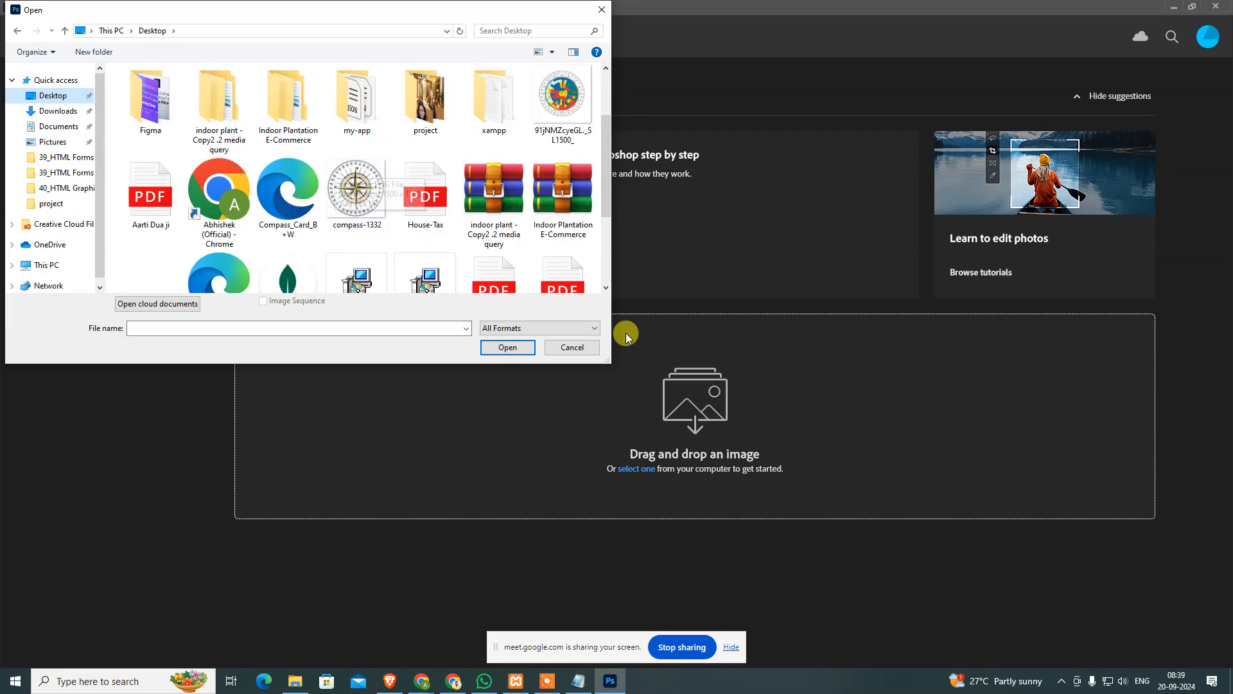
left_click(593, 350)
Switch to File Explorer and open the 10.30-12.00(Over) folder inside MWF in the Desktop folder on the desktop.
left_click(299, 682)
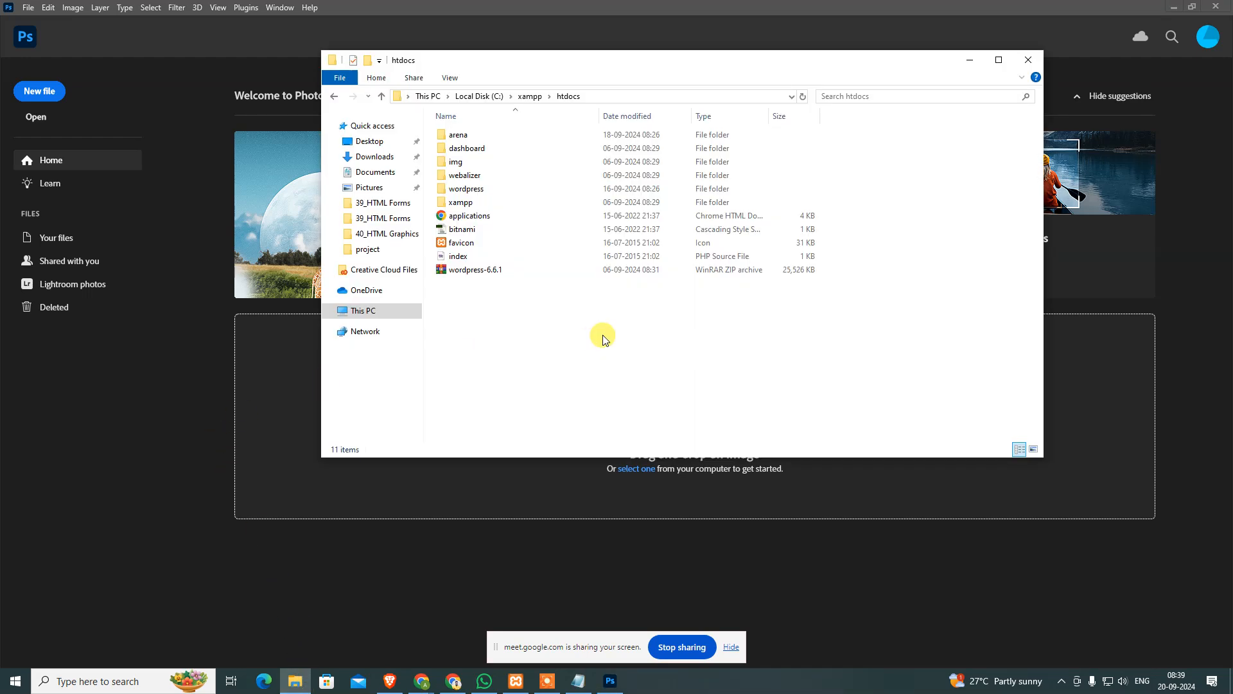
left_click(372, 142)
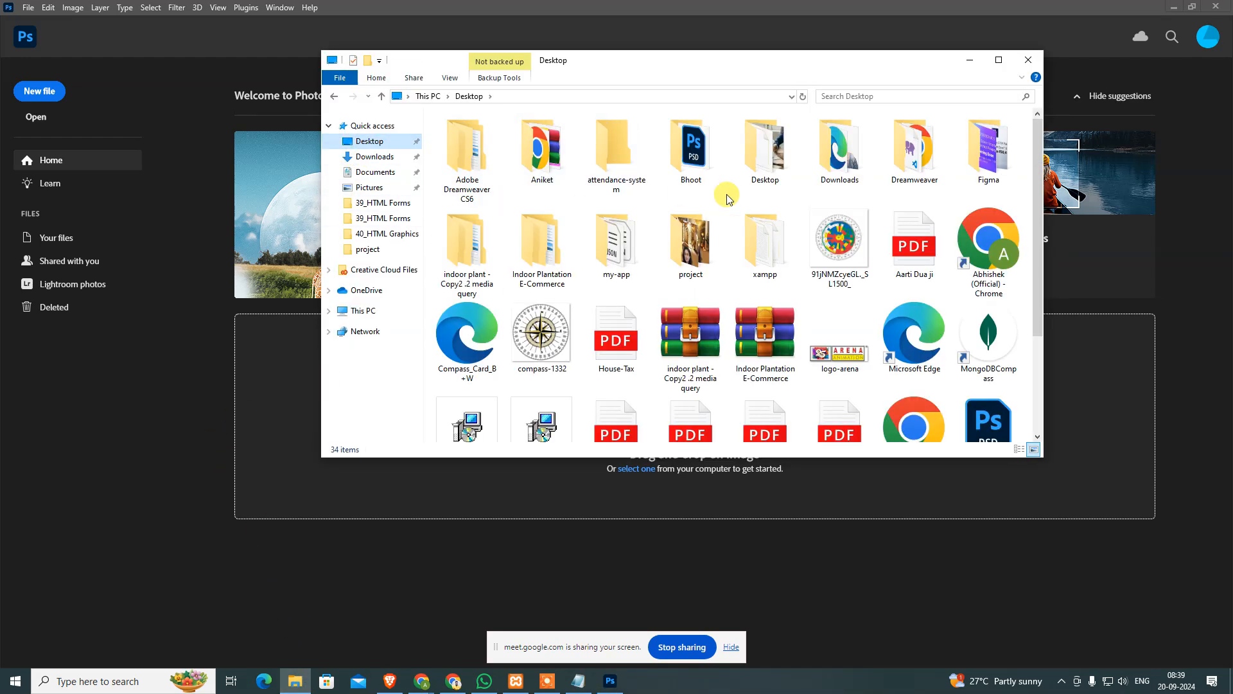
double_click(781, 170)
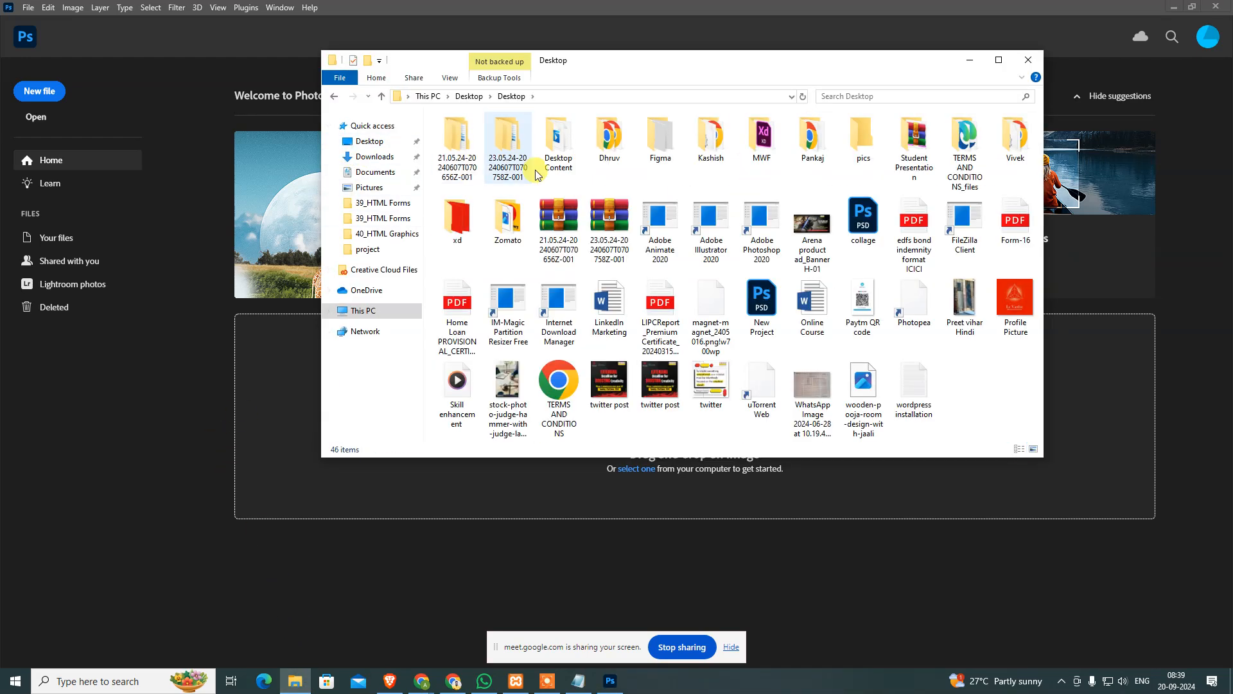
left_click(759, 154)
double_click(758, 154)
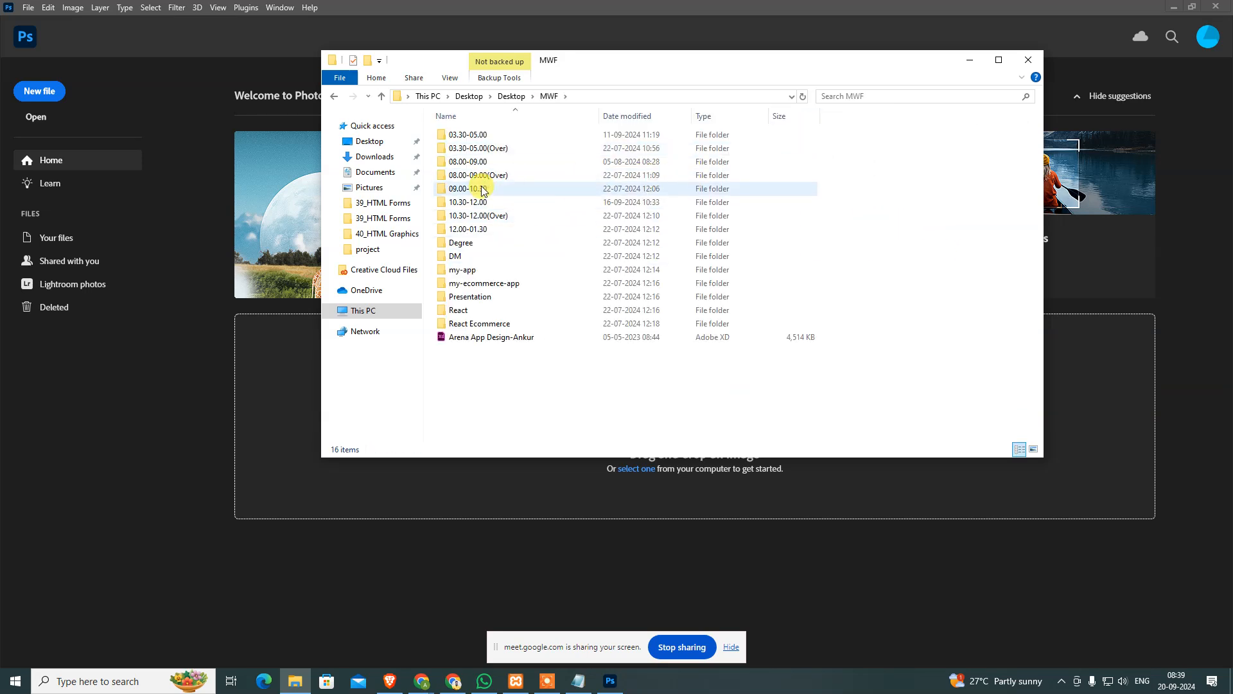
left_click(503, 217)
key("Return")
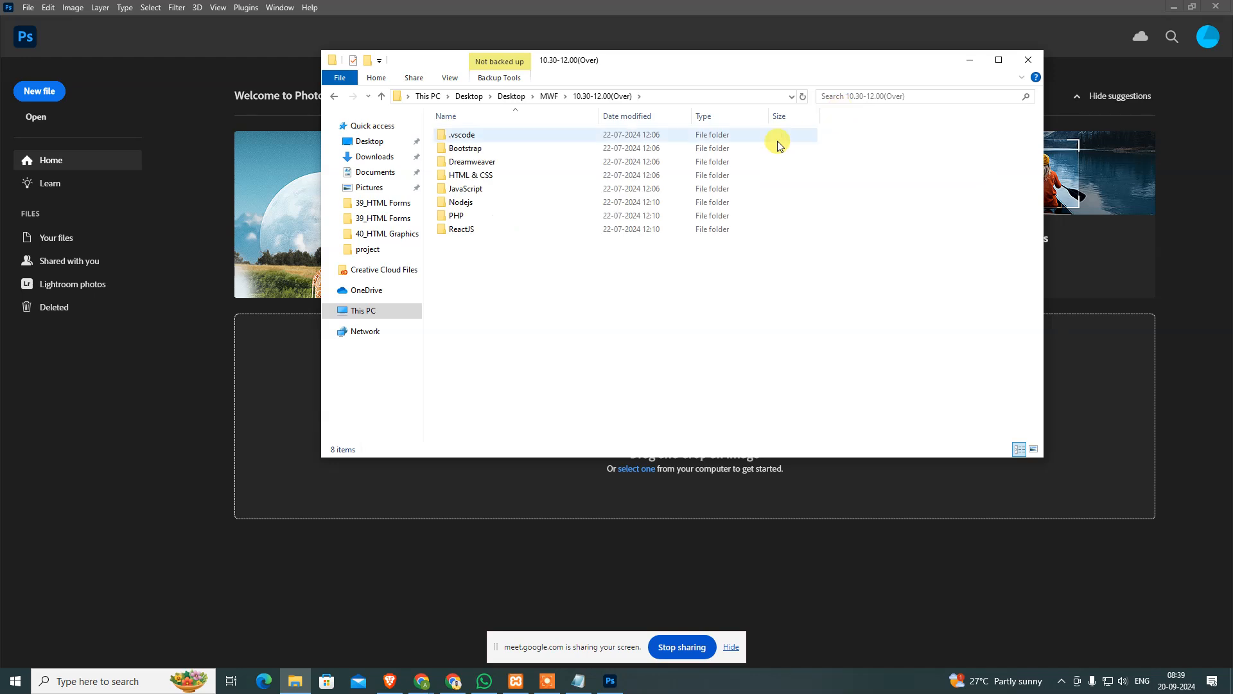
Search the 10.30-12.00(Over) folder for *PSD and open creativestudio-minimal in Photoshop.
left_click(877, 96)
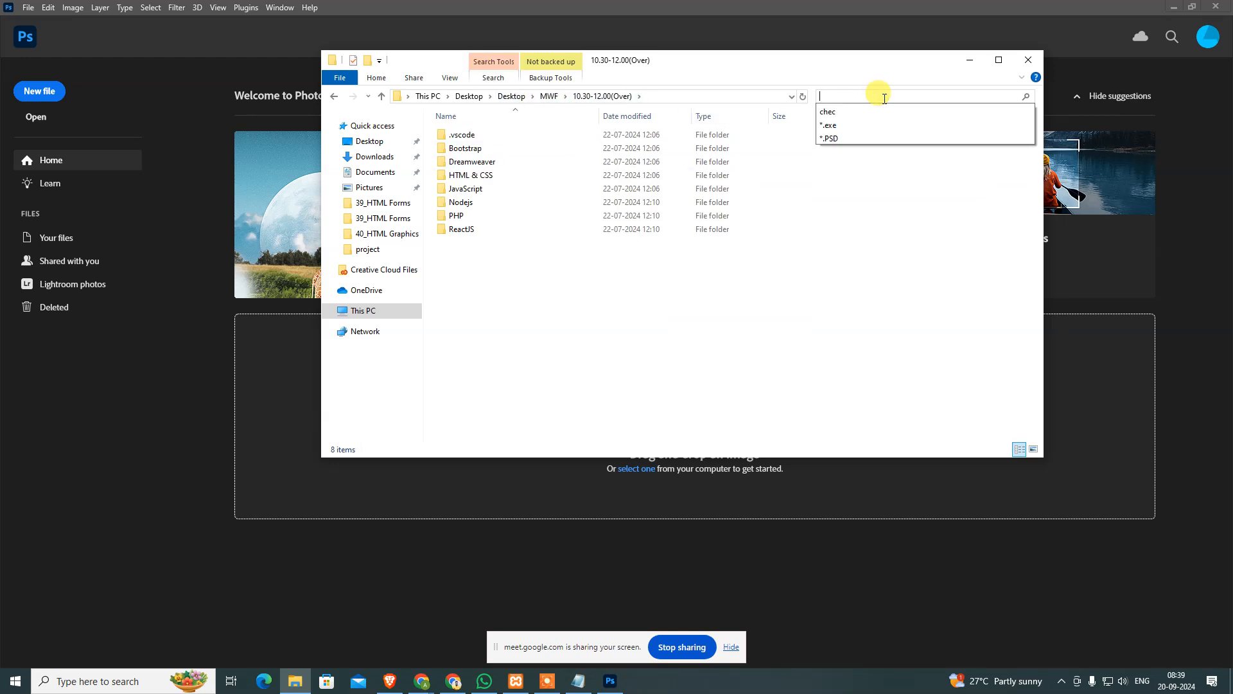
type("*PSD")
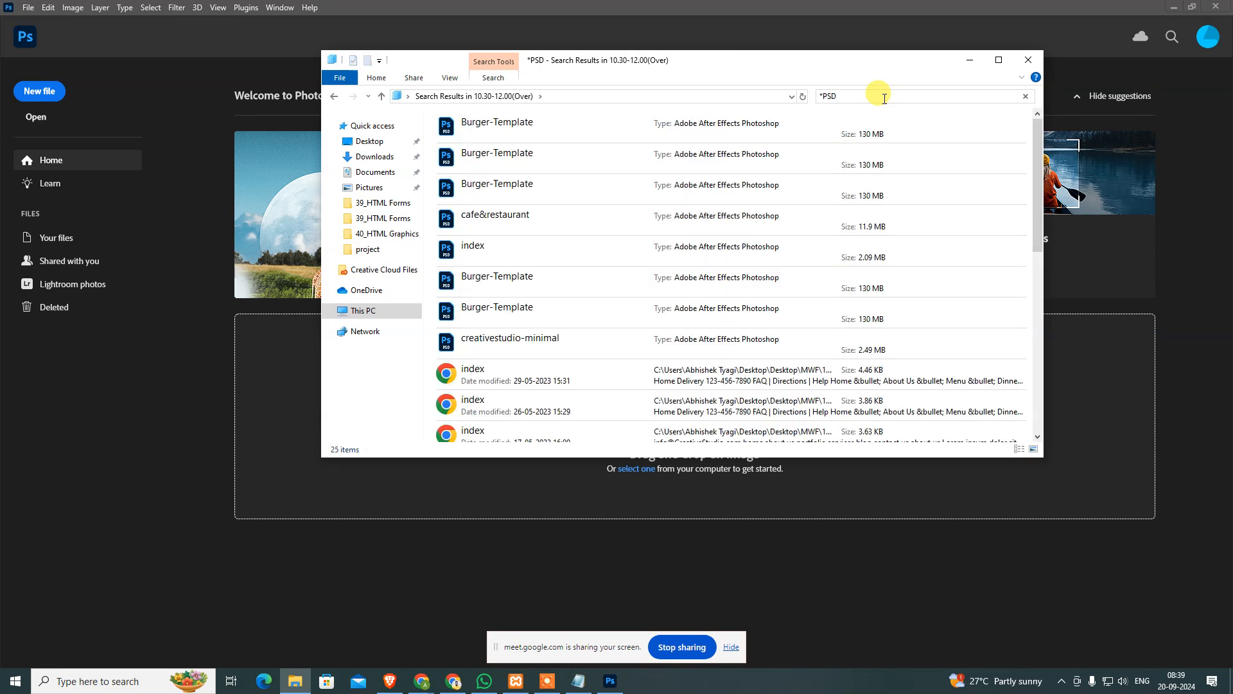
left_click(533, 341)
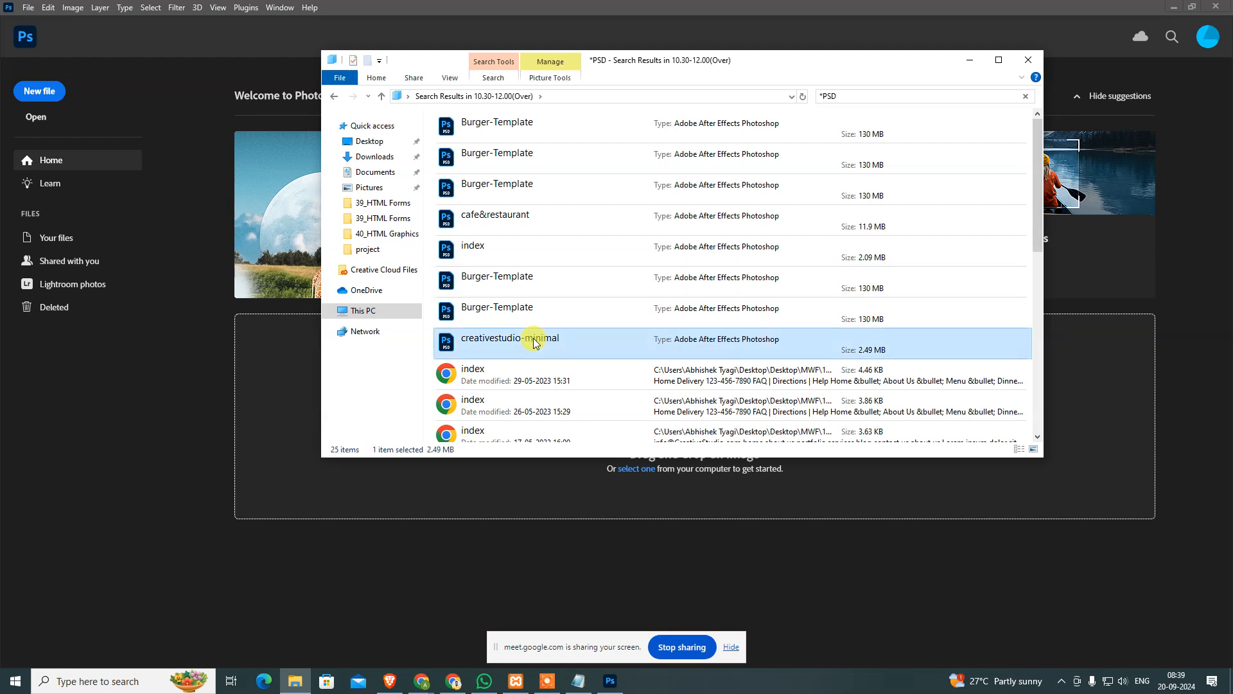
double_click(533, 342)
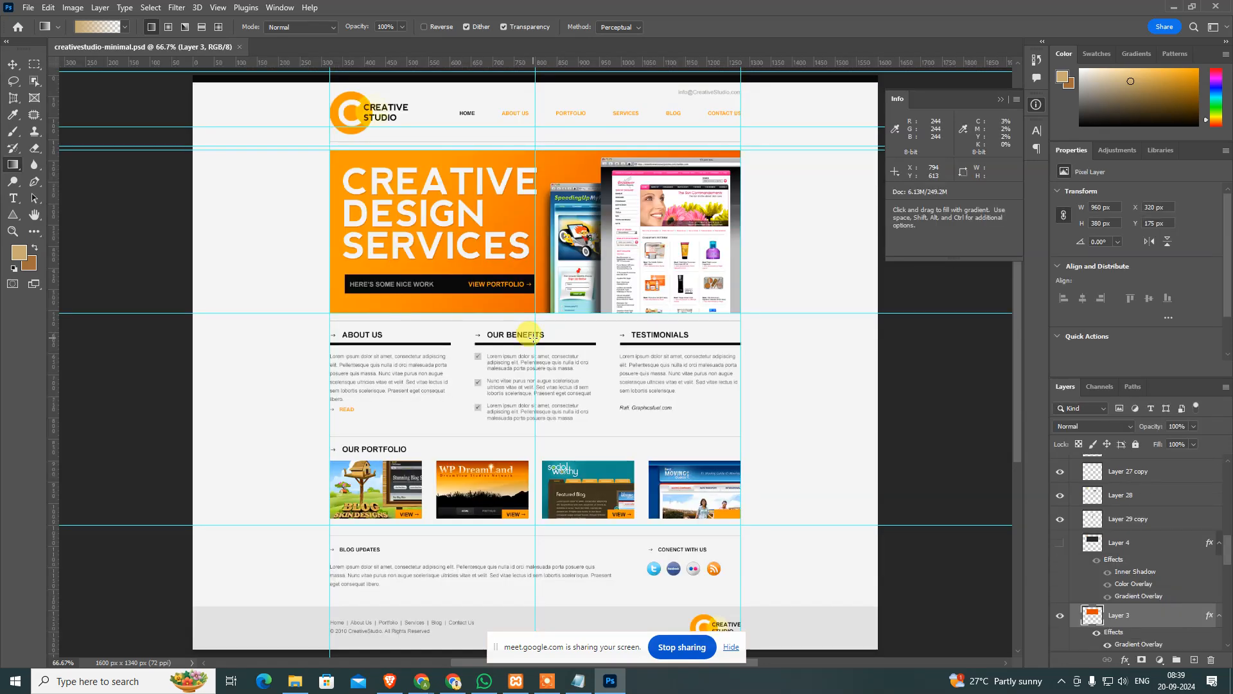
View the creativestudio-minimal design at 100% zoom around its header and banner, and collapse the Info panel.
key("ctrl+1")
key("ctrl+0")
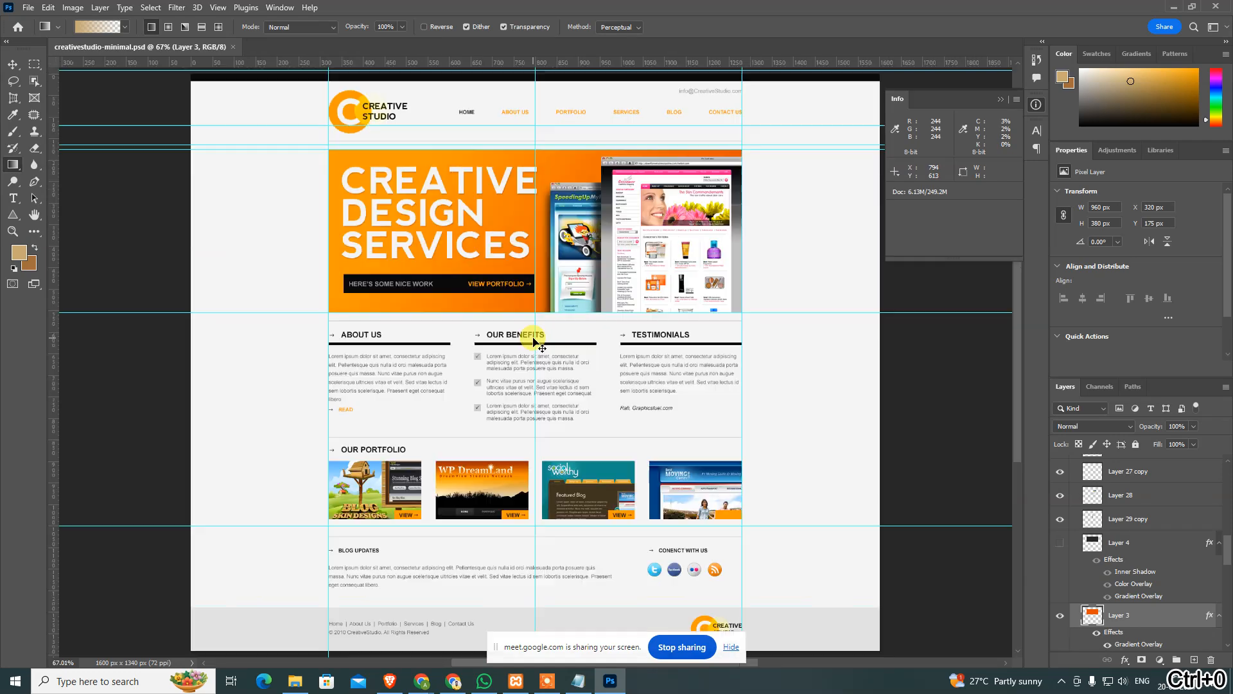
key("ctrl+space")
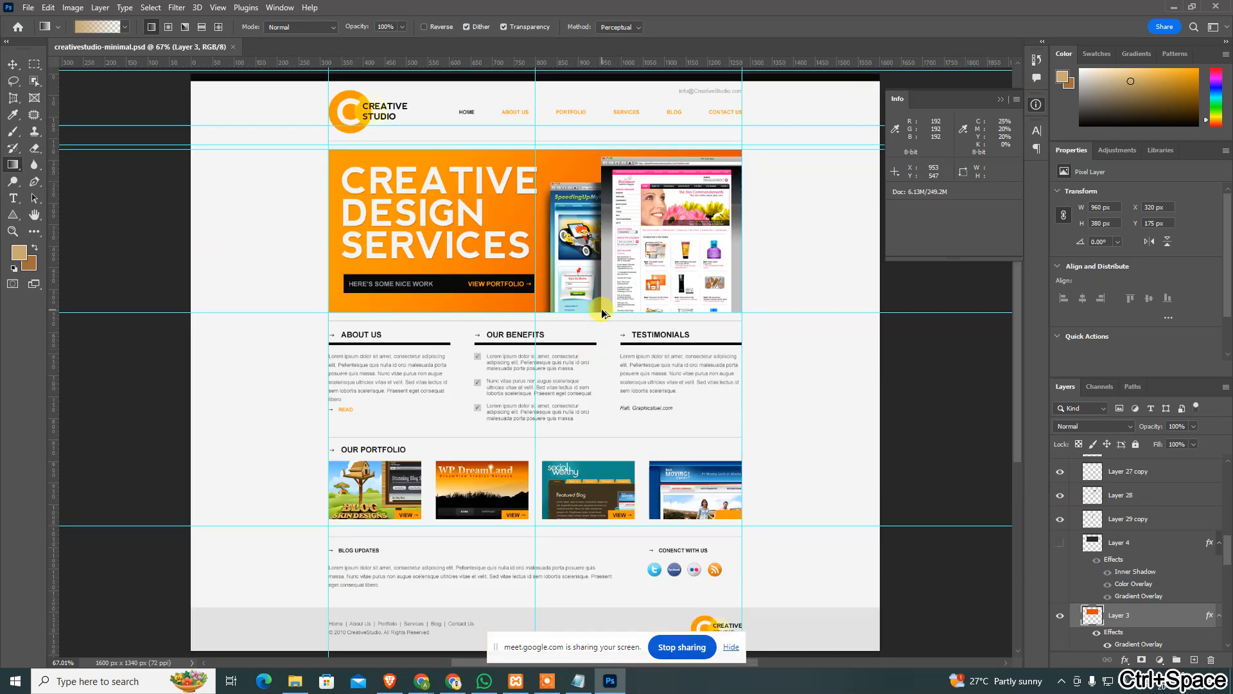
key("ctrl+alt+0")
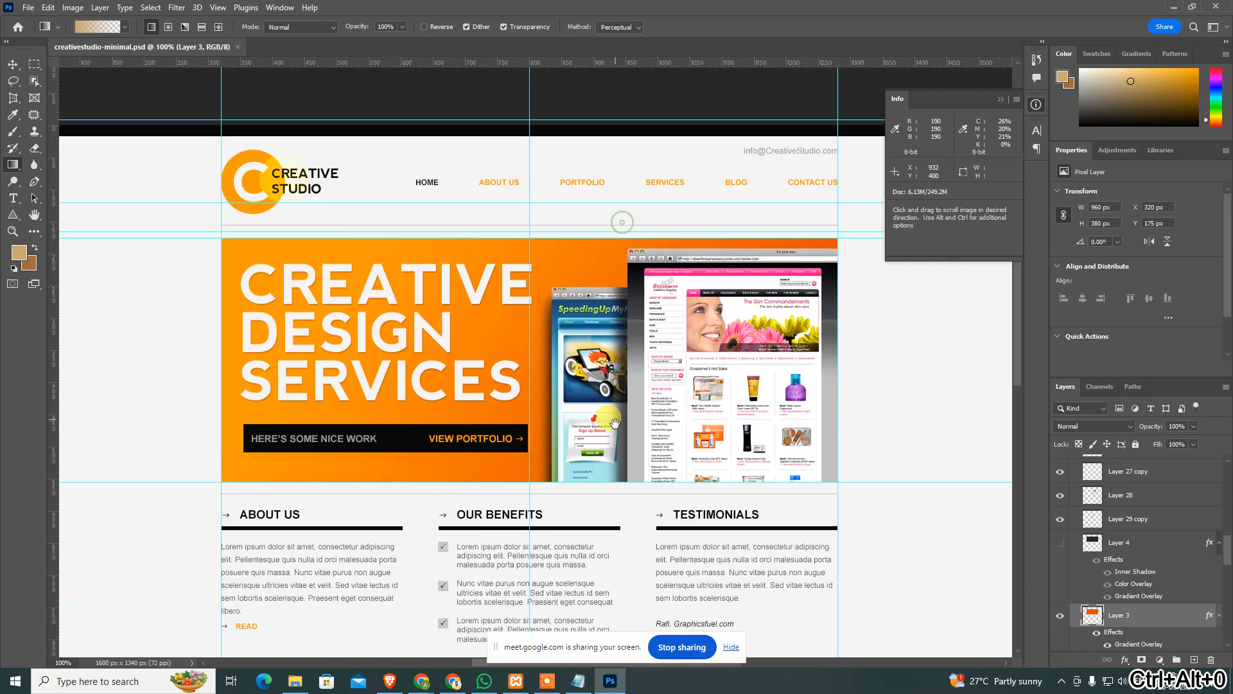
left_click_drag(614, 423, 614, 432)
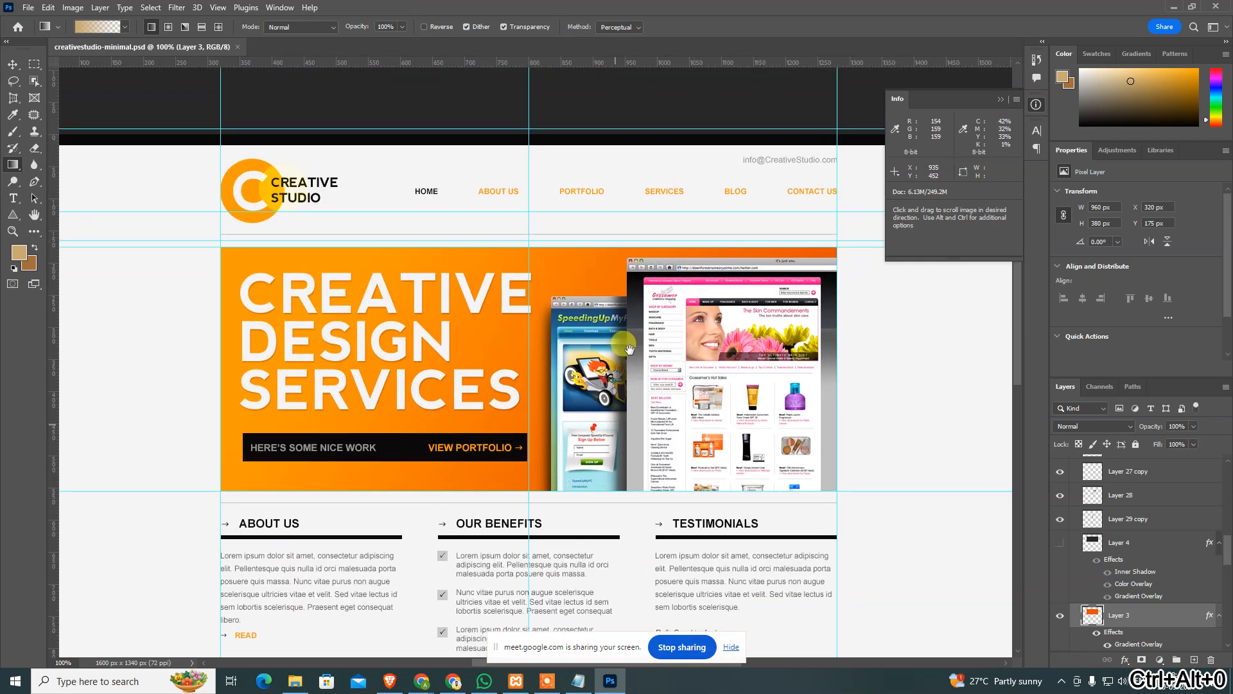
left_click(1035, 105)
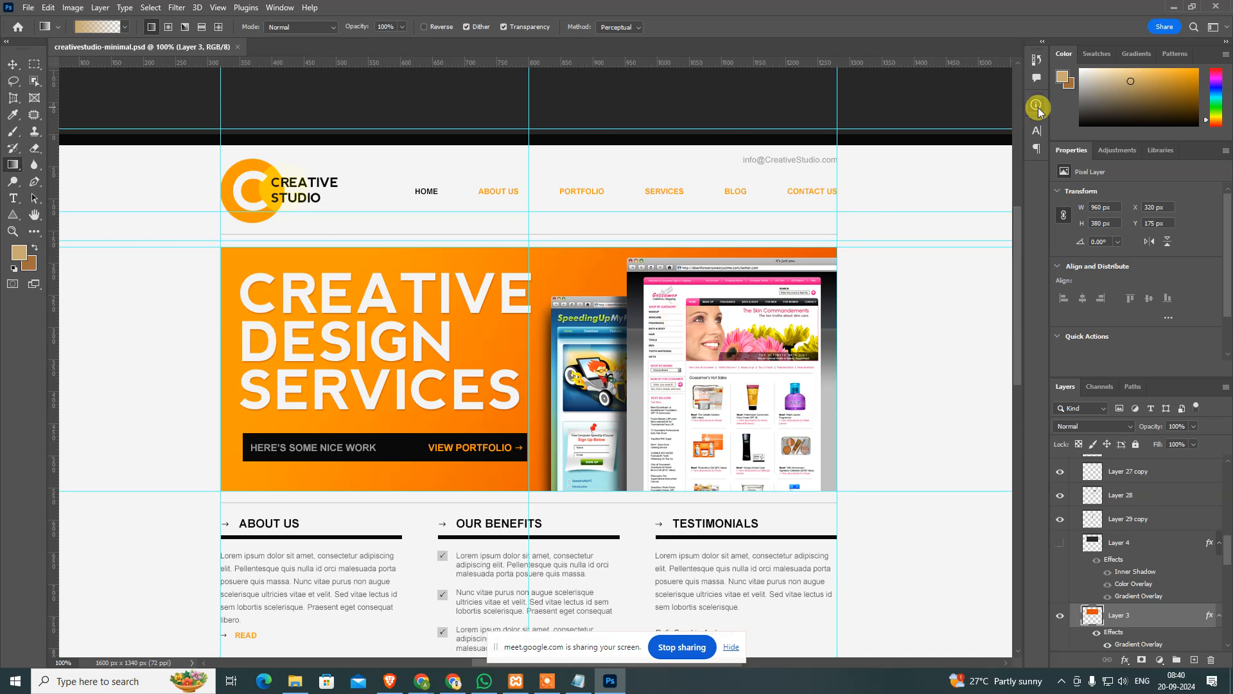
Copy the path of the 17.05.23 folder that holds creativestudio-minimal from the Save As dialog.
key("ctrl+shift+s")
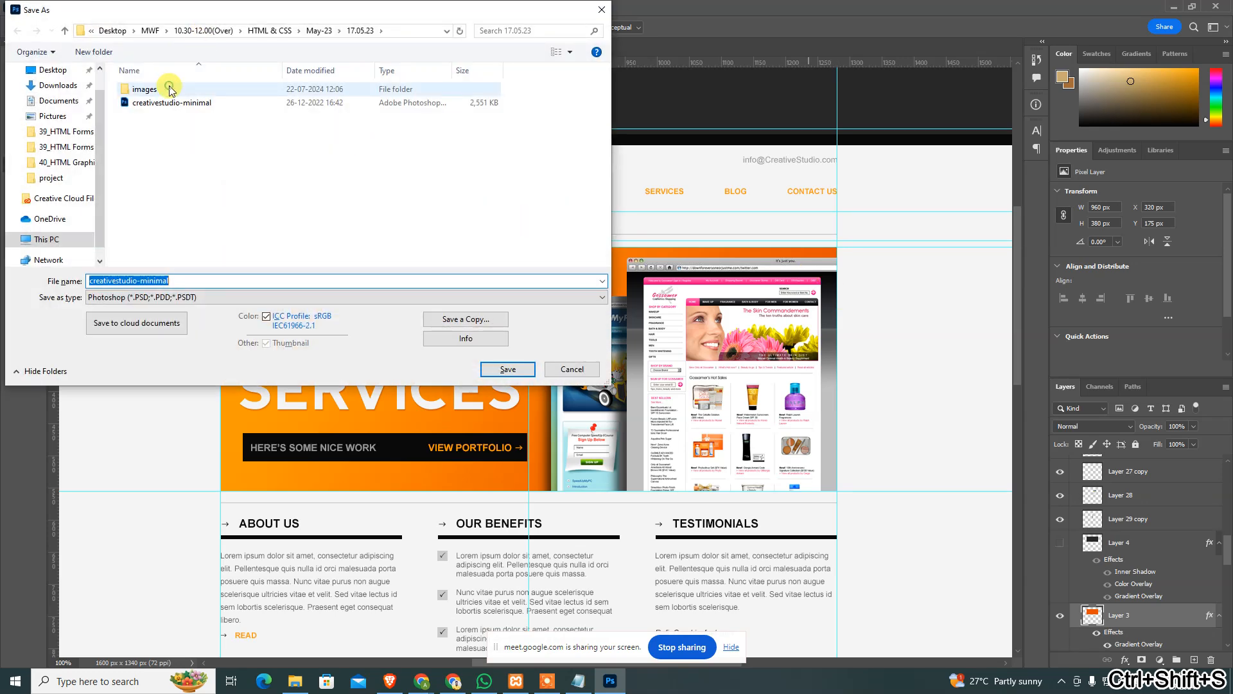
double_click(185, 91)
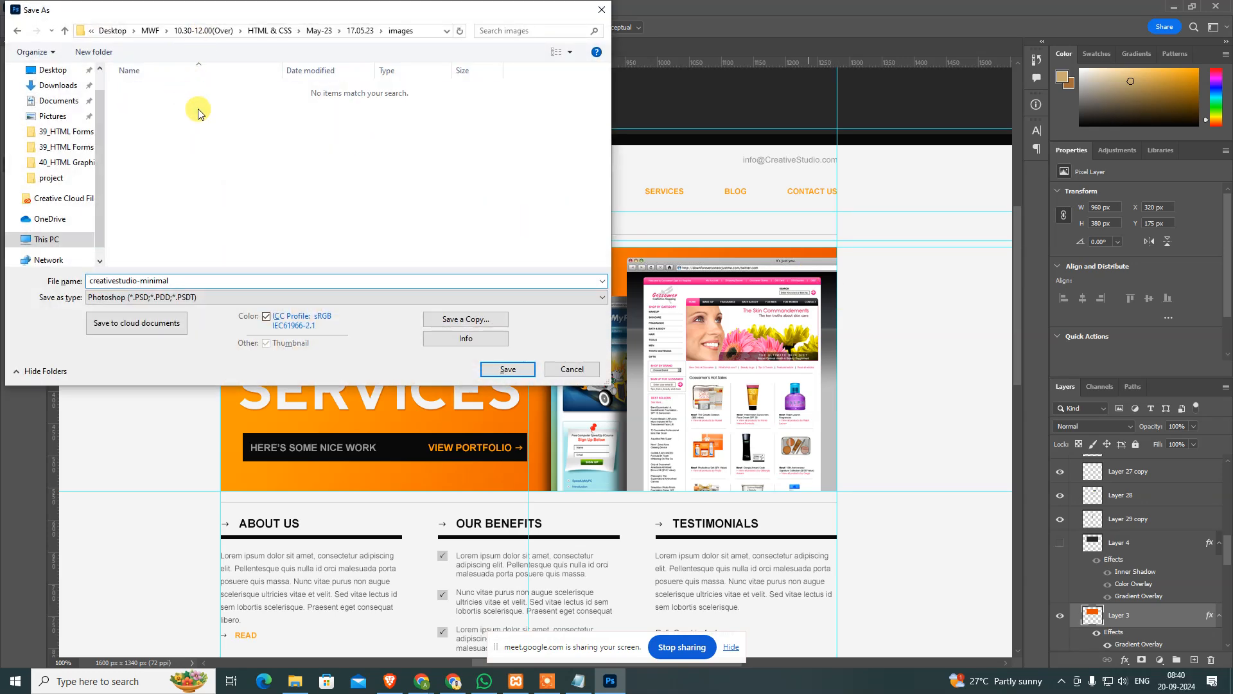
left_click(361, 33)
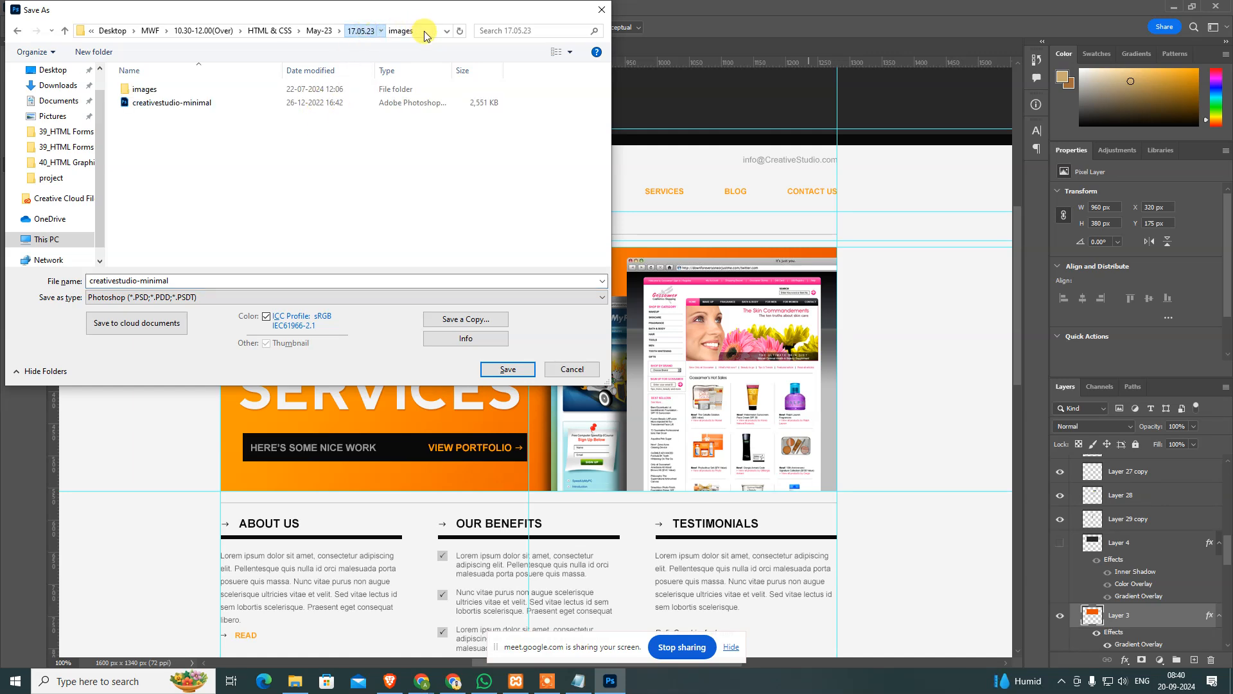
left_click(365, 32)
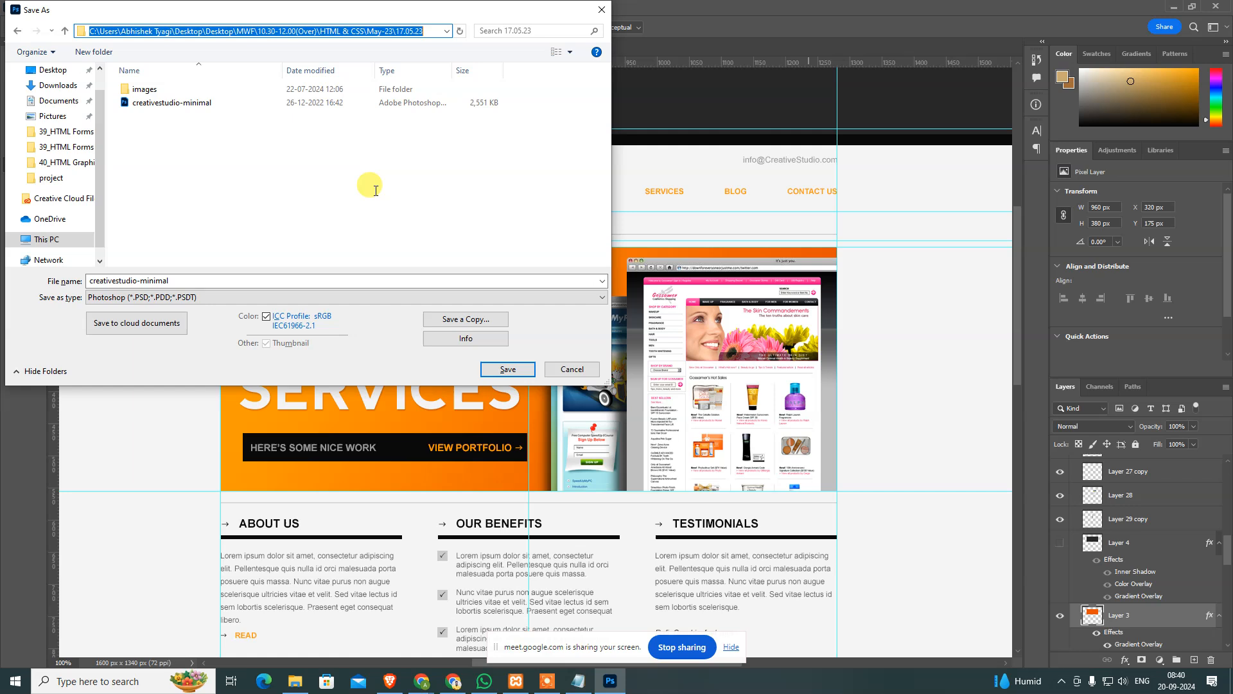
key("ctrl+c")
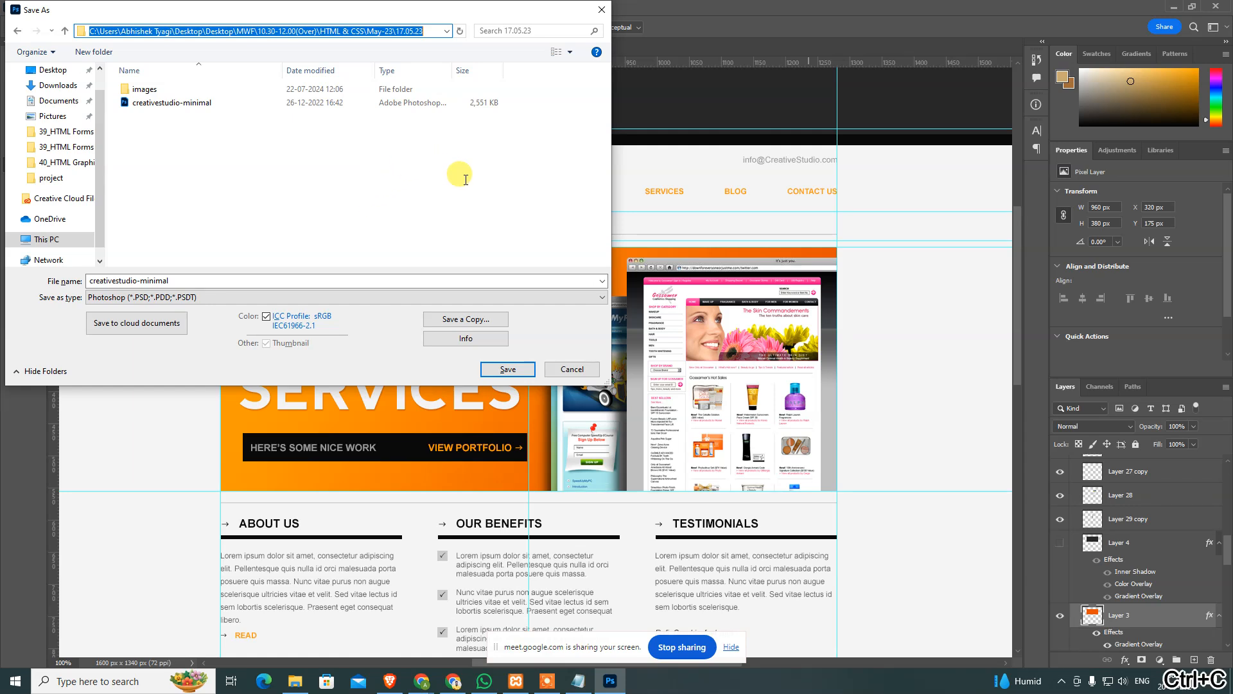
left_click(580, 367)
Switch to File Explorer, go to the copied 17.05.23 folder path and open its images folder.
key("alt+Tab")
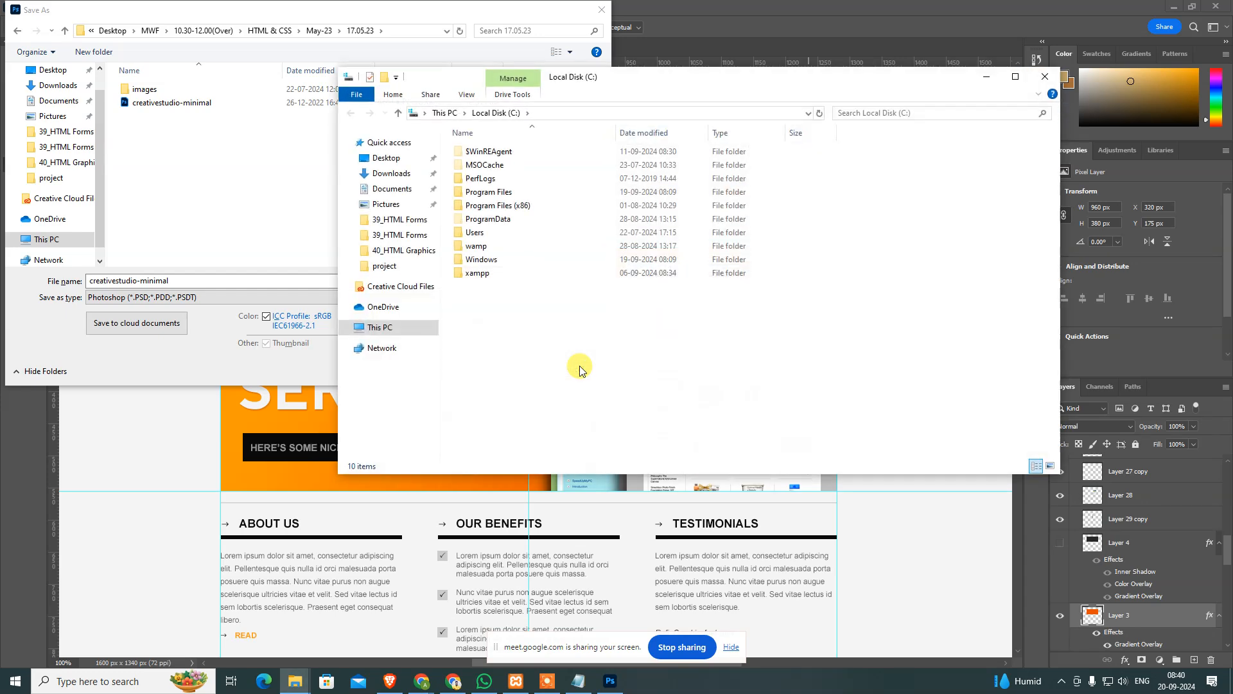
left_click(586, 112)
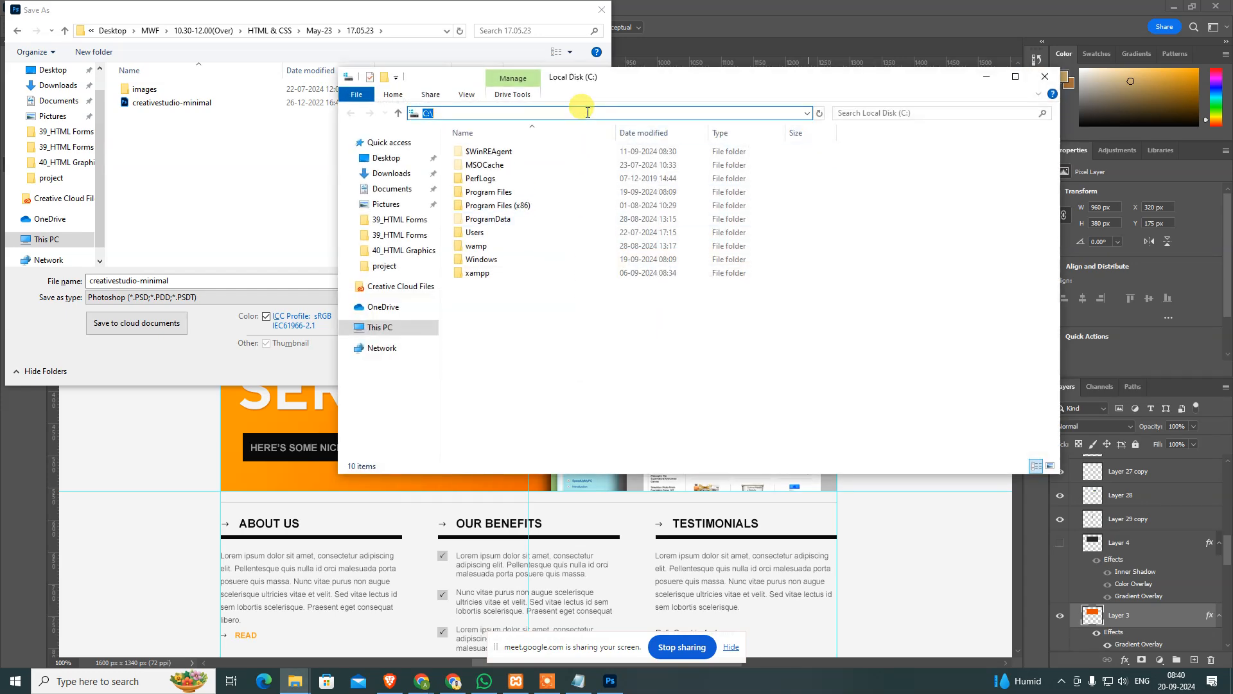
key("ctrl+v")
key("Return")
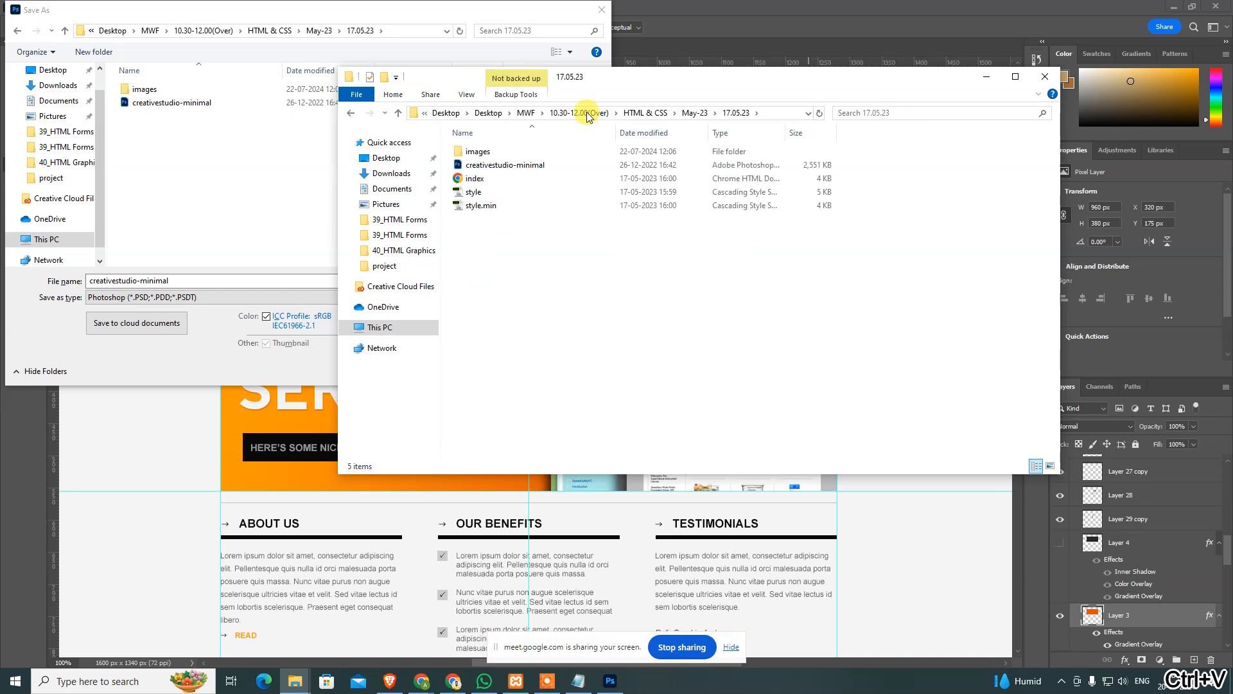
double_click(507, 151)
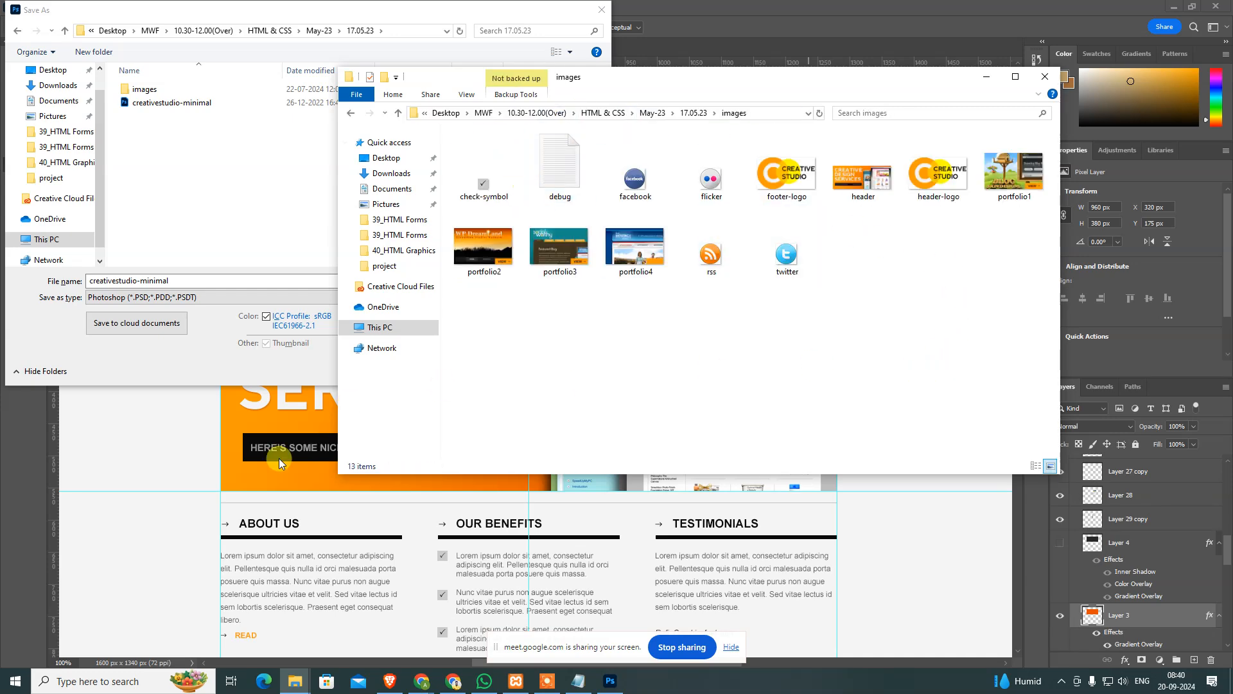
Return to Photoshop, dismiss the Save As dialog without saving, and view the creativestudio-minimal design whole and at 100% zoom.
left_click(546, 58)
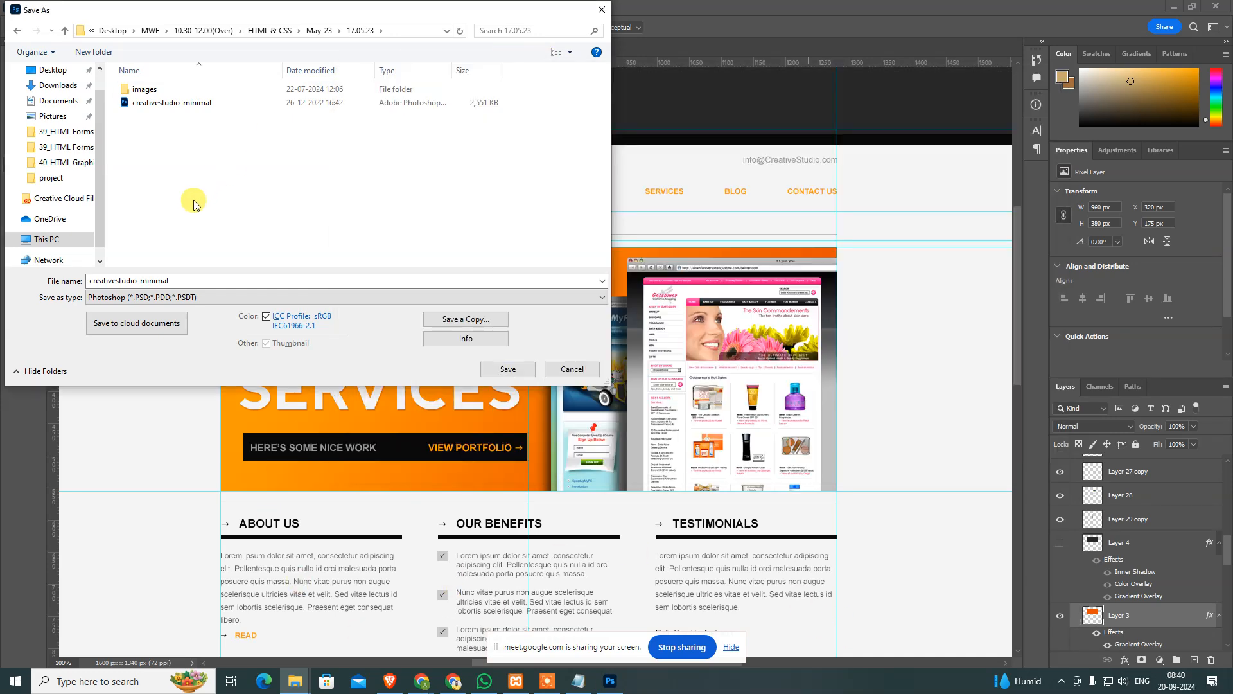
left_click(584, 363)
key("ctrl+0")
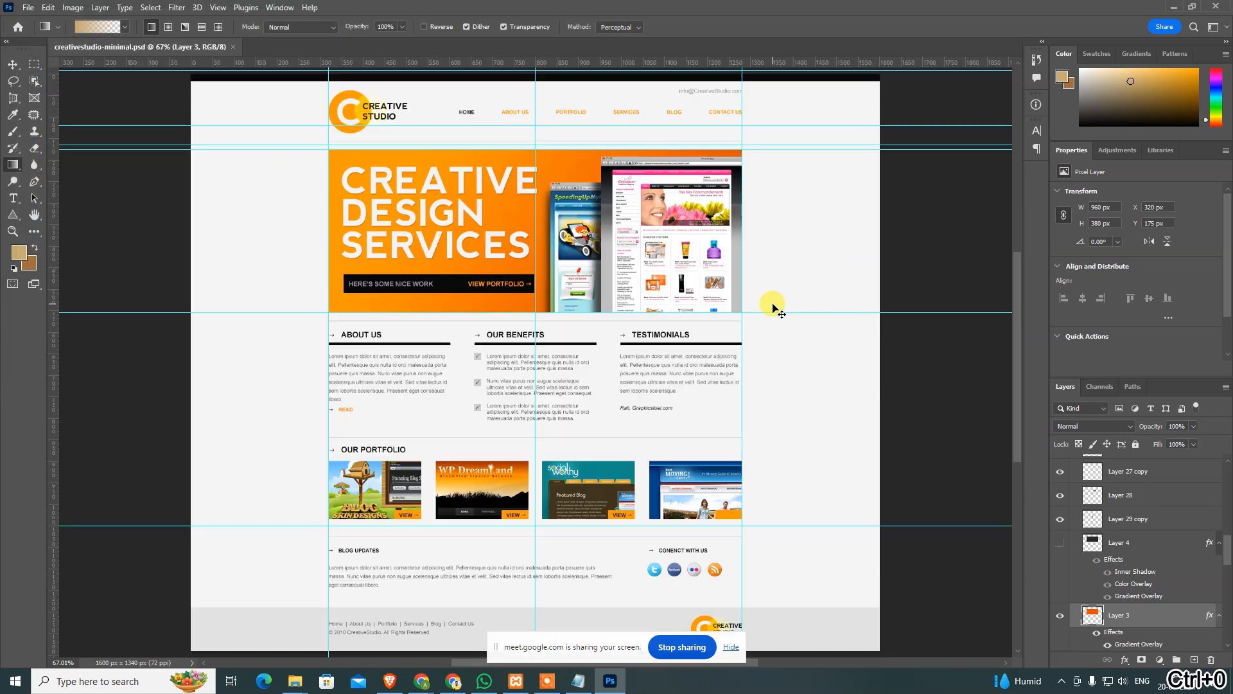
key("ctrl+alt+0")
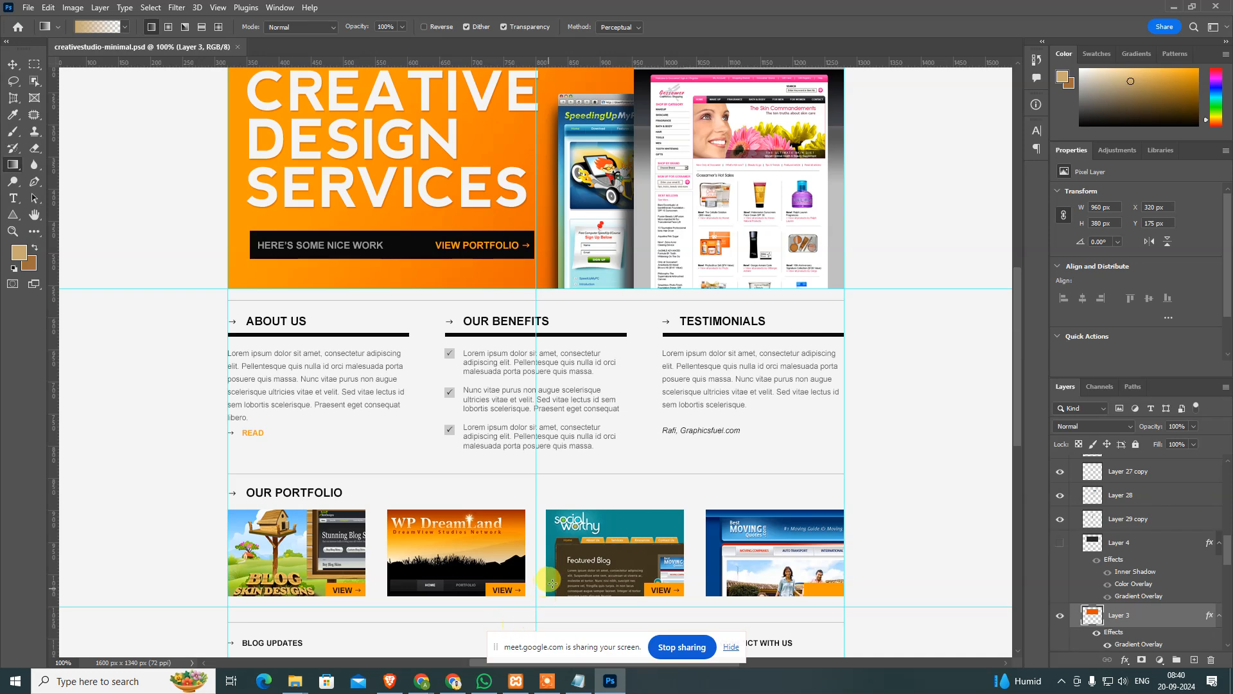
Switch to Chrome and go back from the Elementor #9 editor to the WordPress Pages list.
mouse_move(421, 680)
left_click(339, 632)
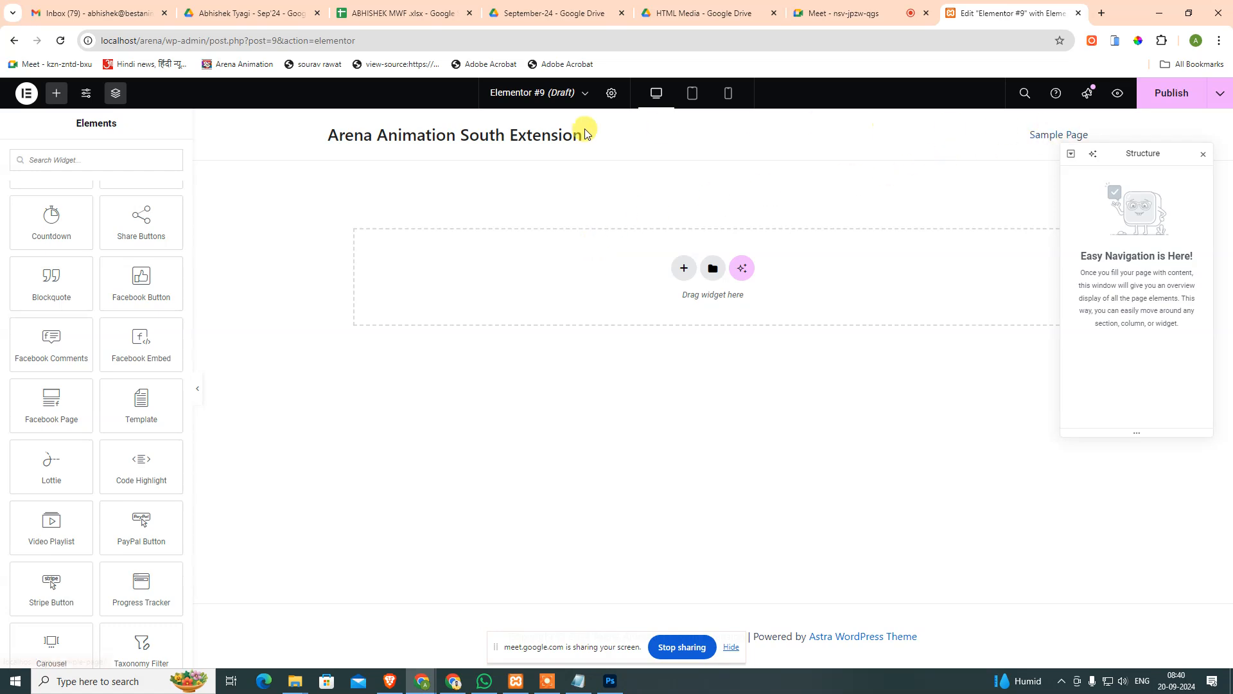
left_click_drag(319, 134, 700, 146)
left_click(700, 146)
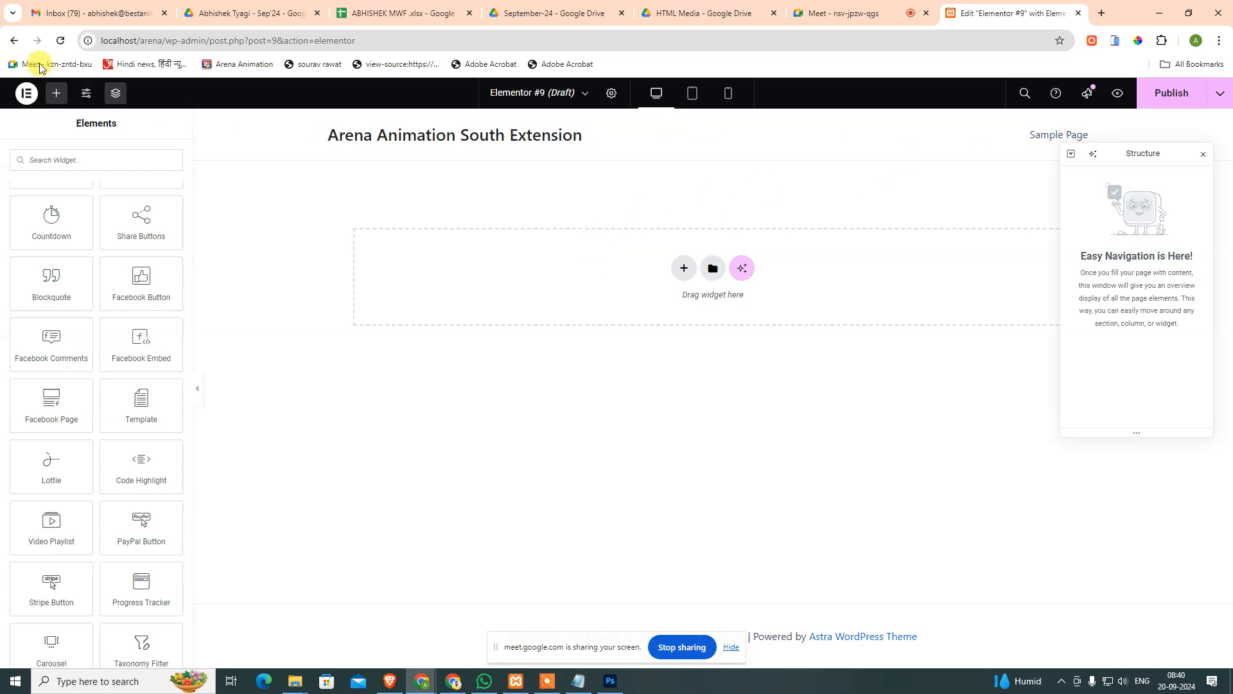
left_click(13, 40)
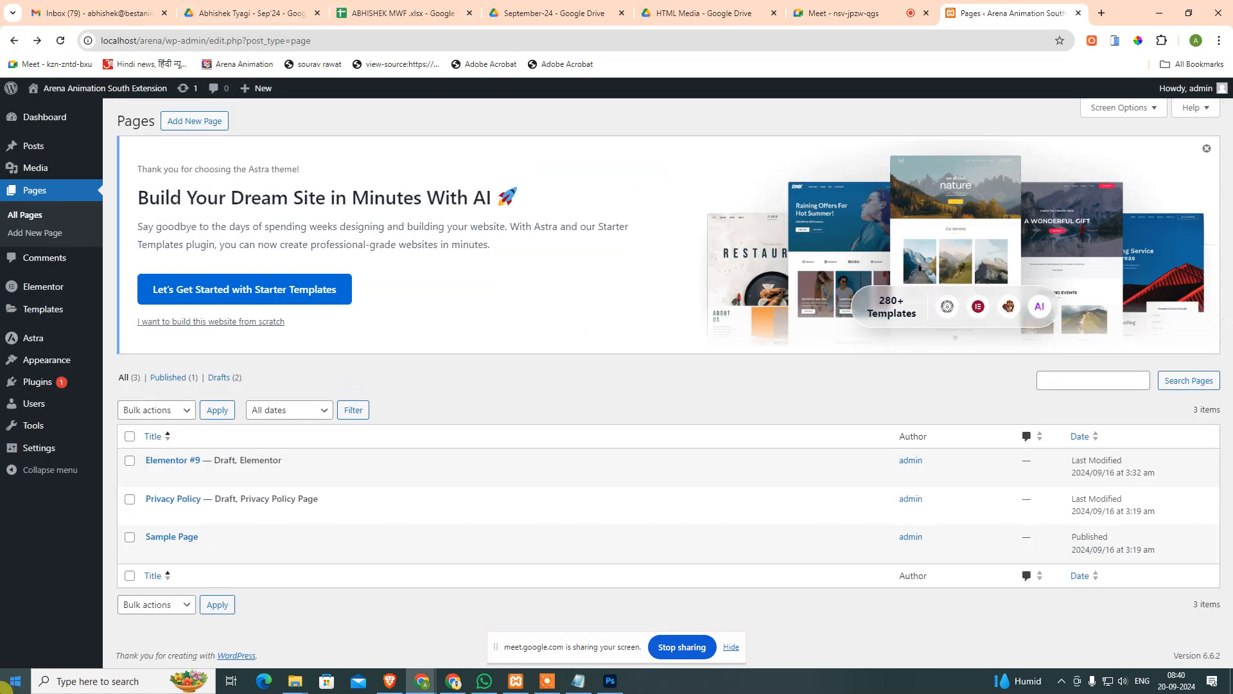
Go to Elementor's Home page and open the Theme Builder customization.
mouse_move(42, 381)
mouse_move(26, 287)
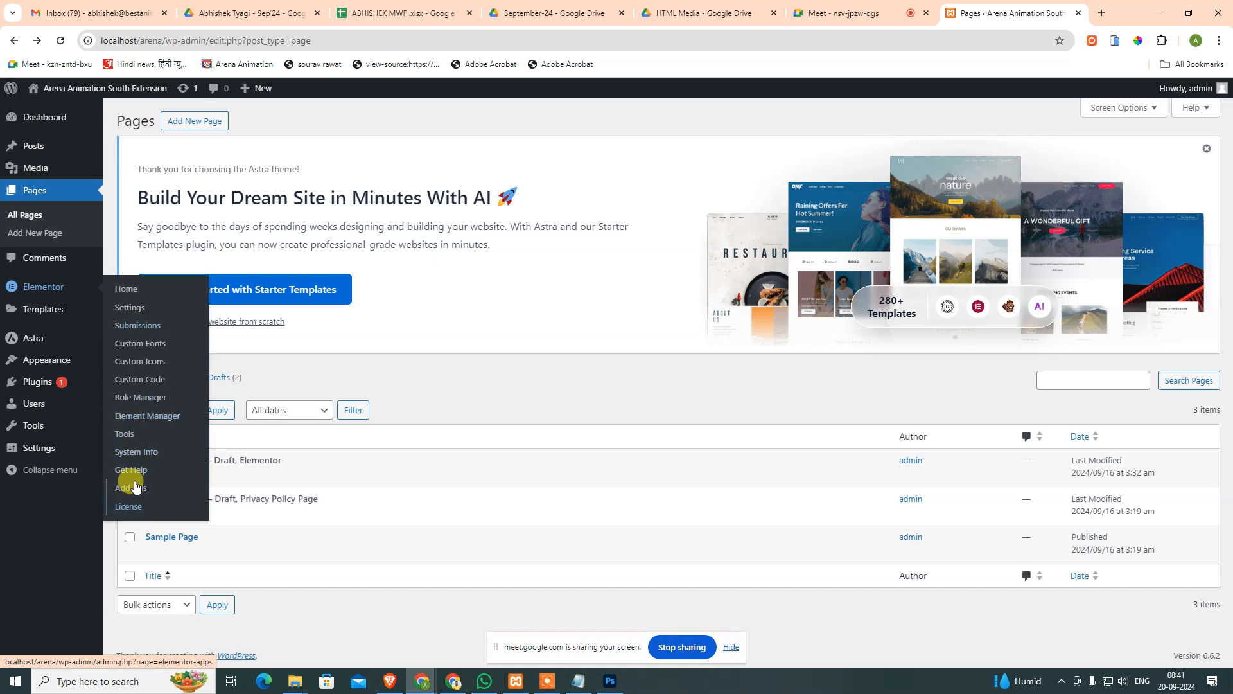
left_click(122, 288)
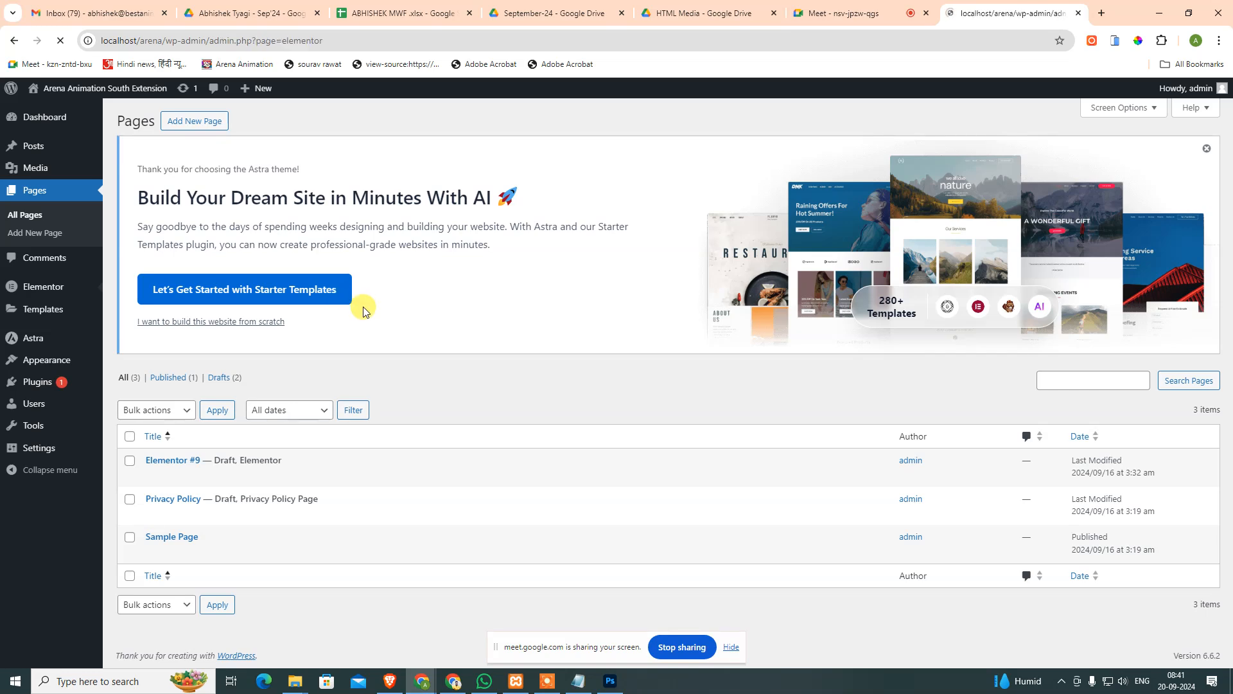
scroll(411, 514, "down", 3)
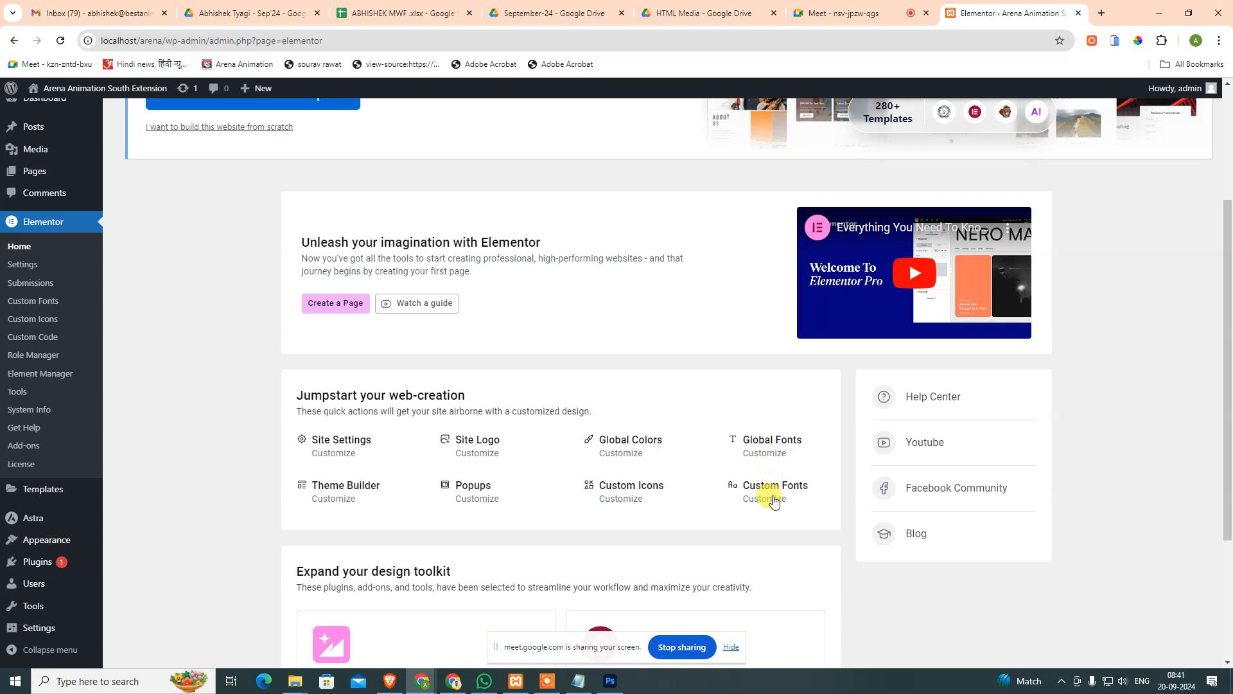
left_click(319, 499)
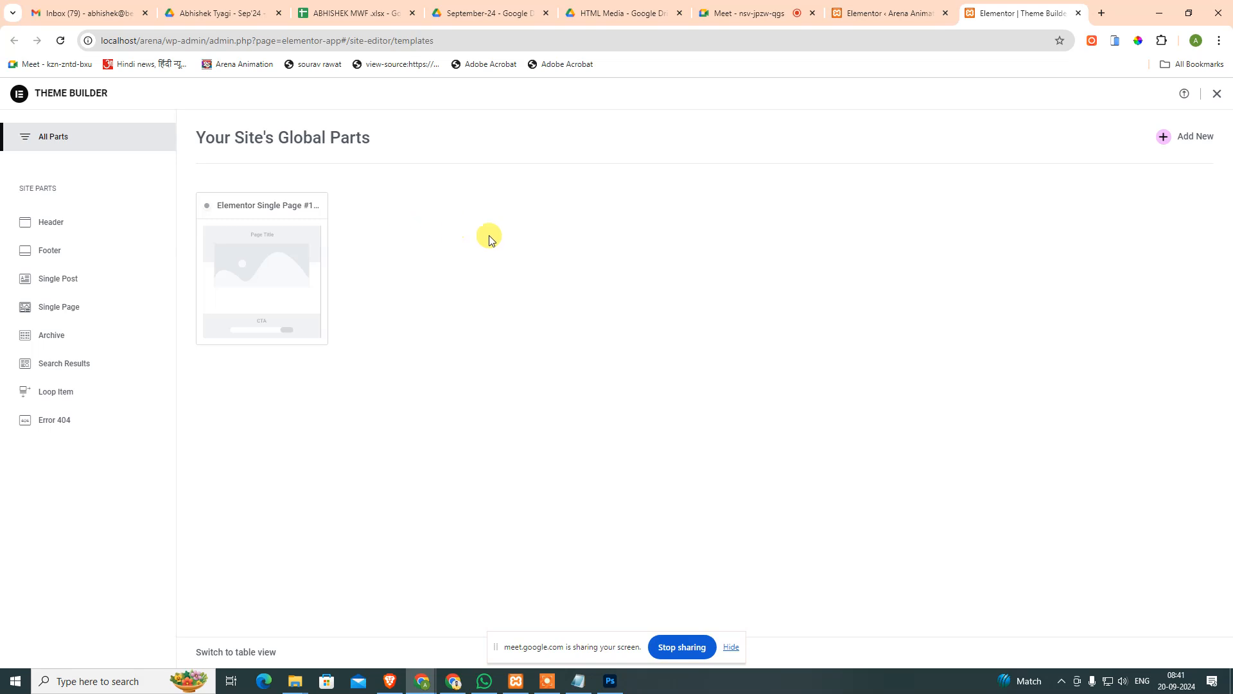
Look through the Theme Builder's site parts from Header to Search Results, return to All Parts and close the Theme Builder.
mouse_move(297, 314)
left_click(53, 222)
left_click(68, 248)
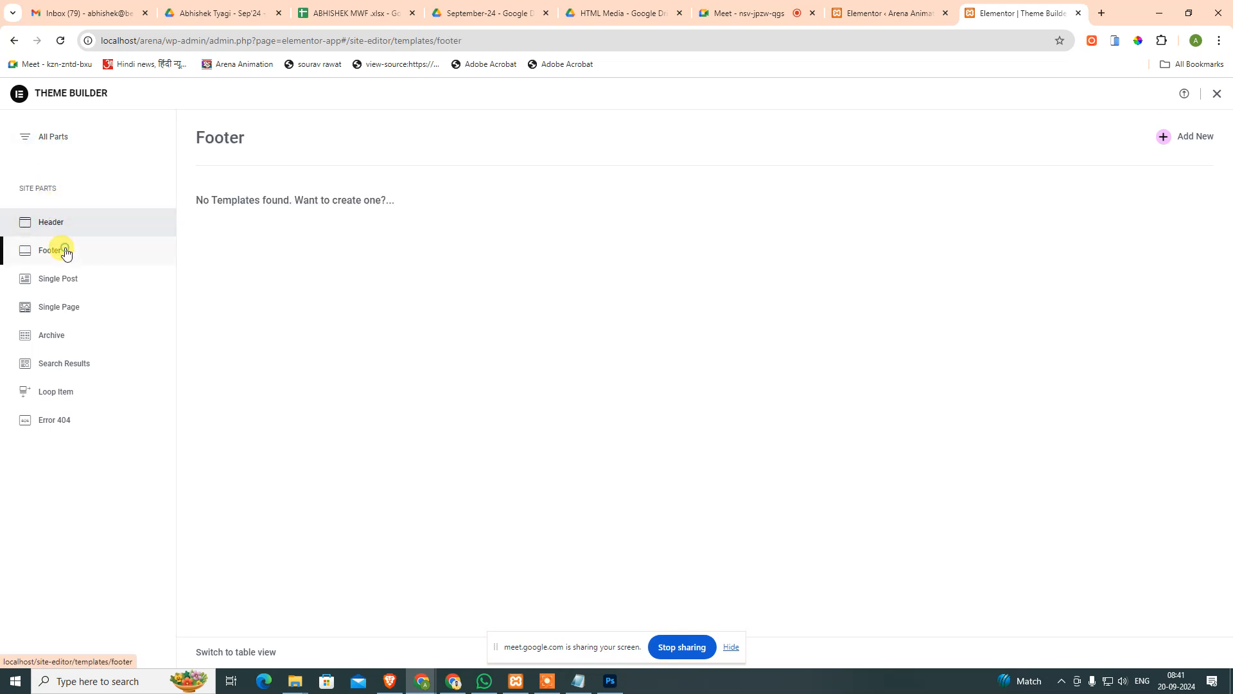
left_click(75, 283)
left_click(79, 311)
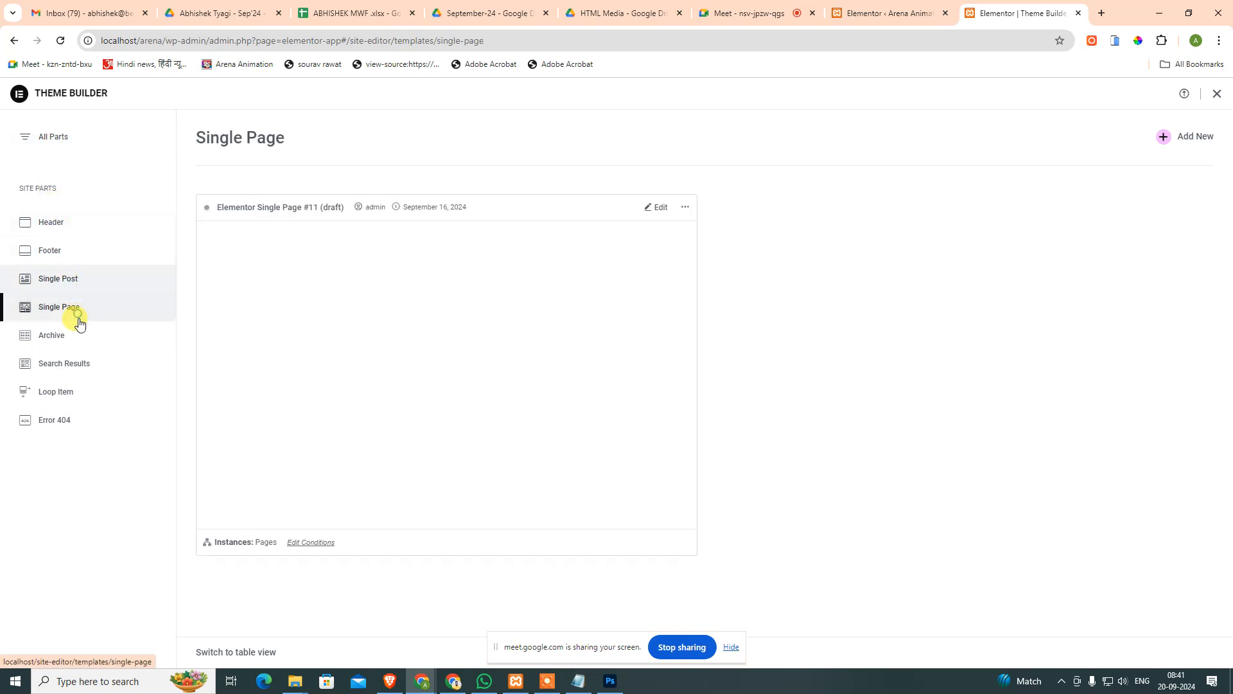
left_click(79, 343)
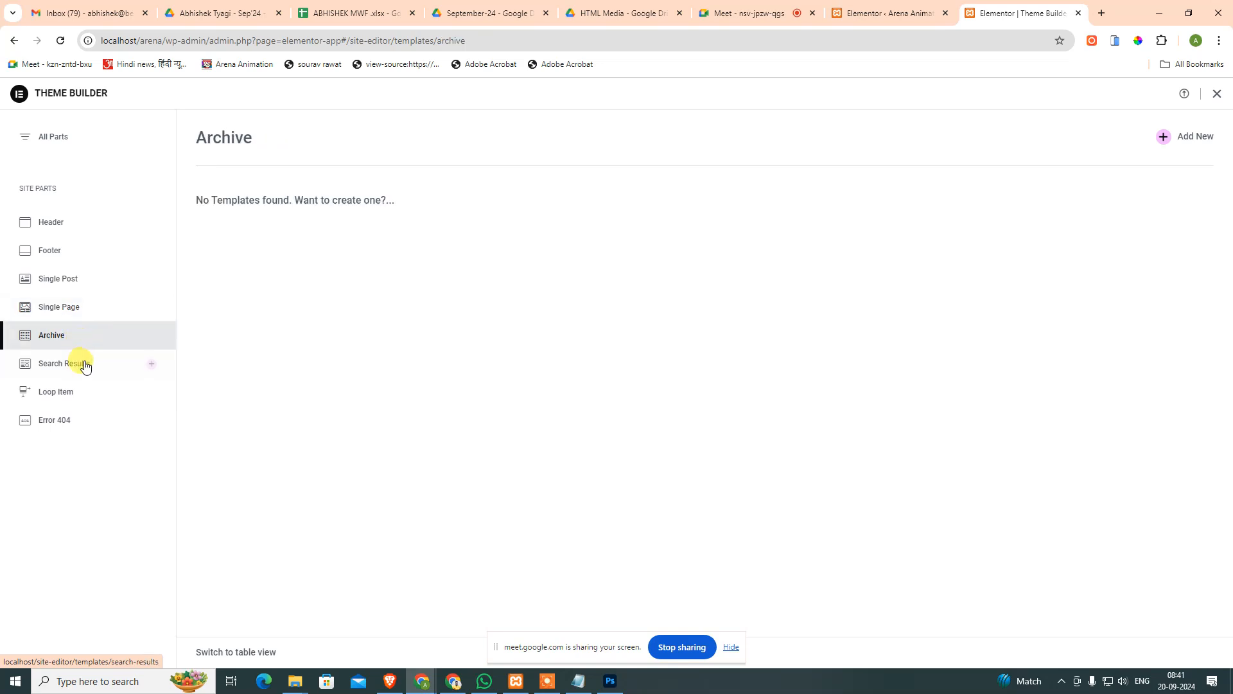
left_click(82, 369)
left_click(49, 228)
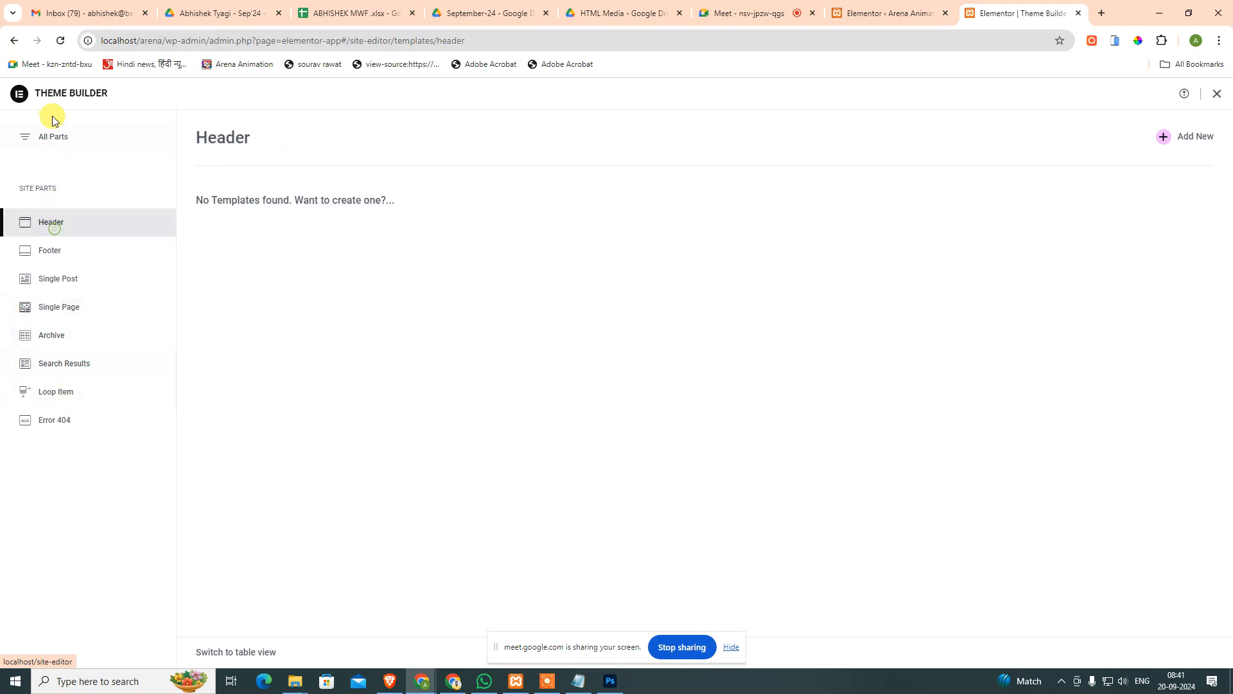
left_click(53, 93)
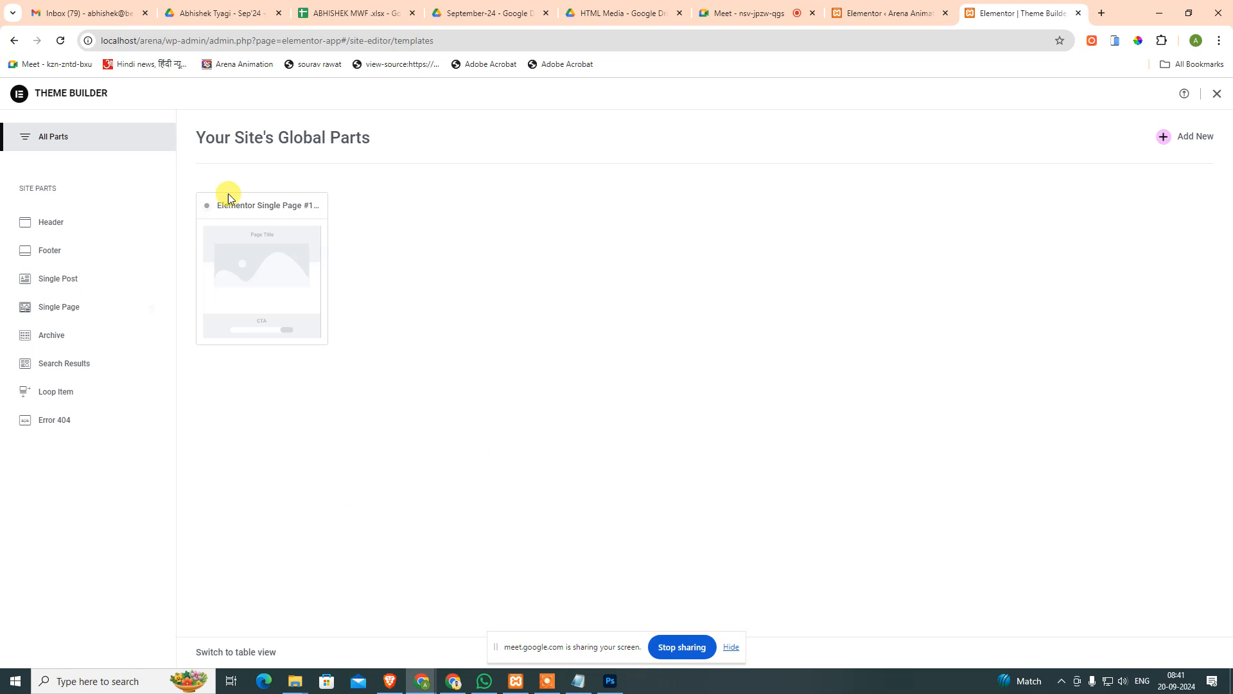
left_click(1218, 95)
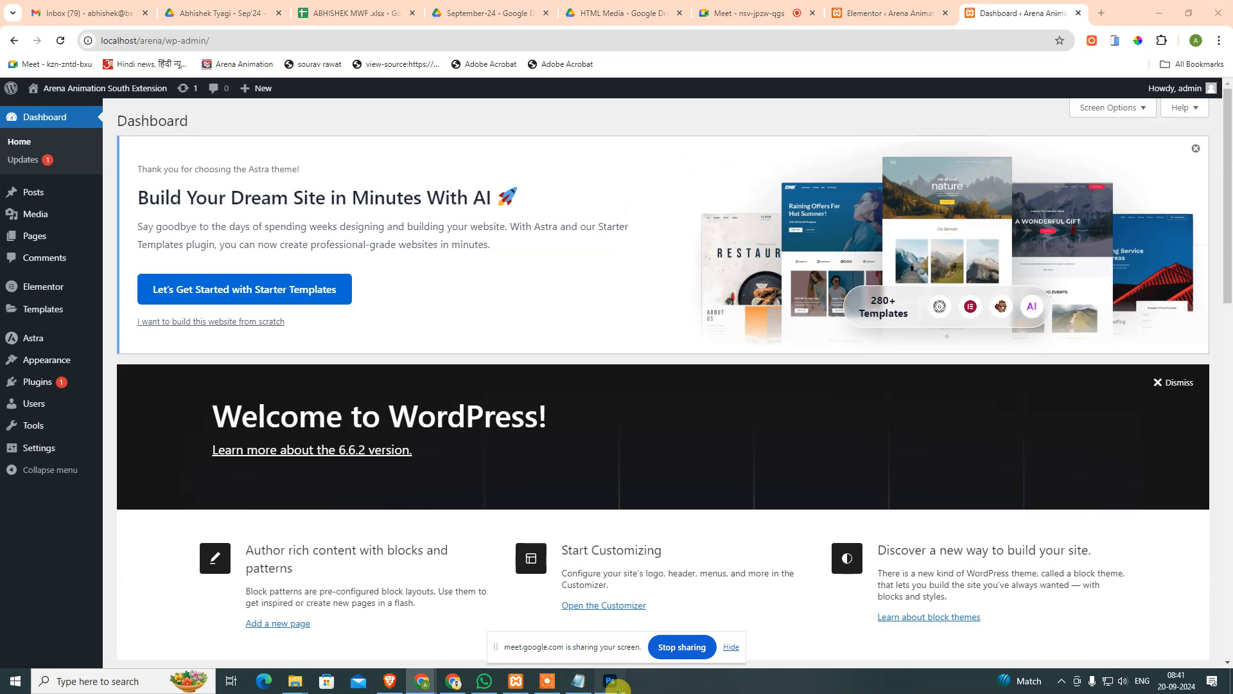
Switch to Photoshop and examine the header and banner area of the creativestudio-minimal design.
left_click(610, 680)
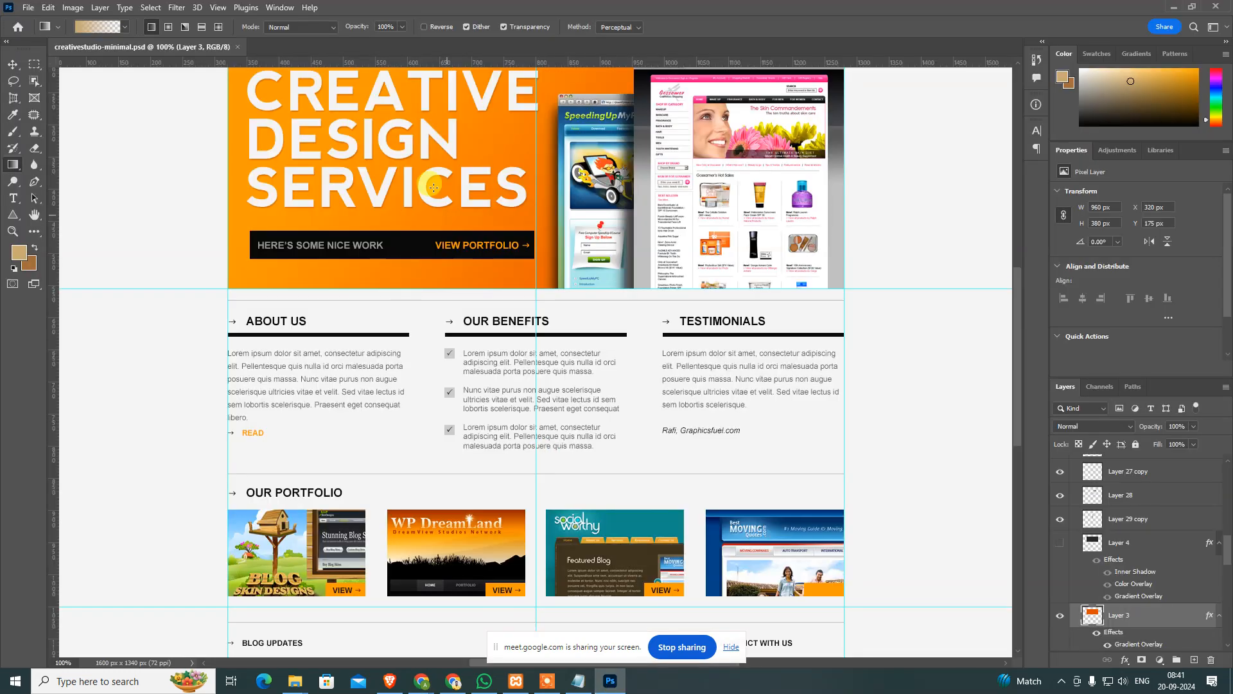
scroll(482, 250, "up", 3)
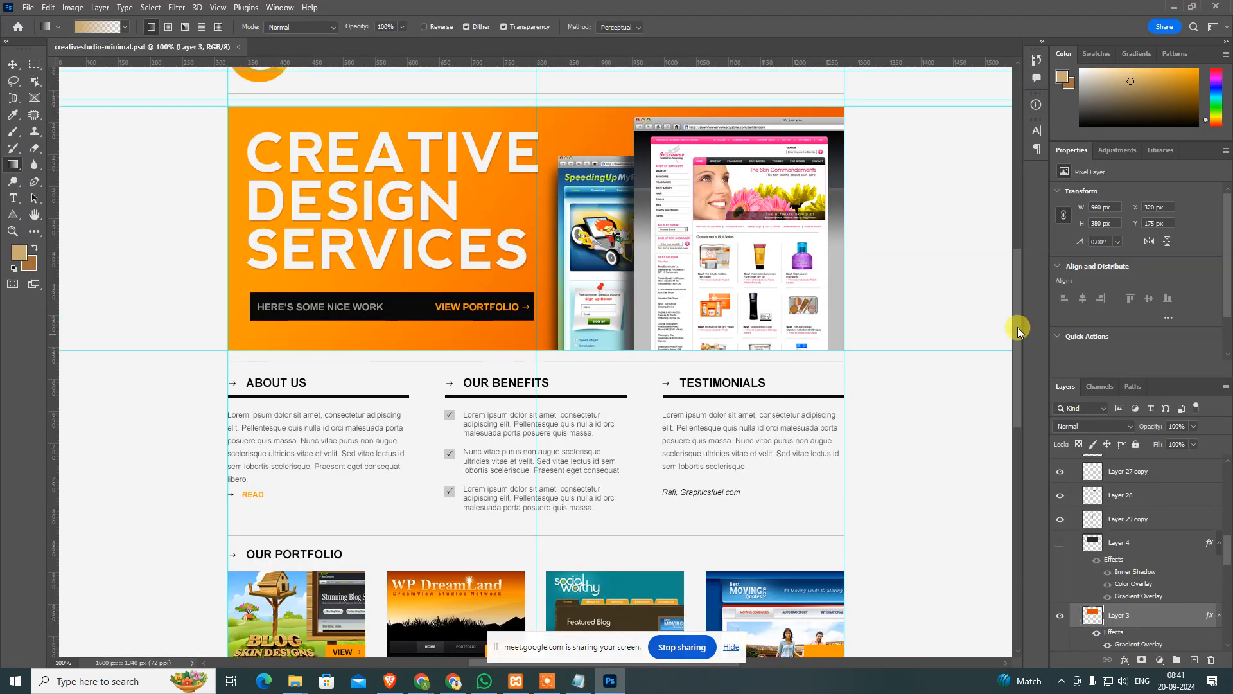
left_click_drag(1018, 331, 1021, 253)
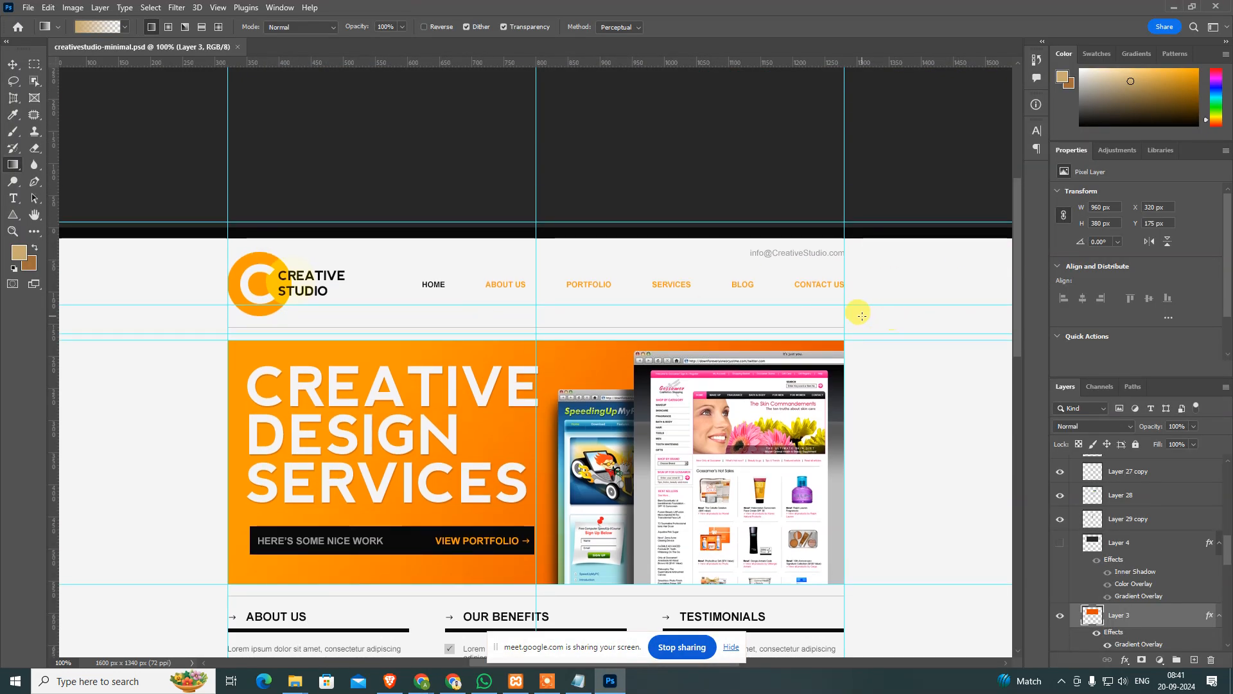
Switch back to Chrome, open the Elementor Settings page and read through its General and Integrations options.
key("alt+Tab")
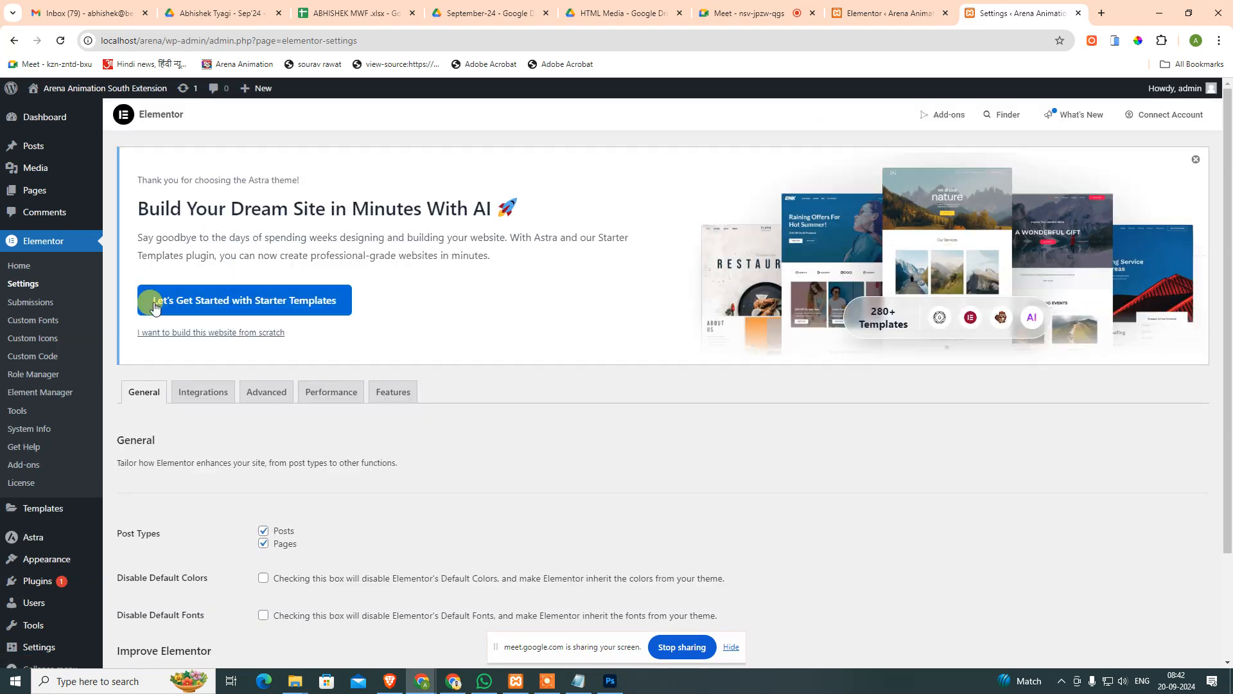
scroll(357, 402, "down", 2)
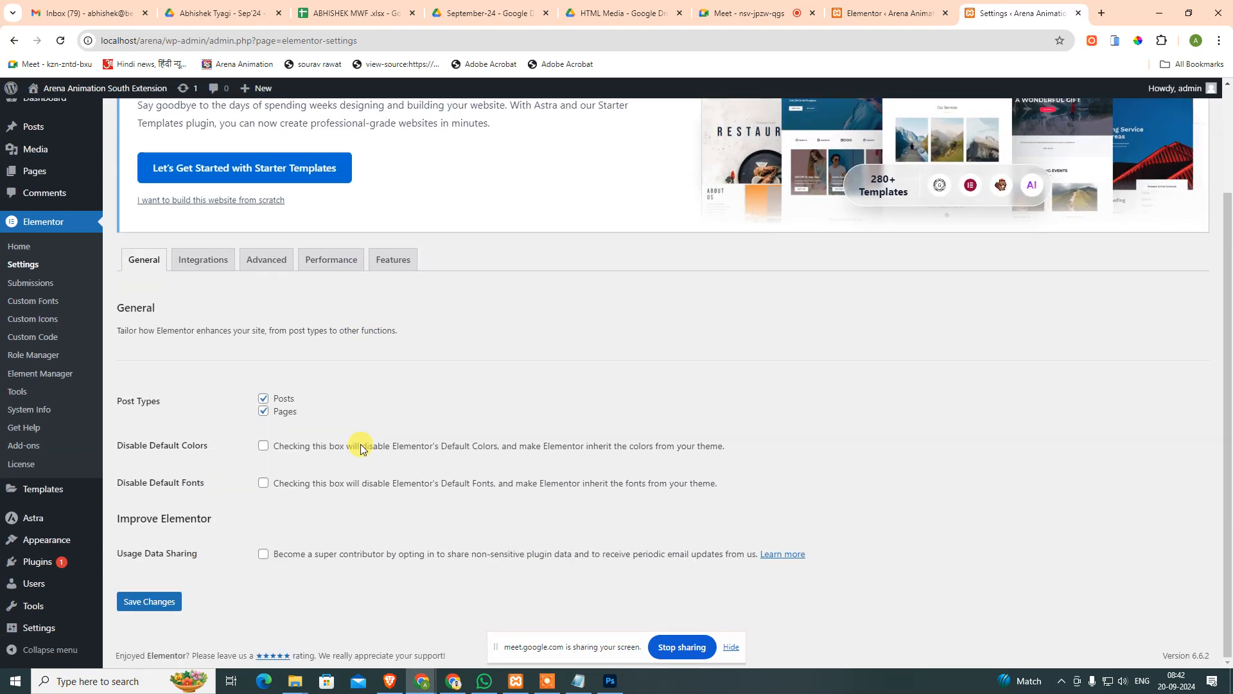
left_click(201, 259)
scroll(289, 356, "down", 2)
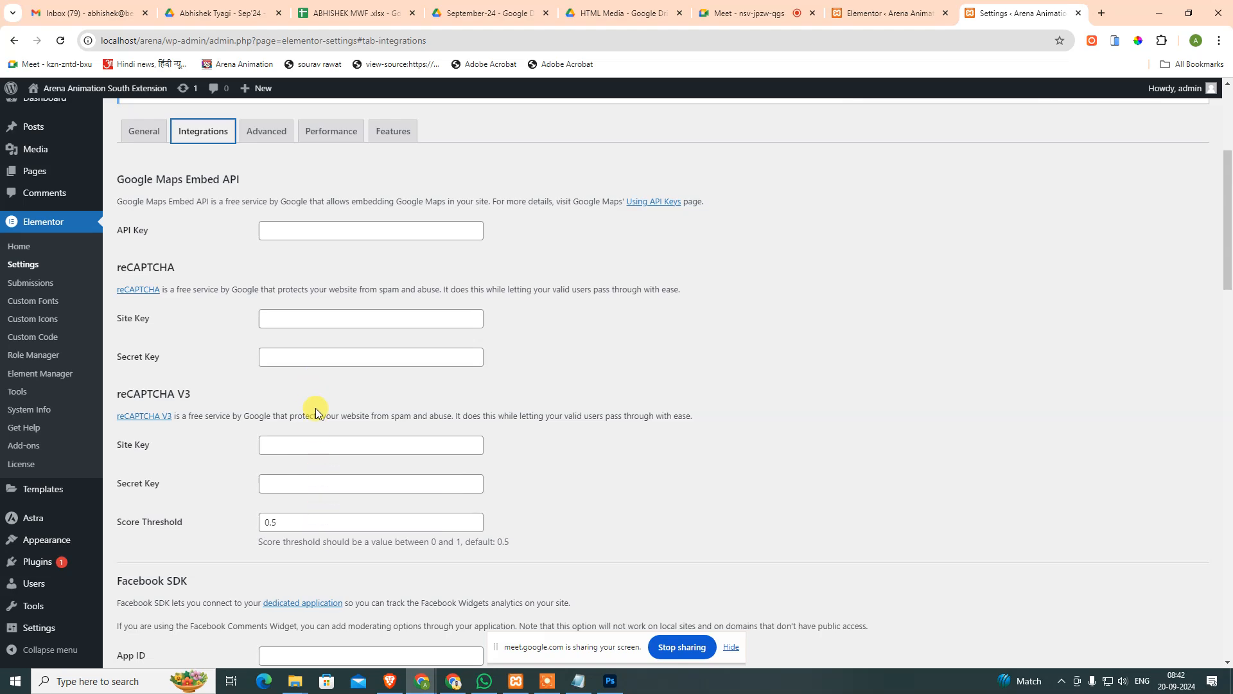
scroll(317, 414, "down", 6)
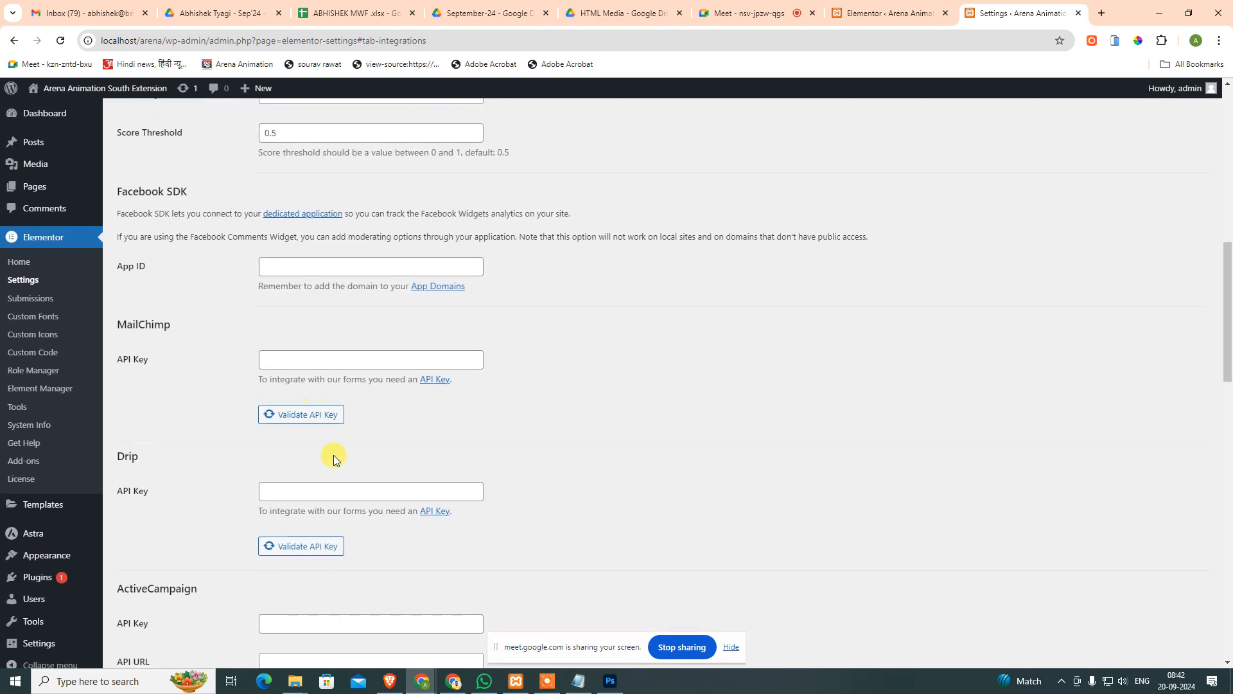
scroll(333, 454, "down", 17)
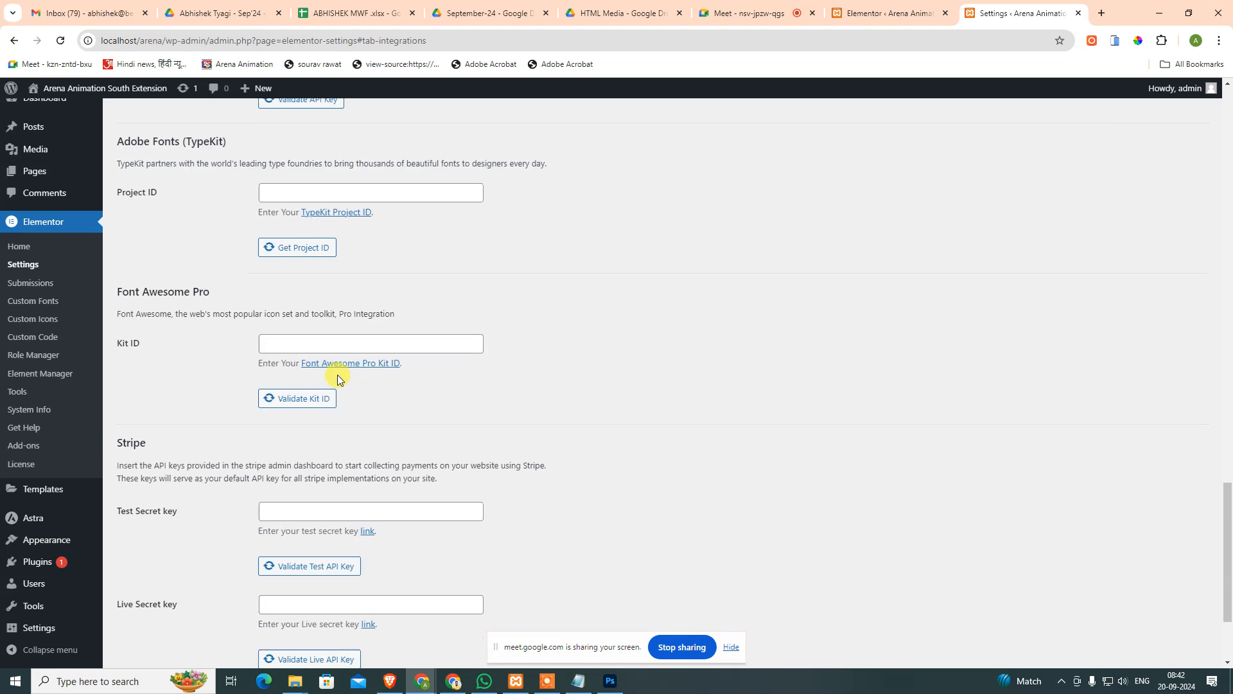
scroll(337, 376, "down", 3)
scroll(166, 383, "up", 8)
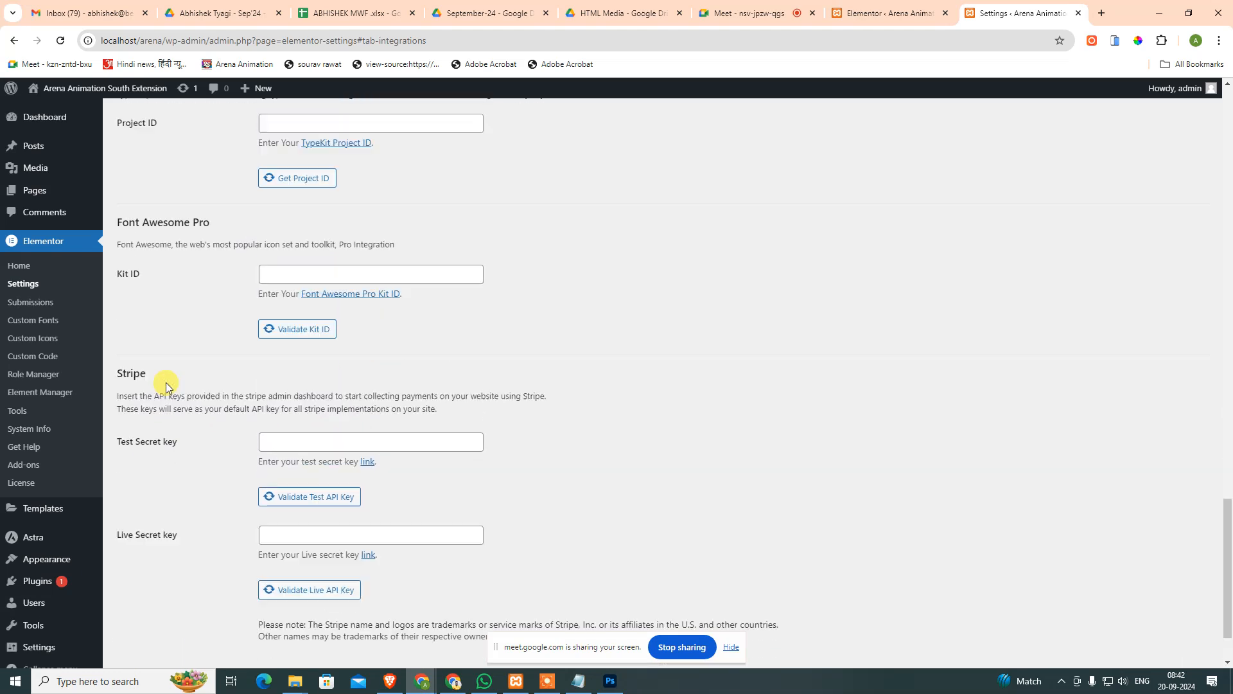
scroll(307, 530, "up", 9)
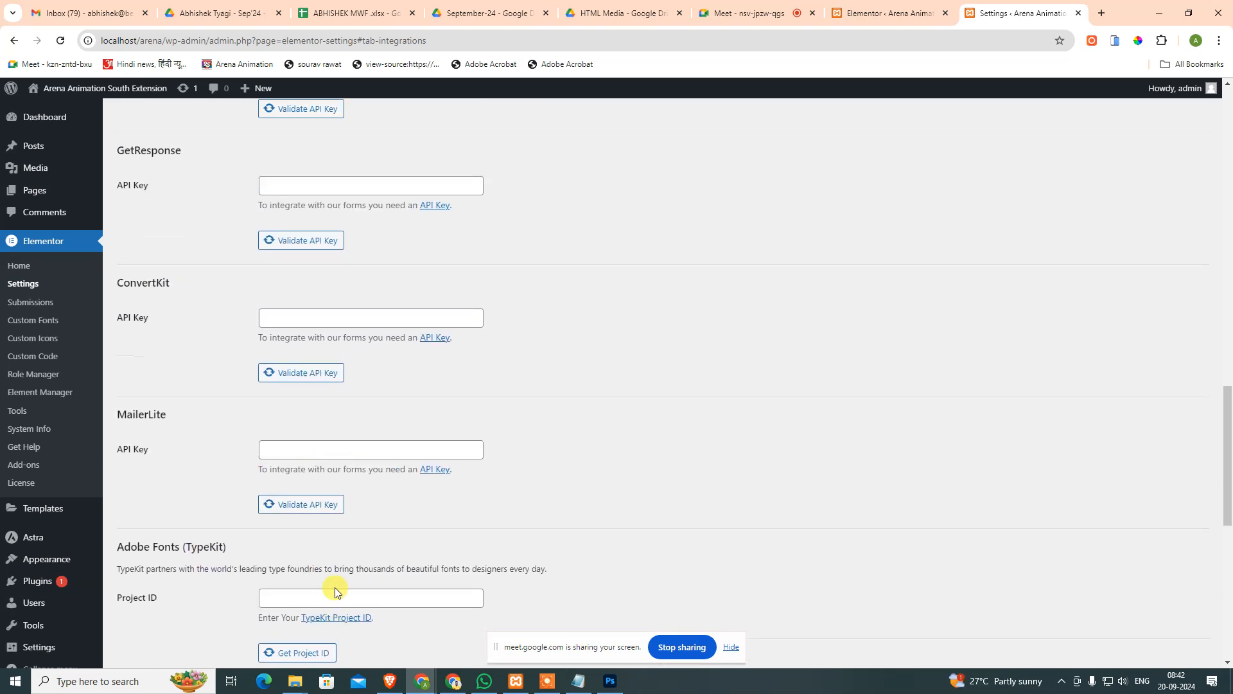
scroll(363, 355, "up", 1)
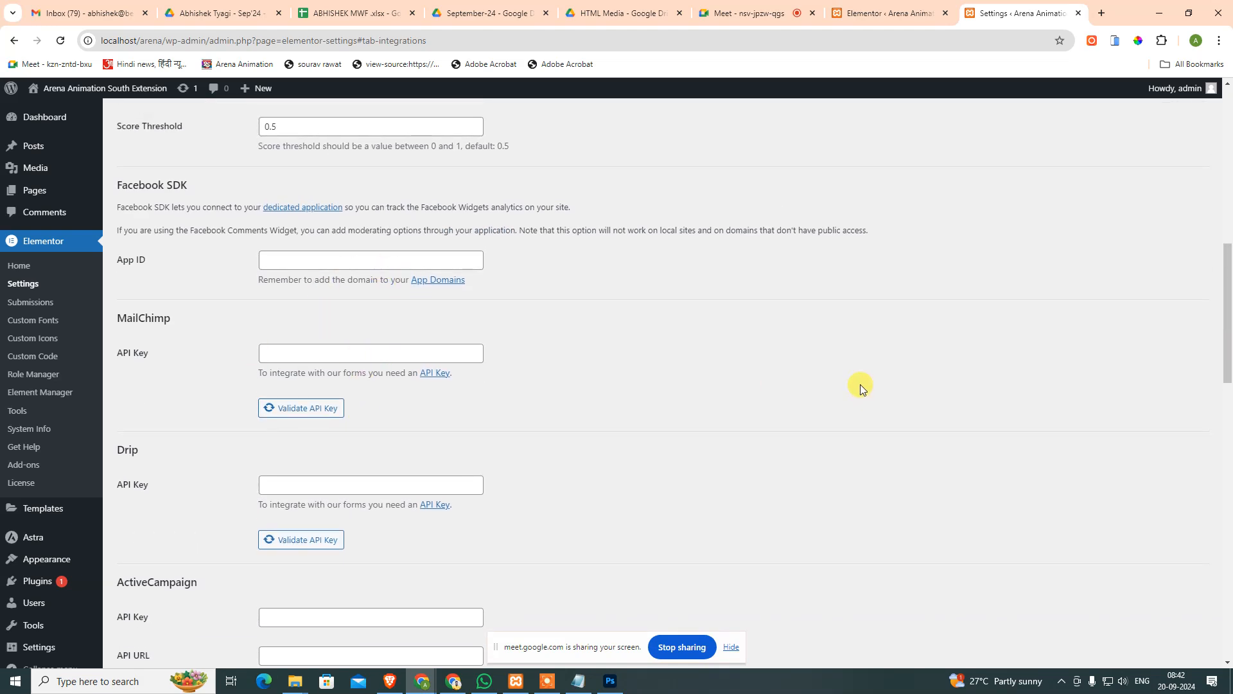
scroll(289, 303, "up", 7)
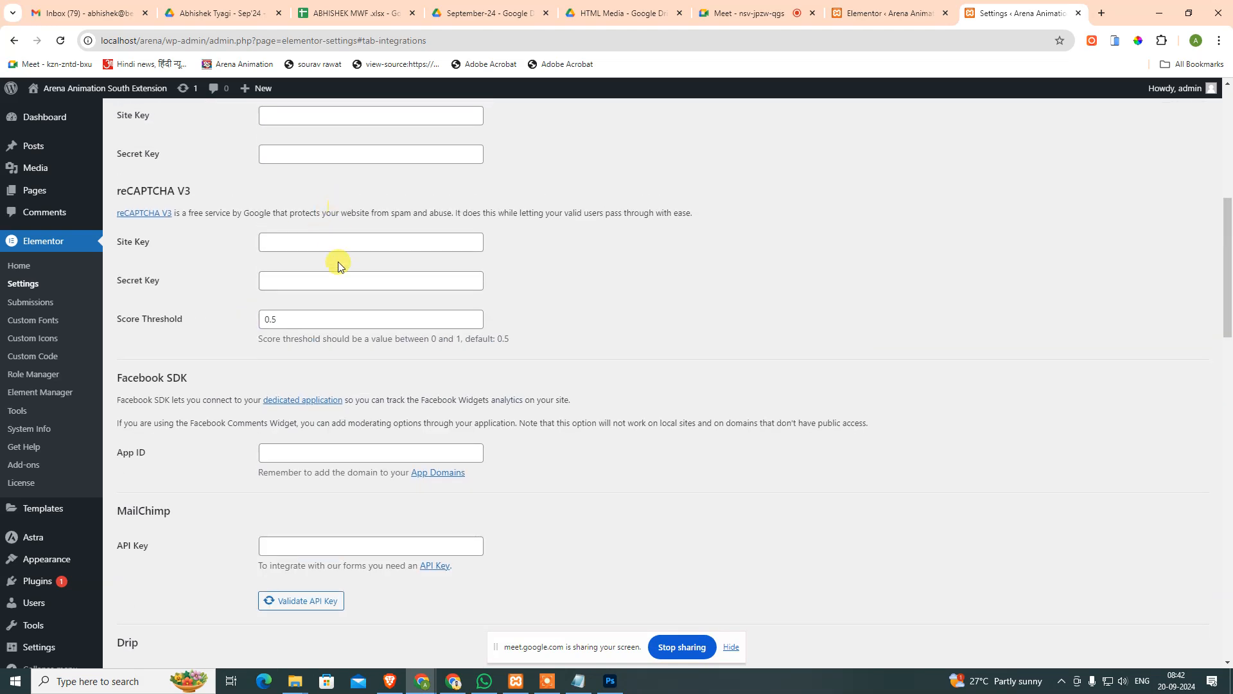
scroll(341, 334, "up", 2)
Look at Elementor's Advanced, Performance and Features settings, then return to the General settings.
left_click(276, 316)
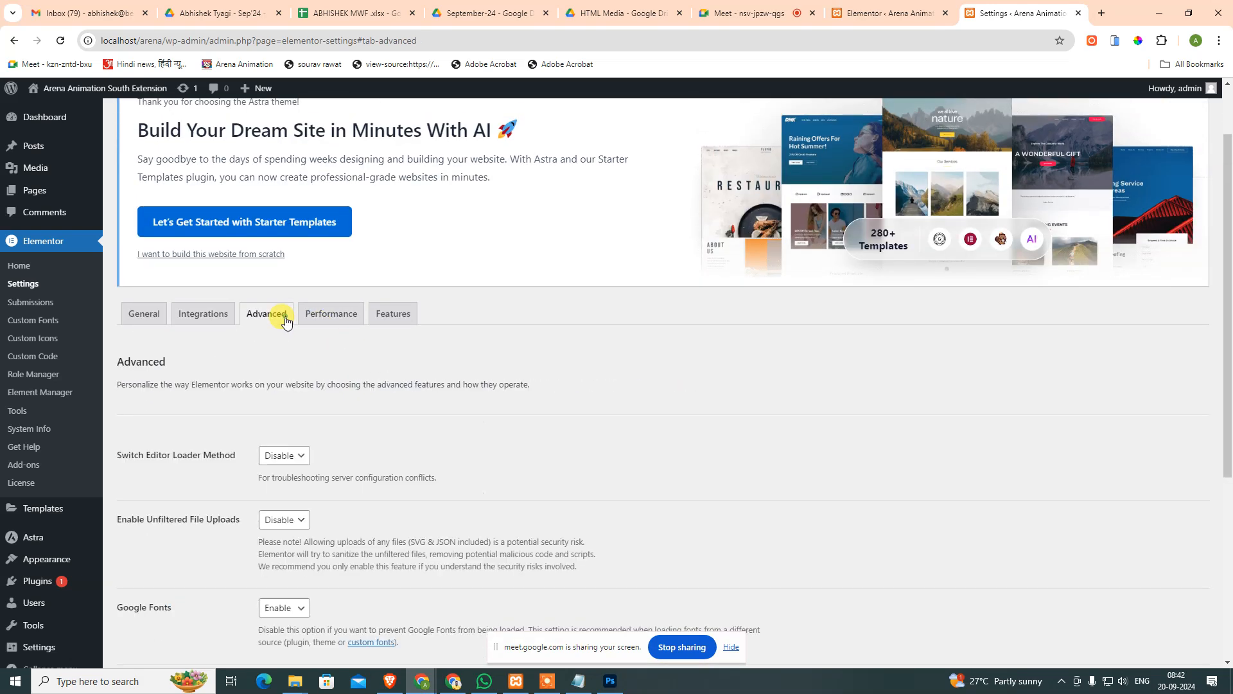
left_click(326, 316)
left_click(385, 317)
left_click(144, 313)
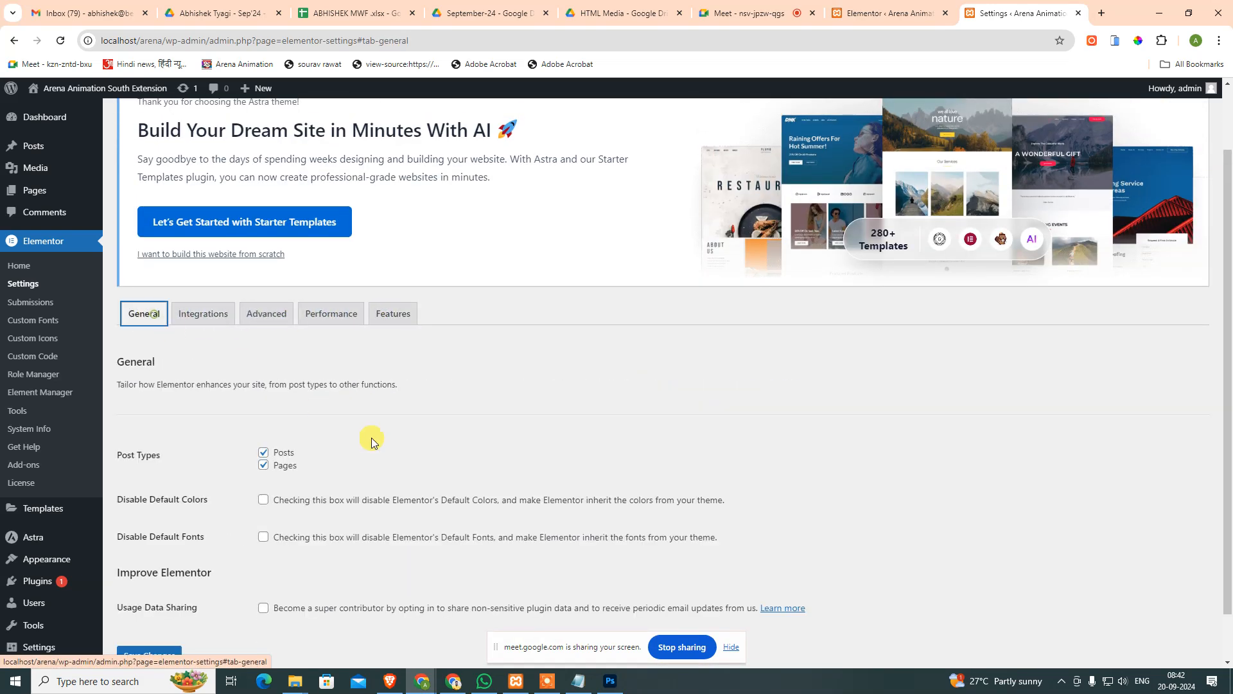
Open the Elementor Tools page and look over its General options.
scroll(207, 240, "down", 1)
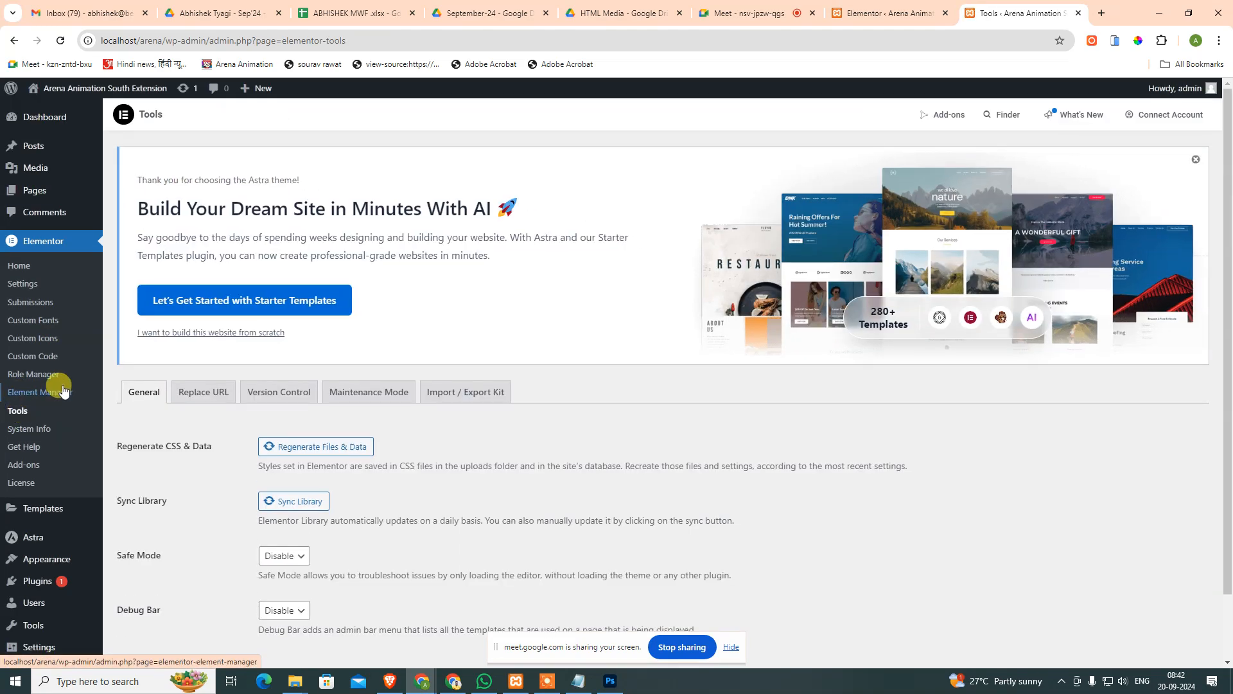
scroll(109, 405, "down", 1)
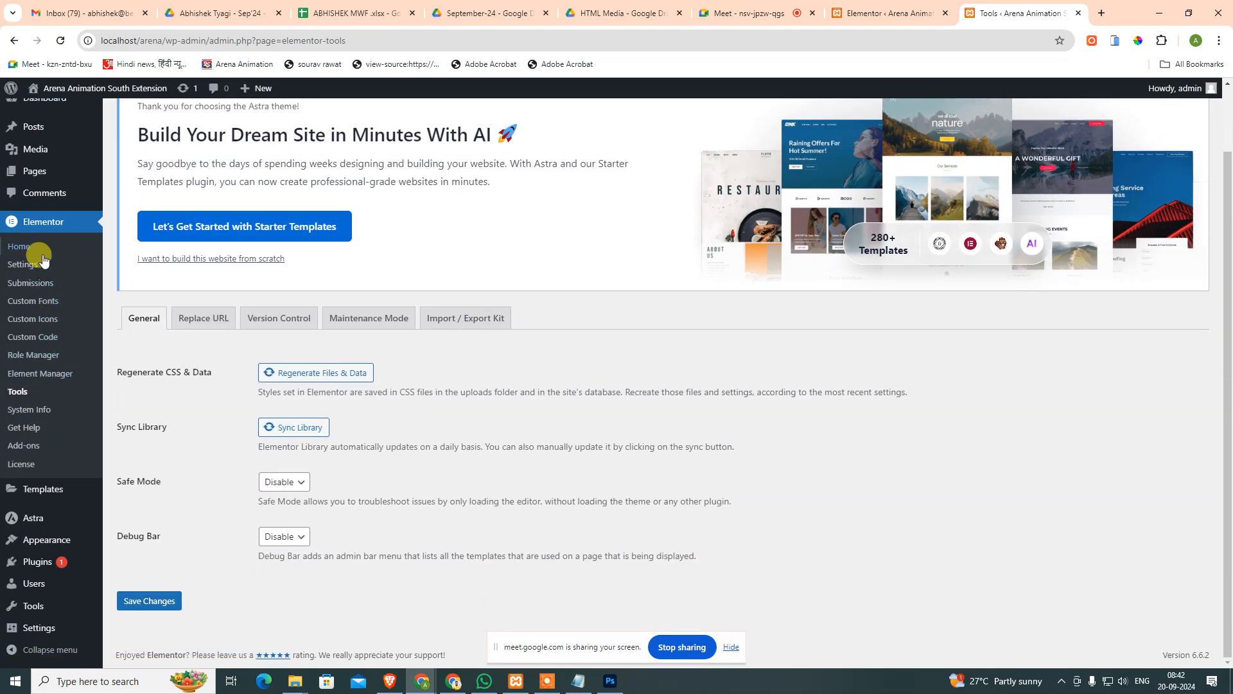
scroll(32, 257, "up", 1)
Go to Elementor's Home page and open the Theme Builder from the web-creation quick actions.
left_click(20, 265)
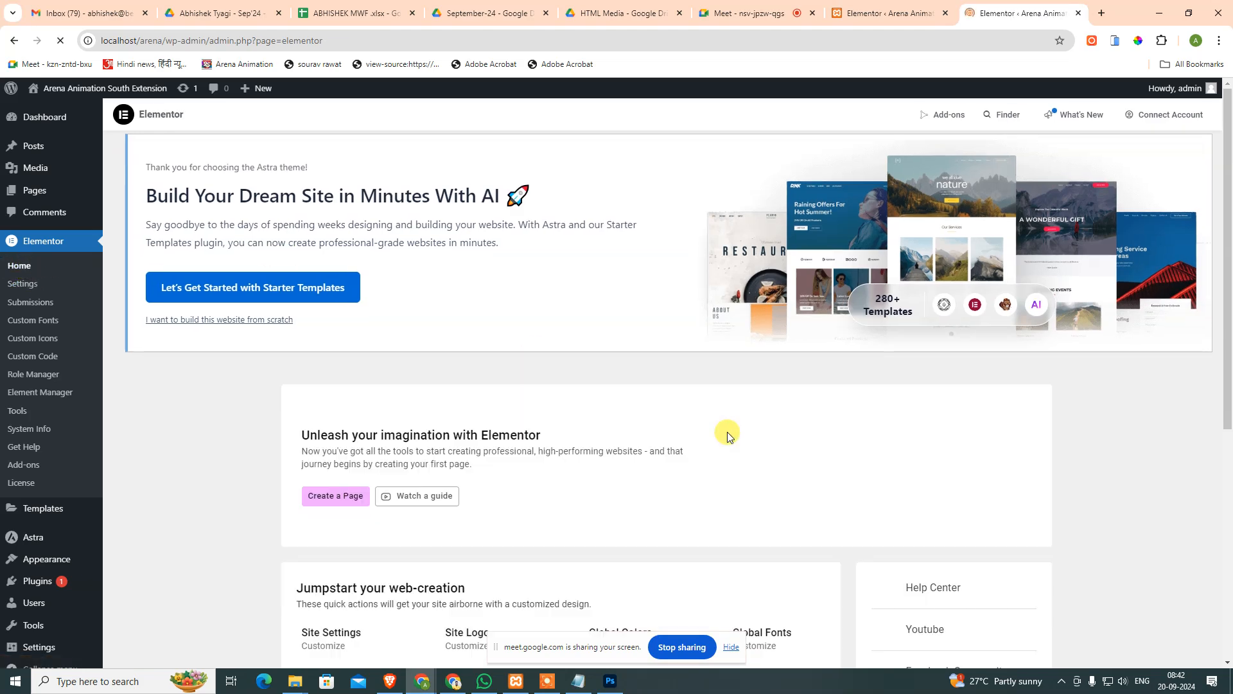
scroll(601, 440, "down", 3)
scroll(360, 350, "down", 3)
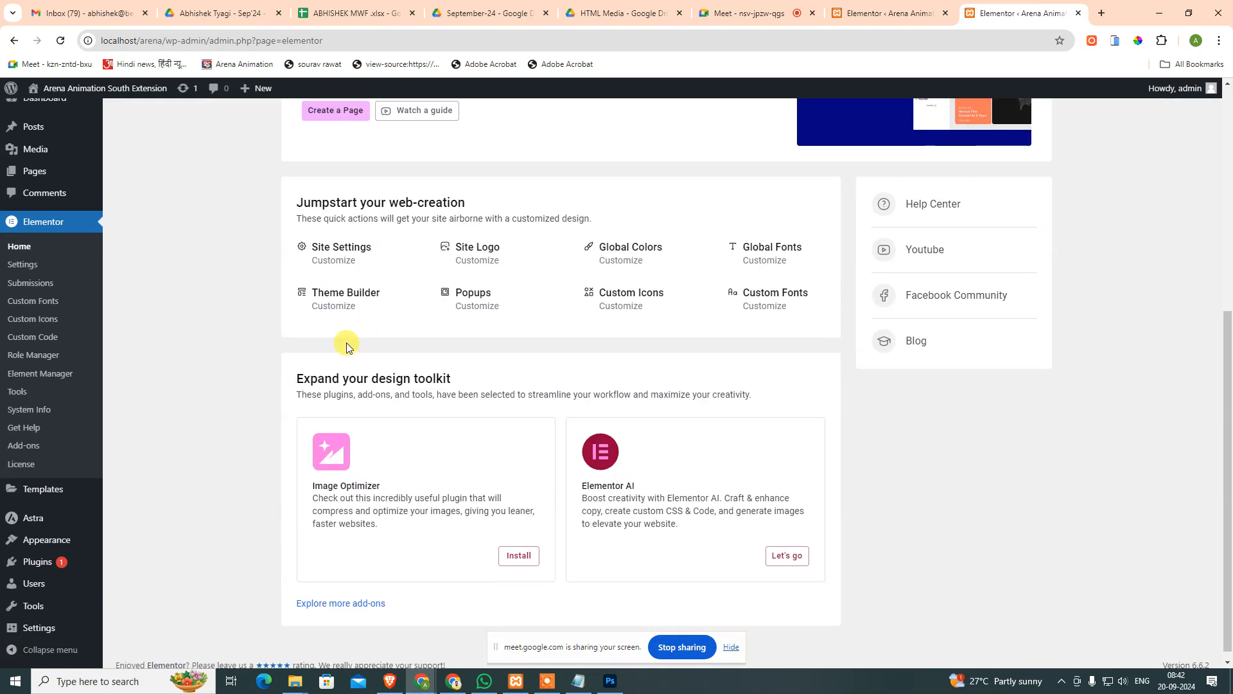
scroll(336, 240, "up", 1)
scroll(433, 393, "down", 1)
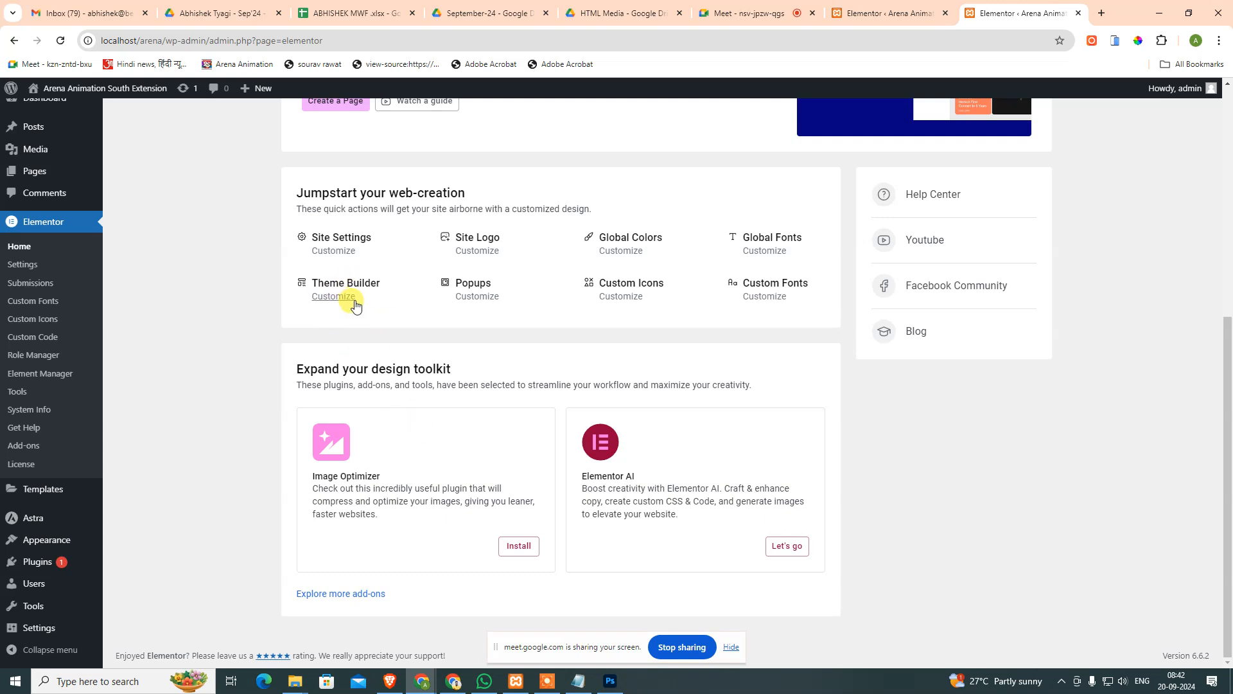
left_click(334, 296)
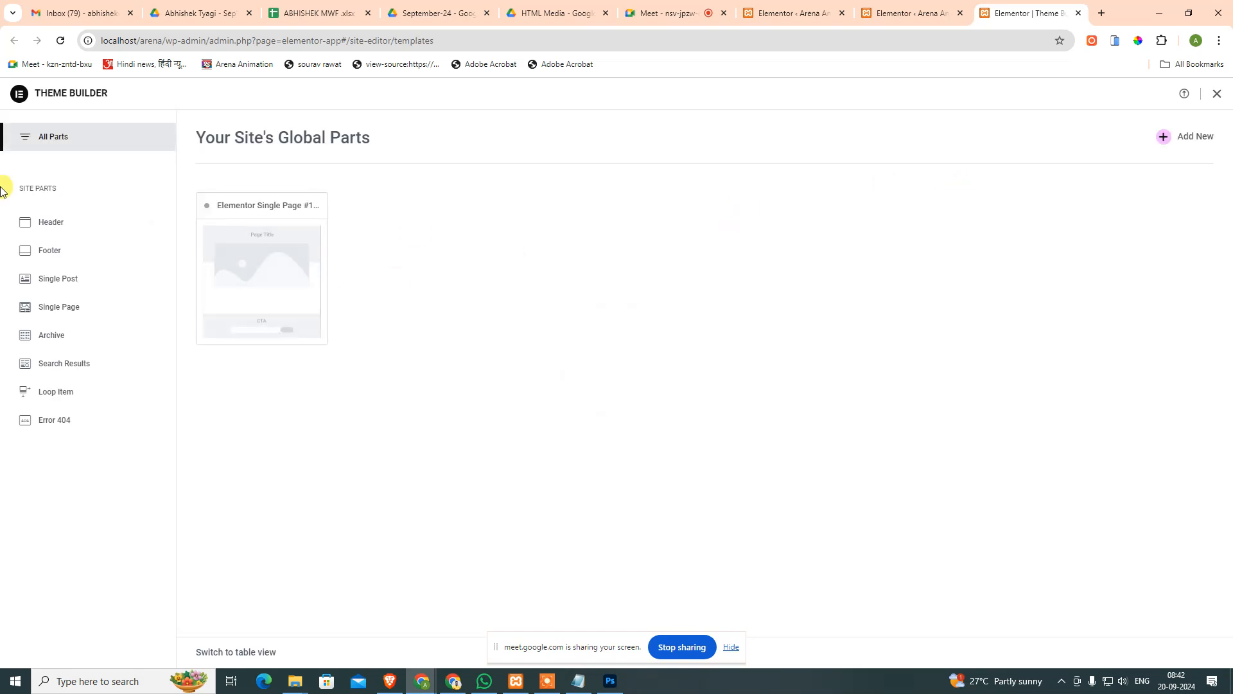
Add a new Header template in the Theme Builder and wait for its editor to load.
left_click(43, 224)
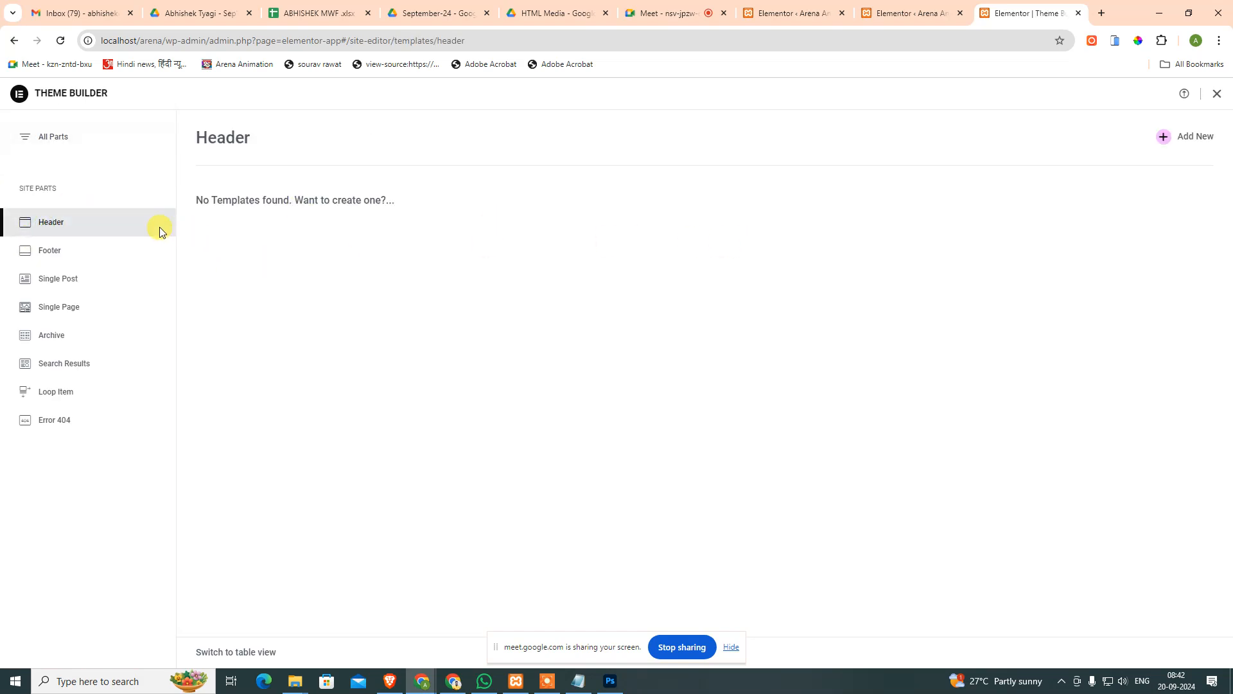
left_click(1180, 142)
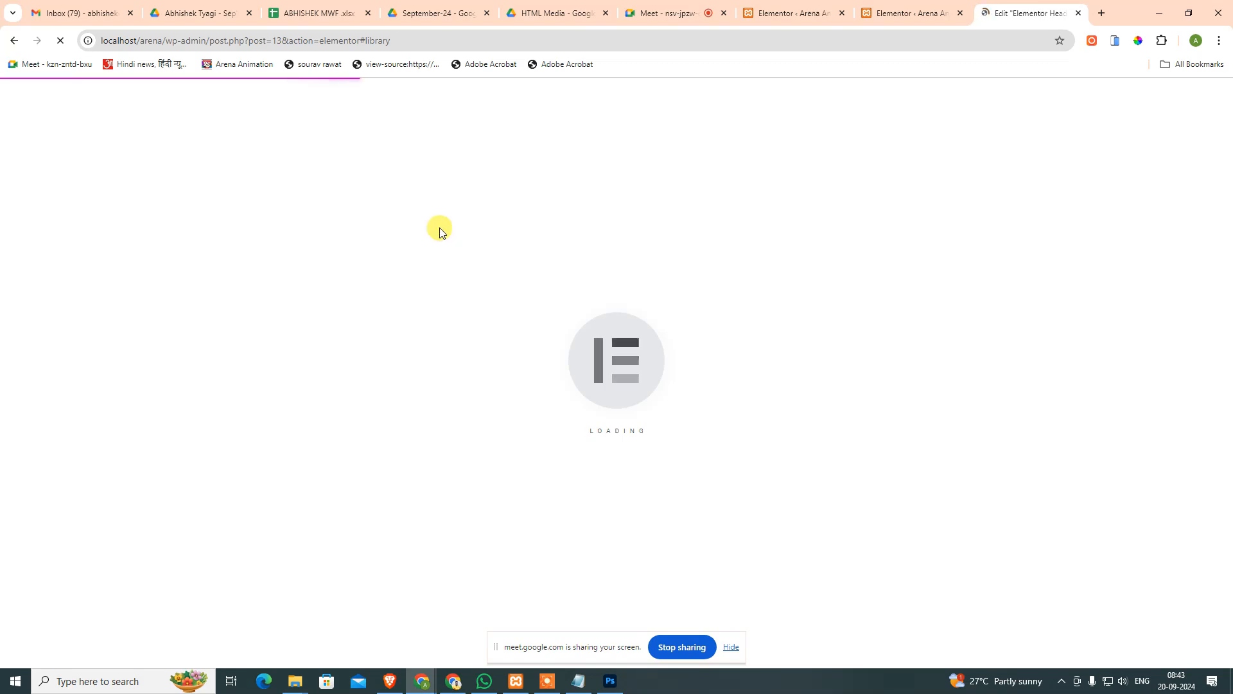
left_click(906, 11)
left_click(1015, 10)
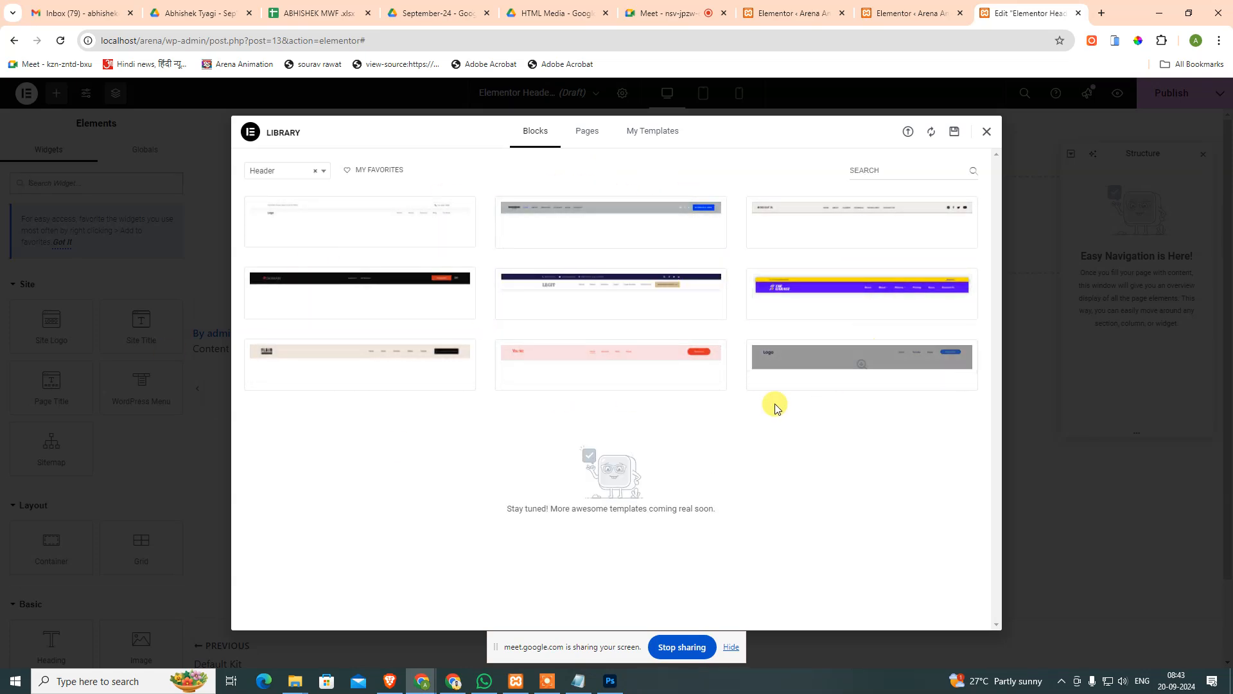
Look through the template library's Pages, My Templates and Header blocks.
left_click(587, 131)
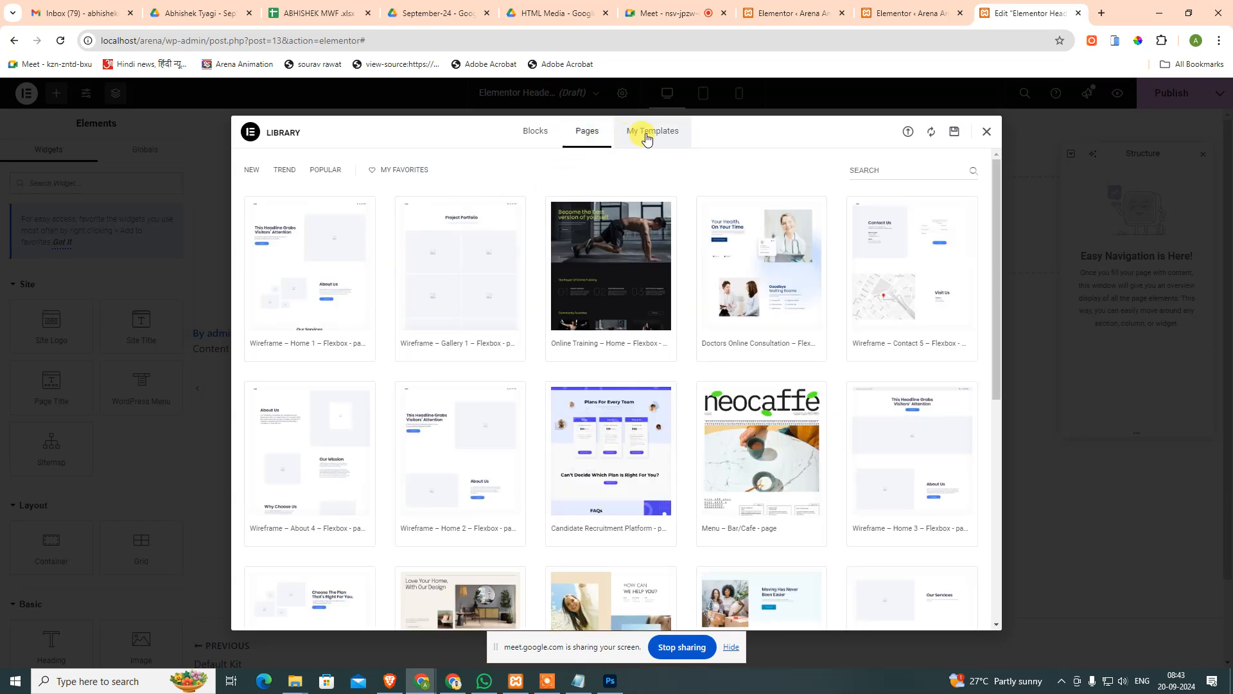
left_click(652, 131)
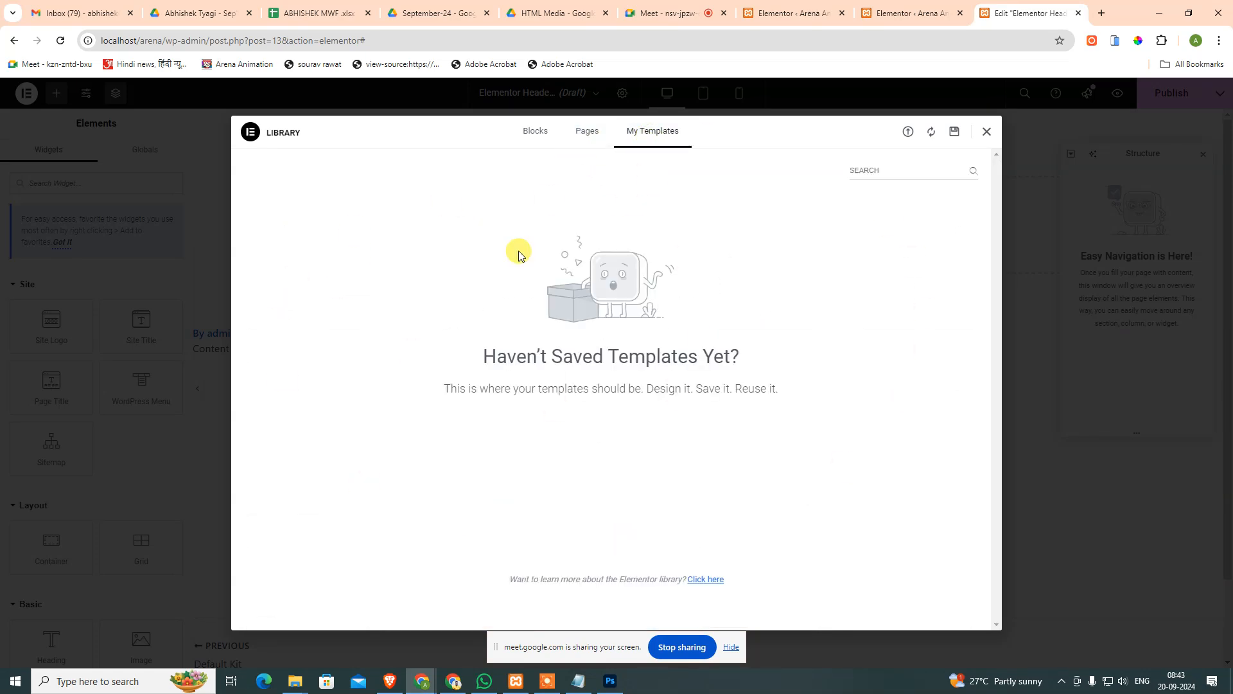
left_click(583, 136)
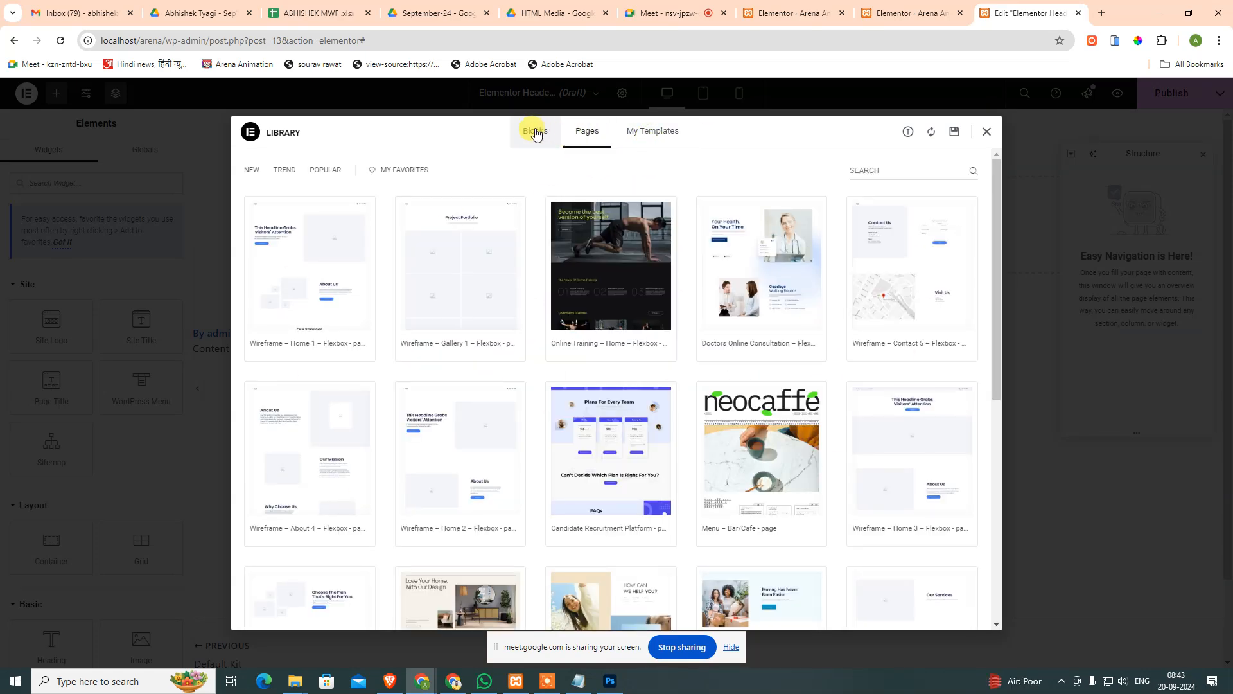
left_click(532, 132)
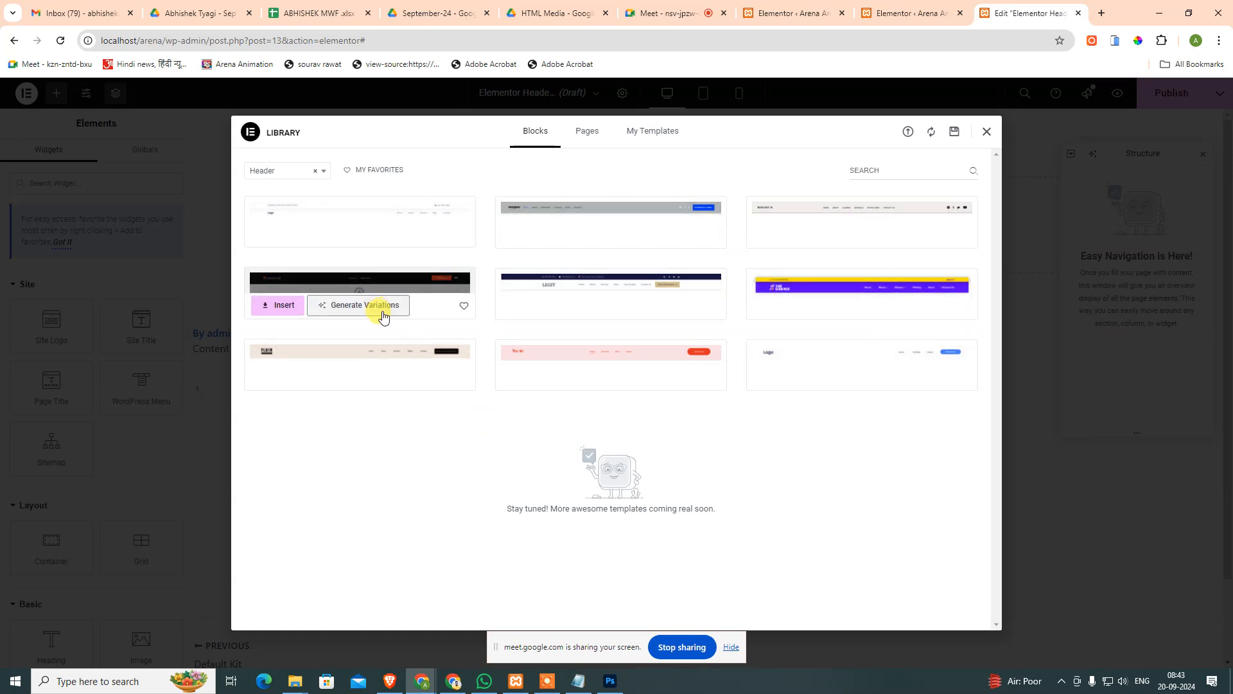
mouse_move(418, 227)
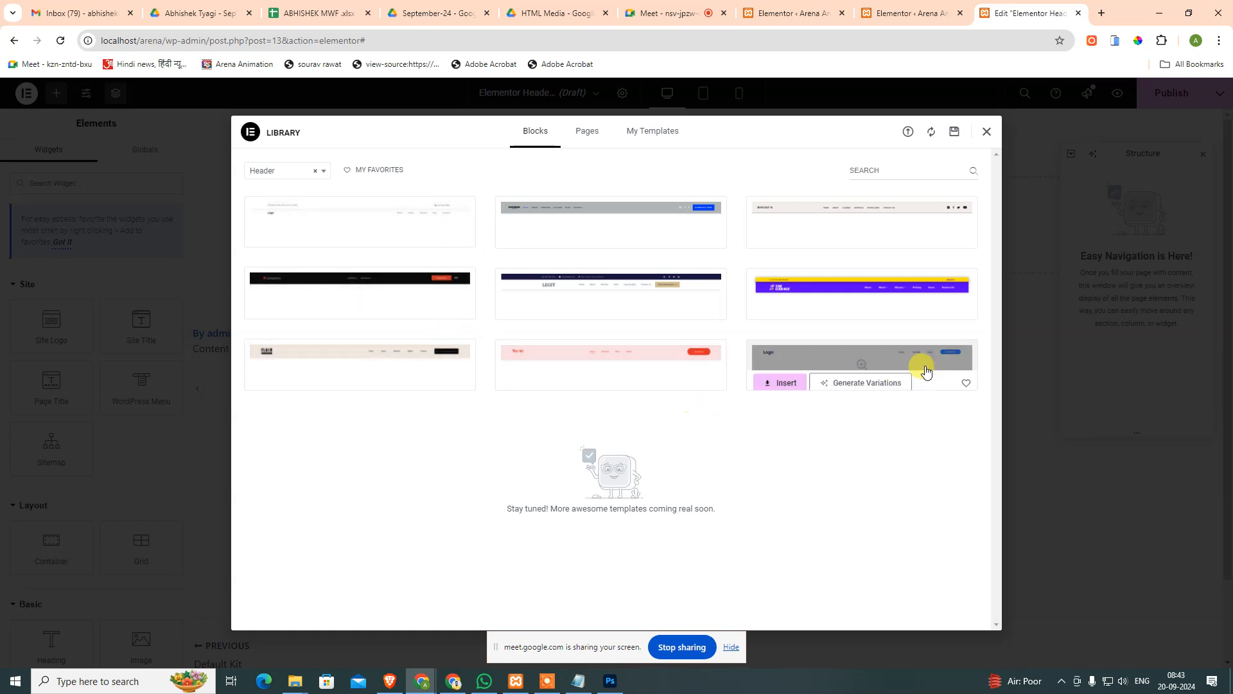
mouse_move(966, 280)
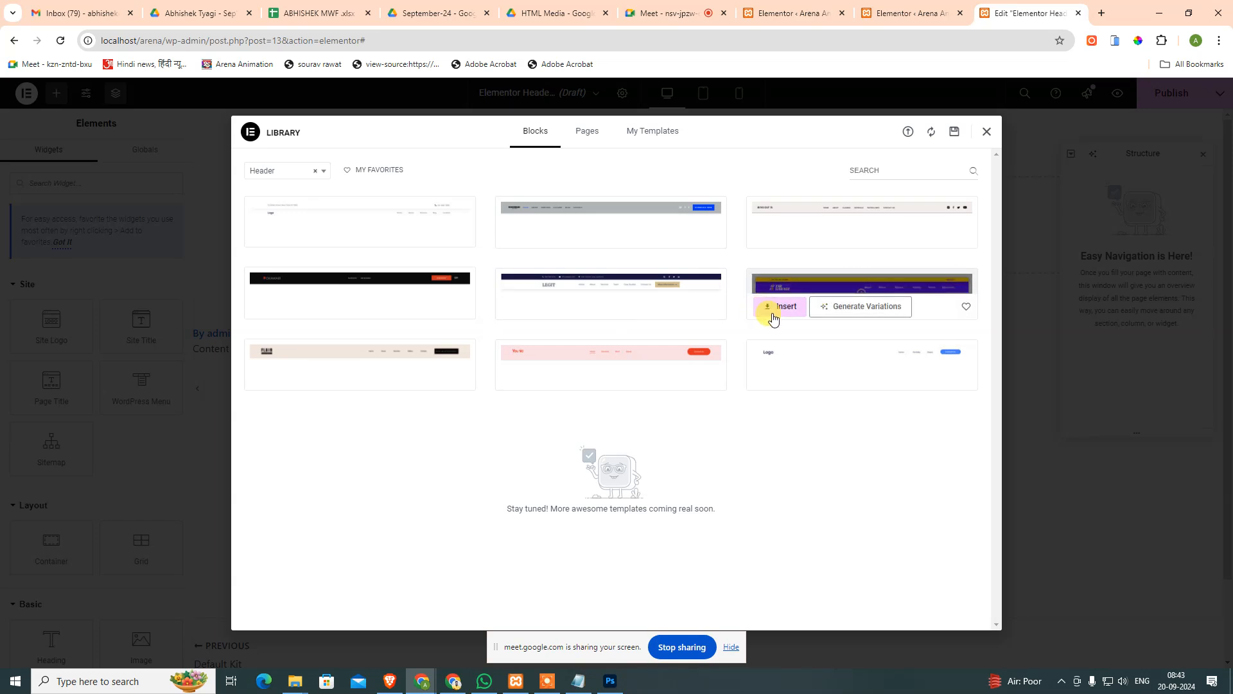
Insert the yellow and purple The Garage header block, connecting the site to Elementor's Template Library.
left_click(772, 312)
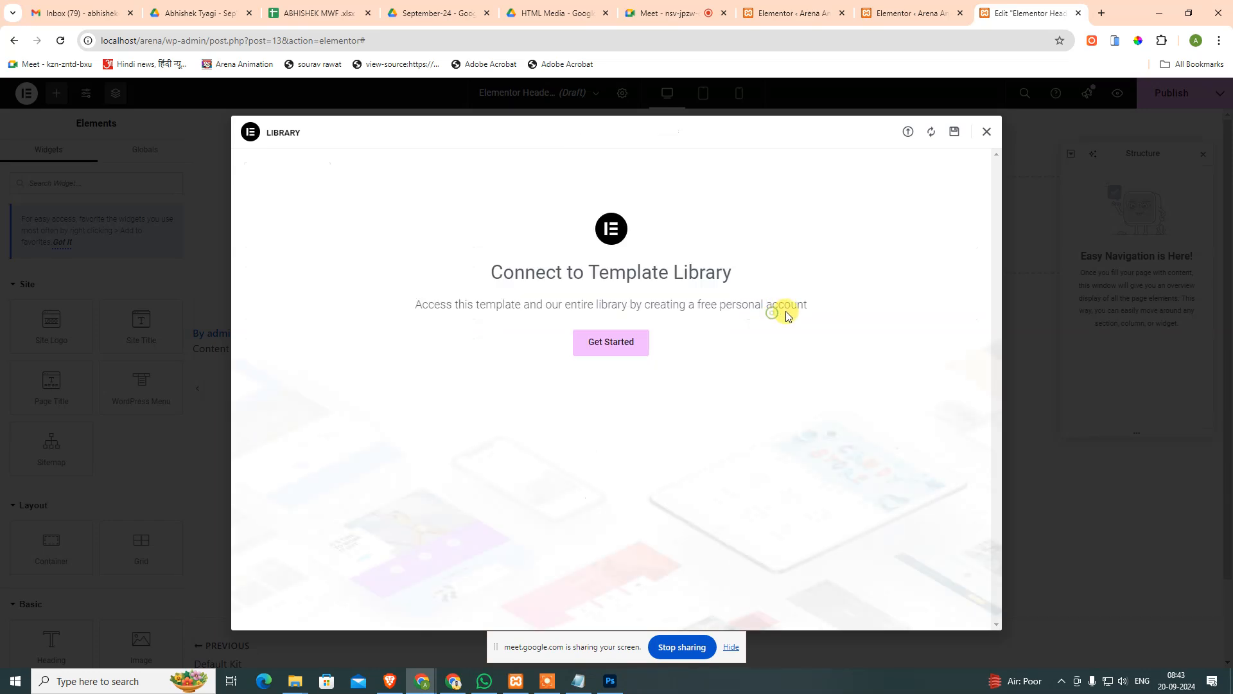
left_click(628, 340)
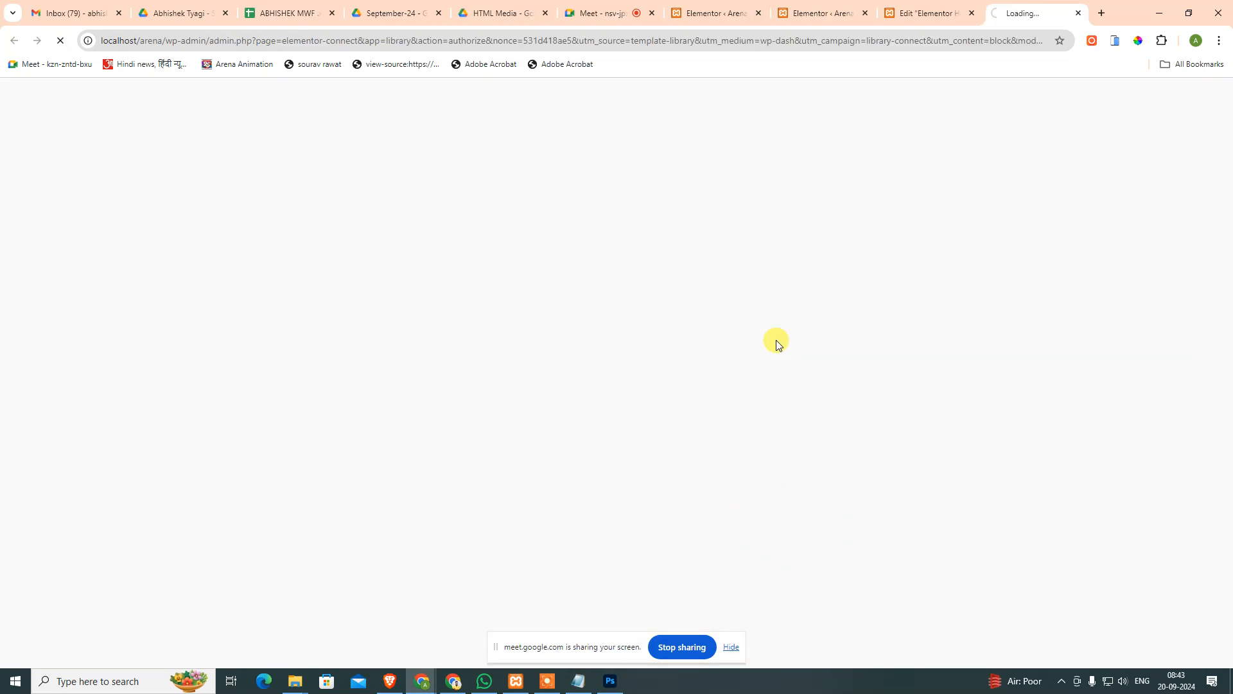
left_click(911, 12)
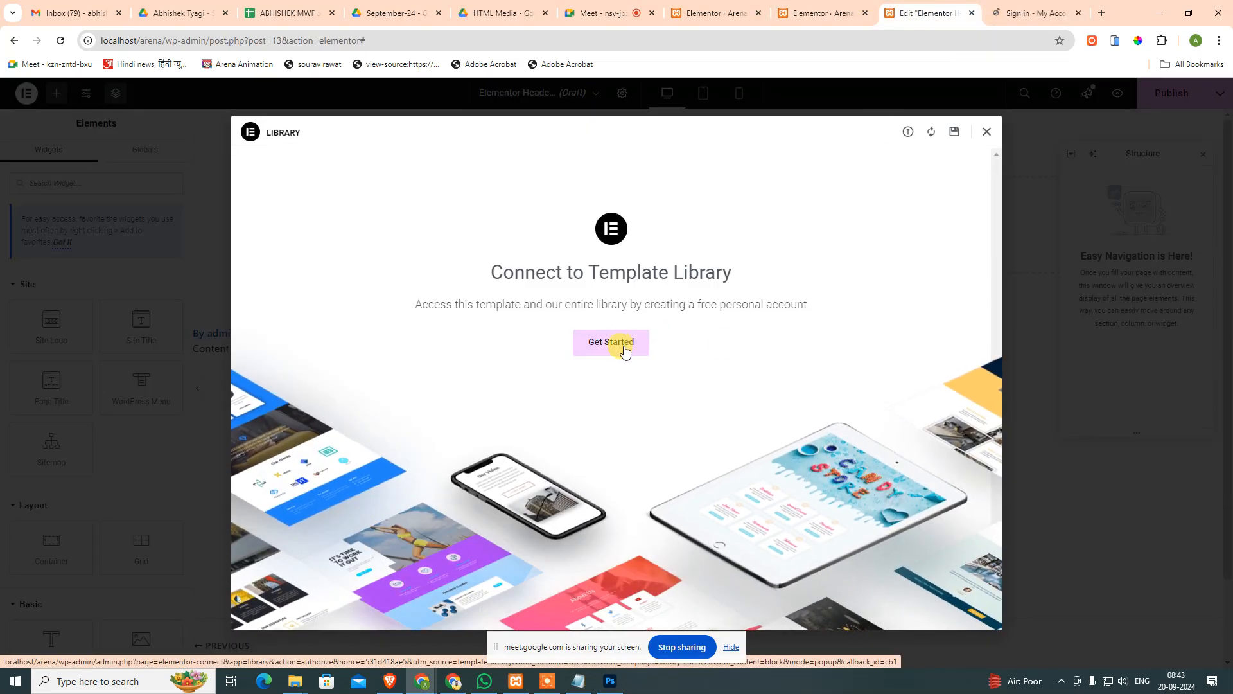
left_click(1035, 13)
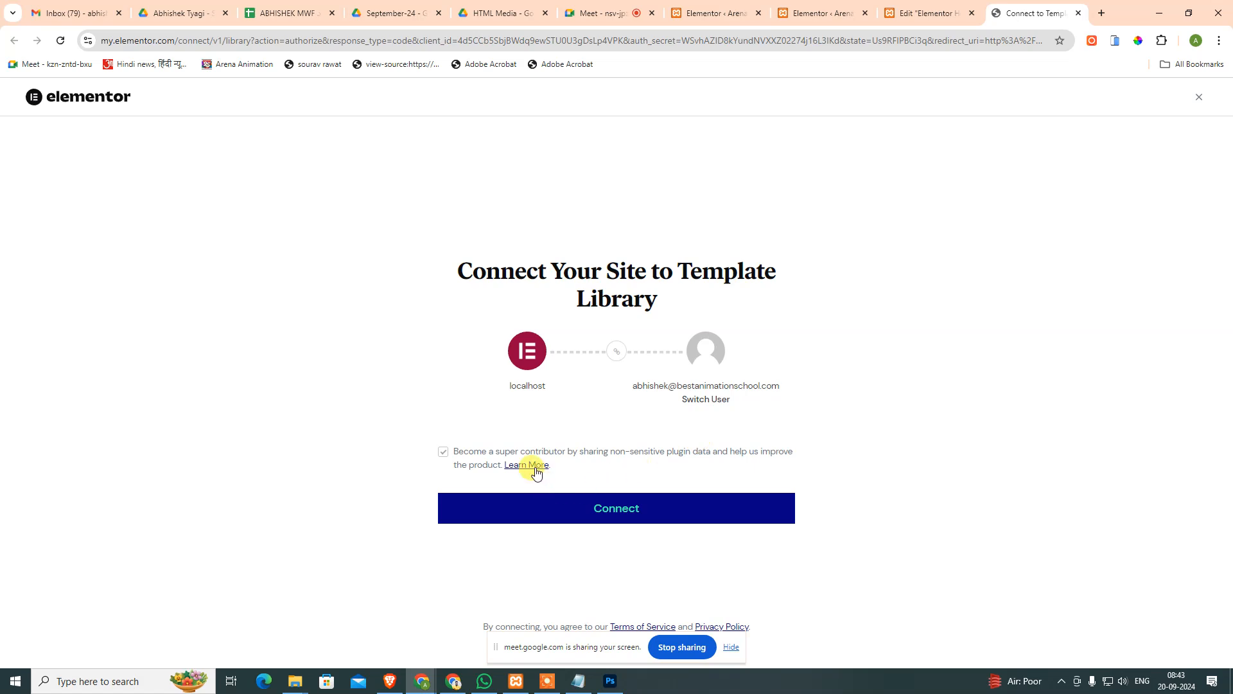
left_click(578, 510)
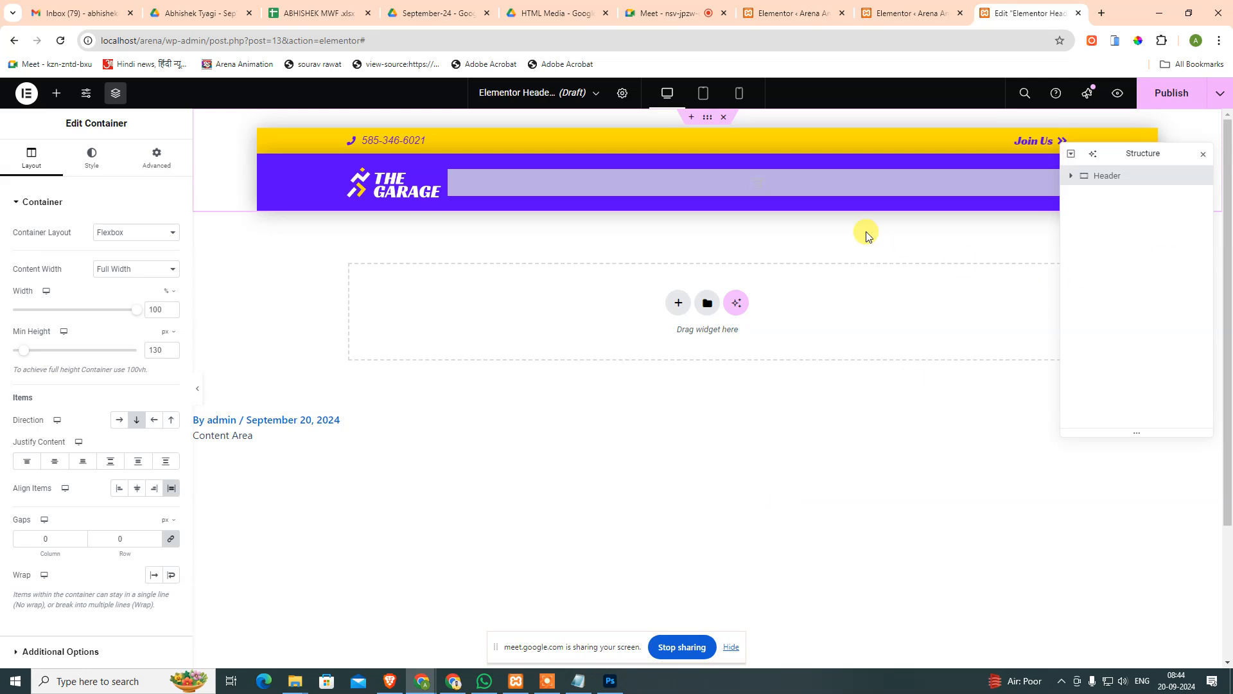
Deselect the header container and move the floating Structure panel down, clear of the header.
left_click(925, 443)
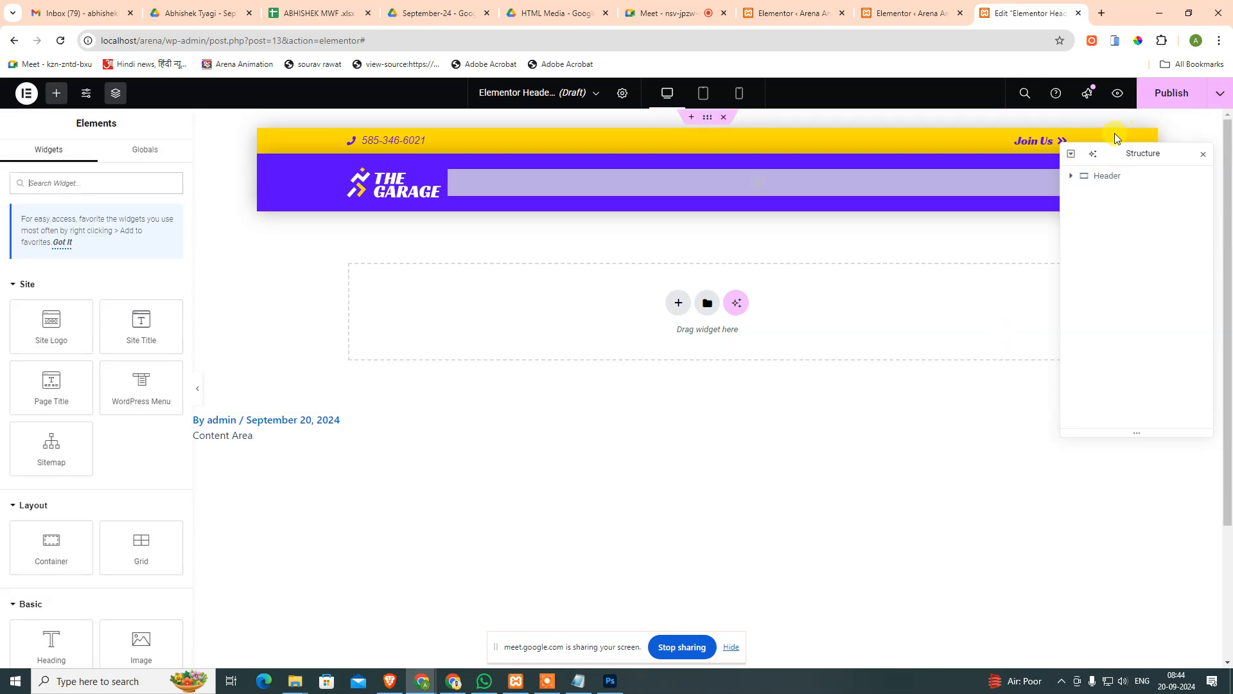
left_click_drag(1092, 153, 1092, 289)
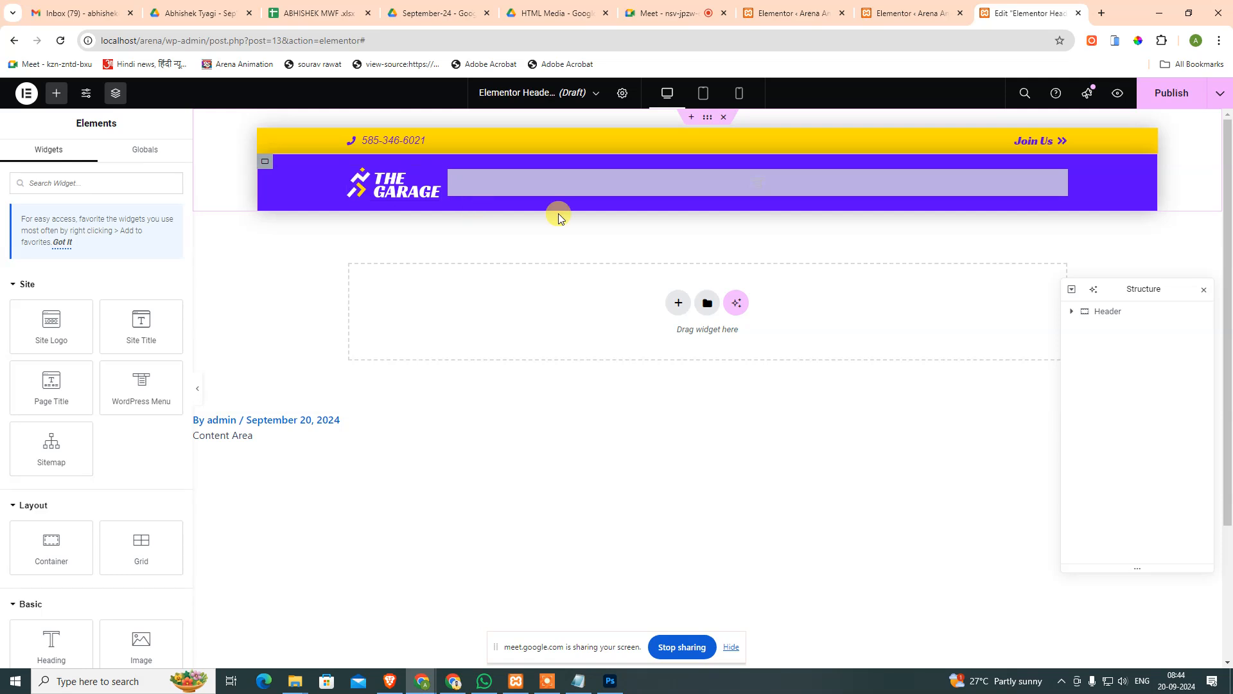
Switch to Photoshop, sample the design's light grey header background and copy its hex code f4f4f4.
left_click(612, 685)
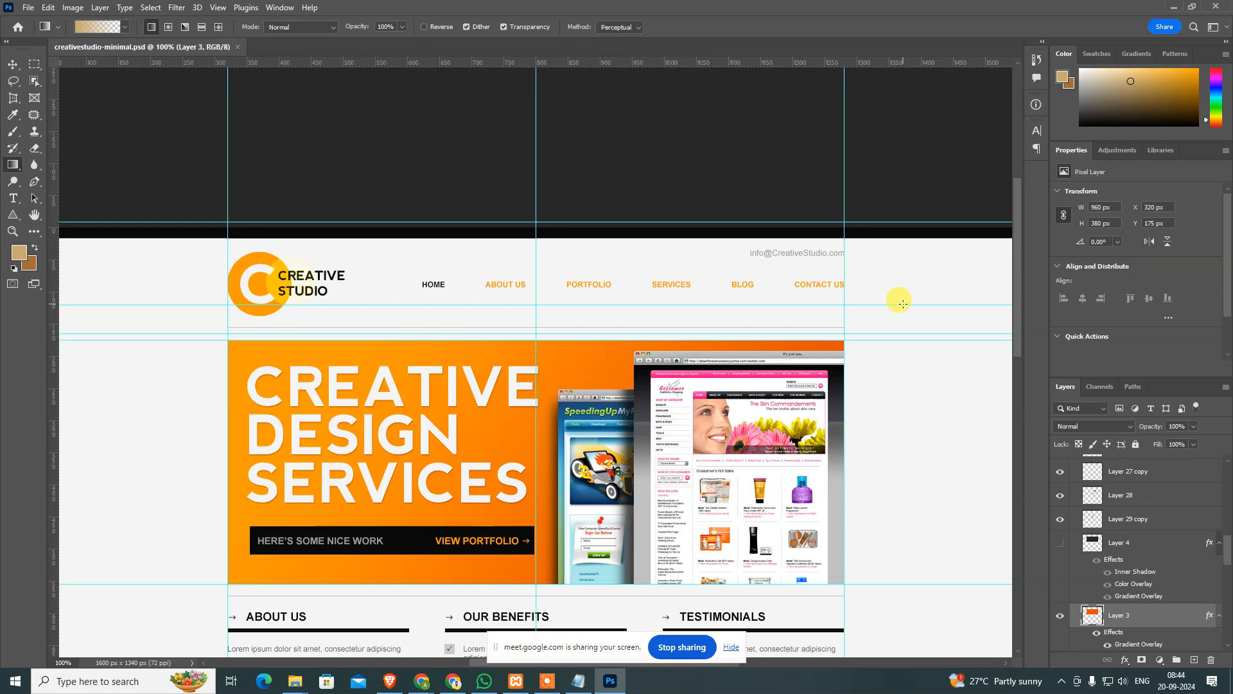
key("i")
left_click(917, 290)
left_click(19, 253)
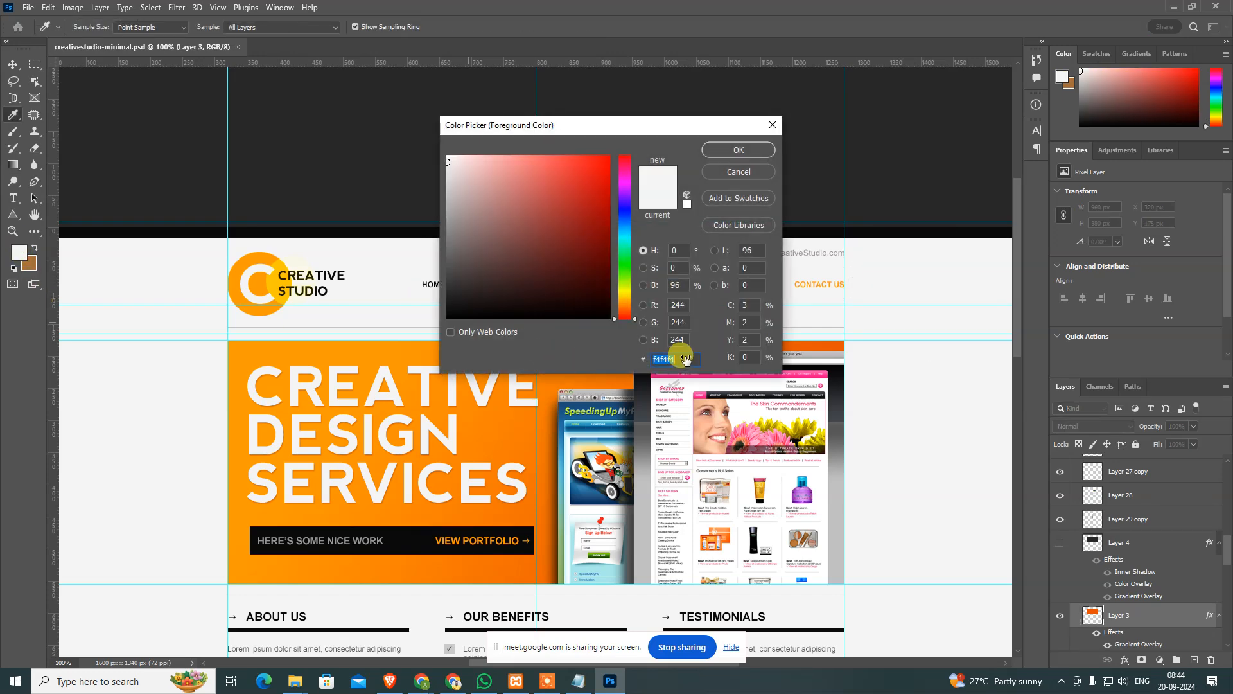
key("ctrl+c")
key("Escape")
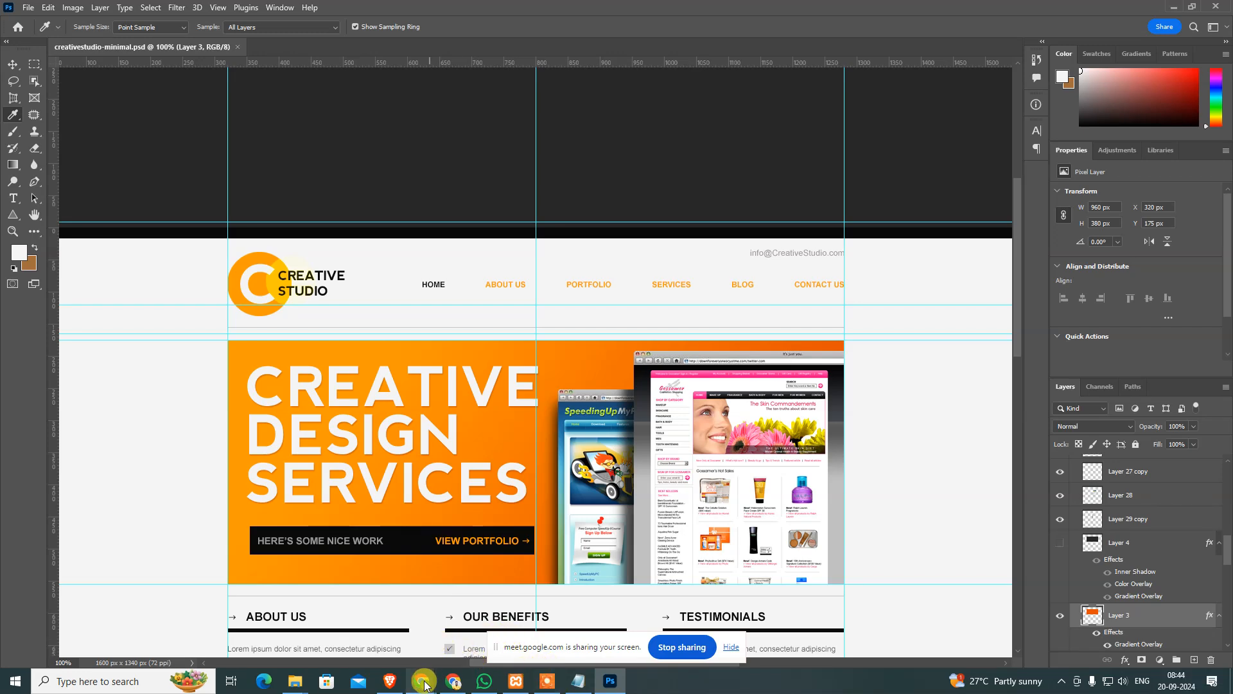
Switch back to Chrome and set the background colour of the purple header container to f4f4f4.
left_click(399, 642)
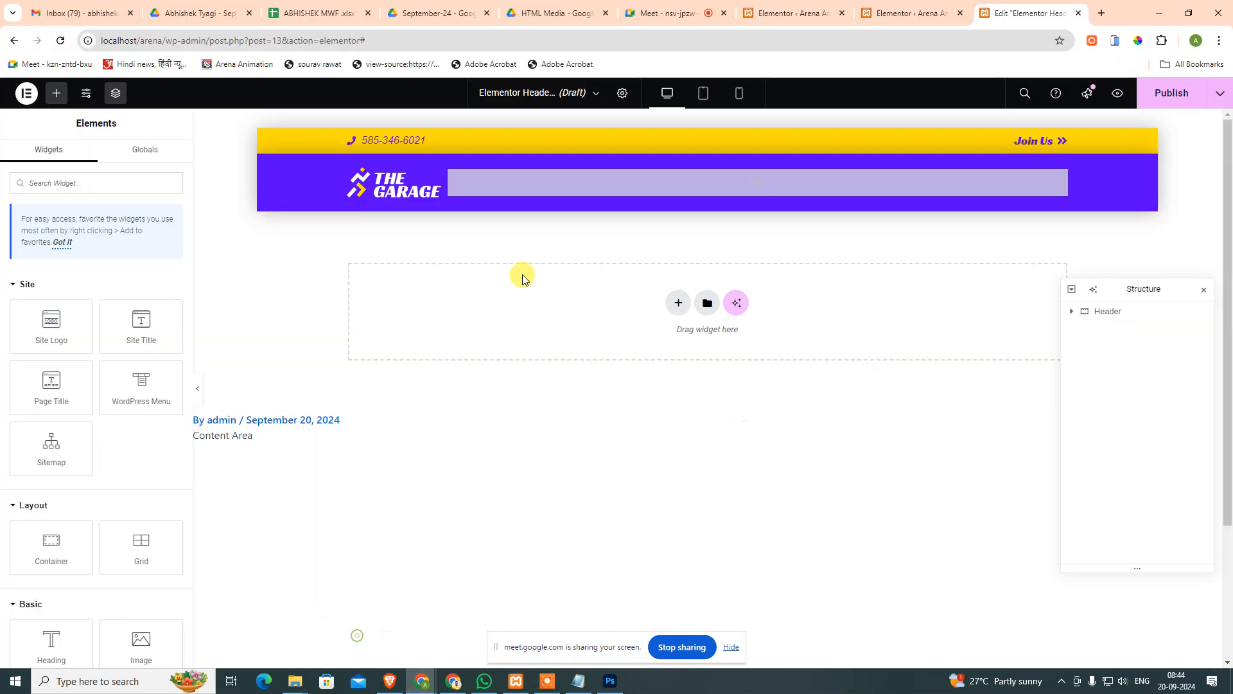
left_click(264, 165)
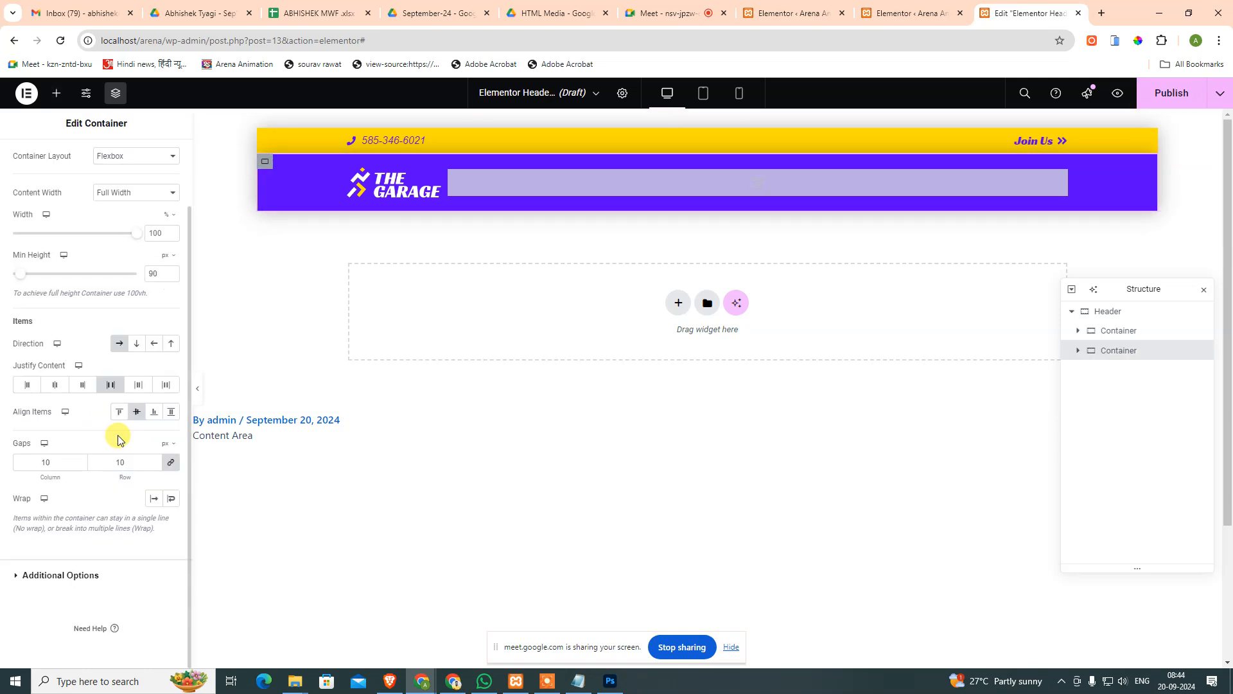
left_click(91, 157)
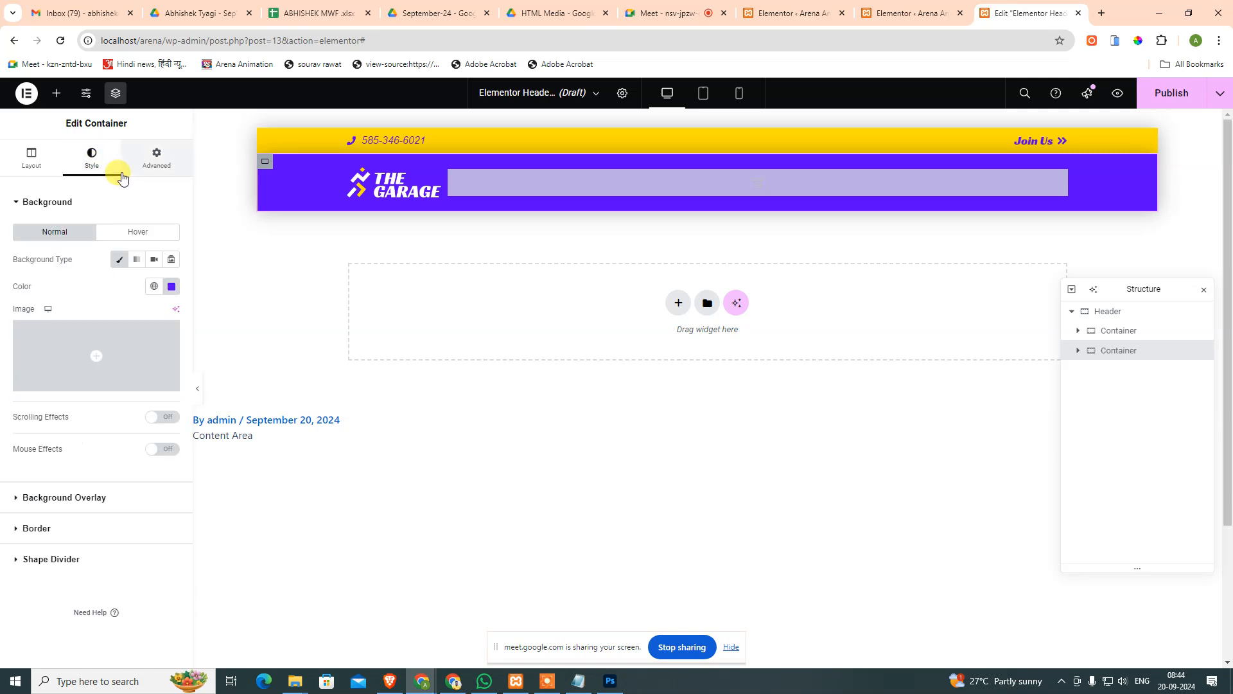
left_click(171, 287)
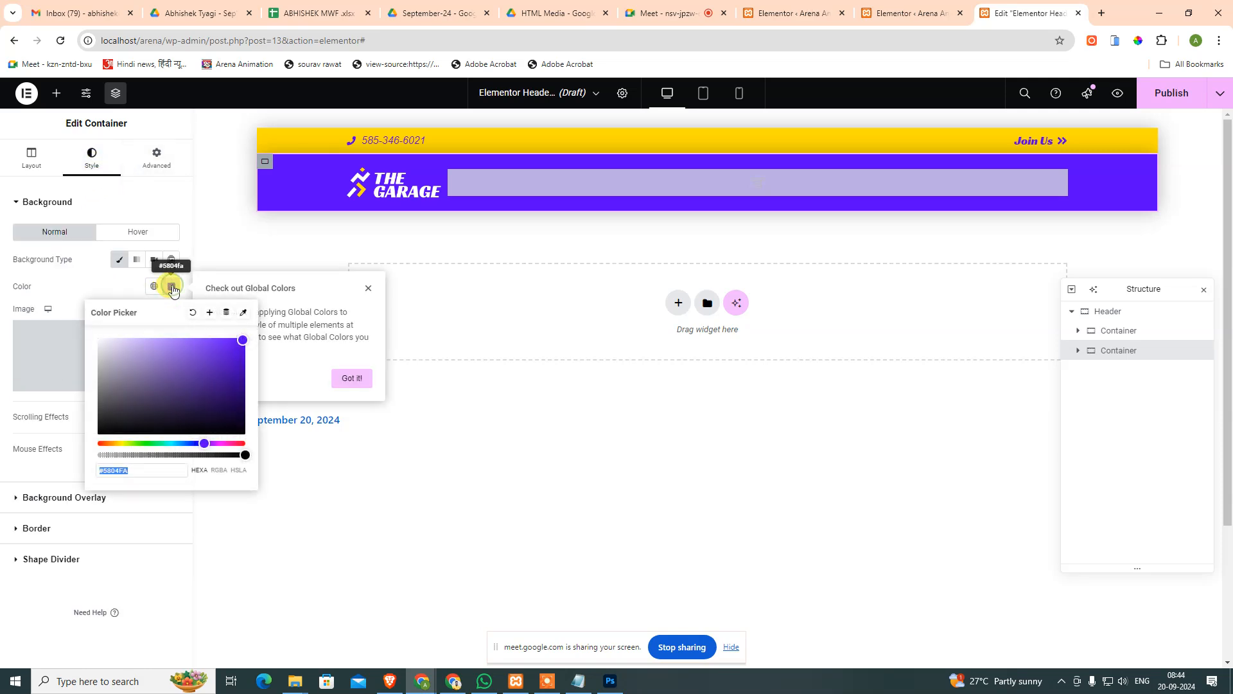
key("ctrl+v")
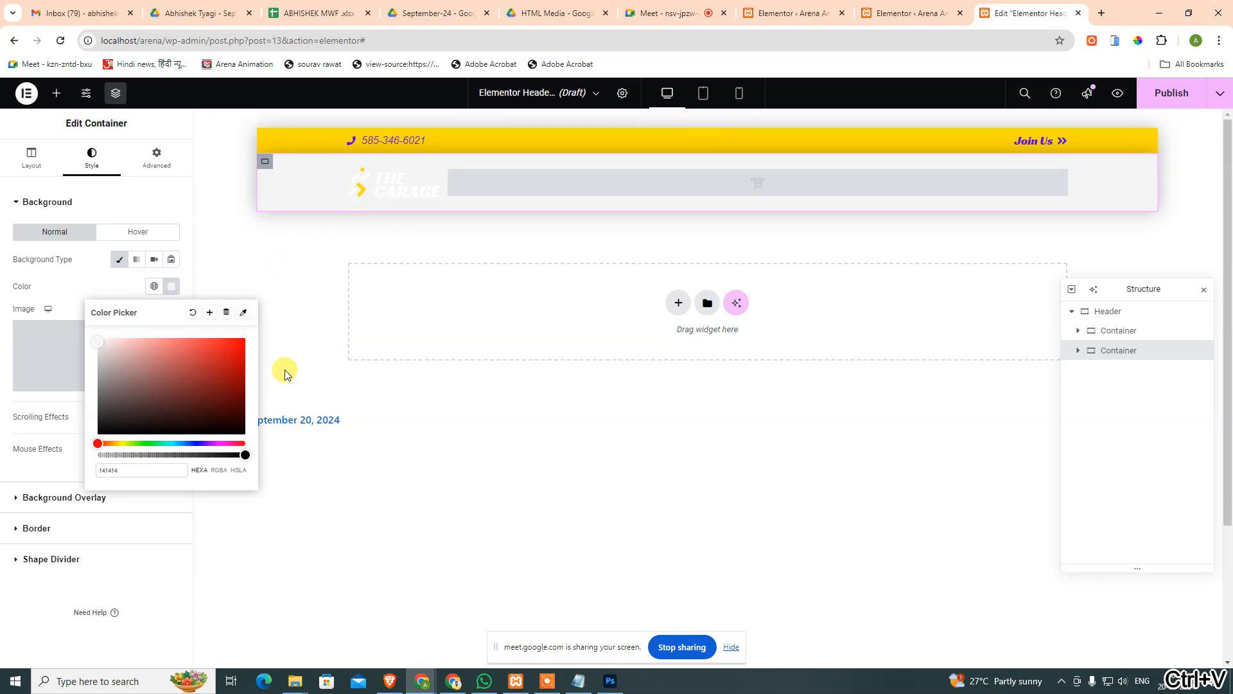
left_click(285, 374)
Select The Garage logo image in the header and open the file upload for its replacement.
left_click(397, 187)
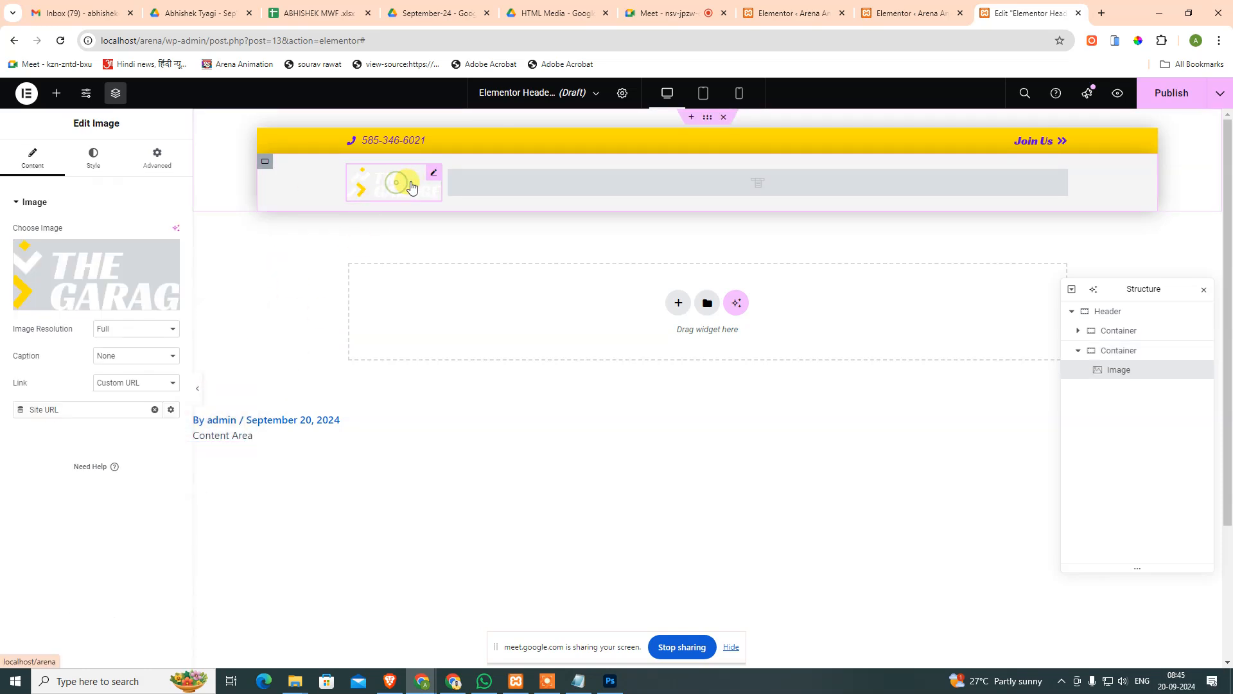
left_click(118, 306)
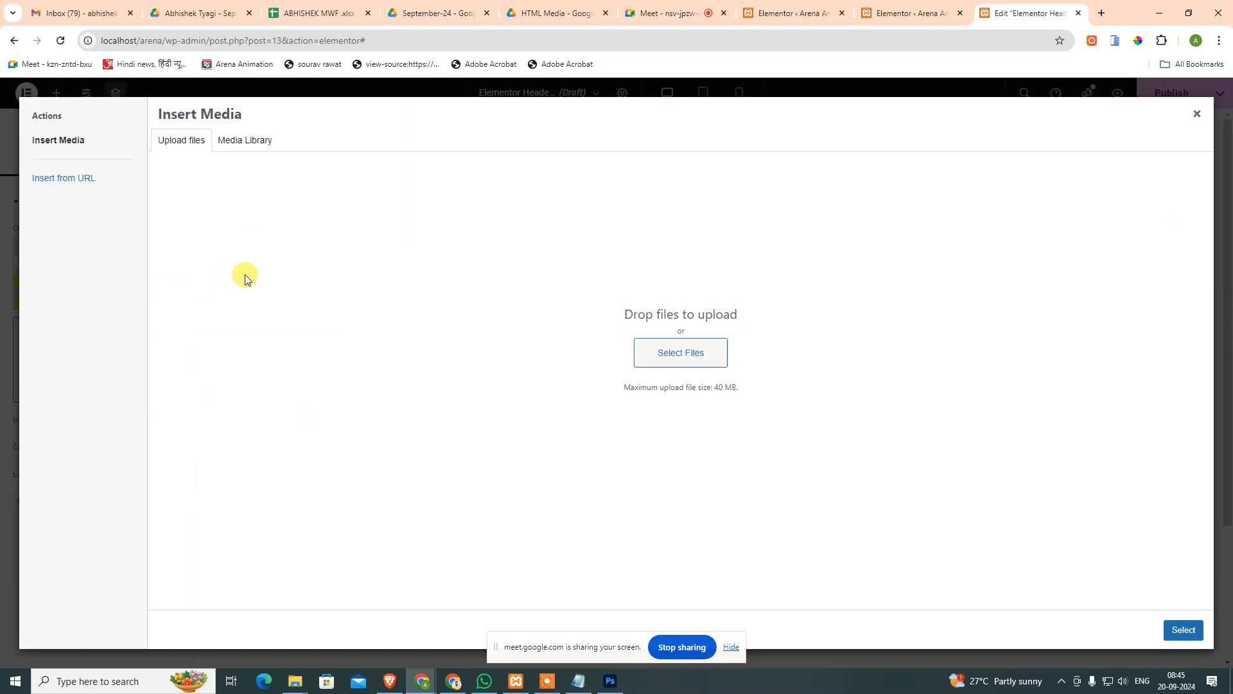
left_click(686, 353)
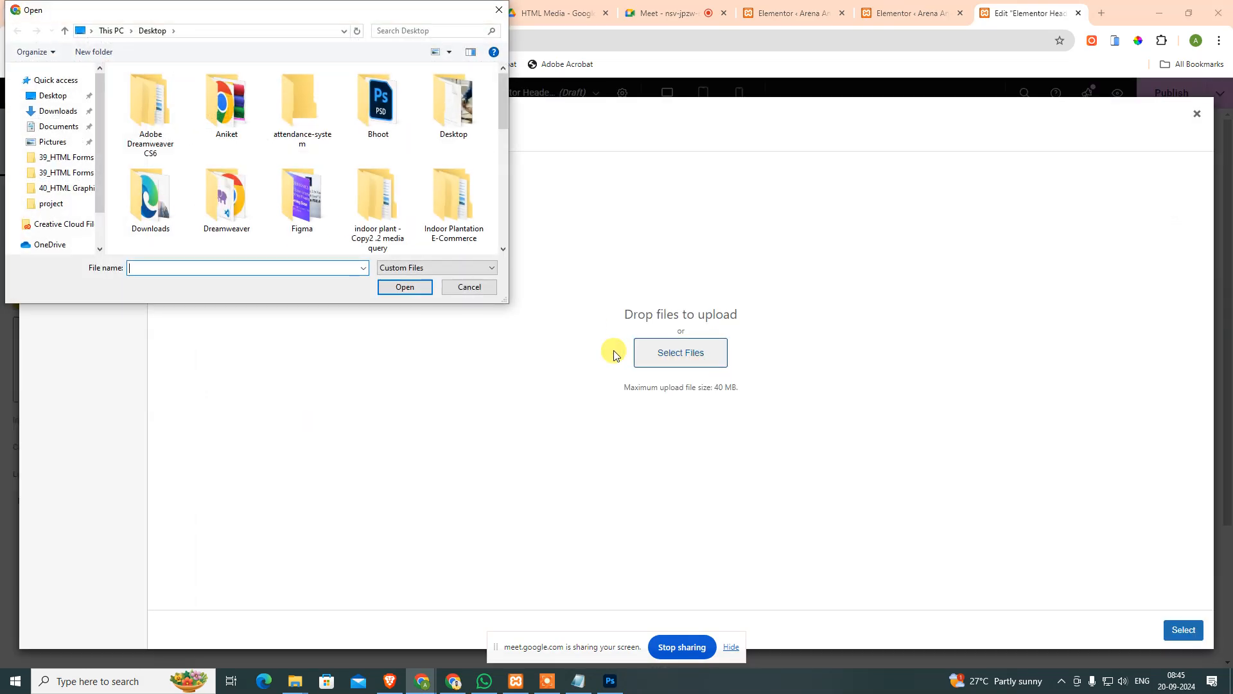
Copy the images folder path from File Explorer, open it in the upload dialog and upload header-logo.
mouse_move(302, 671)
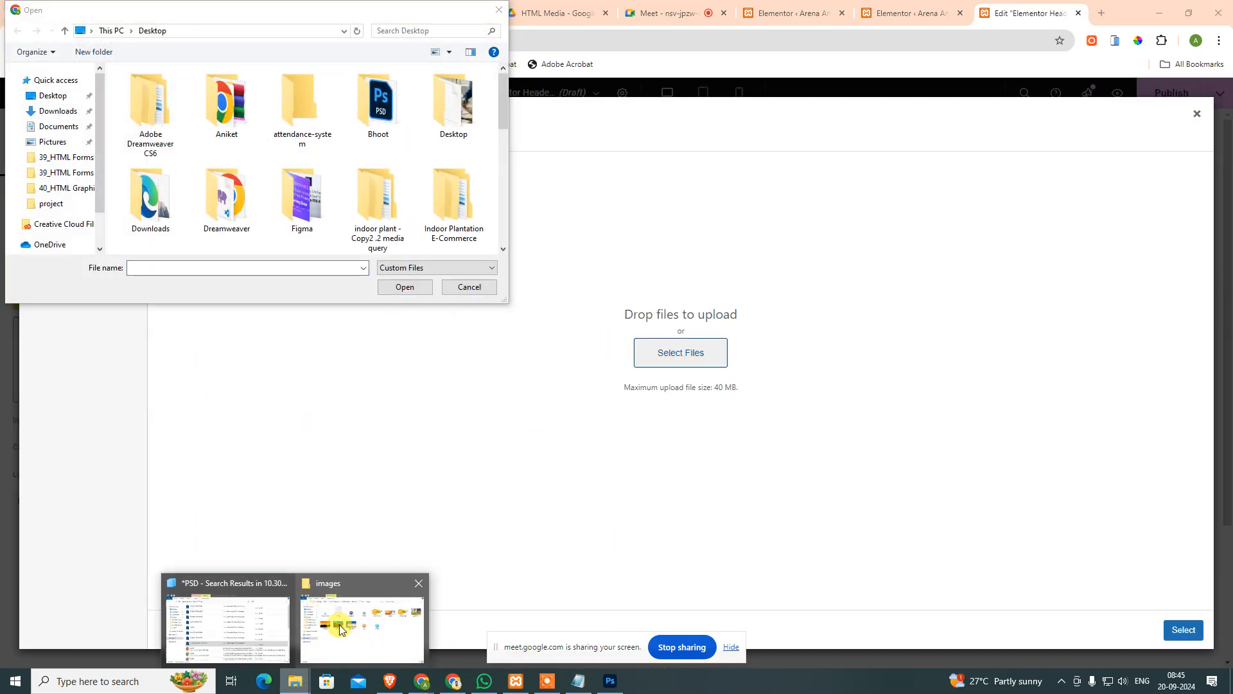
left_click(350, 627)
left_click(757, 113)
key("ctrl+c")
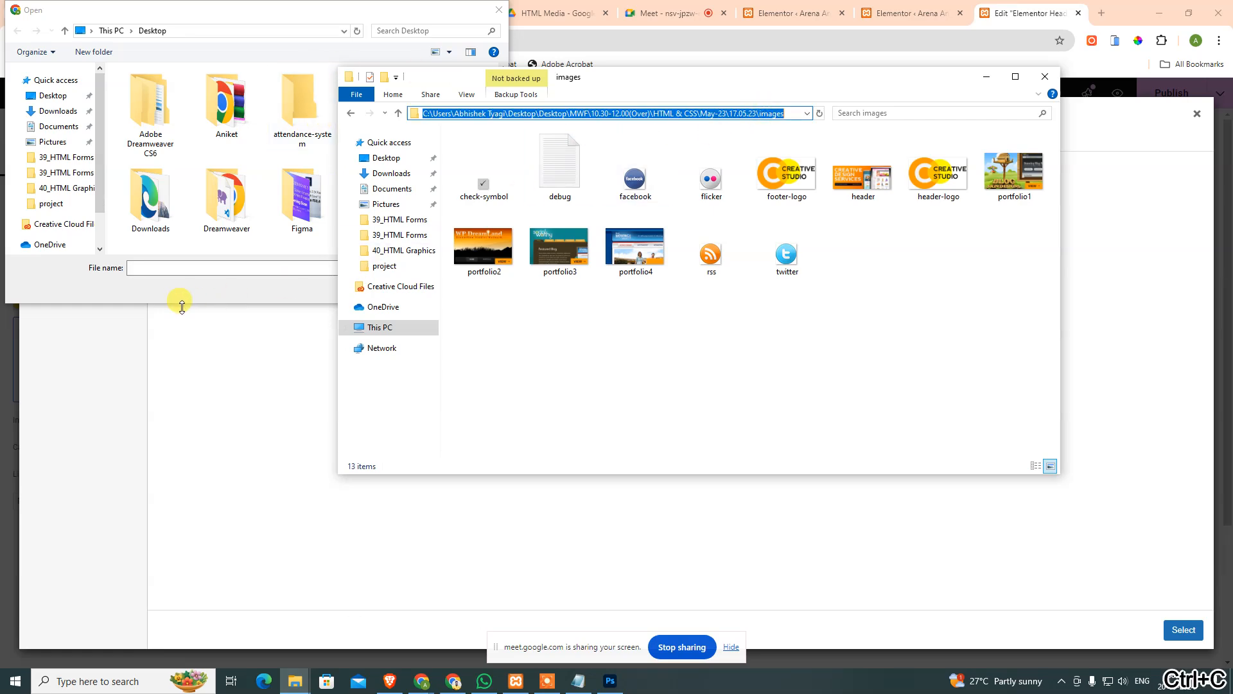
left_click(247, 269)
key("ctrl+v")
left_click(404, 286)
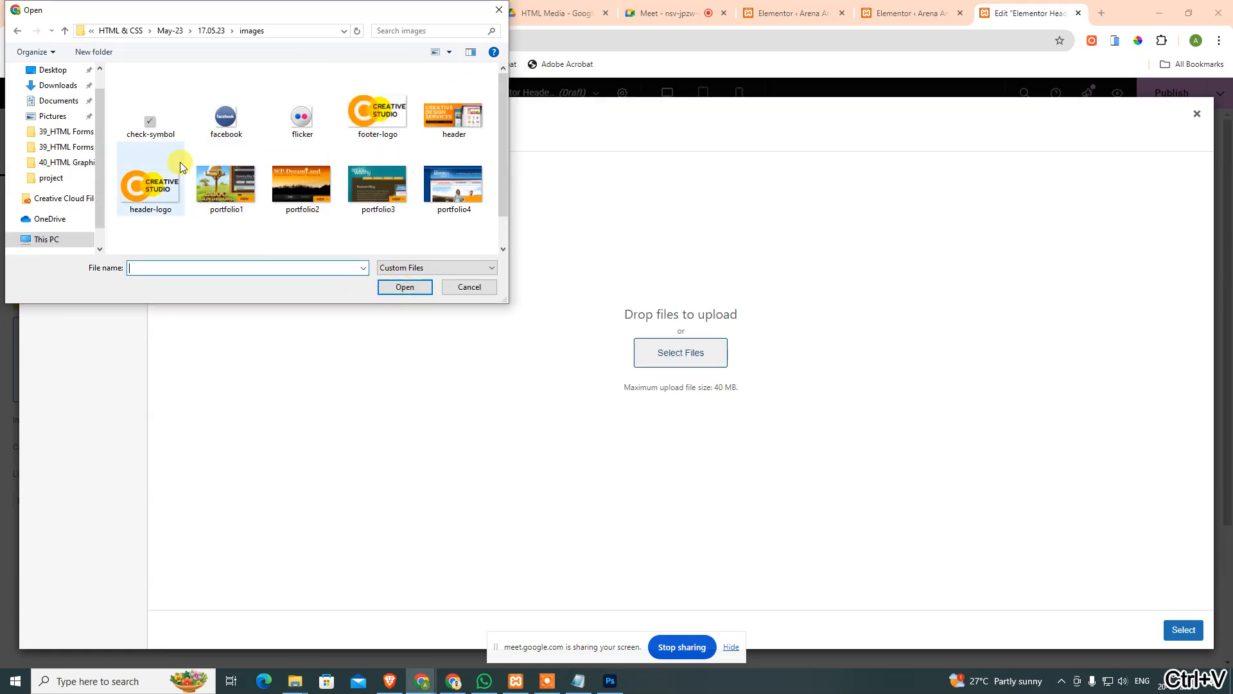
double_click(151, 187)
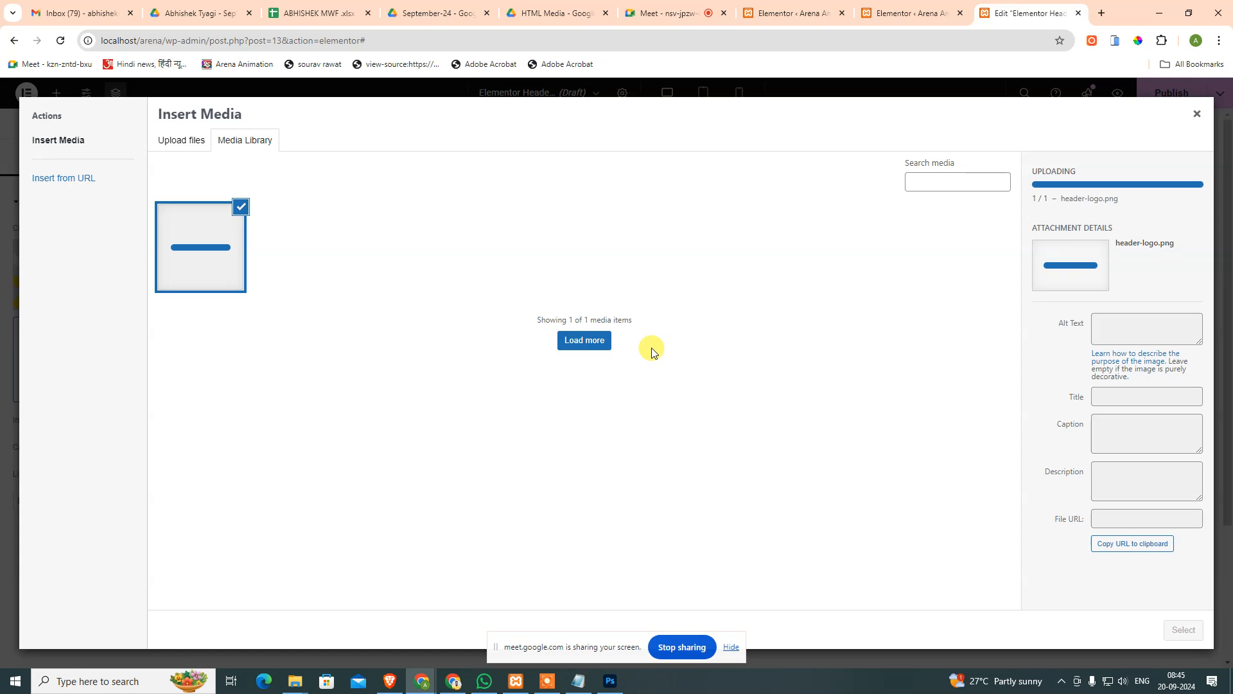
Insert the uploaded header-logo image as the header's logo.
left_click(1182, 629)
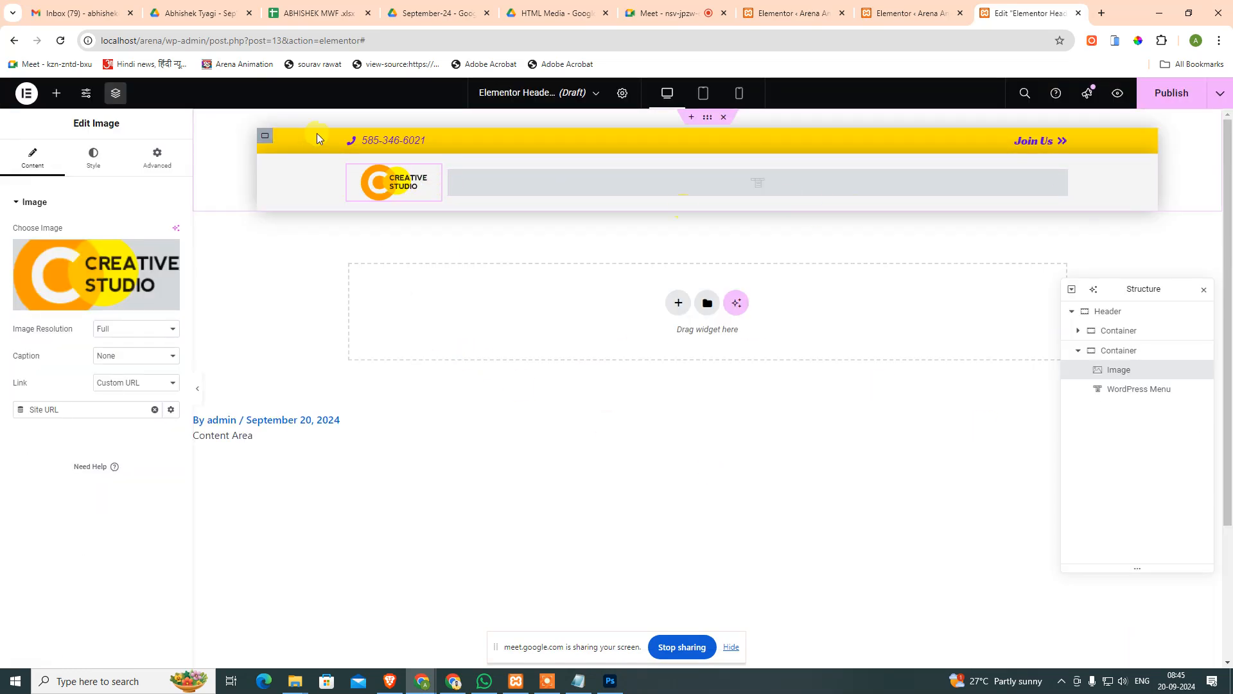
left_click(417, 146)
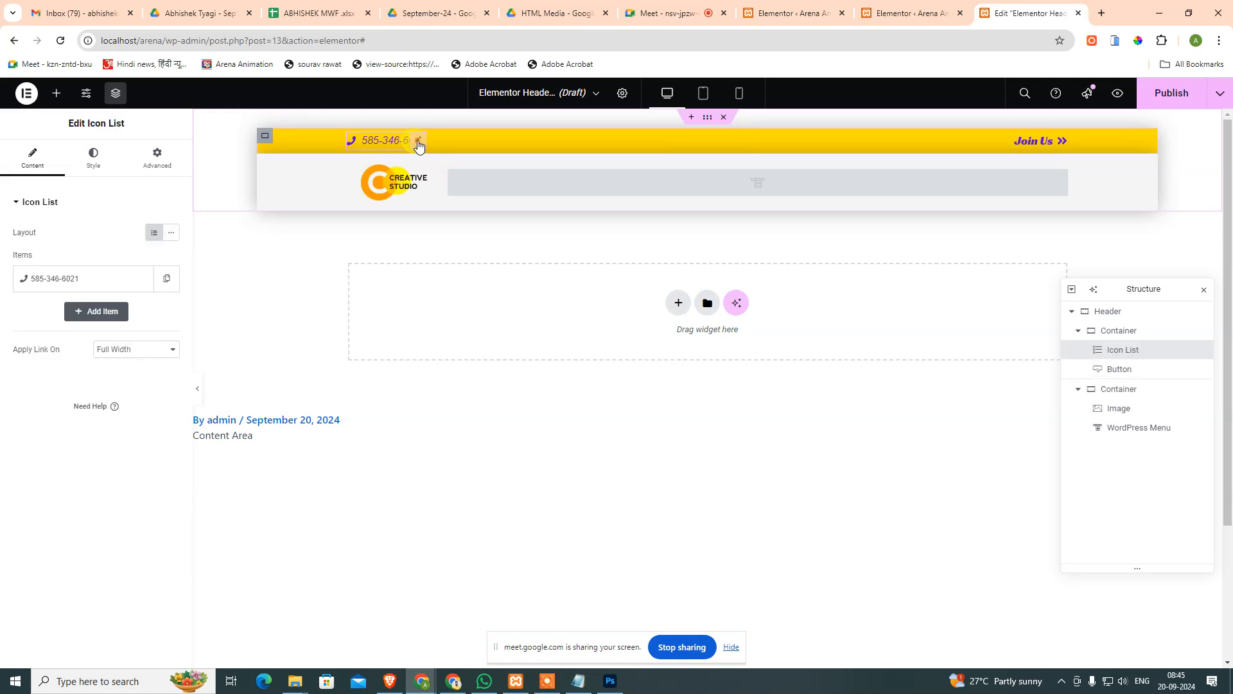
right_click(419, 145)
left_click(457, 403)
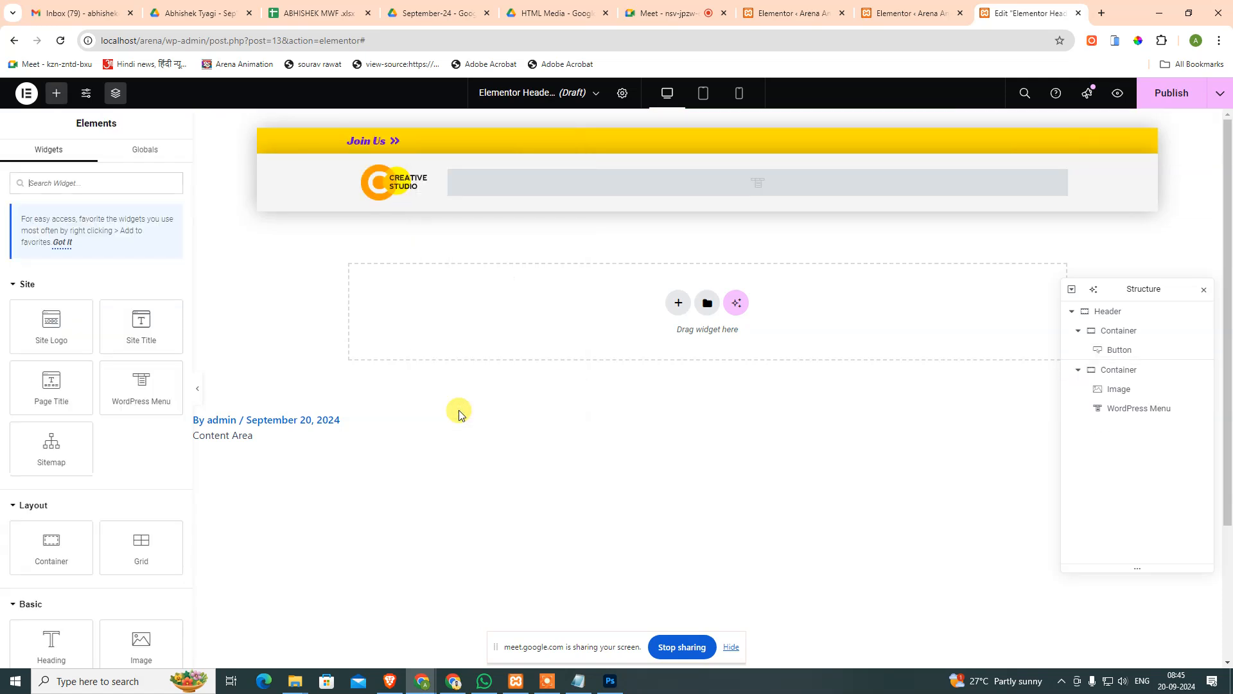
left_click(394, 143)
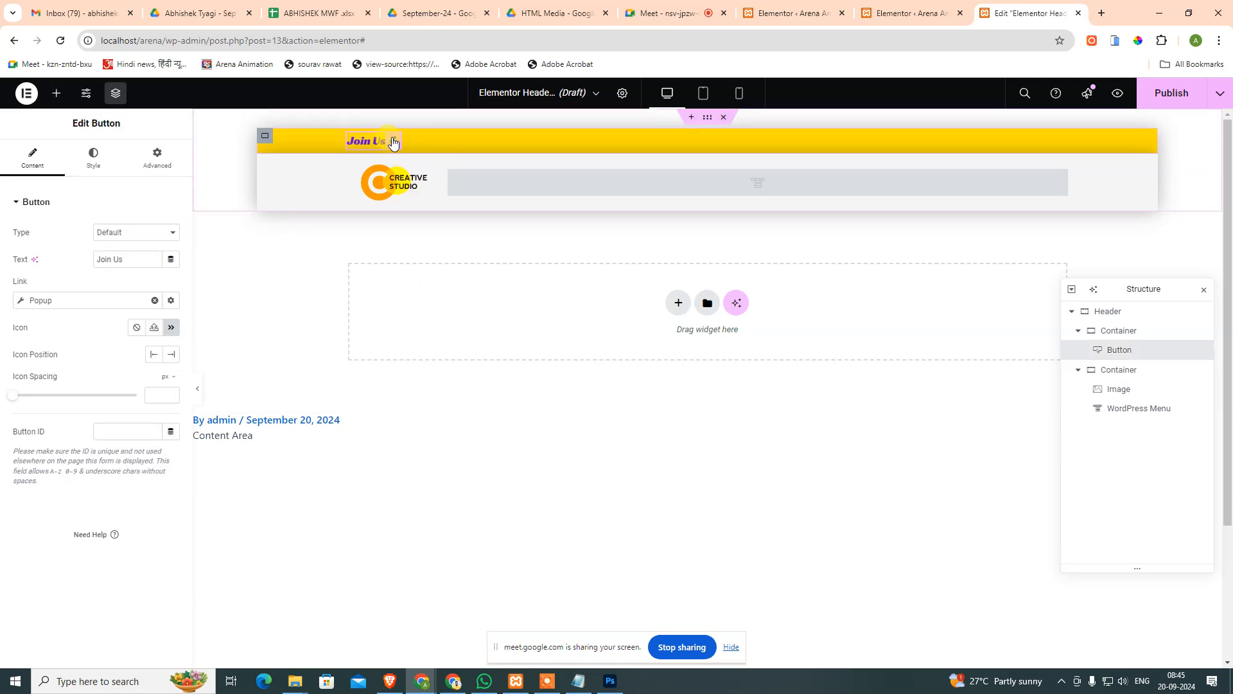
key("ctrl+z")
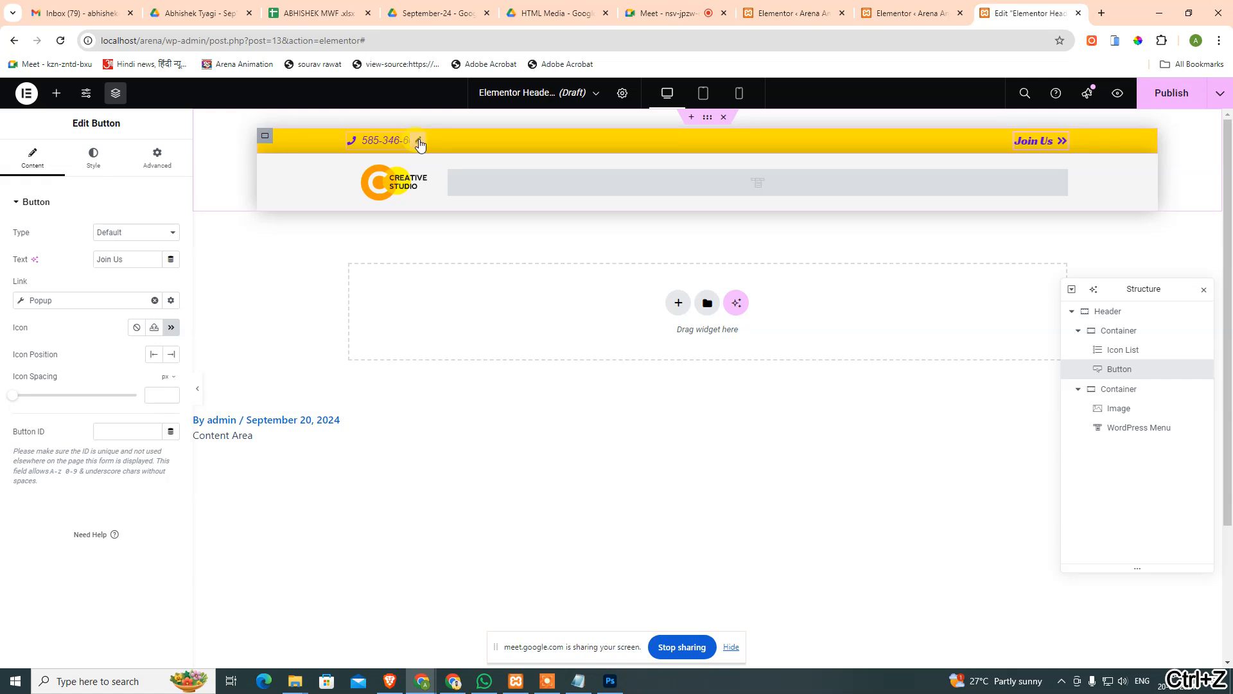
Delete the phone number icon list from the yellow top bar of the header.
left_click(420, 144)
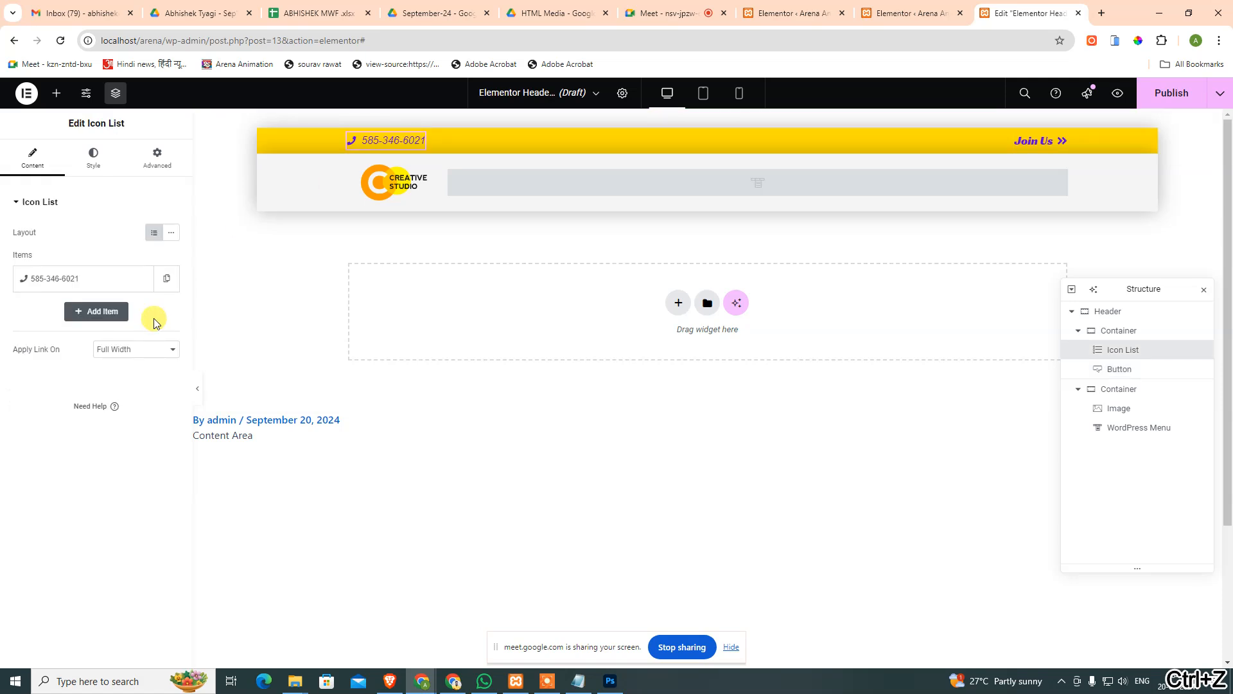
left_click(97, 163)
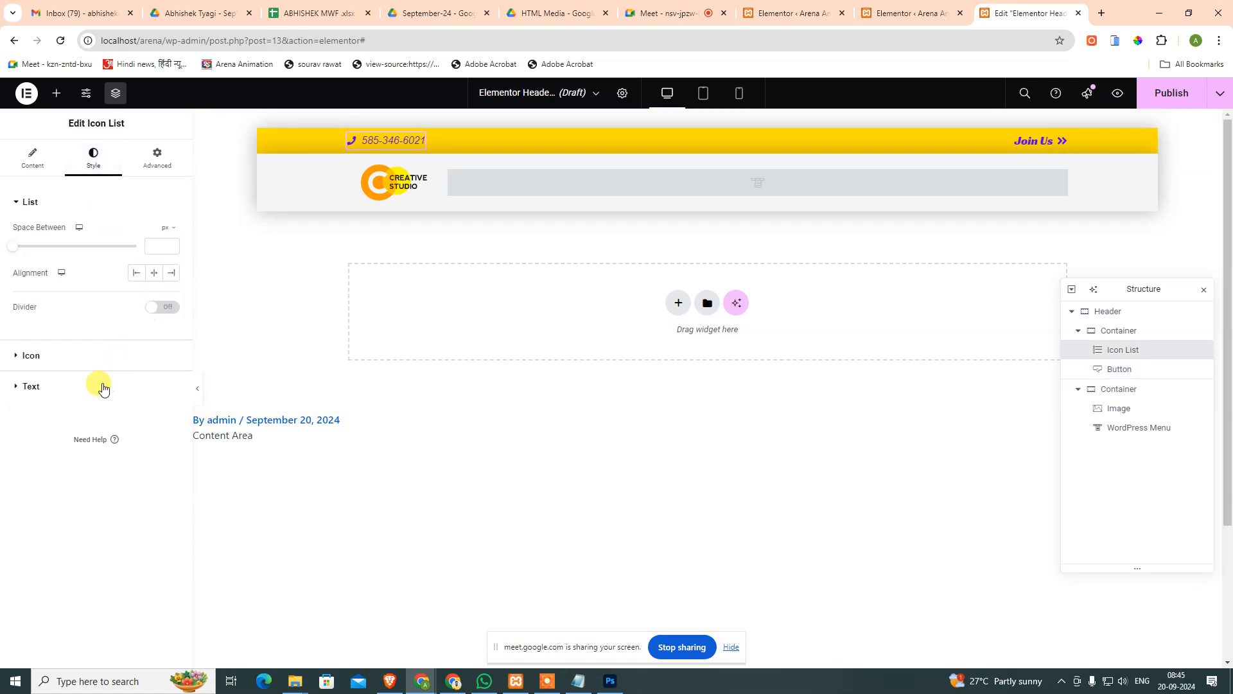
left_click(159, 166)
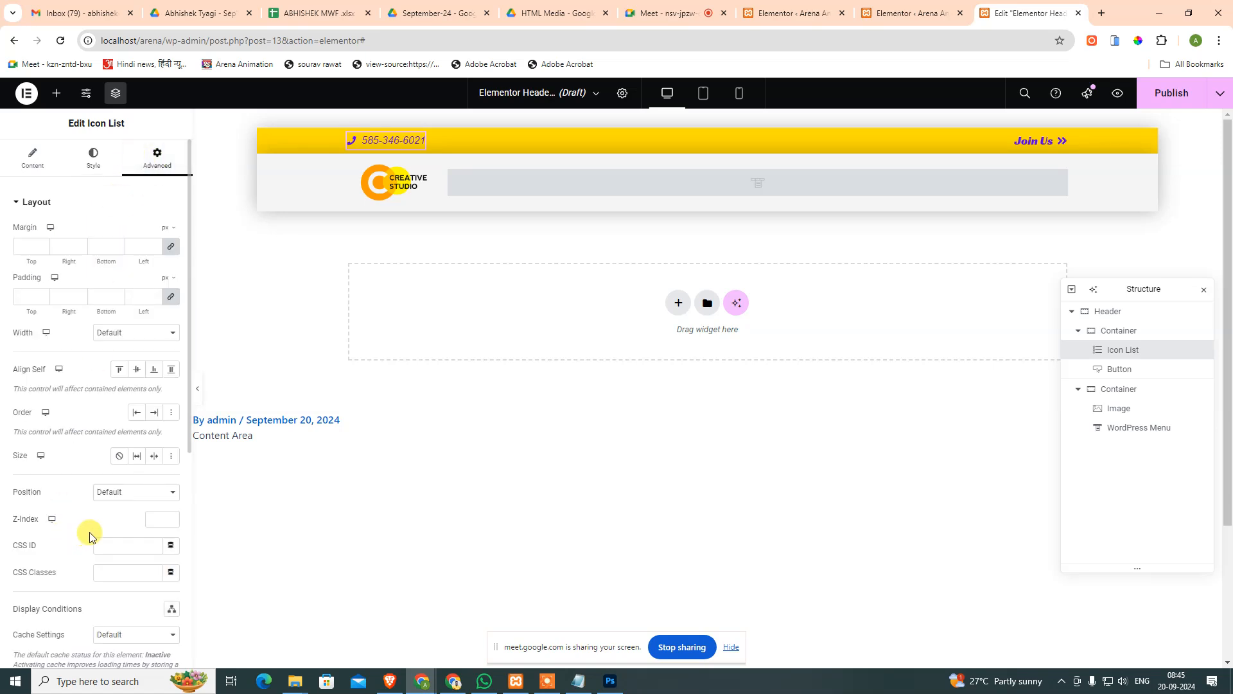
scroll(90, 533, "down", 5)
scroll(96, 450, "up", 5)
right_click(419, 142)
left_click(480, 400)
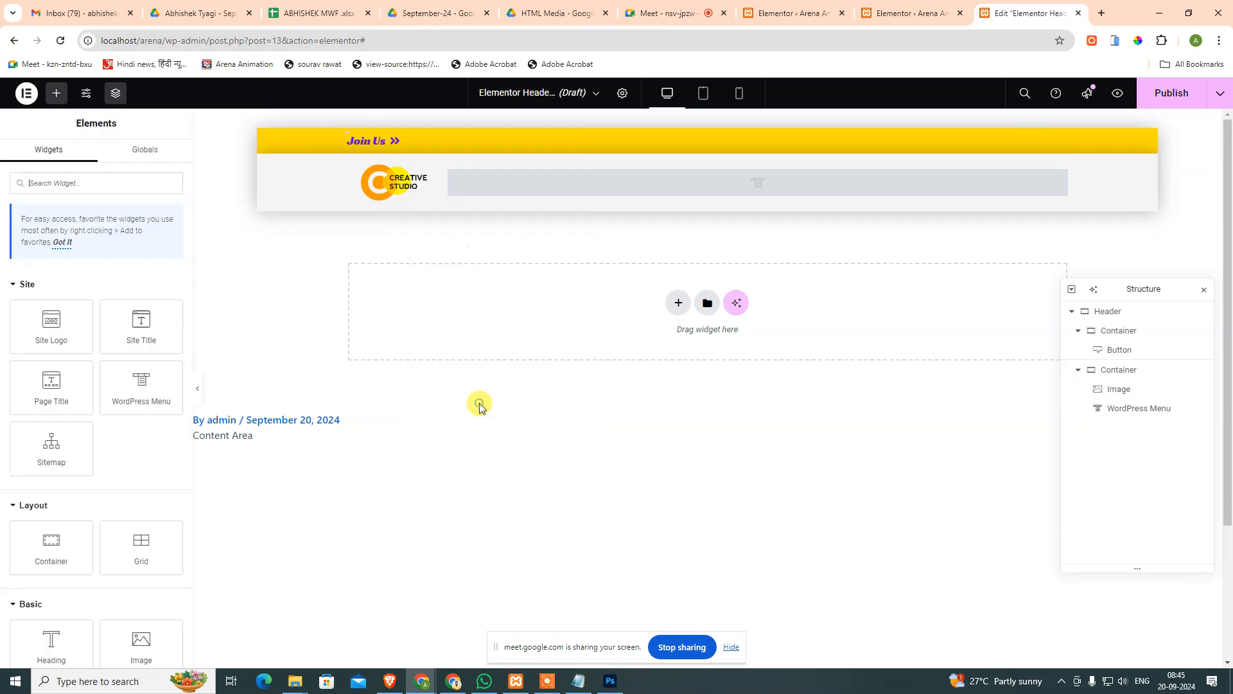
Put the Join Us button's icon before its text and try to position the button at the right end of the yellow bar.
left_click(394, 144)
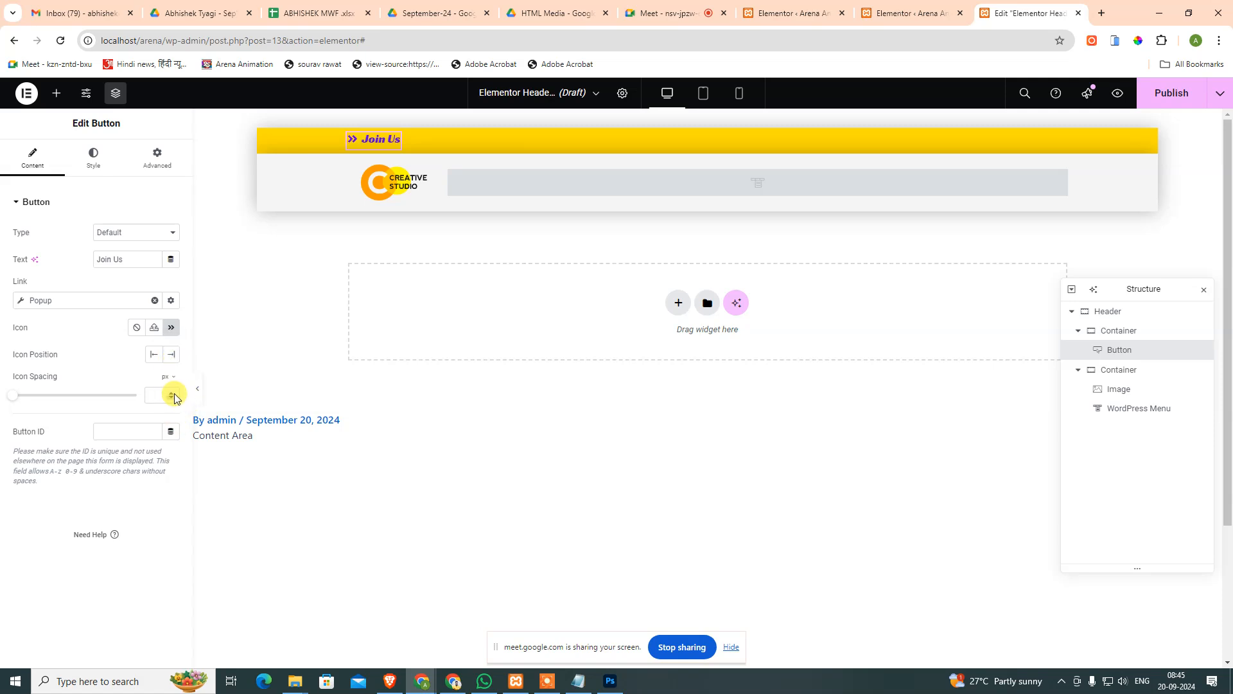
left_click(173, 354)
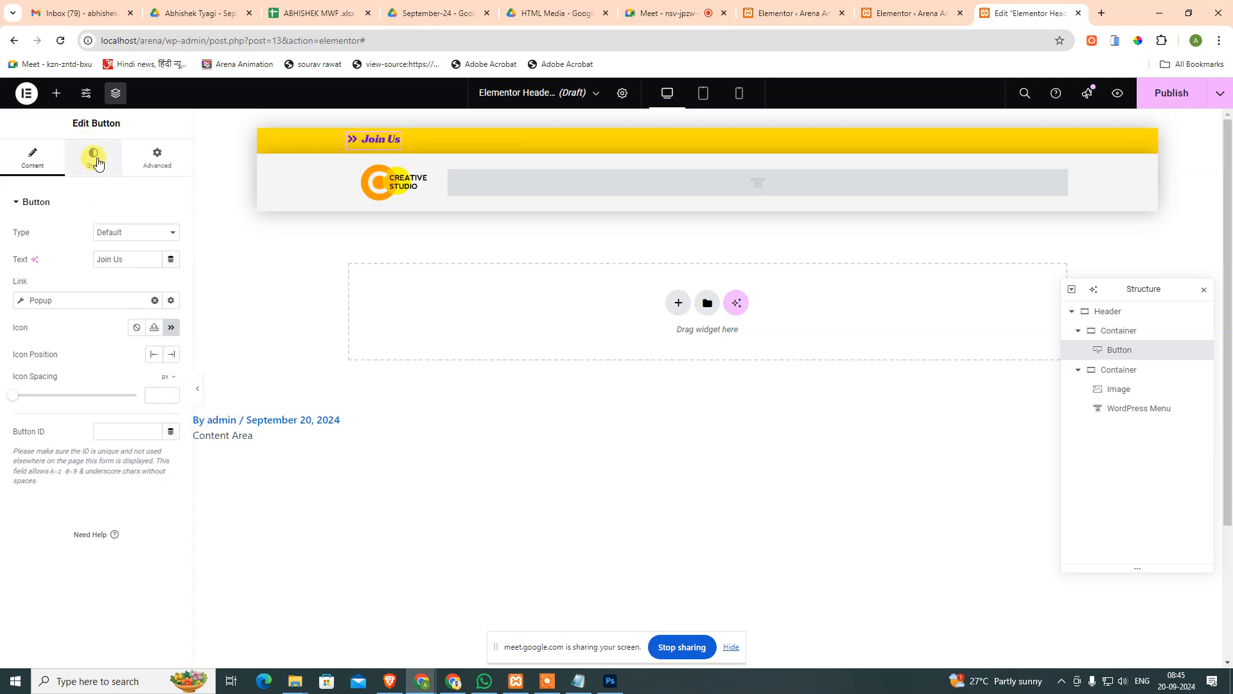
left_click(94, 158)
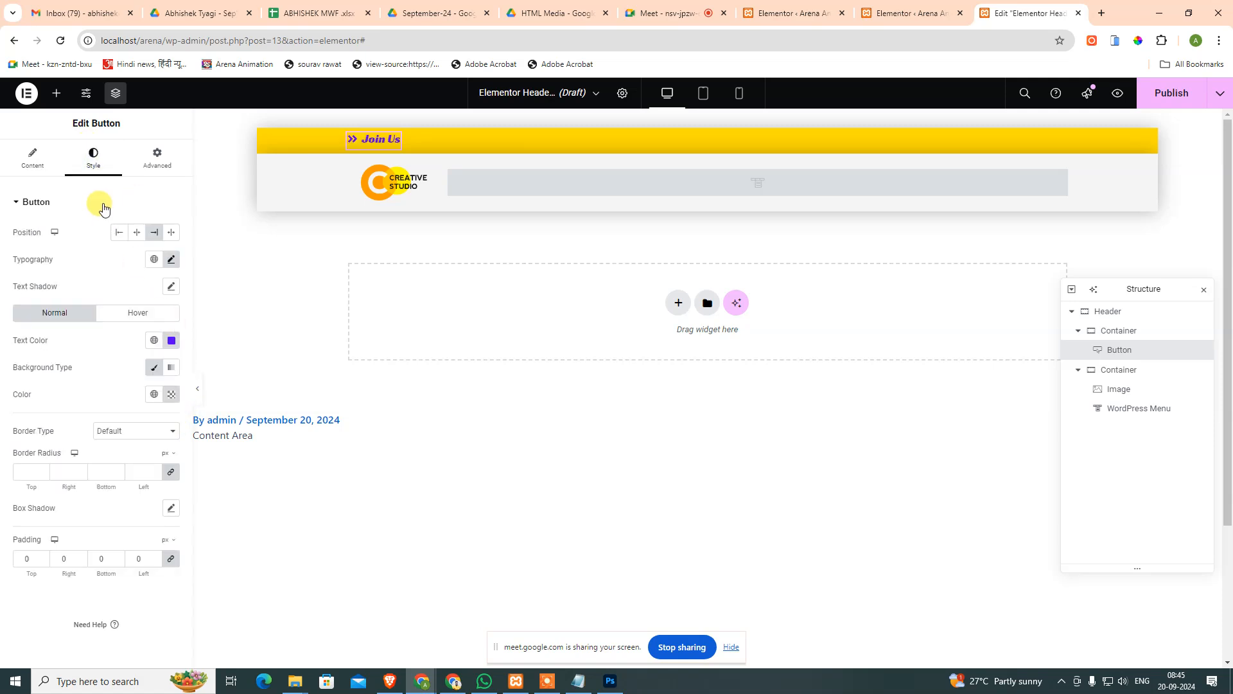
left_click(172, 234)
left_click(154, 232)
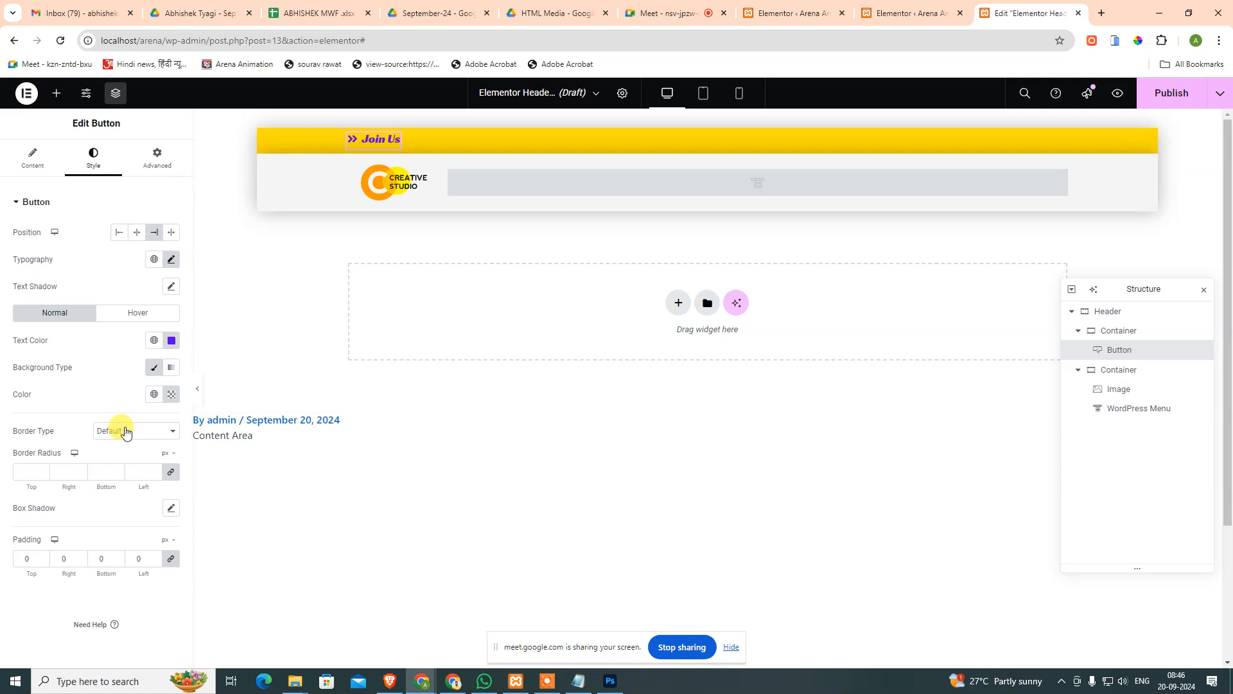
left_click(156, 159)
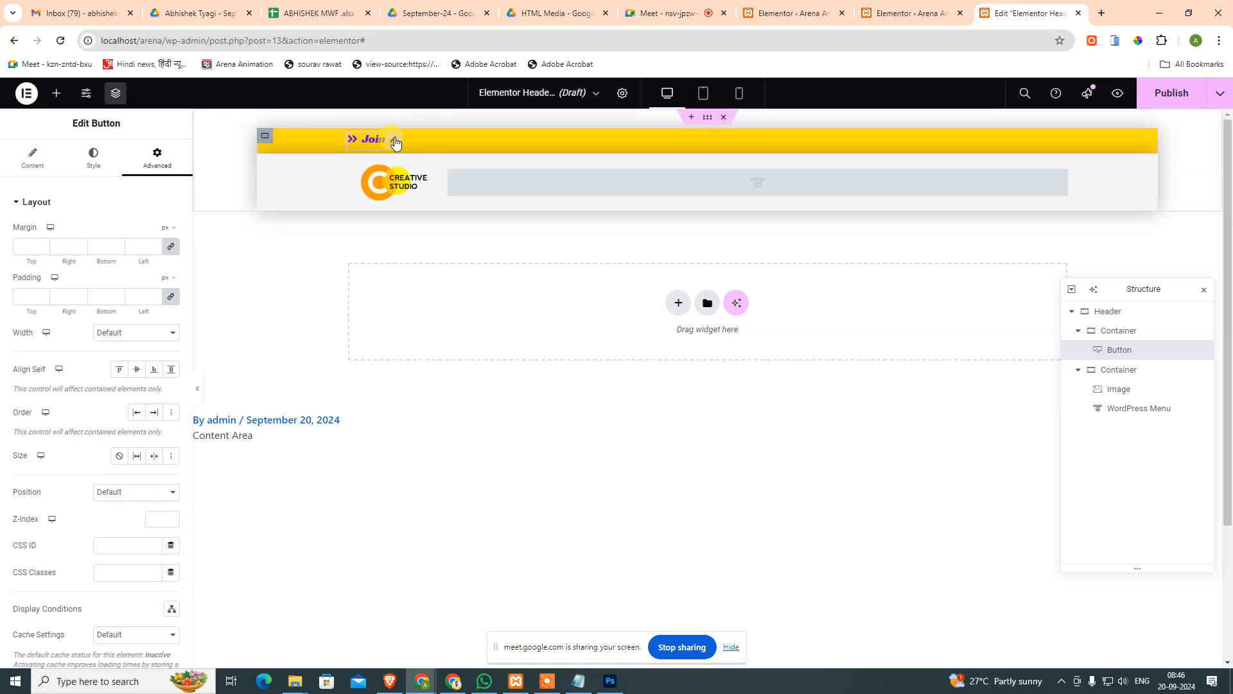
scroll(128, 443, "down", 5)
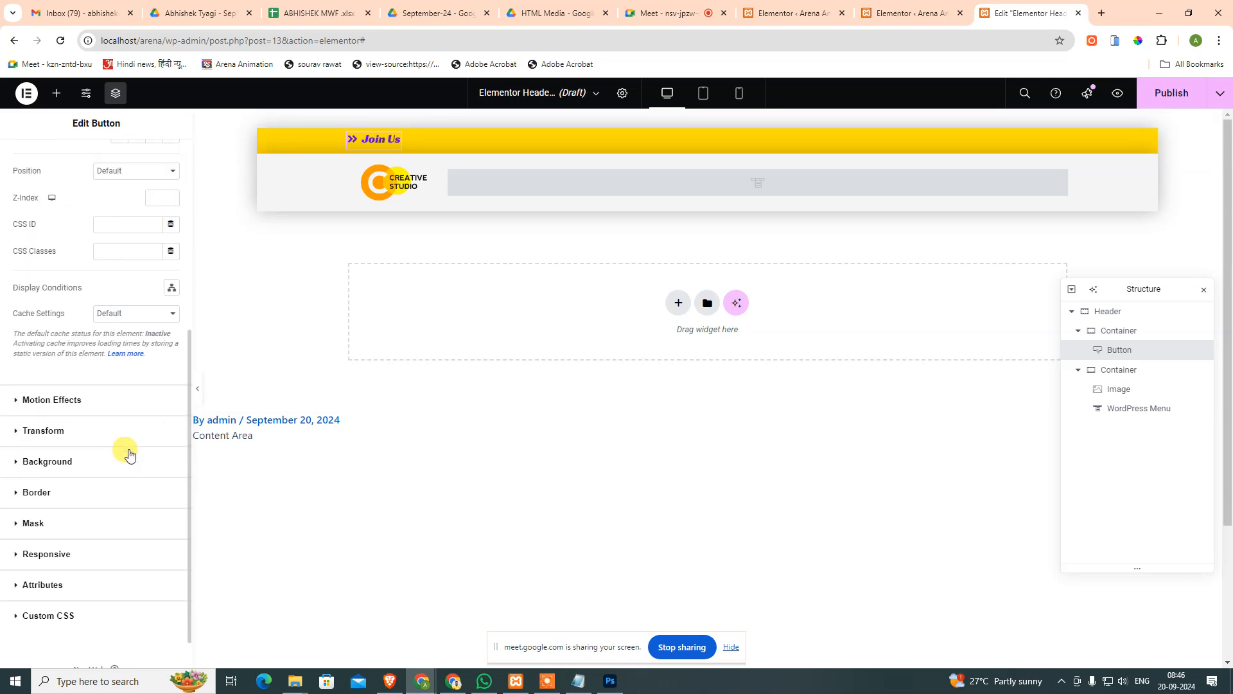
scroll(122, 439, "up", 5)
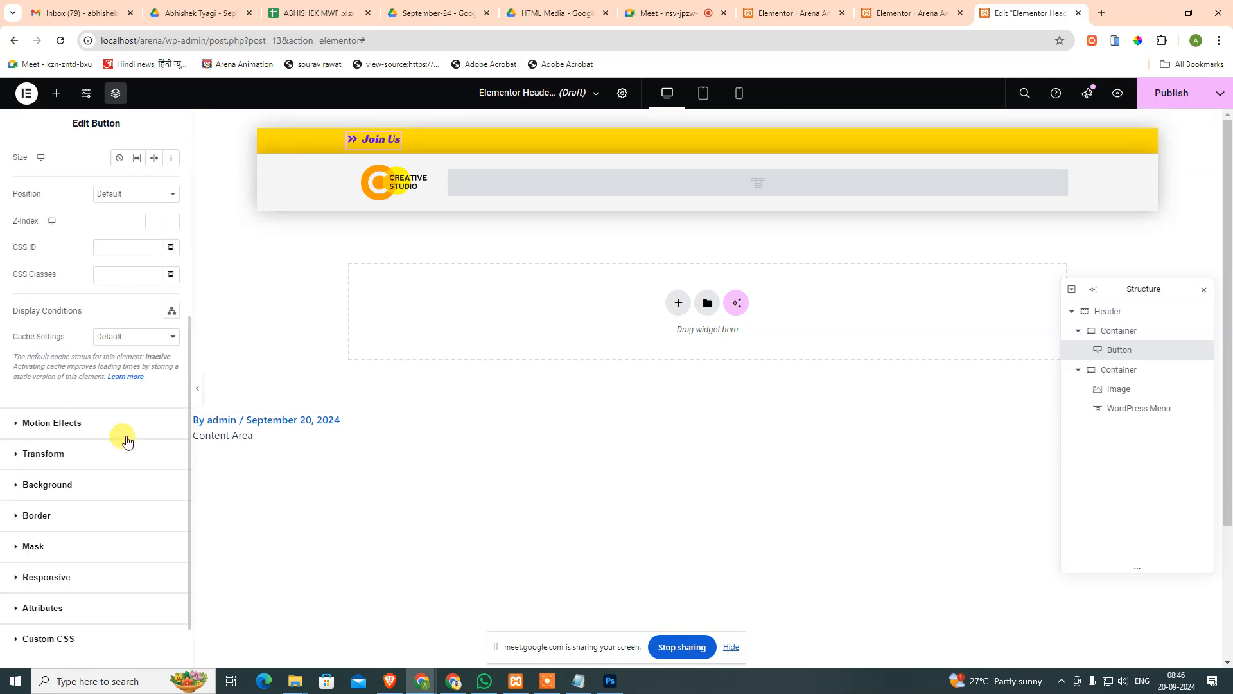
left_click(95, 169)
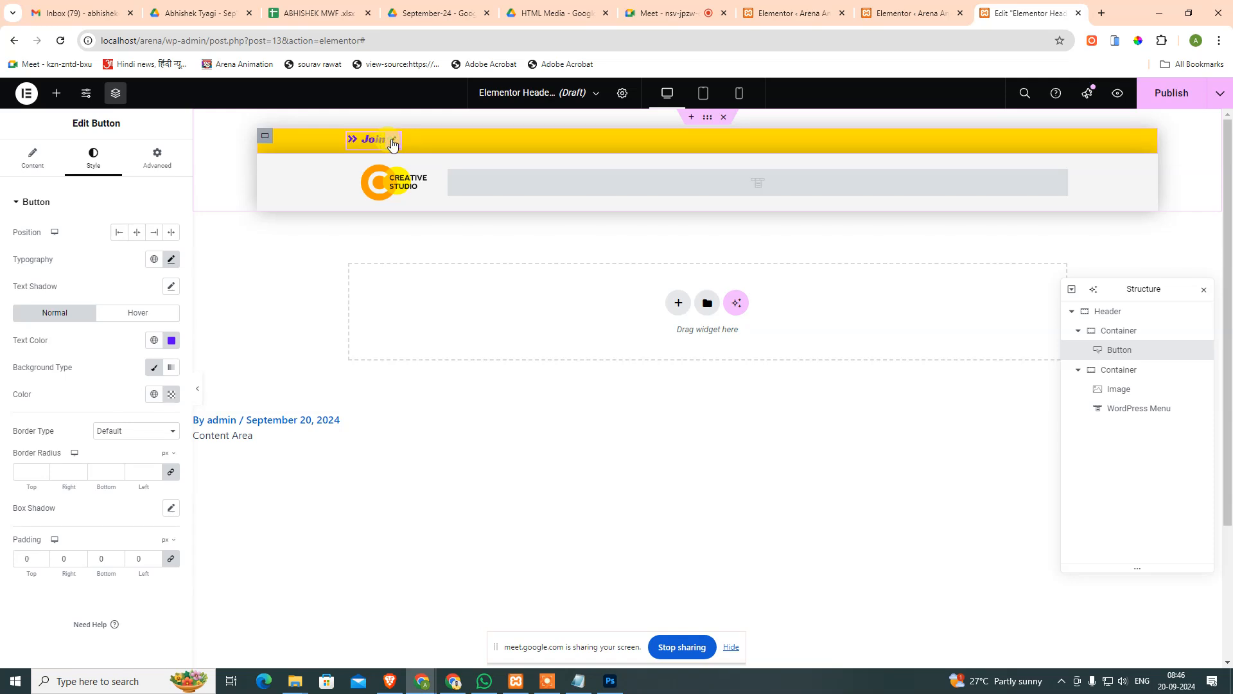
Switch to Photoshop and copy the contact e-mail text from the design's header.
left_click(29, 159)
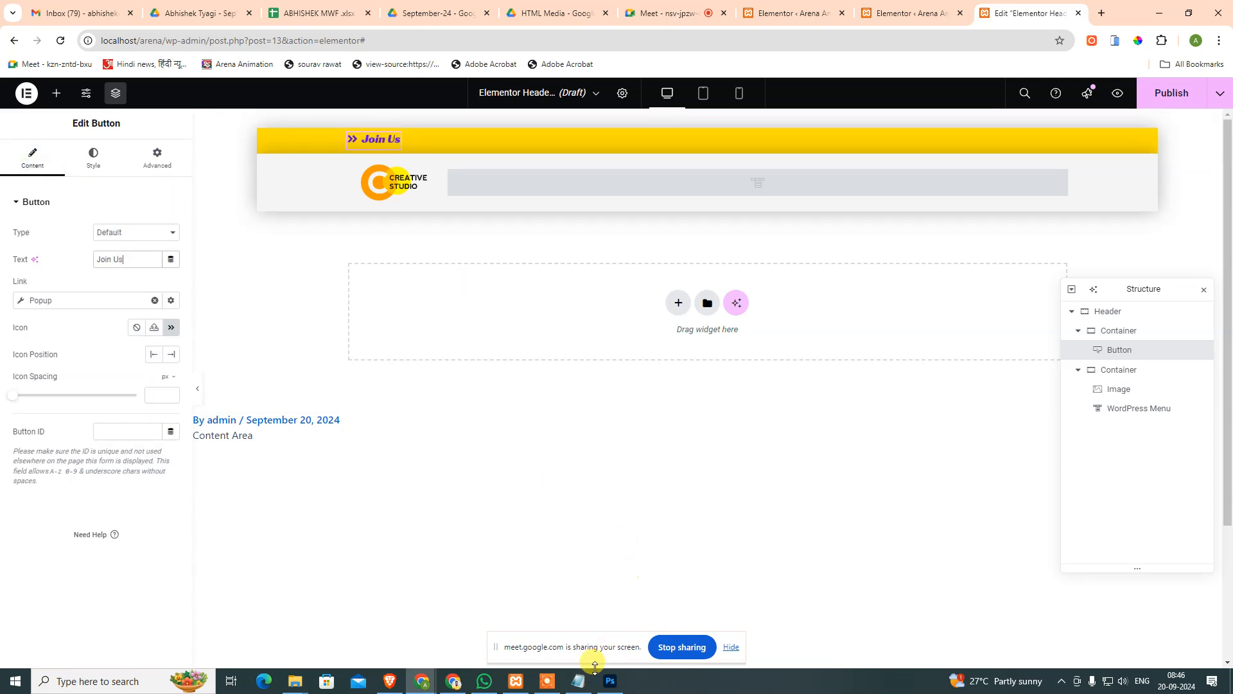
left_click(610, 680)
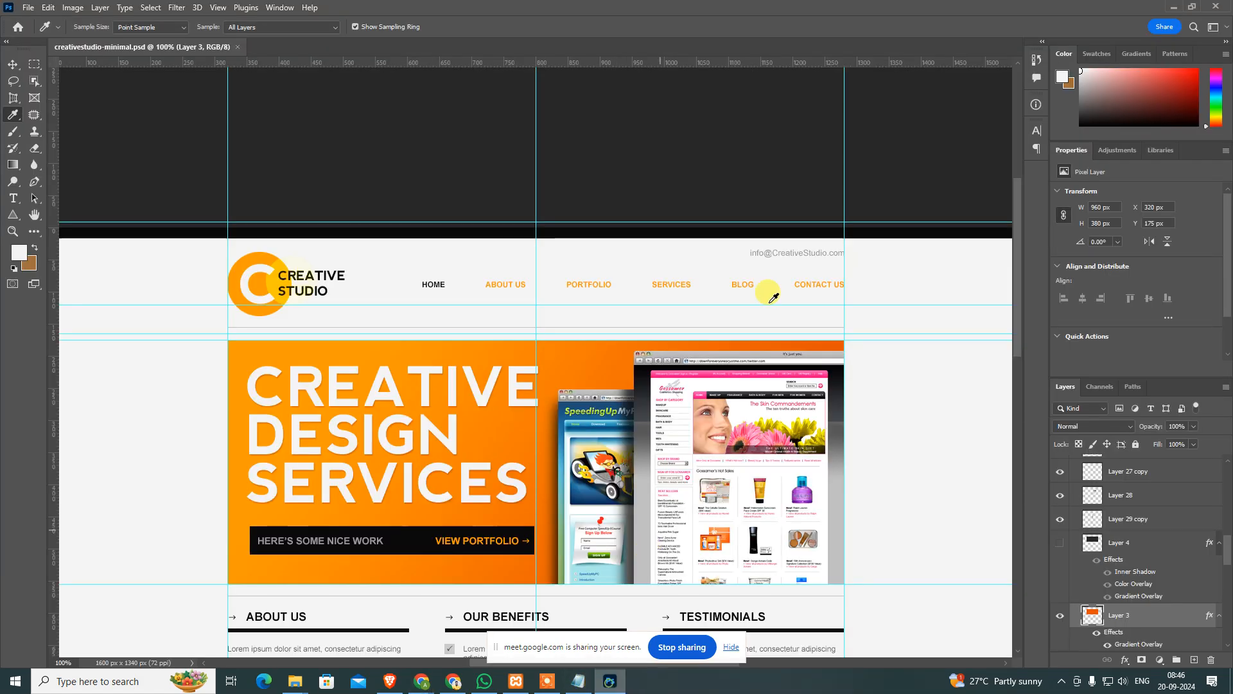
key("t")
left_click(832, 252)
key("ctrl+a")
key("ctrl+c")
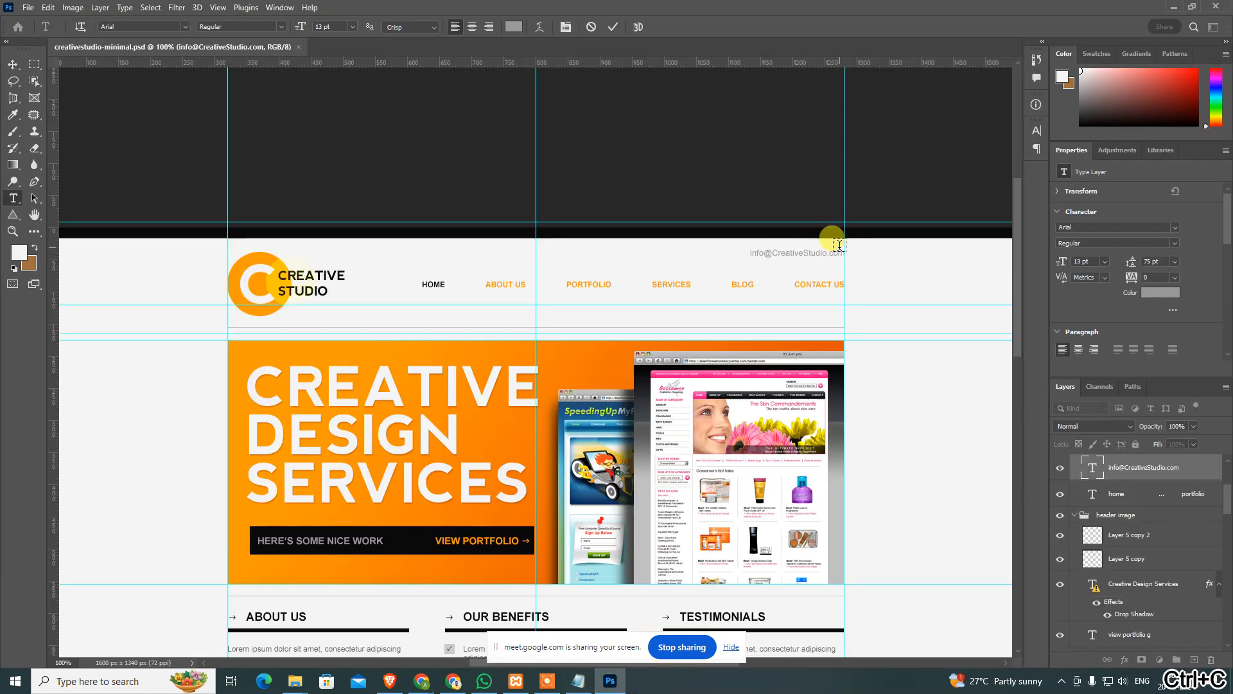
Switch back to Chrome, replace the Join Us button's text with the copied contact e-mail and remove its icon.
key("alt+Tab")
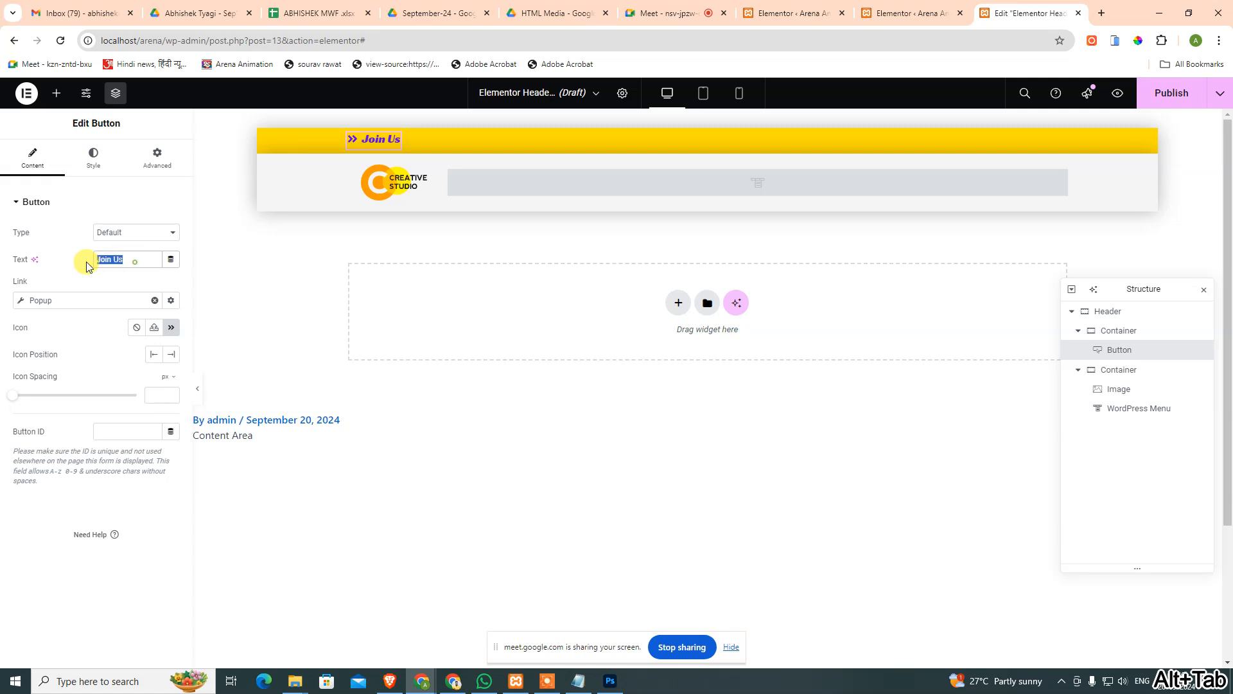
key("ctrl+v")
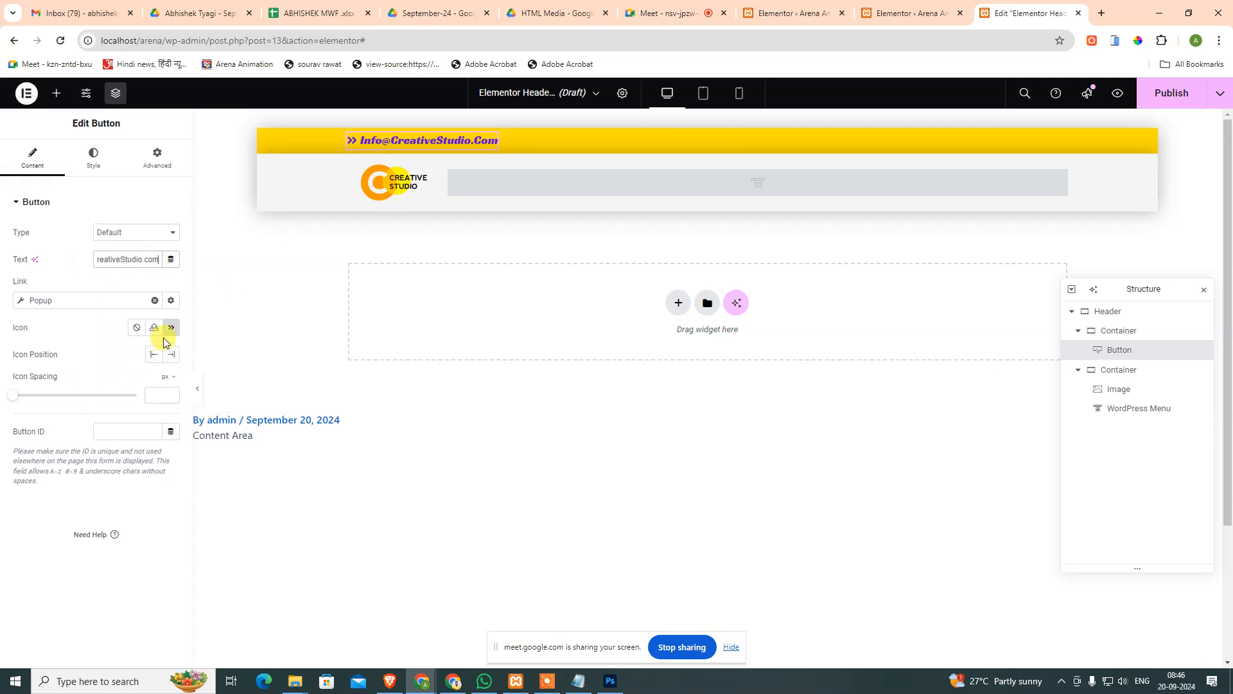
left_click(135, 330)
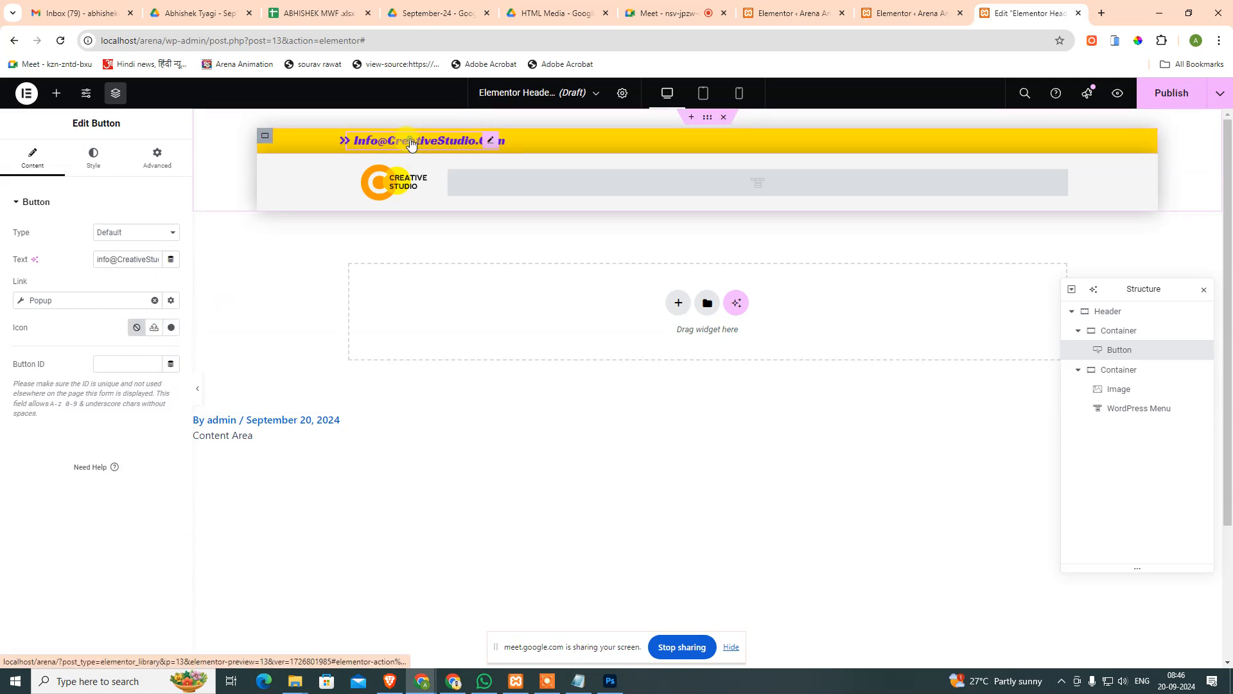
left_click(171, 329)
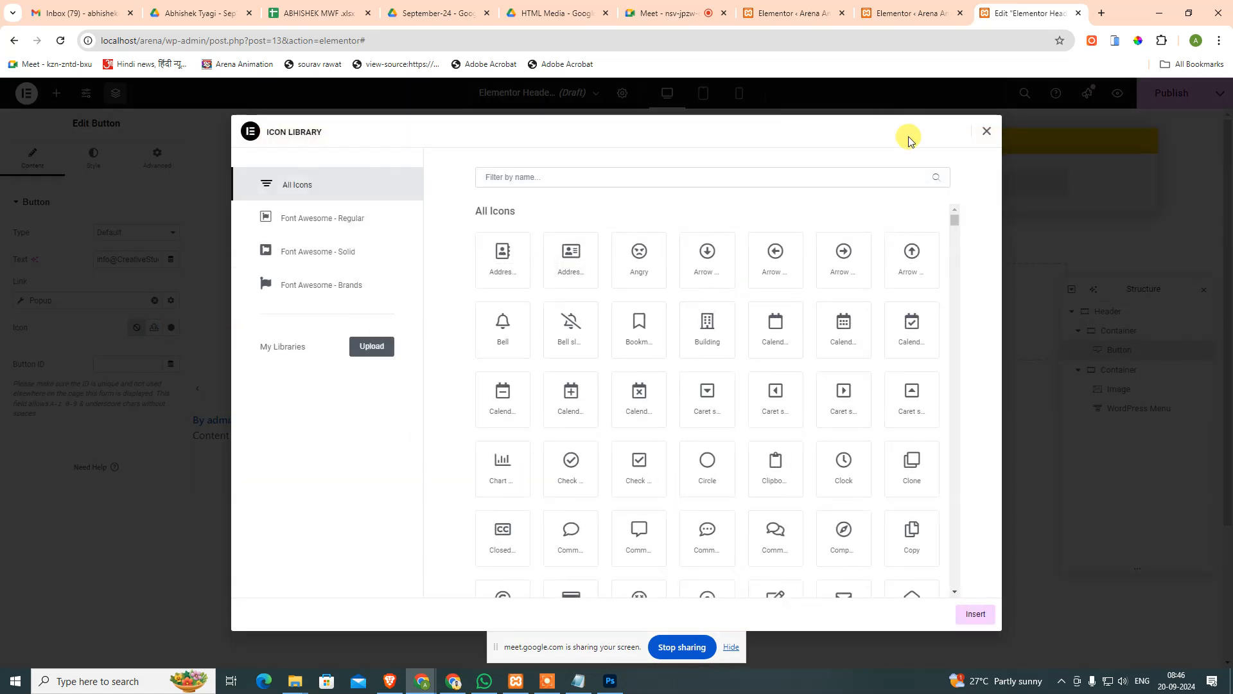
left_click(989, 132)
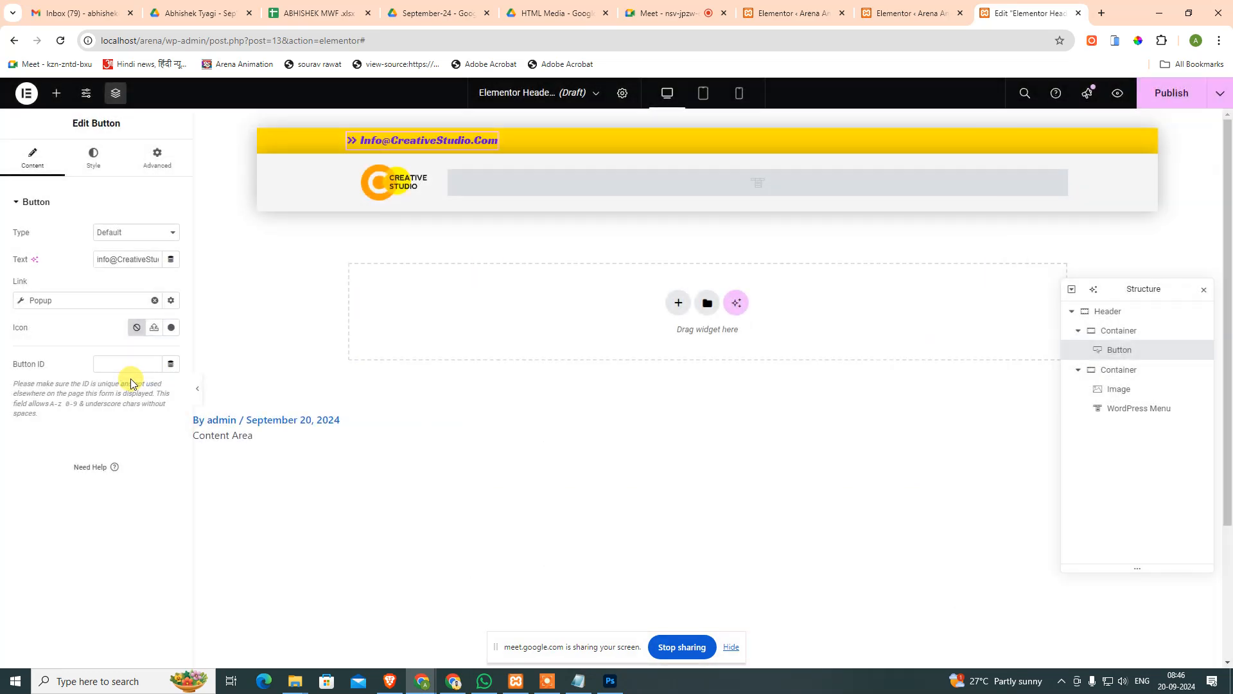
left_click(136, 328)
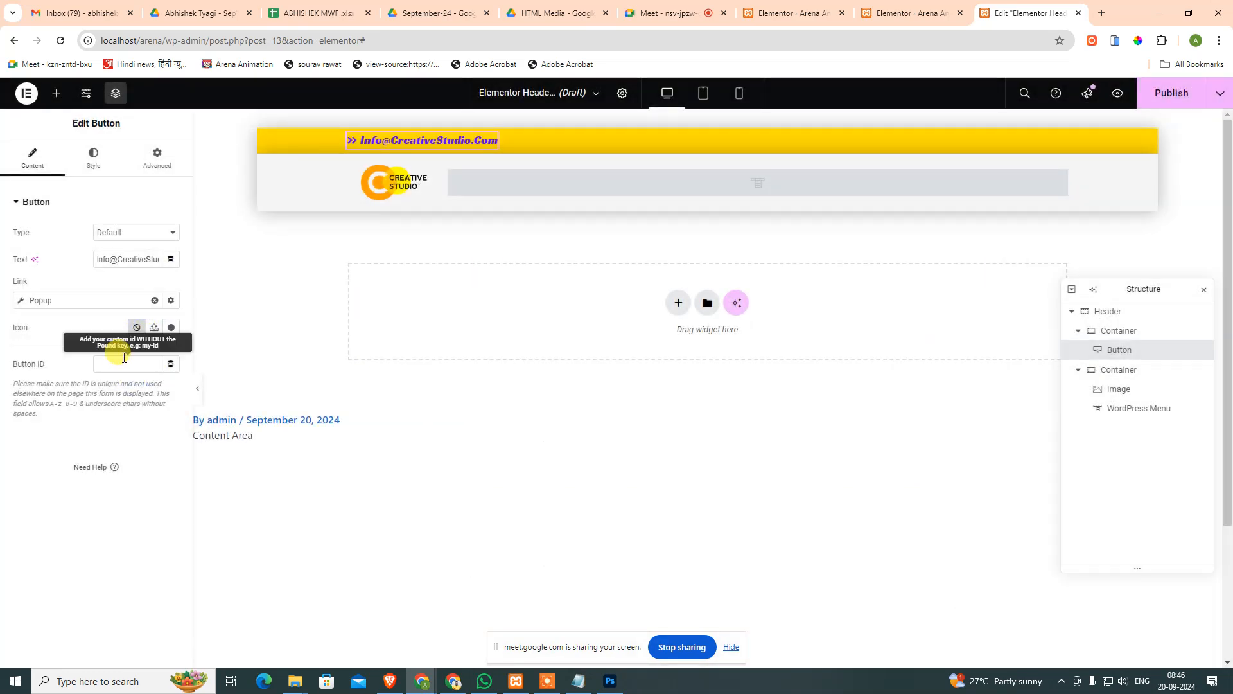
left_click(69, 300)
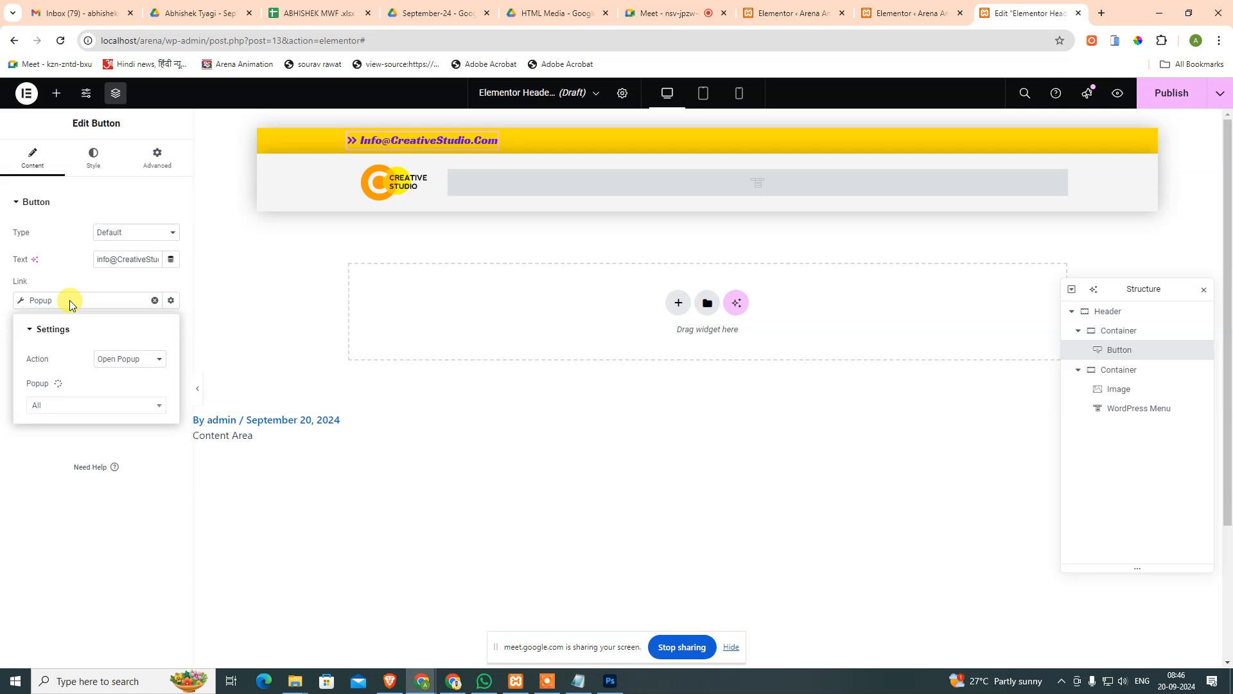
left_click(122, 359)
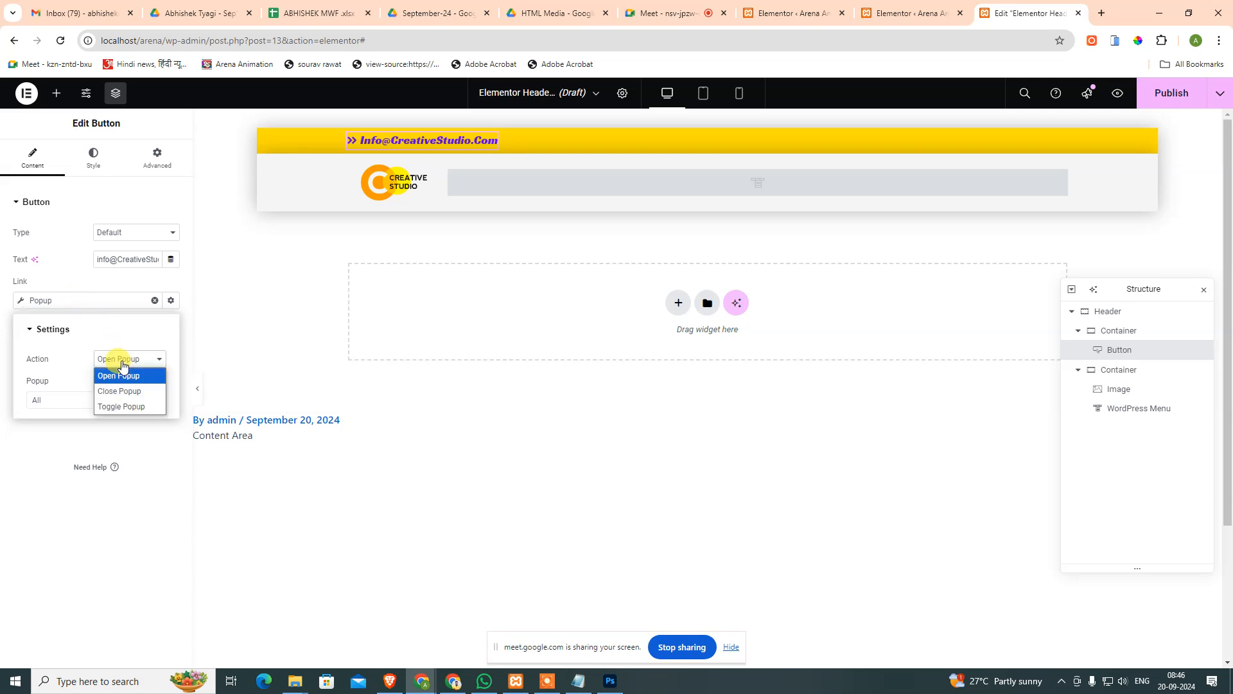
left_click(96, 336)
left_click(89, 337)
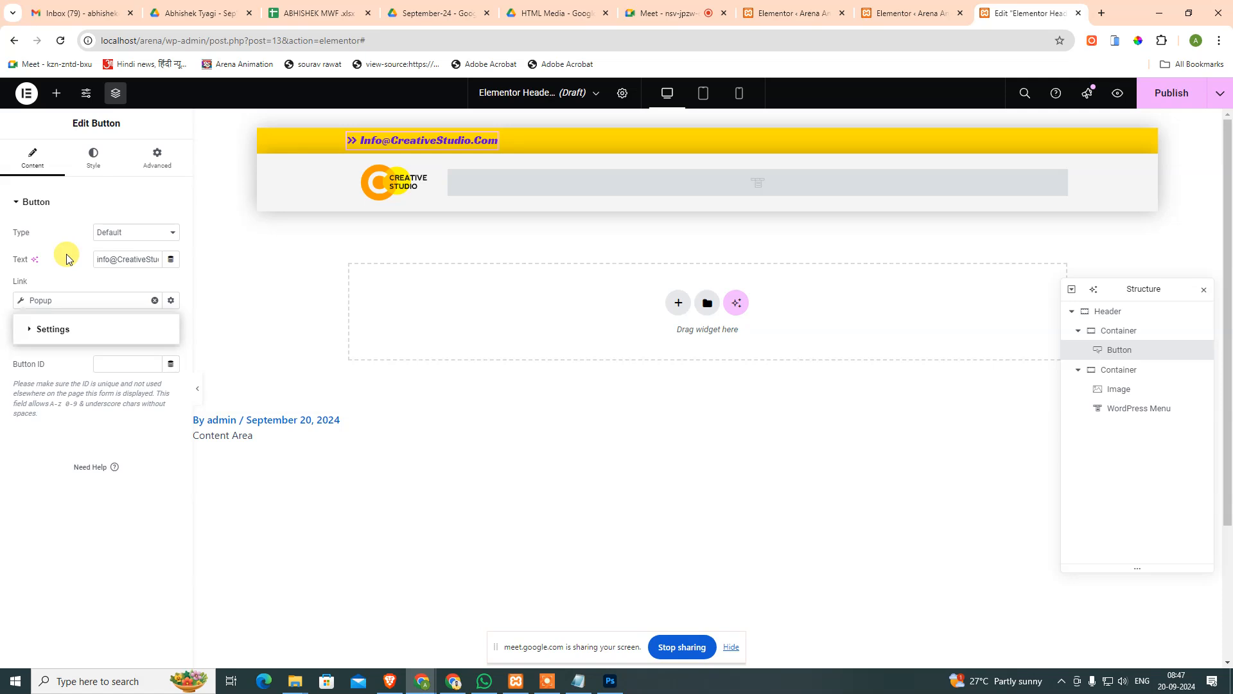
Open the e-mail button's typography settings, then switch to Photoshop to check the e-mail text's font and copy its colour code.
left_click(93, 161)
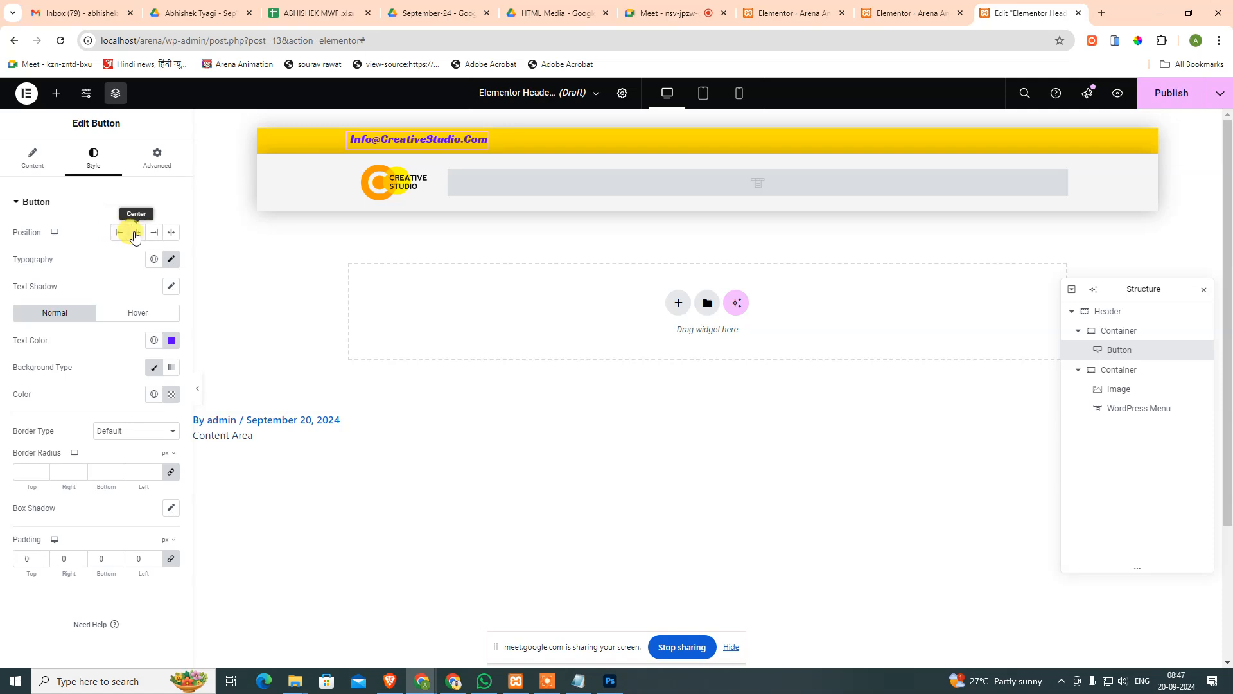
left_click(170, 260)
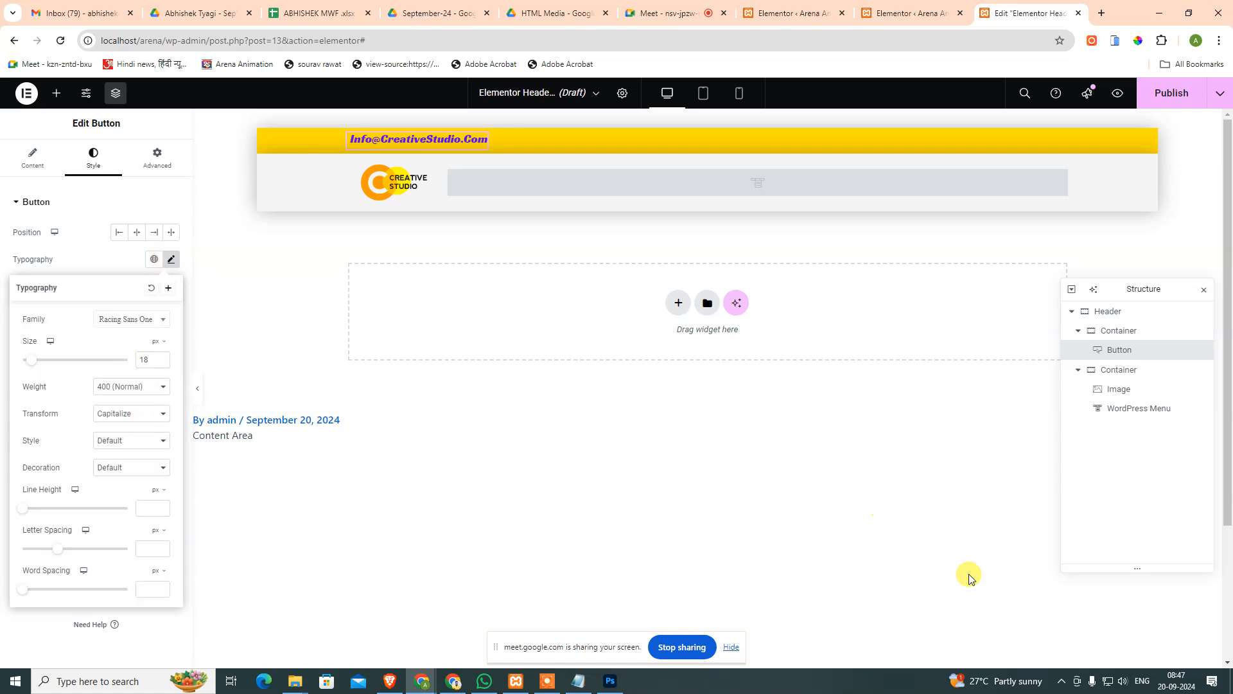
left_click(627, 690)
left_click(791, 250)
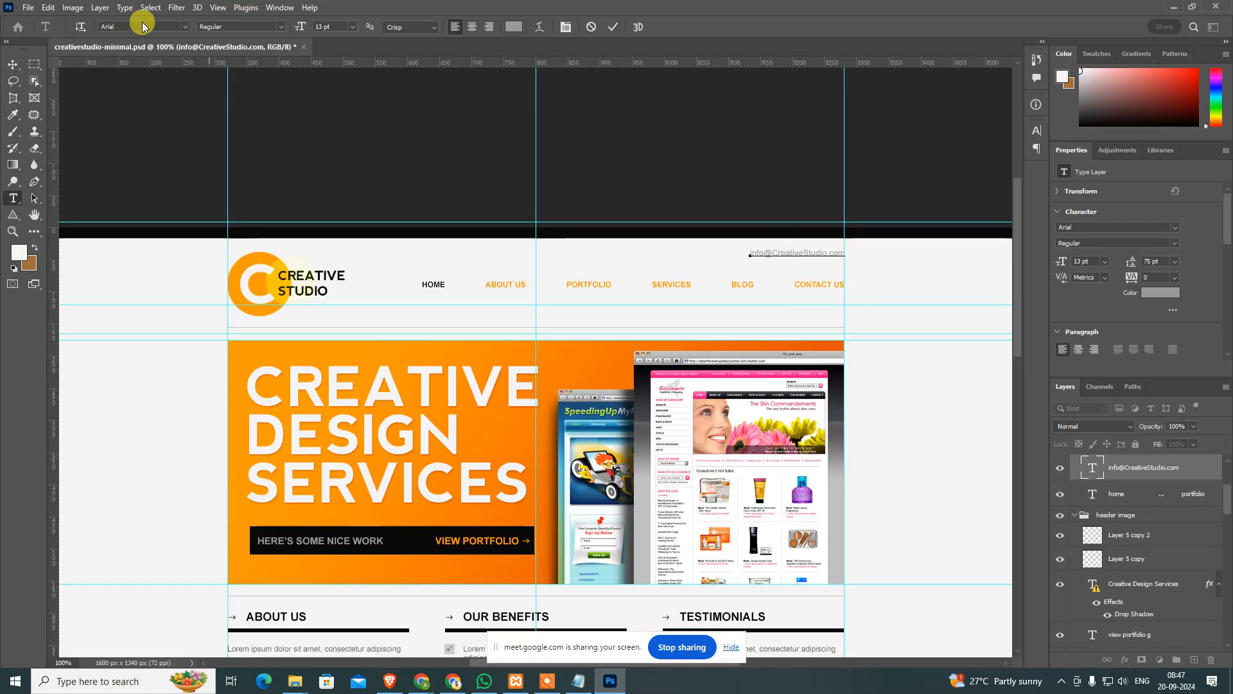
left_click(514, 26)
key("ctrl+c")
key("Escape")
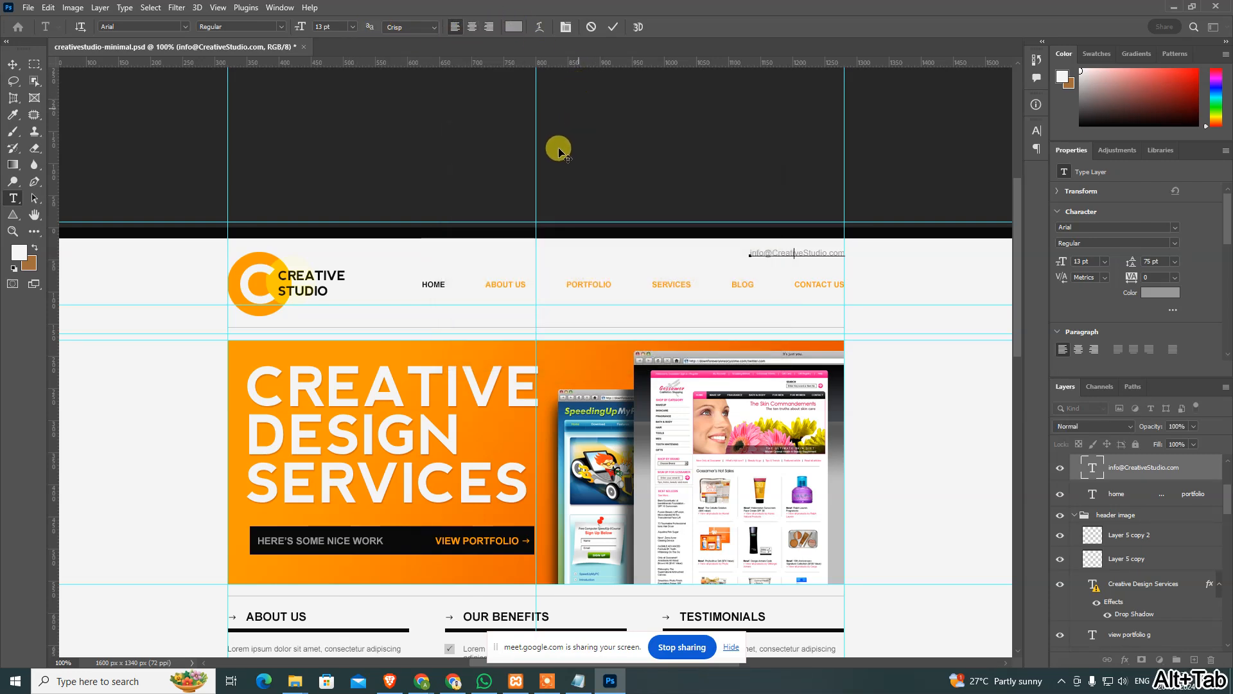
Switch back to Chrome and set the e-mail button's typography to Arial, weight 400 (Normal), size 13 px.
key("alt+Tab")
left_click(130, 325)
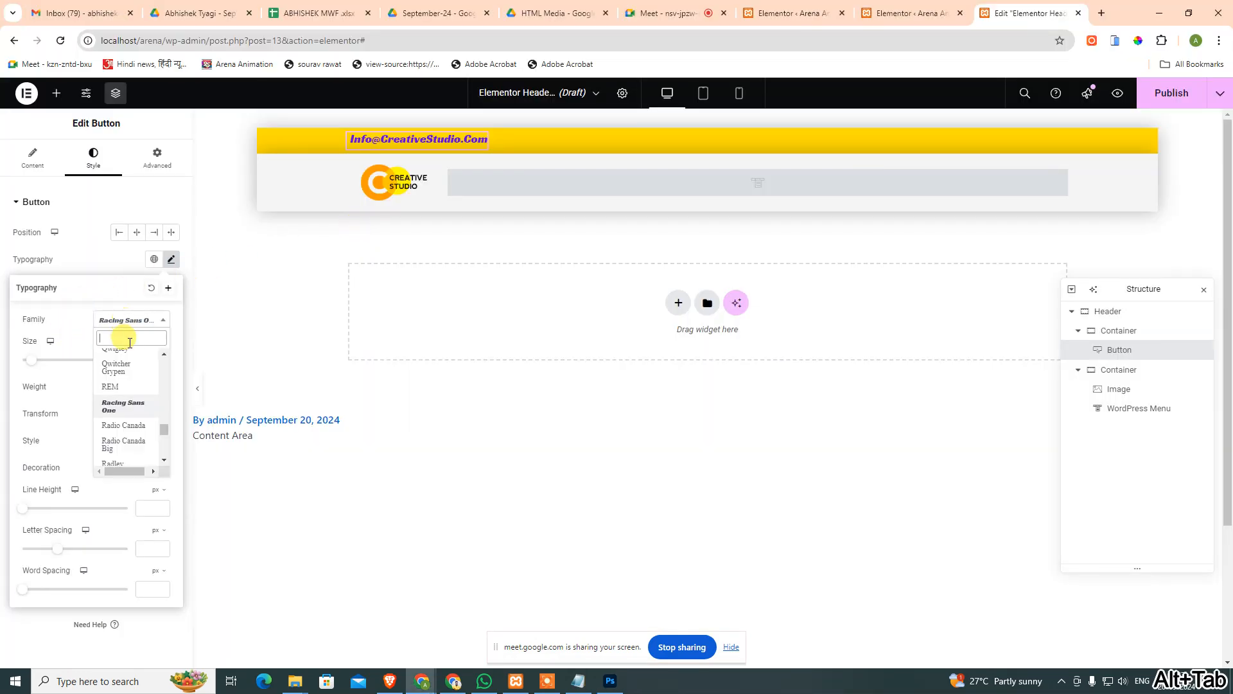
type("ar")
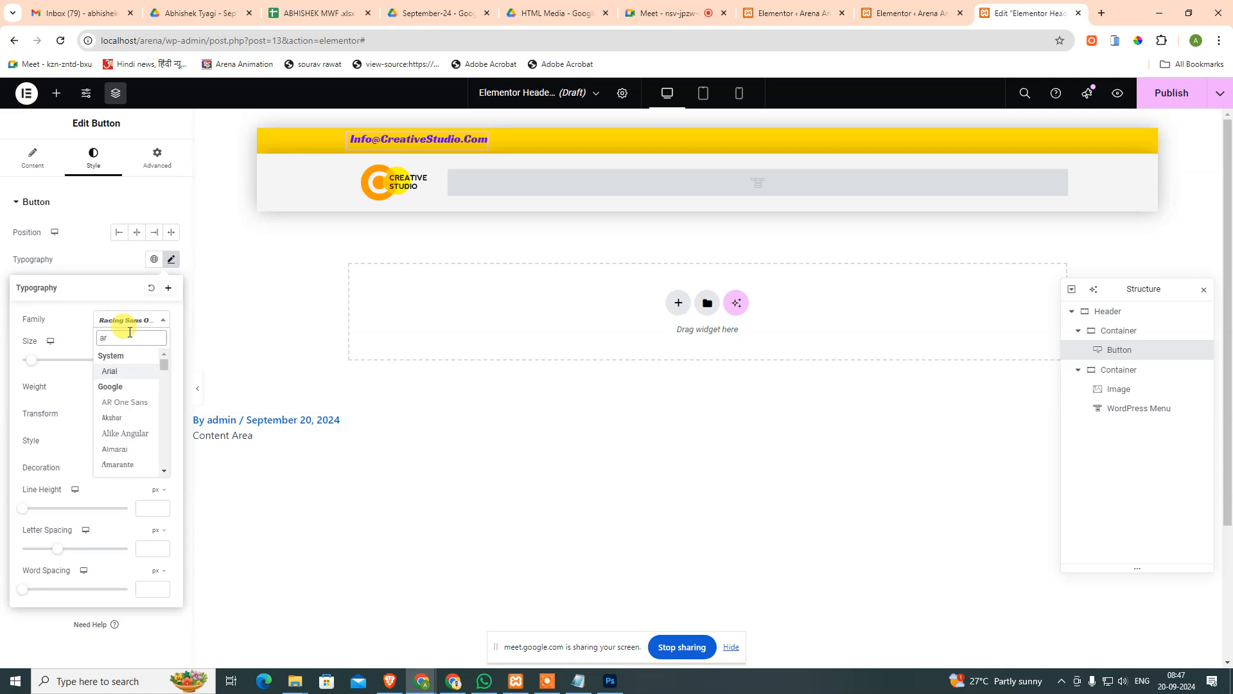
left_click(110, 371)
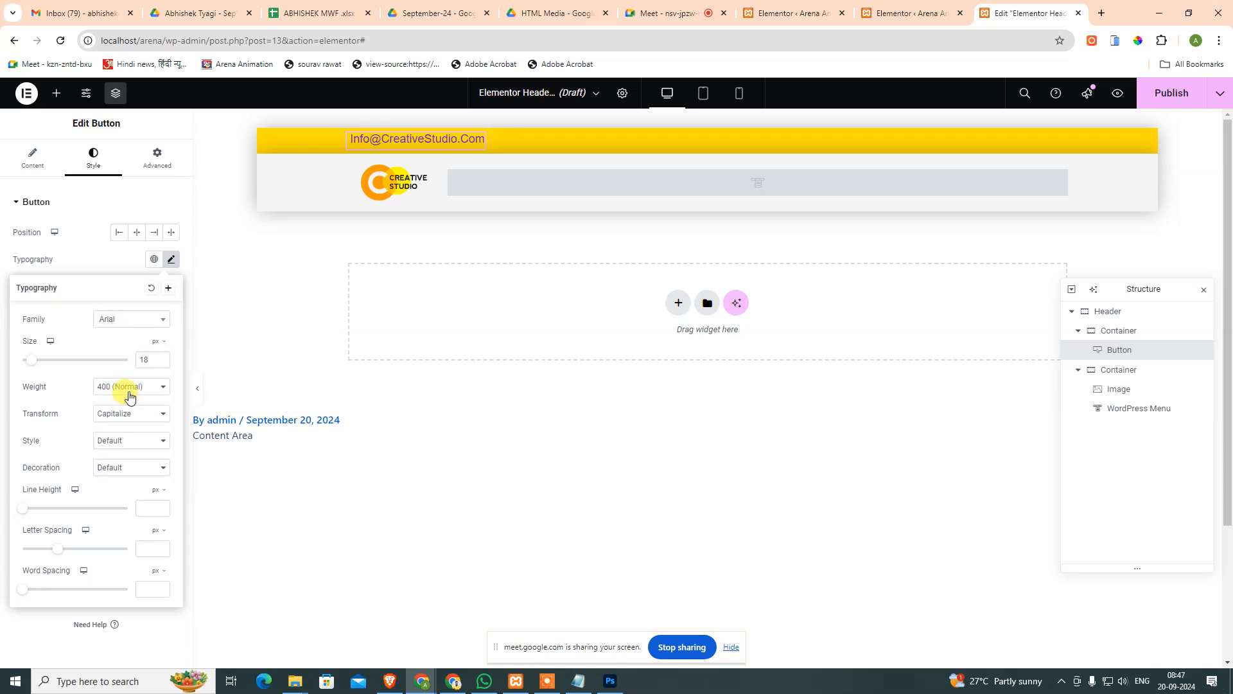
left_click(129, 388)
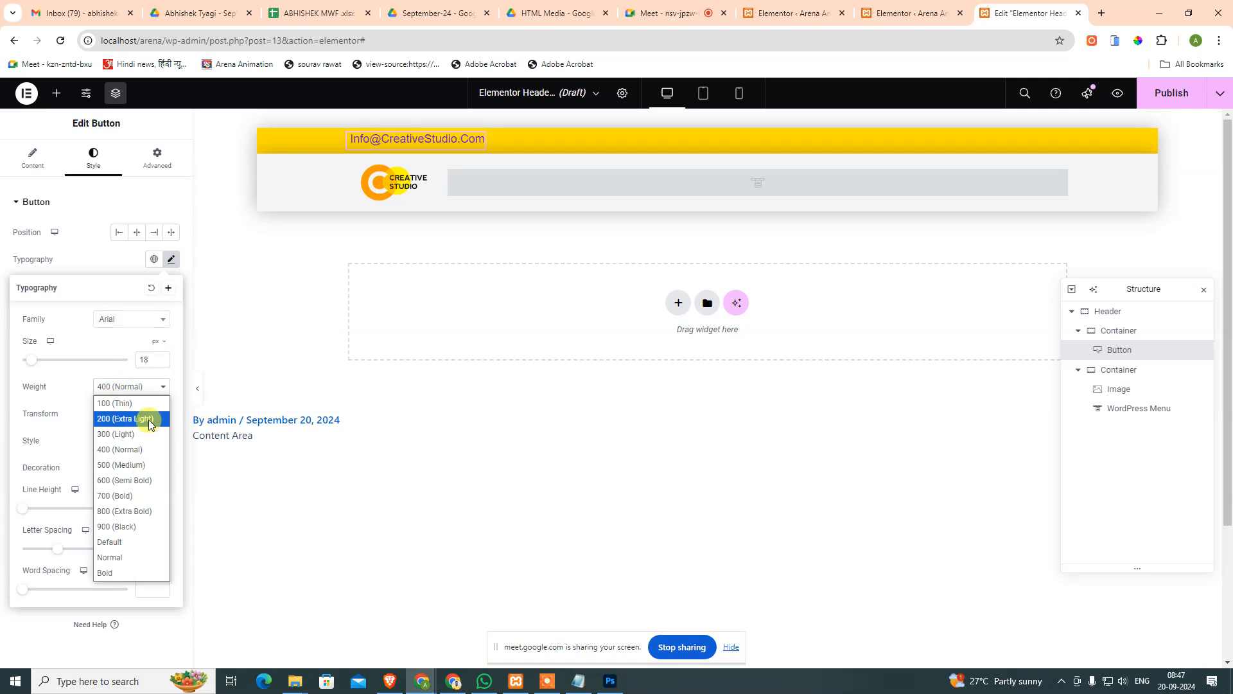
left_click(152, 454)
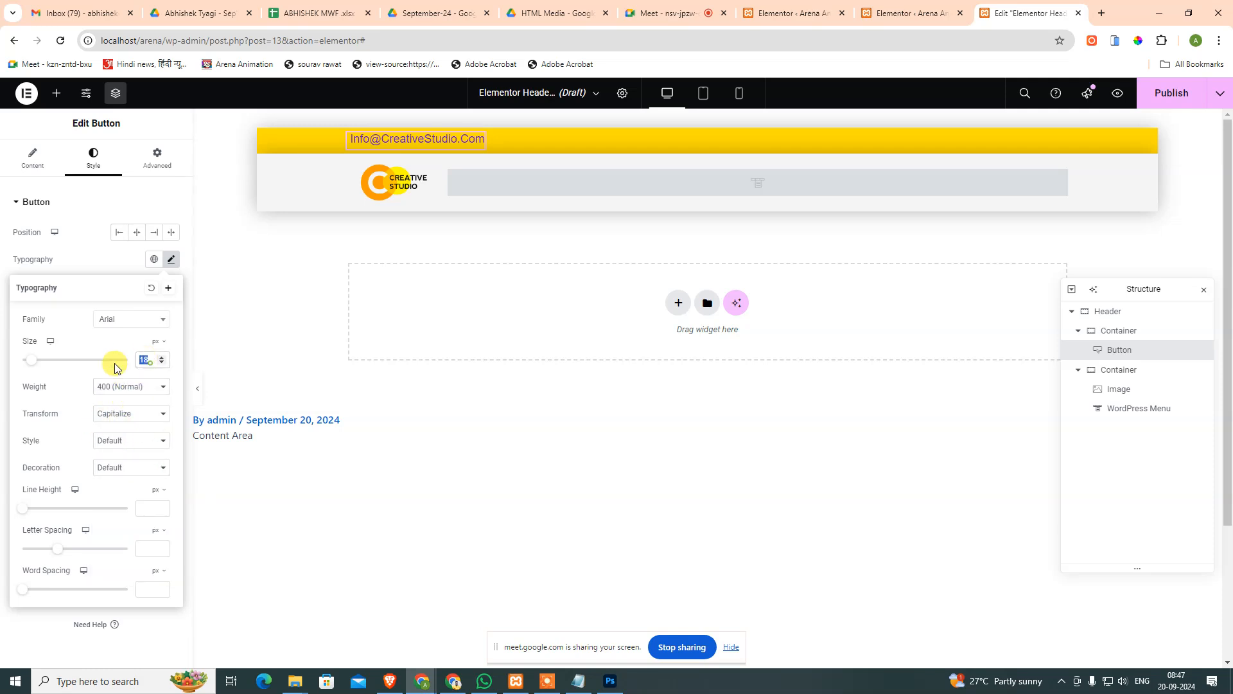
type("13")
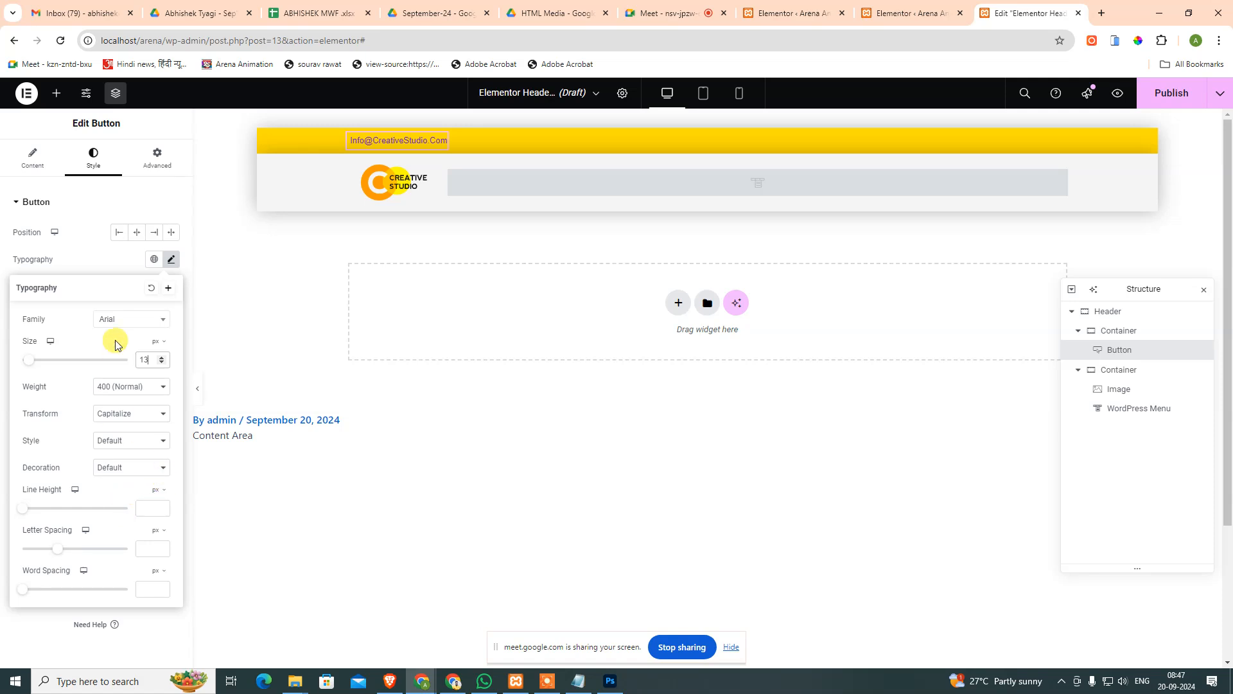
left_click(111, 269)
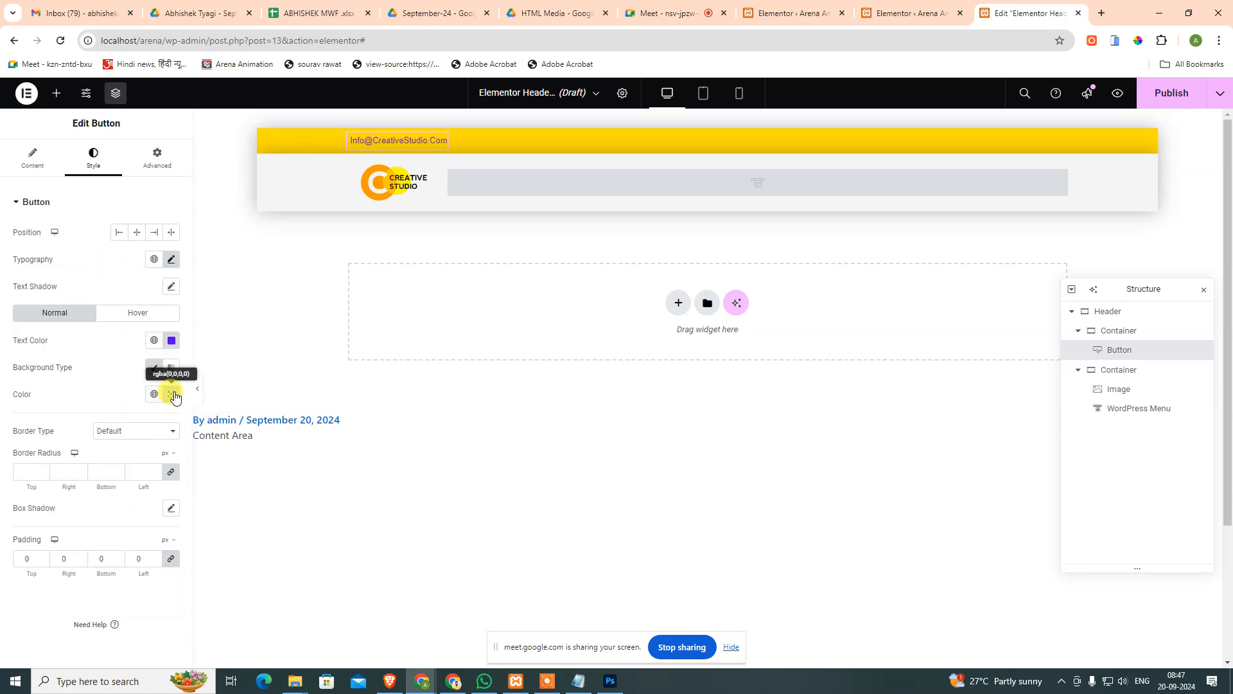
Set the e-mail button's normal text colour to the copied code 999898.
left_click(172, 340)
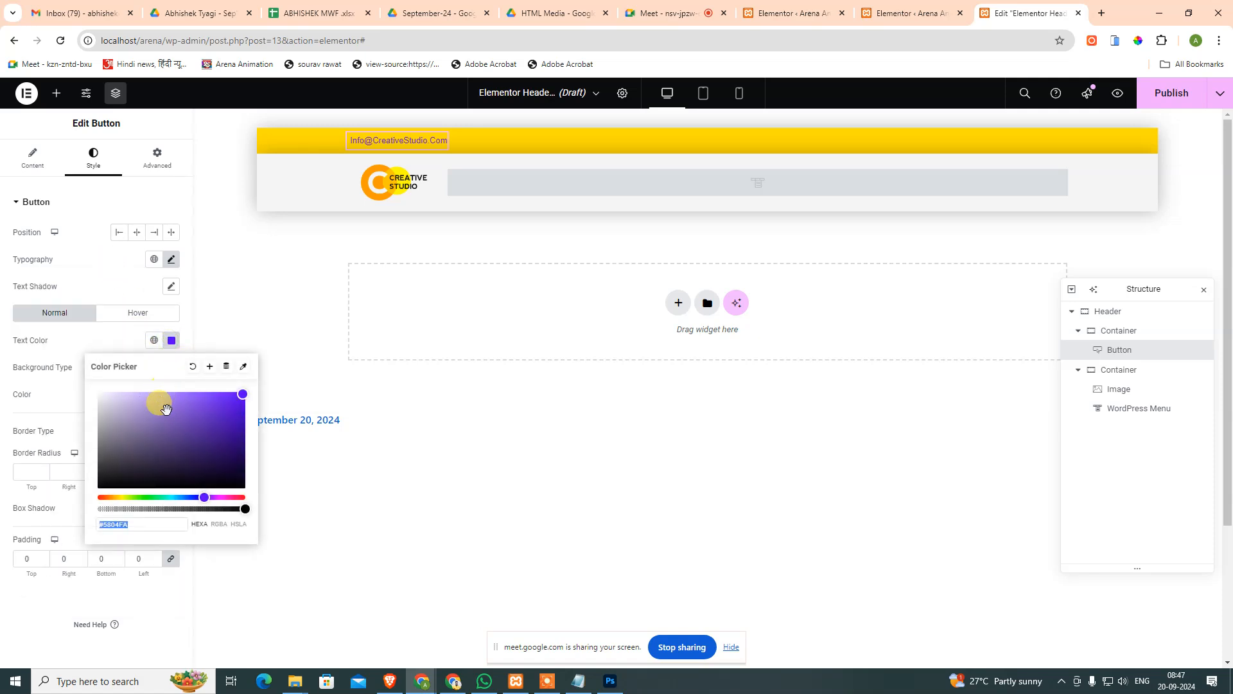
key("ctrl+v")
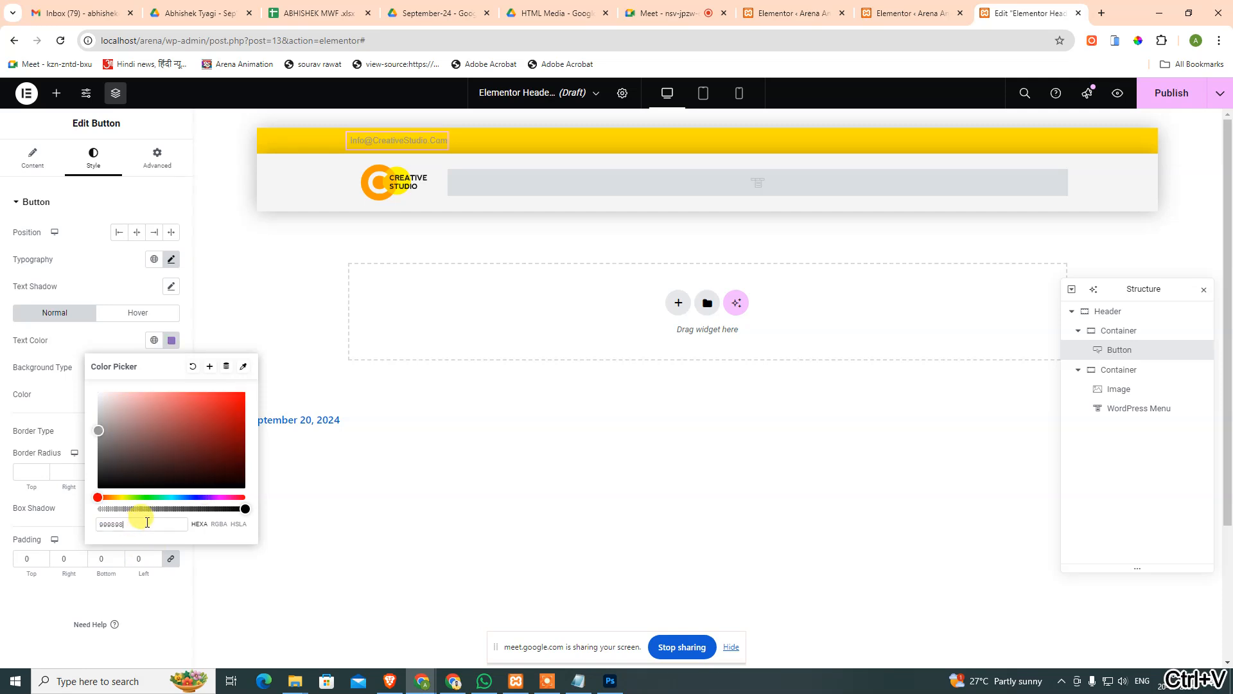
left_click(96, 344)
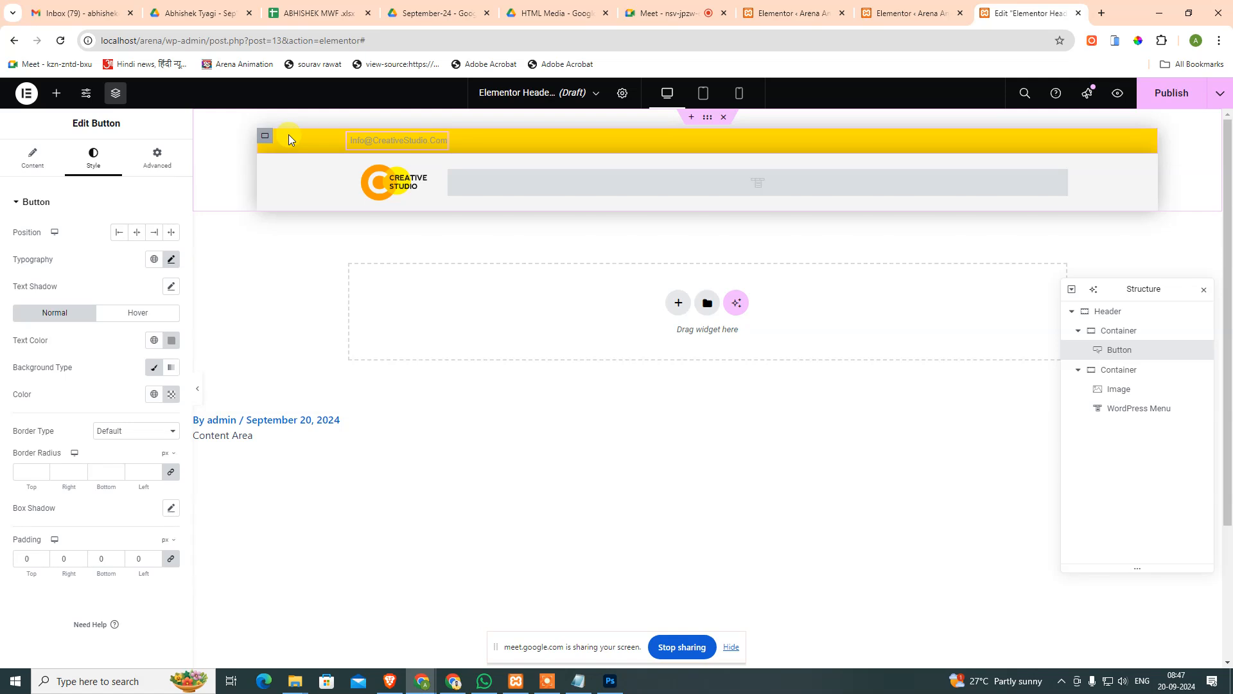
Change the yellow top bar container's background colour to f4f4f4 from the clipboard history.
left_click(265, 136)
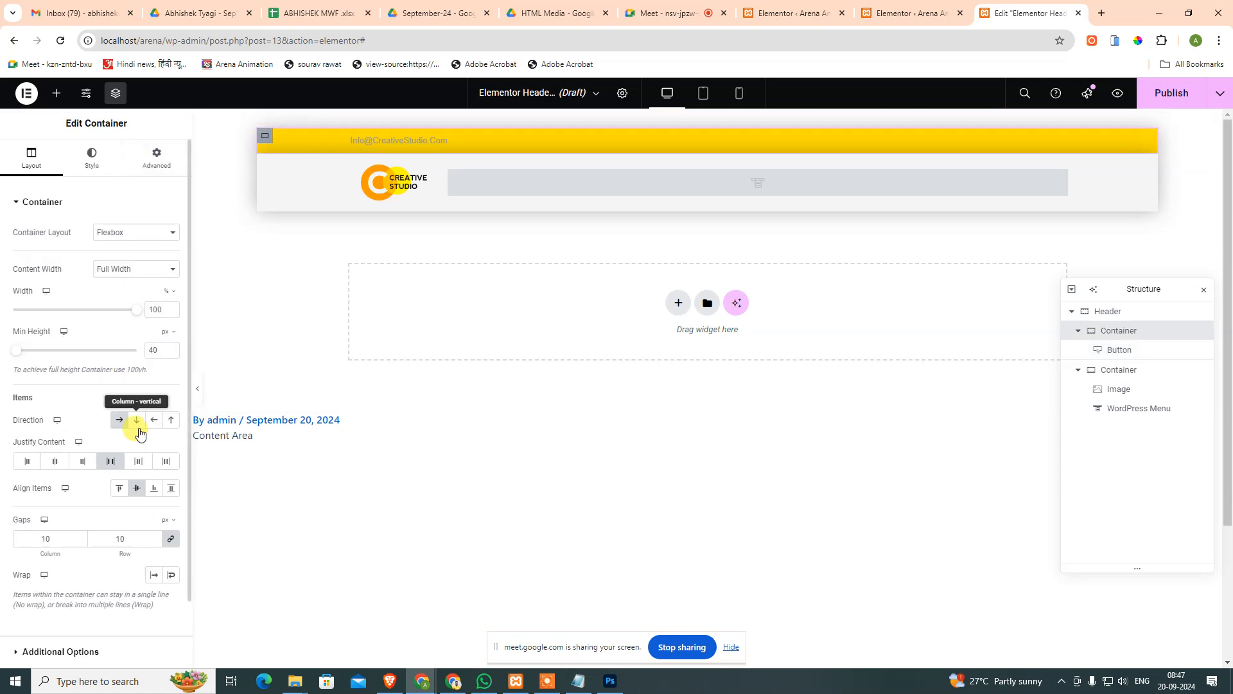
left_click(91, 157)
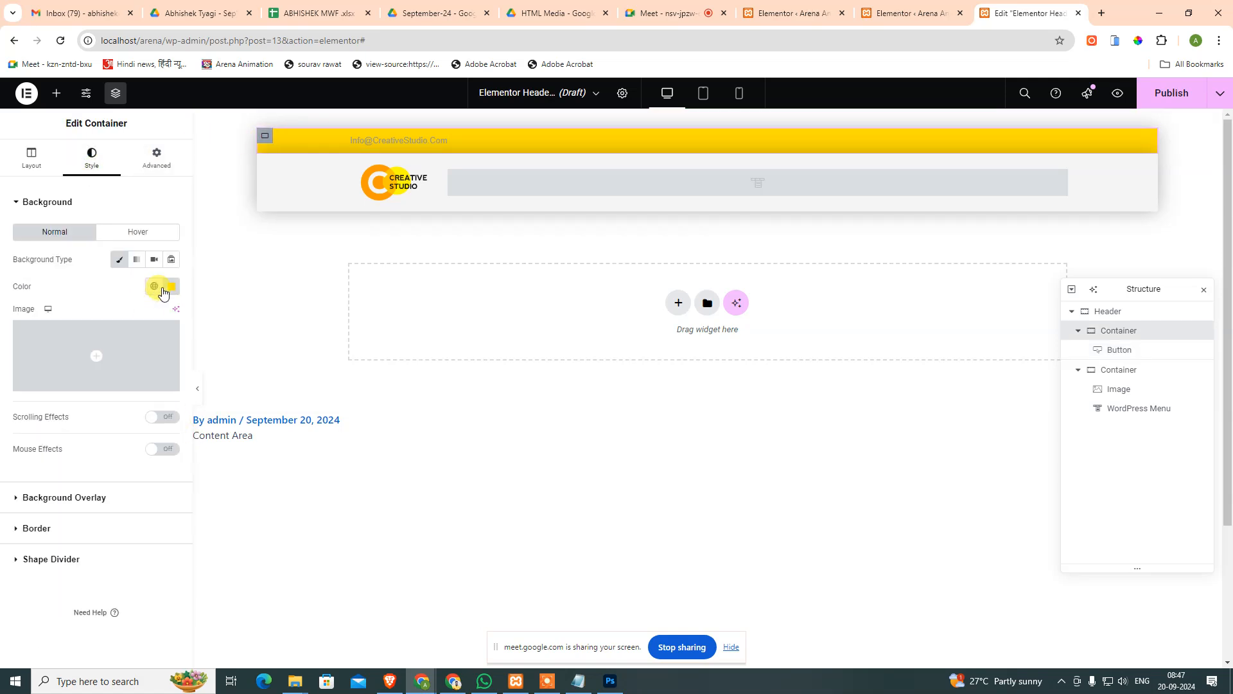
left_click(165, 287)
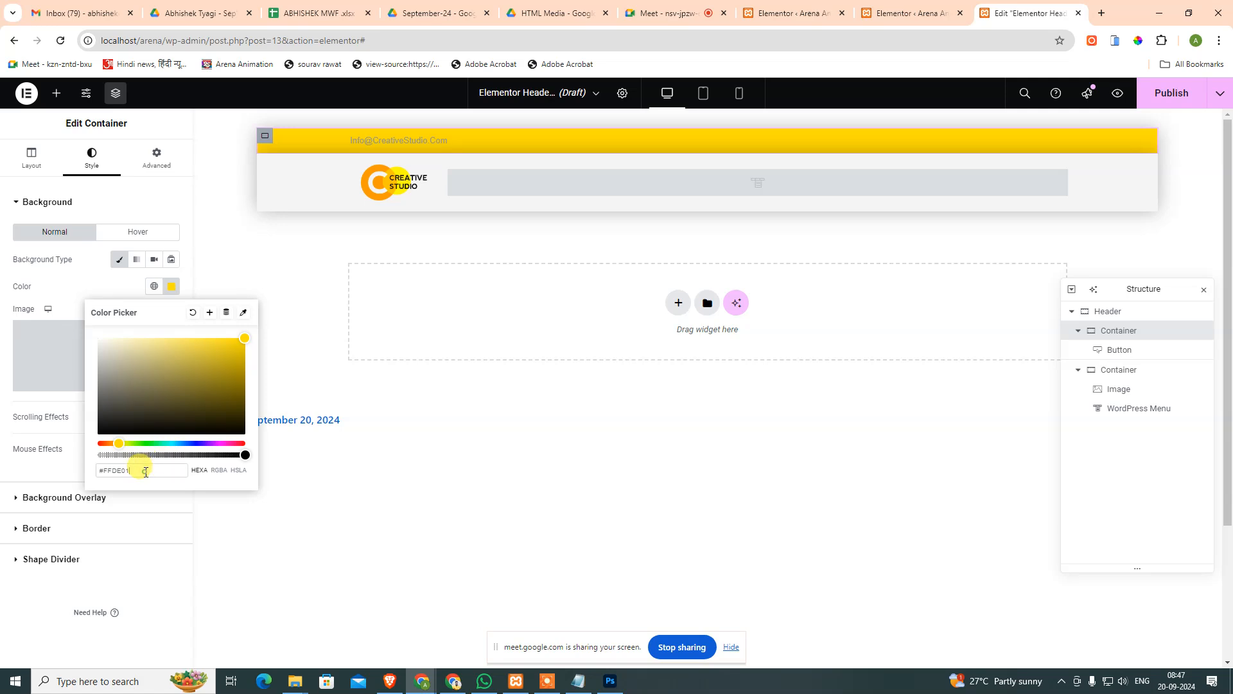
left_click_drag(145, 472, 80, 471)
key("super+v")
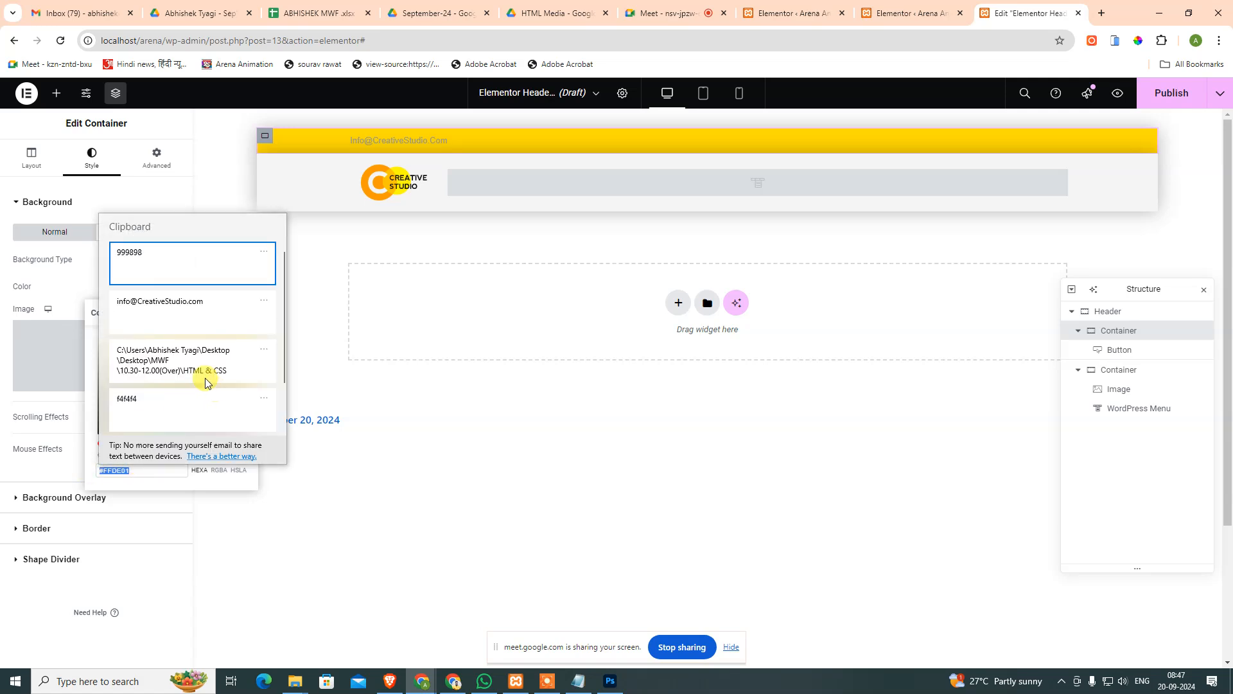
left_click(156, 407)
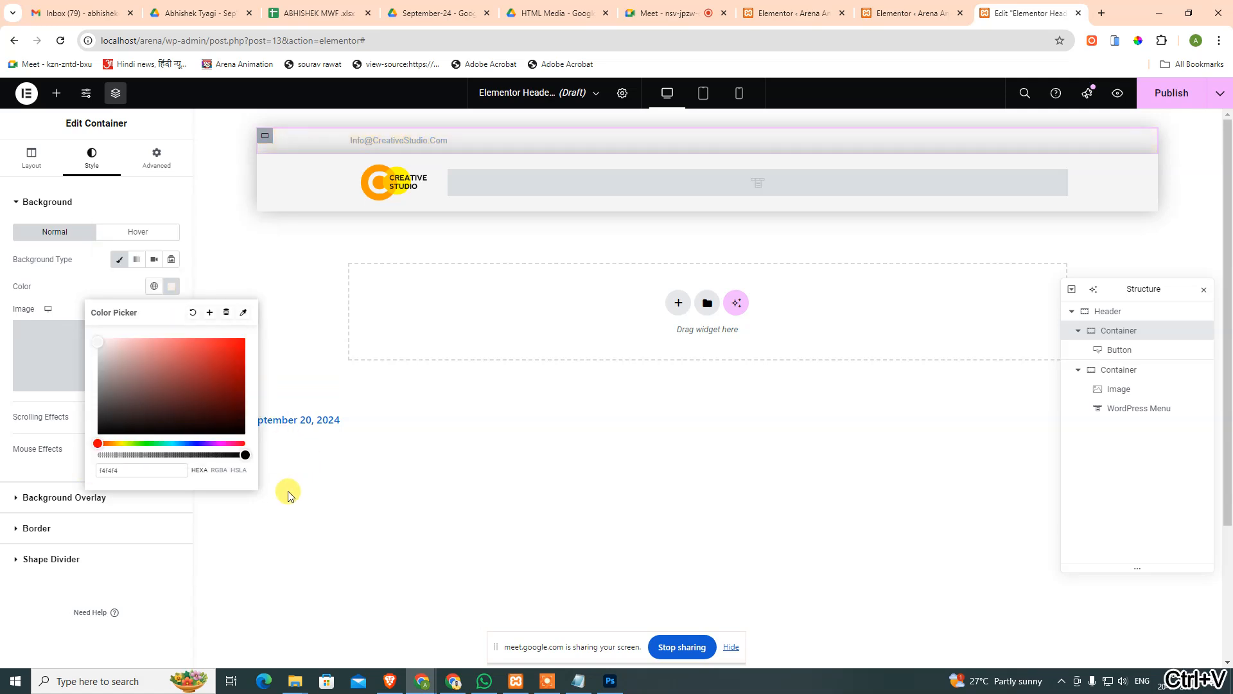
Switch to Photoshop to check the foreground colour's hex code against the top bar background, and return to Chrome.
left_click(610, 680)
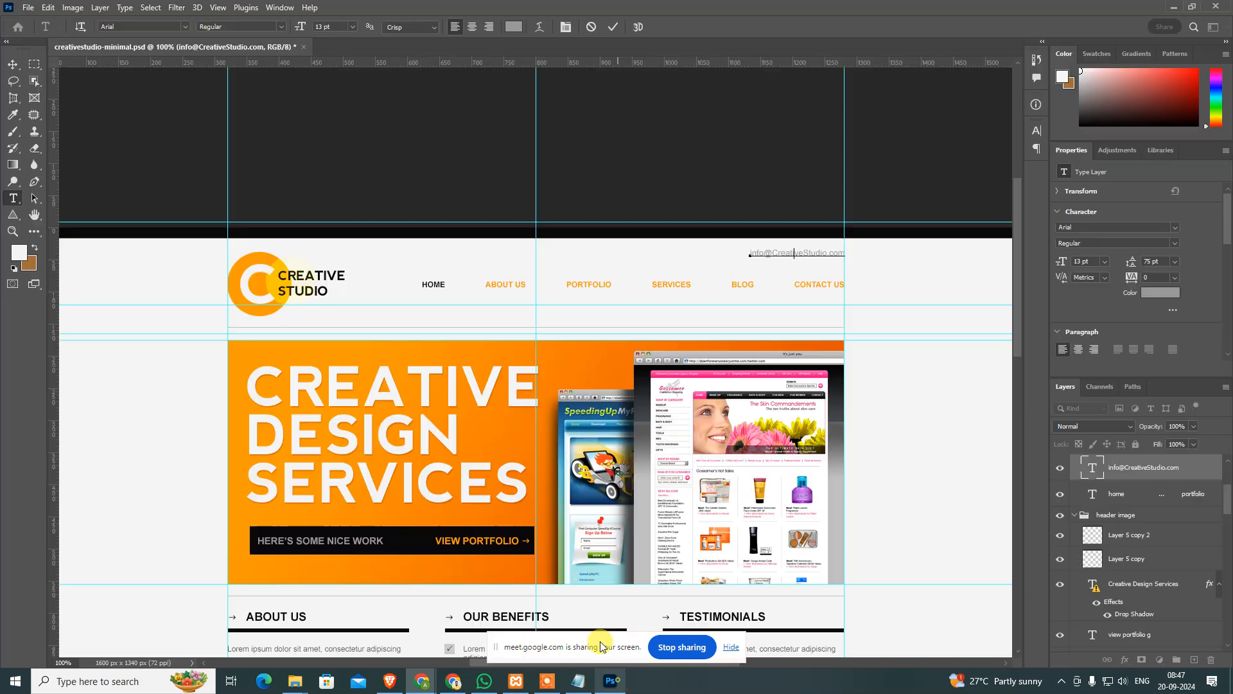
left_click(21, 253)
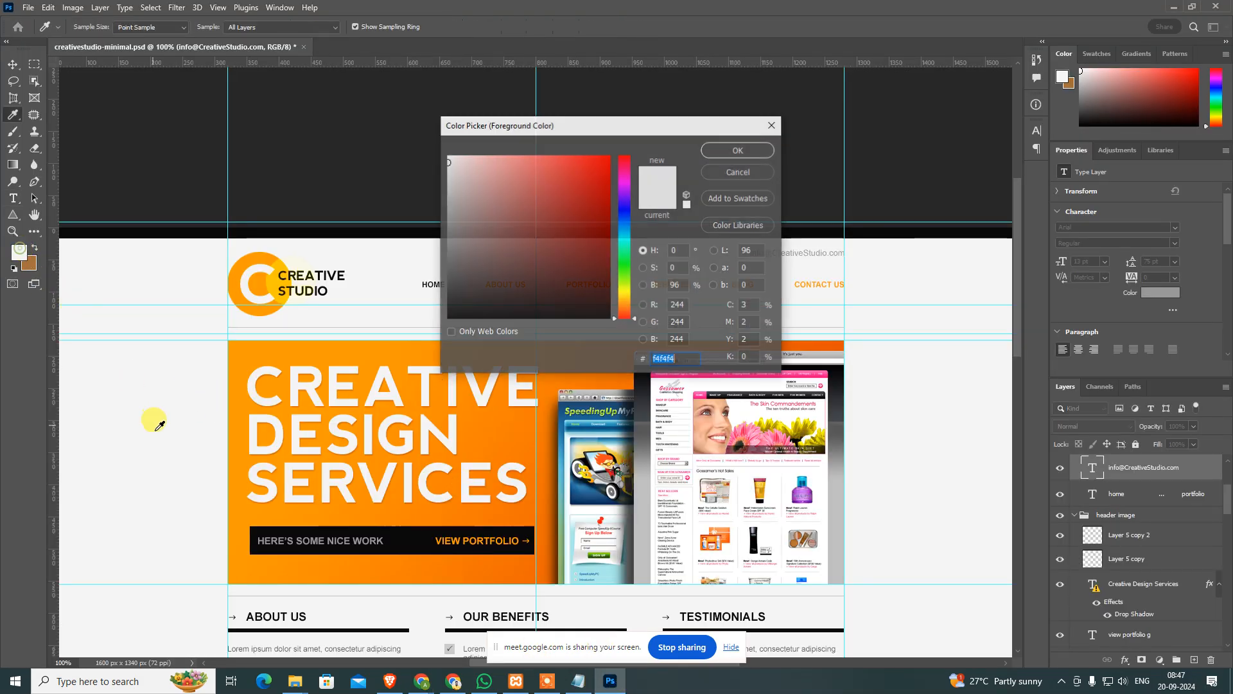
key("Escape")
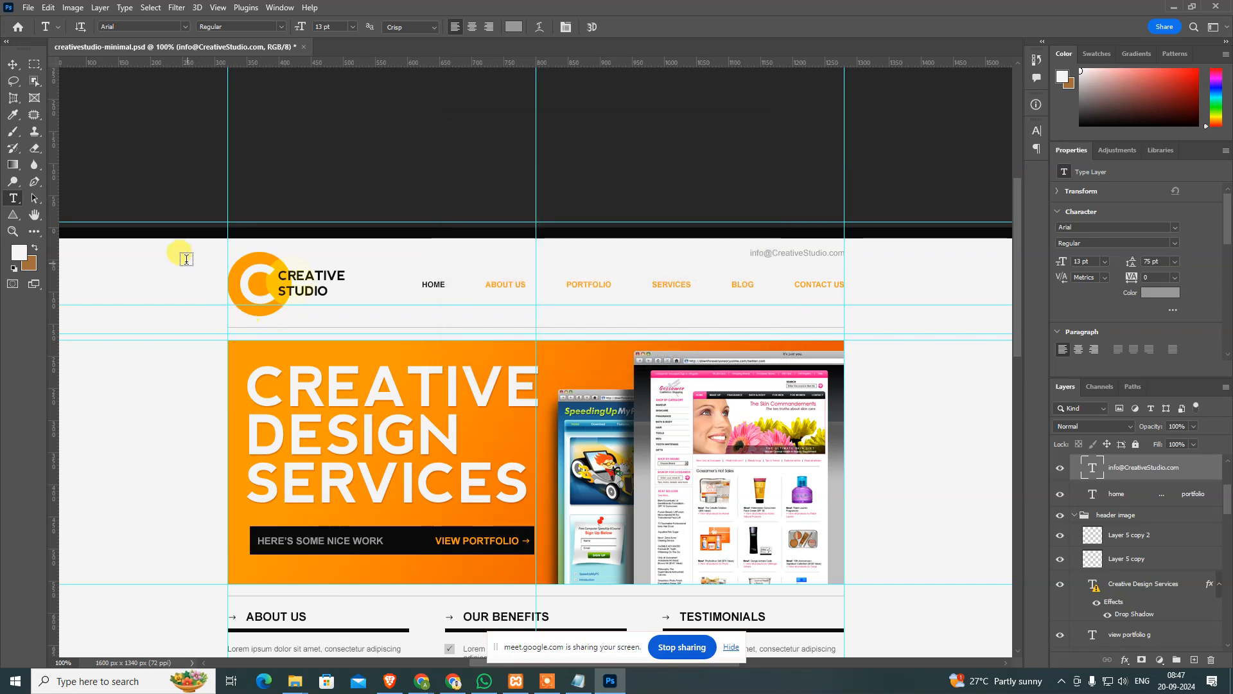
left_click(21, 253)
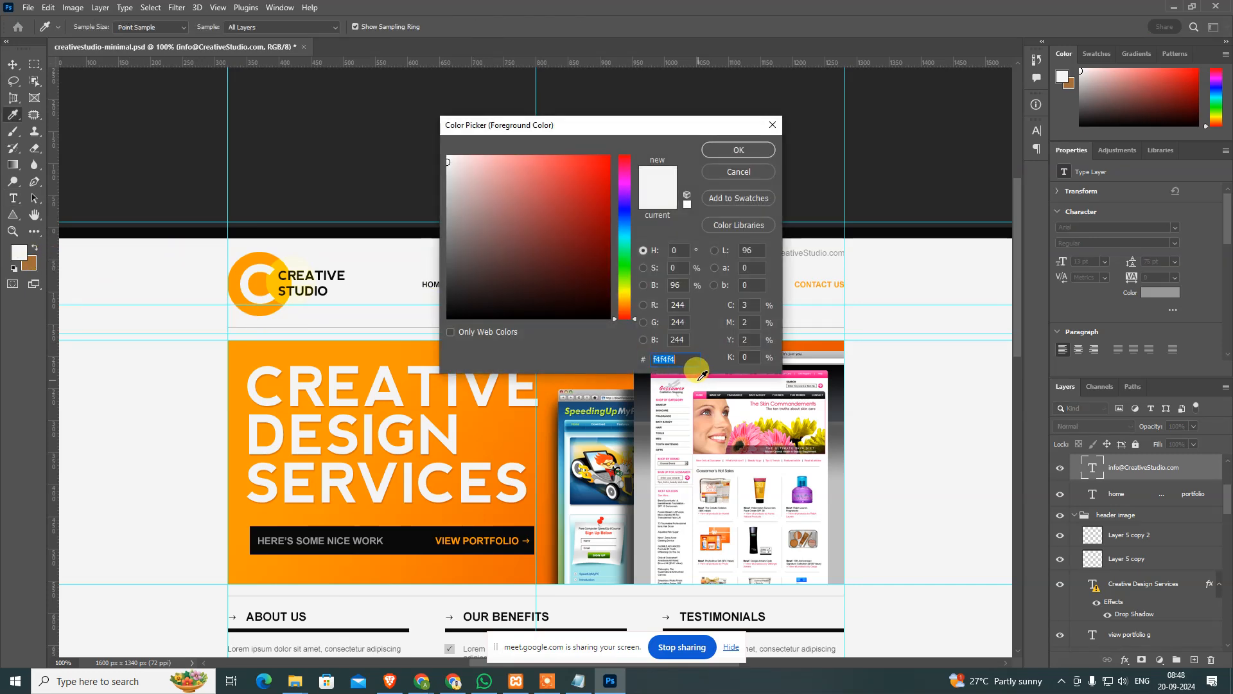
key("alt+Tab")
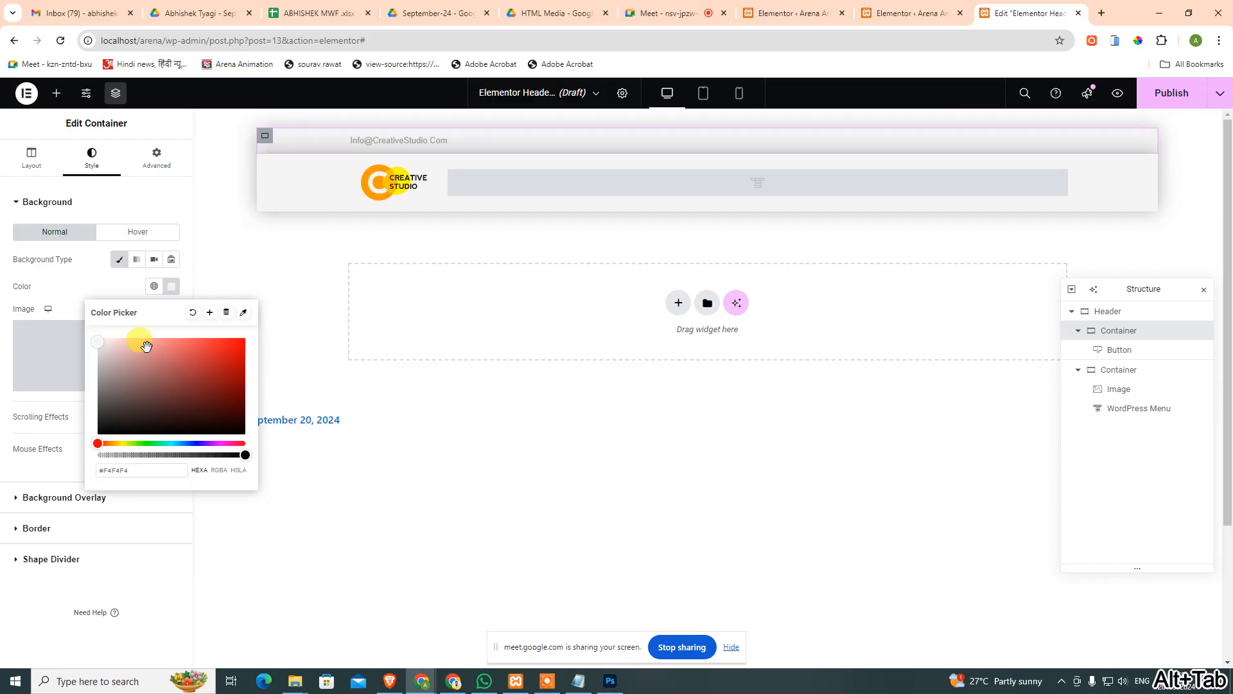
left_click(68, 289)
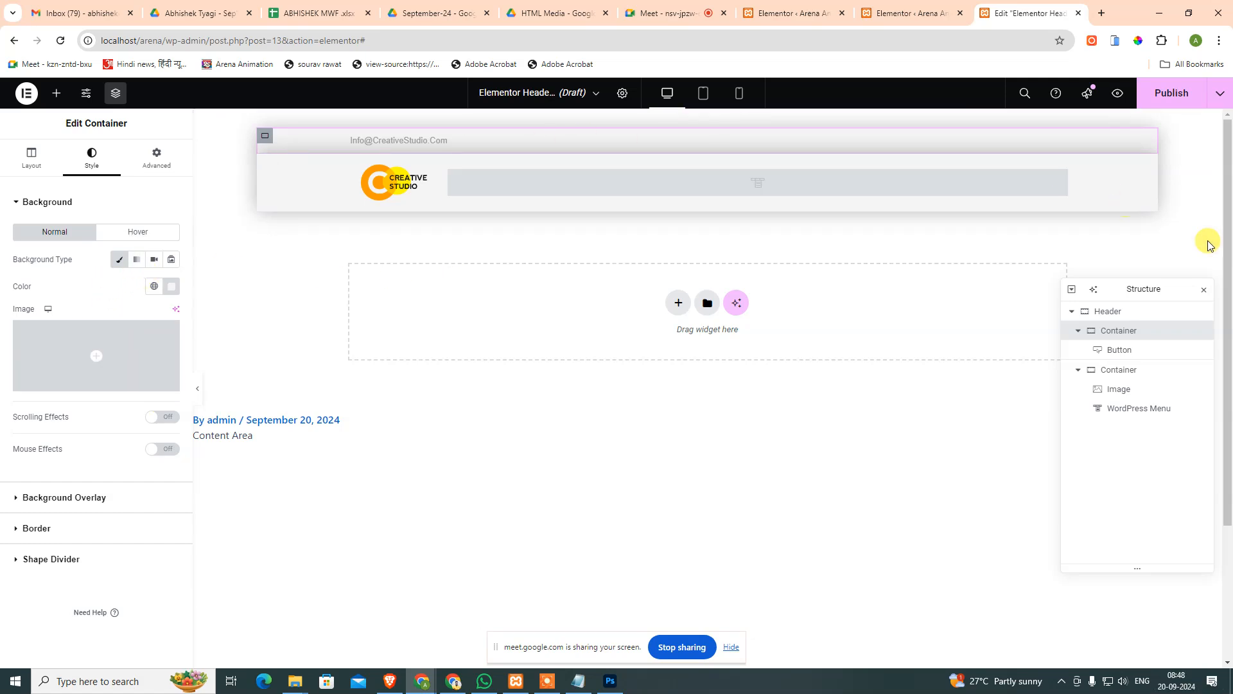
Clear the hover text colour of the e-mail button in the top bar.
mouse_move(135, 350)
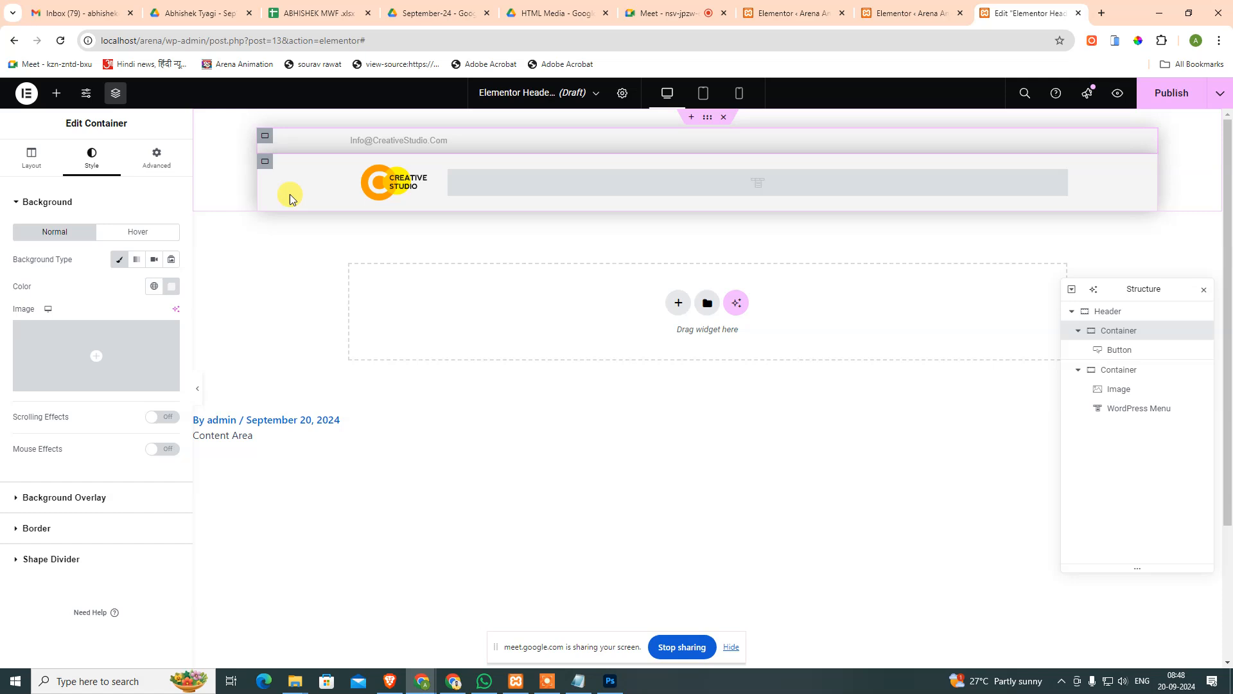
left_click(266, 164)
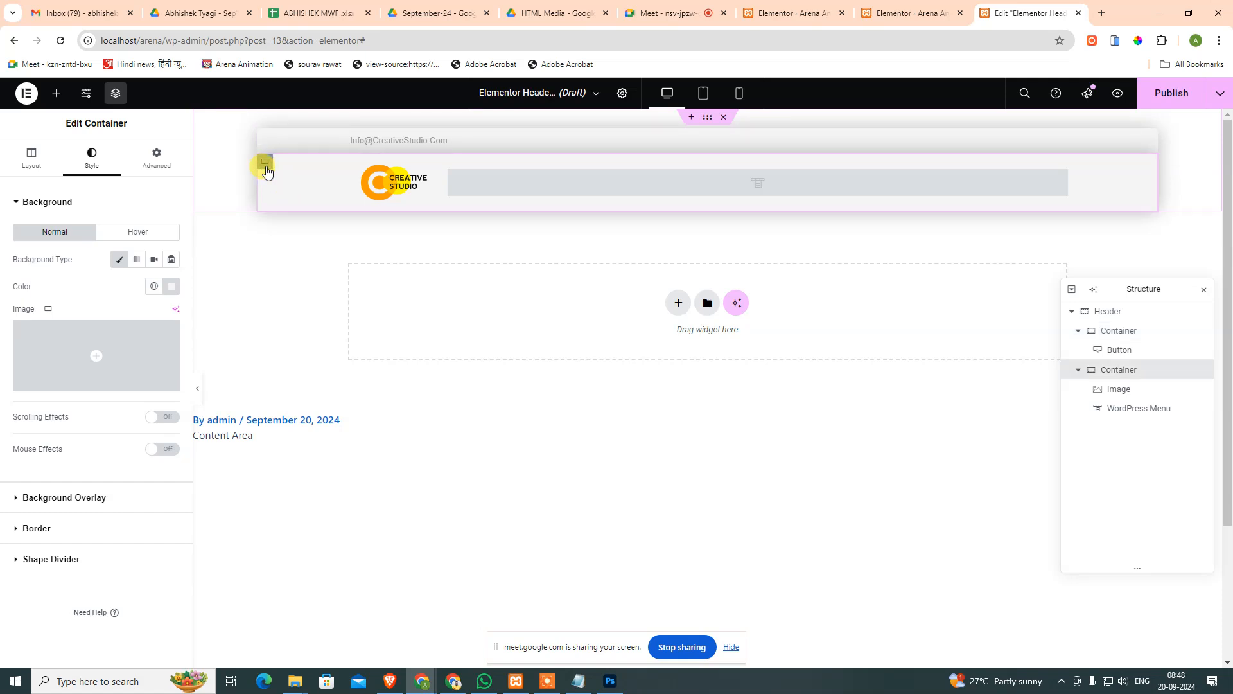
left_click(265, 140)
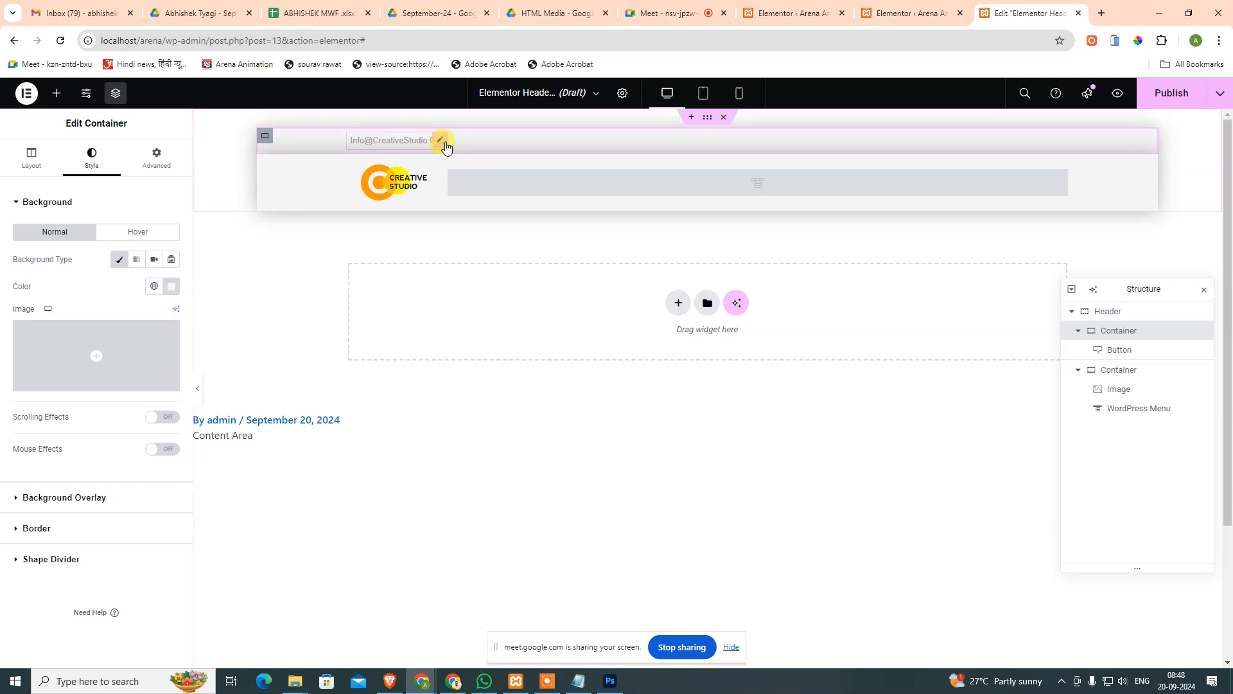
left_click(443, 141)
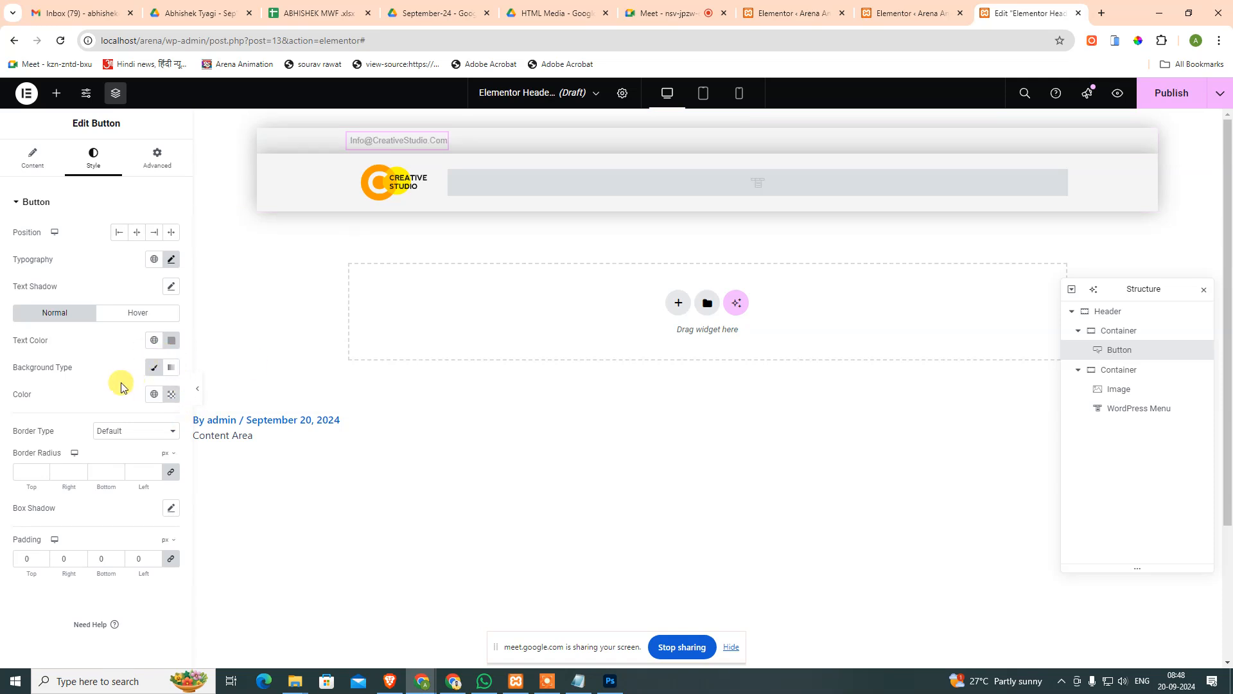
left_click(120, 313)
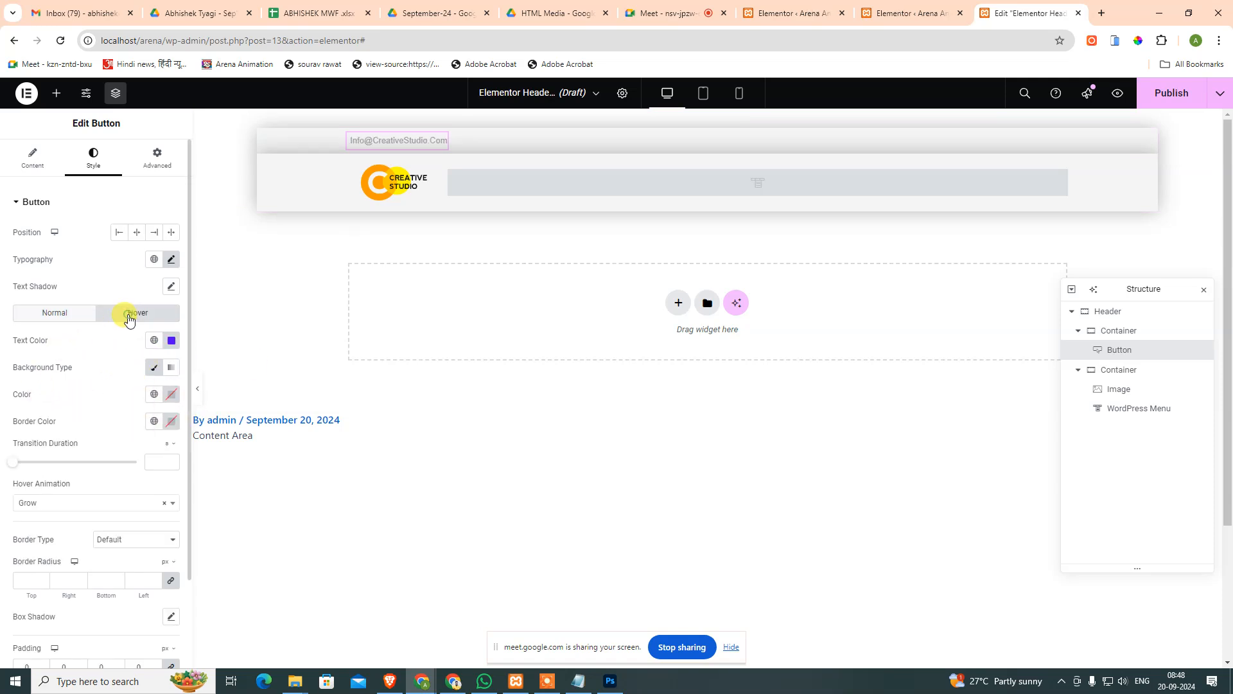
left_click(171, 342)
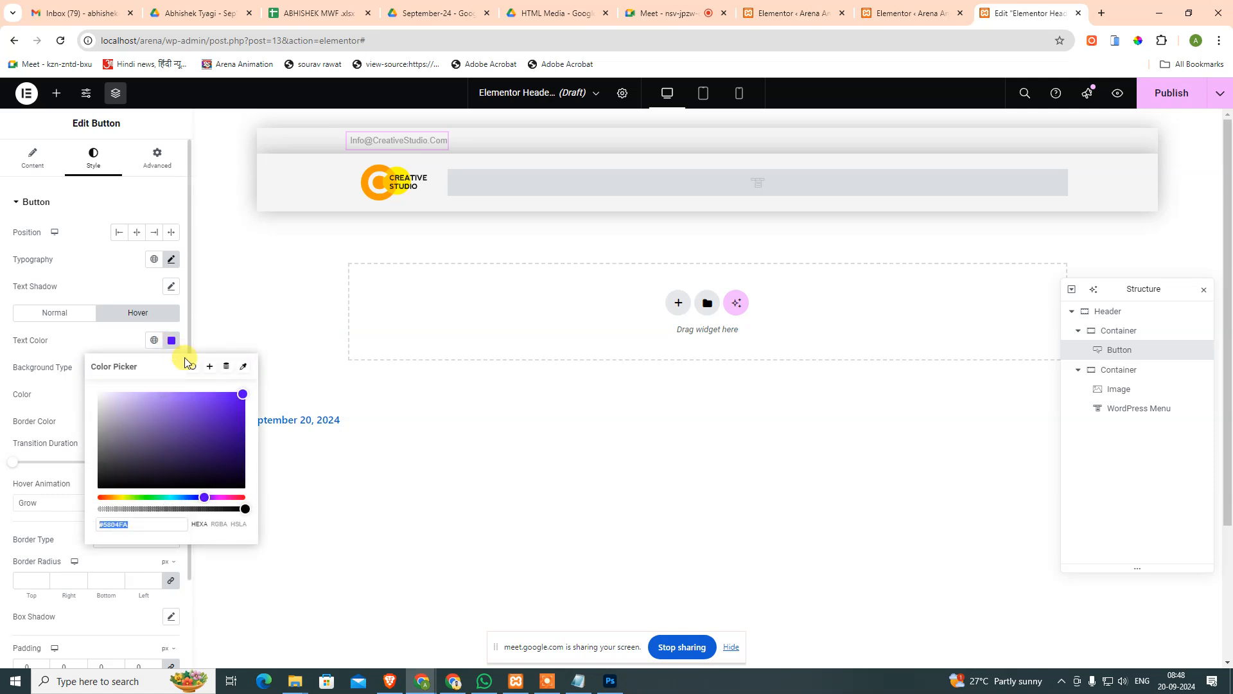
left_click(192, 366)
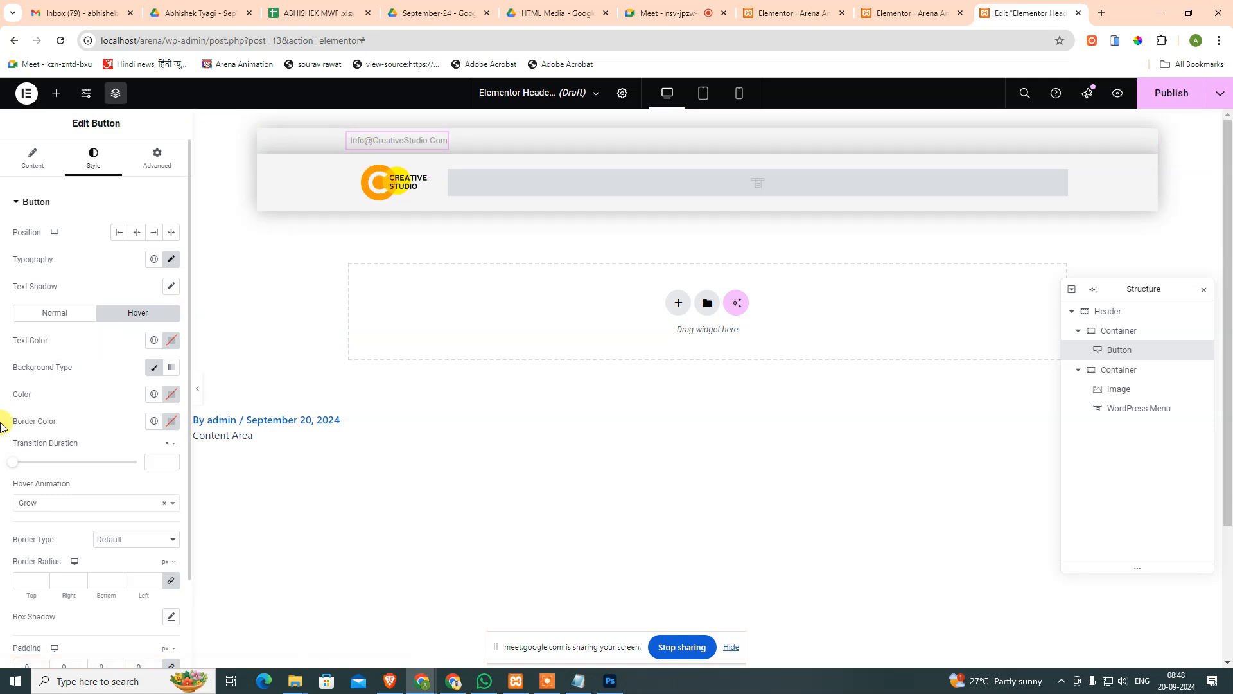
Remove the e-mail button's Grow hover animation and look over its remaining hover style settings.
left_click(108, 505)
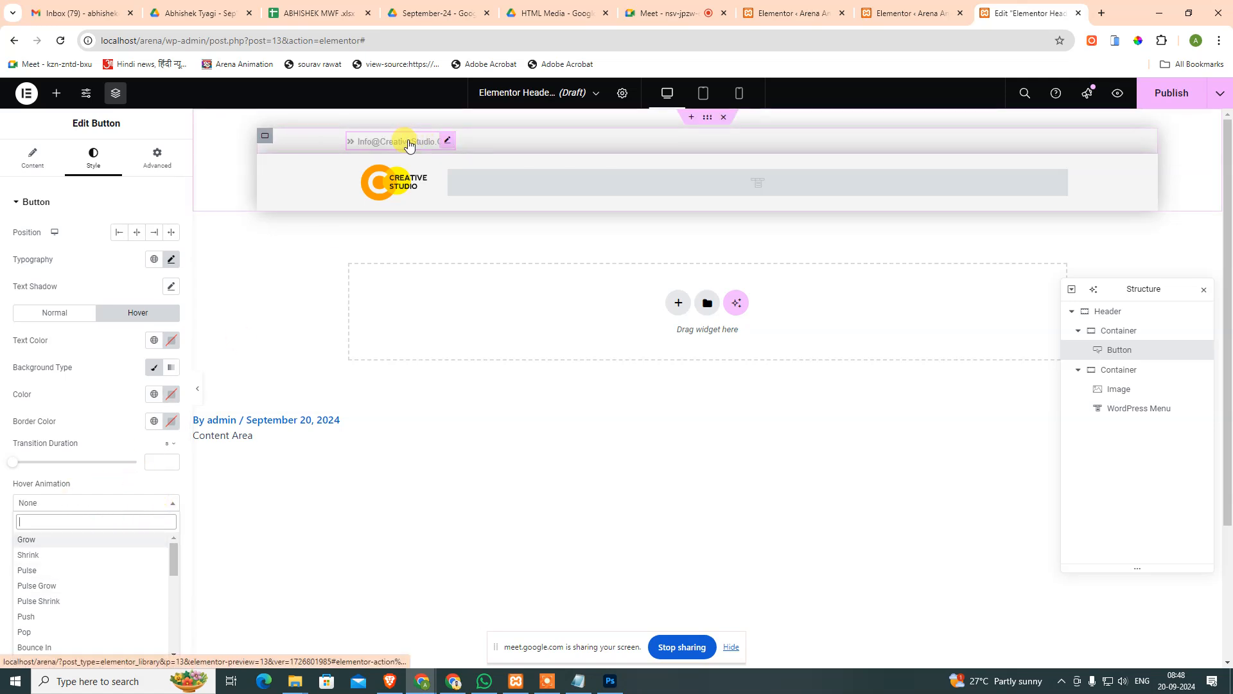
left_click(97, 273)
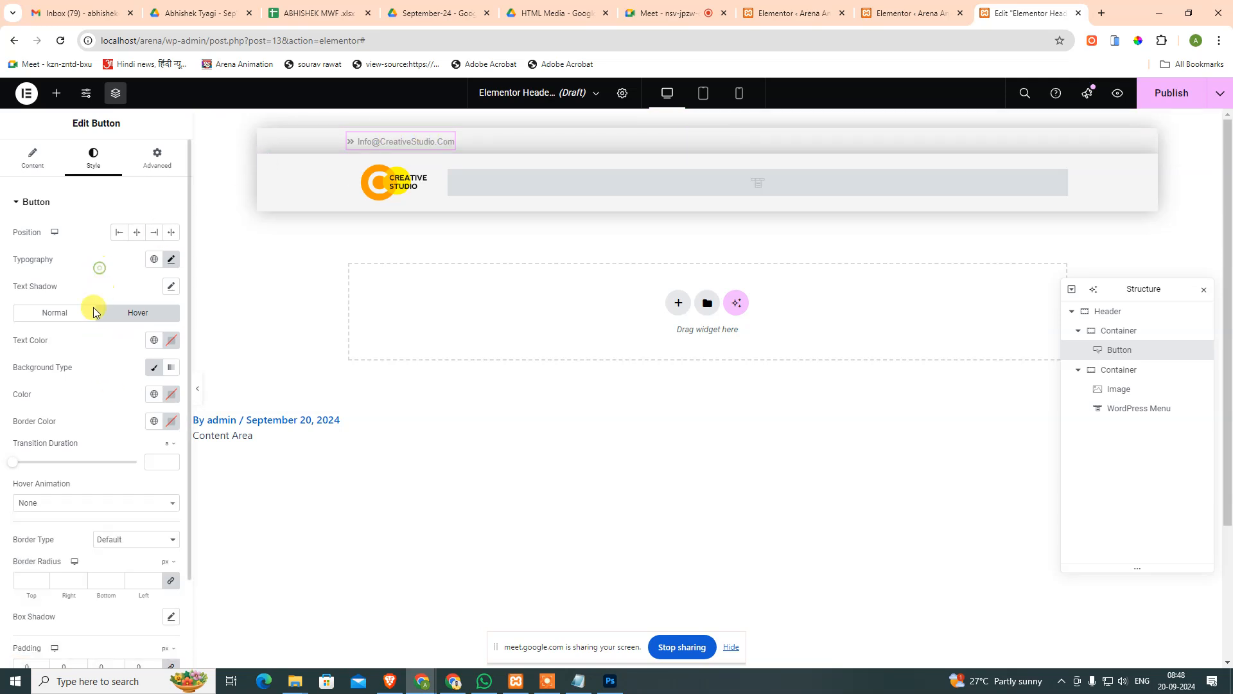
scroll(102, 360, "down", 1)
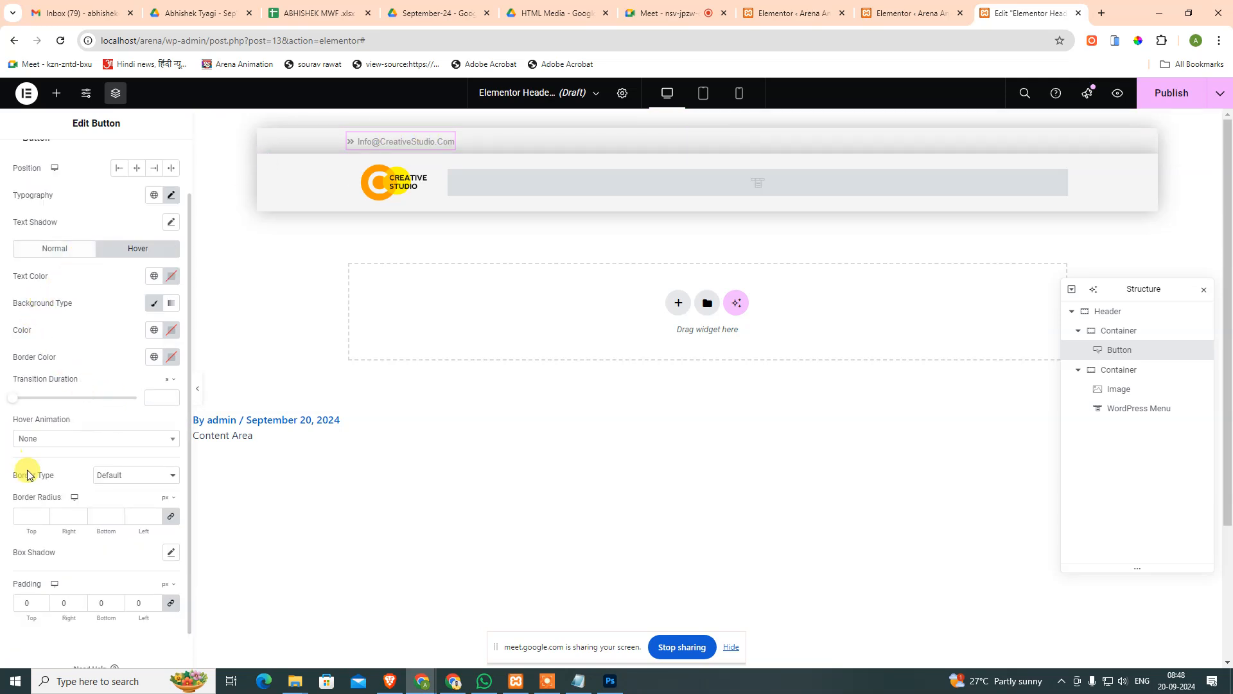
scroll(51, 488, "down", 1)
scroll(95, 500, "up", 2)
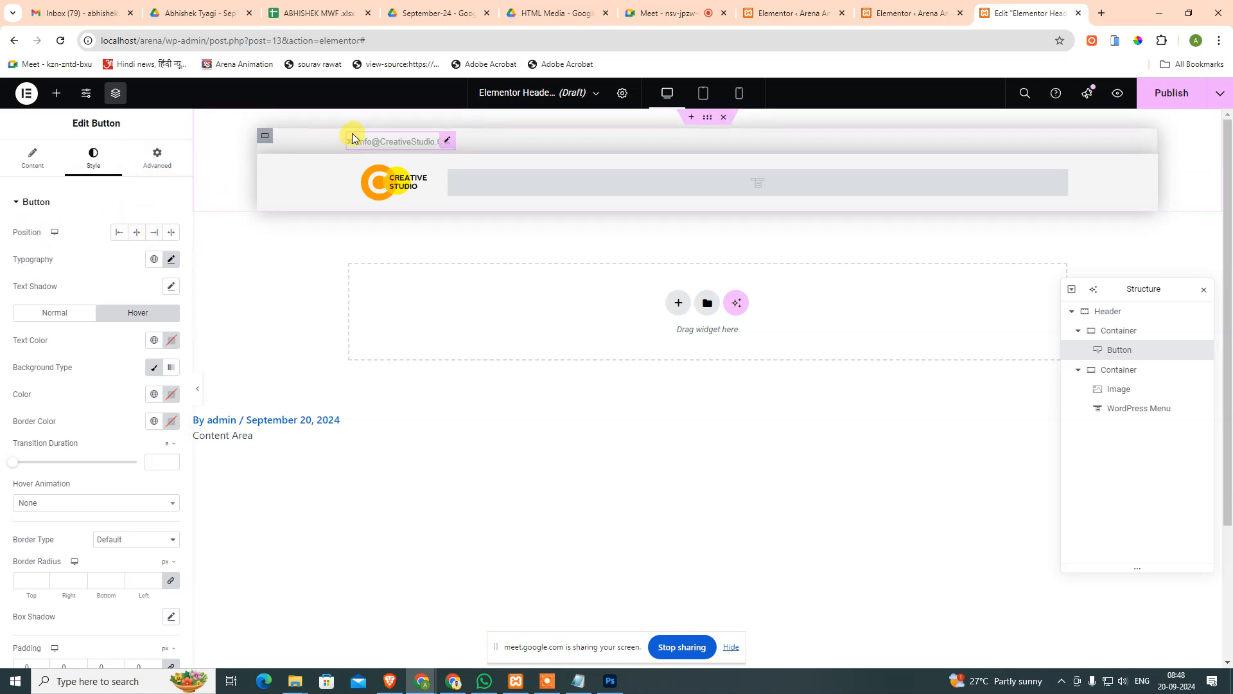
Justify the top bar container's content to the end so the e-mail button sits at its right.
left_click(266, 137)
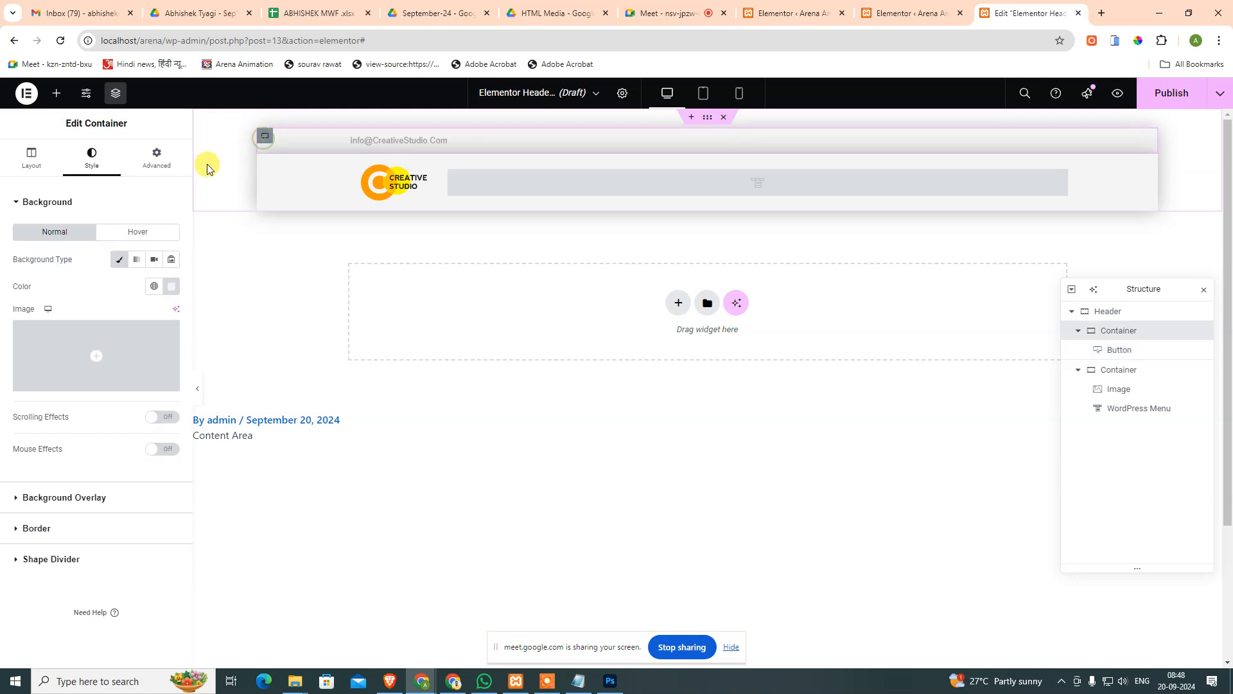
left_click(40, 159)
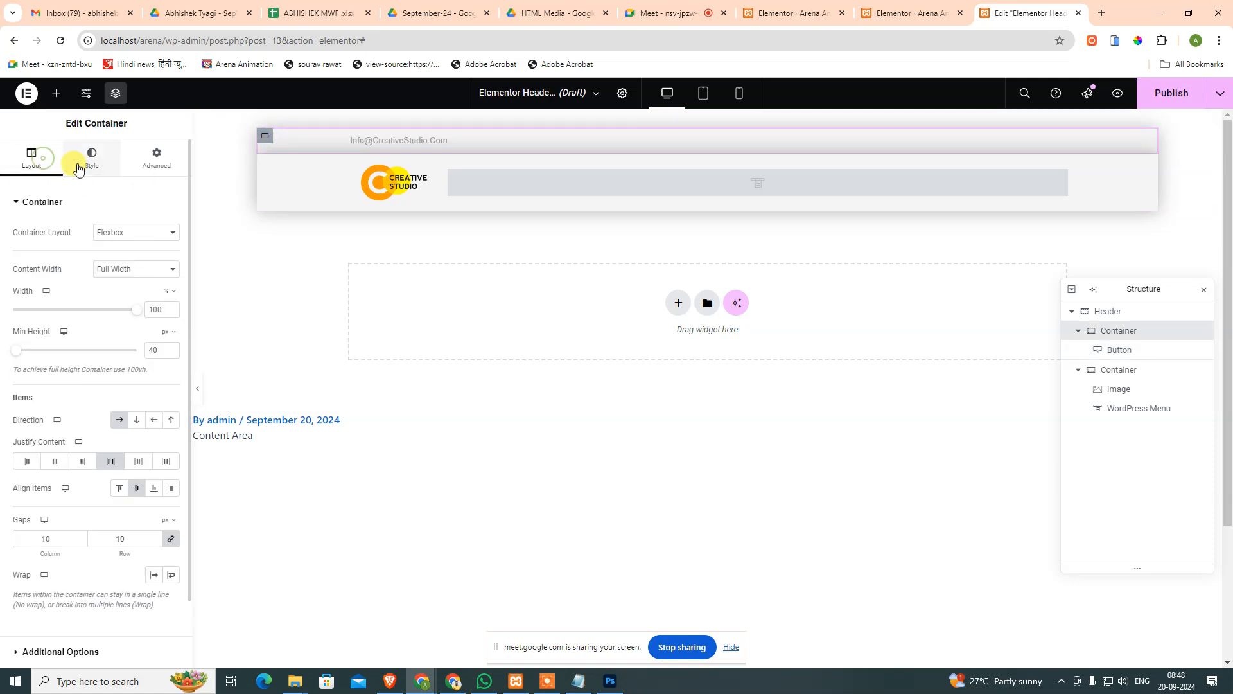
left_click(142, 237)
left_click(145, 238)
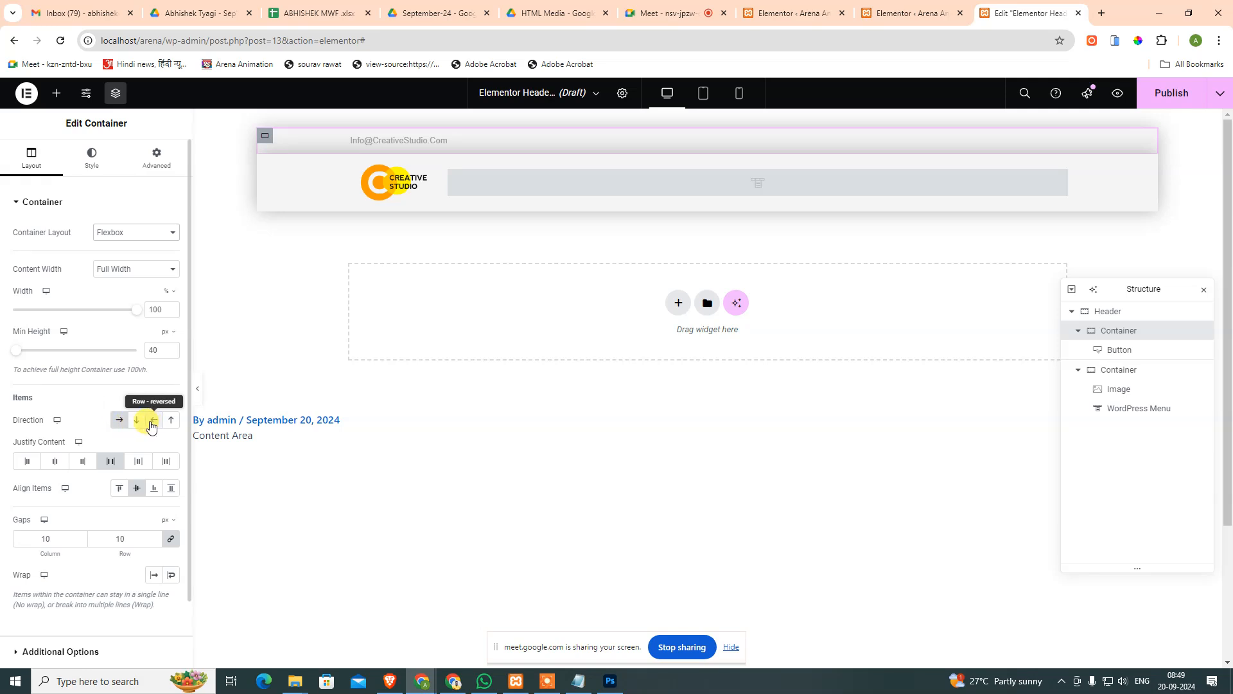
left_click(78, 461)
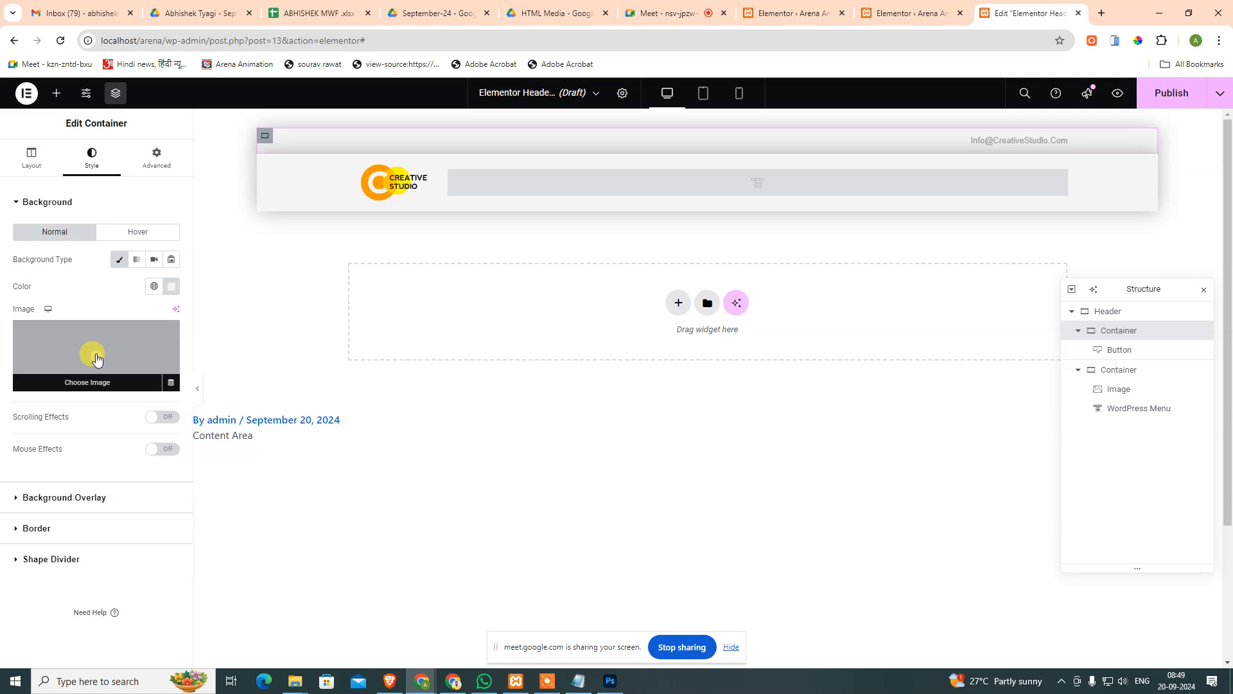
left_click(33, 154)
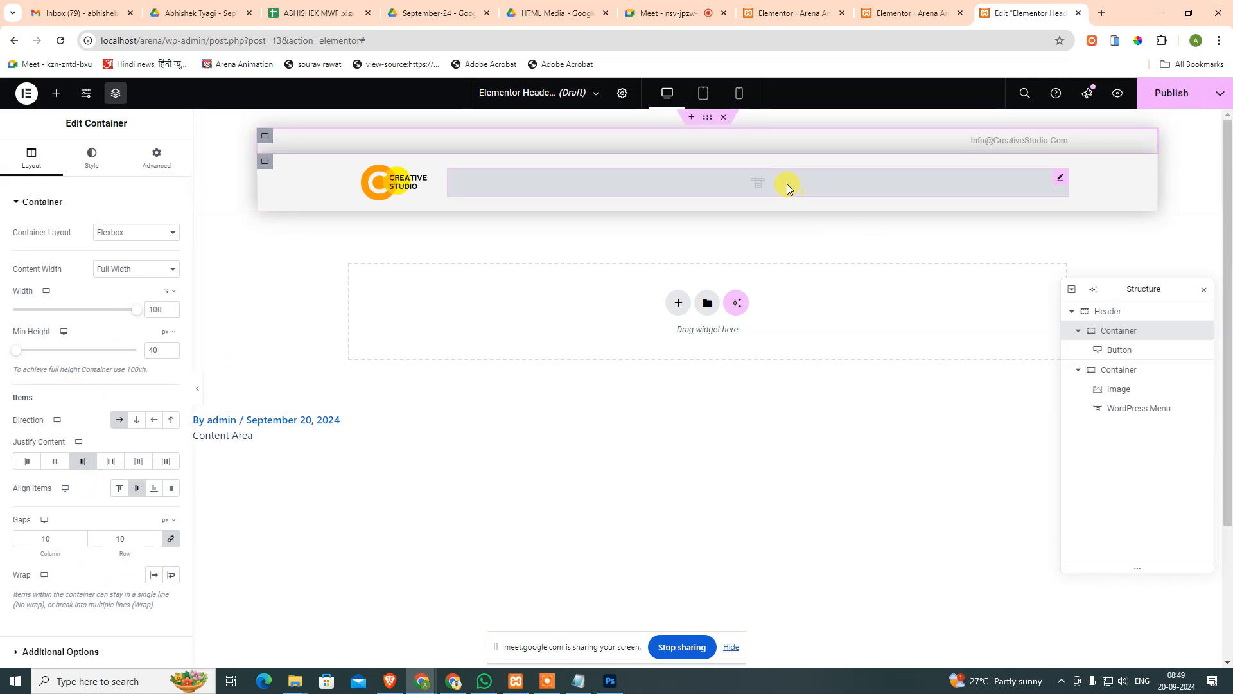
Open the header's WordPress Menu for editing, copy the orange navigation text's colour code in Photoshop, and return to Chrome.
left_click(1063, 180)
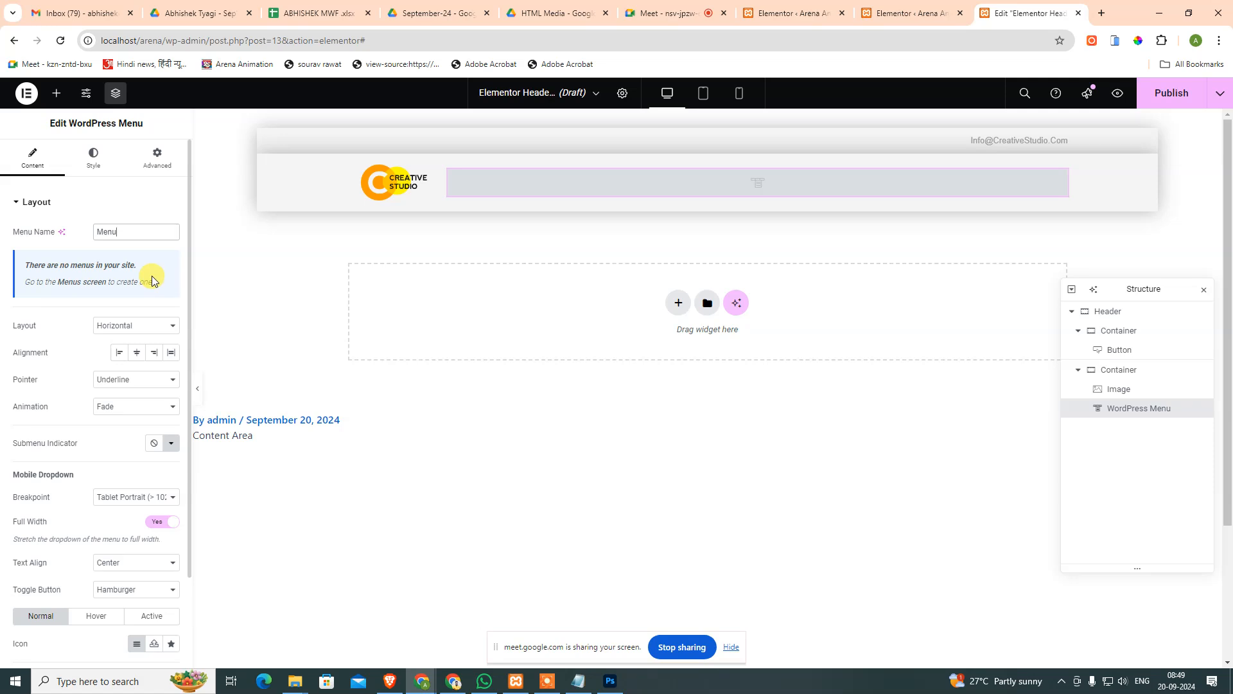
left_click(610, 681)
left_click(738, 172)
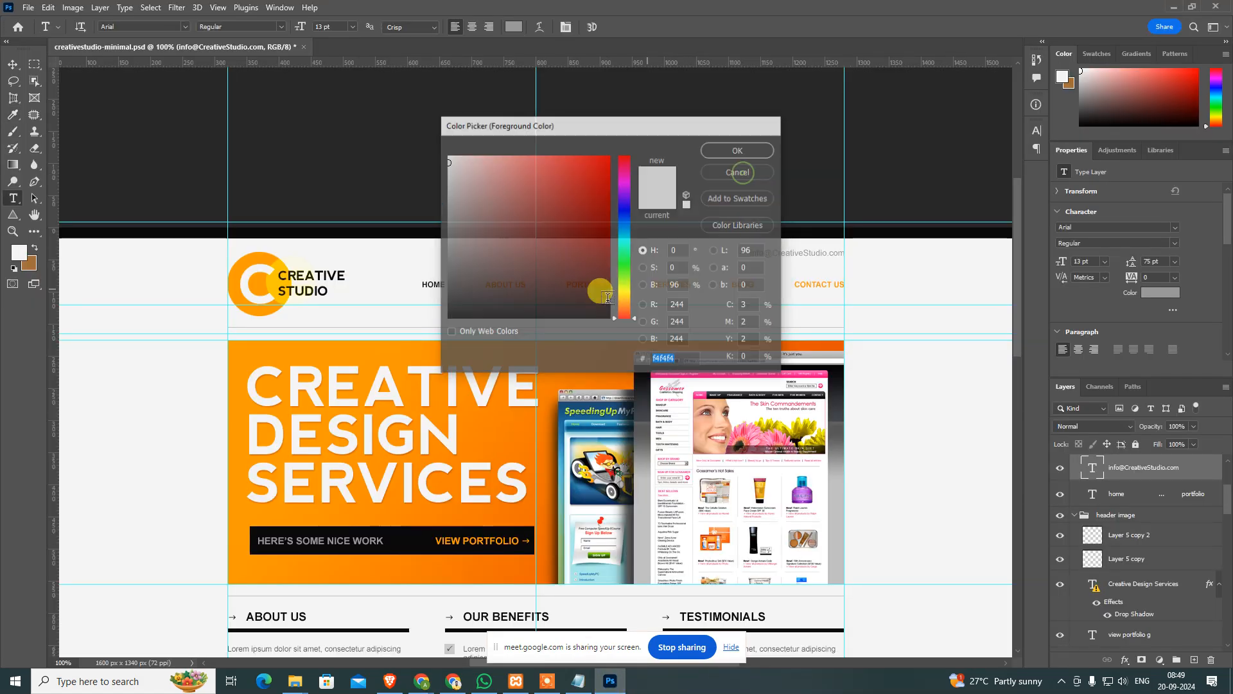
left_click(459, 285)
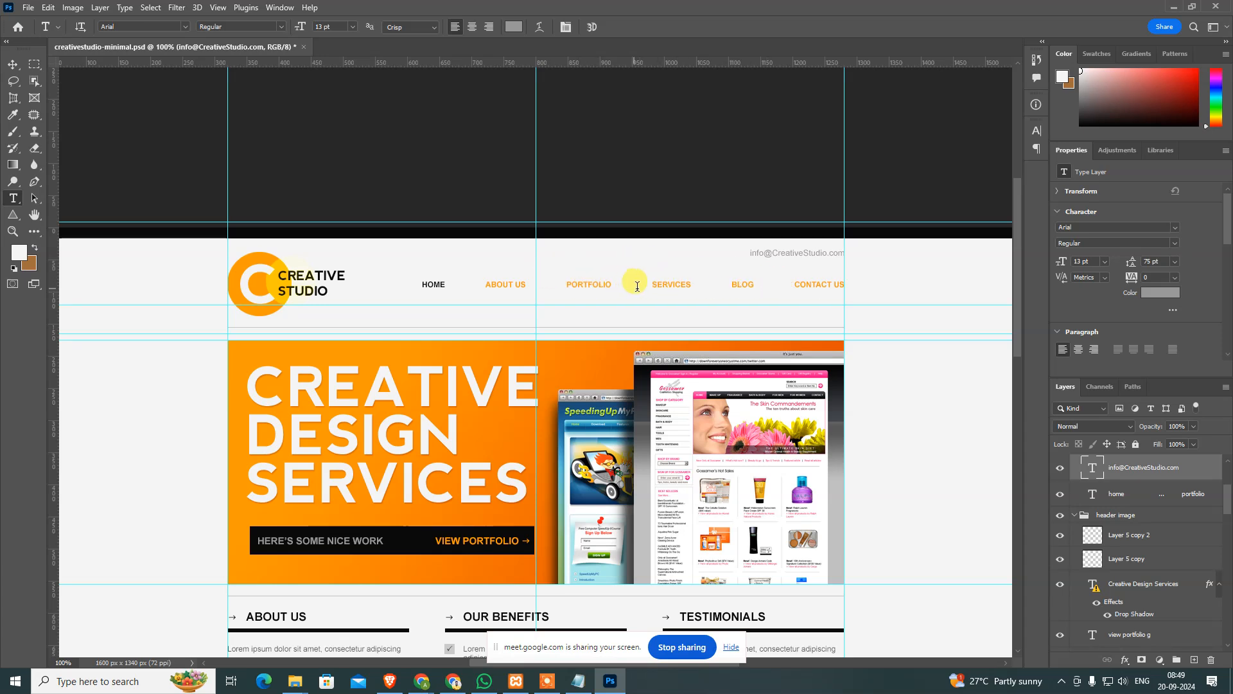
left_click(581, 283)
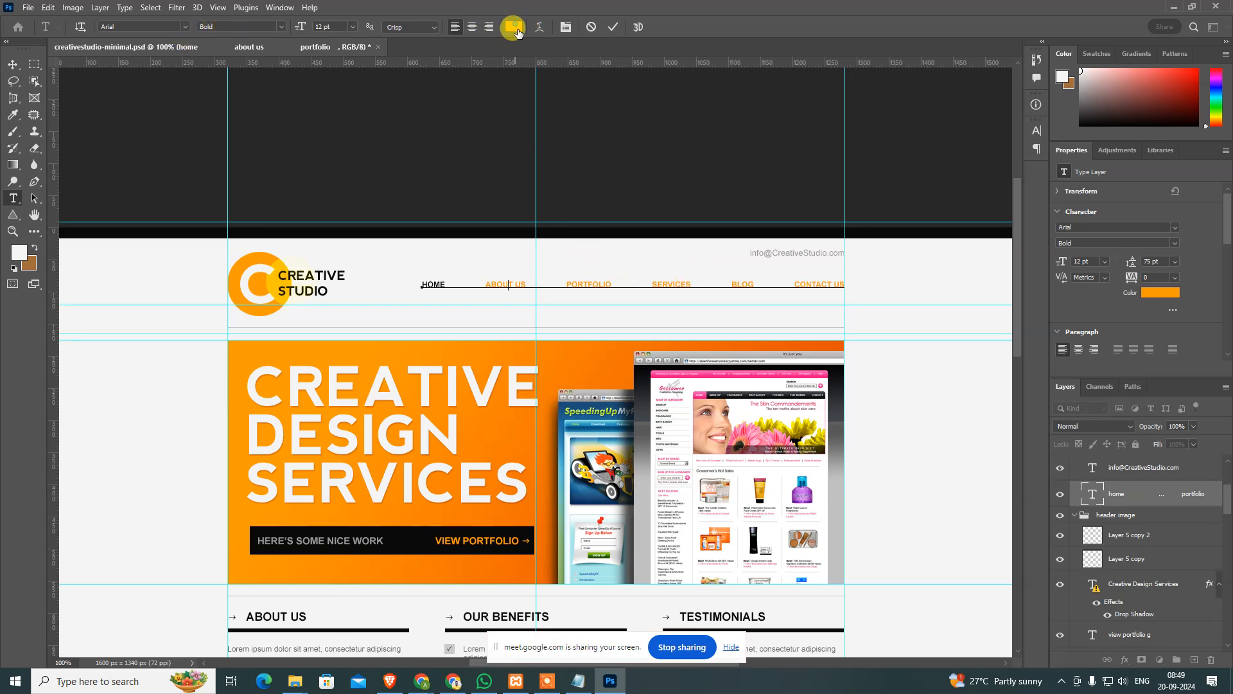
left_click(513, 26)
key("alt+Tab")
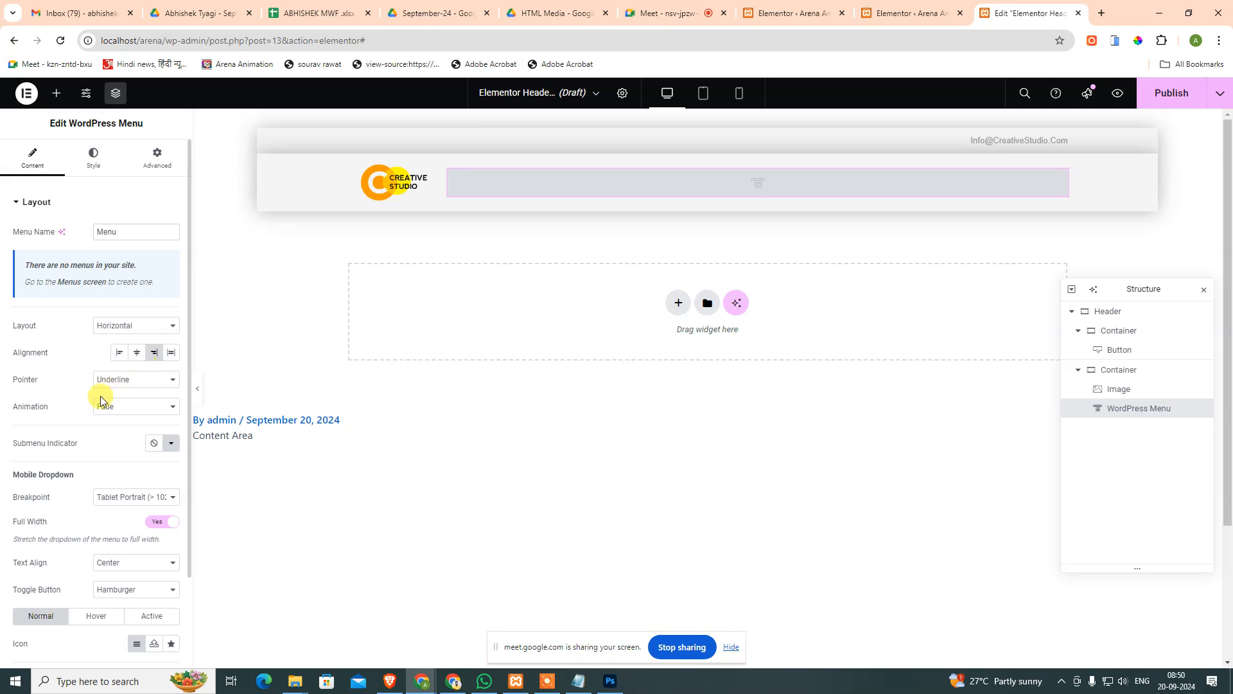
Align the WordPress Menu to the right and set its pointer to None.
left_click(115, 390)
left_click(119, 394)
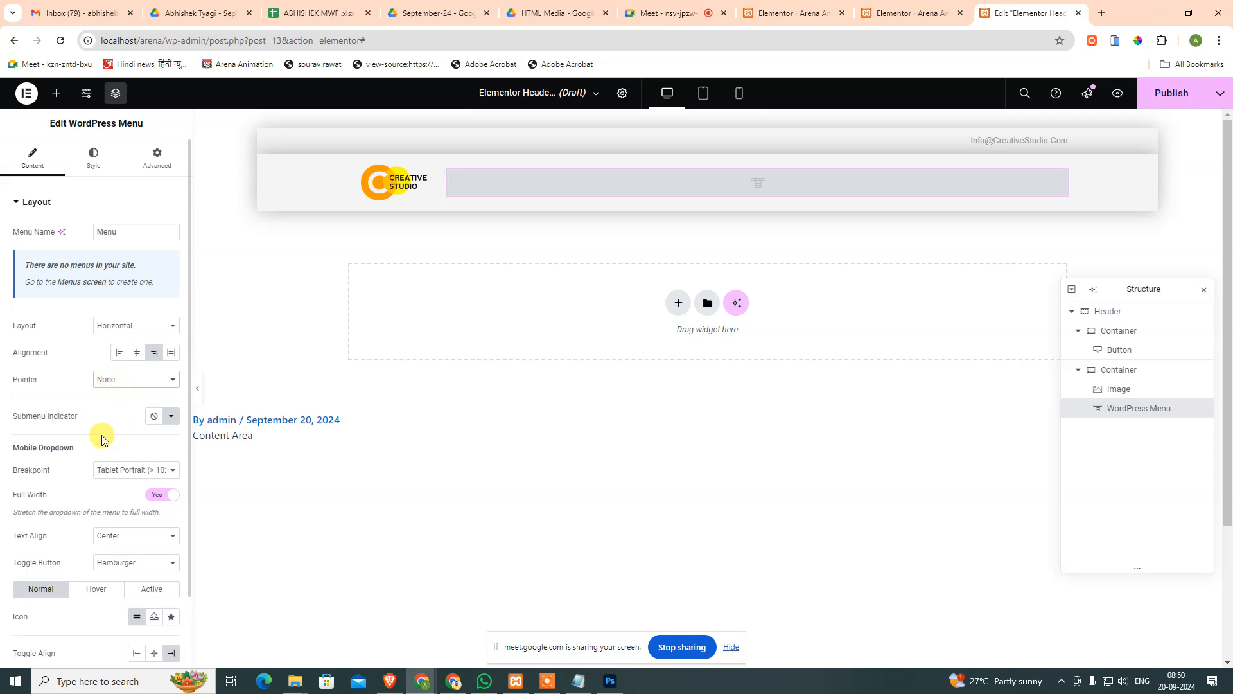
scroll(138, 436, "down", 1)
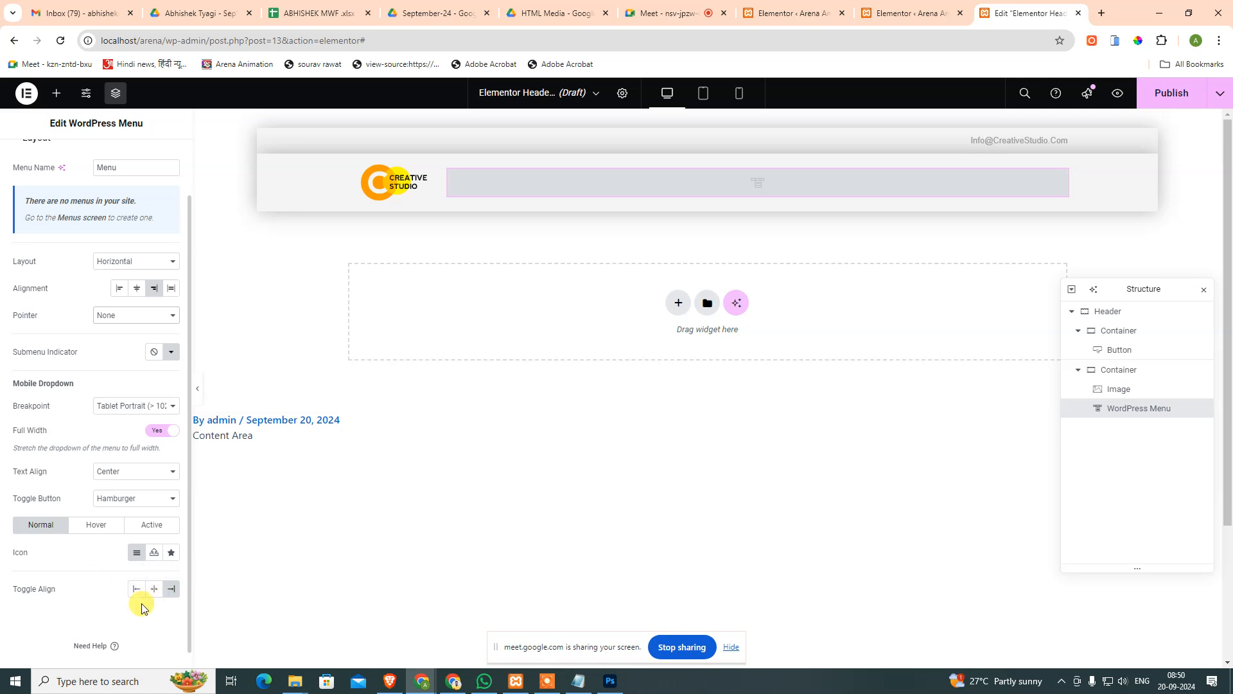
scroll(105, 226, "up", 1)
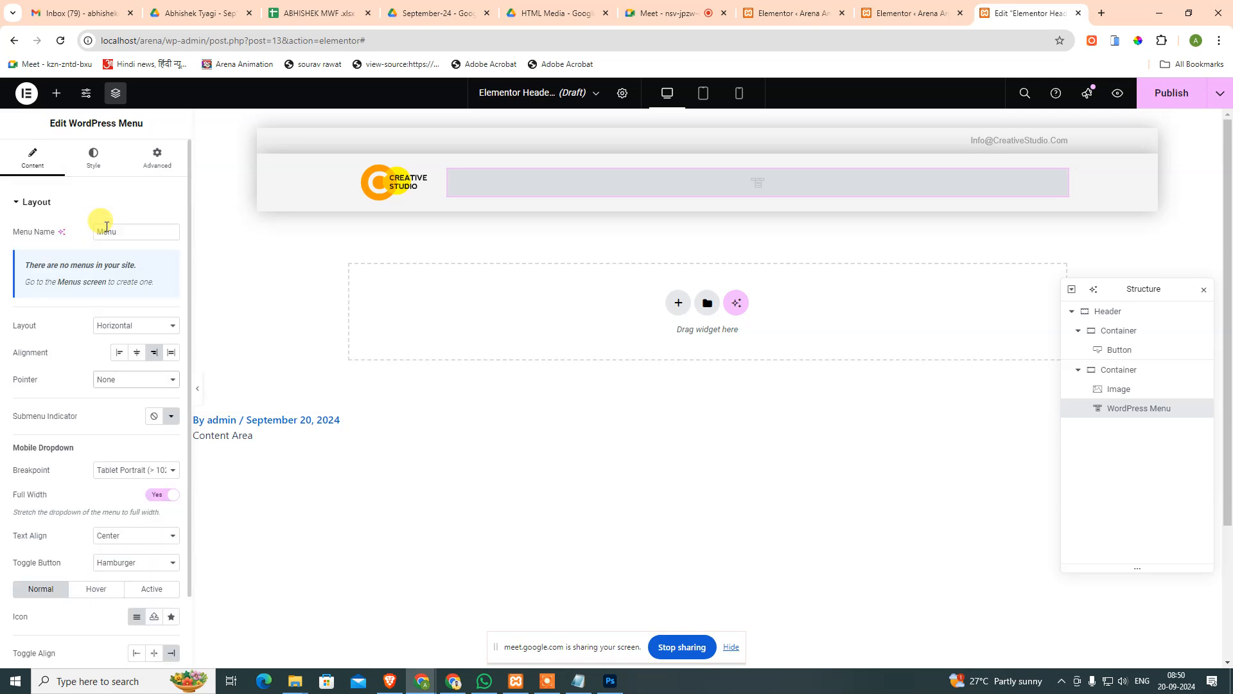
Set the main menu's font family to Arial in its typography settings.
left_click(93, 157)
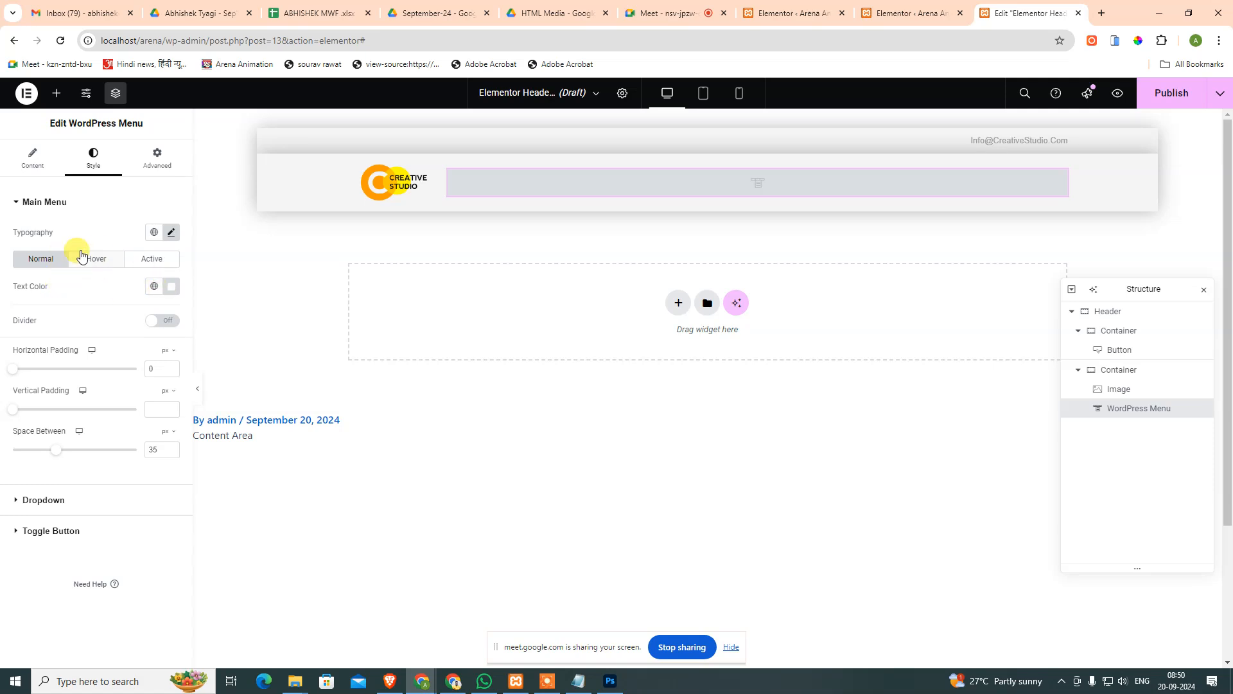
left_click(172, 233)
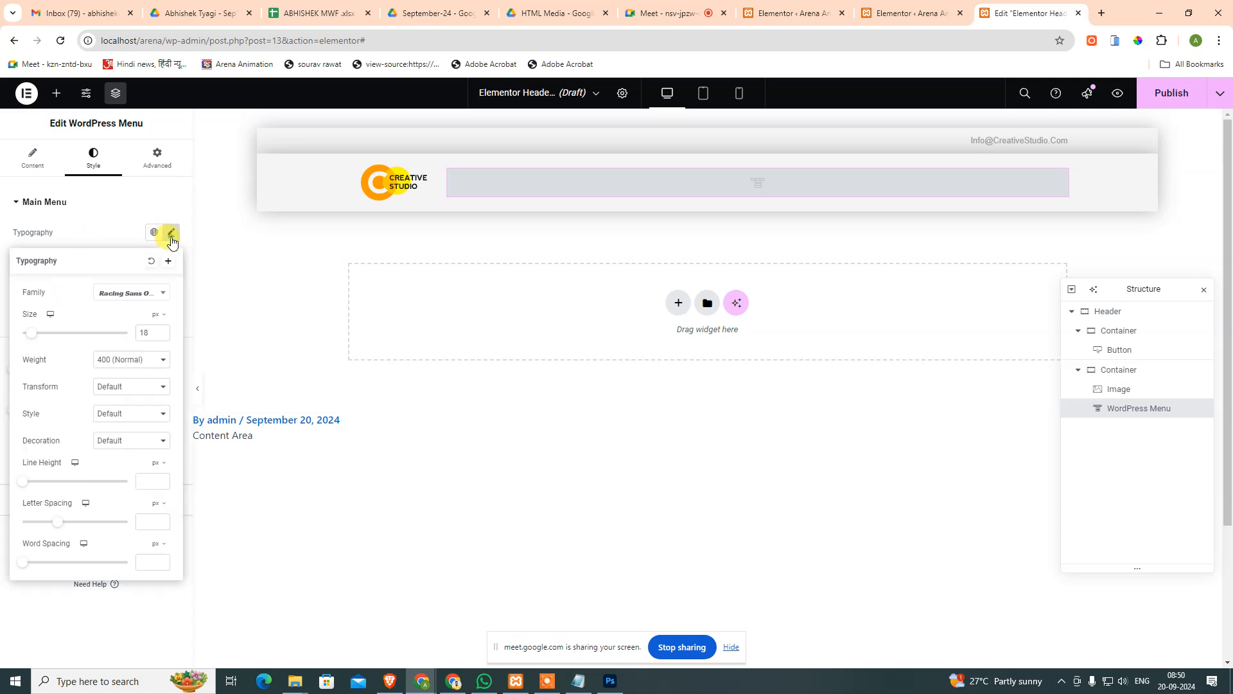
left_click(123, 295)
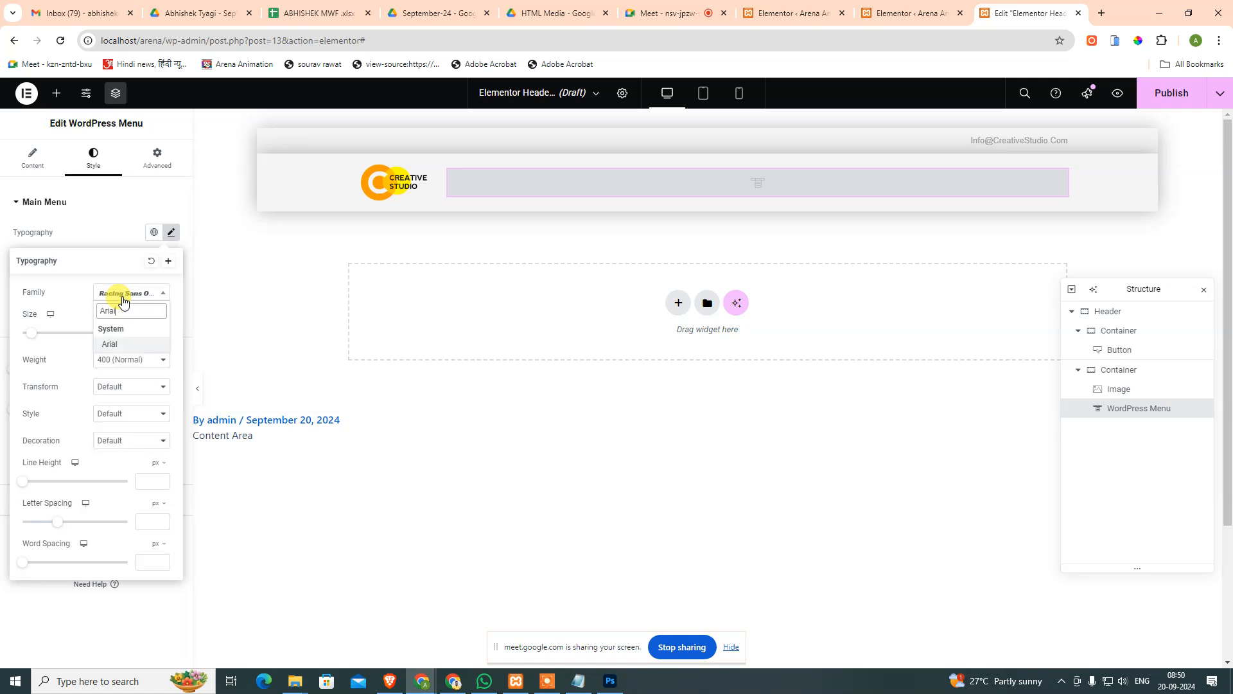
left_click(124, 300)
left_click(123, 301)
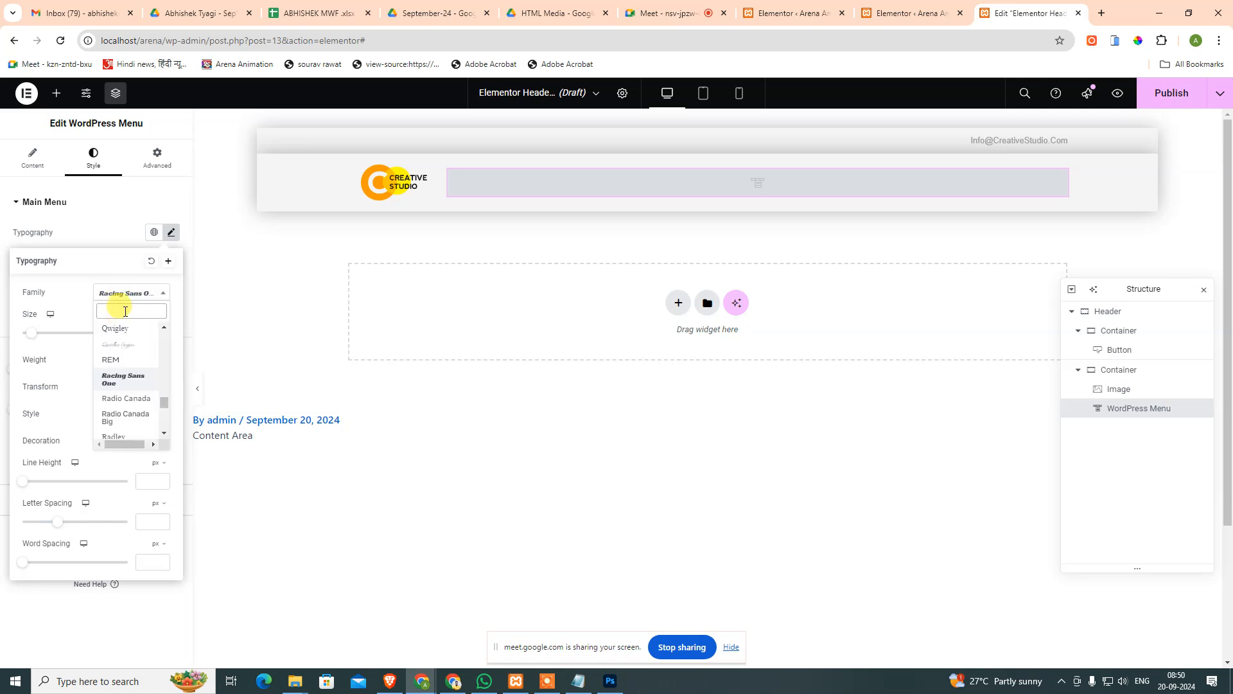
type("Ar")
left_click(122, 346)
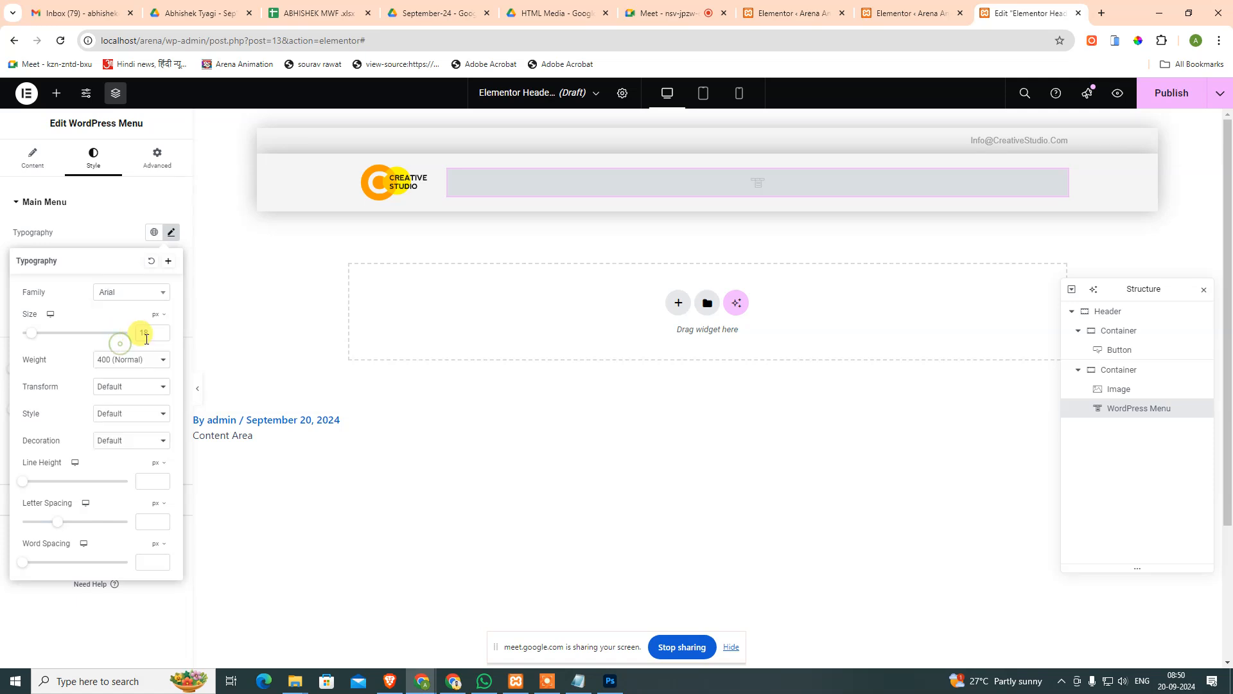
Set the main menu's font size to 12 px and its weight to 700 (Bold).
left_click_drag(110, 334, 95, 334)
type("12")
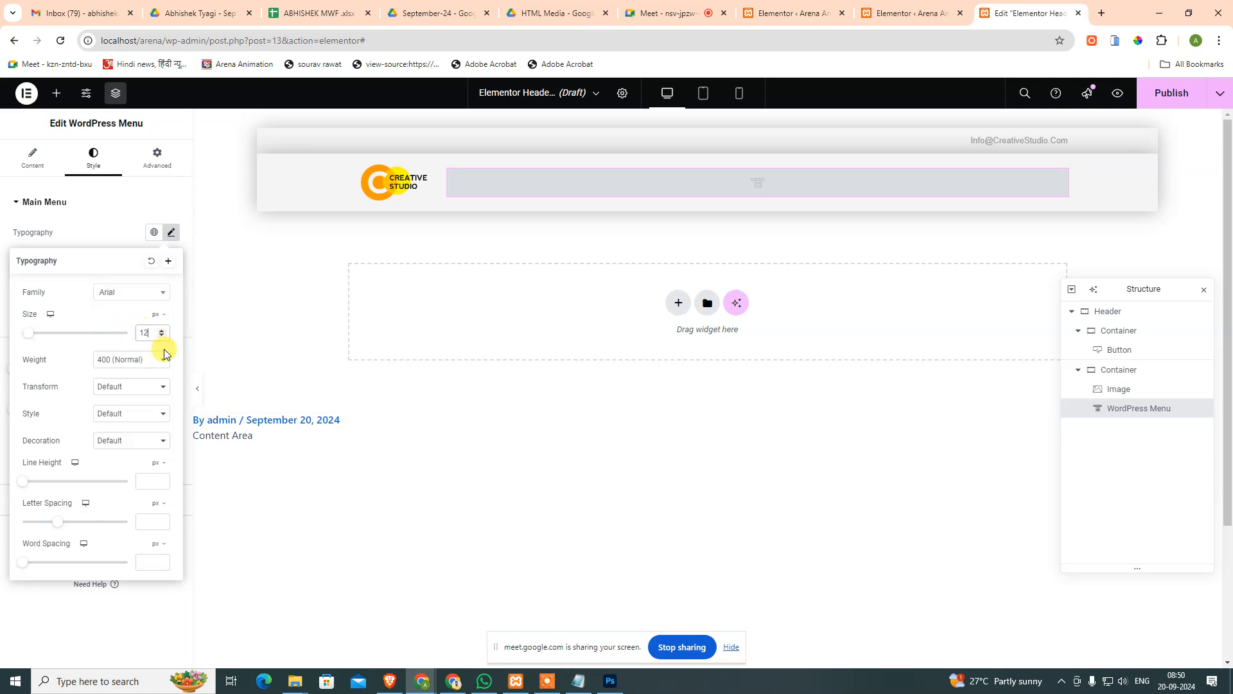
left_click(119, 364)
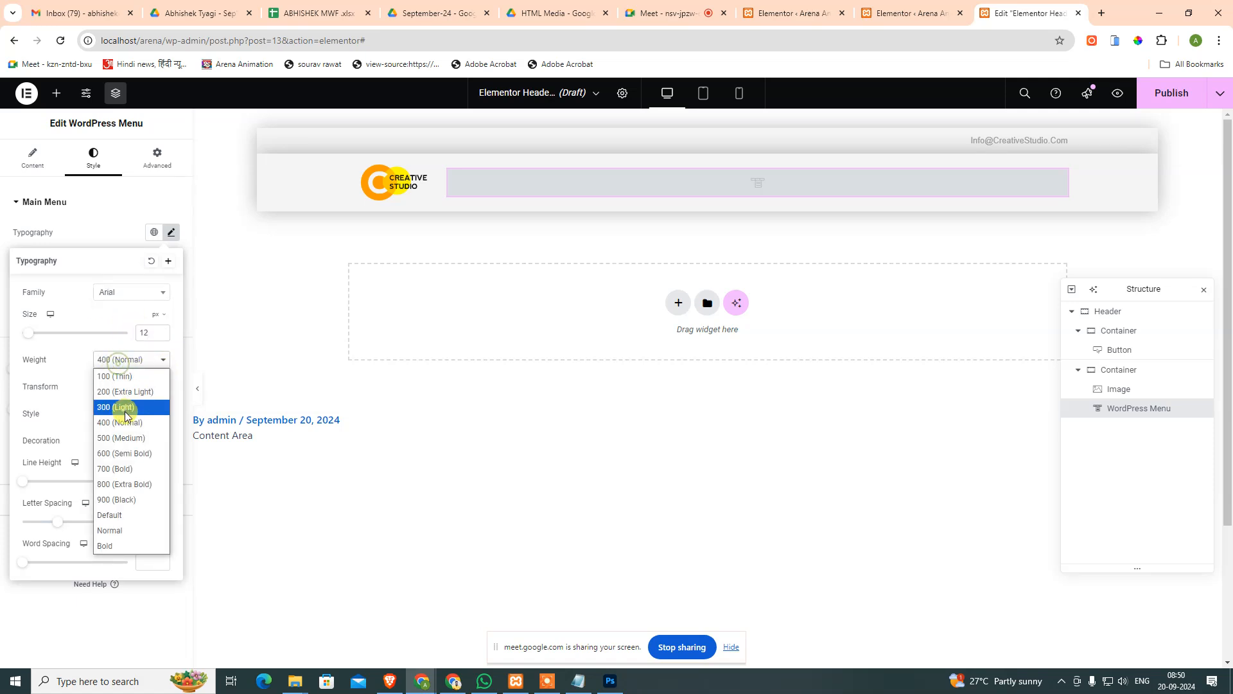
left_click(130, 470)
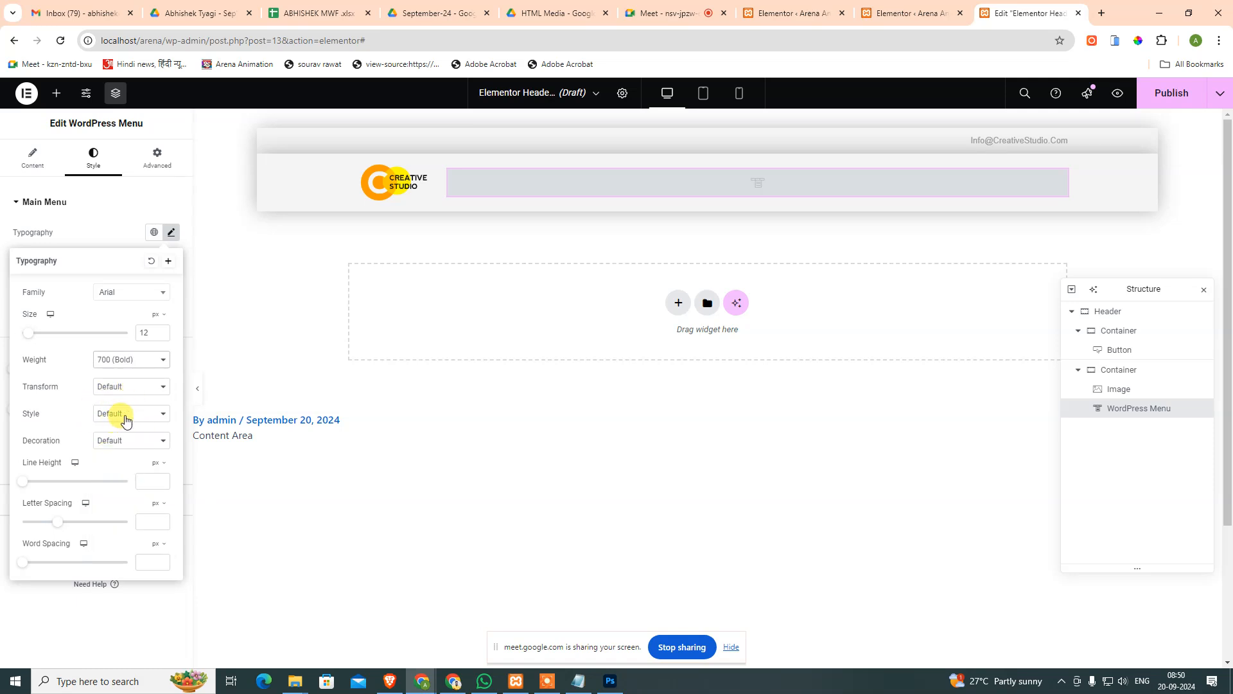
Look through the main menu's text transform and style options, and set its text decoration to None.
left_click(125, 416)
left_click(124, 414)
left_click(128, 389)
left_click(132, 388)
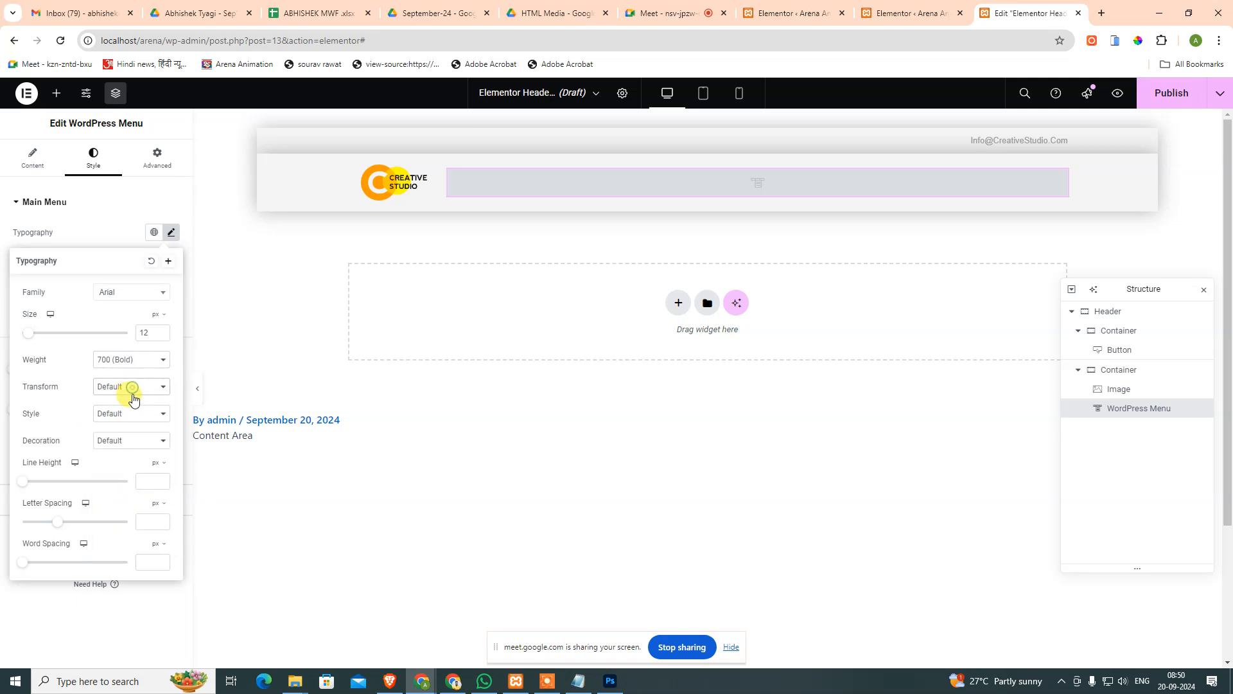
left_click(125, 414)
left_click(125, 413)
left_click(133, 441)
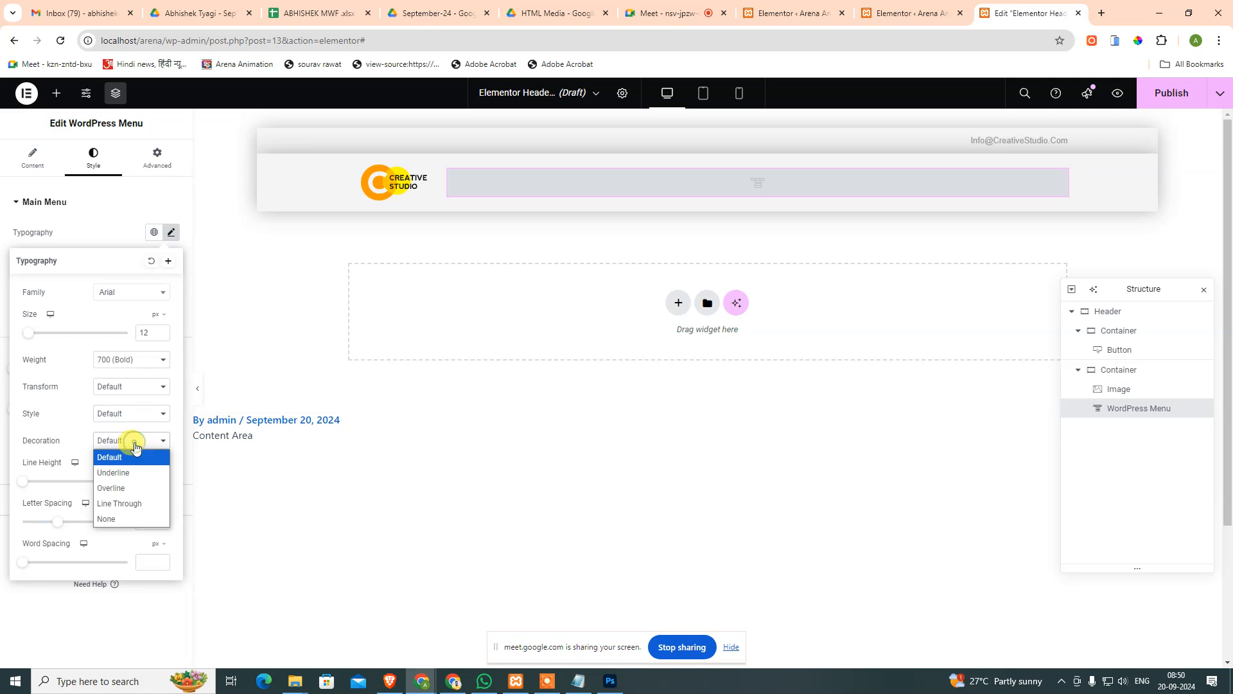
left_click(135, 448)
left_click(135, 447)
left_click(116, 517)
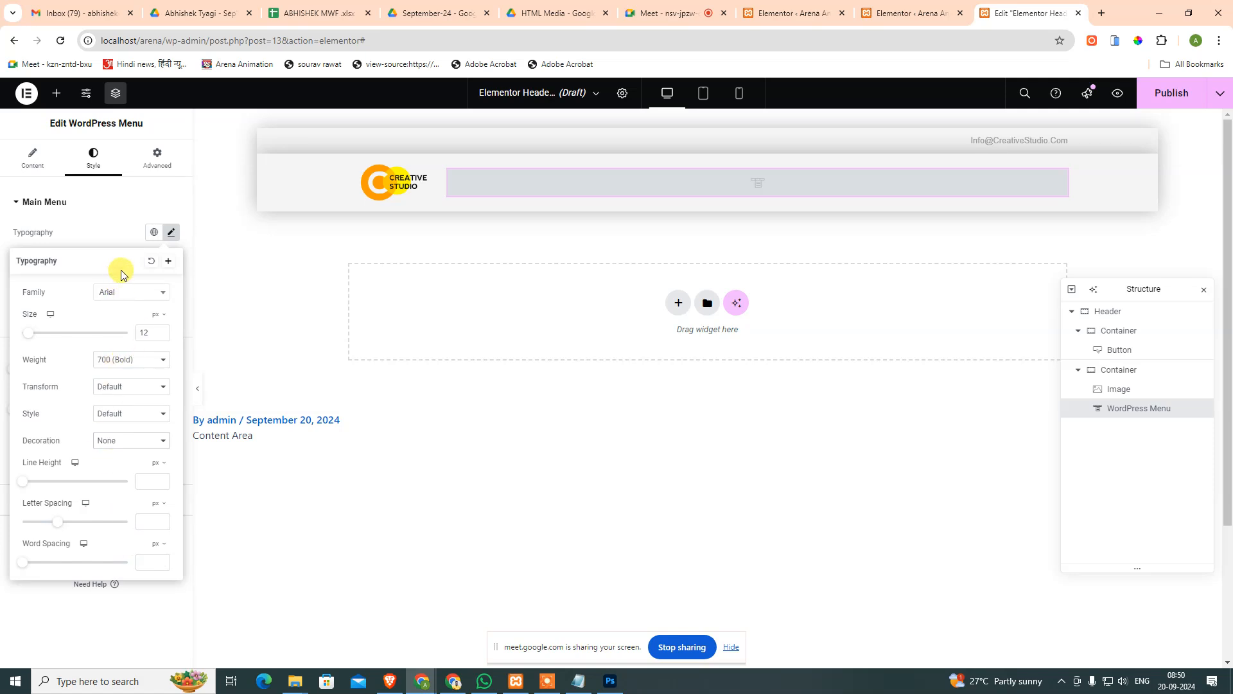
left_click(110, 235)
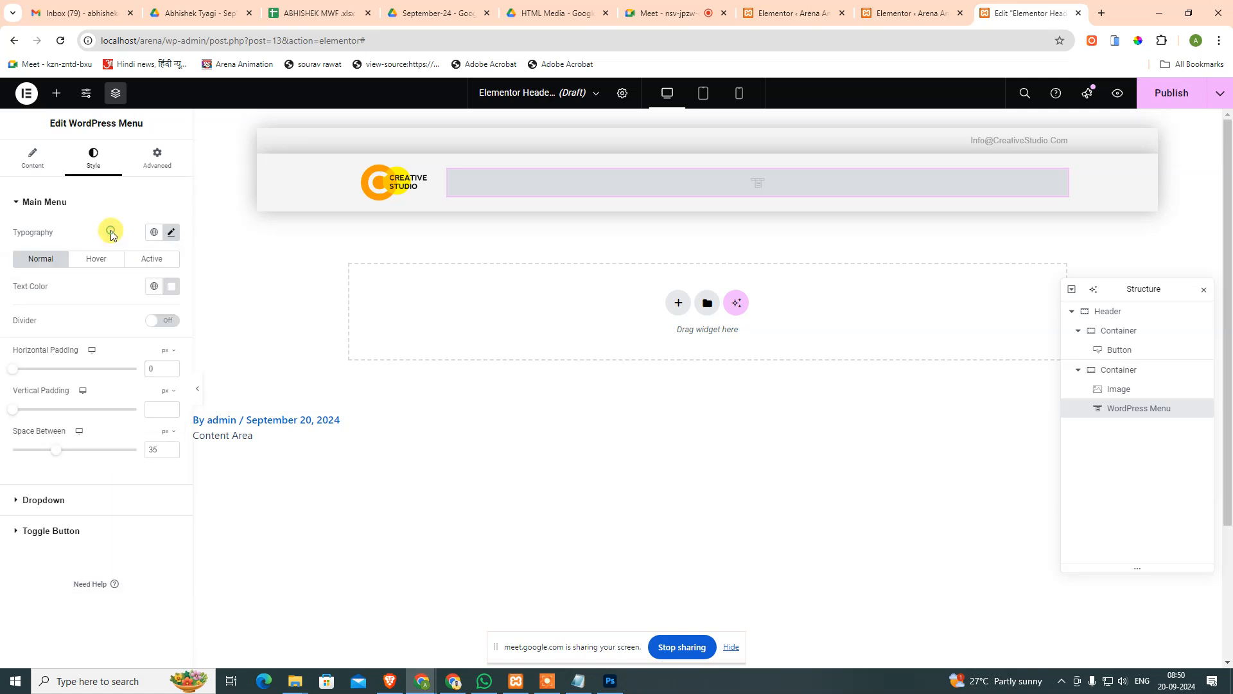
Paste the copied orange colour code as the main menu's normal text colour.
left_click(171, 287)
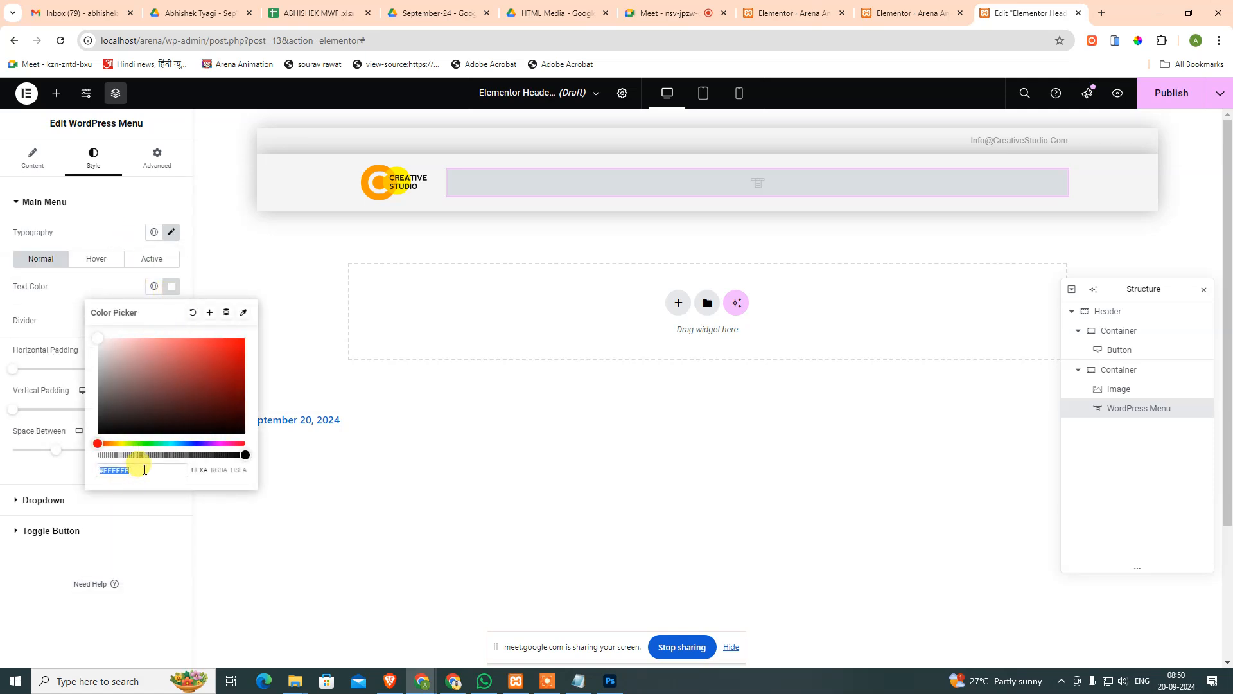
key("ctrl+v")
left_click(71, 291)
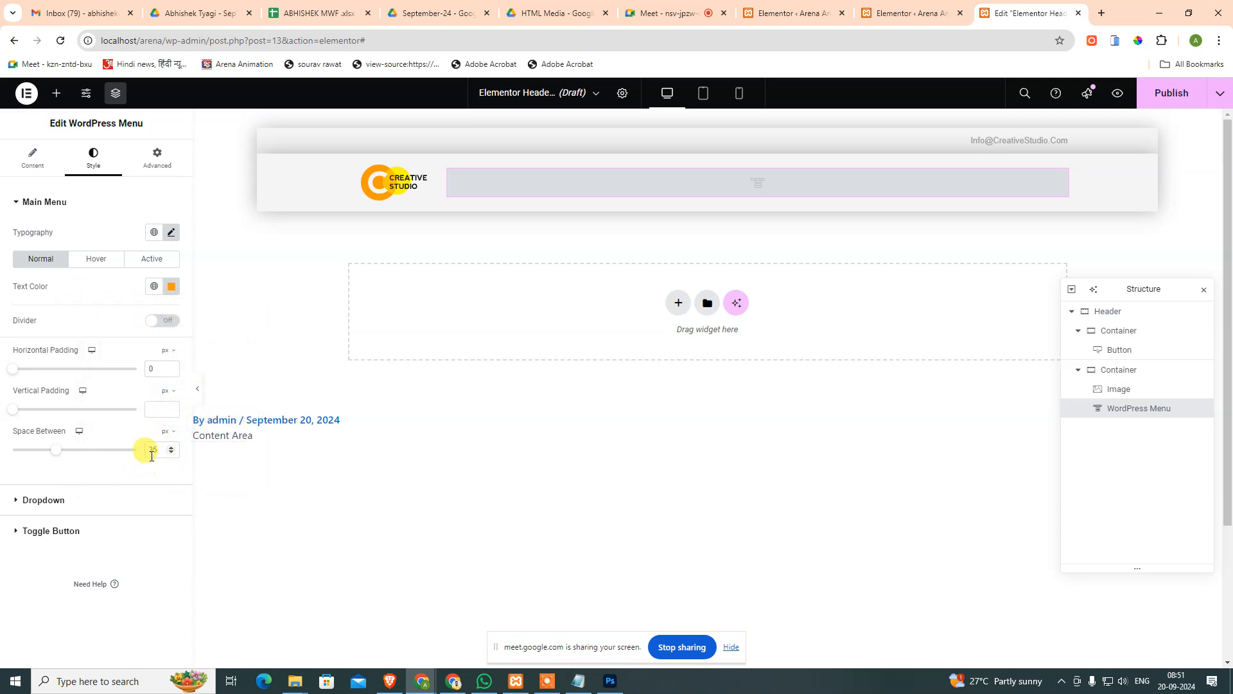
Set the main menu's hover text colour to 000000.
left_click(98, 261)
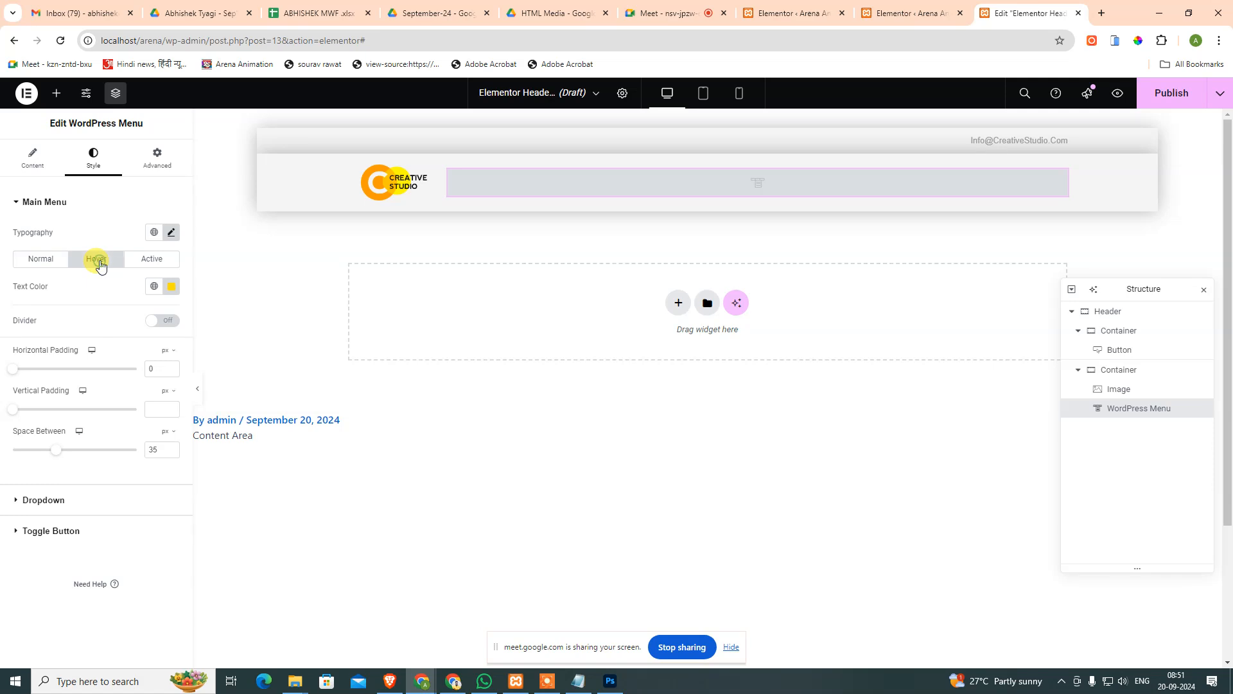
left_click(172, 289)
double_click(148, 476)
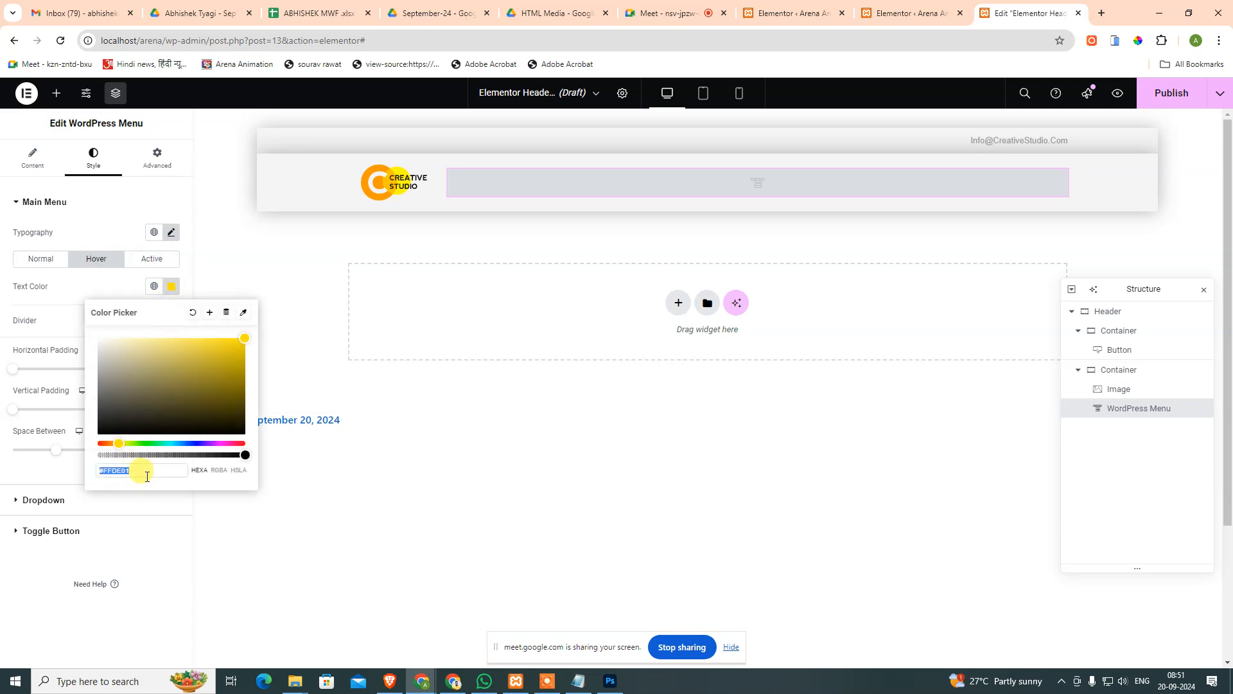
type("0000000")
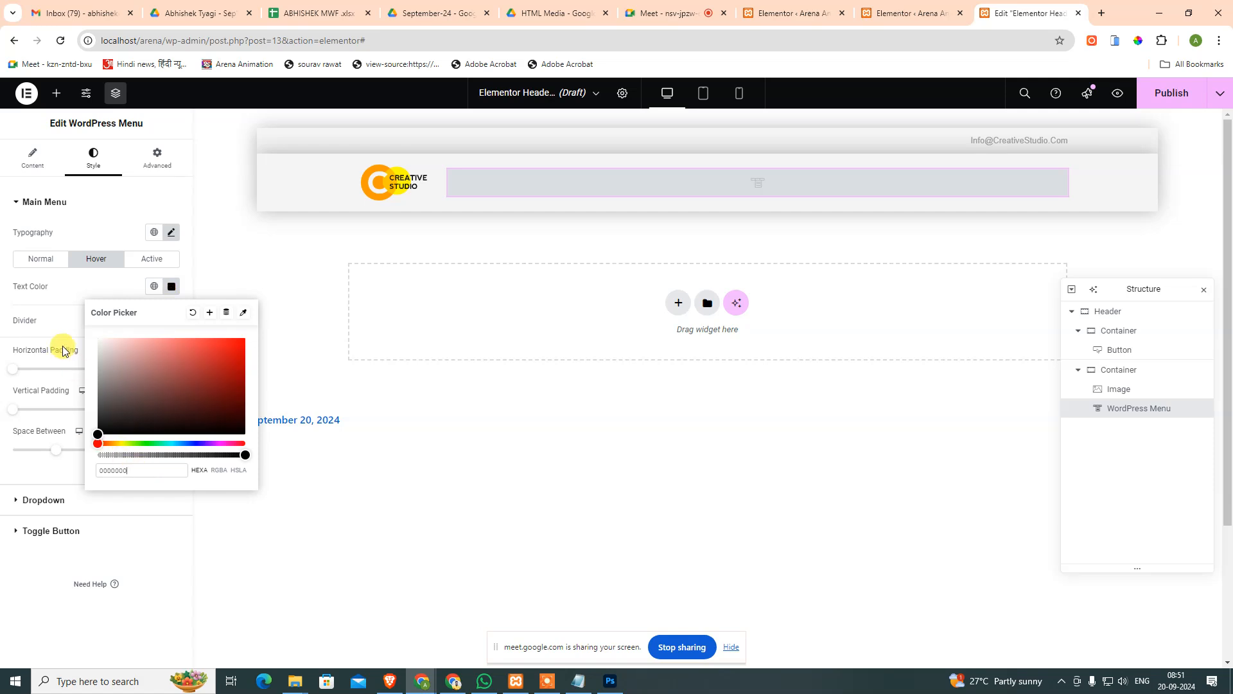
left_click(67, 297)
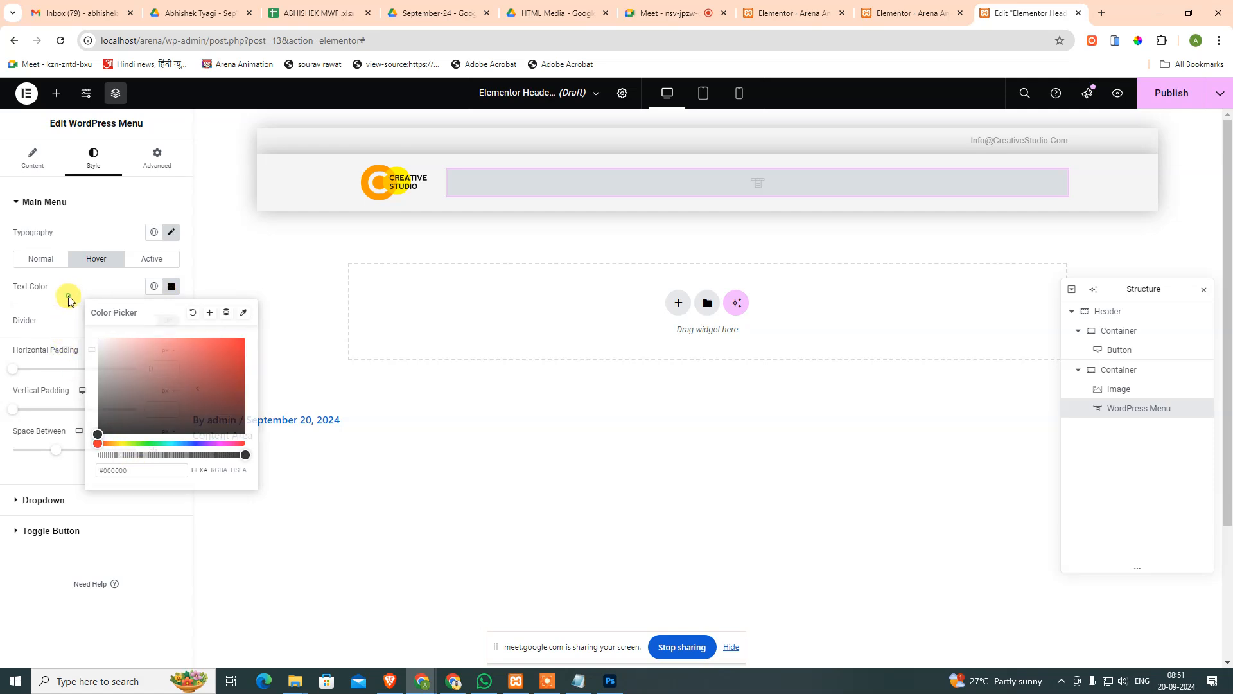
Set the main menu's active text colour to 000000 and return to the widget's content settings.
left_click(149, 258)
left_click(172, 287)
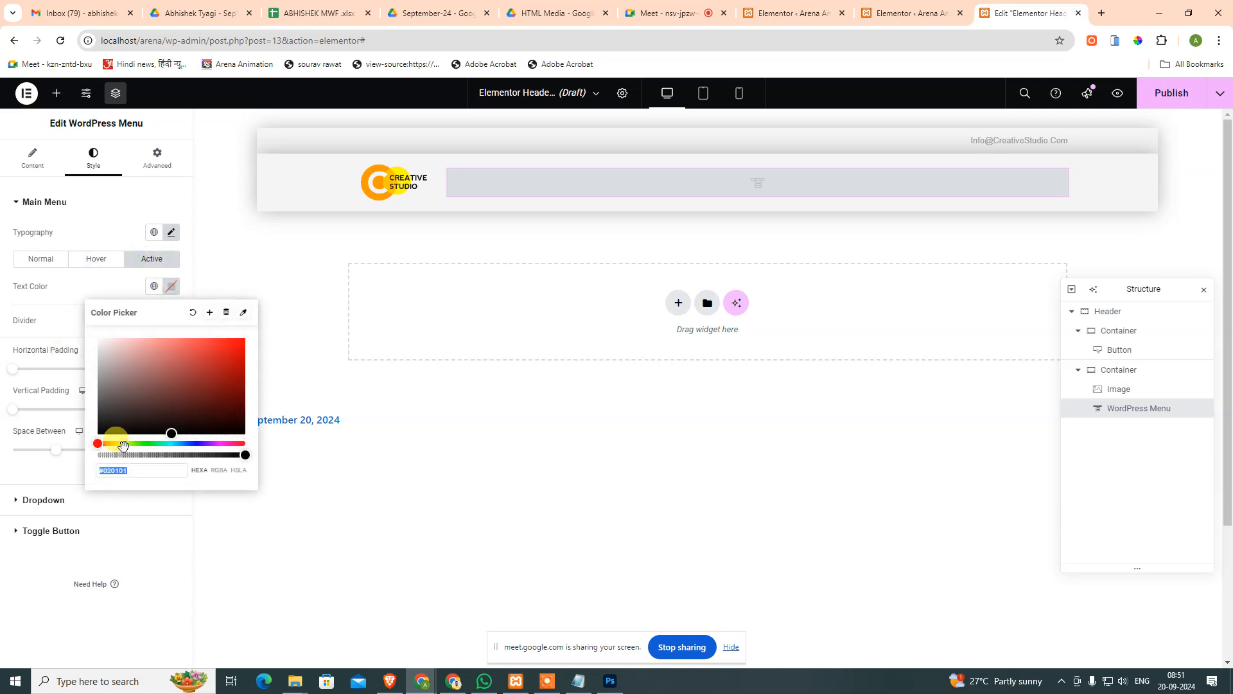
double_click(114, 470)
type("000")
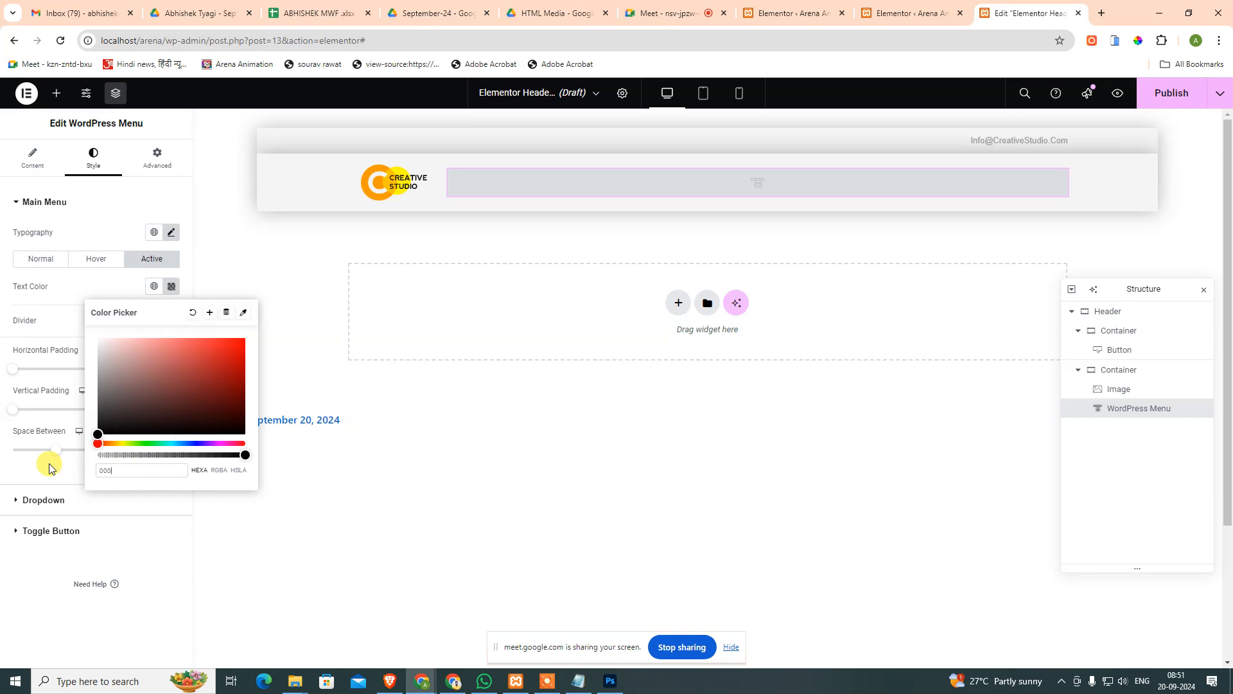
type("000")
left_click(49, 323)
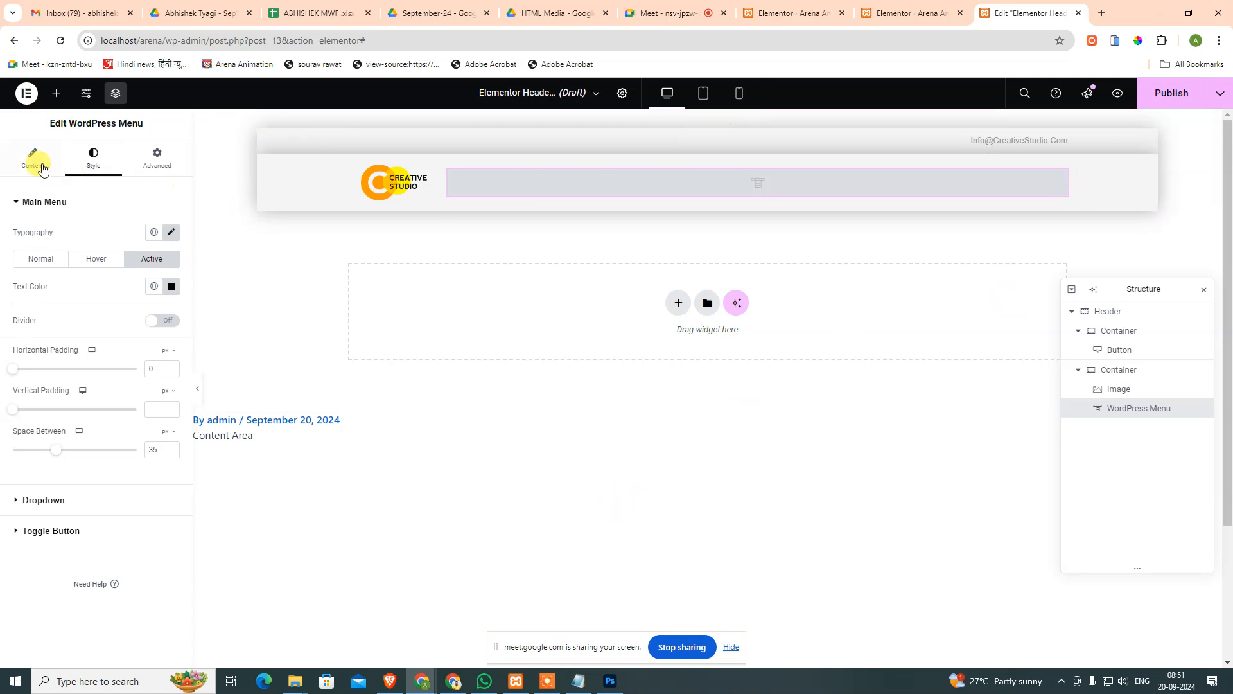
left_click(146, 164)
left_click(33, 159)
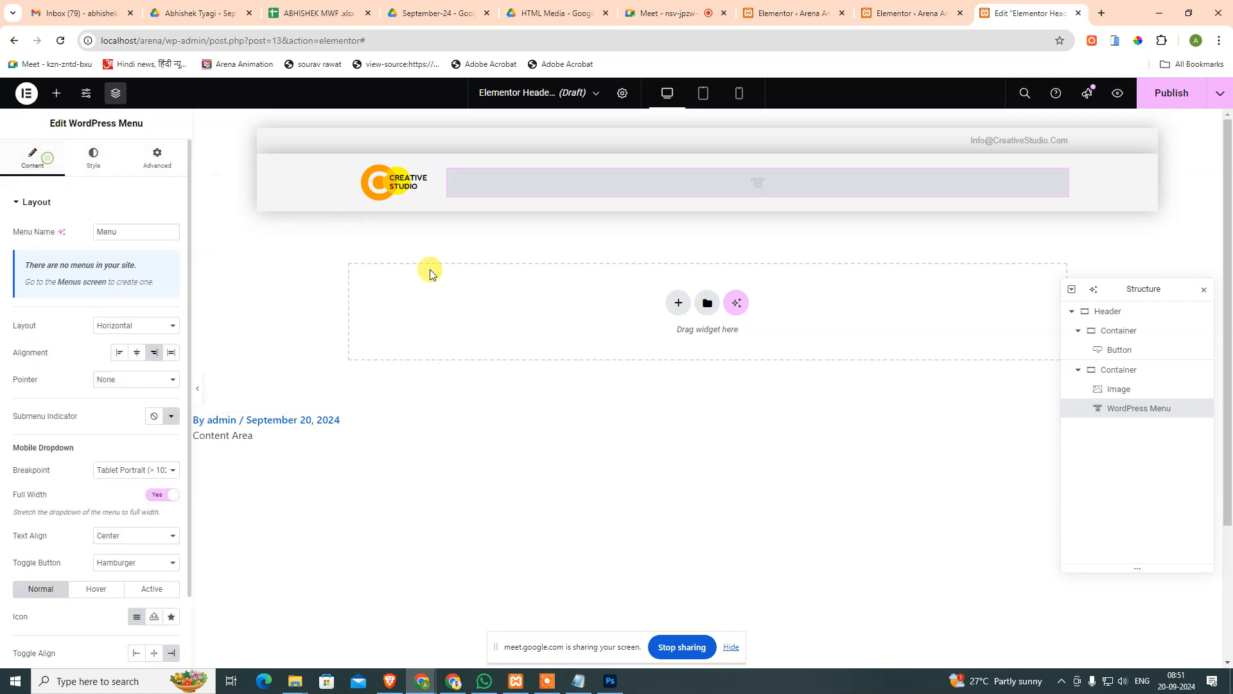
scroll(110, 523, "down", 3)
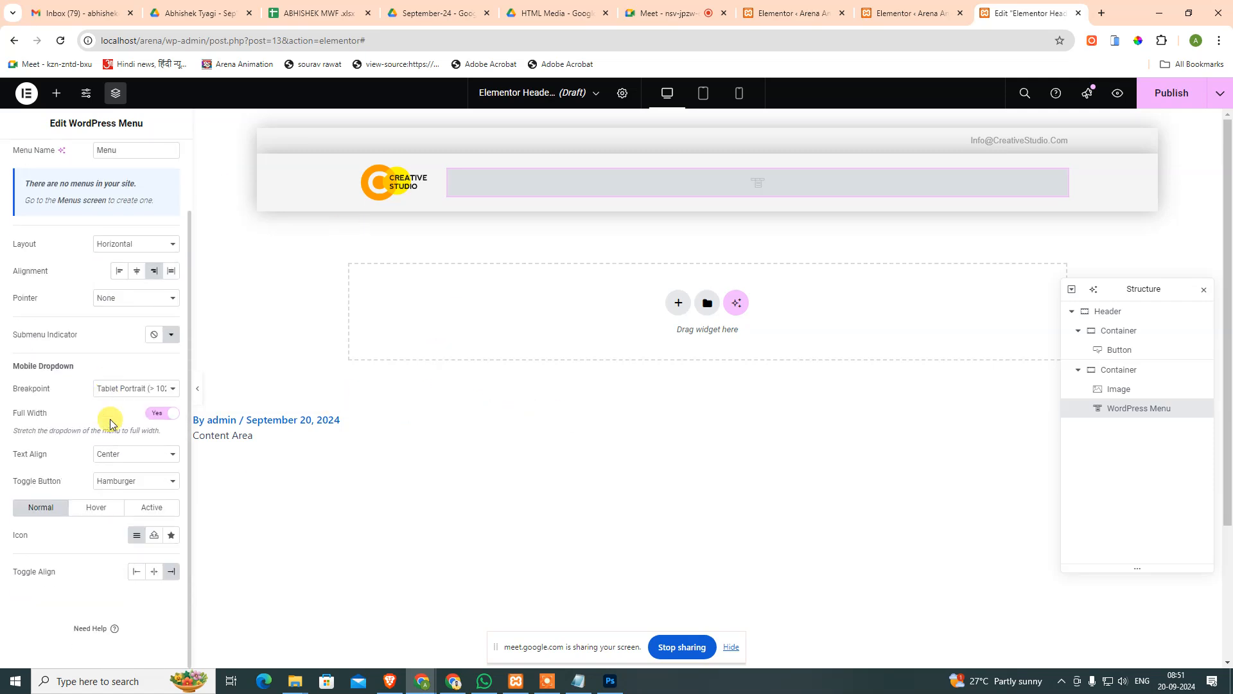
left_click(570, 459)
scroll(165, 578, "down", 9)
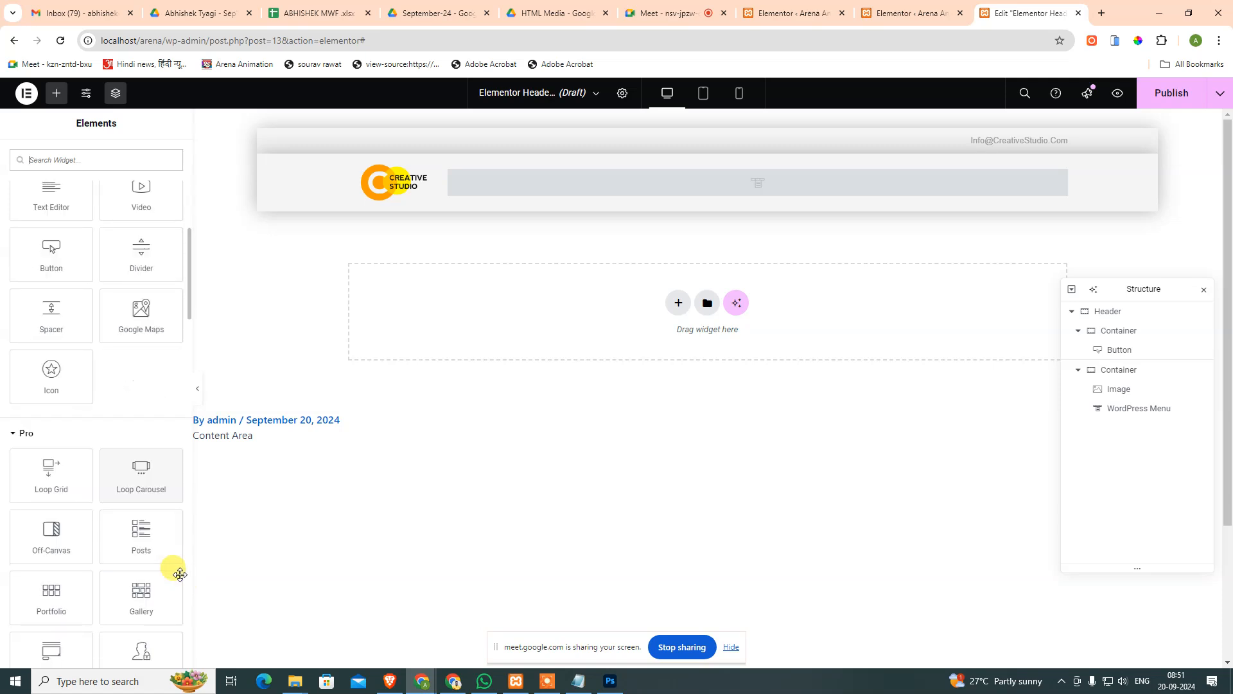
scroll(173, 308, "up", 3)
scroll(184, 263, "up", 5)
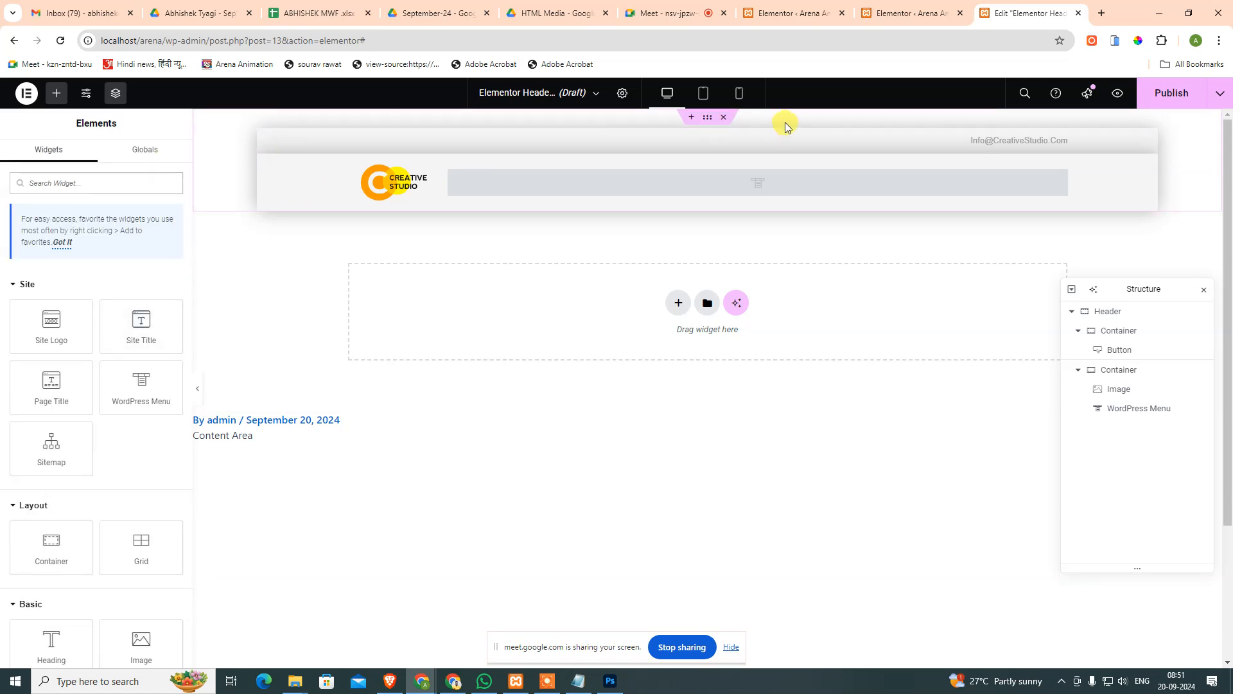
Select the outer Header container and check how the header behaves on the canvas as the page moves.
left_click(709, 118)
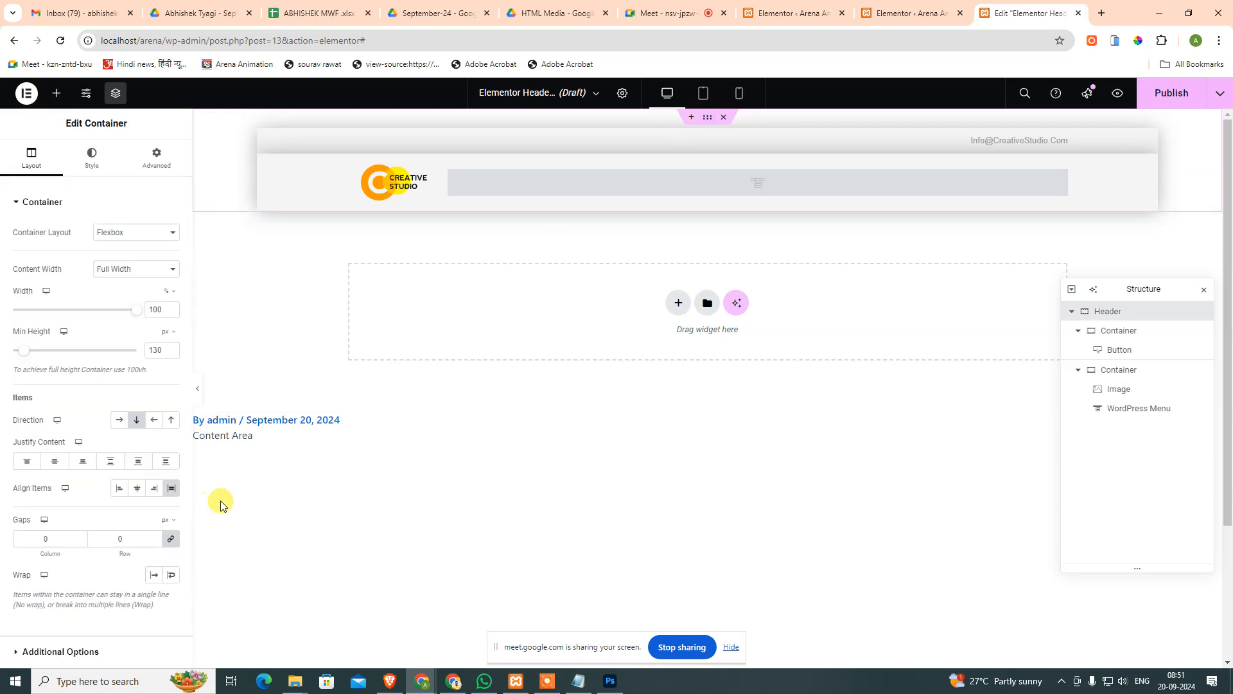
scroll(218, 498, "down", 3)
scroll(109, 650, "down", 2)
scroll(100, 556, "up", 1)
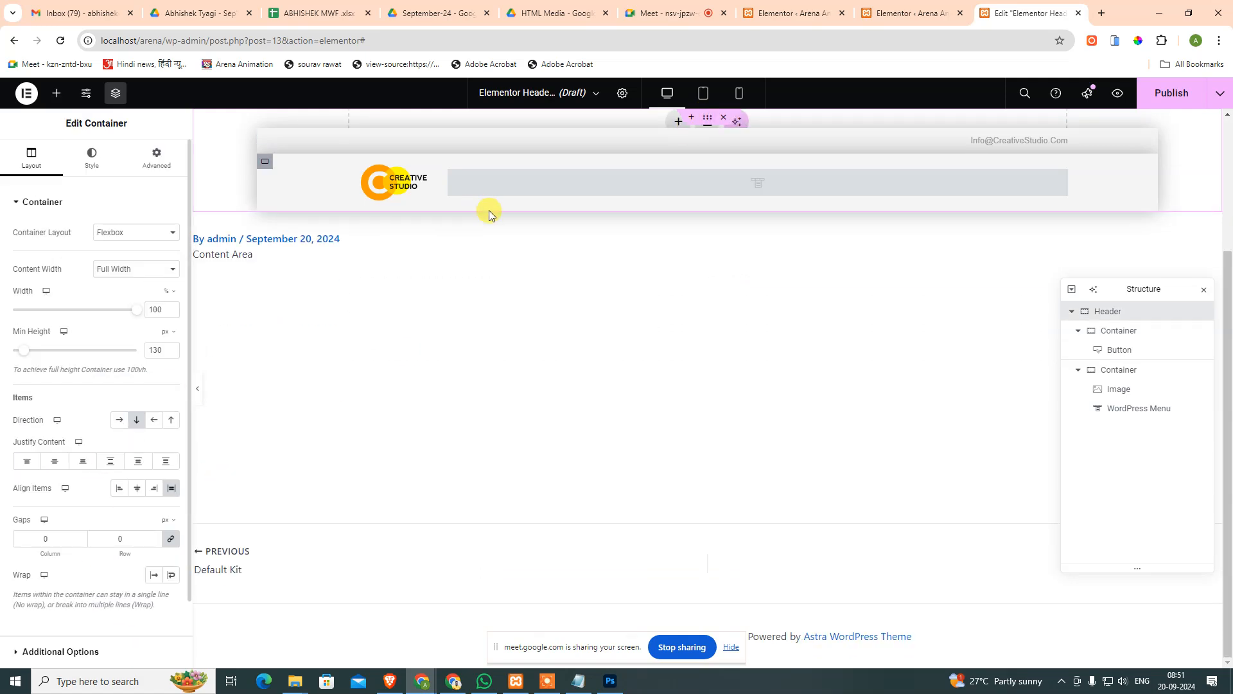
scroll(708, 148, "up", 1)
scroll(374, 225, "down", 1)
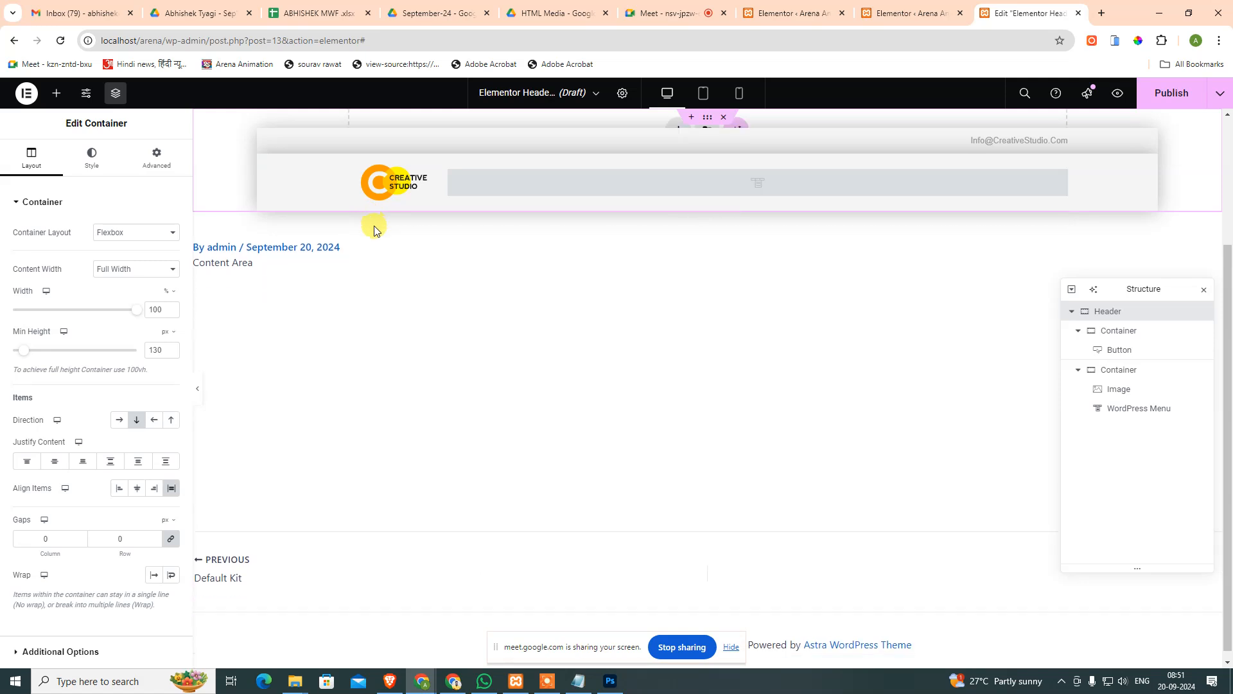
scroll(379, 360, "up", 3)
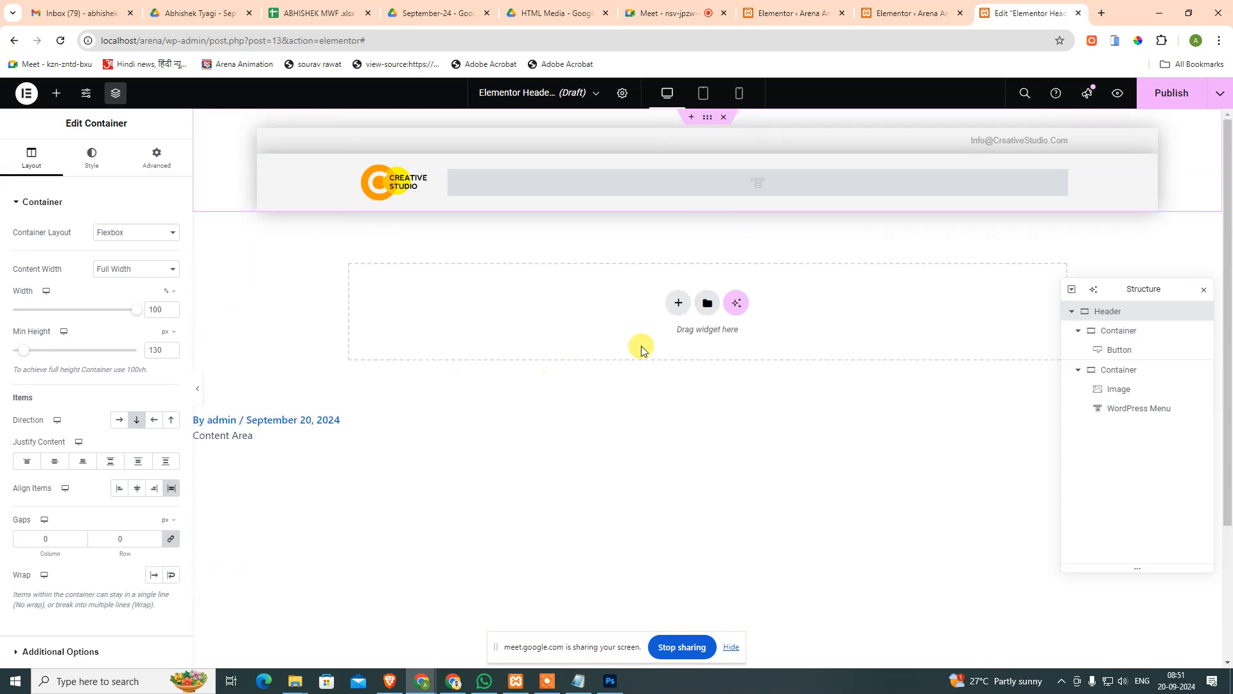
left_click(829, 421)
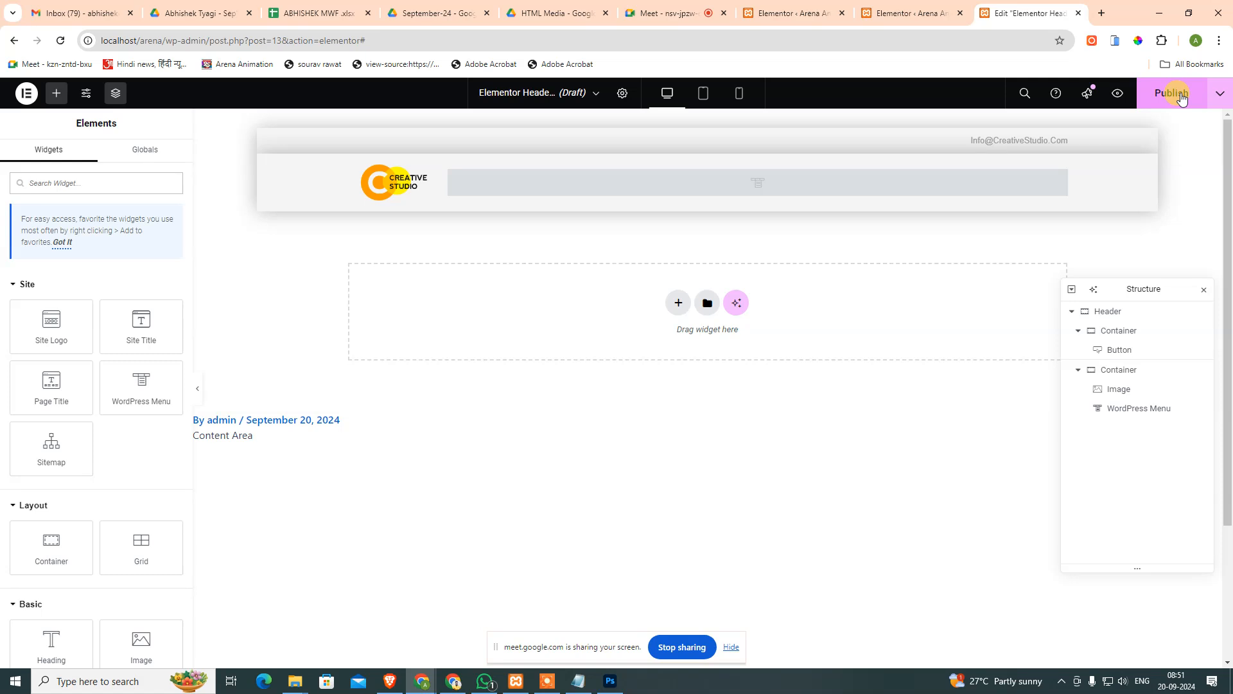
Preview the header in the tablet, mobile and desktop views, ending in the mobile view.
left_click(703, 93)
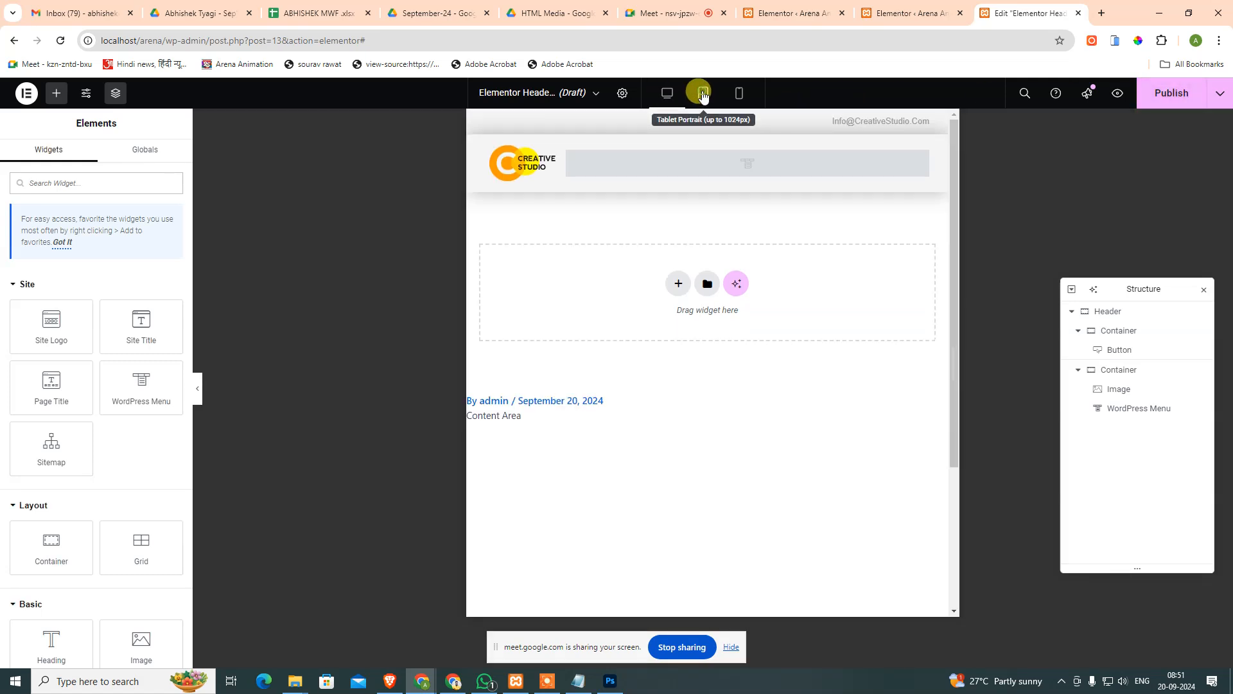
left_click(737, 94)
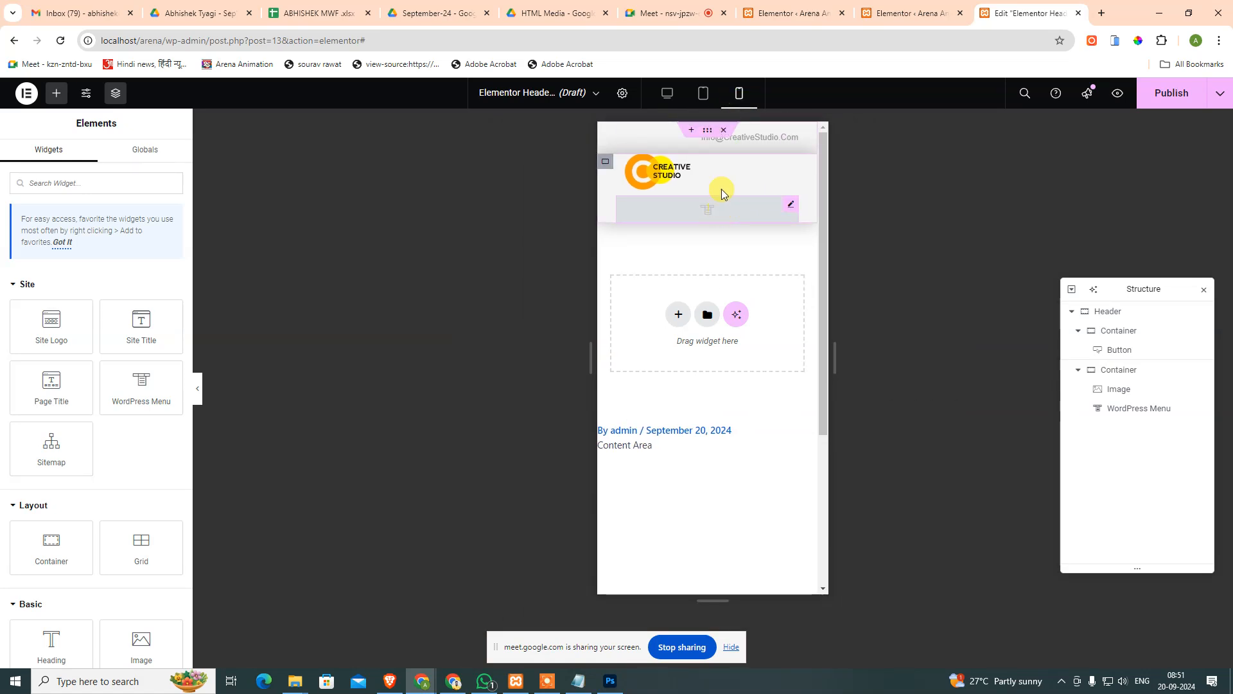
left_click(705, 94)
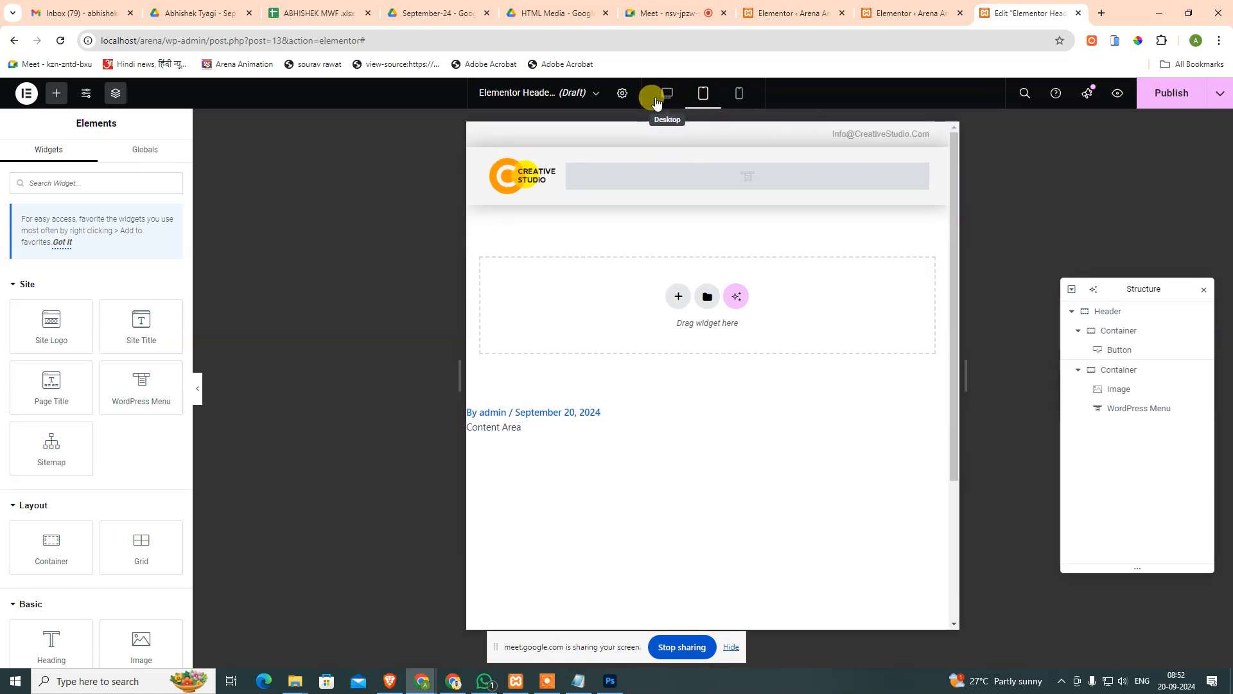
left_click(668, 95)
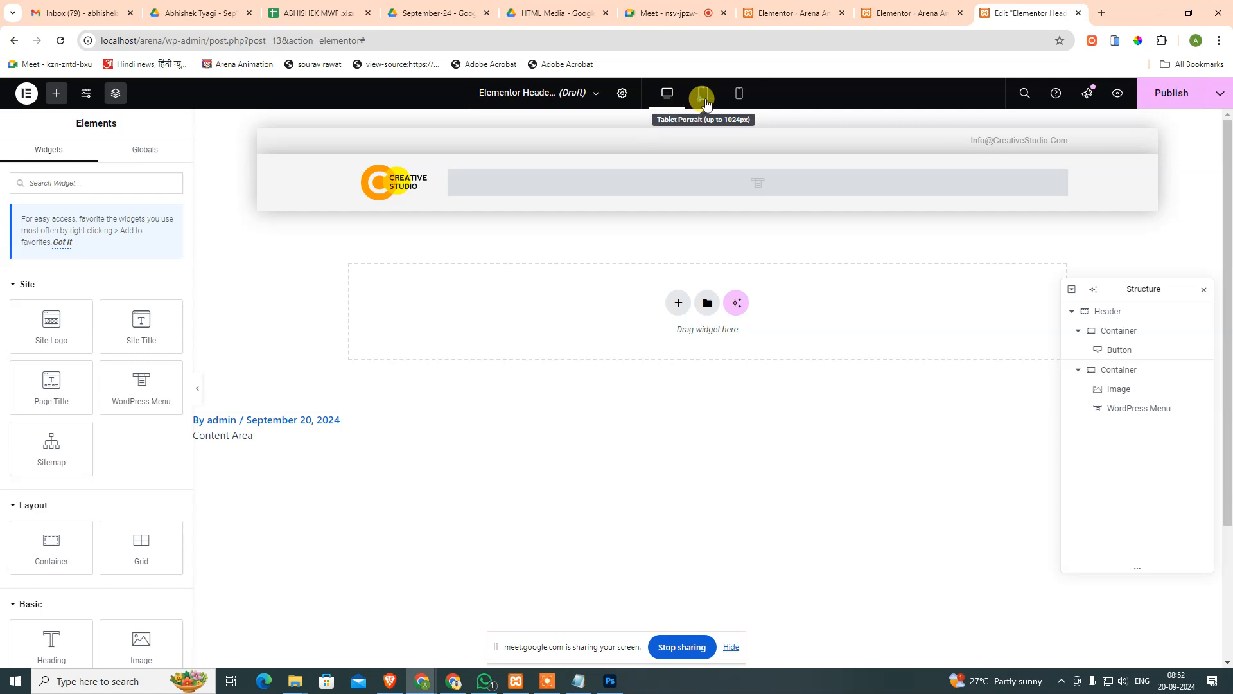
left_click(703, 94)
left_click(738, 93)
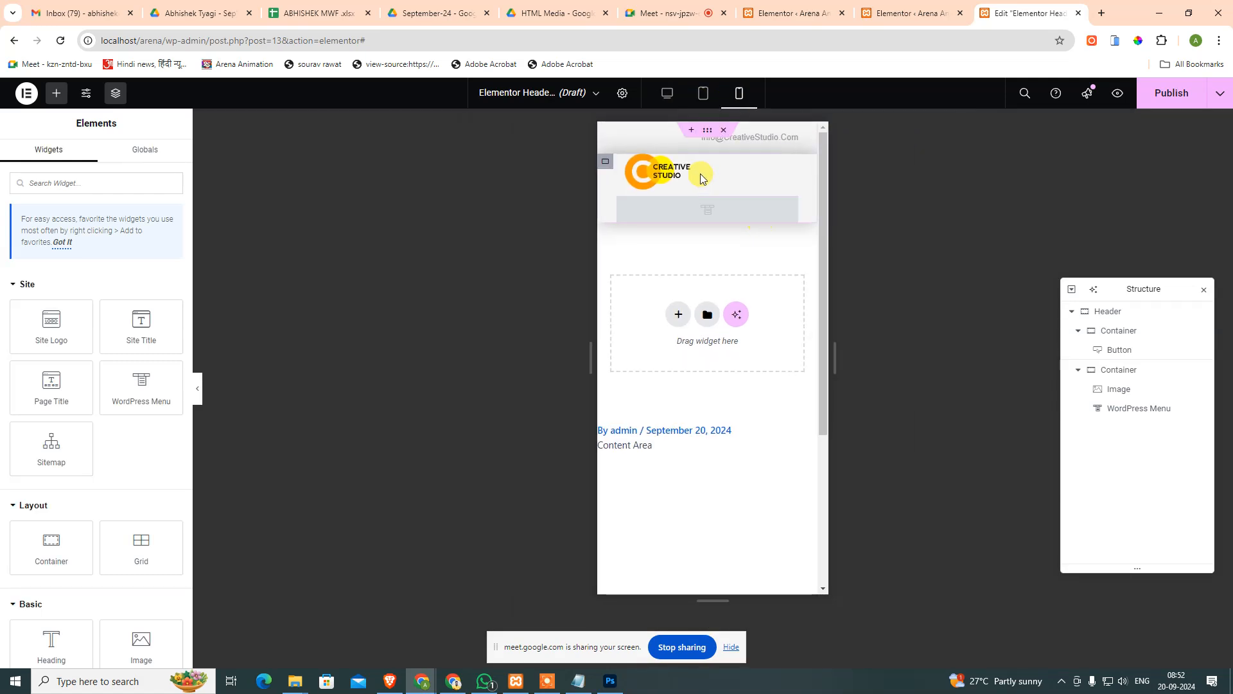
Review the WordPress Menu widget's mobile dropdown and toggle alignment settings in the mobile view.
left_click(793, 209)
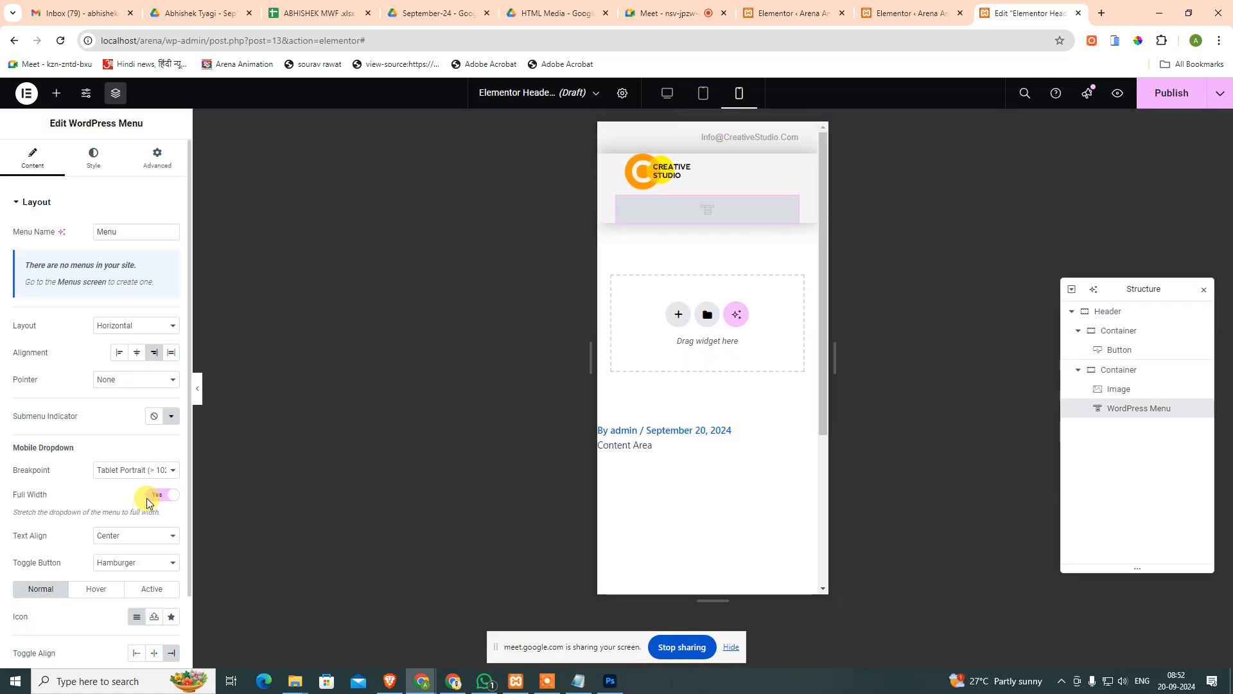
scroll(116, 530, "down", 2)
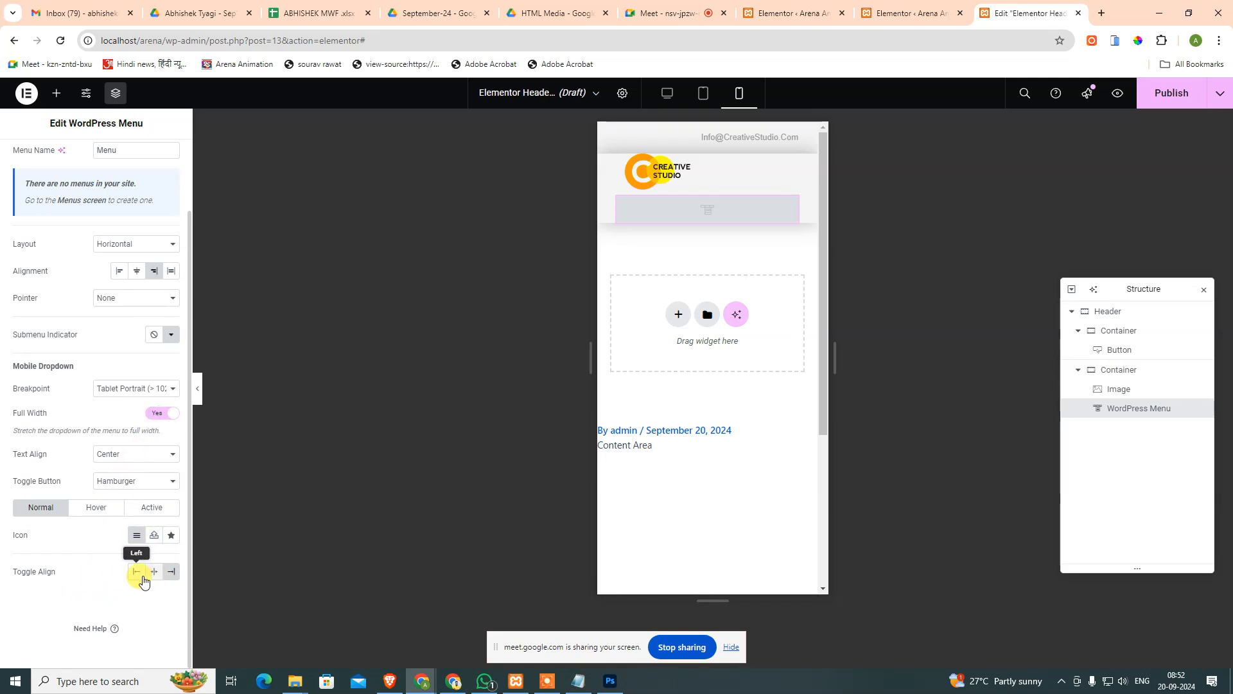
left_click(170, 572)
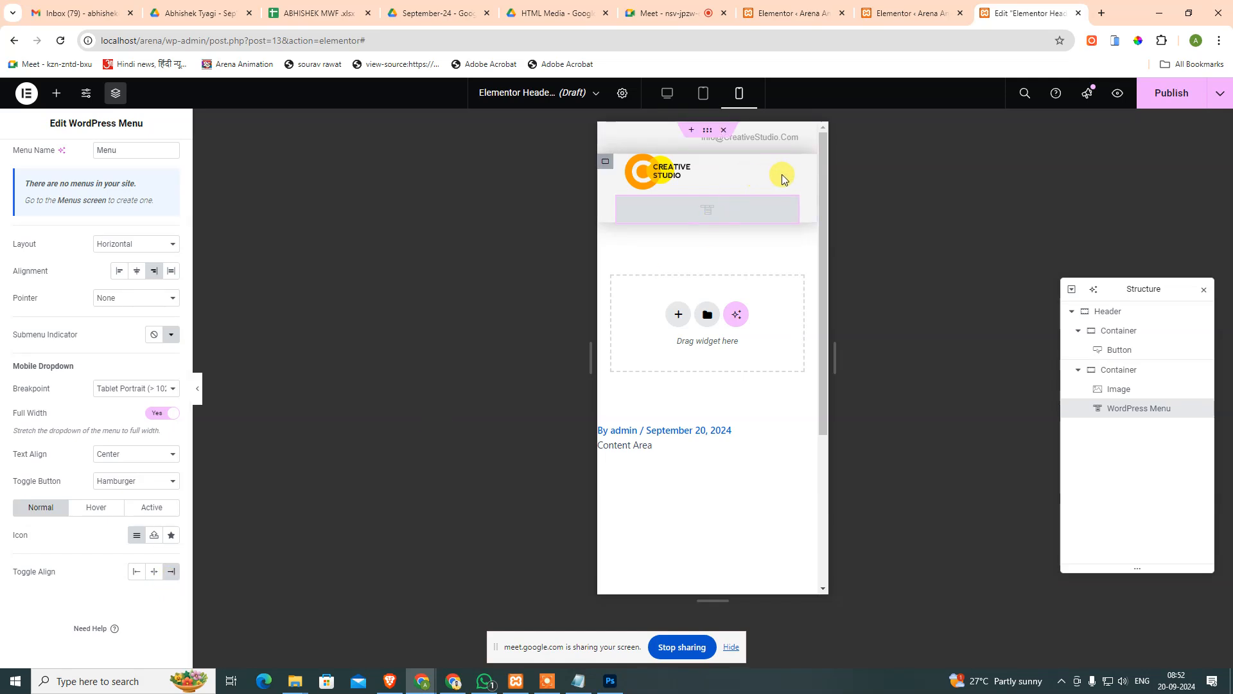
scroll(90, 419, "up", 2)
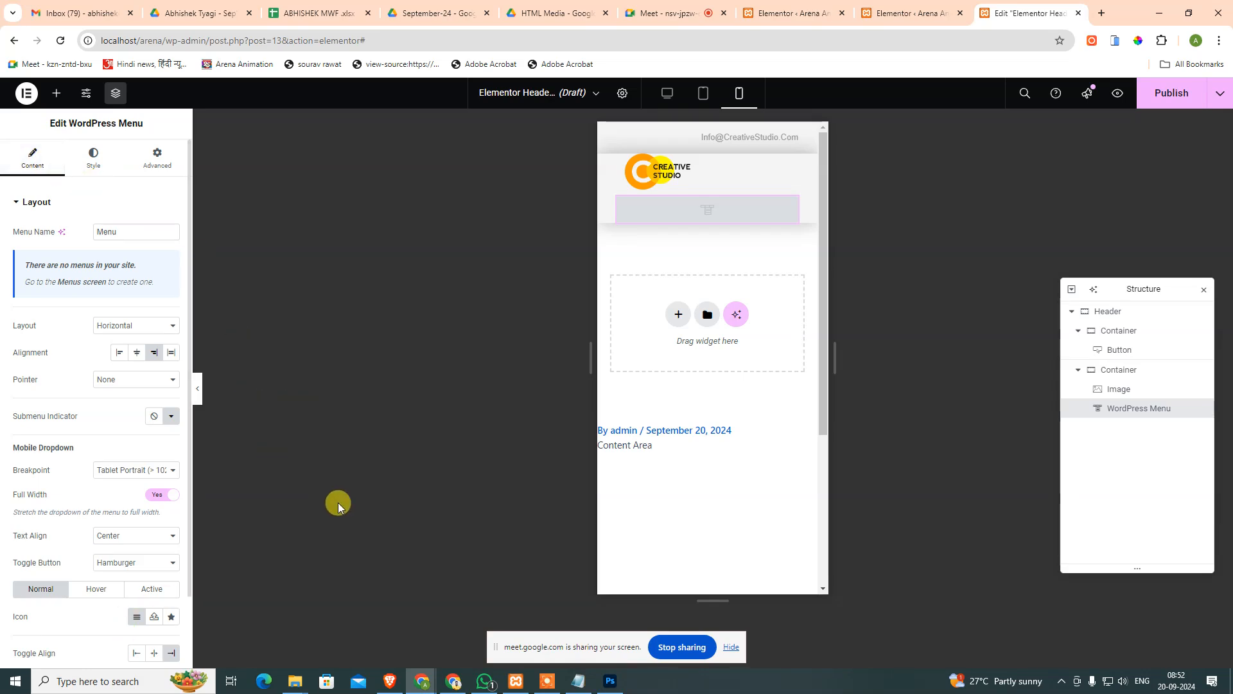
scroll(36, 633, "down", 2)
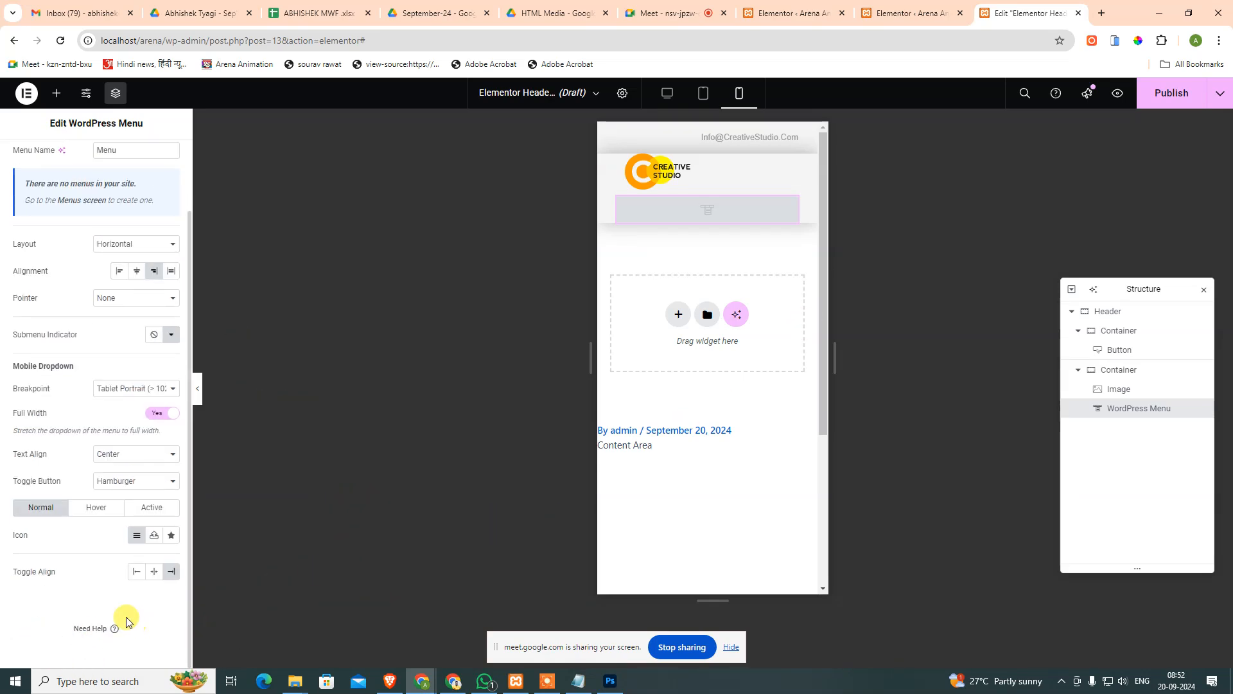
View the header template's page in a separate browser tab and return to the Elementor editor.
left_click(1220, 93)
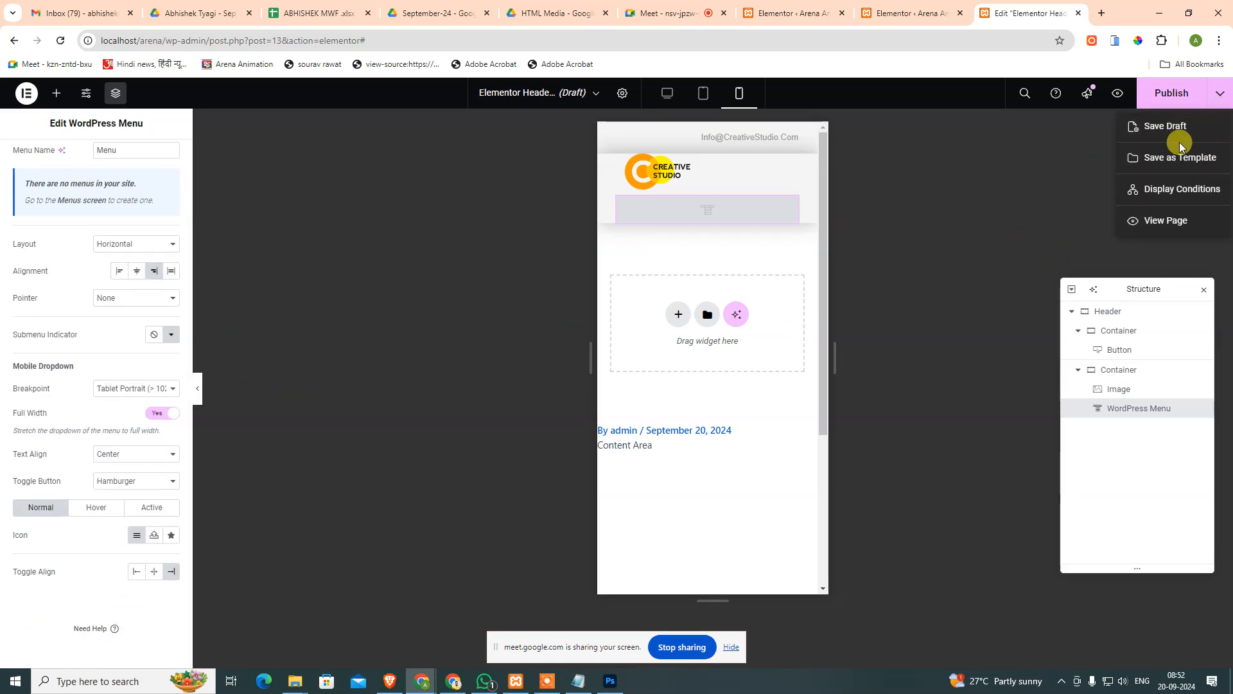
left_click(1166, 222)
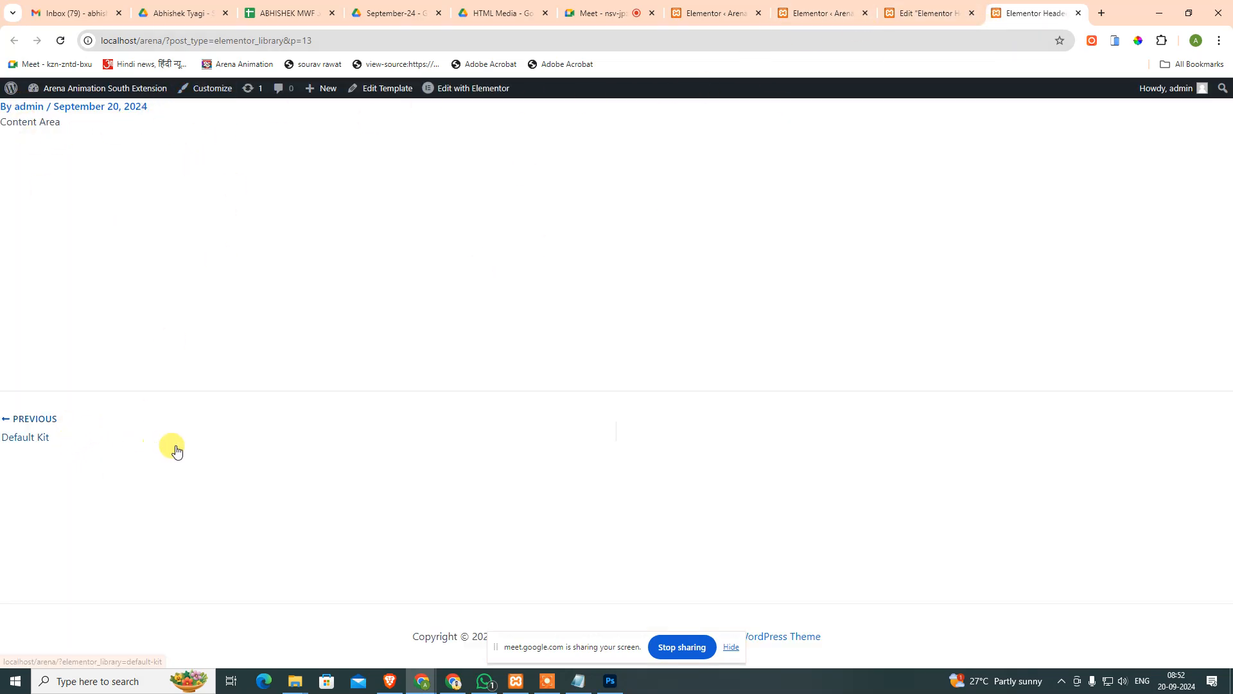
left_click(950, 15)
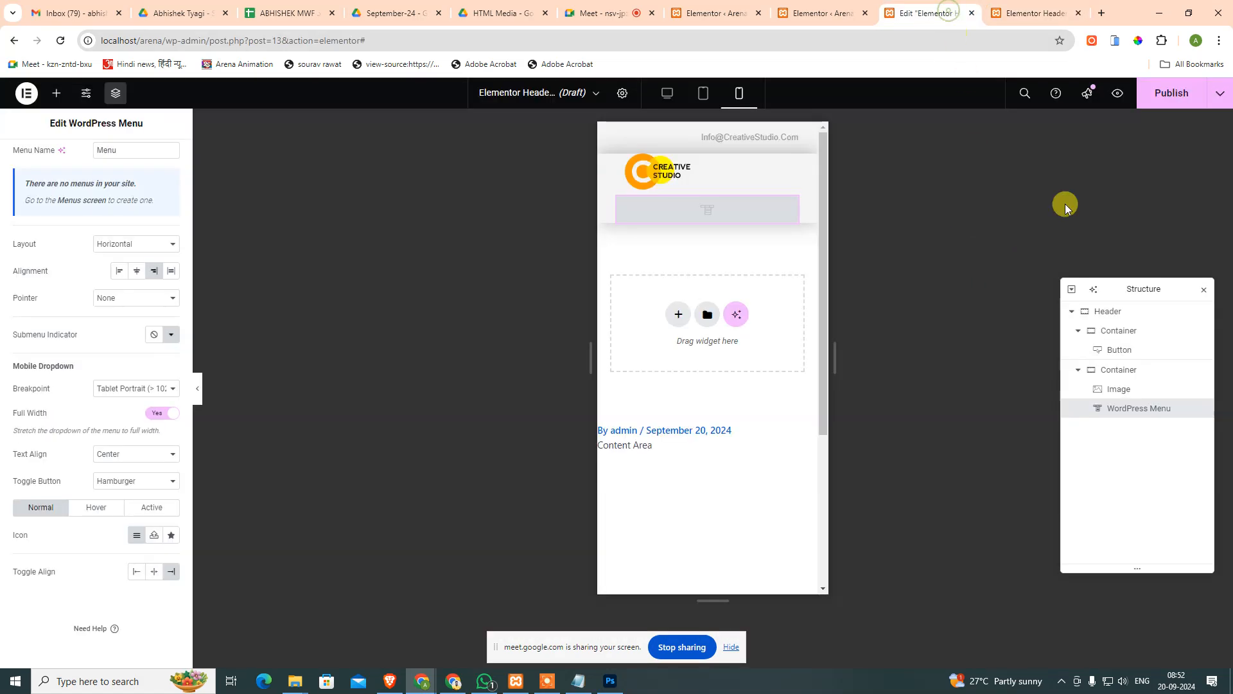
Add a display condition that includes the header on the Entire Site, and save it to publish the template.
left_click(1211, 102)
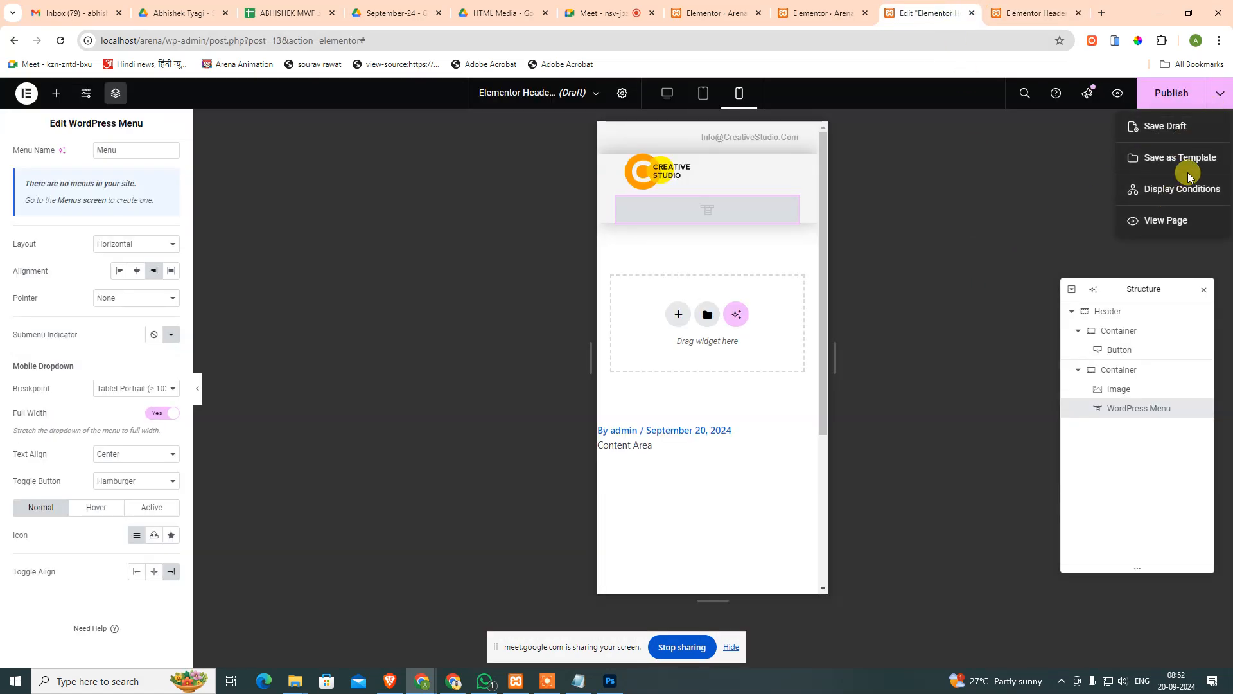
left_click(1160, 192)
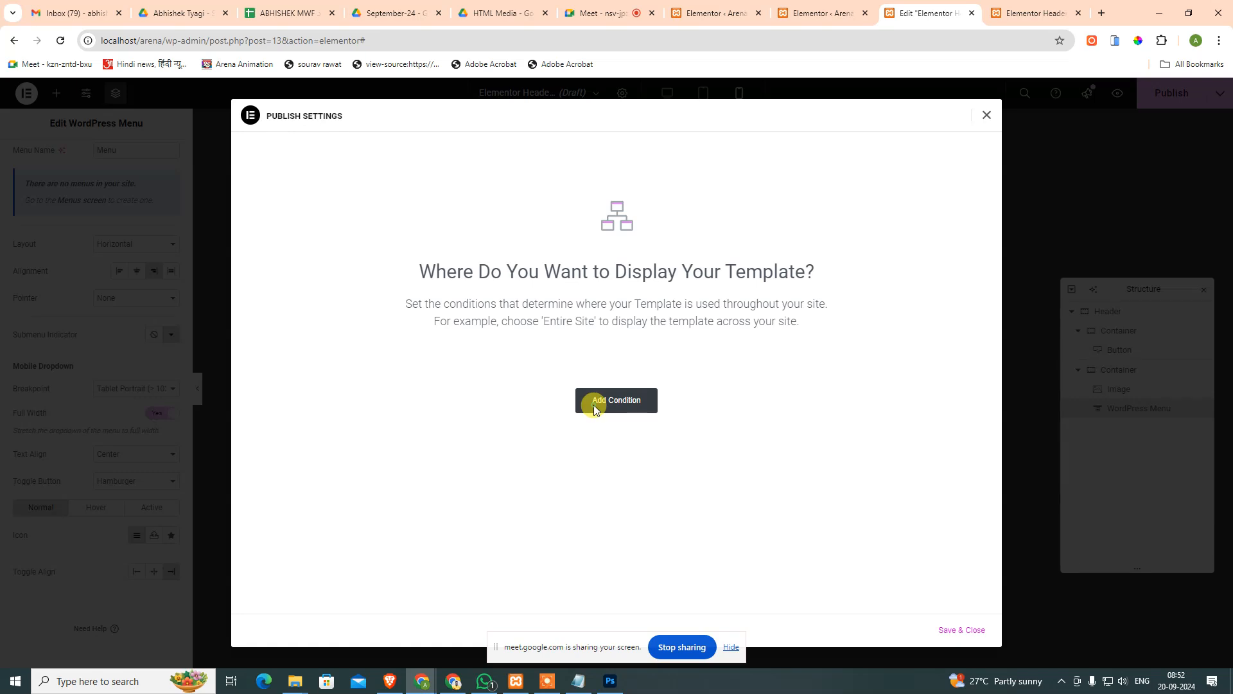
left_click(591, 404)
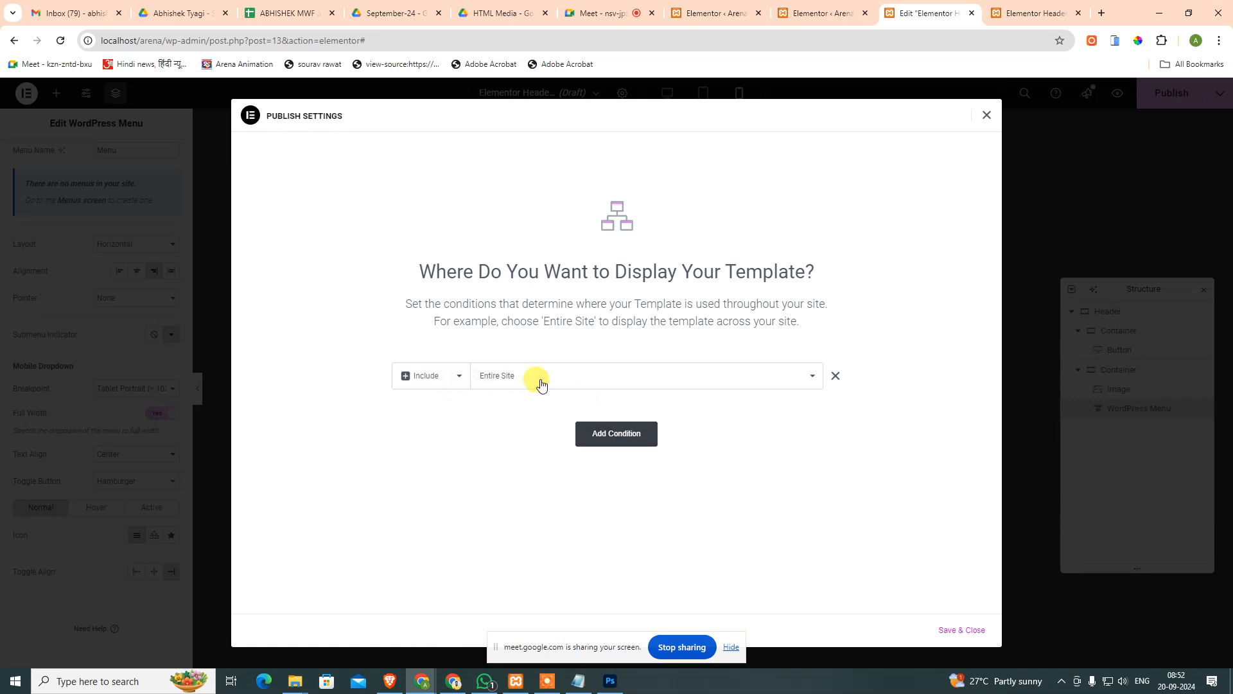
left_click(542, 383)
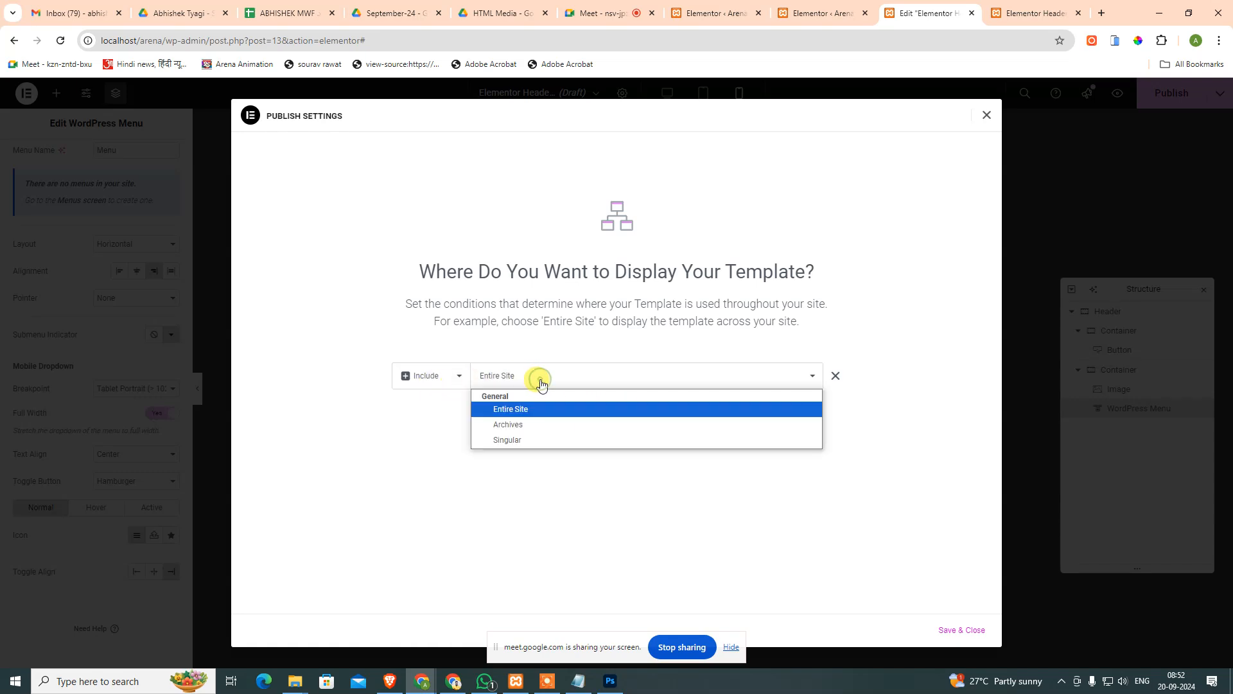
left_click(542, 384)
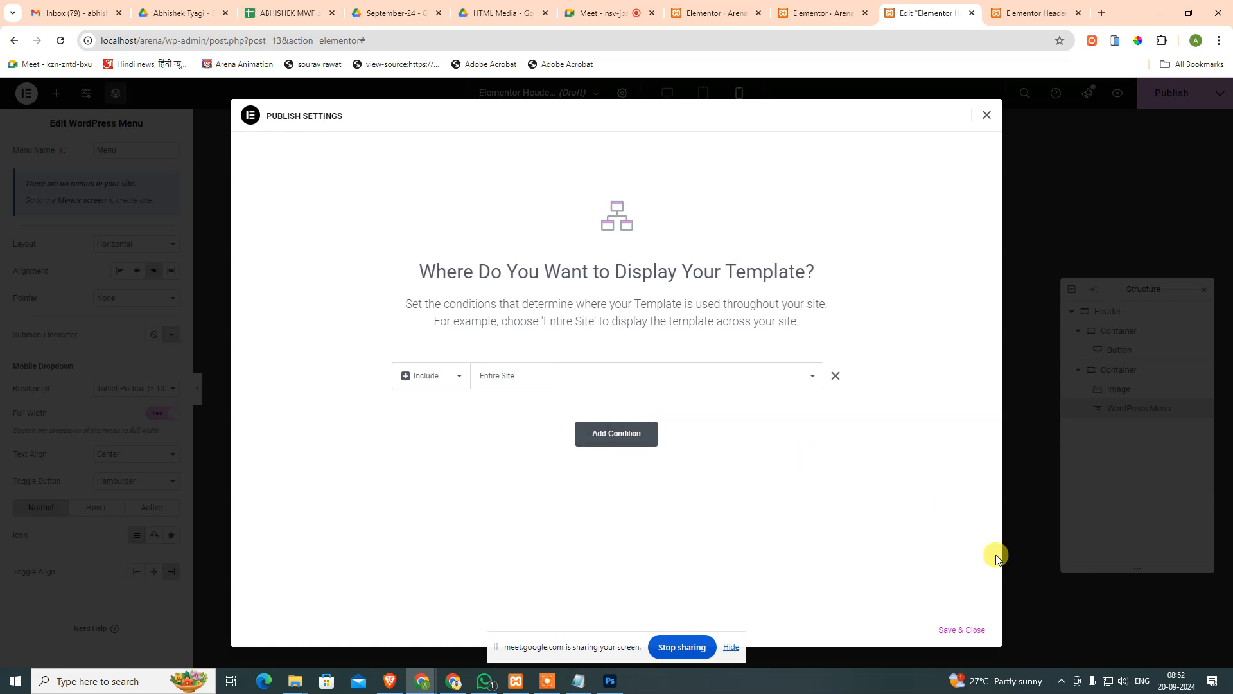
left_click(959, 629)
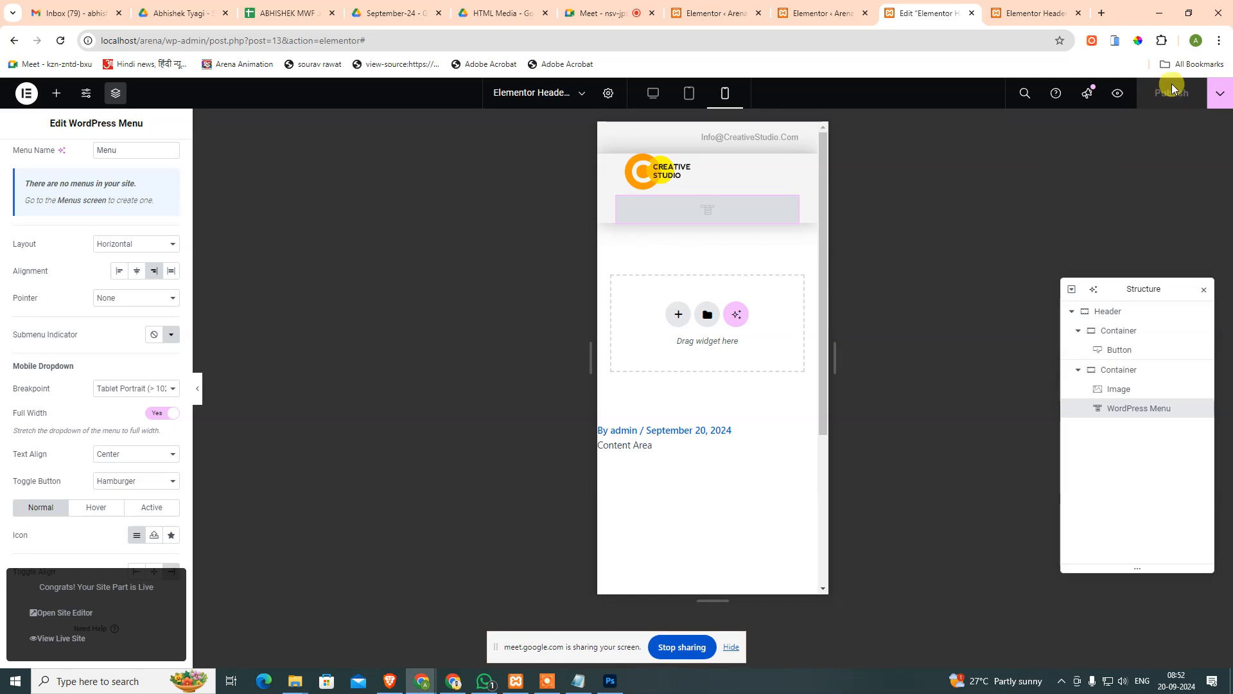
View the live site with the published header and check it in the mobile phone simulator, closing the simulator again.
left_click(64, 635)
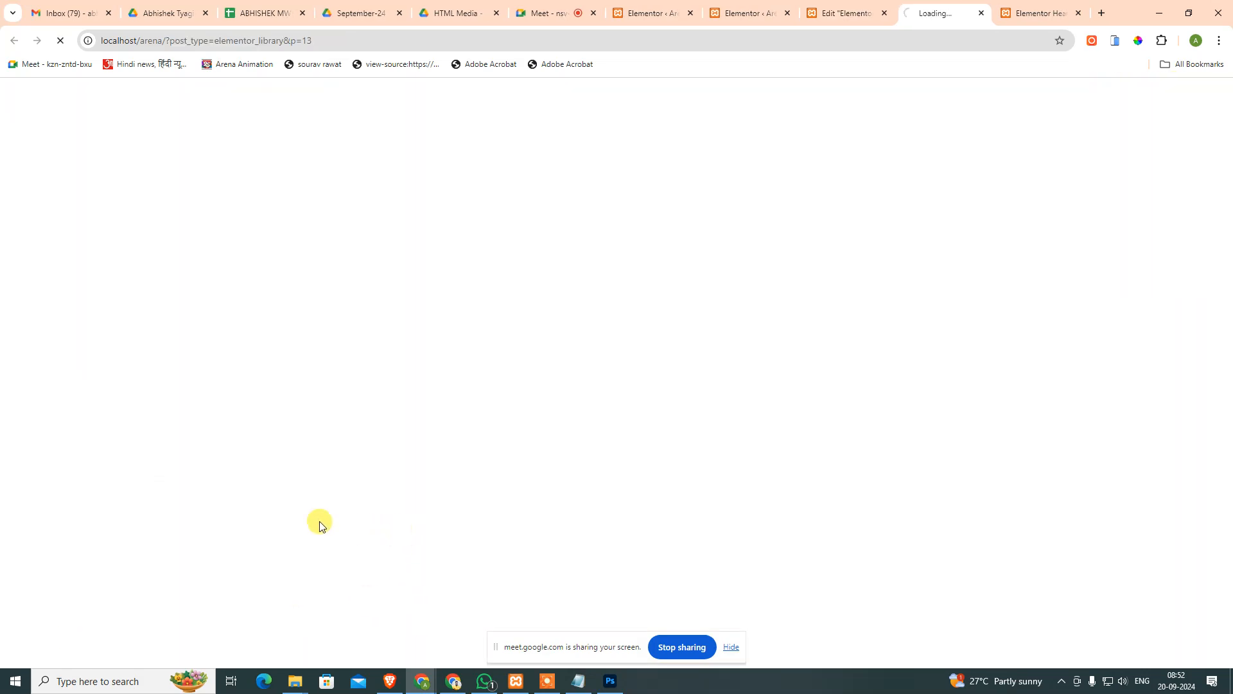
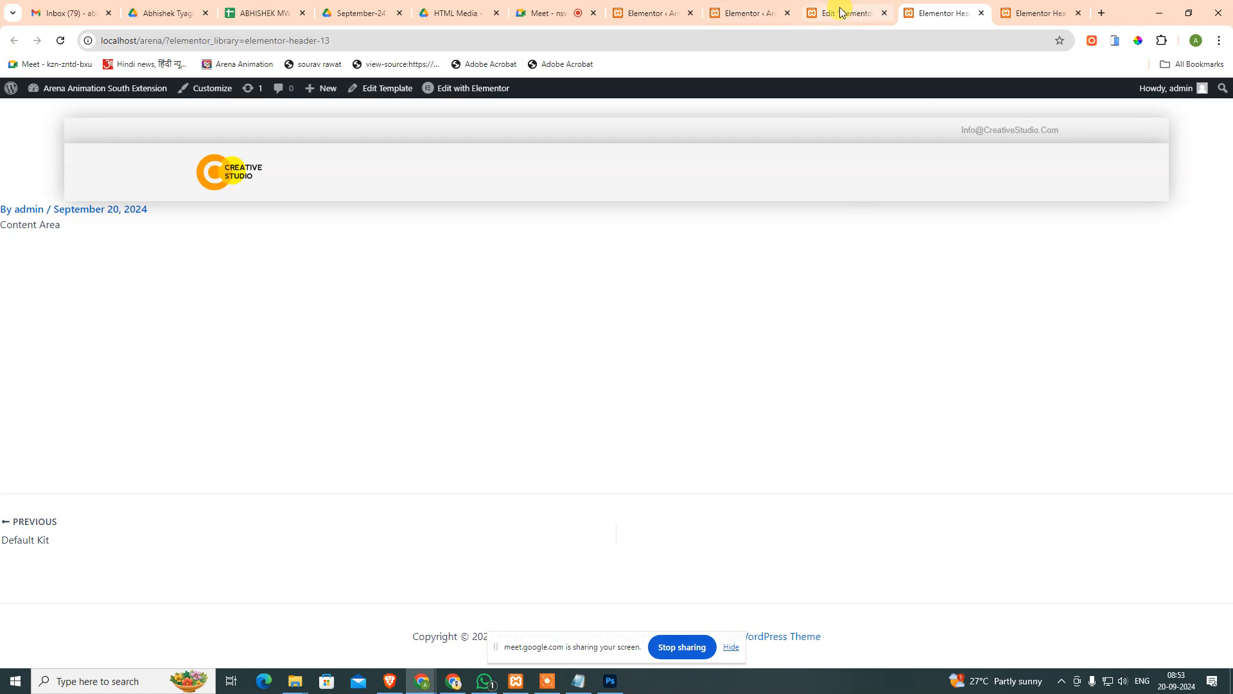
left_click(1113, 41)
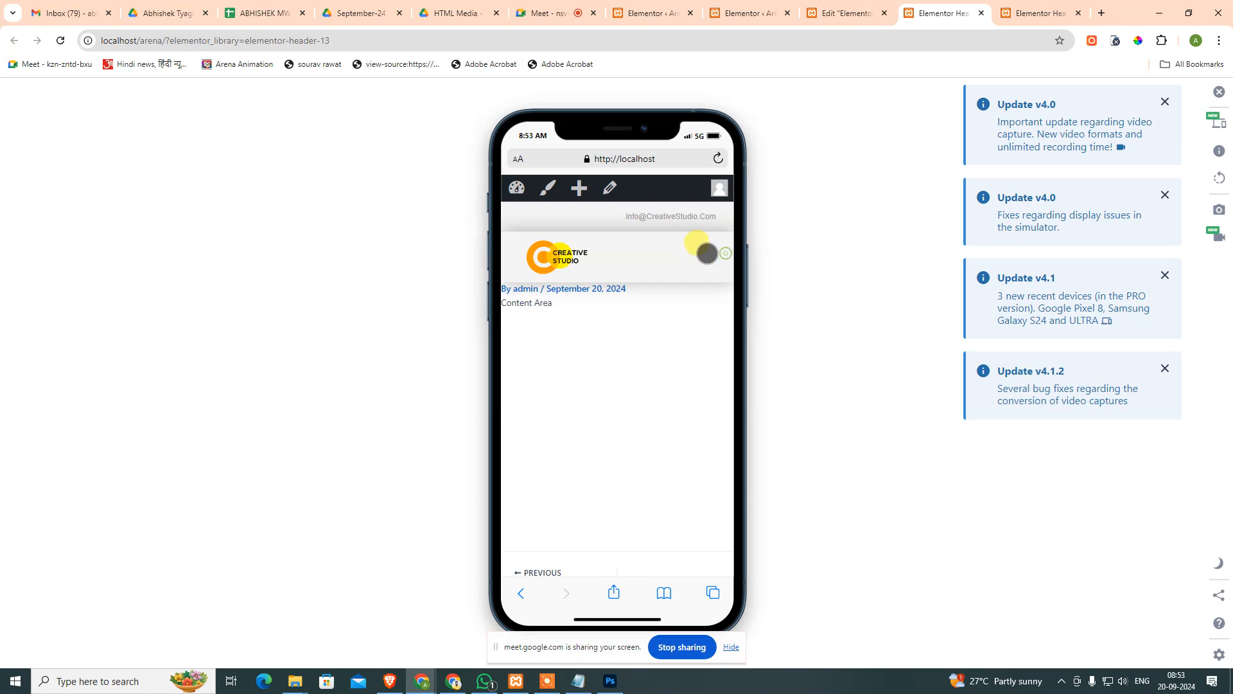
left_click(1219, 91)
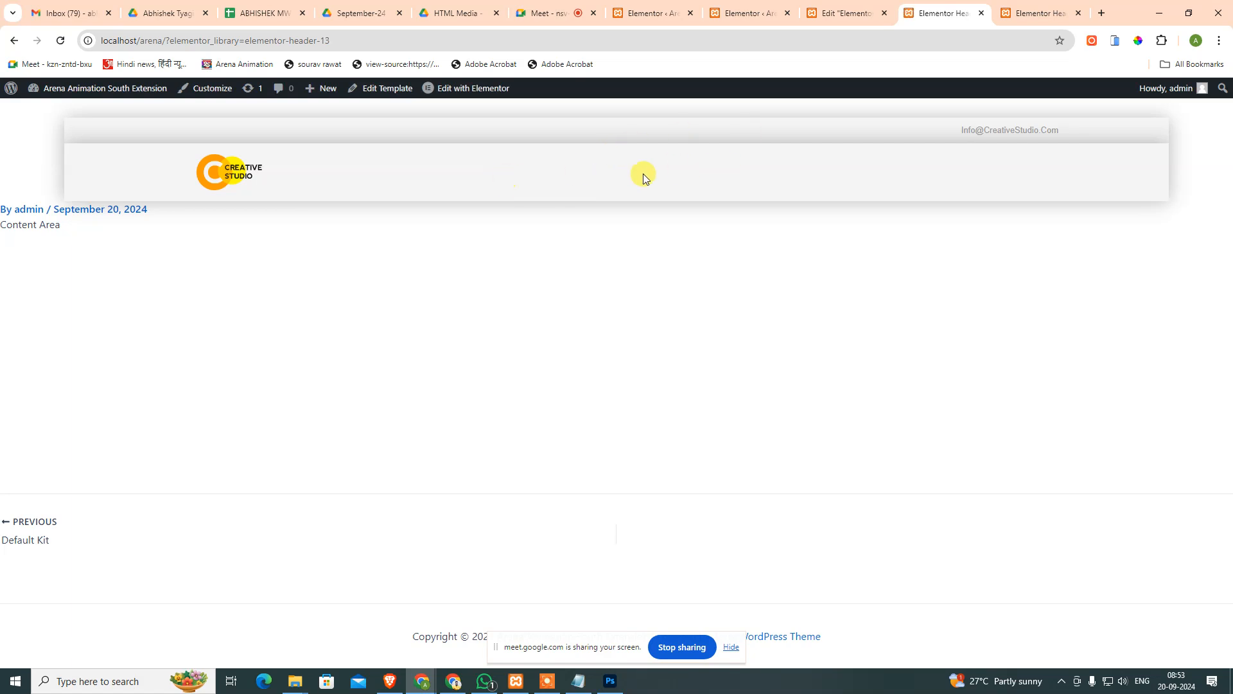
Return to the WordPress dashboard and open the Menus management page at its new menu form.
left_click(822, 22)
left_click(664, 7)
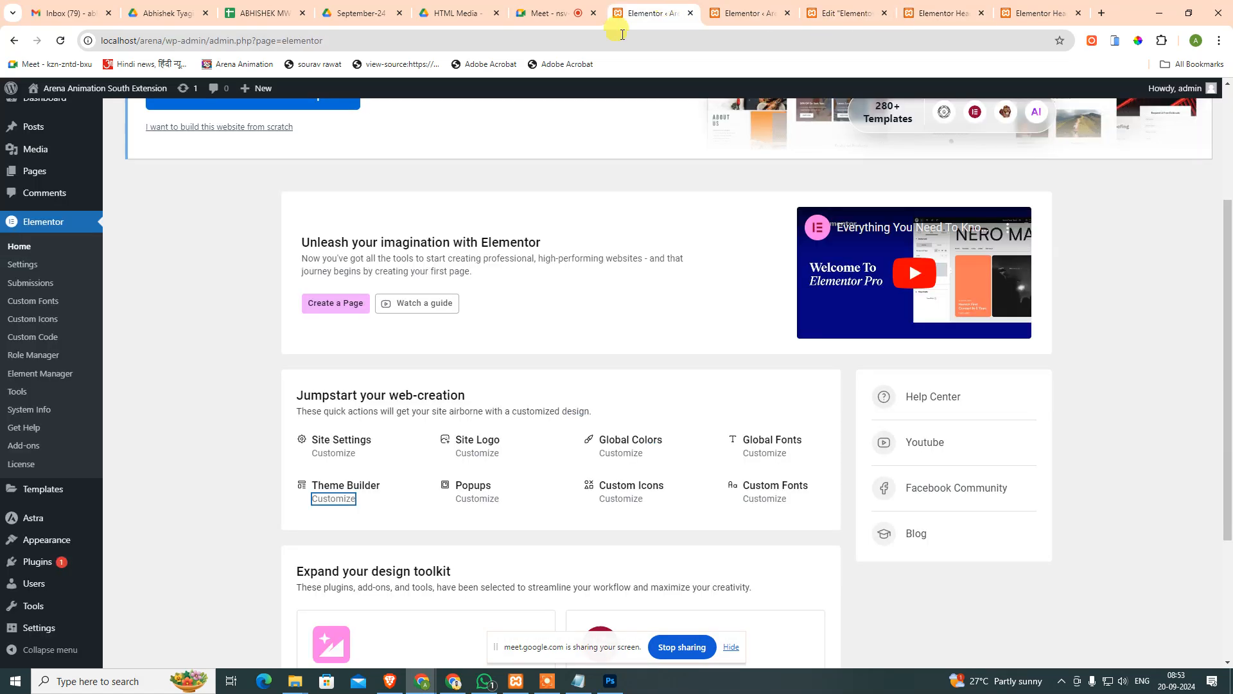
mouse_move(65, 539)
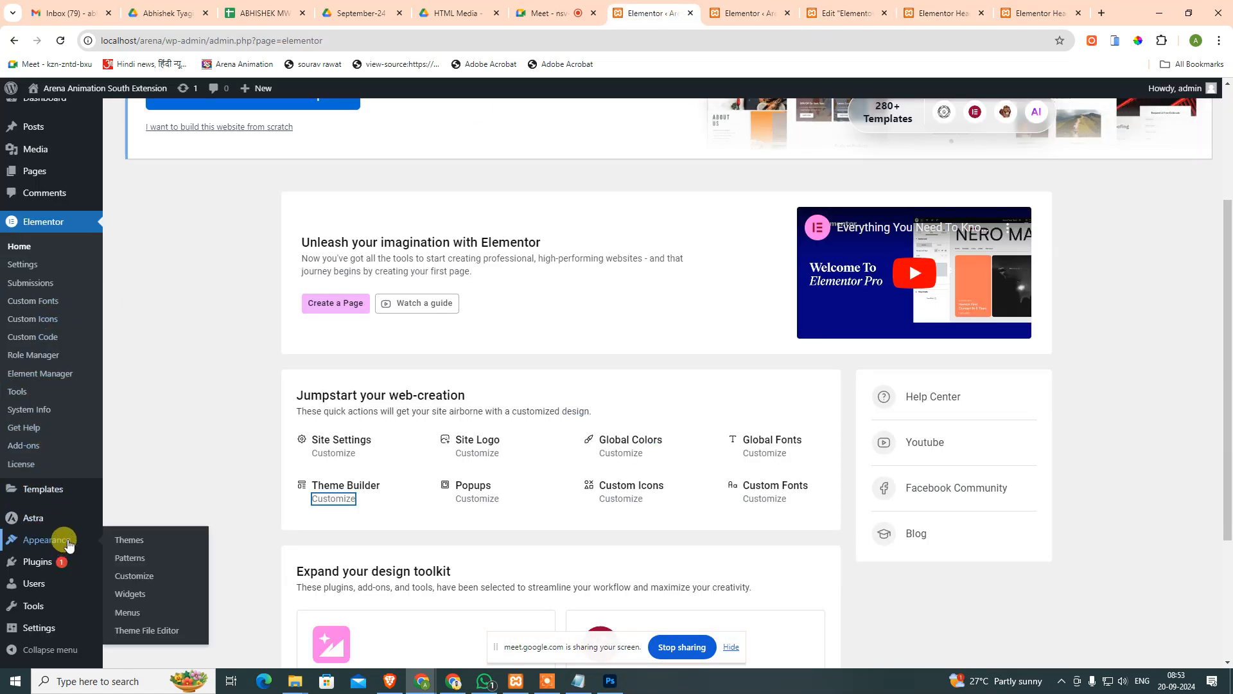
left_click(134, 596)
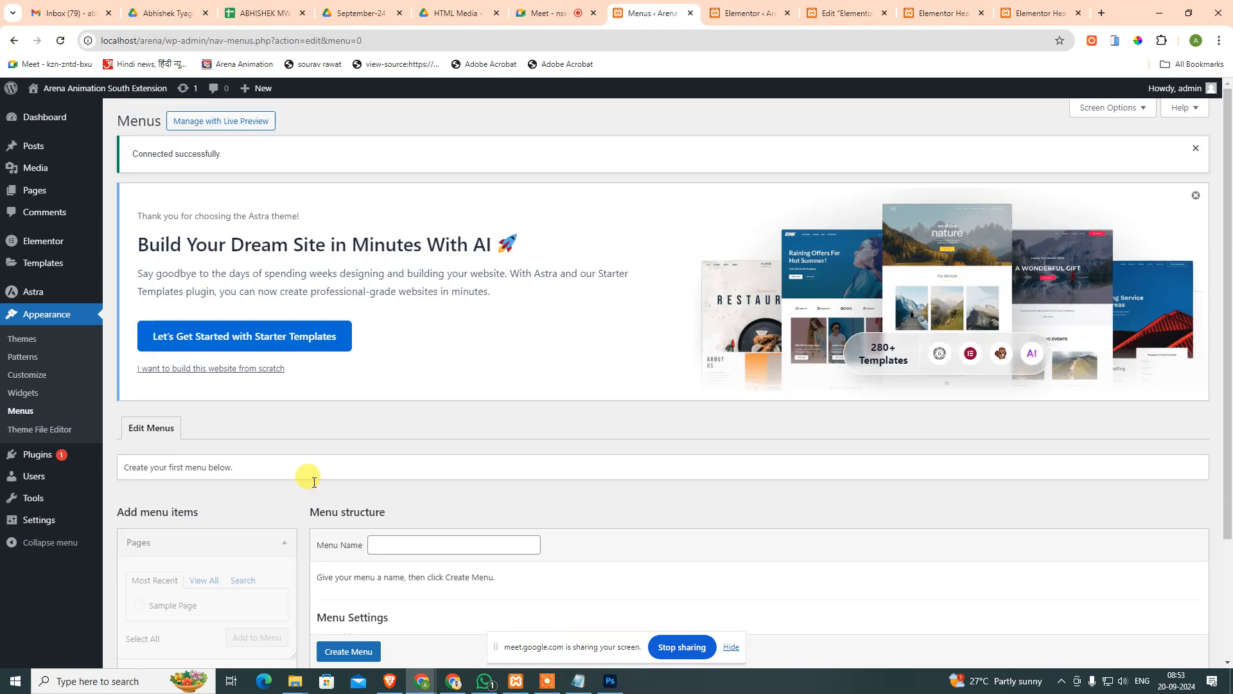
scroll(424, 334, "down", 2)
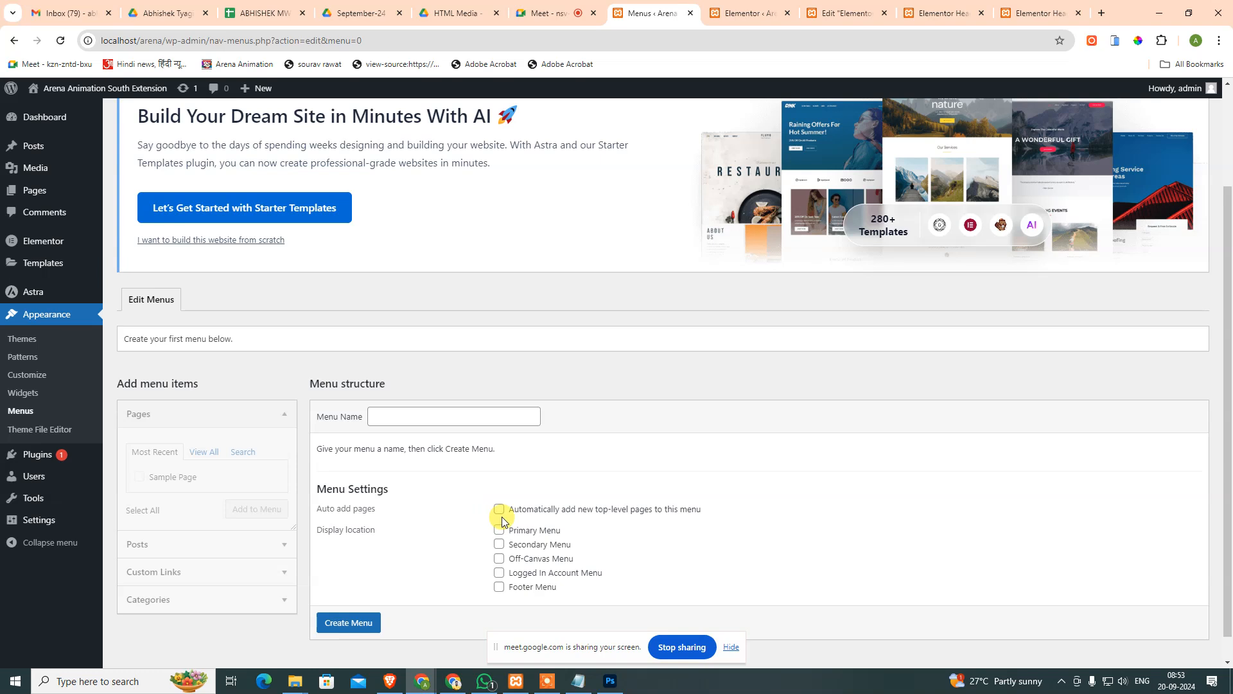
Create a menu named "Elementor Navbar" with Primary Menu as its display location.
left_click(518, 514)
left_click(520, 532)
left_click(451, 413)
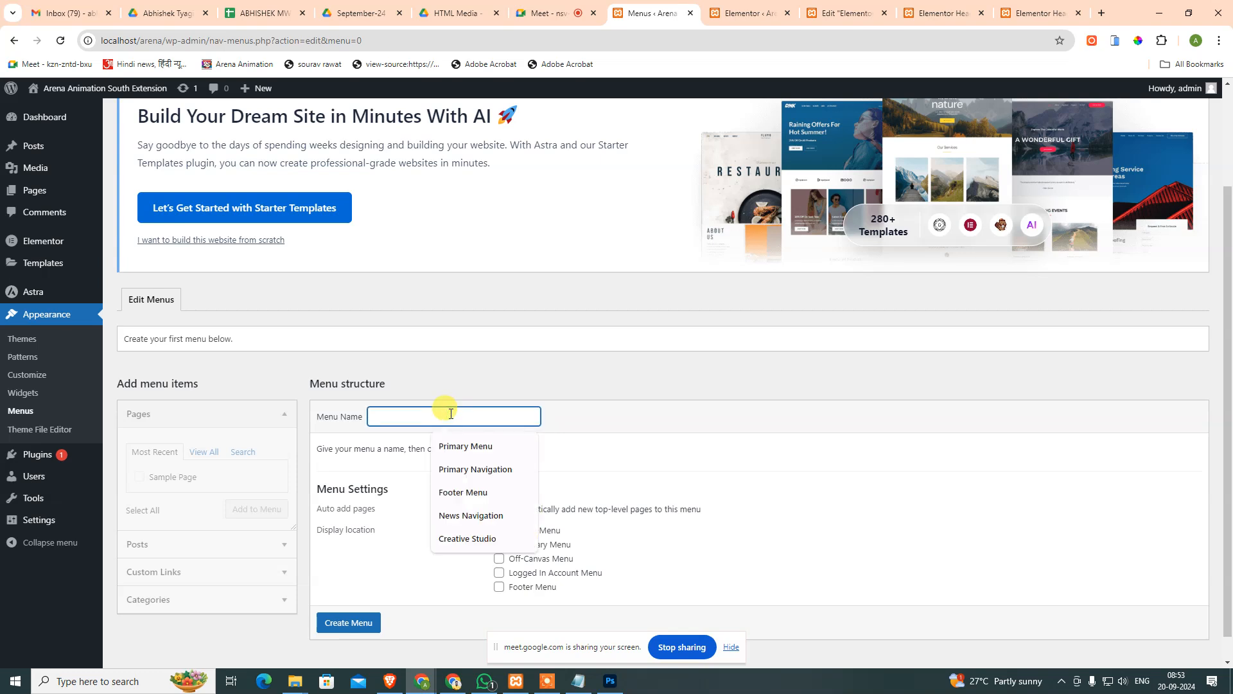
type("Elementor Navbar")
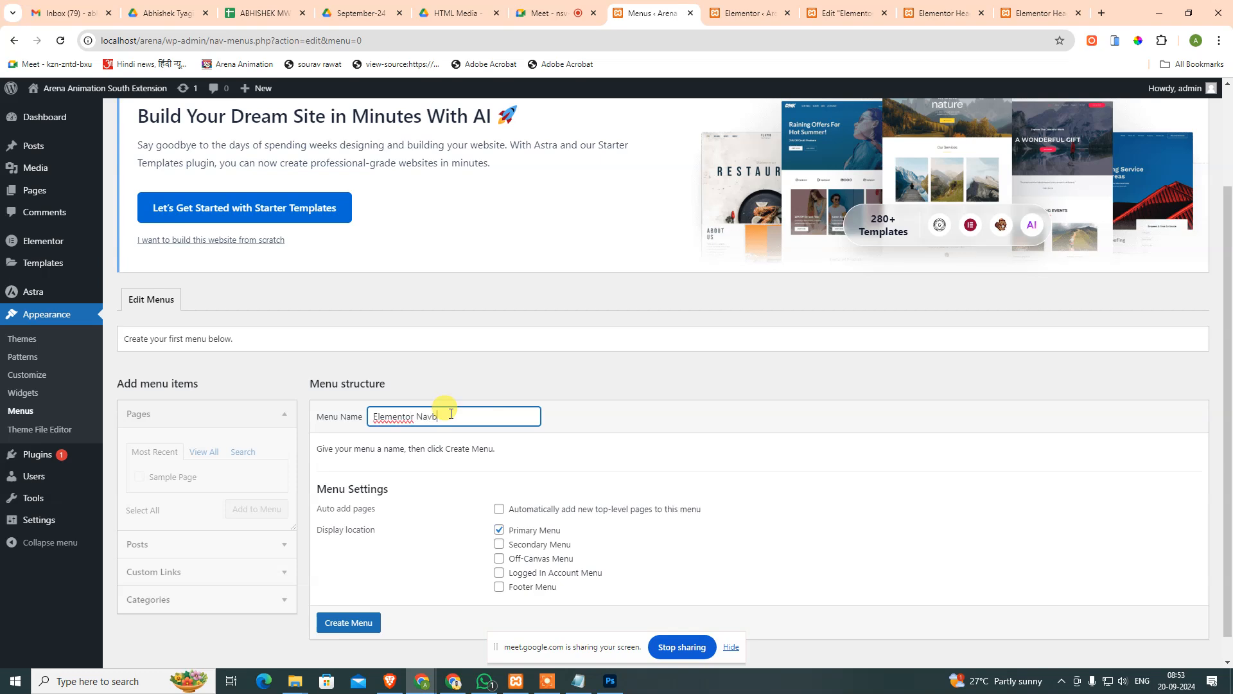
left_click(340, 622)
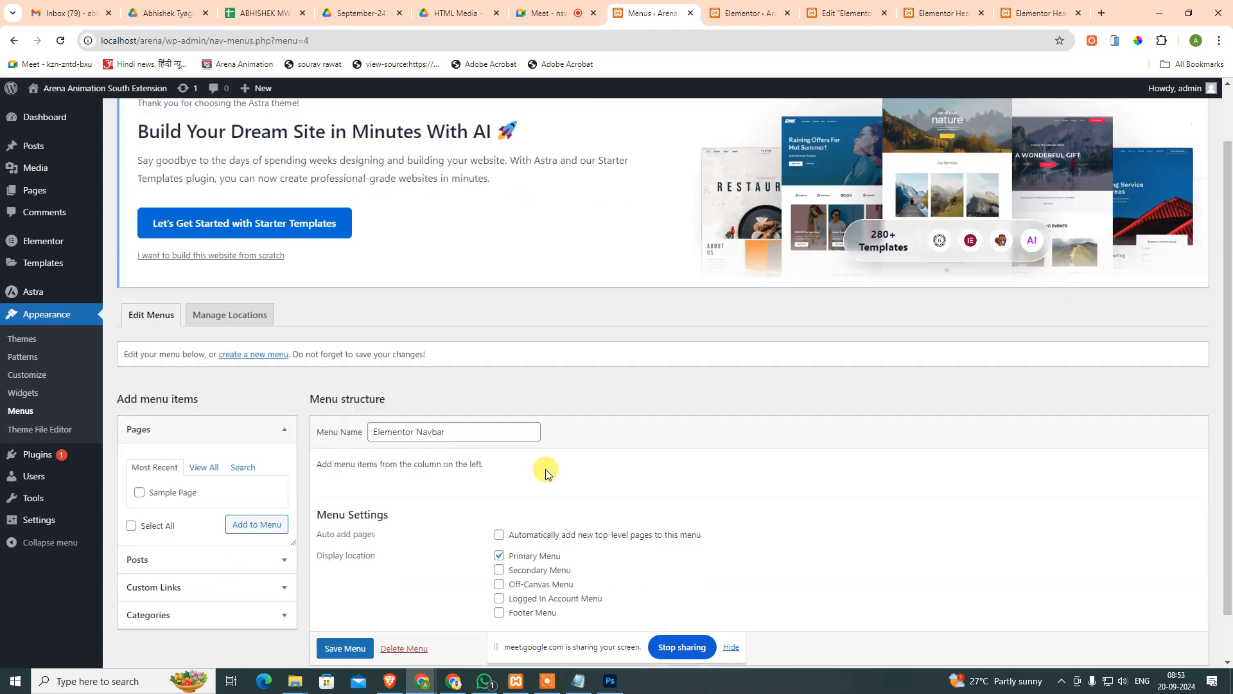
Add a custom link with the text "home" to the Elementor Navbar menu.
scroll(541, 468, "down", 2)
left_click(146, 535)
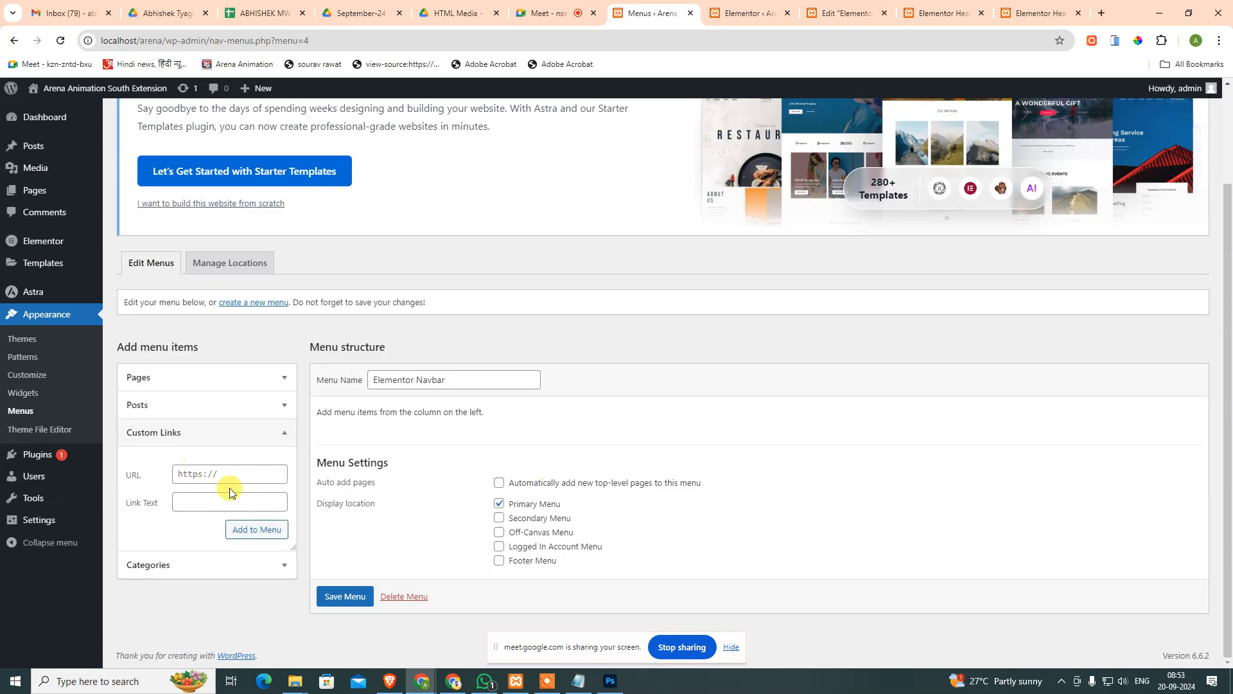
left_click(237, 476)
left_click(221, 508)
left_click(252, 528)
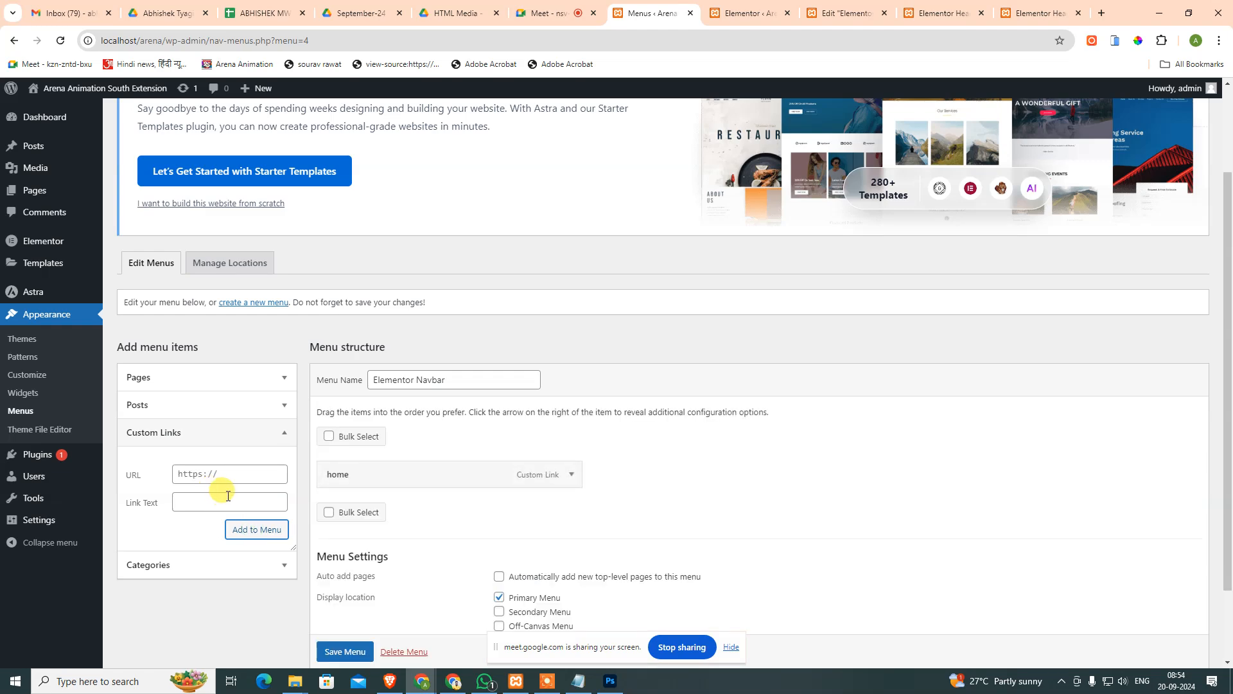
Check the navigation labels in the Photoshop design and add a custom link "about" with URL # to the menu.
left_click(240, 474)
type("#")
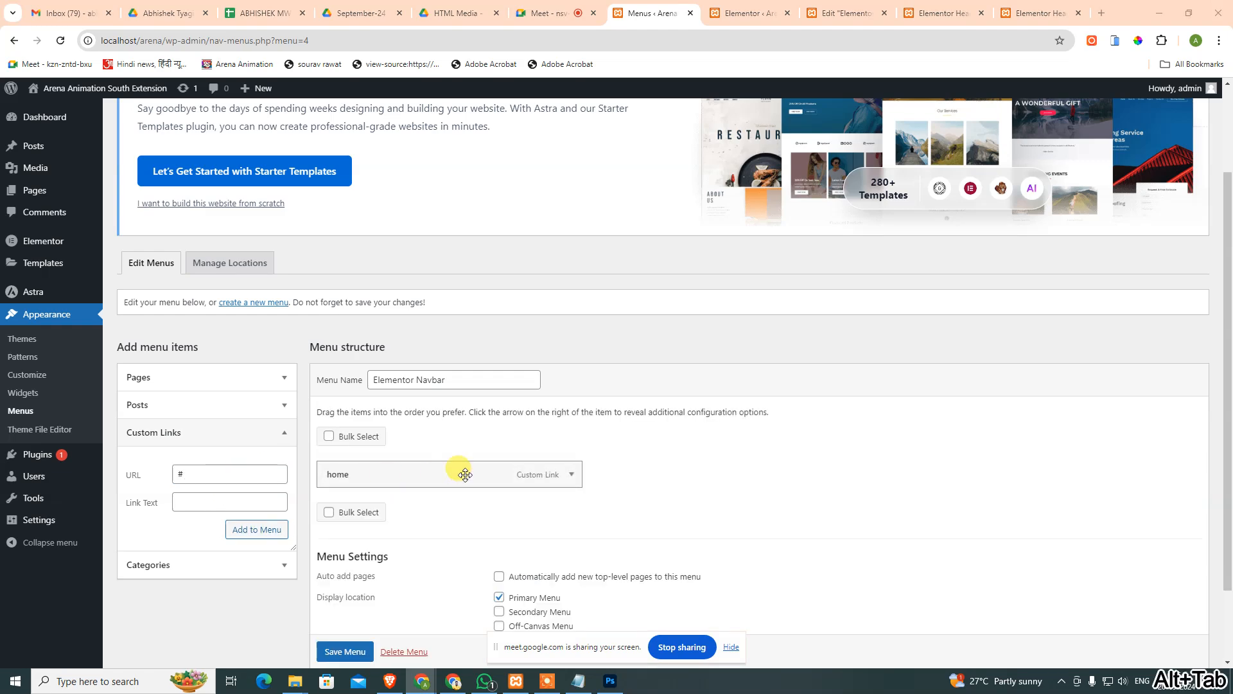
key("alt+Tab")
left_click(733, 152)
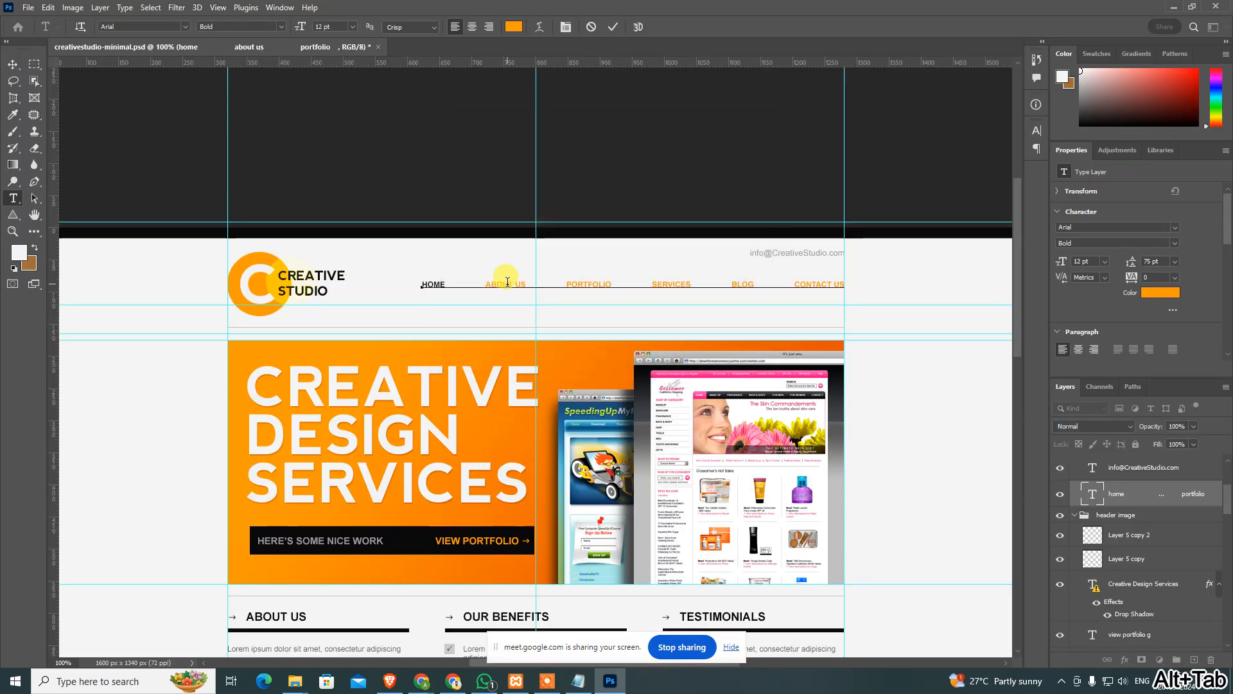
key("alt+Tab")
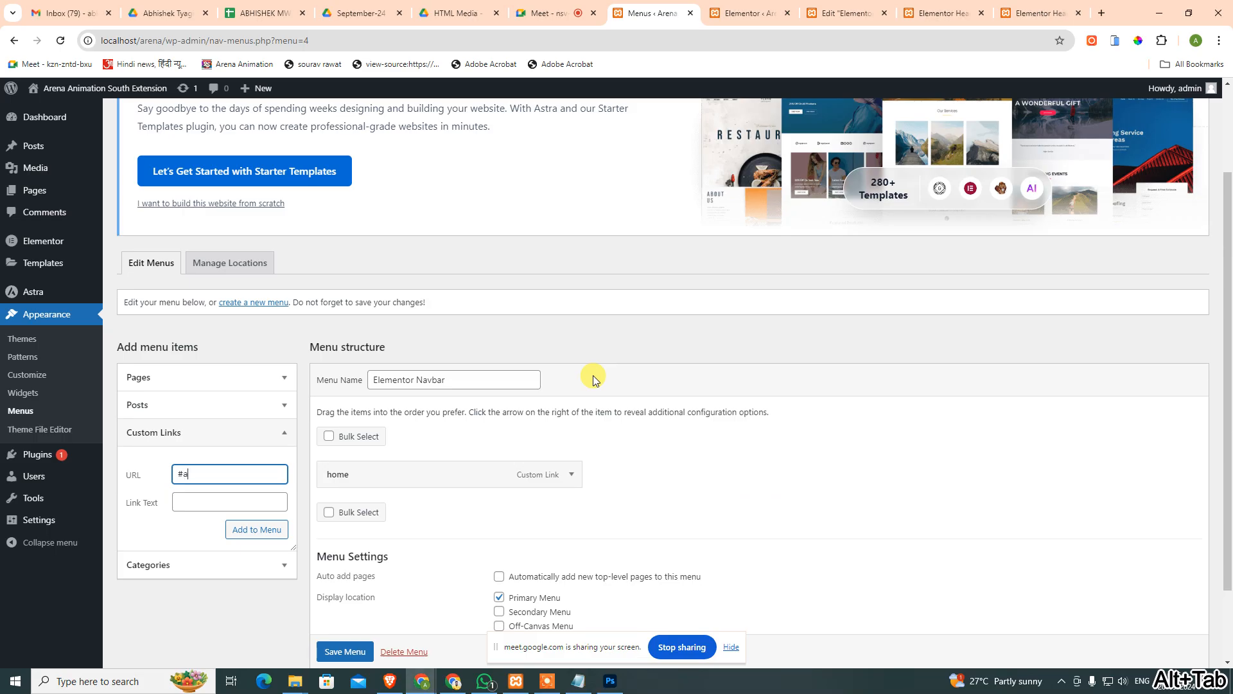
key("Tab")
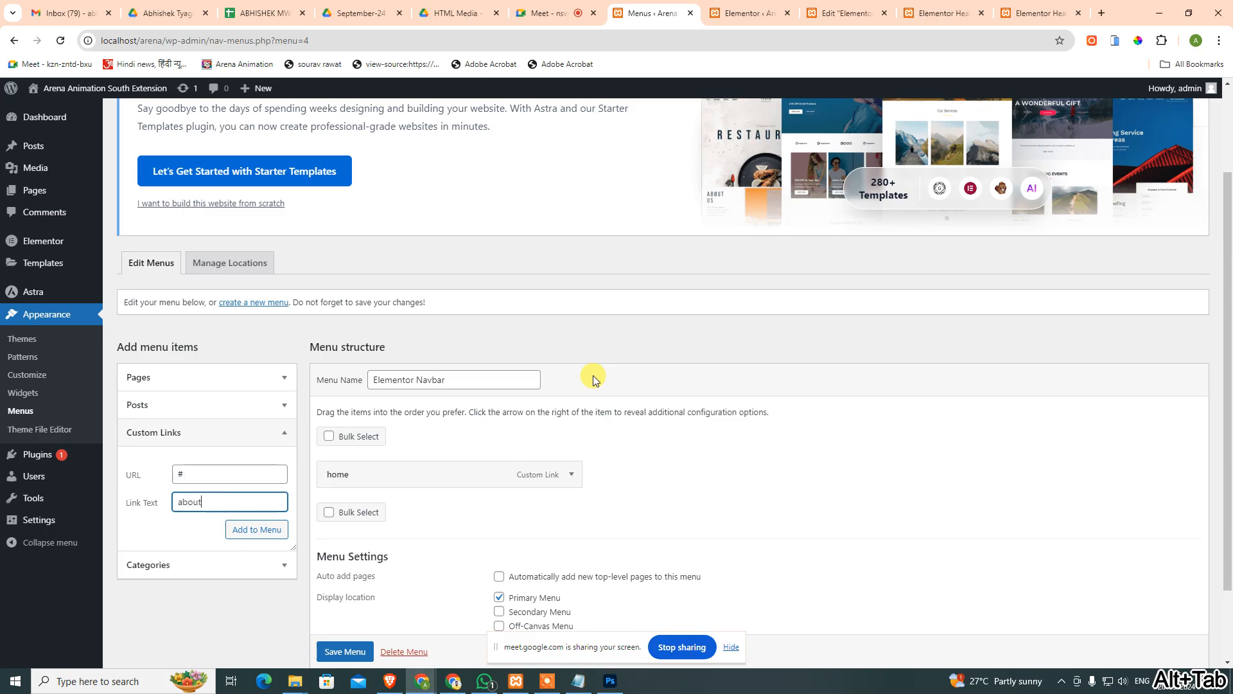
left_click(234, 529)
Add a custom link "portfolio" with URL # to the menu, checking the label against the Photoshop design.
left_click(210, 475)
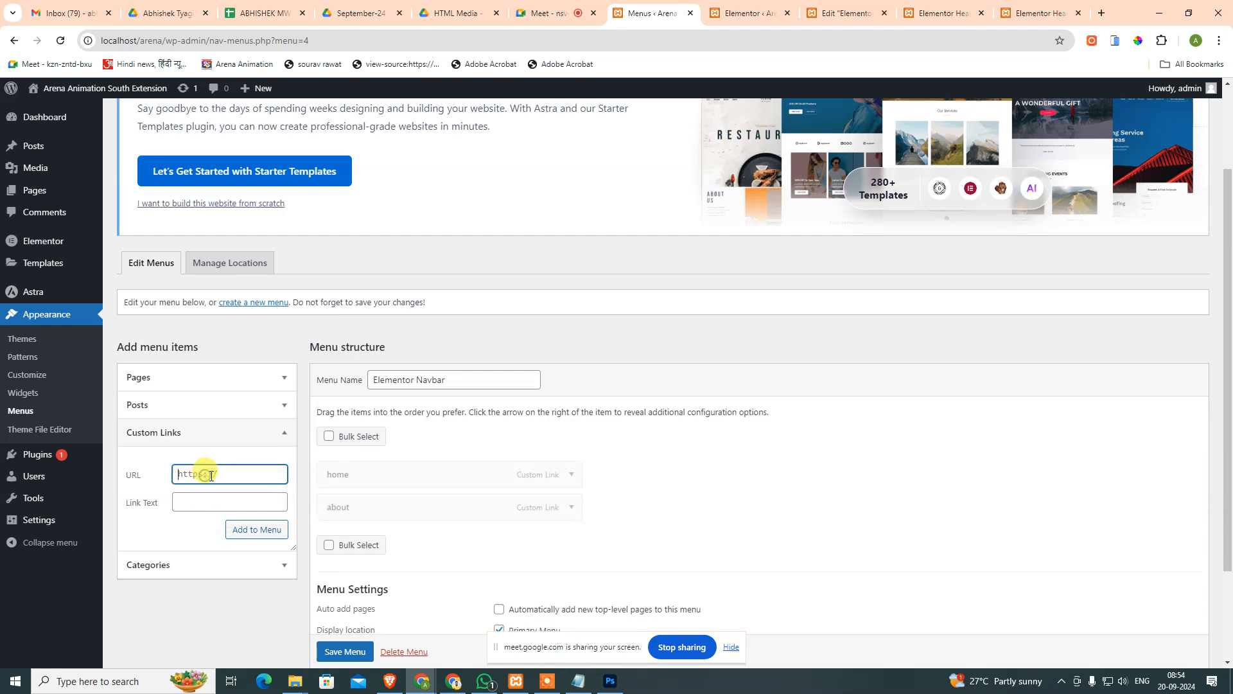
type("#")
left_click(216, 502)
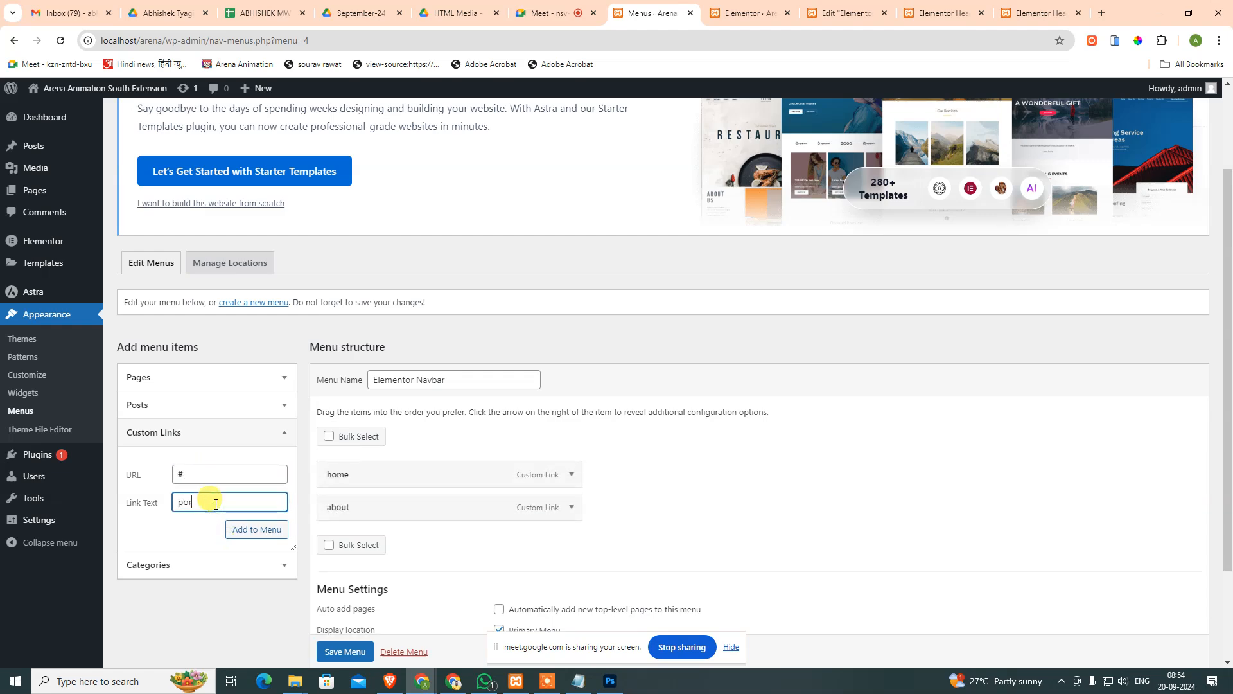
key("alt+Tab")
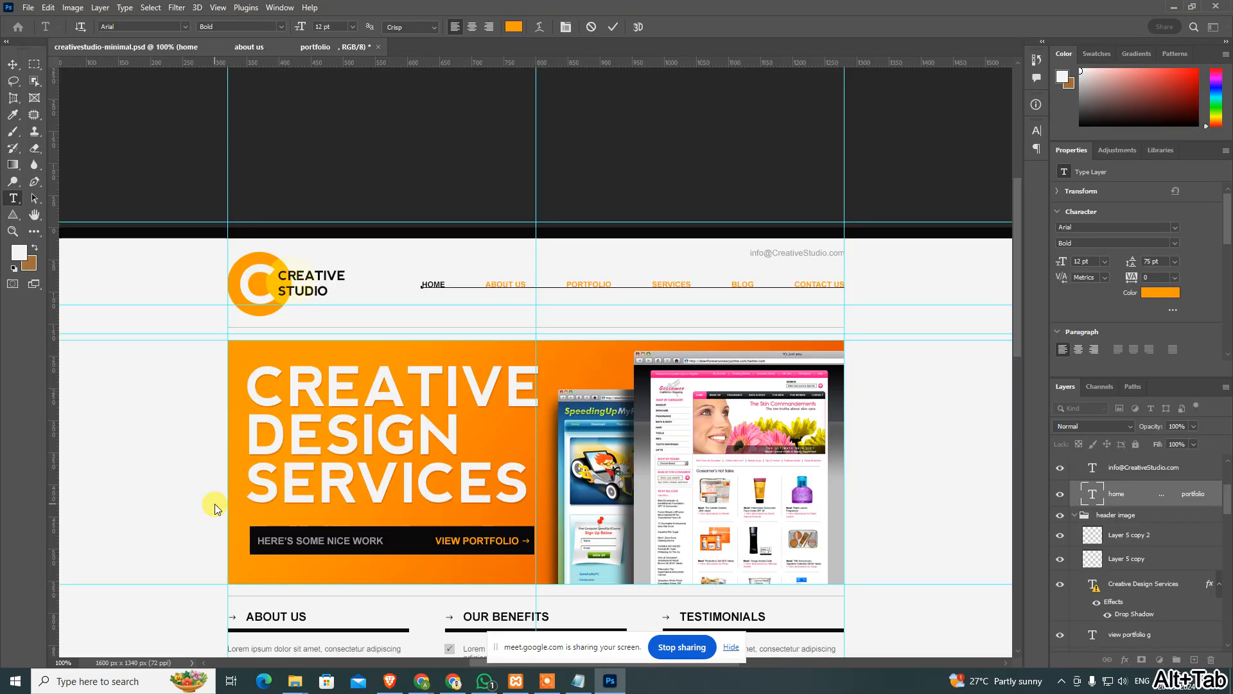
key("alt+Tab")
left_click(258, 533)
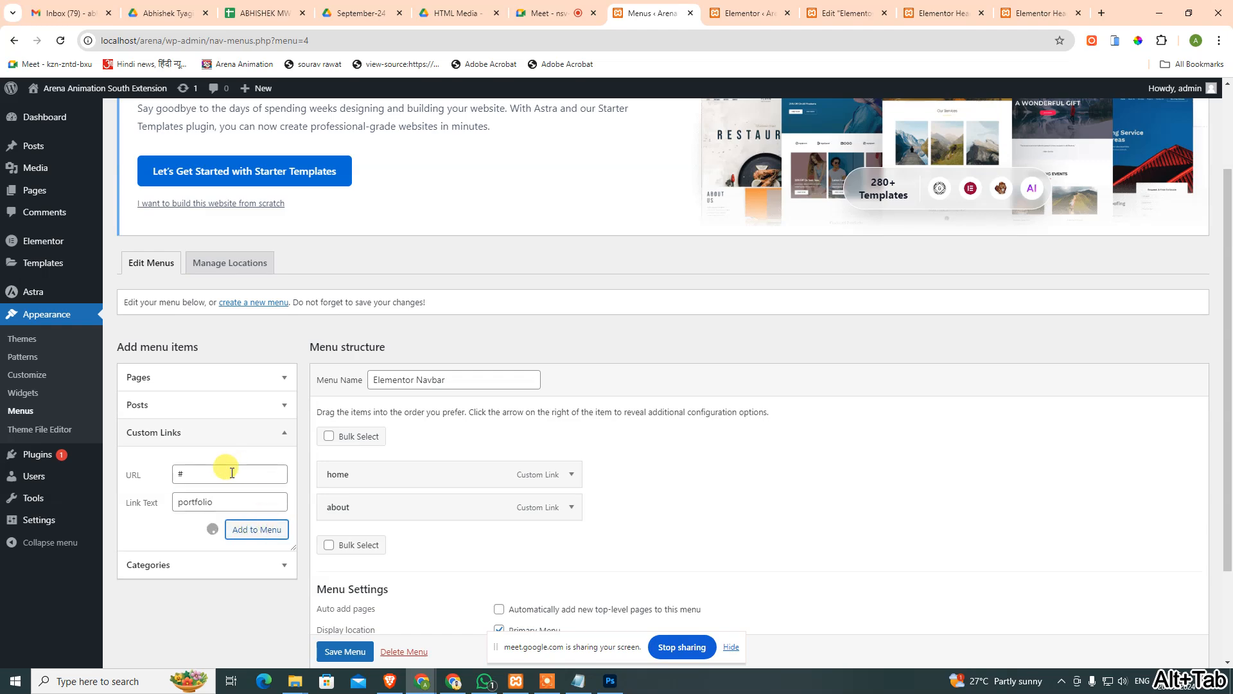
Add a custom link "services" with URL # to the menu, following the label in the Photoshop design.
left_click(218, 474)
type("#")
left_click(226, 501)
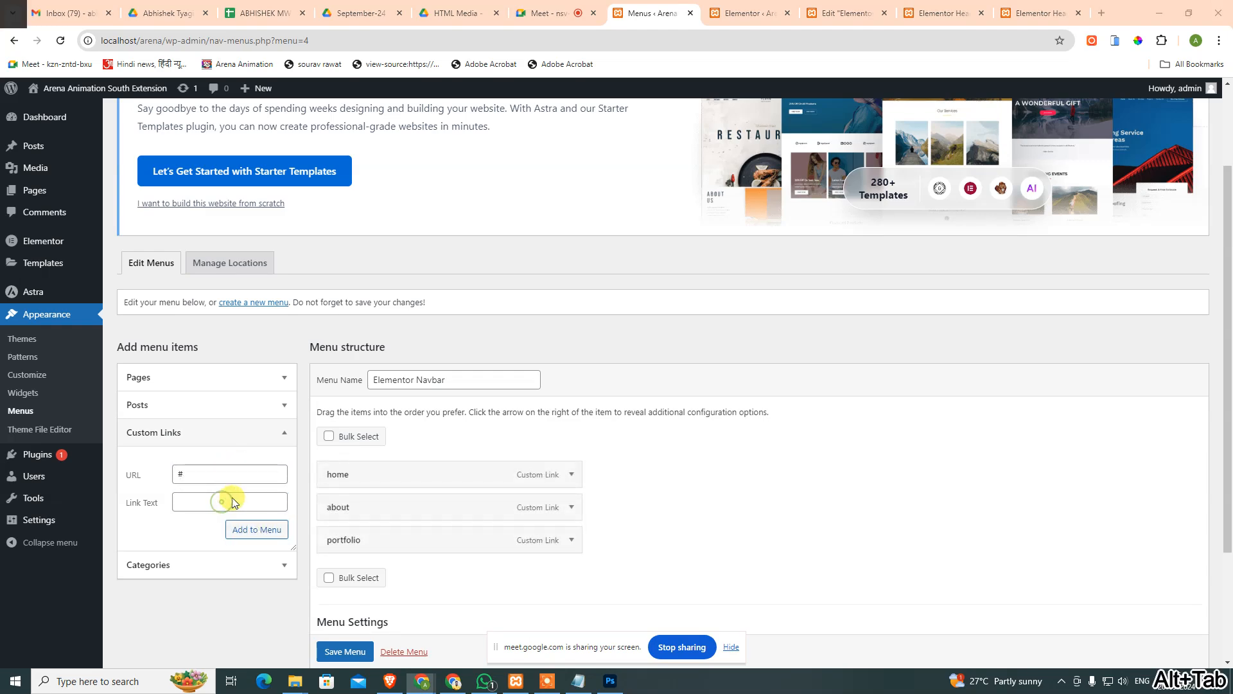
key("alt+Tab")
key("alt+Tab")
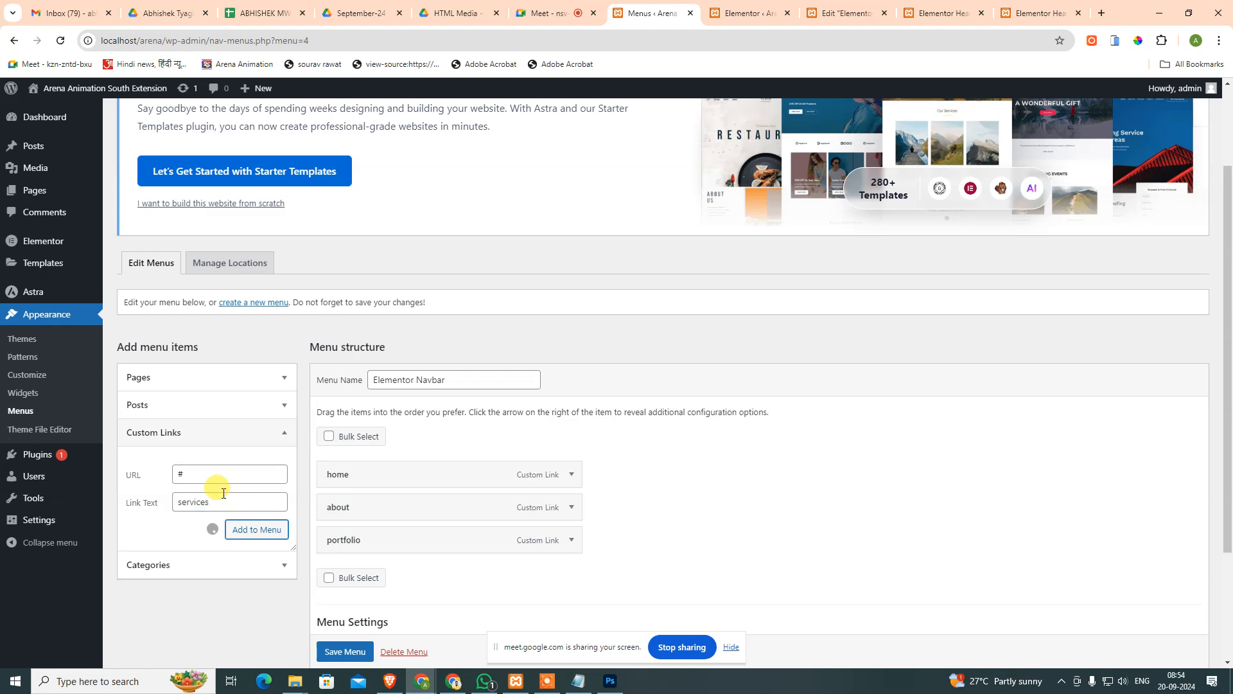
left_click(247, 529)
Look up the next navigation label in the Photoshop design and add a custom link "blog" with URL #.
left_click(233, 474)
key("alt+Tab")
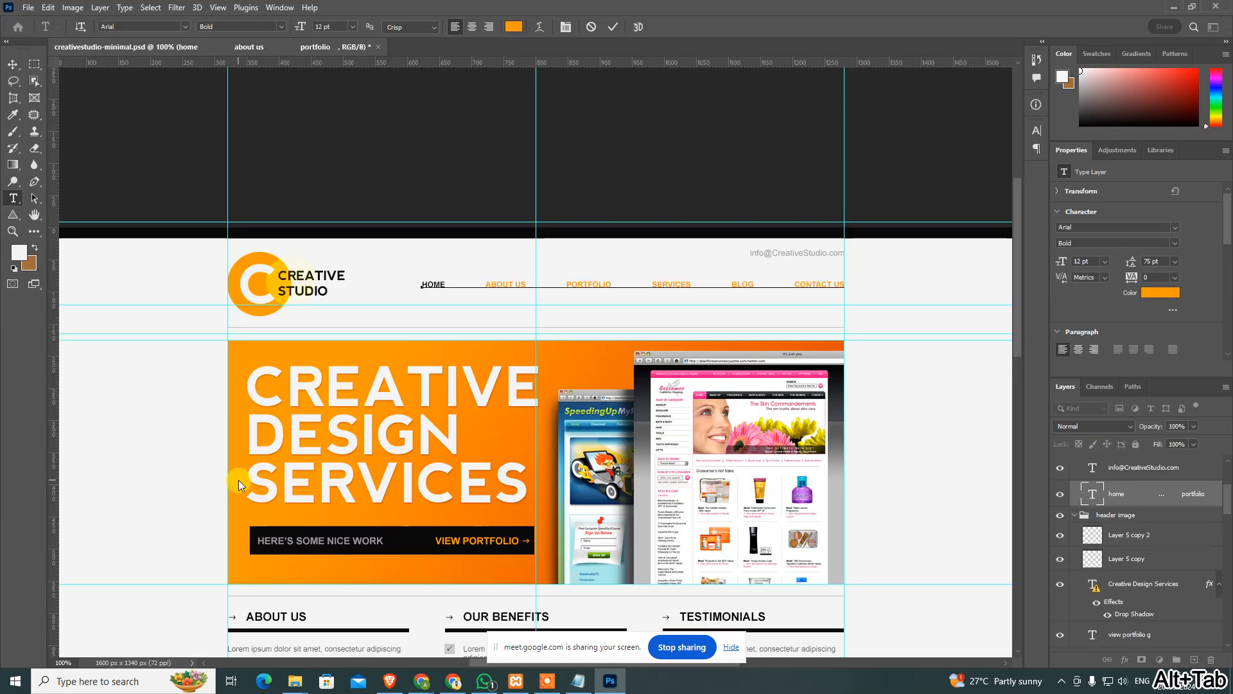
key("alt+Tab")
left_click(228, 502)
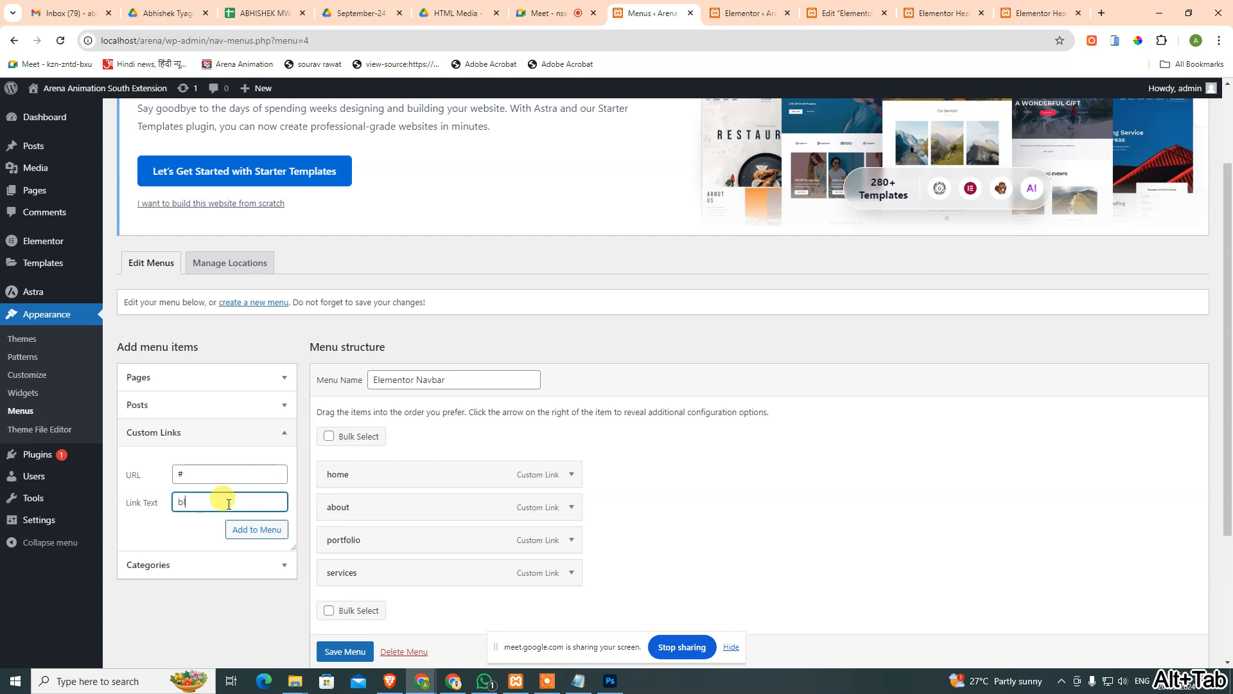
key("Return")
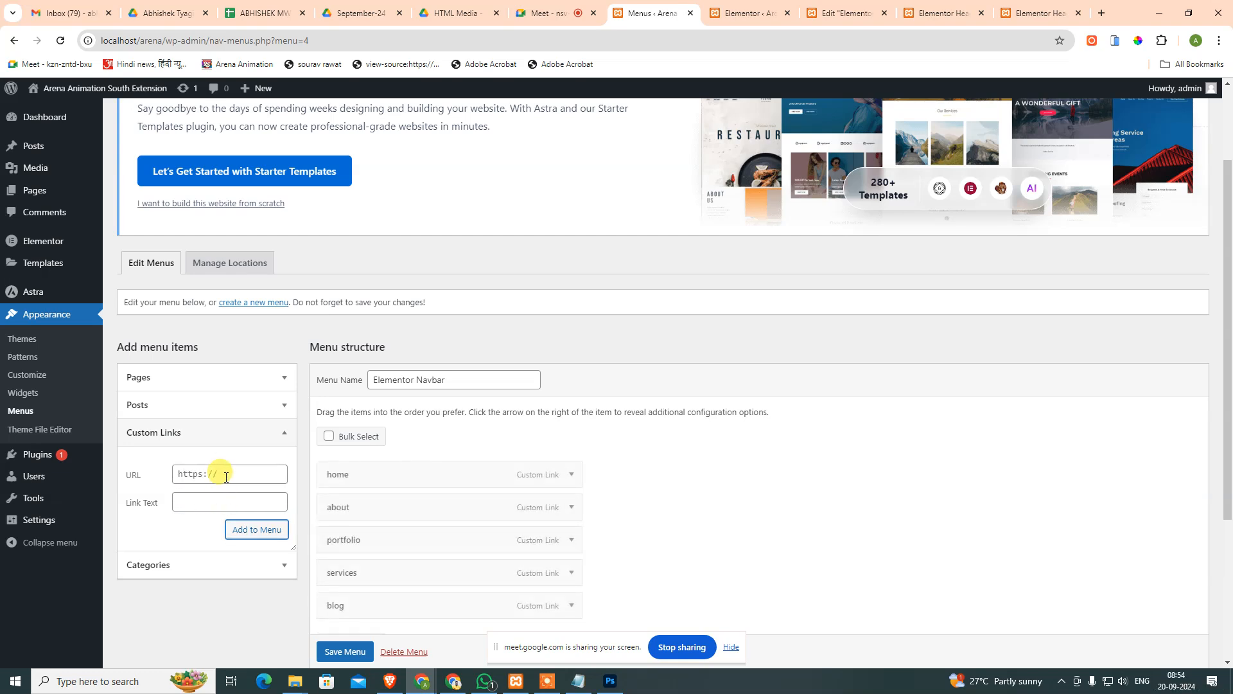
Add a custom link "contact us" with URL # as the last item of the menu.
left_click(227, 475)
type("#")
left_click(209, 495)
type("contact us")
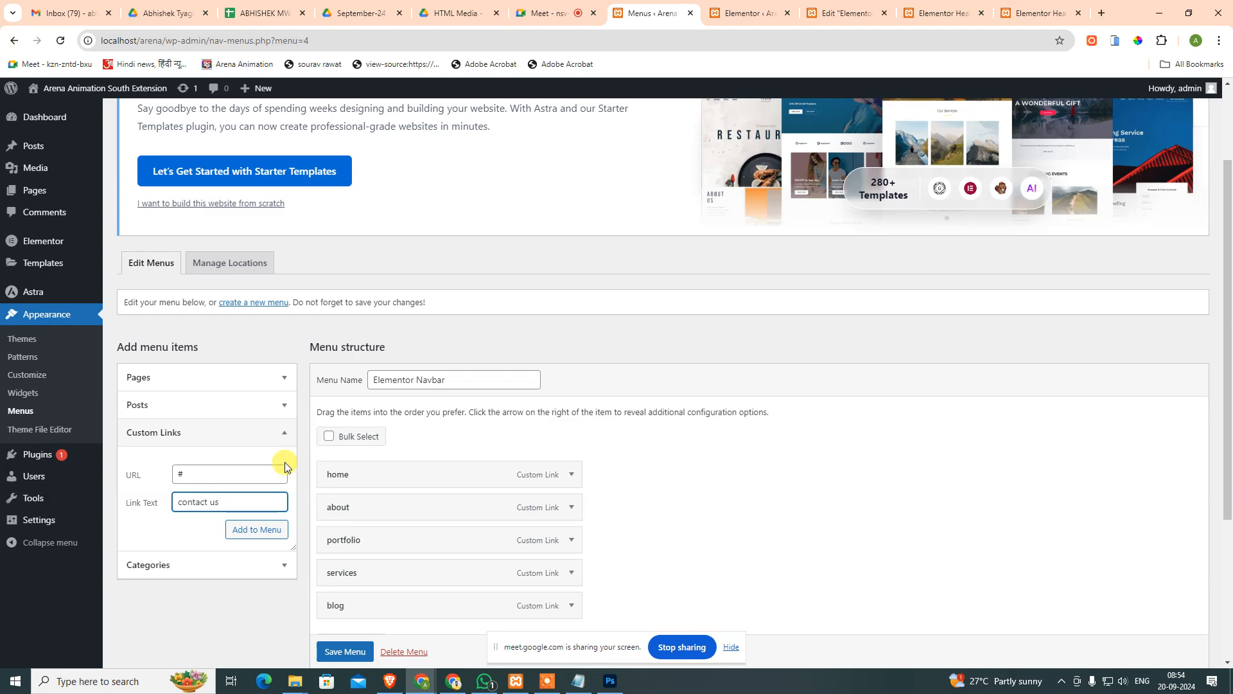
key("alt+Tab")
key("alt+Tab")
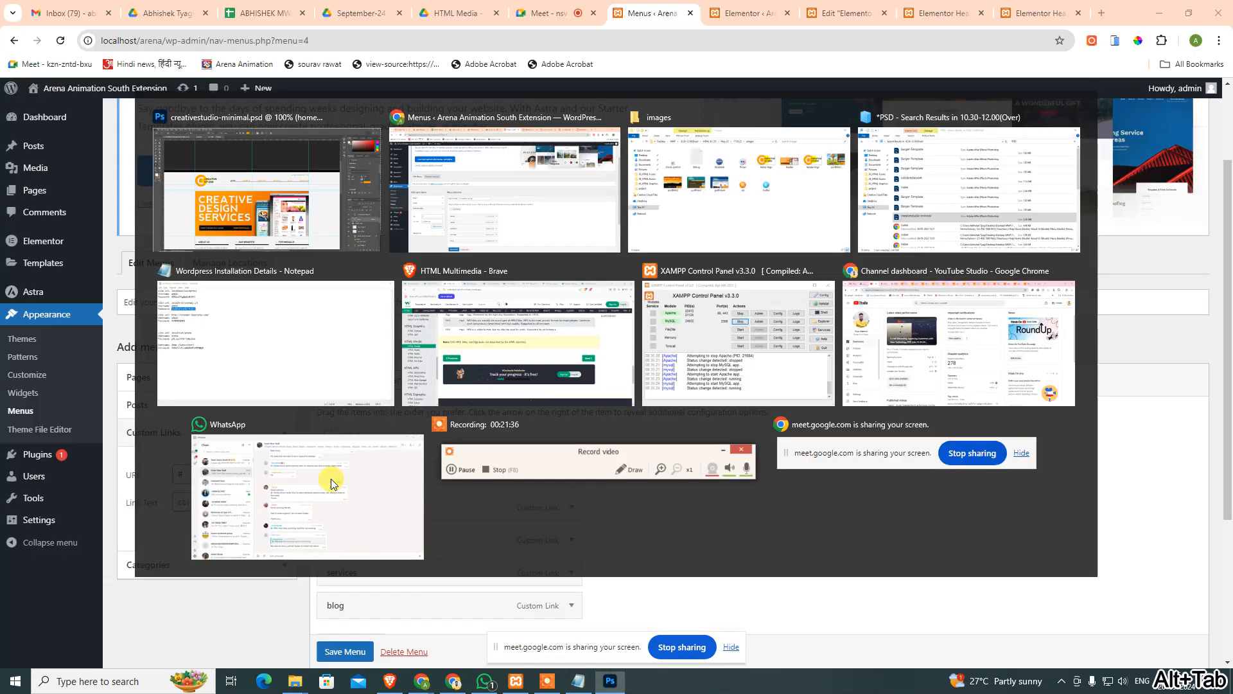
left_click(270, 530)
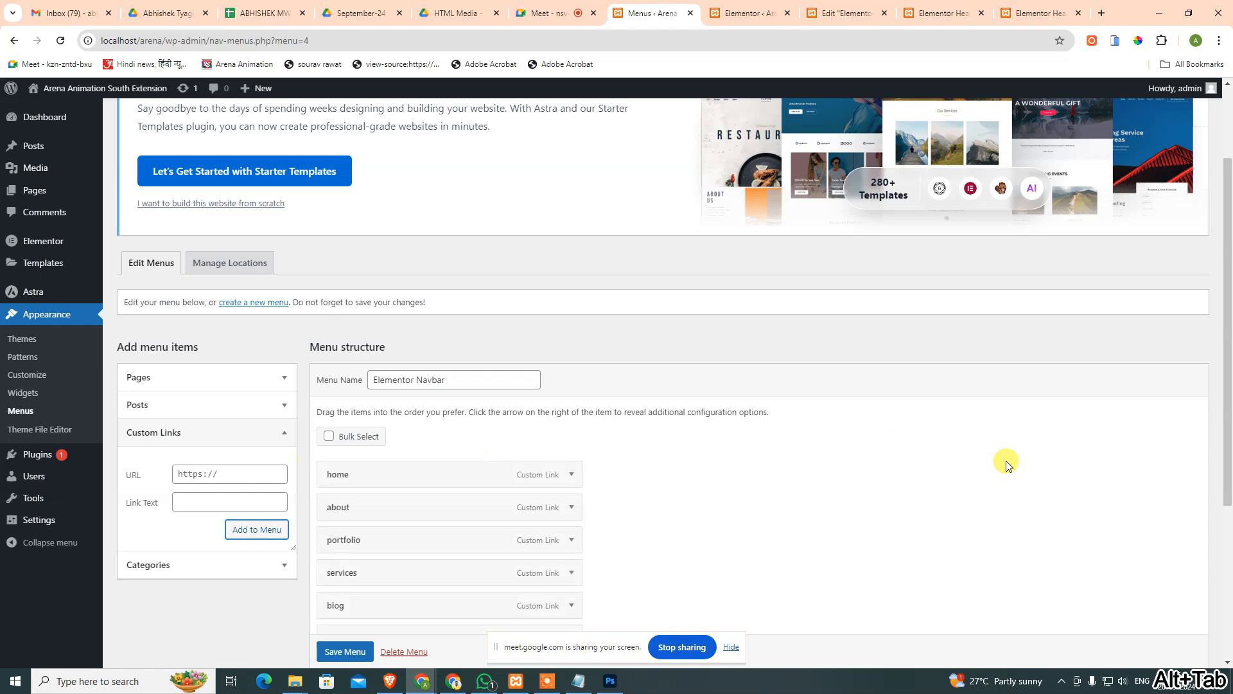
Review the items in the Elementor Navbar menu structure and save the menu.
scroll(405, 467, "down", 3)
scroll(417, 445, "up", 4)
scroll(475, 543, "down", 5)
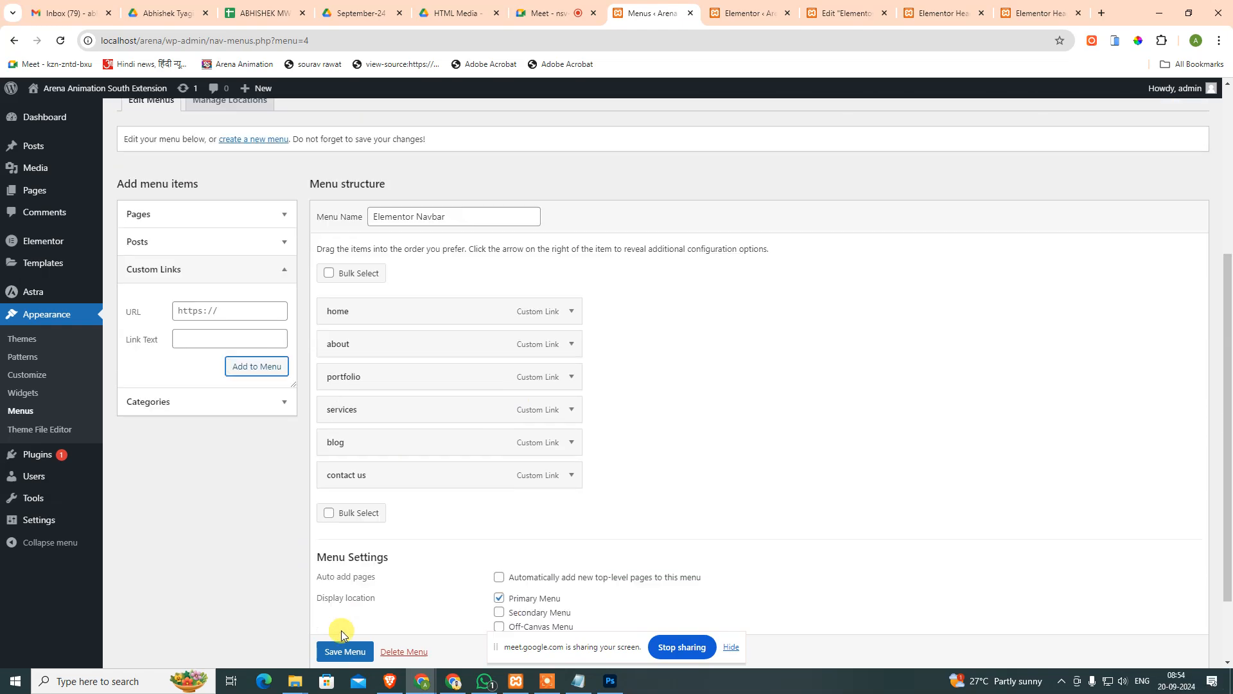
left_click(345, 645)
left_click(345, 622)
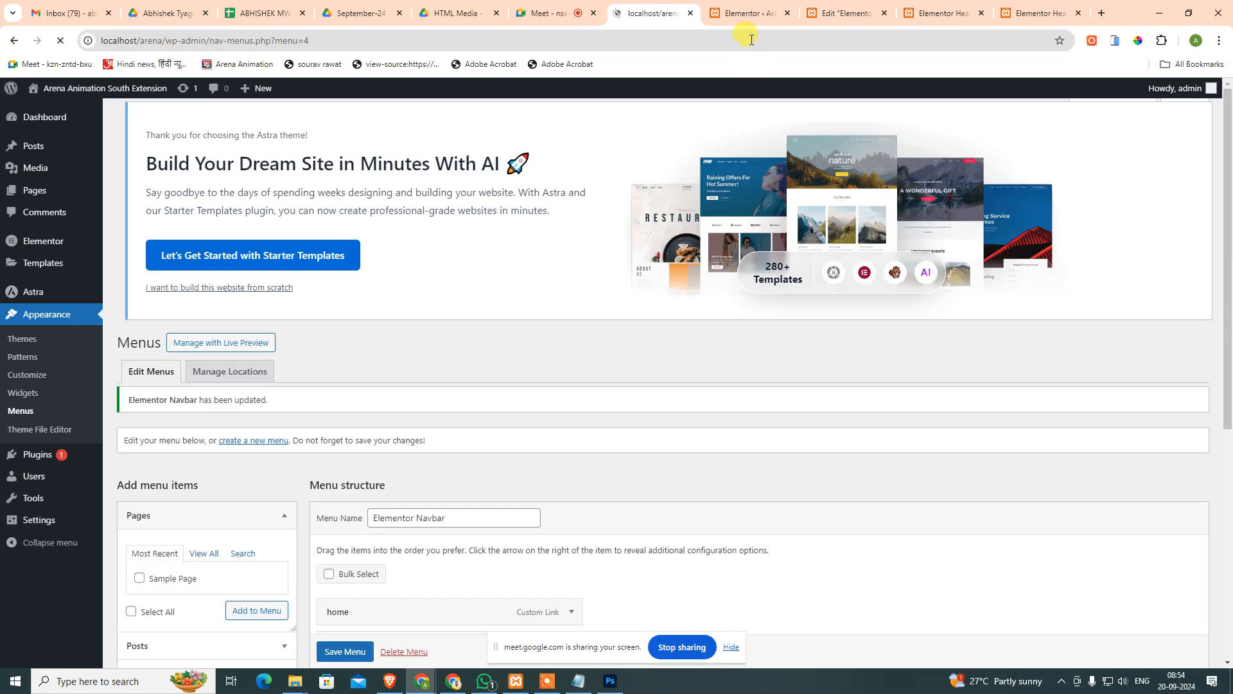
Return to the Elementor header editor in desktop view and select the WordPress Menu widget.
left_click(786, 5)
left_click(842, 13)
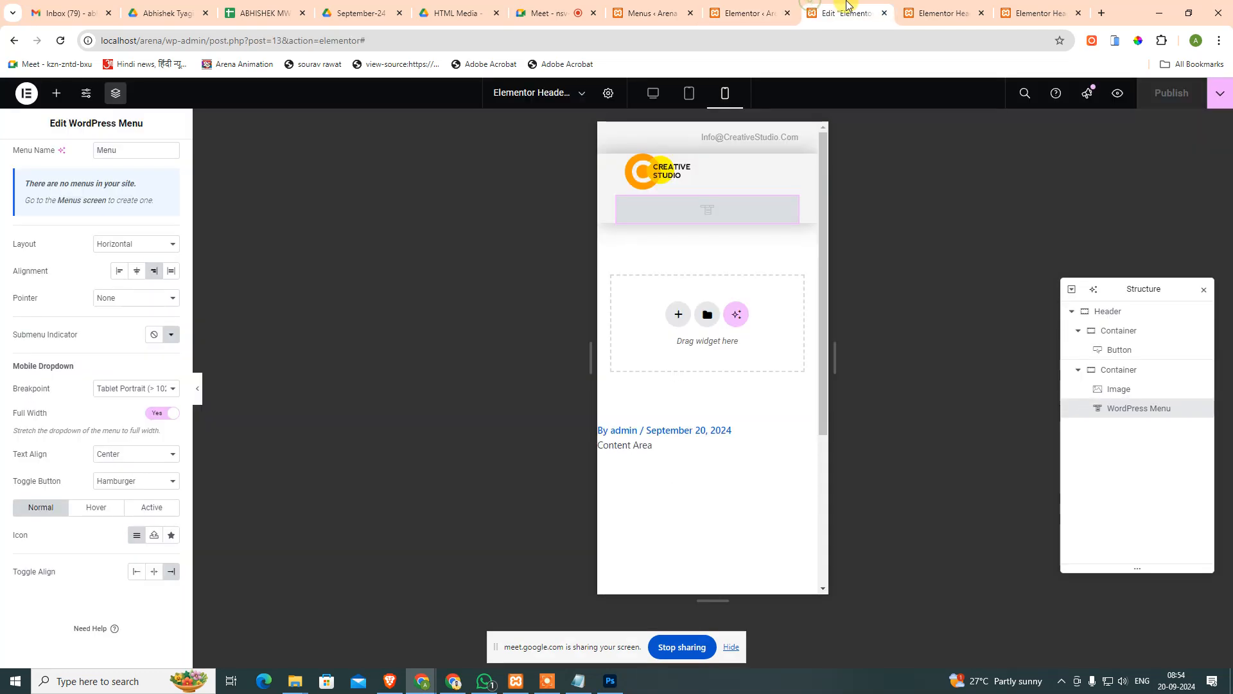
left_click(119, 149)
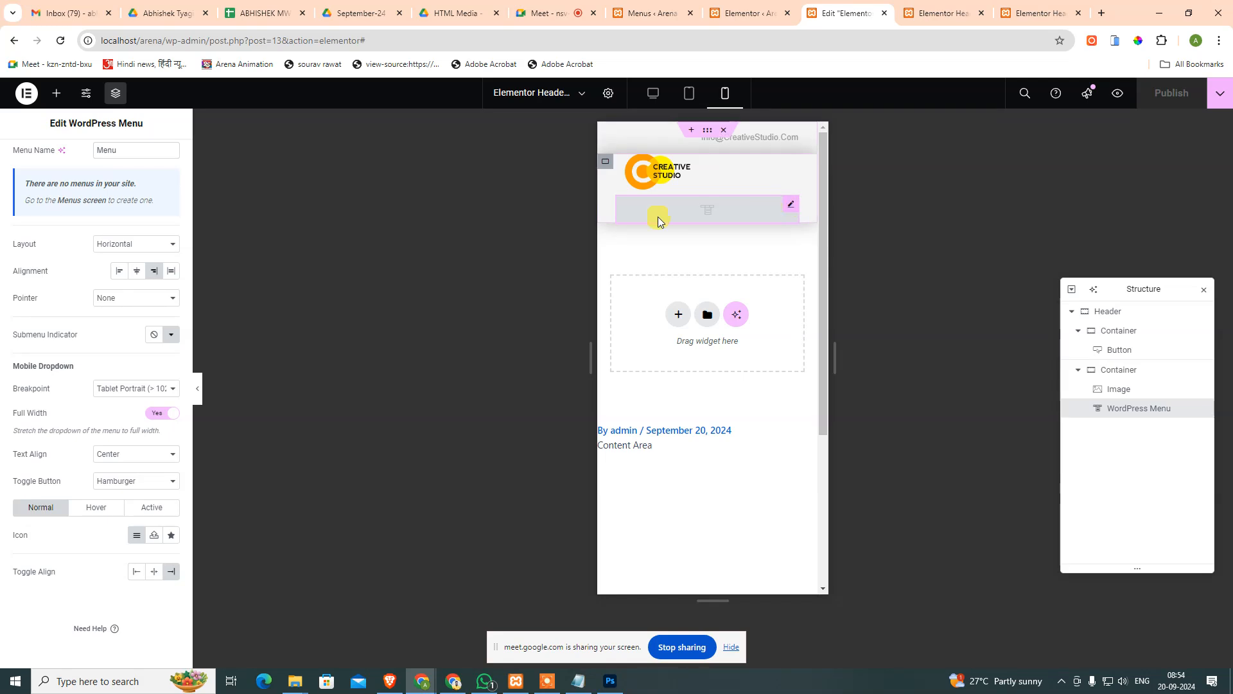
left_click(649, 93)
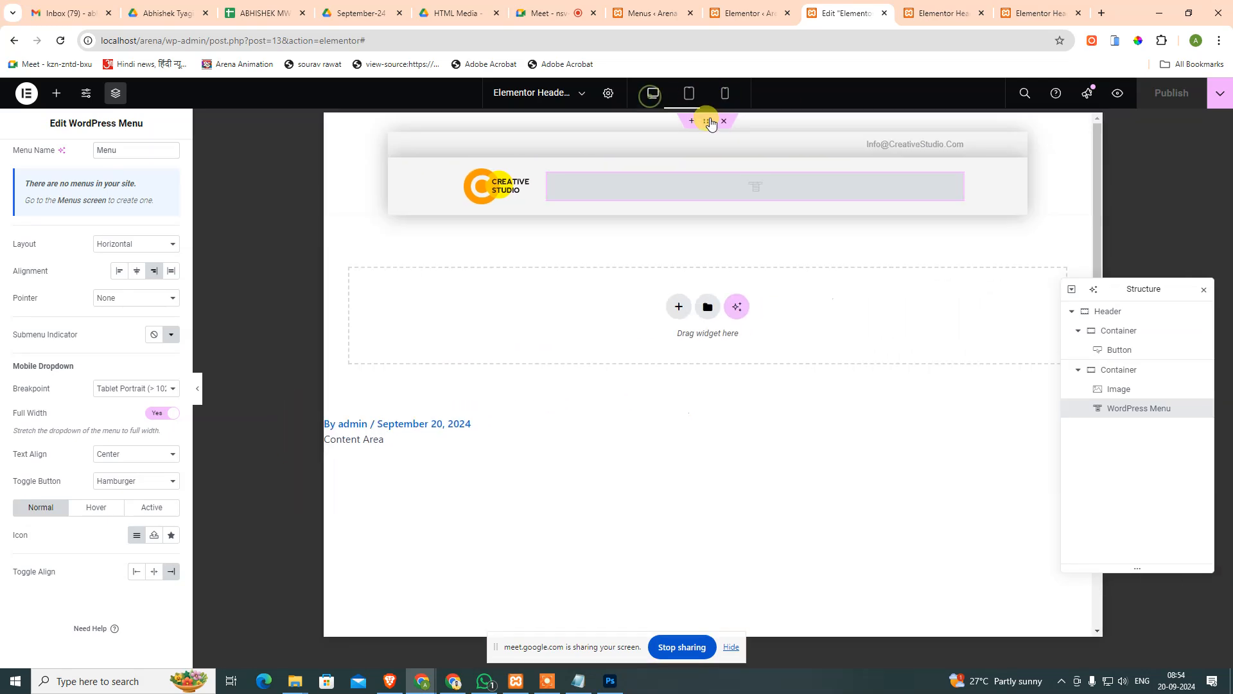
left_click(718, 179)
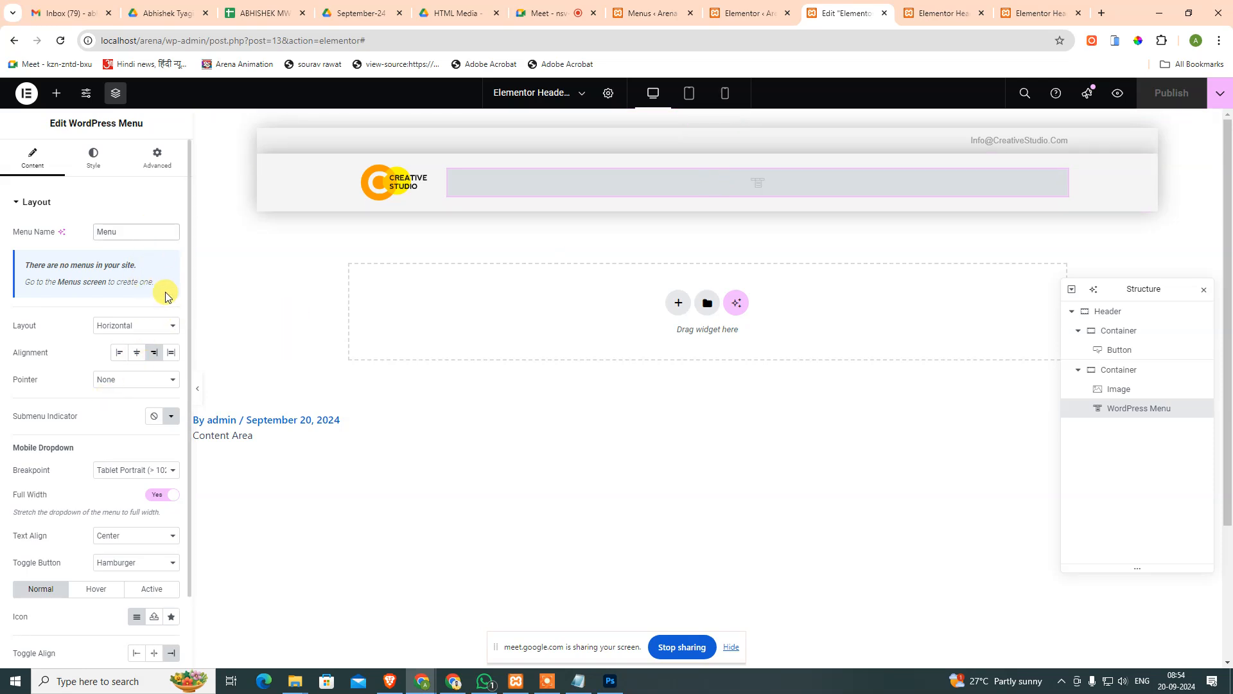
Look through the WordPress Menu widget's settings and reload the editor to load the newly created menu.
left_click(93, 158)
left_click(163, 166)
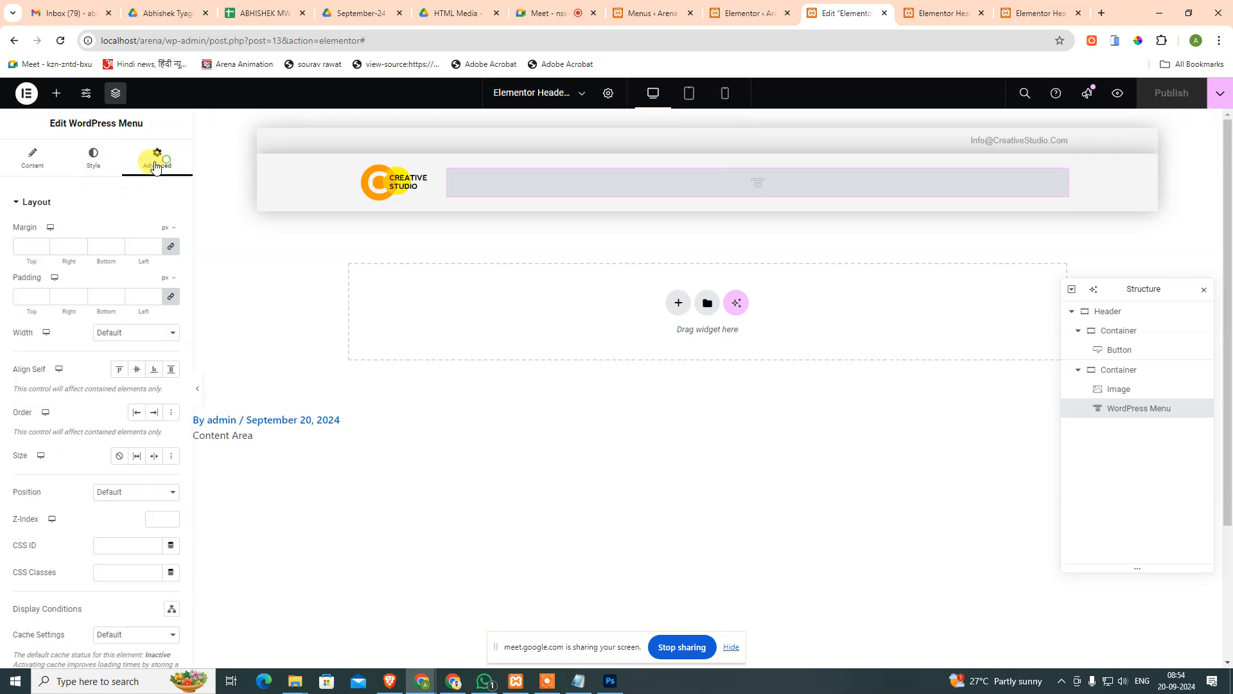
left_click(94, 157)
left_click(30, 159)
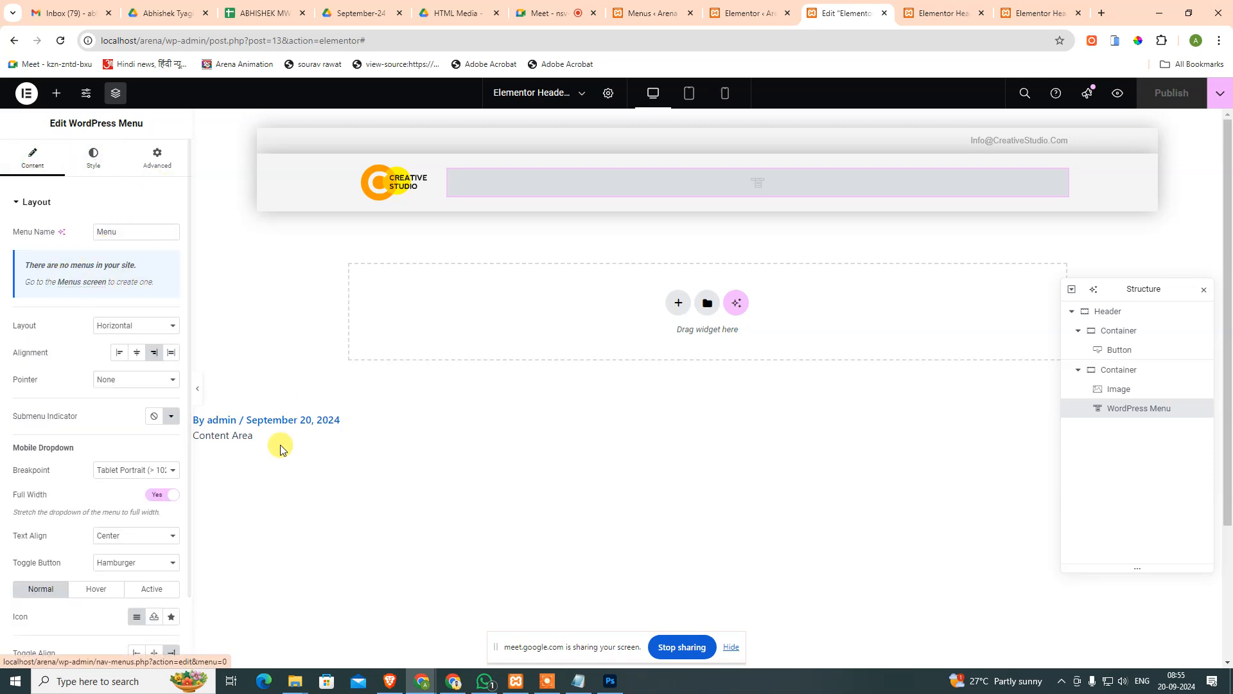
scroll(274, 441, "down", 2)
left_click(60, 40)
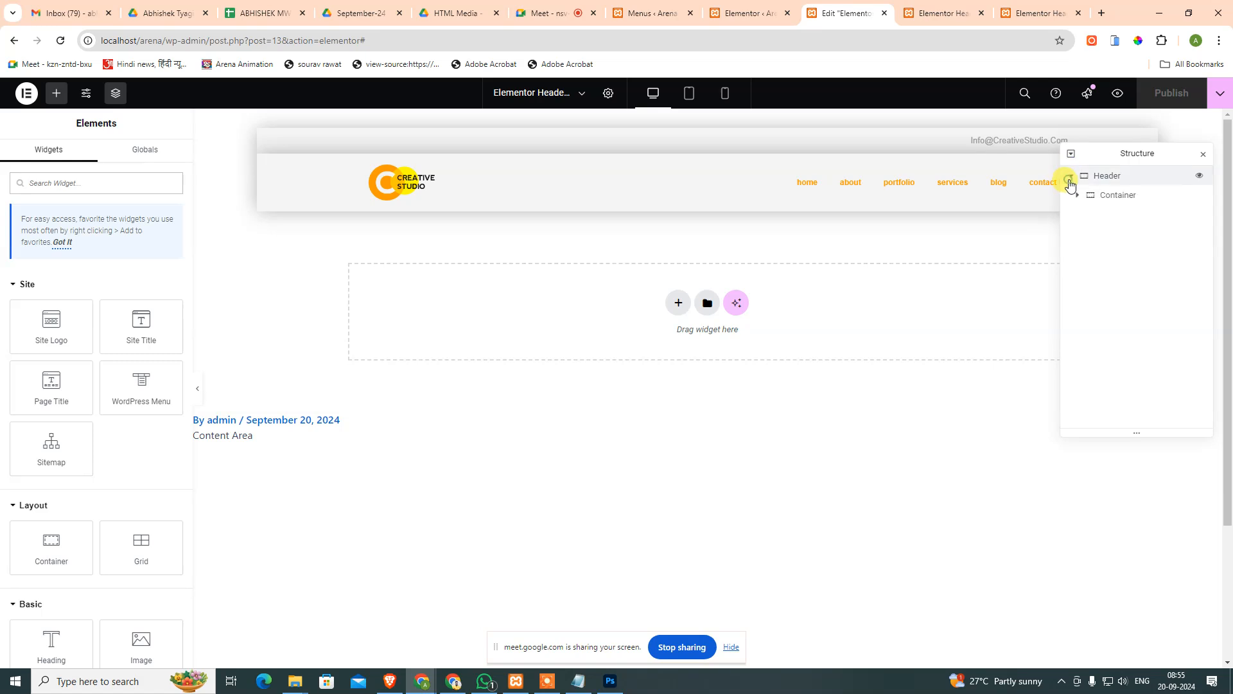
Select the WordPress Menu widget in the header's second container and set its main menu typography transform to Uppercase.
left_click(1078, 214)
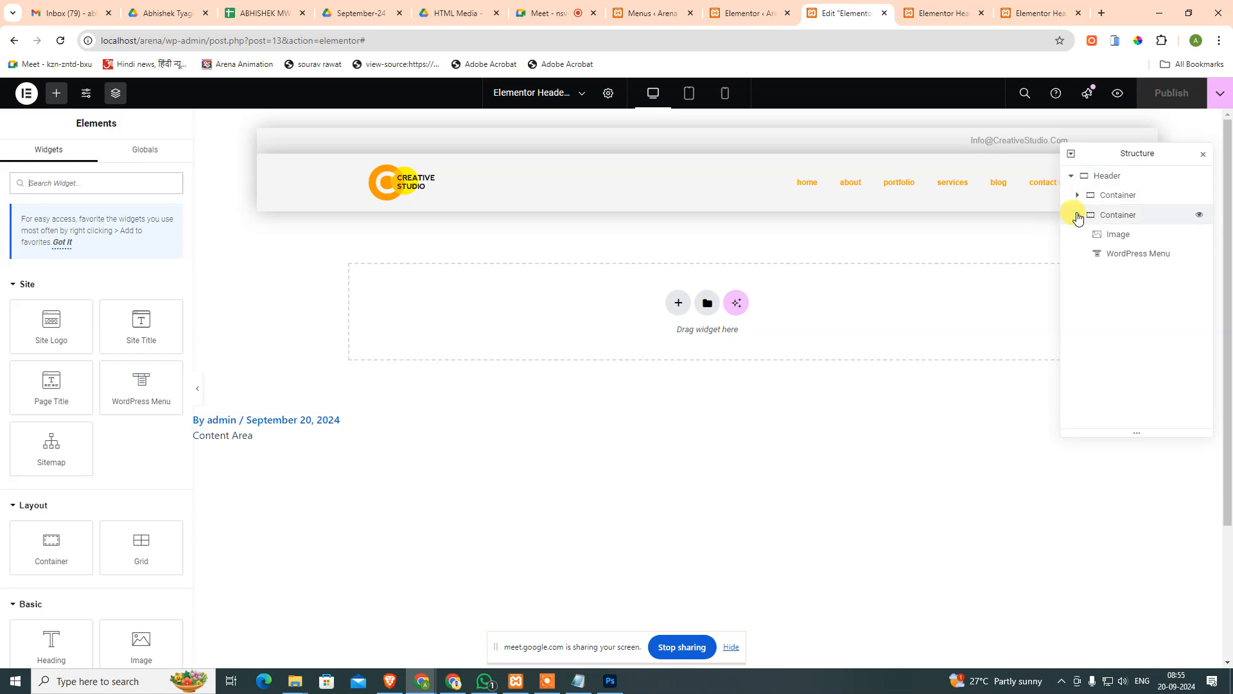
left_click(1107, 257)
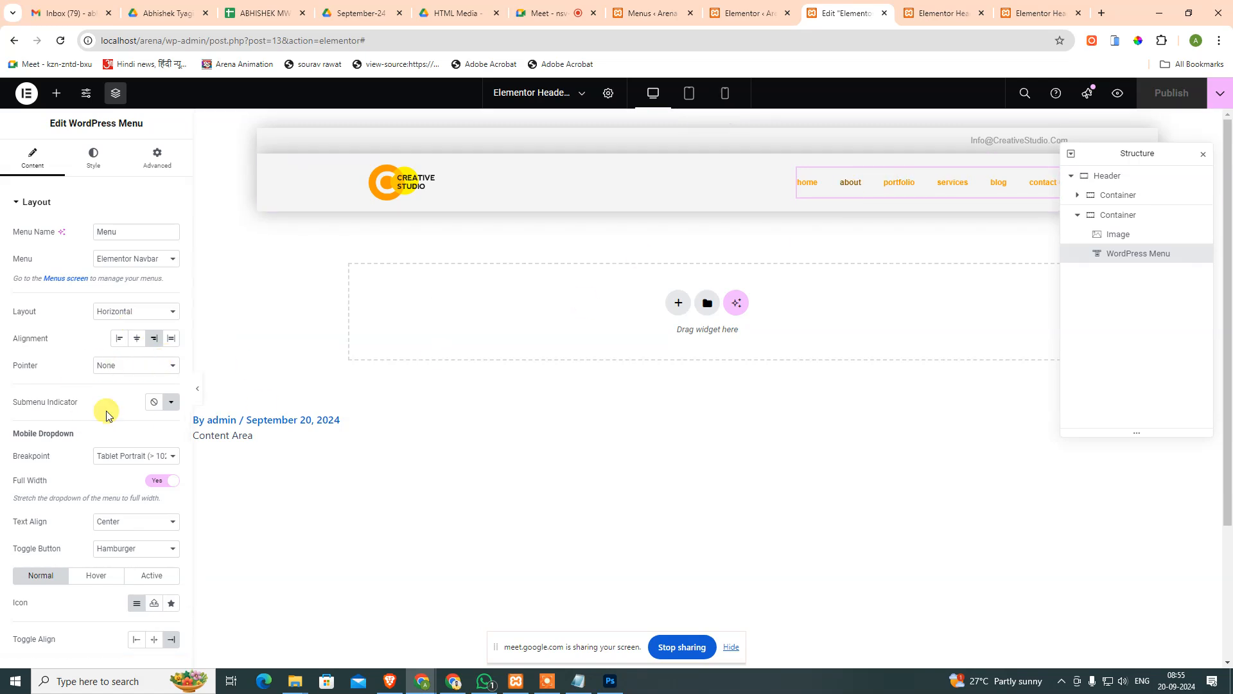
left_click(93, 166)
left_click(170, 233)
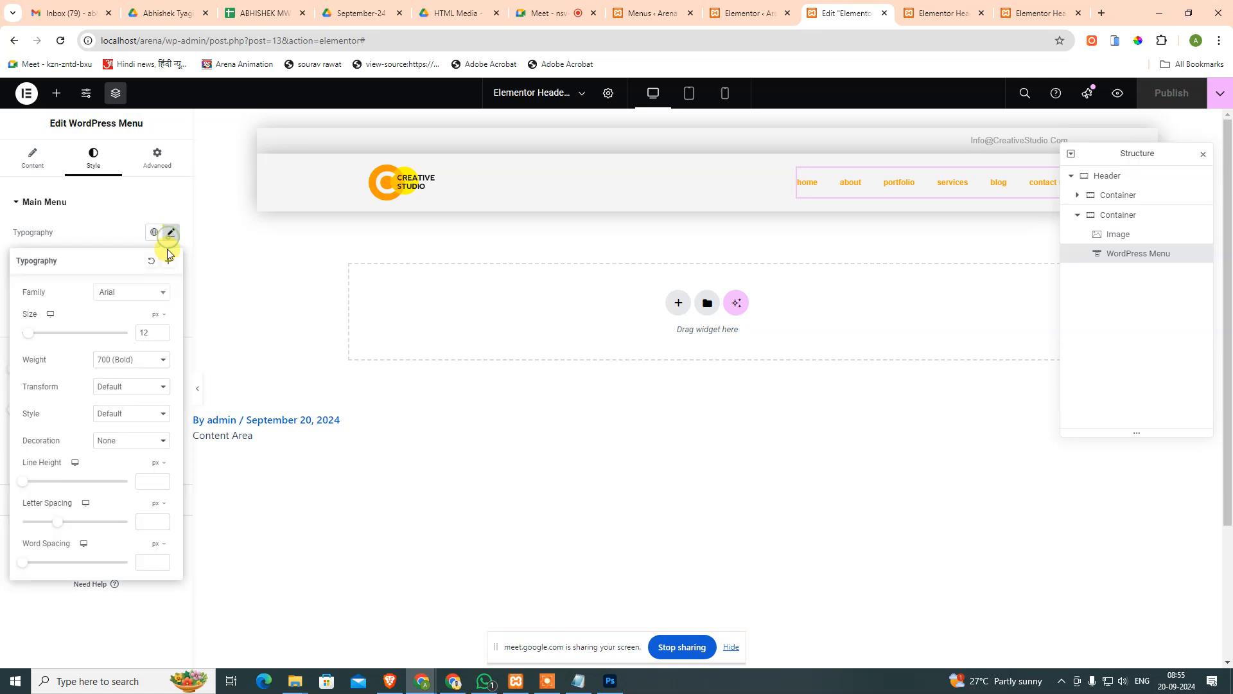
left_click(118, 417)
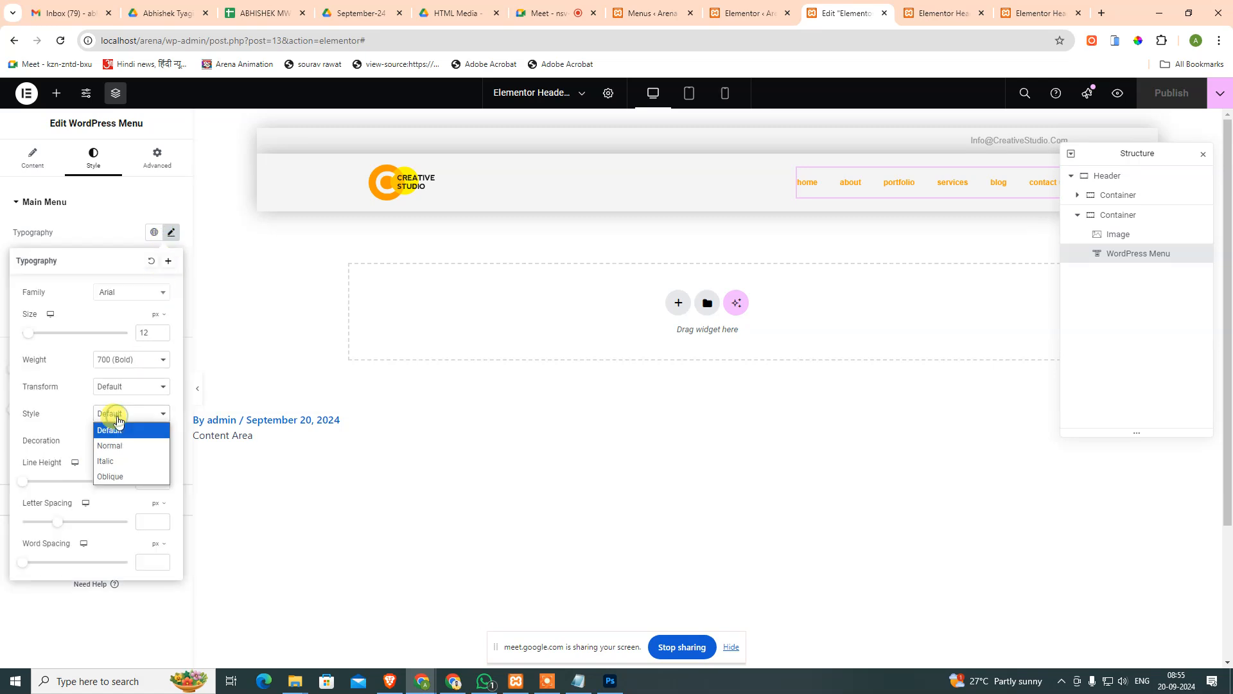
left_click(118, 418)
left_click(122, 386)
left_click(131, 421)
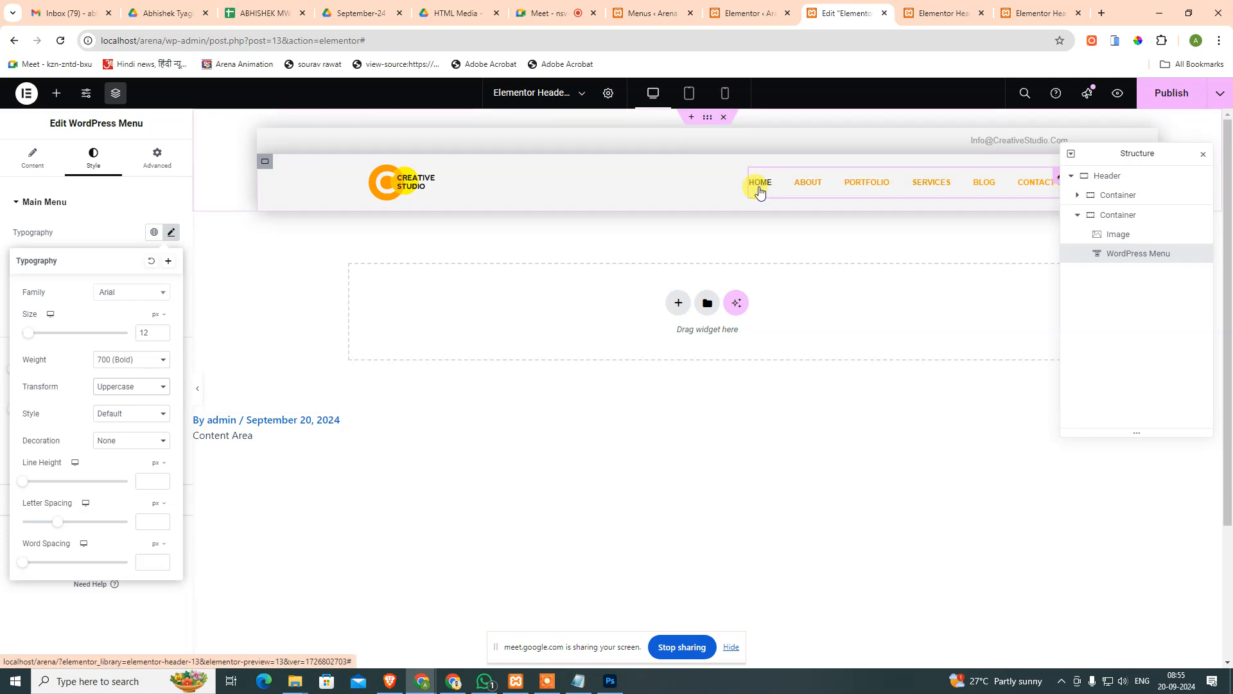
left_click(141, 362)
left_click(140, 363)
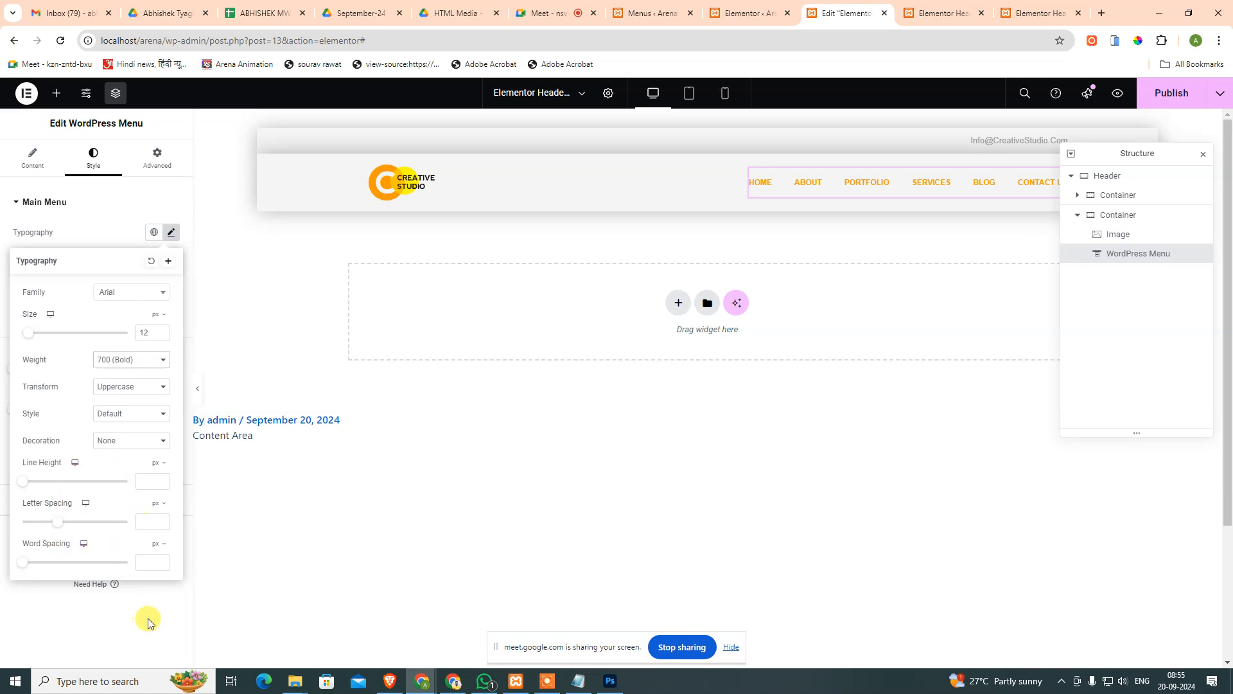
left_click(119, 230)
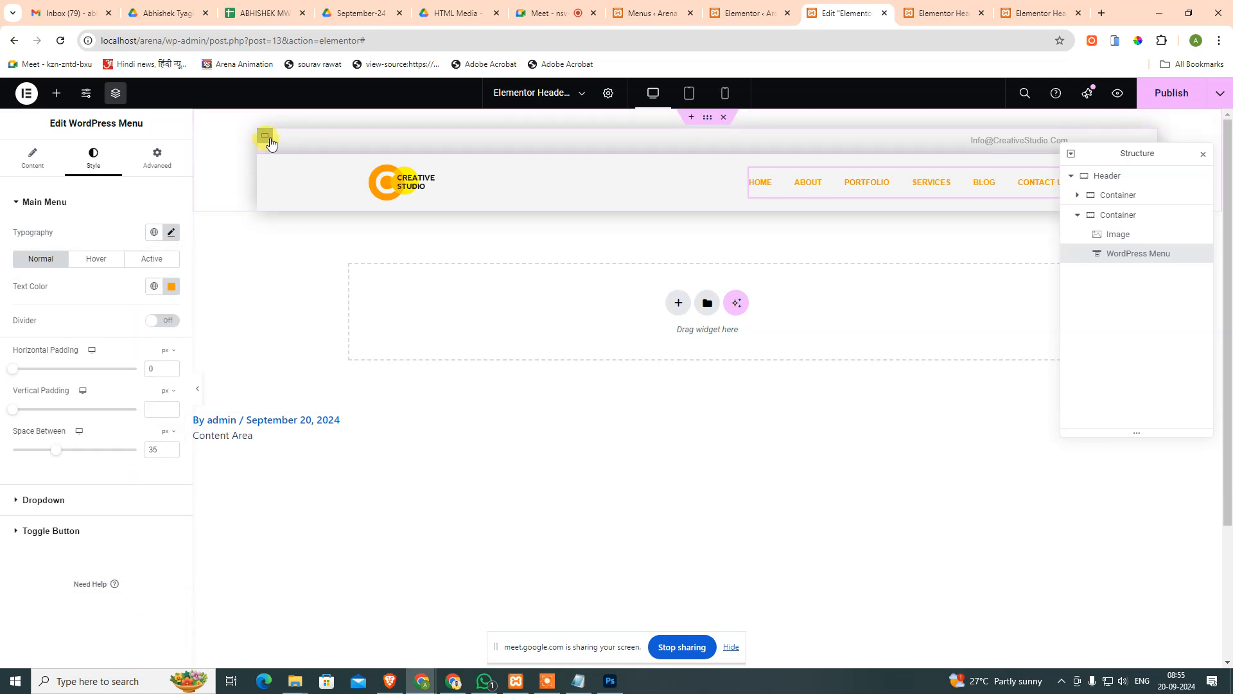
Examine the header's first container's layout settings and its background, overlay, border and shape divider style options.
left_click(266, 137)
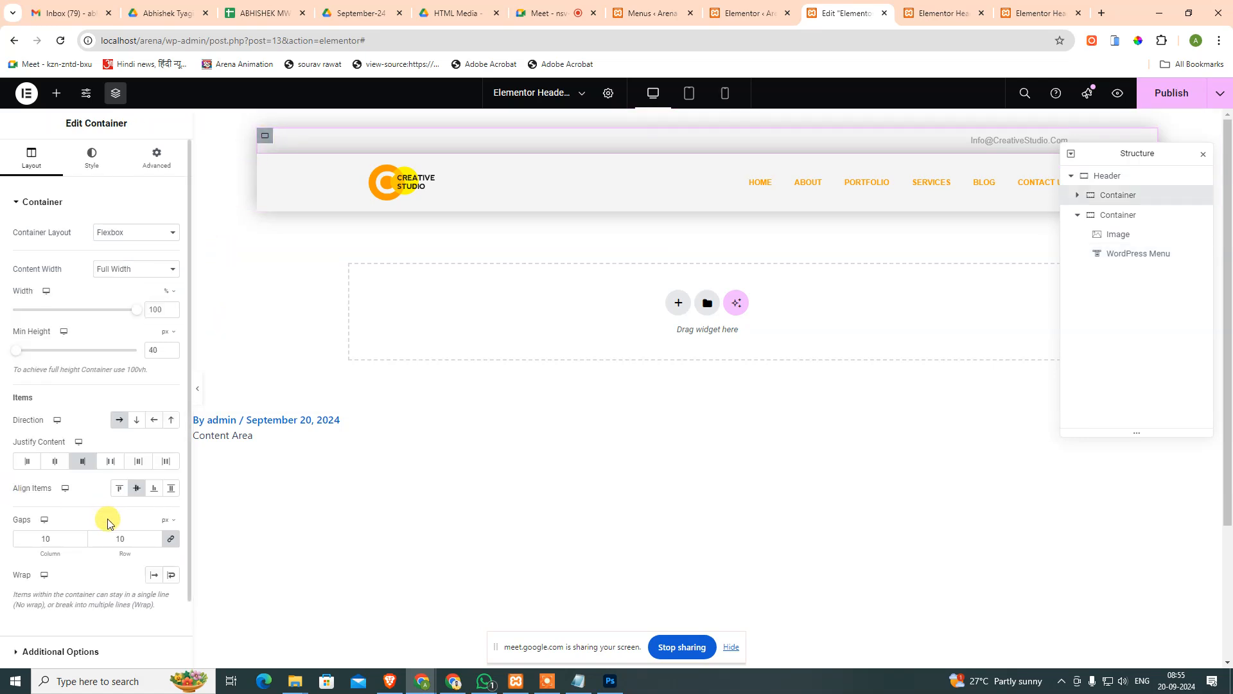
scroll(96, 501, "down", 2)
scroll(90, 494, "up", 2)
scroll(112, 473, "down", 1)
scroll(116, 386, "up", 1)
left_click(90, 166)
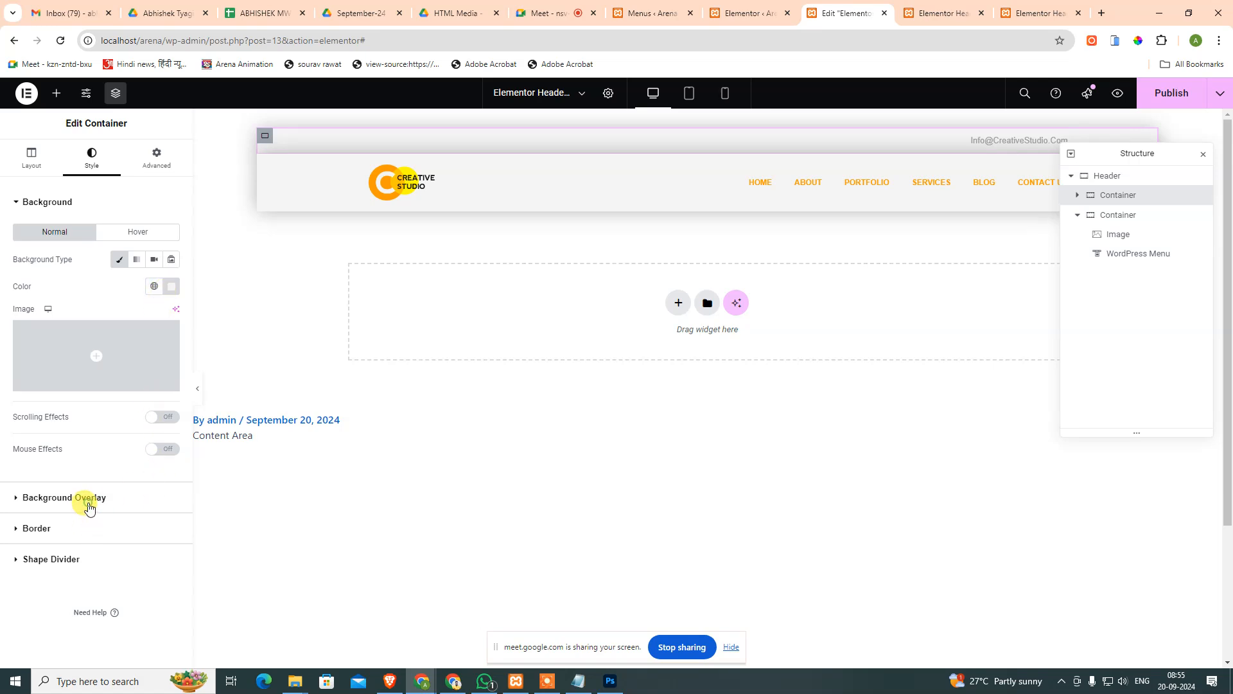
left_click(89, 504)
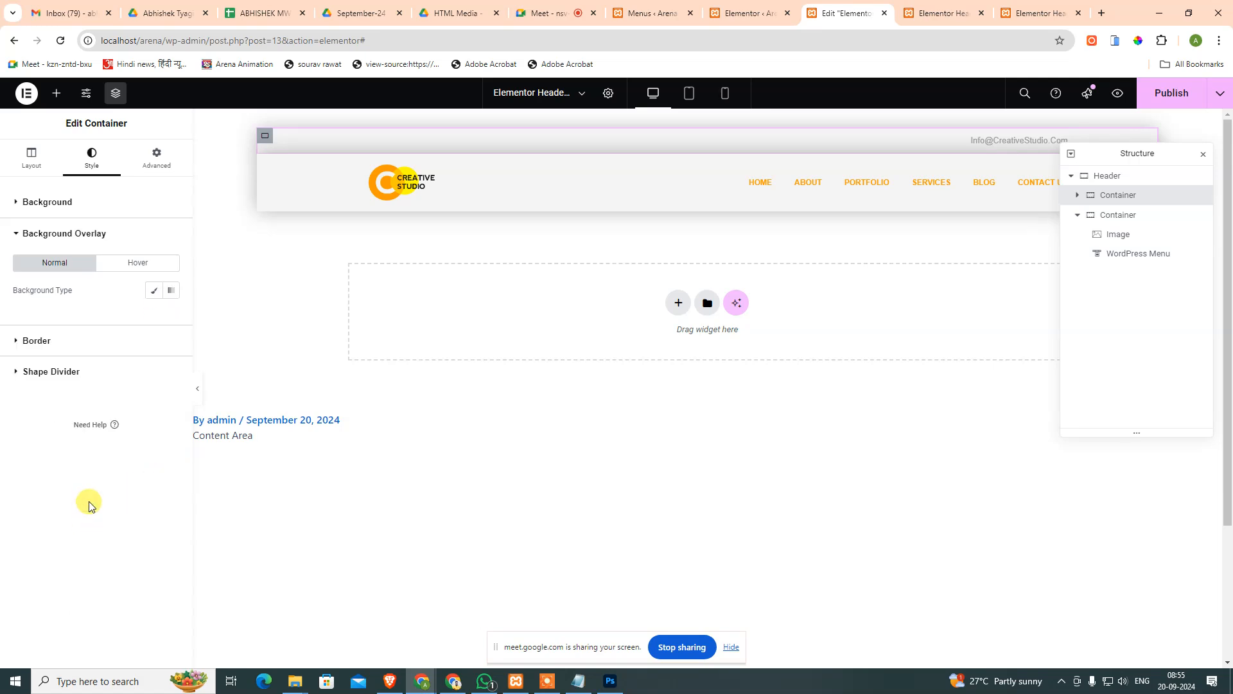
left_click(79, 346)
left_click(85, 447)
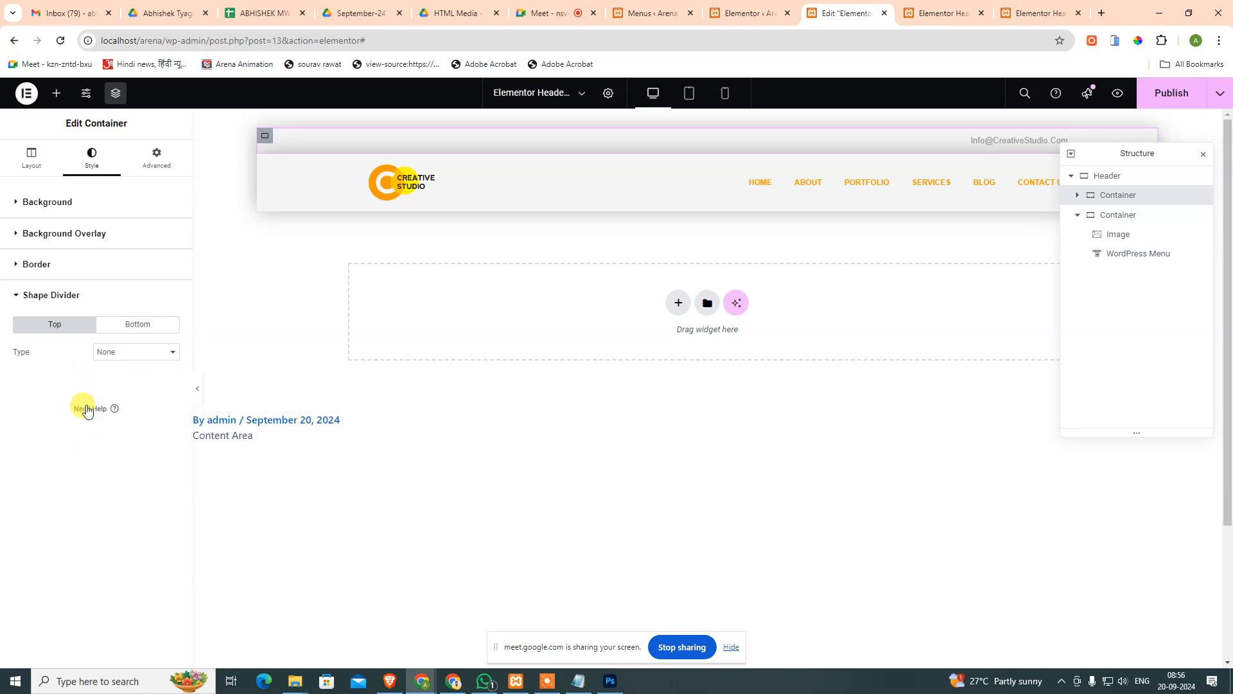
left_click(72, 298)
left_click(63, 202)
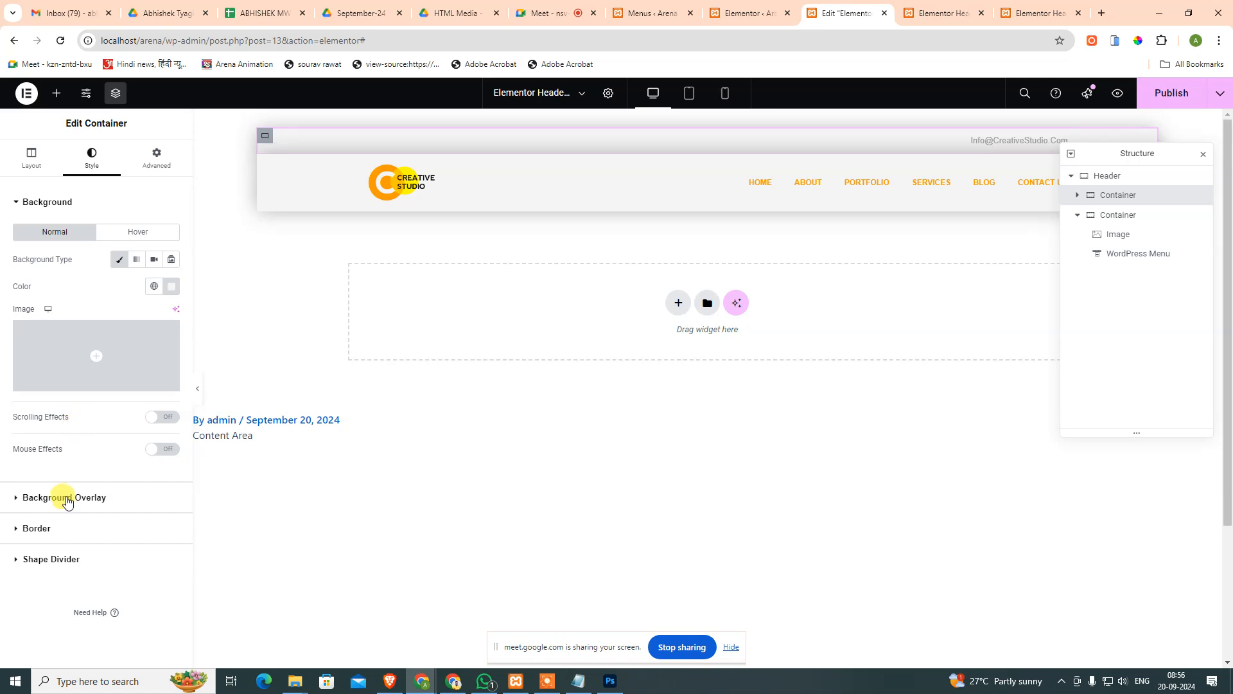
left_click(68, 500)
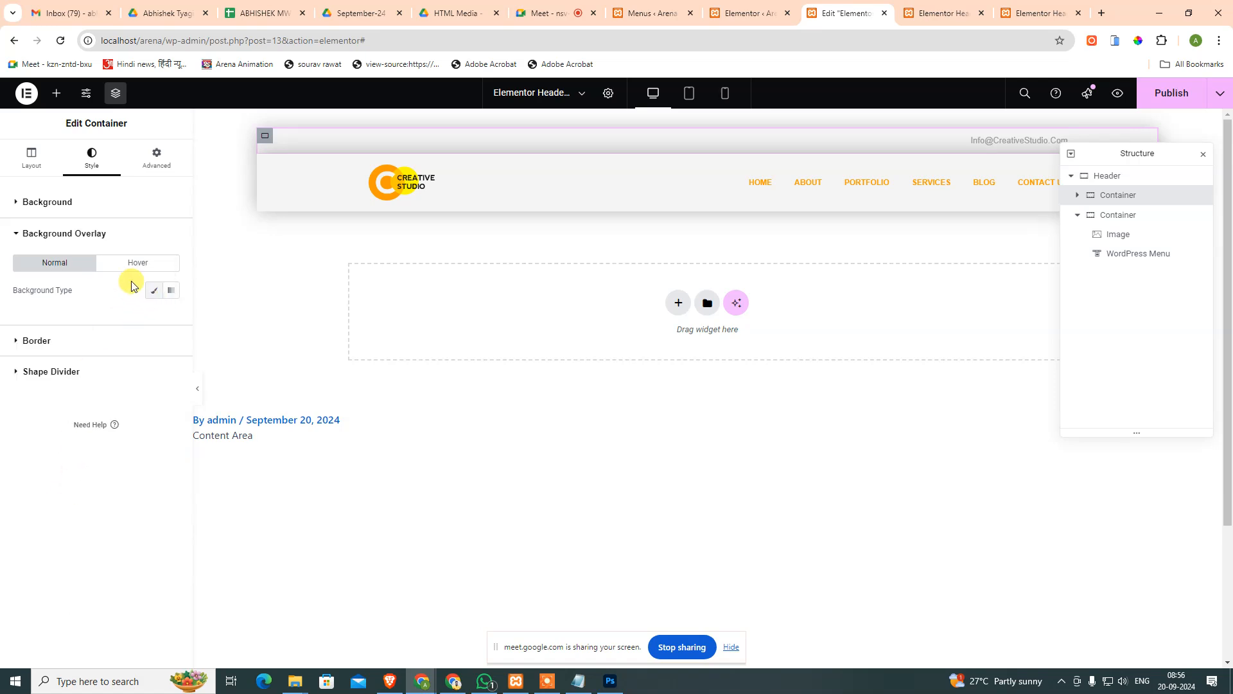
left_click(61, 234)
left_click(60, 203)
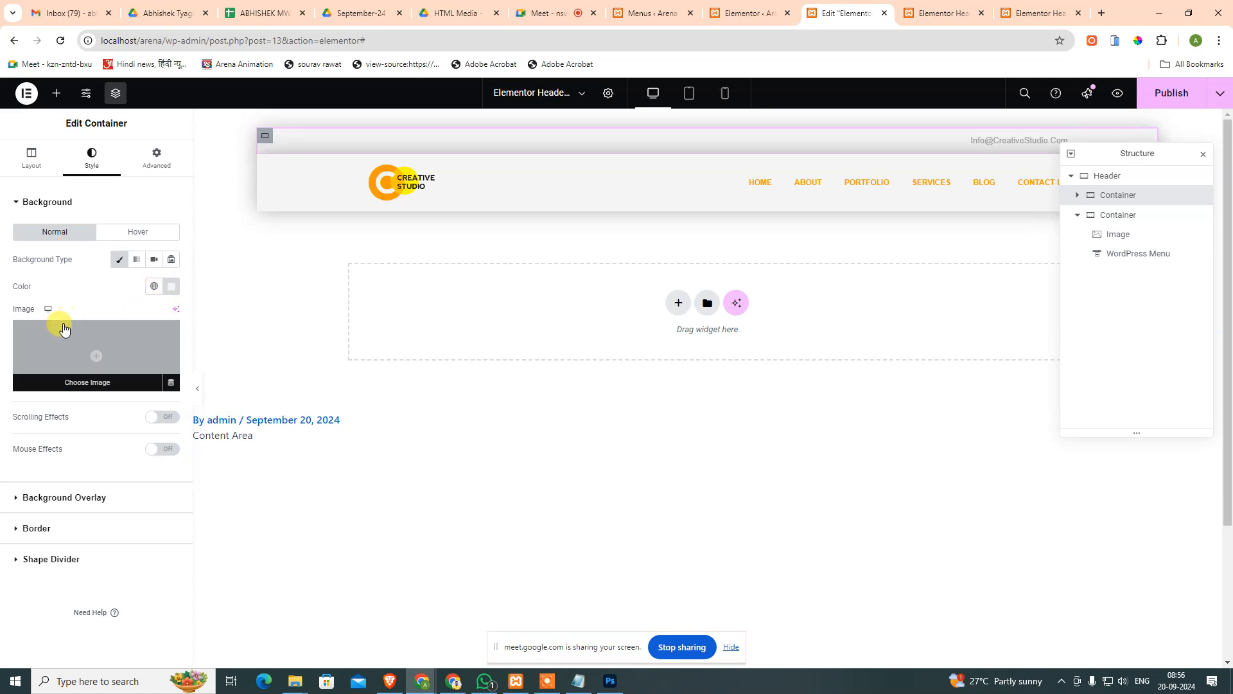
Clear the background colour of the header's first container.
left_click(169, 286)
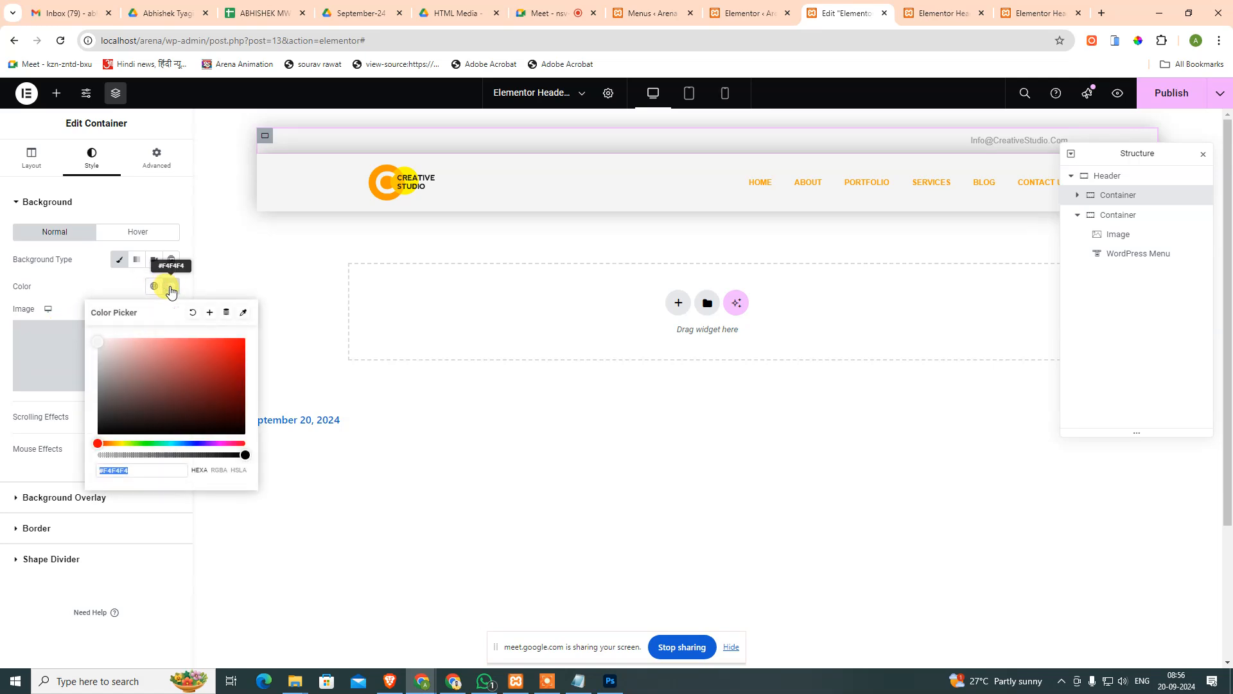
left_click(190, 311)
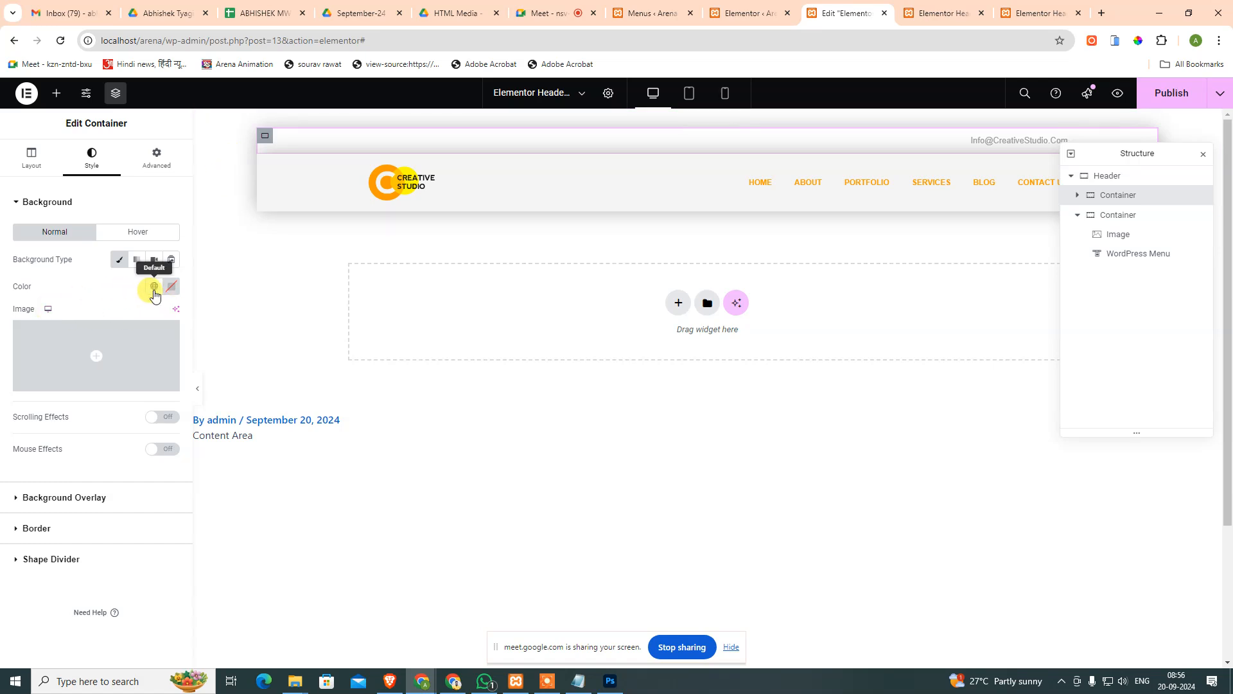
left_click(155, 286)
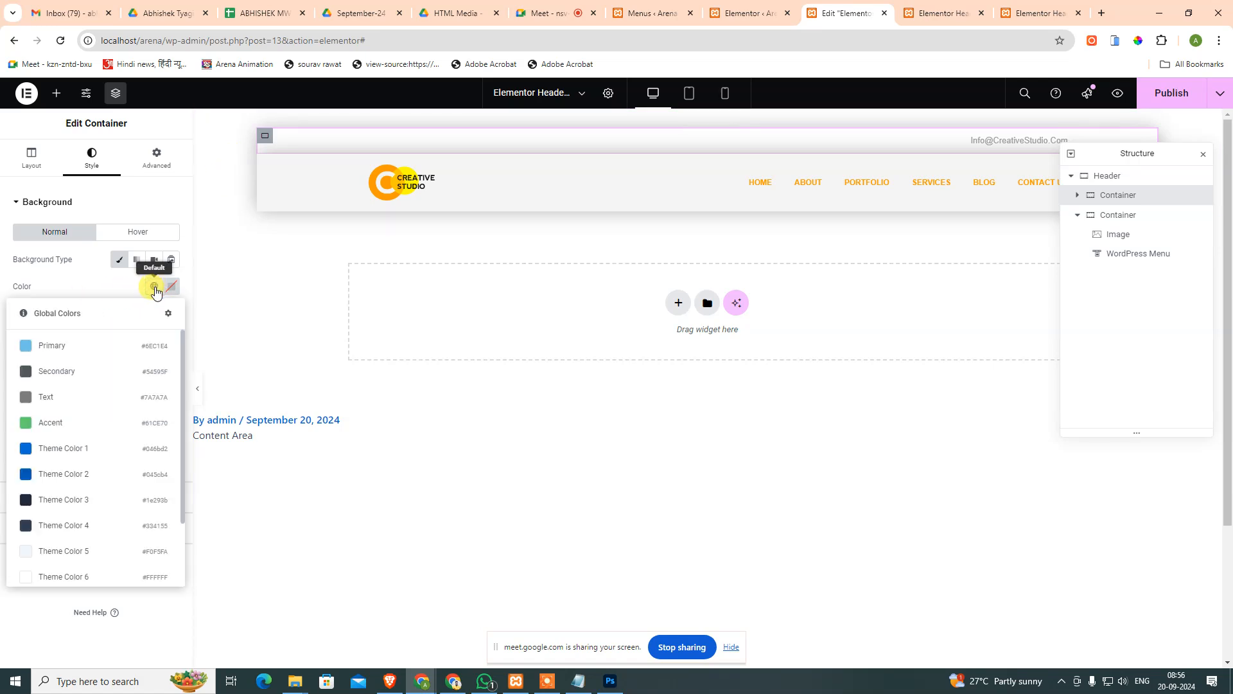
left_click(154, 286)
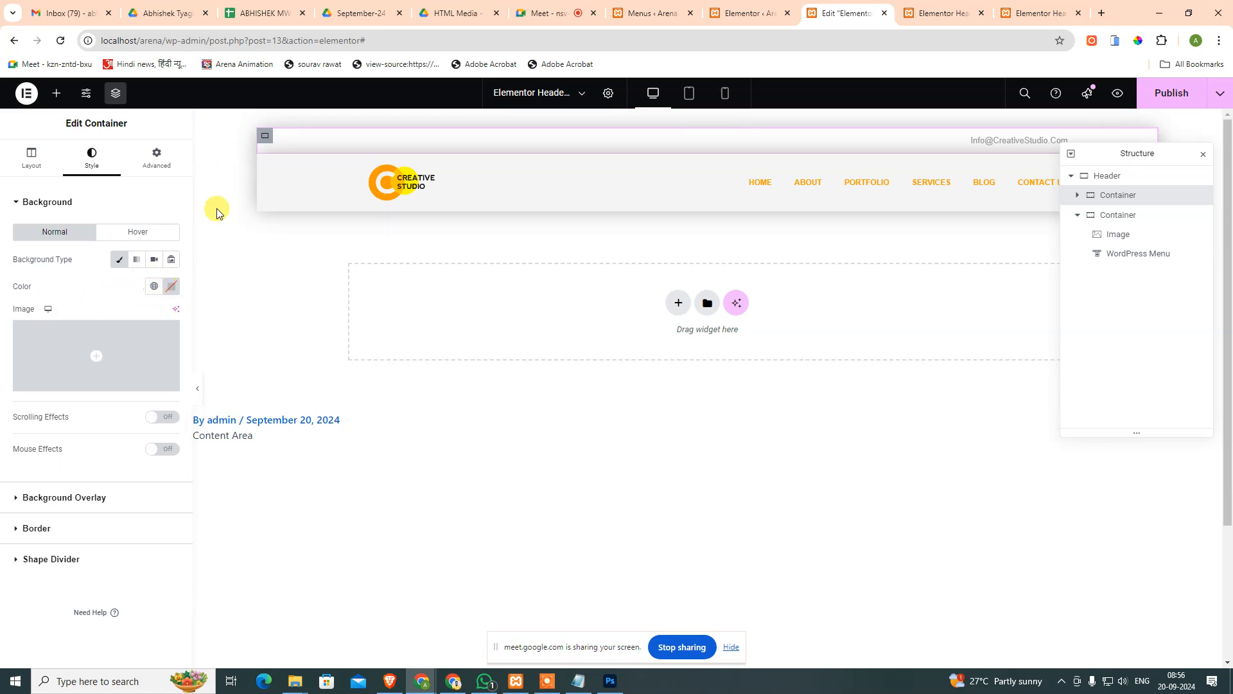
left_click(538, 238)
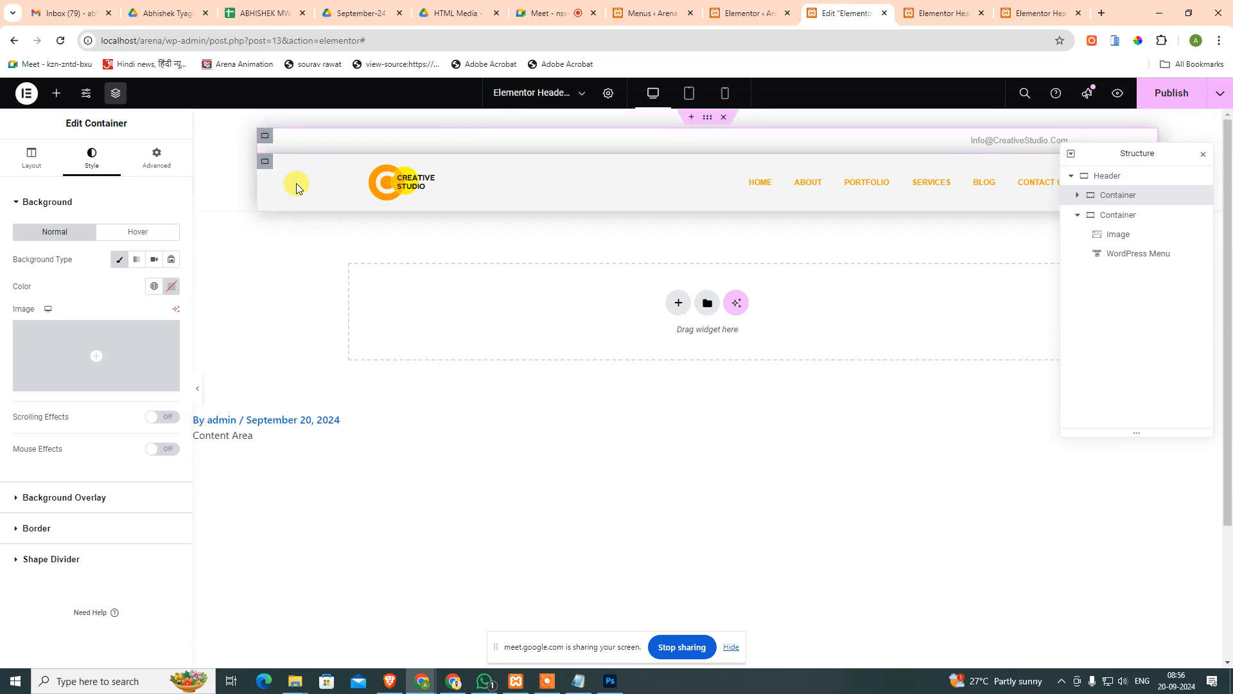
Compare the background settings of the logo-and-menu container with those of the email container above it.
left_click(264, 163)
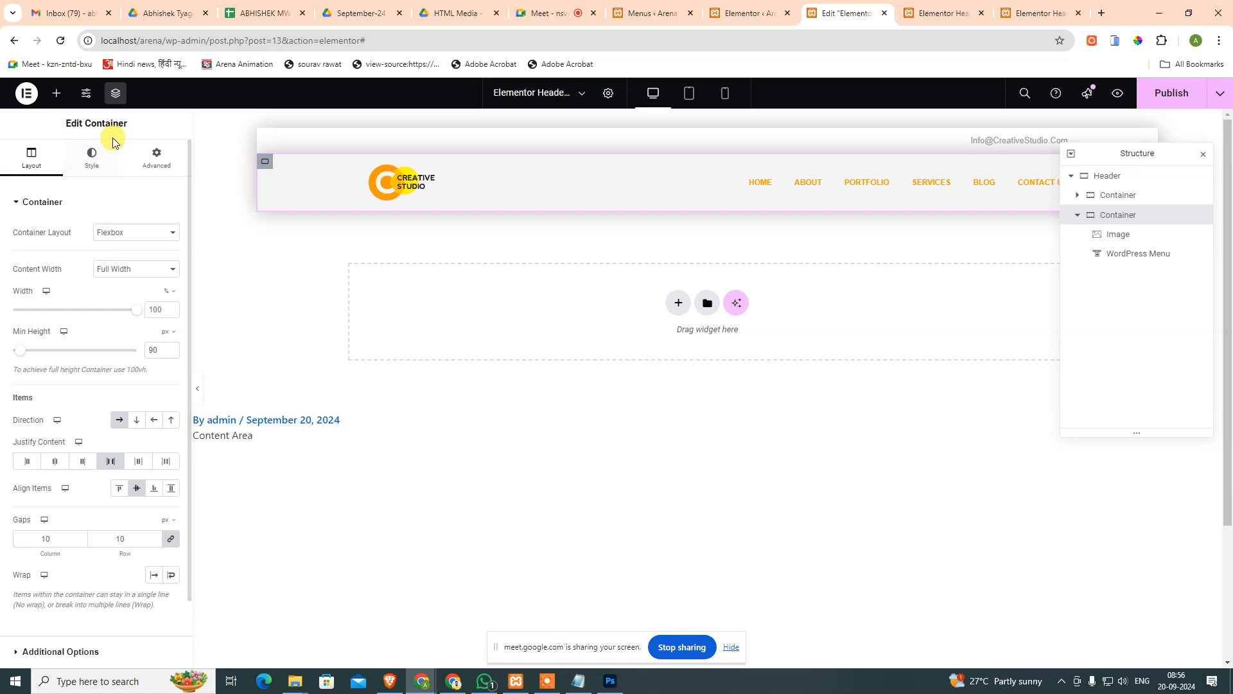
left_click(93, 156)
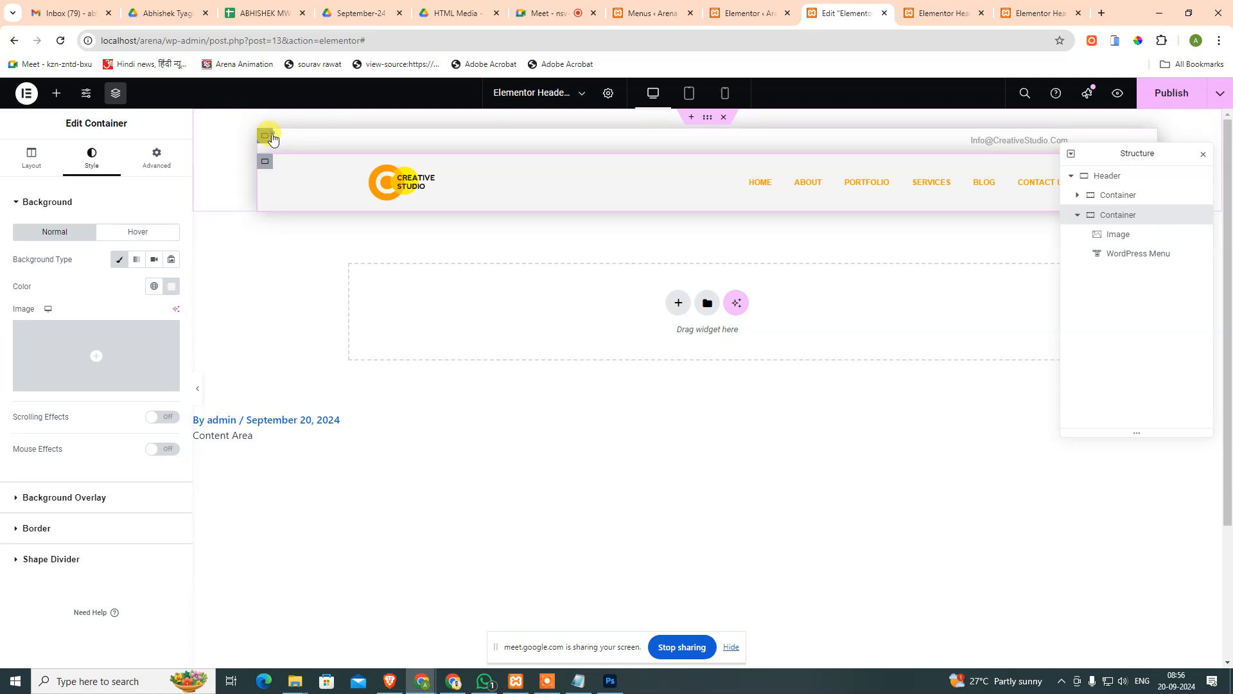
left_click(266, 136)
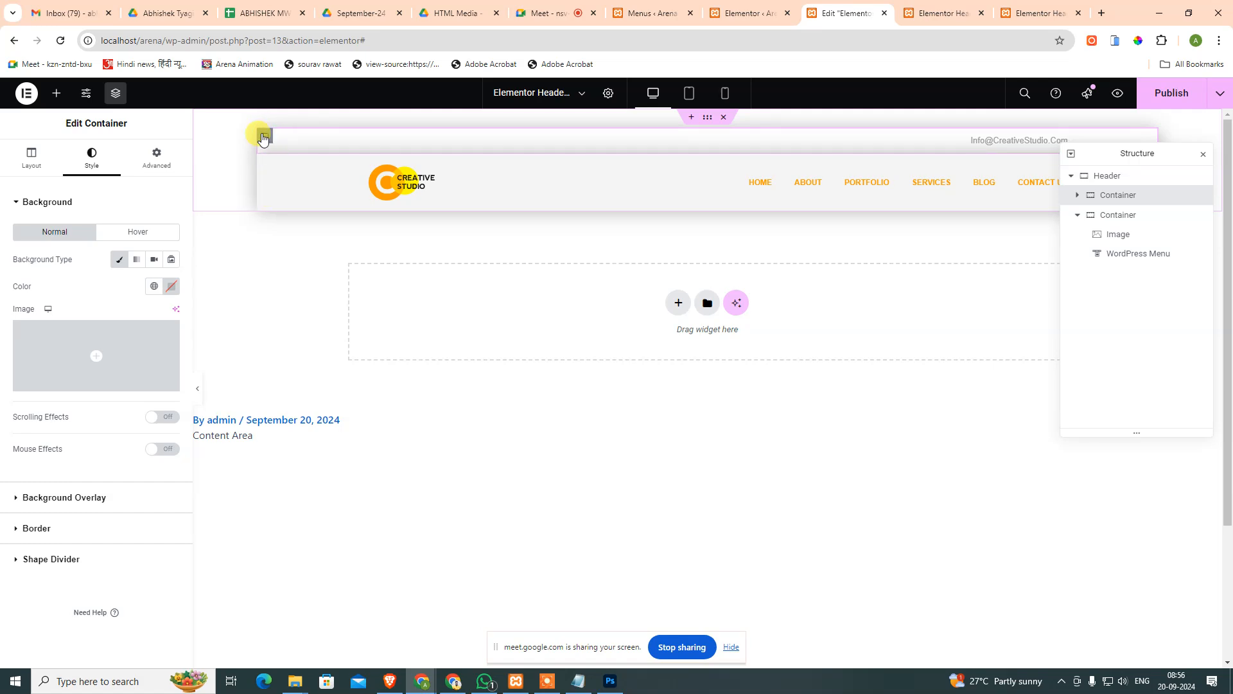
Try the Classic type for the email container's background overlay.
left_click(64, 498)
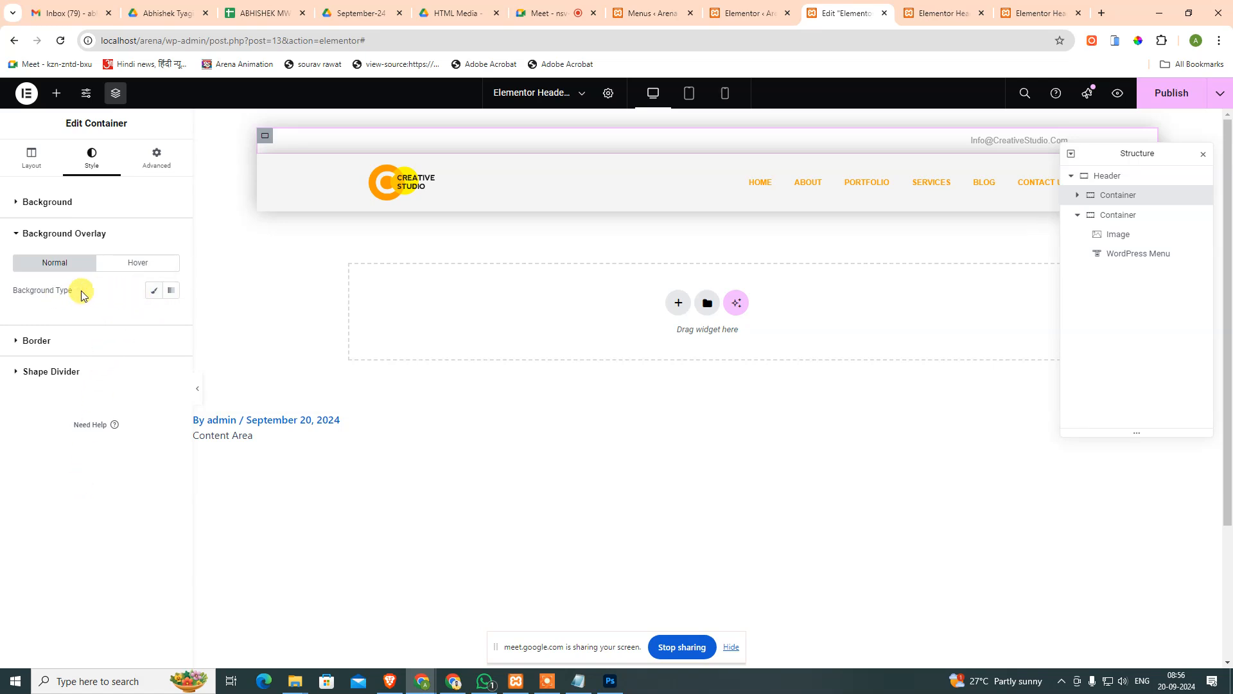
left_click(155, 292)
left_click(155, 292)
left_click(155, 292)
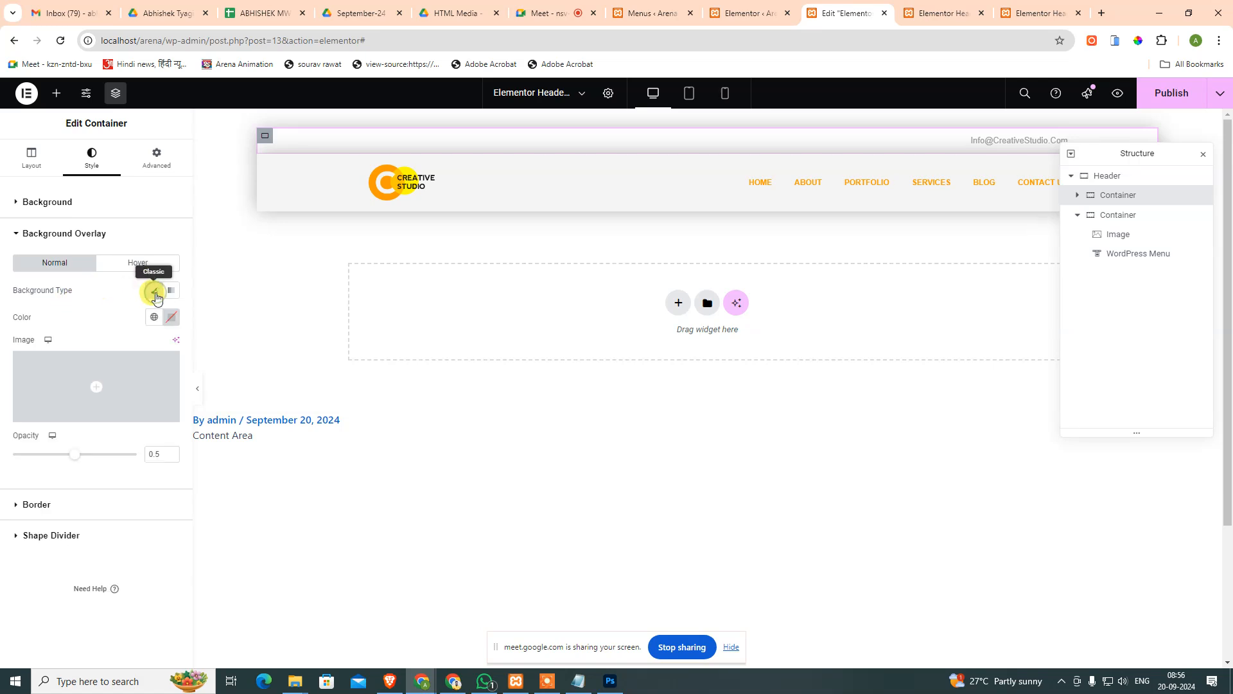
left_click(154, 293)
Look through the email container's advanced, layout and additional options, plus its hover background and overlay settings.
left_click(157, 159)
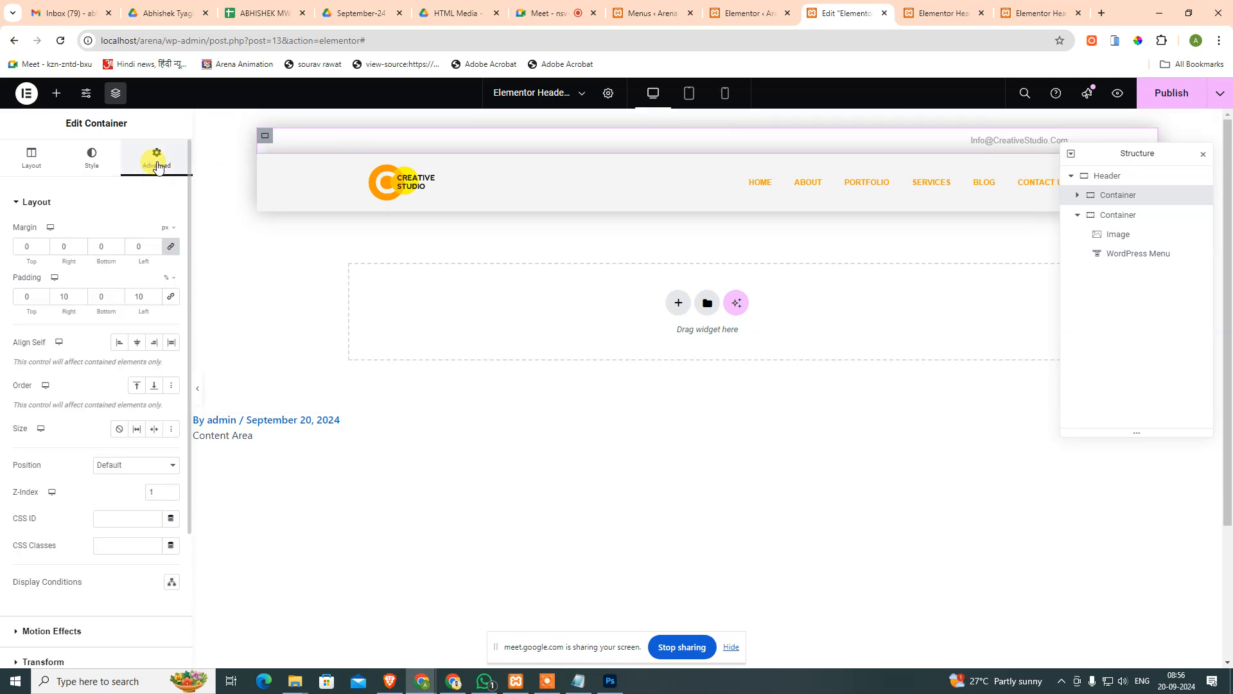
scroll(90, 507, "down", 3)
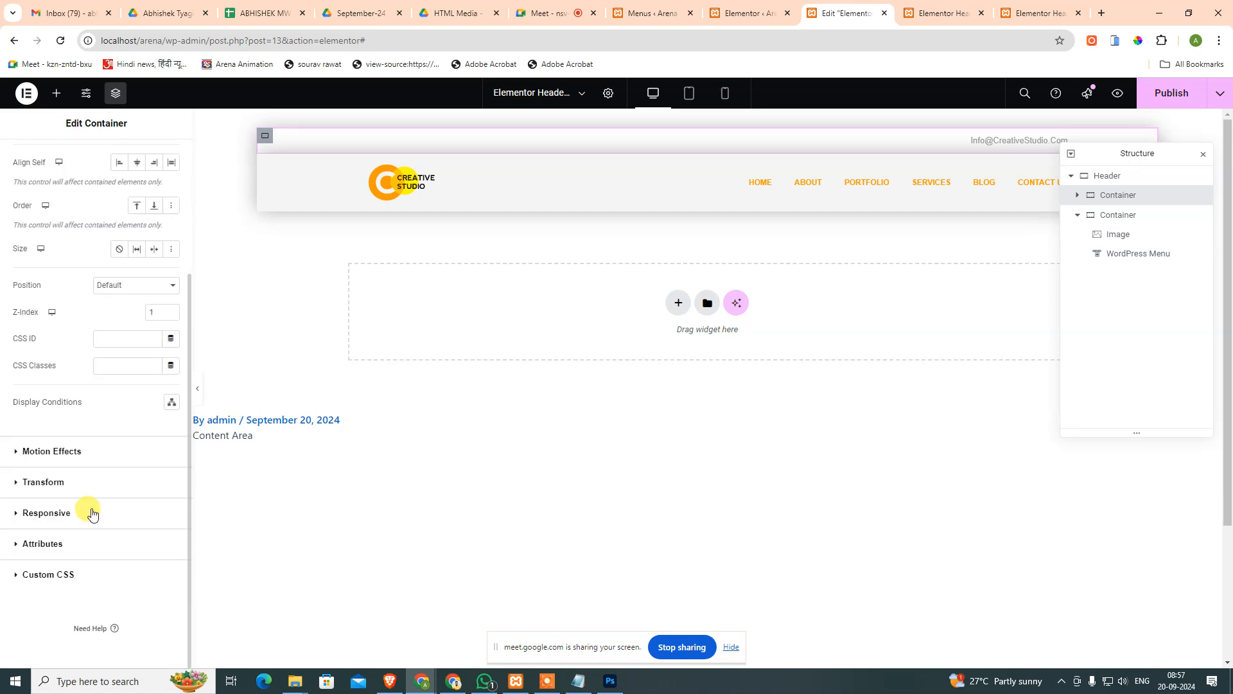
scroll(91, 511, "up", 5)
left_click(95, 158)
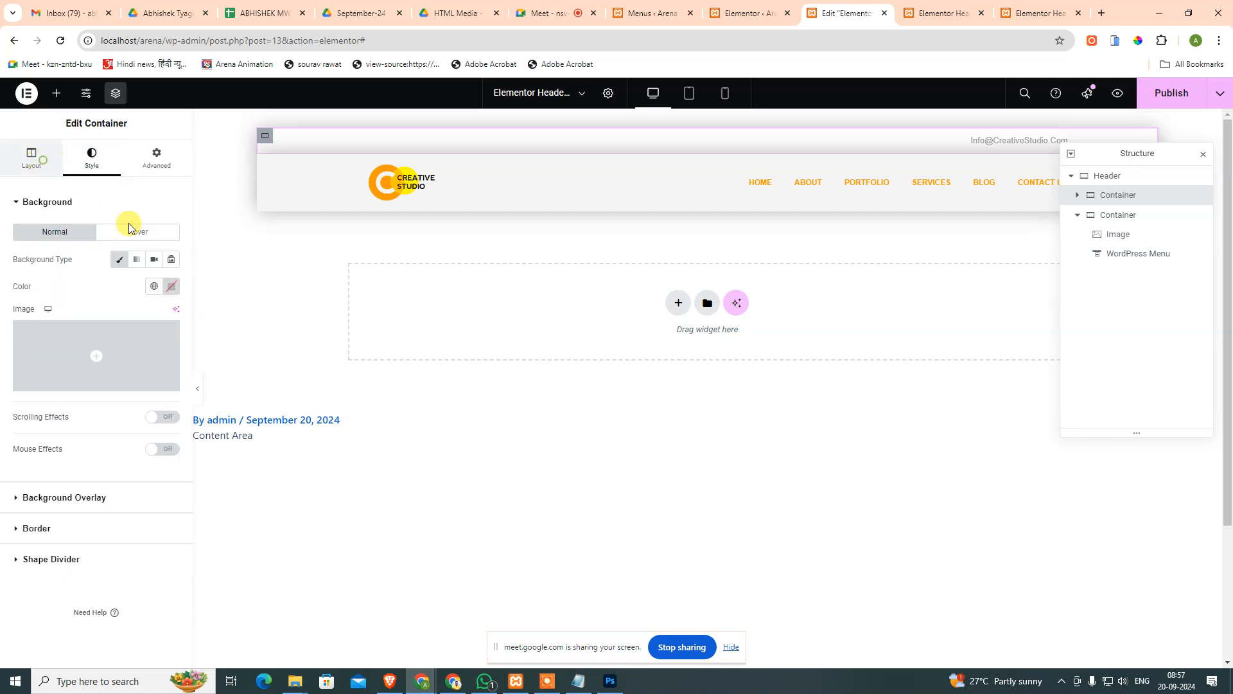
left_click(39, 159)
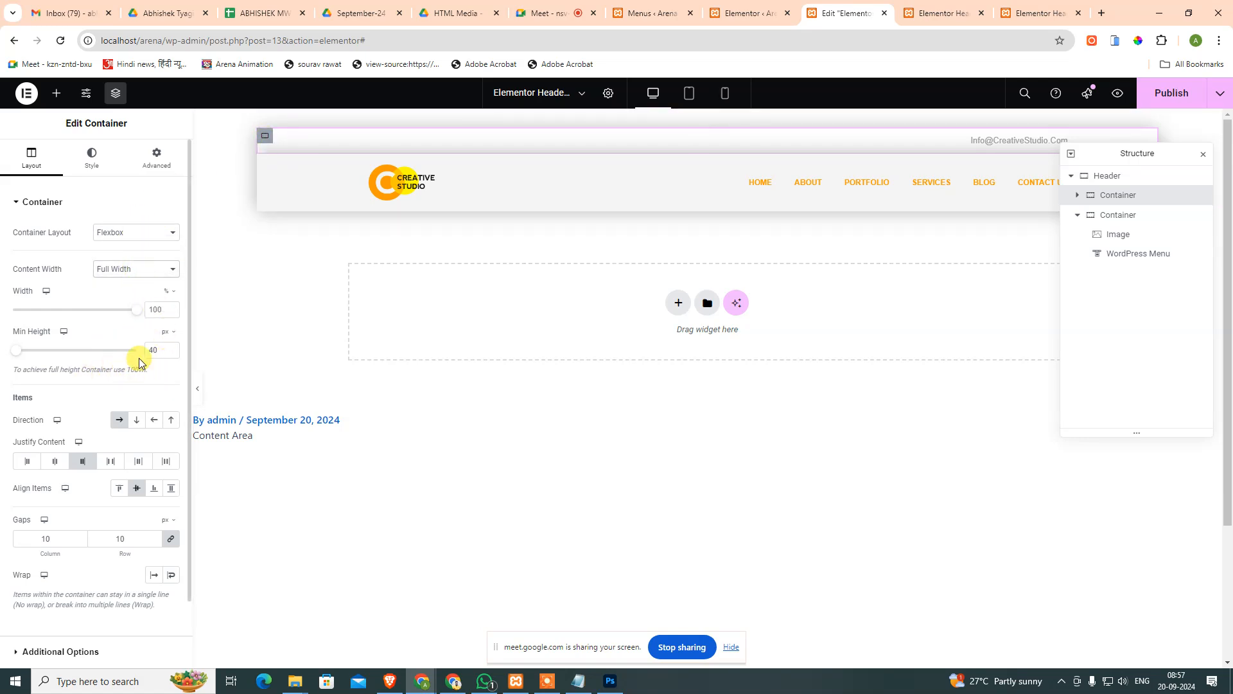
scroll(37, 508, "down", 2)
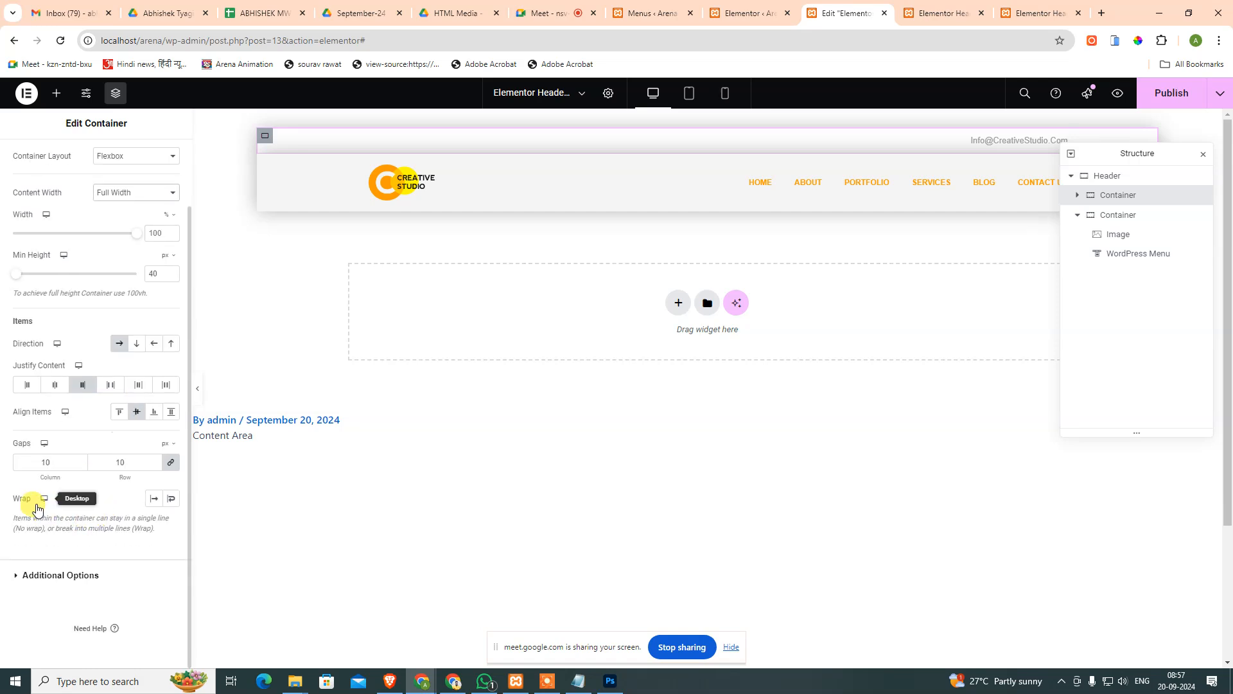
left_click(88, 576)
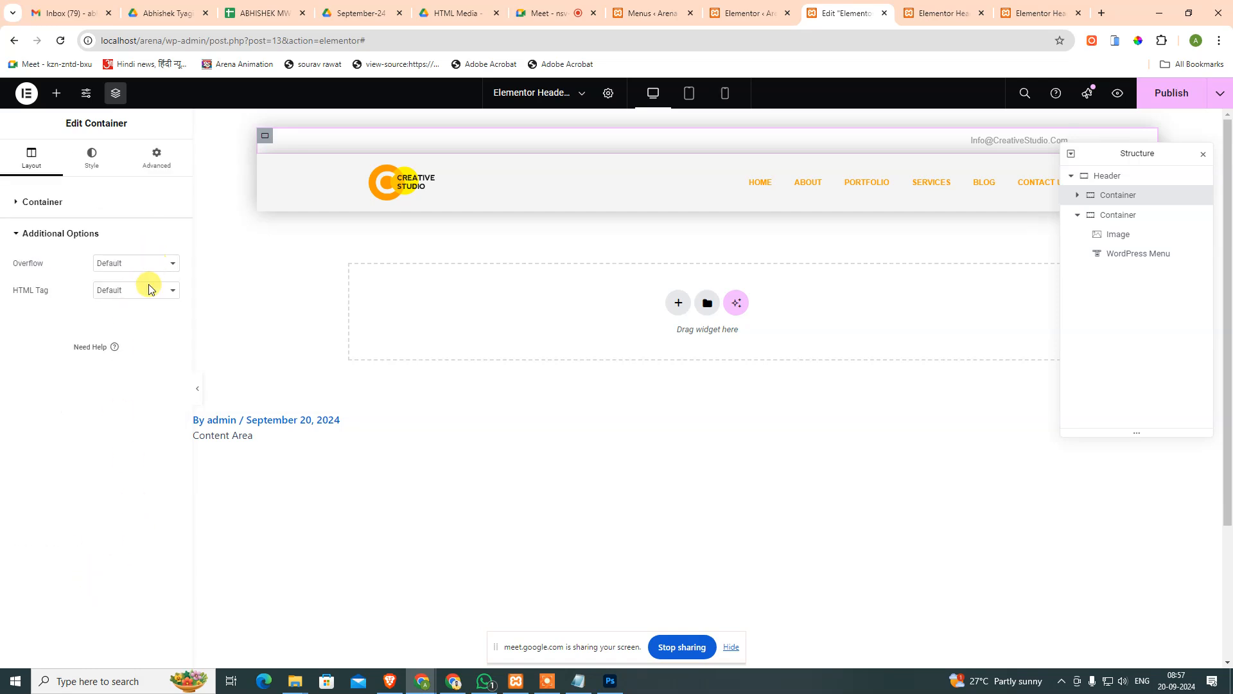
left_click(44, 201)
left_click(90, 157)
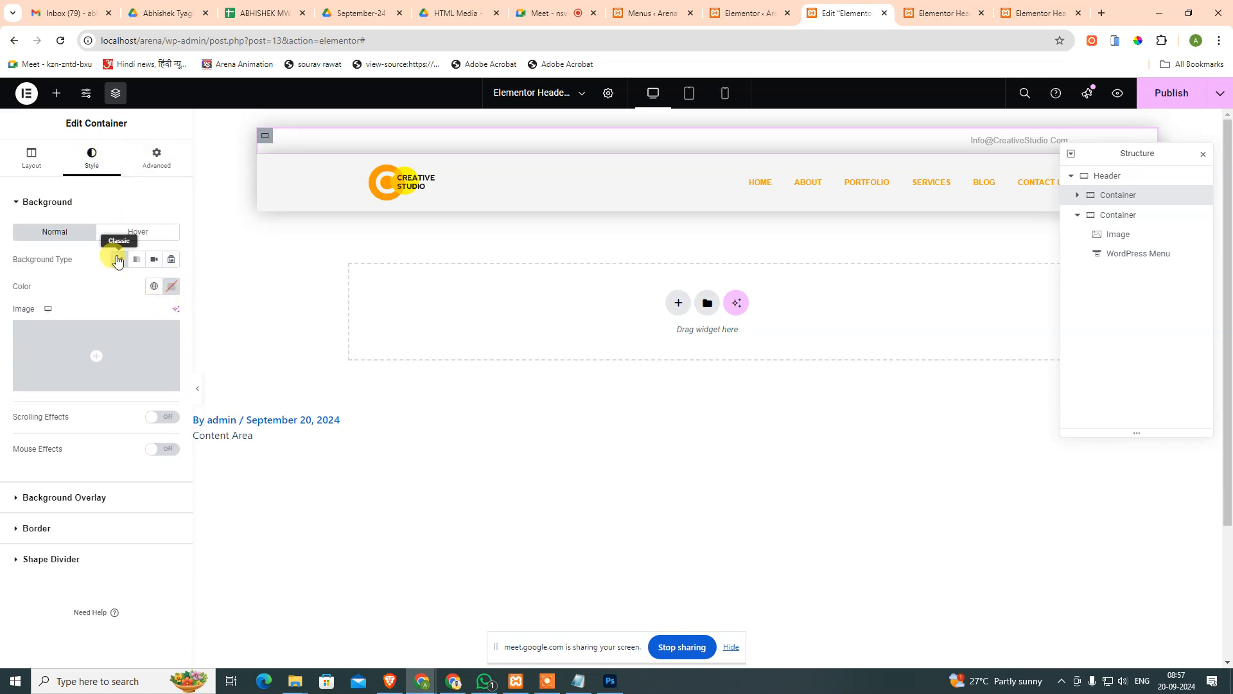
left_click(146, 233)
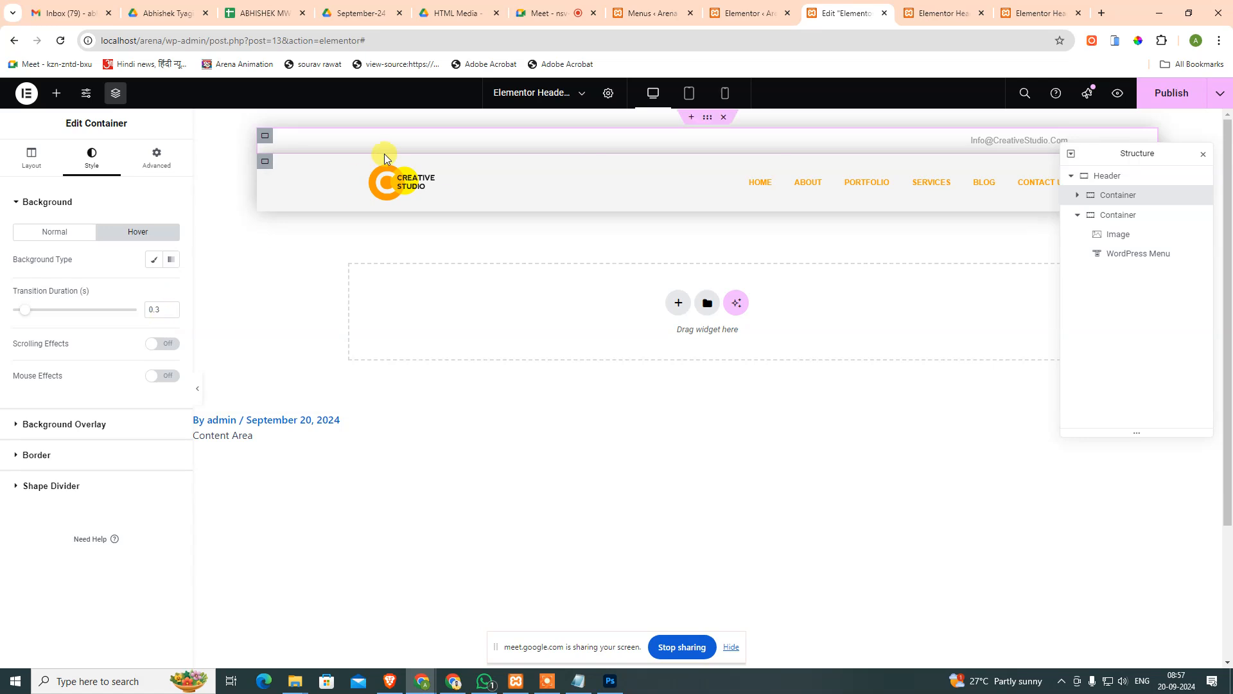
left_click(108, 431)
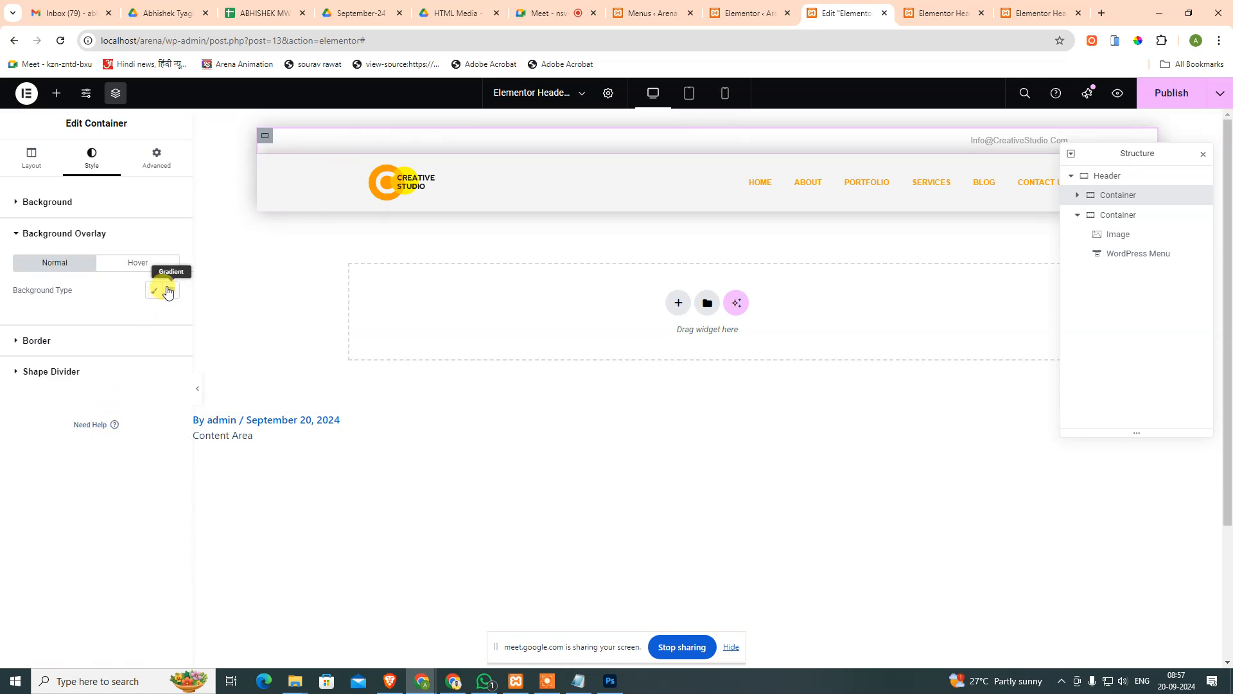
left_click(70, 199)
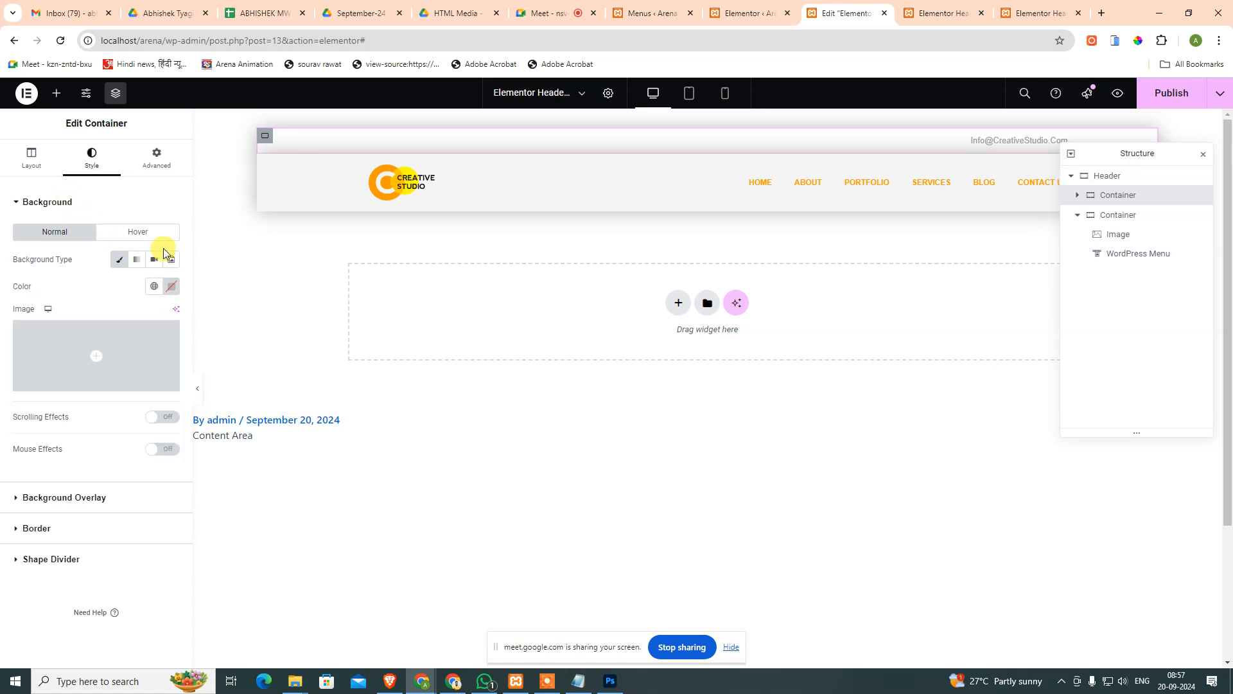
Set the email container's normal background colour to the Primary global colour.
left_click(128, 236)
left_click(63, 234)
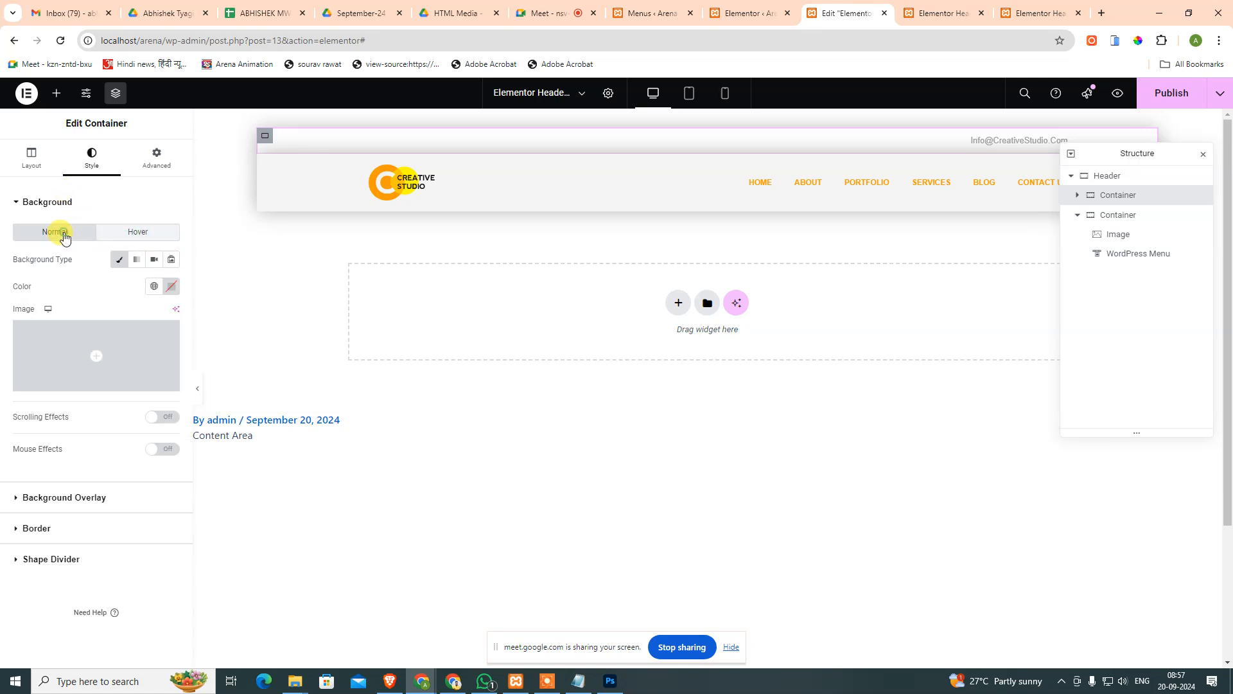
left_click(152, 290)
left_click(82, 348)
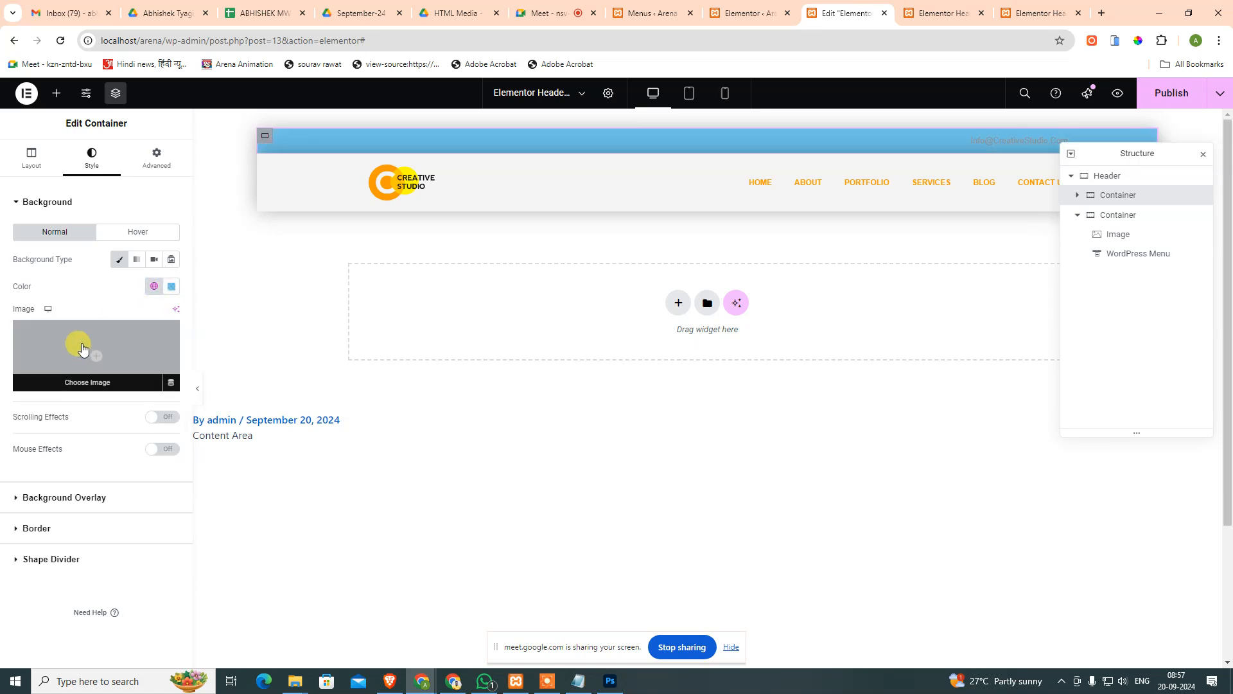
Check the email container's background colour code and browse the list of global colours.
left_click(172, 290)
left_click(161, 465)
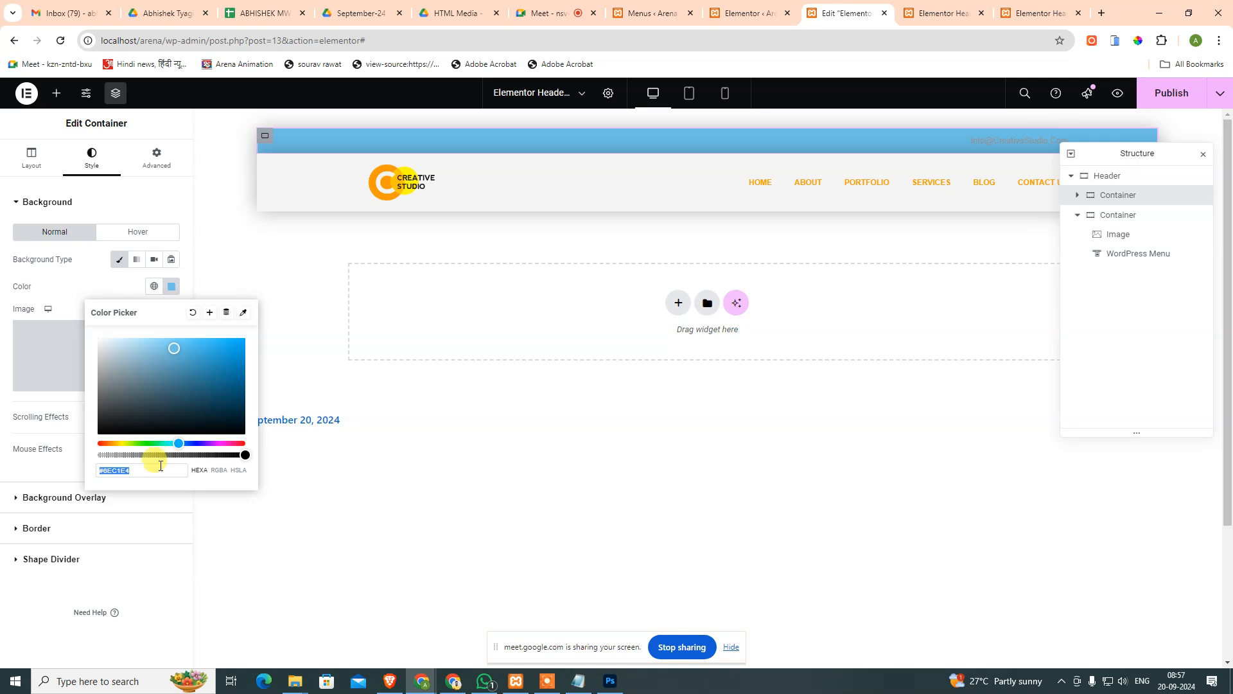
left_click(154, 285)
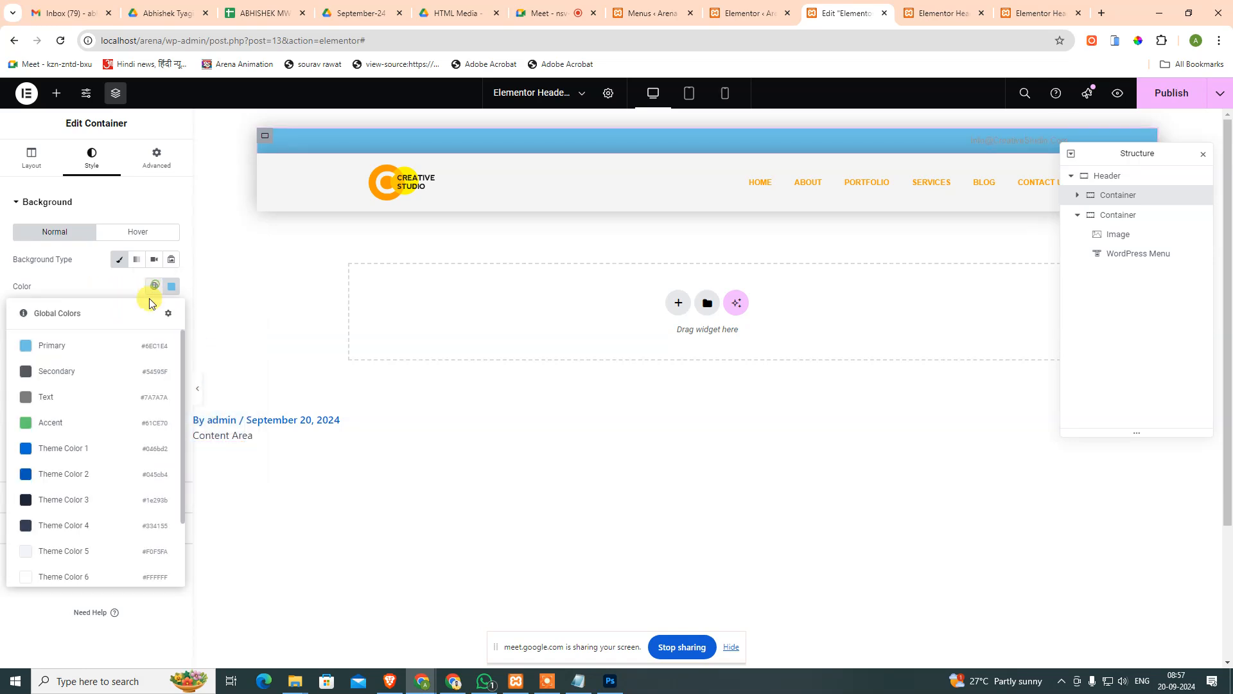
scroll(118, 523, "down", 2)
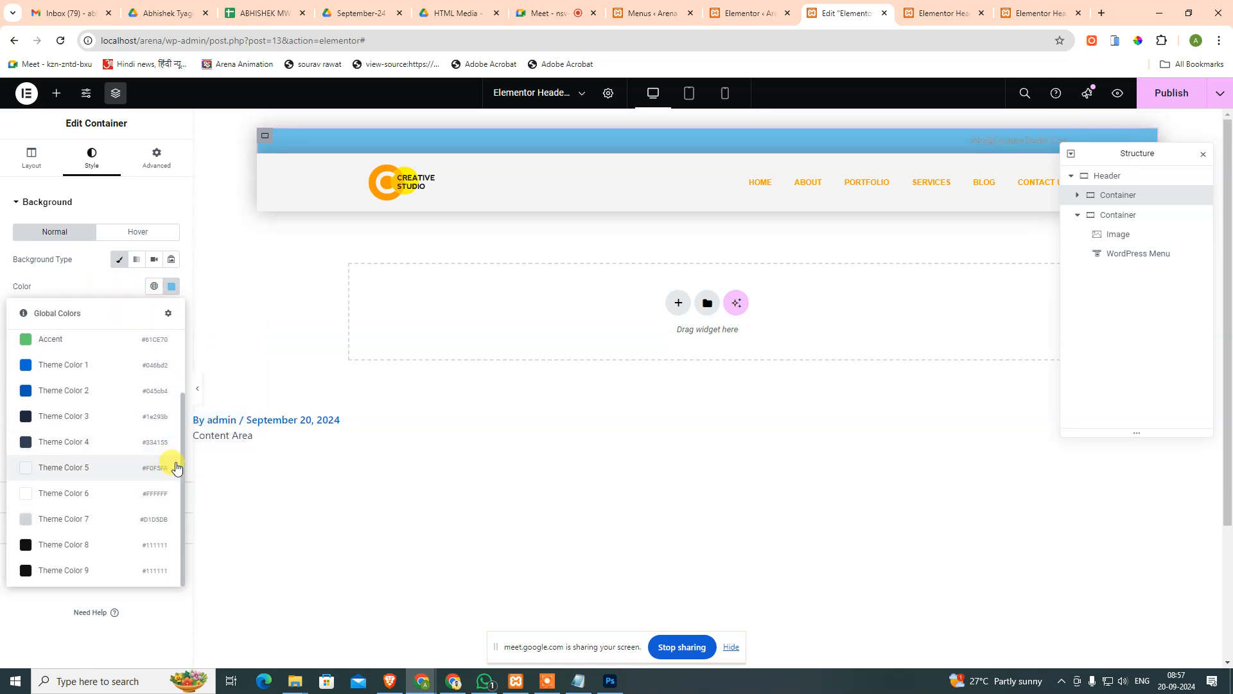
scroll(132, 422, "up", 2)
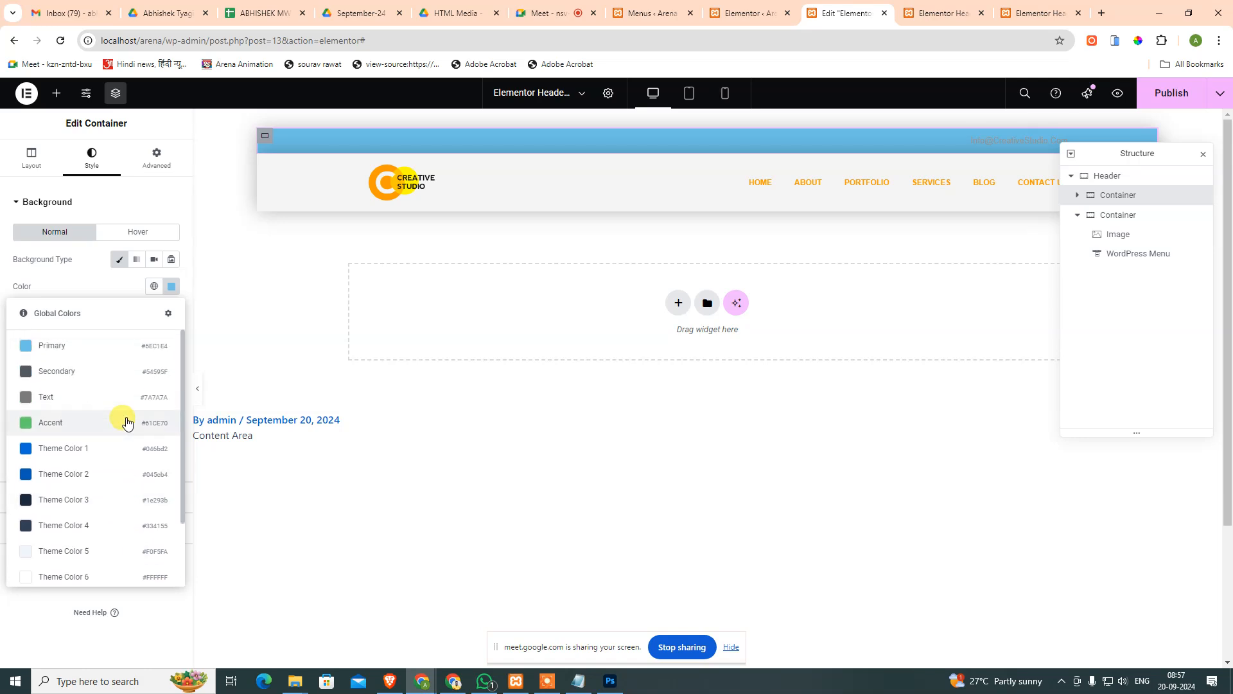
left_click(84, 275)
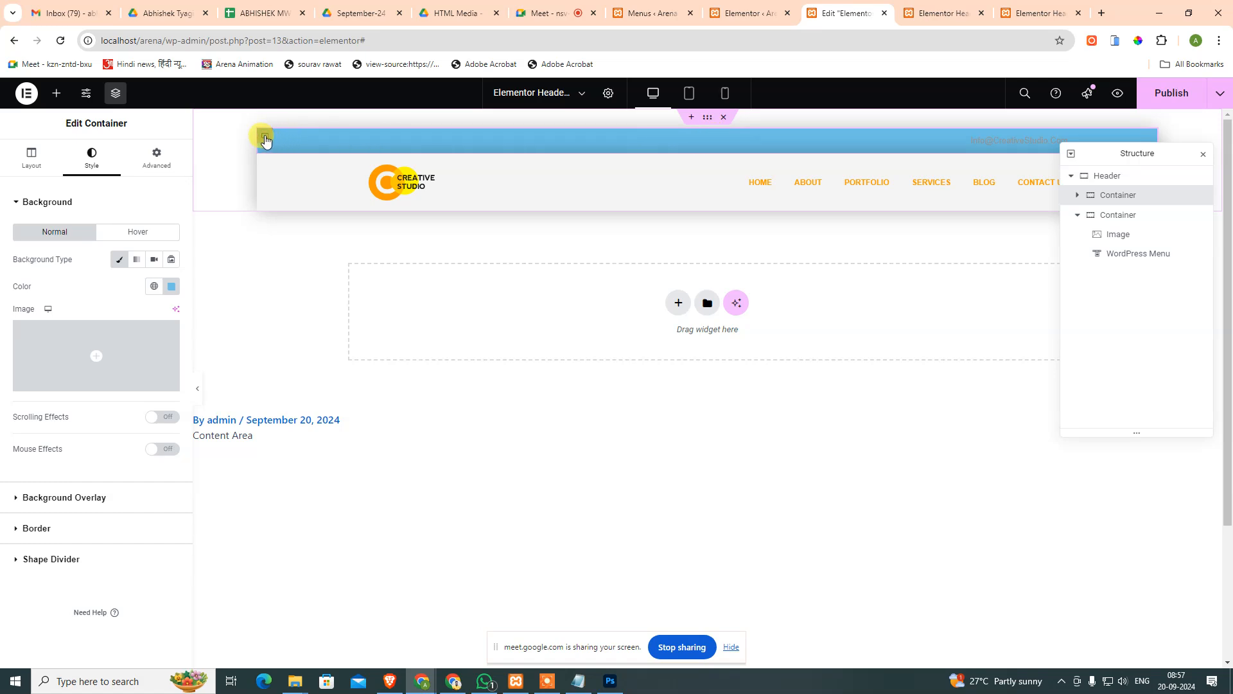
left_click(155, 286)
left_click(154, 286)
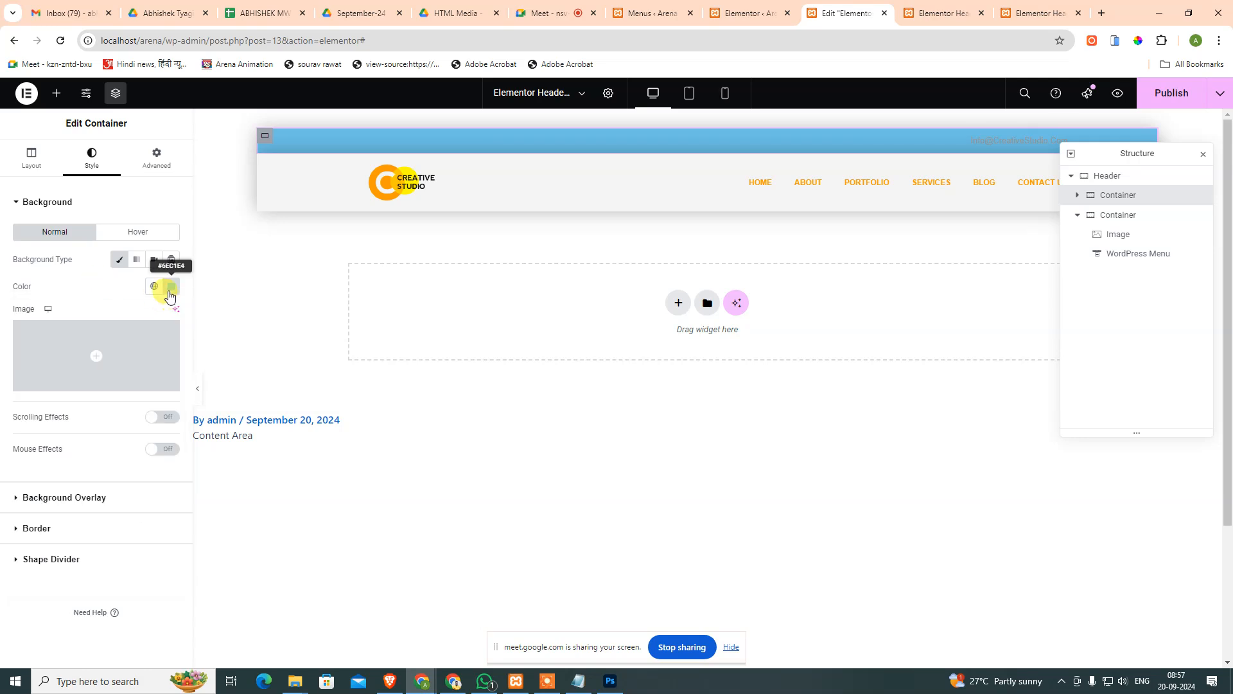
Clear the email container's normal background colour and set it to #F4F4F4 from the clipboard history.
left_click(171, 287)
left_click(191, 314)
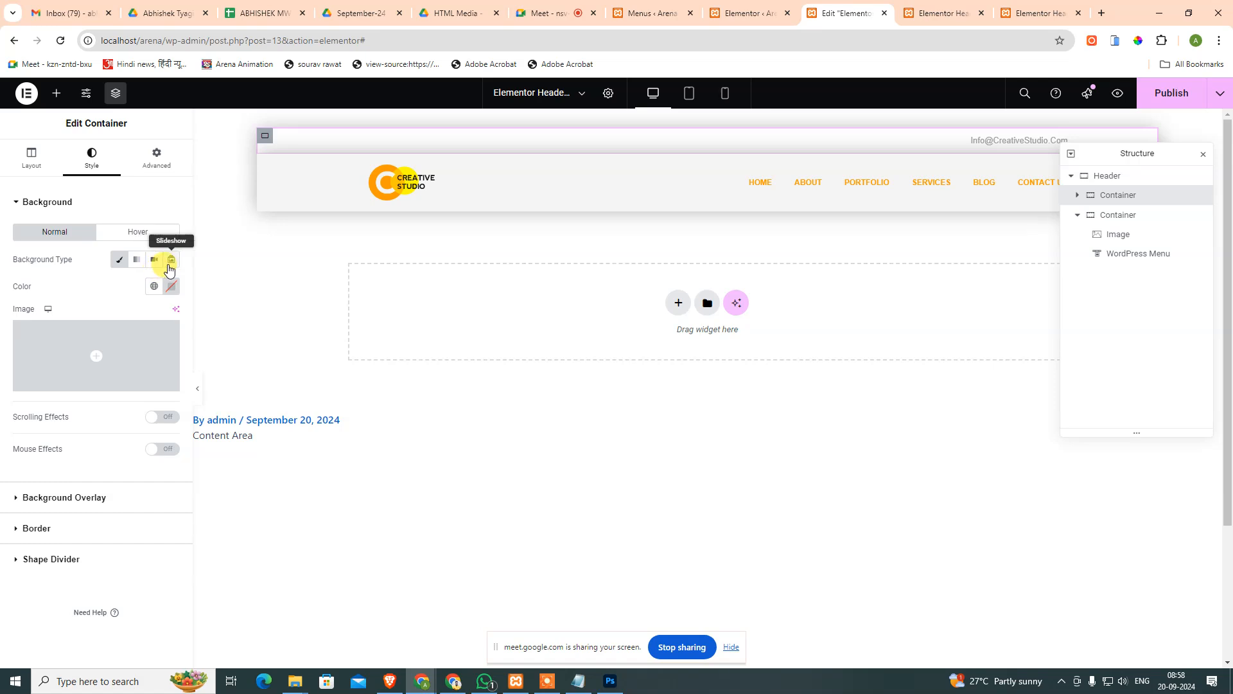
left_click(170, 286)
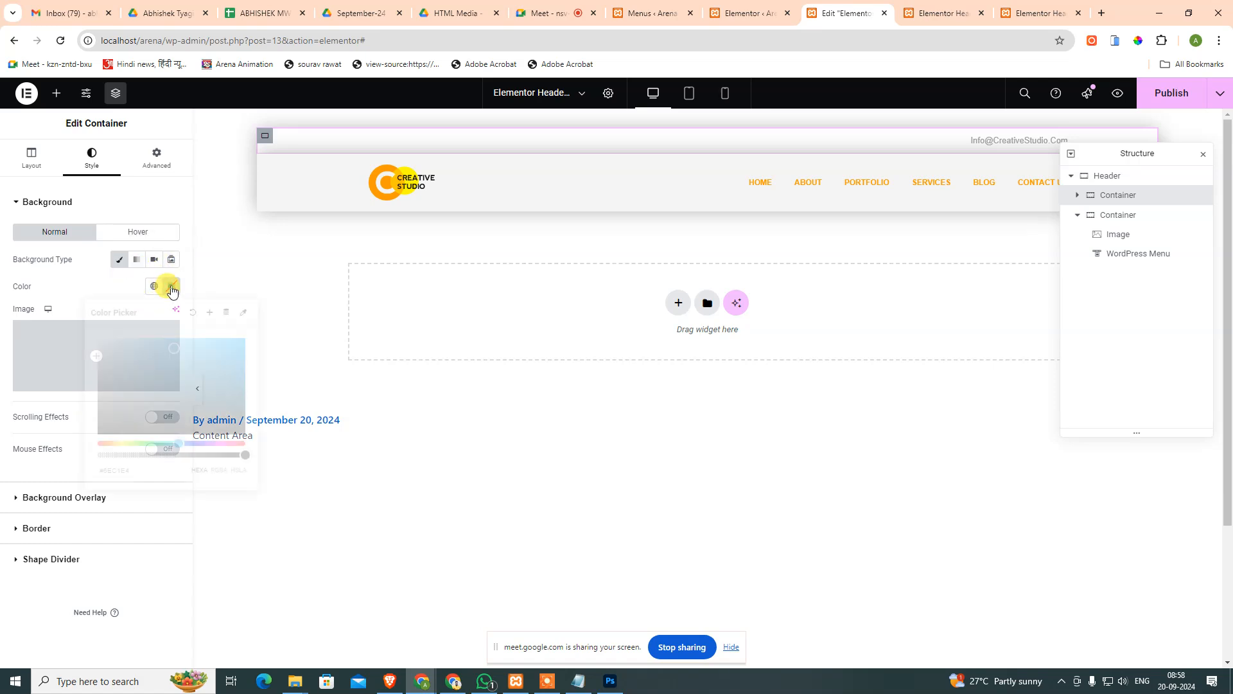
left_click(152, 475)
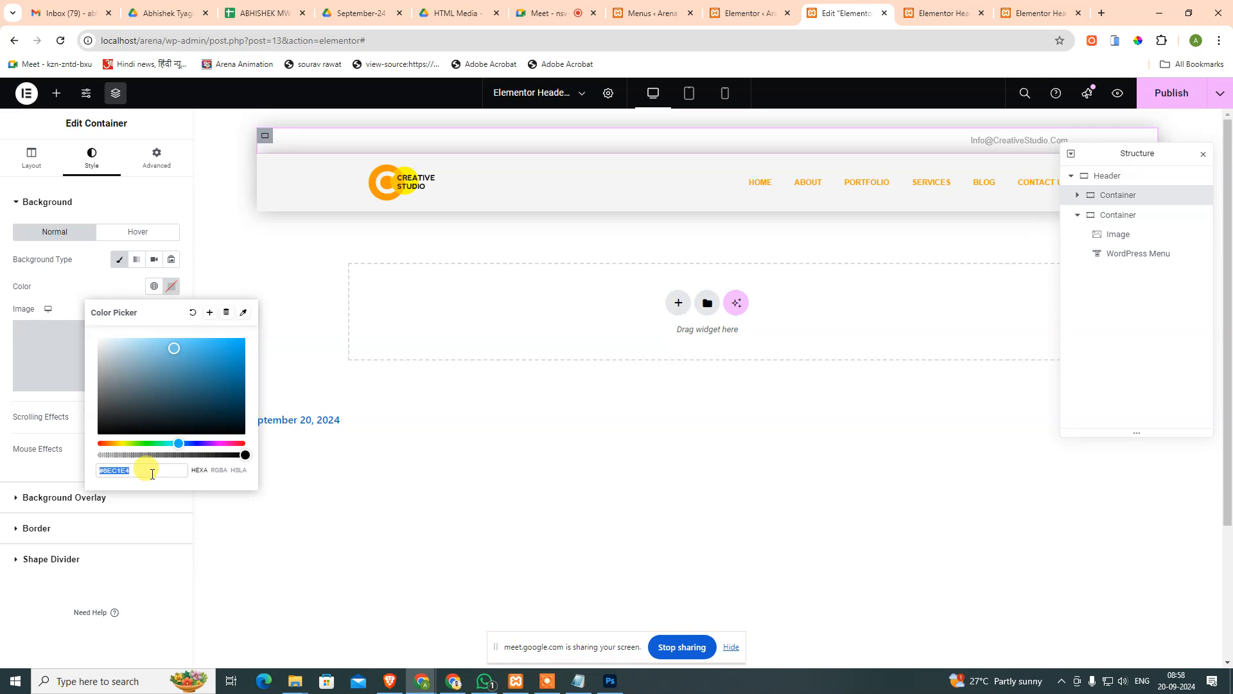
key("super+v")
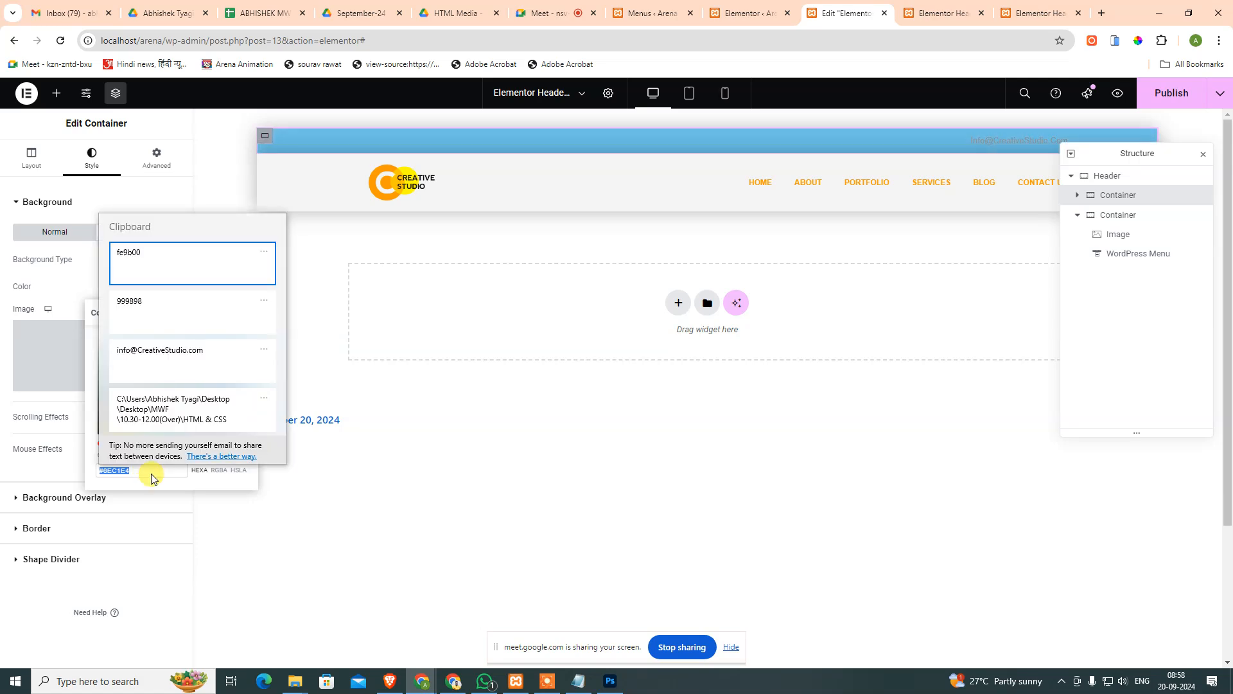
key("Down")
key("Down")
key("Down")
key("Down")
key("Return")
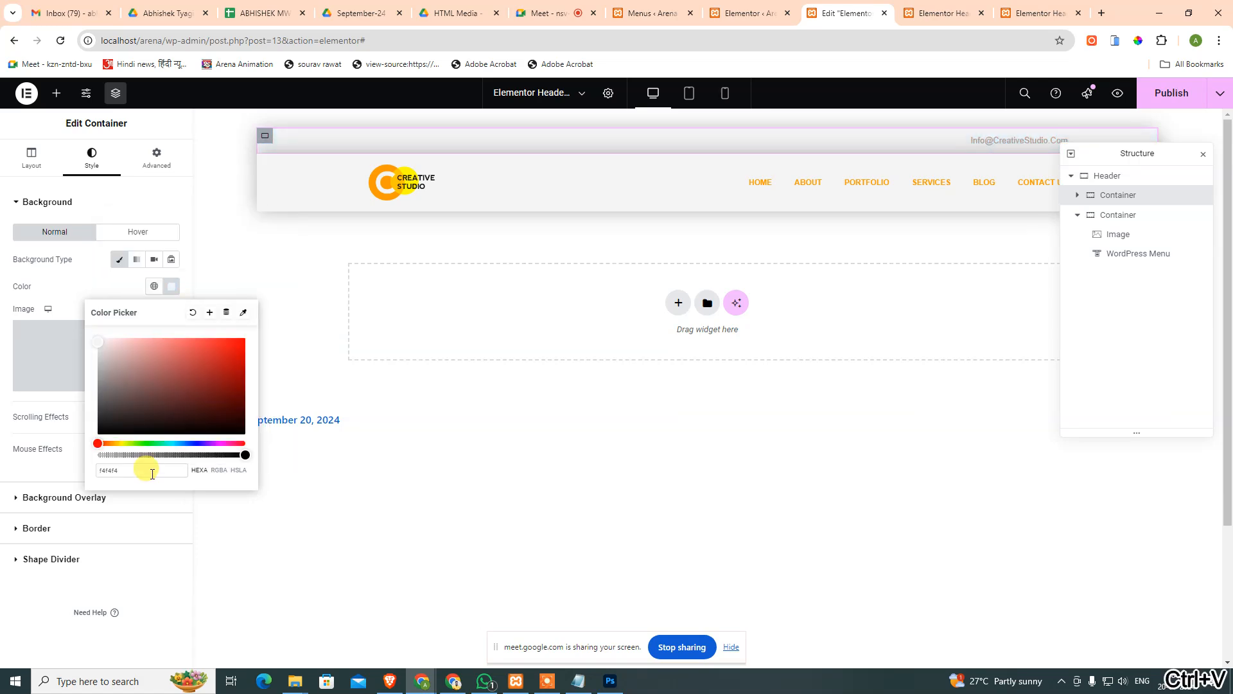
left_click(69, 283)
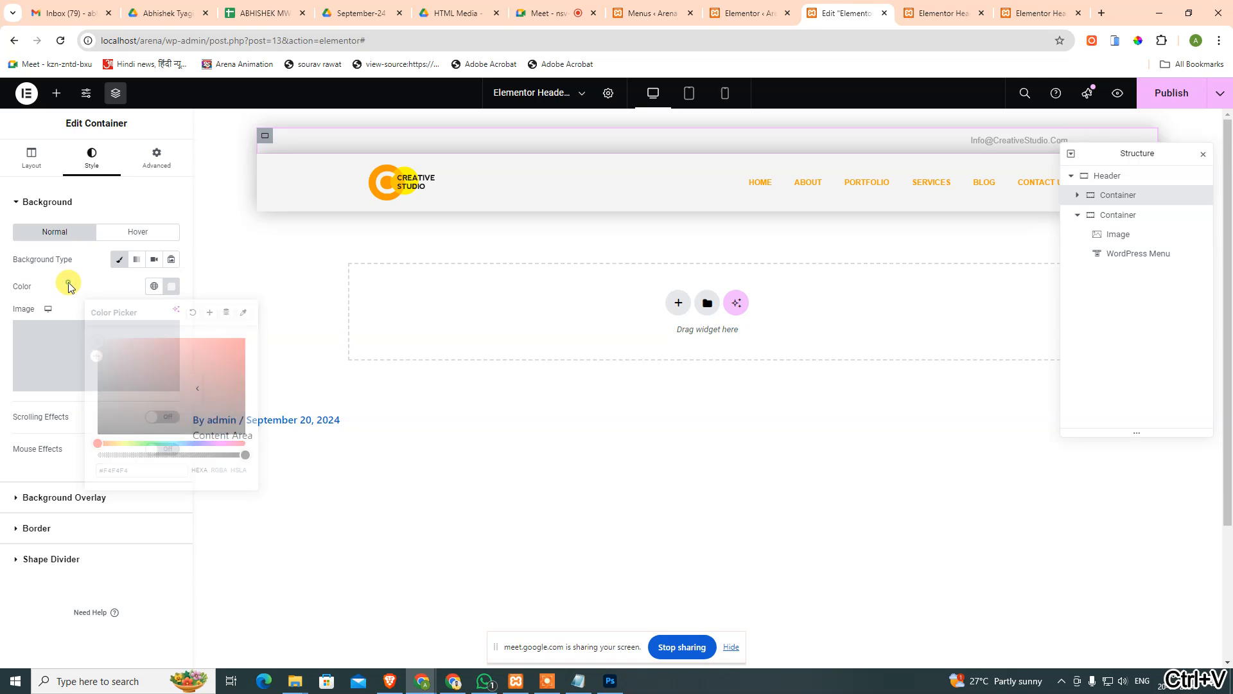
Look through the email container's shape divider, border, background overlay and background style settings.
left_click(74, 558)
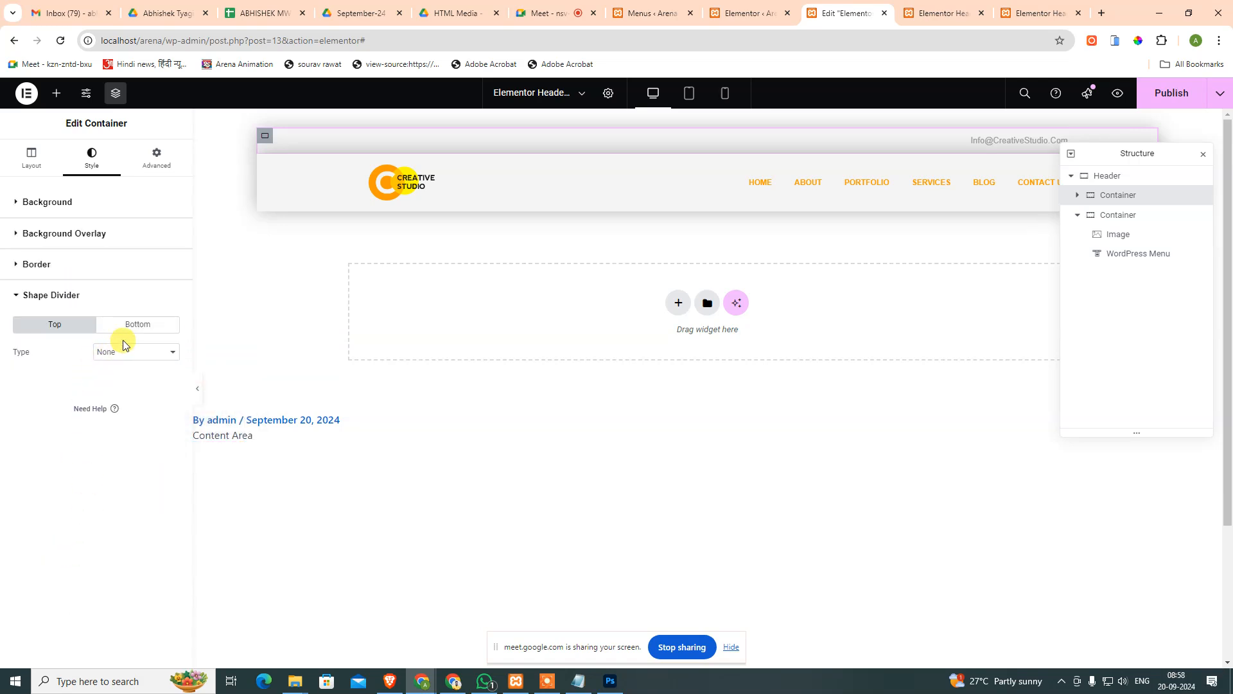
left_click(134, 324)
left_click(48, 324)
left_click(52, 293)
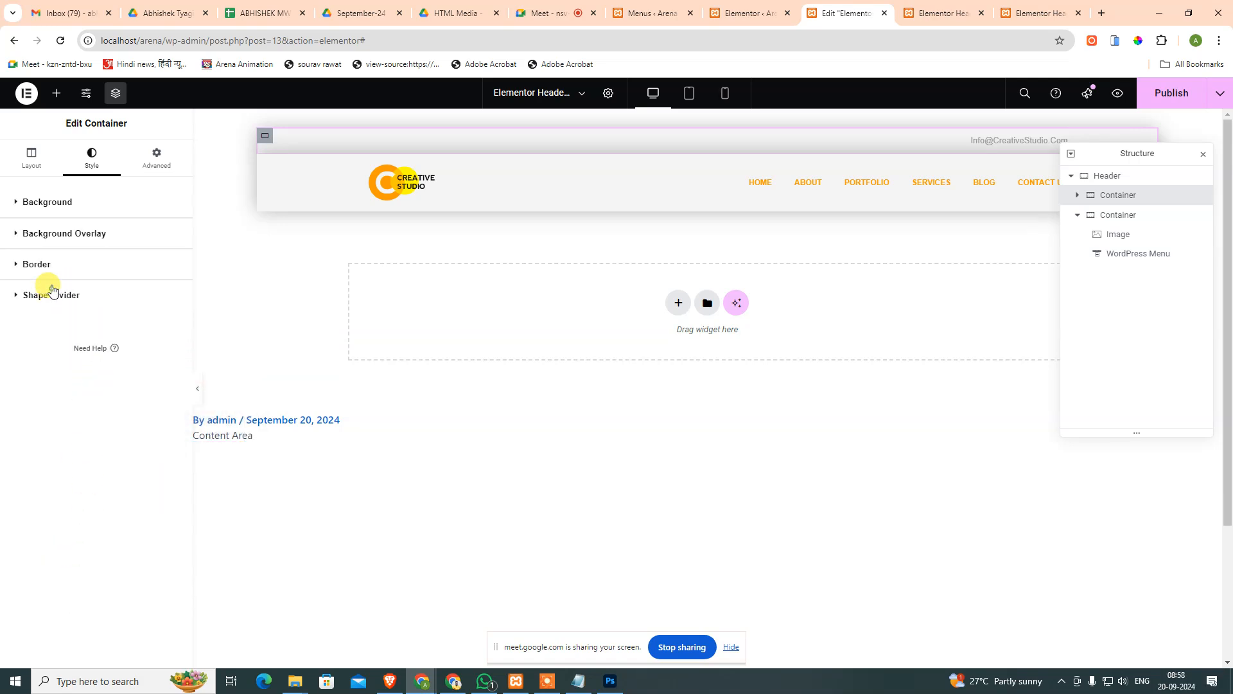
left_click(54, 265)
left_click(55, 265)
left_click(55, 234)
left_click(55, 230)
left_click(51, 204)
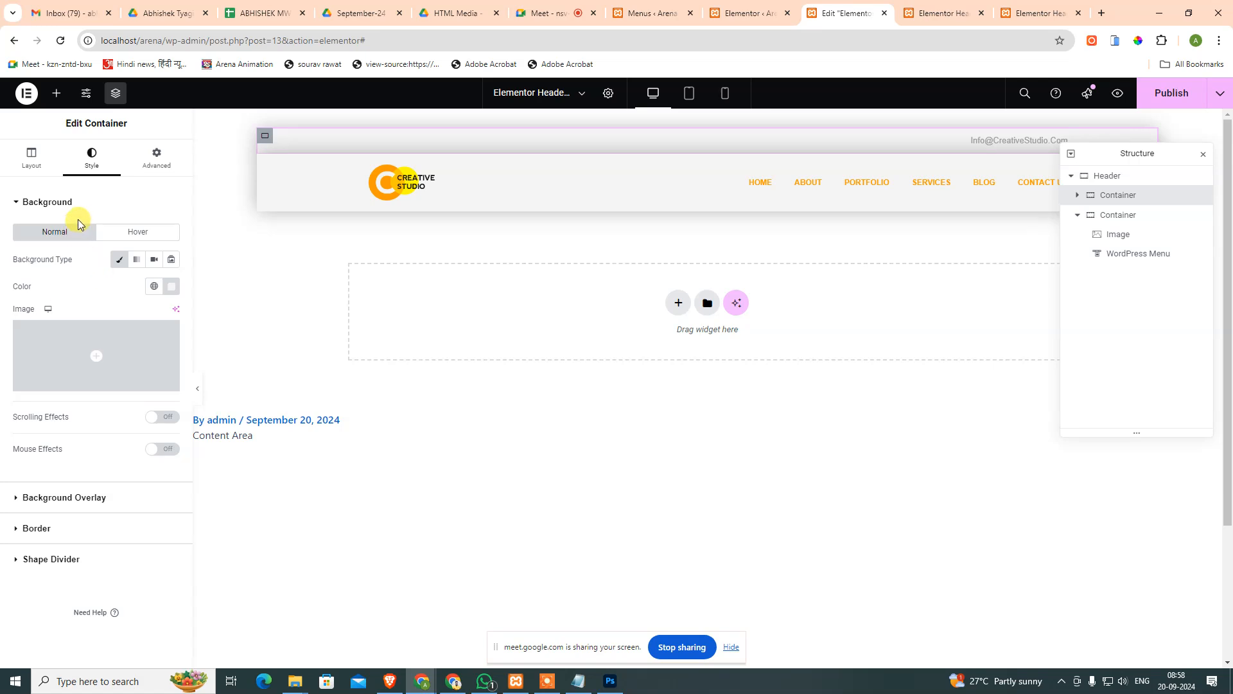
left_click(76, 202)
Look through the email container's advanced settings, covering layout, motion effects, transform, responsive, attributes and custom CSS.
left_click(142, 158)
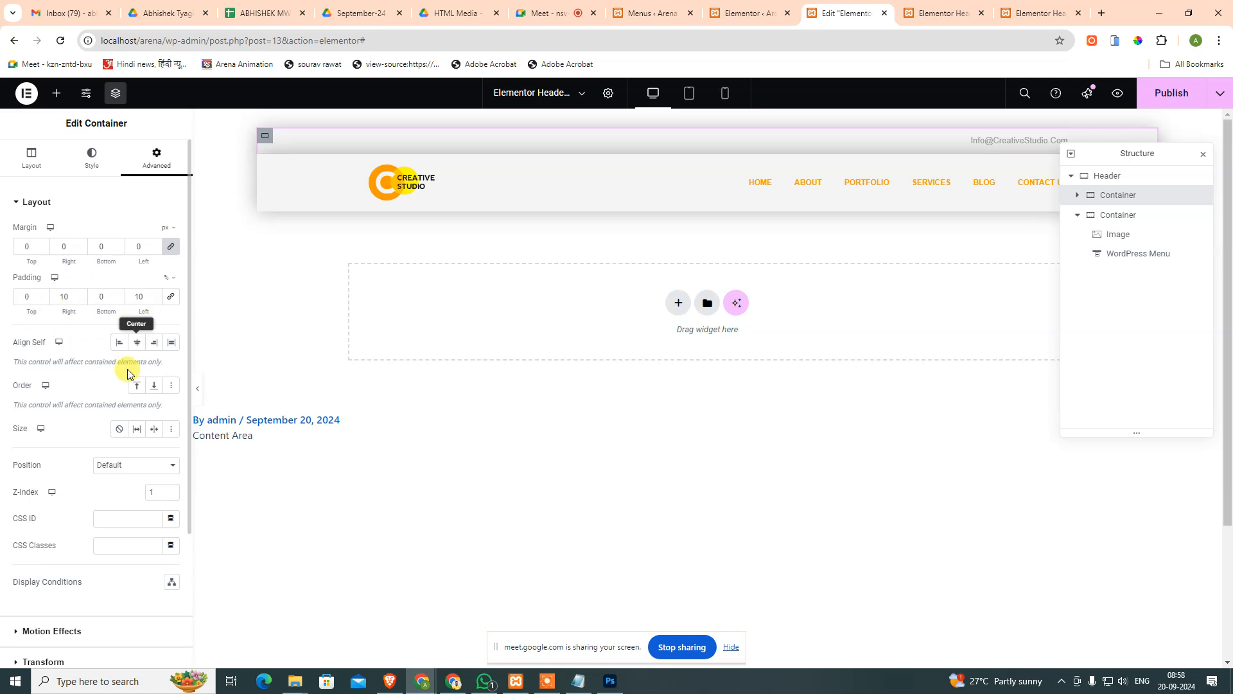
scroll(110, 474, "down", 3)
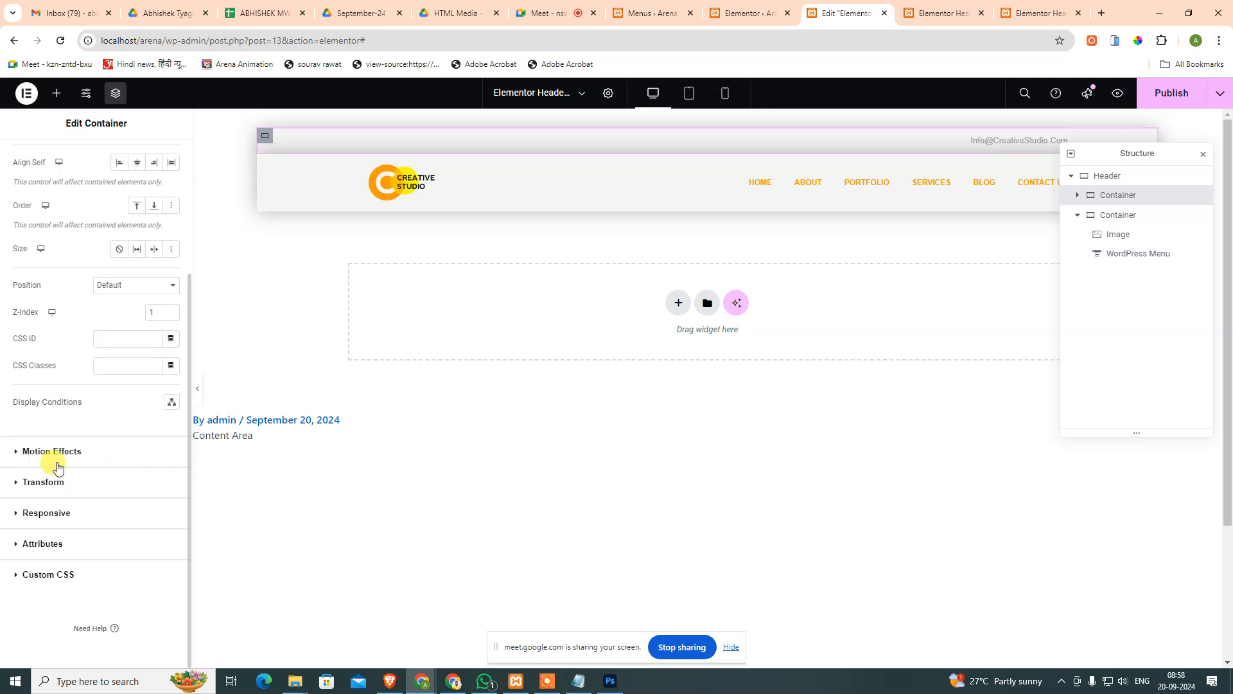
scroll(68, 461, "up", 3)
left_click(45, 206)
left_click(42, 233)
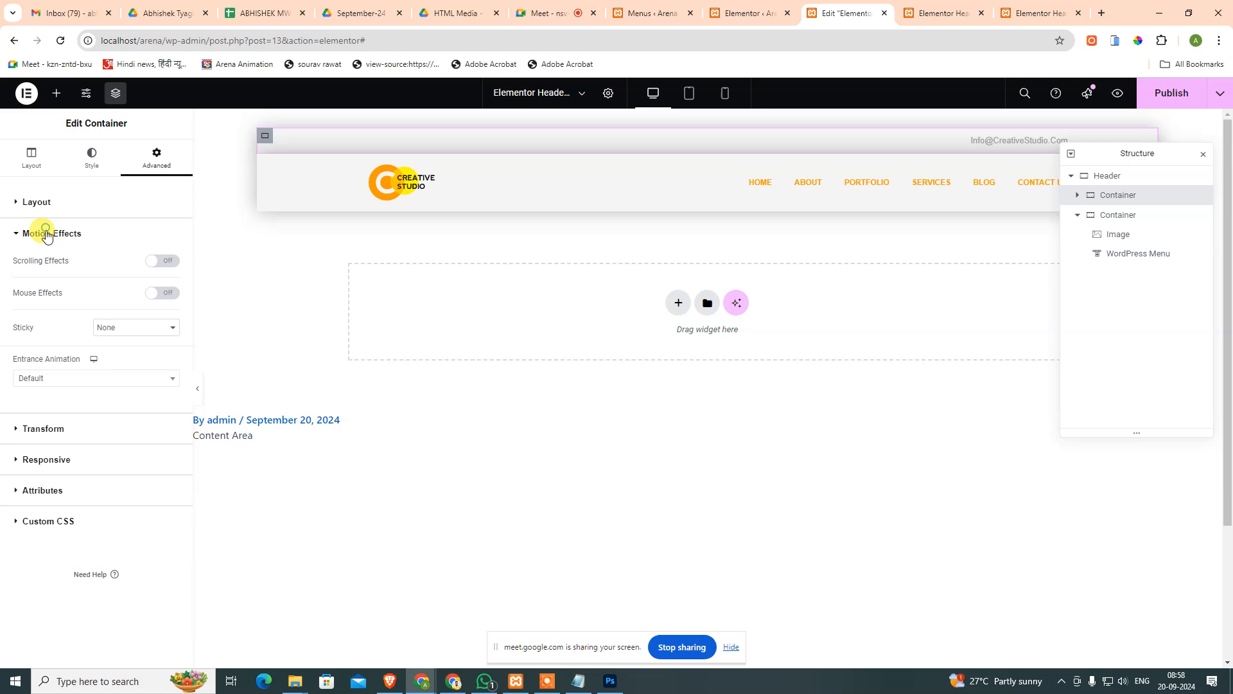
left_click(47, 430)
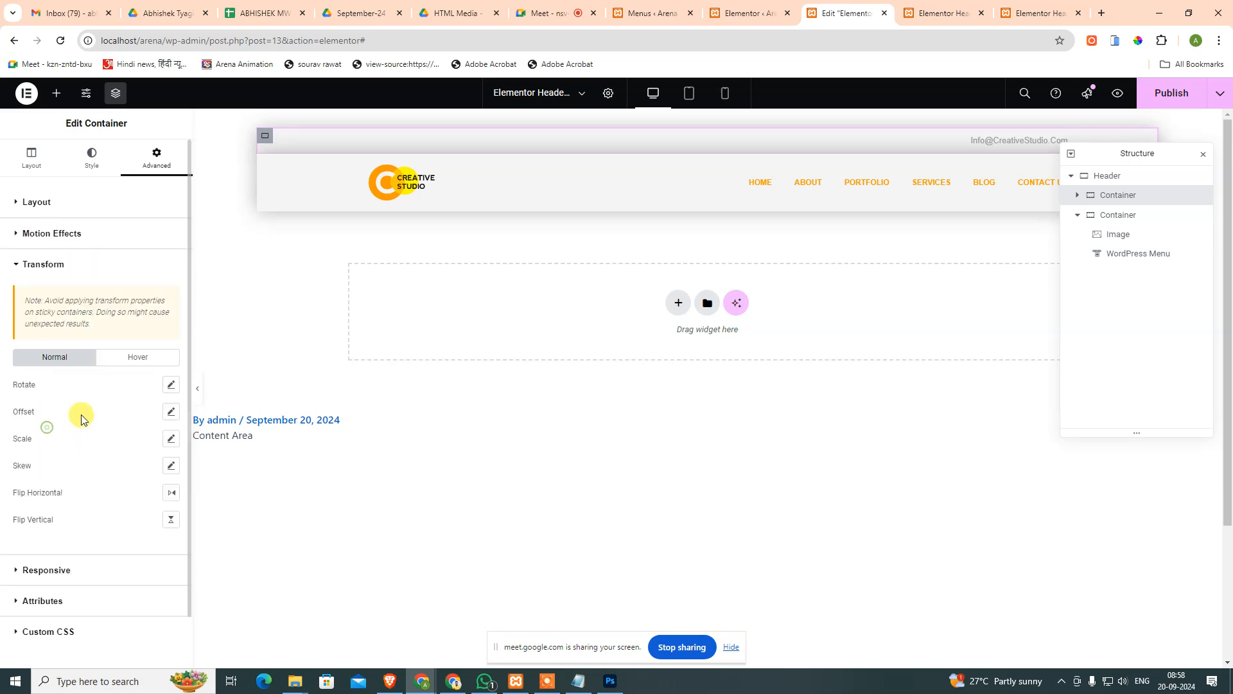
scroll(91, 426, "down", 1)
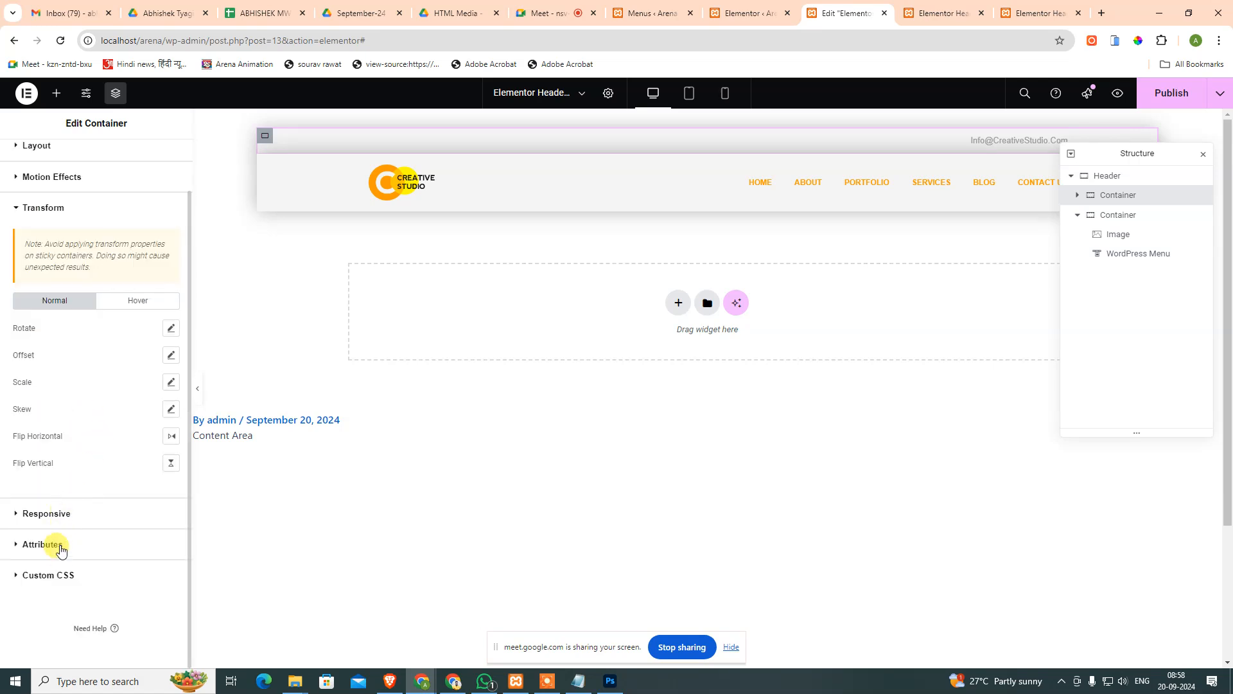
left_click(59, 574)
left_click(44, 325)
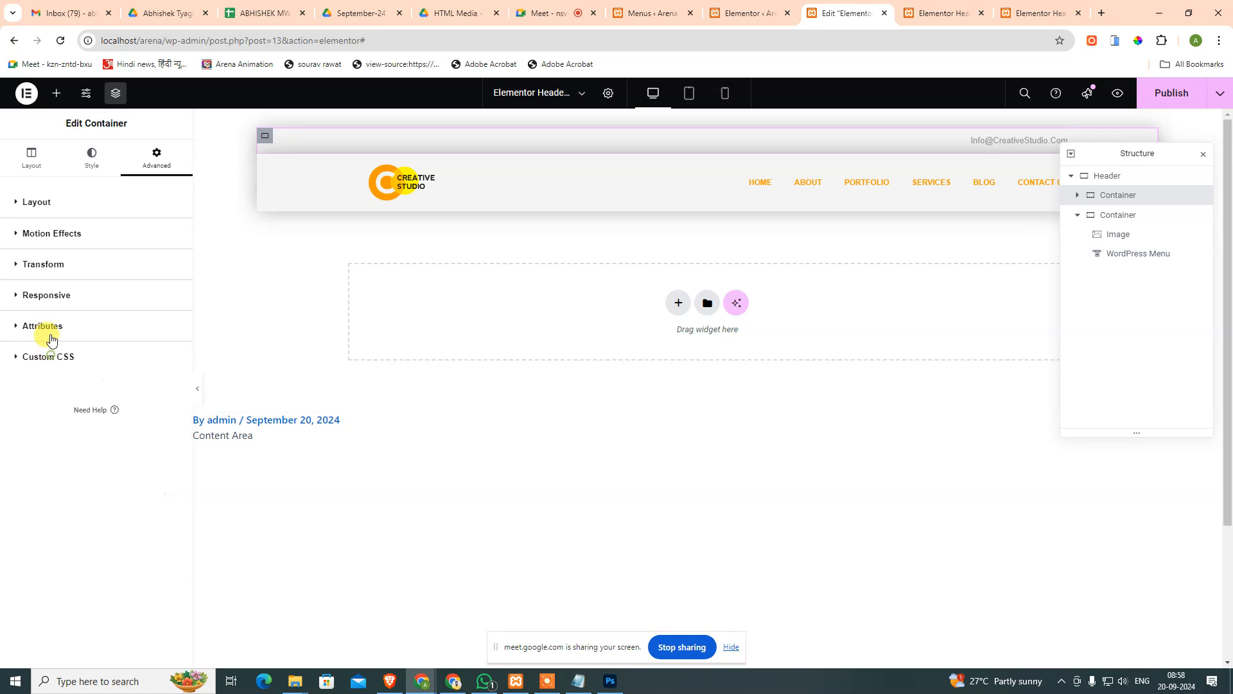
left_click(50, 295)
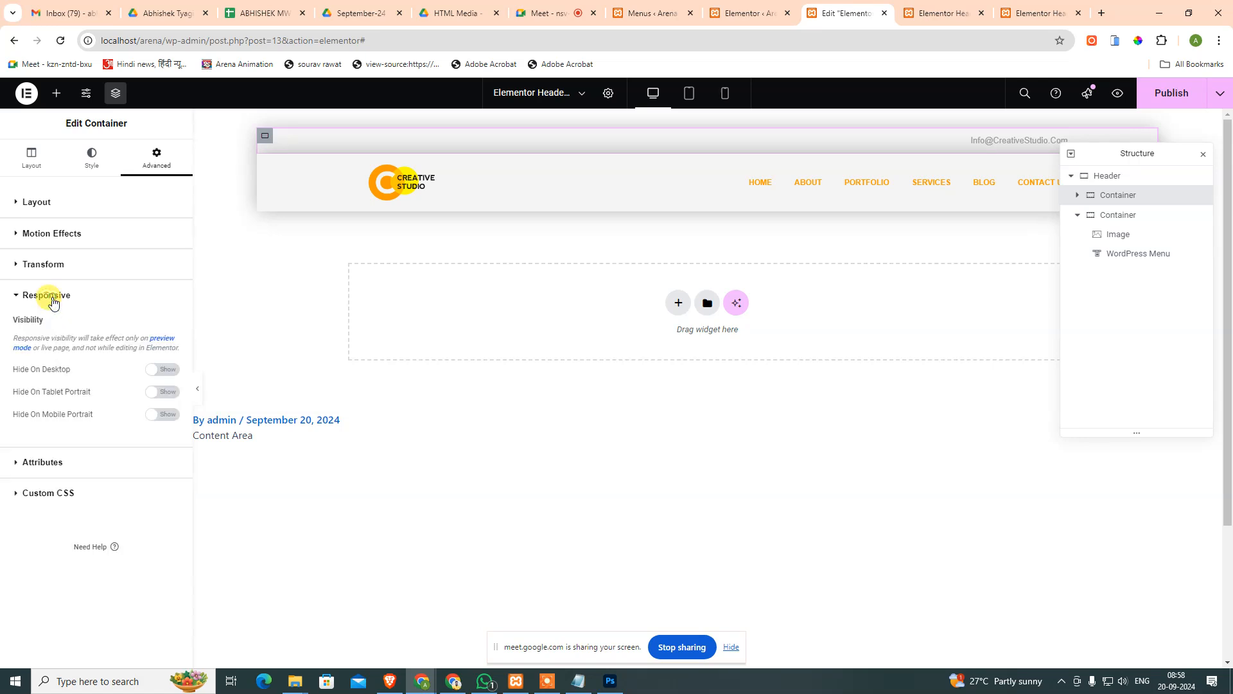
left_click(51, 273)
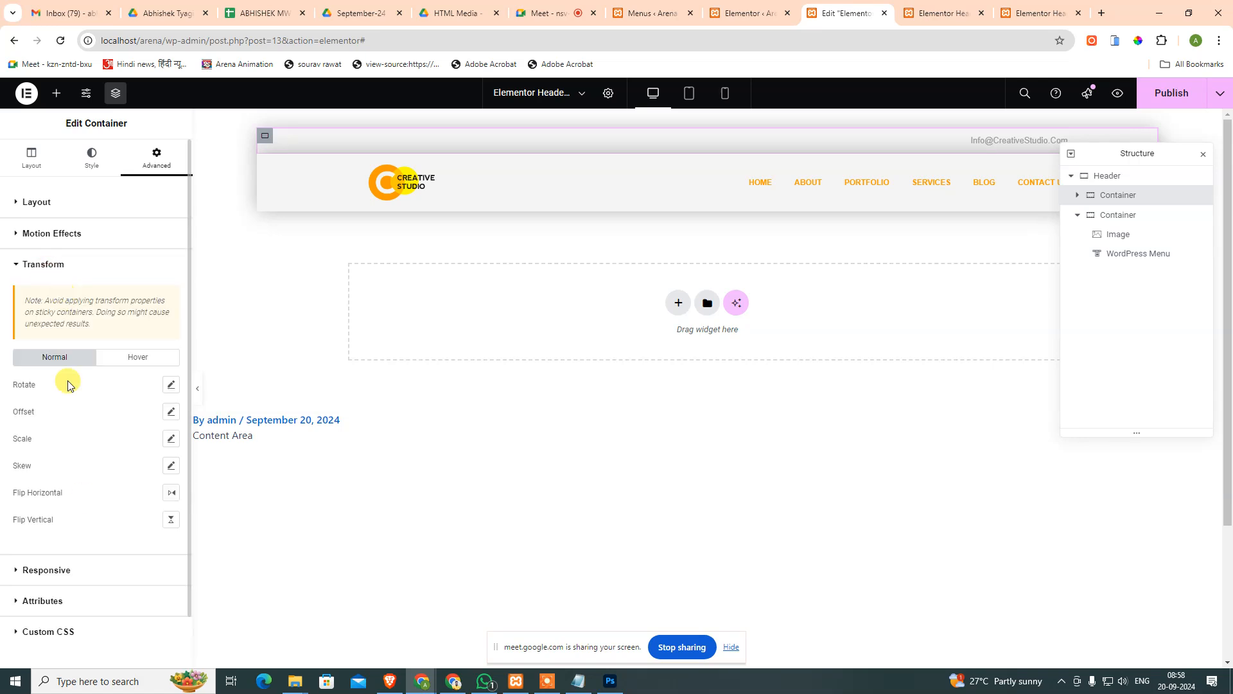
left_click(24, 265)
left_click(40, 235)
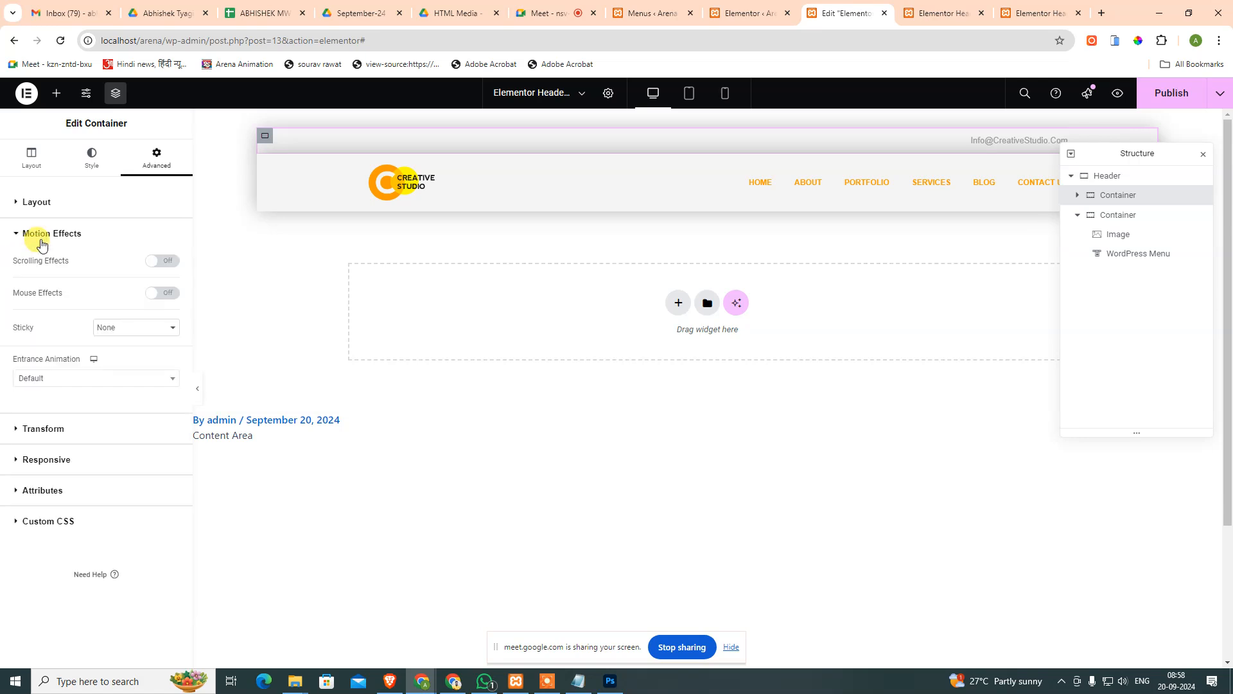
left_click(41, 239)
left_click(37, 202)
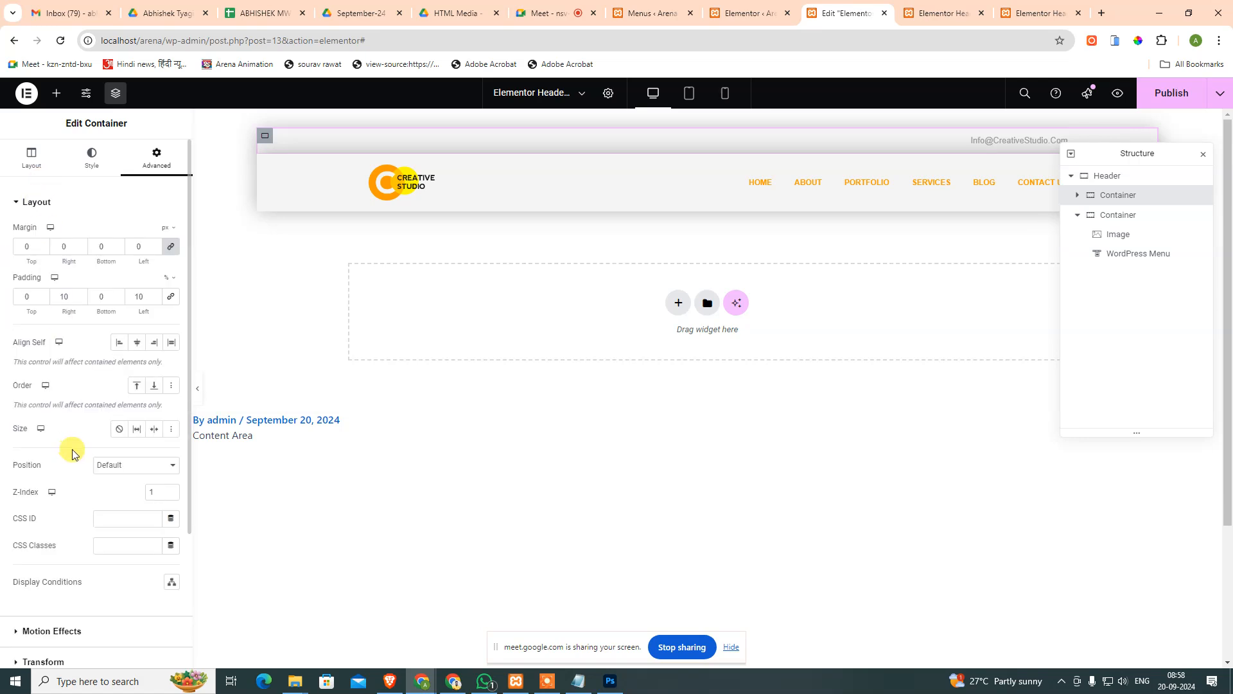
scroll(79, 463, "down", 1)
scroll(80, 463, "down", 2)
scroll(77, 481, "up", 3)
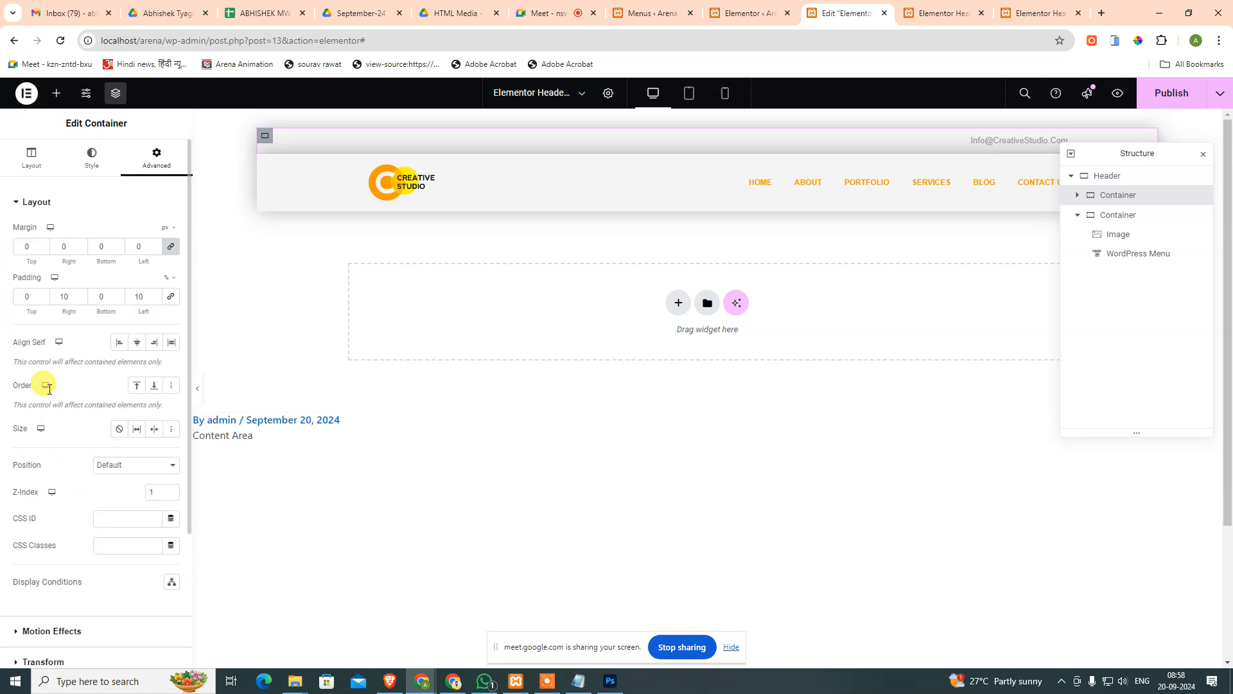
left_click(38, 201)
Review the email container's background settings, its flexbox layout and its additional layout options.
left_click(92, 157)
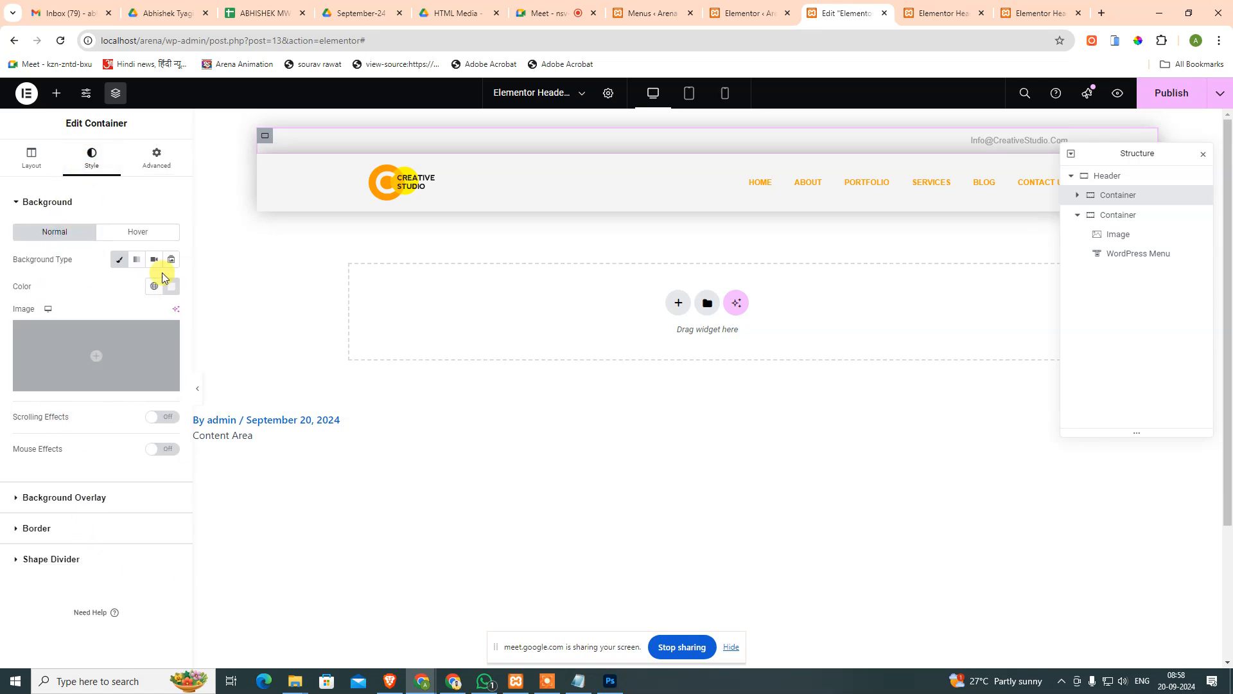
left_click(31, 156)
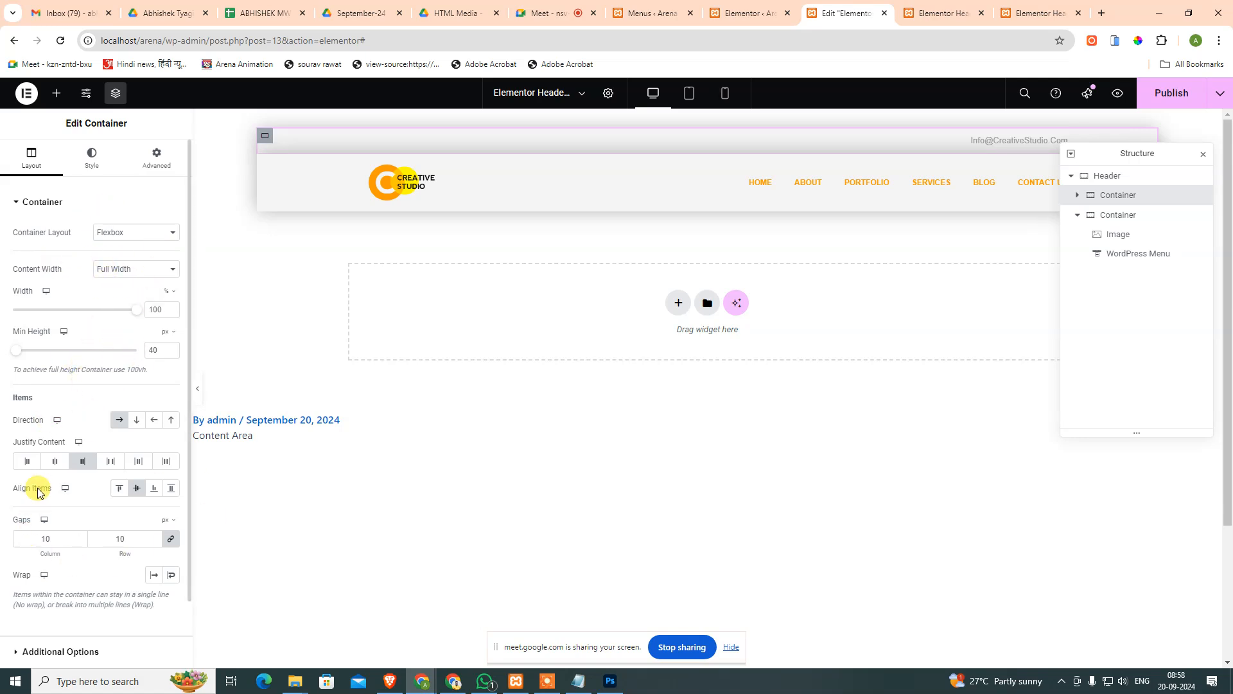
scroll(84, 527, "down", 1)
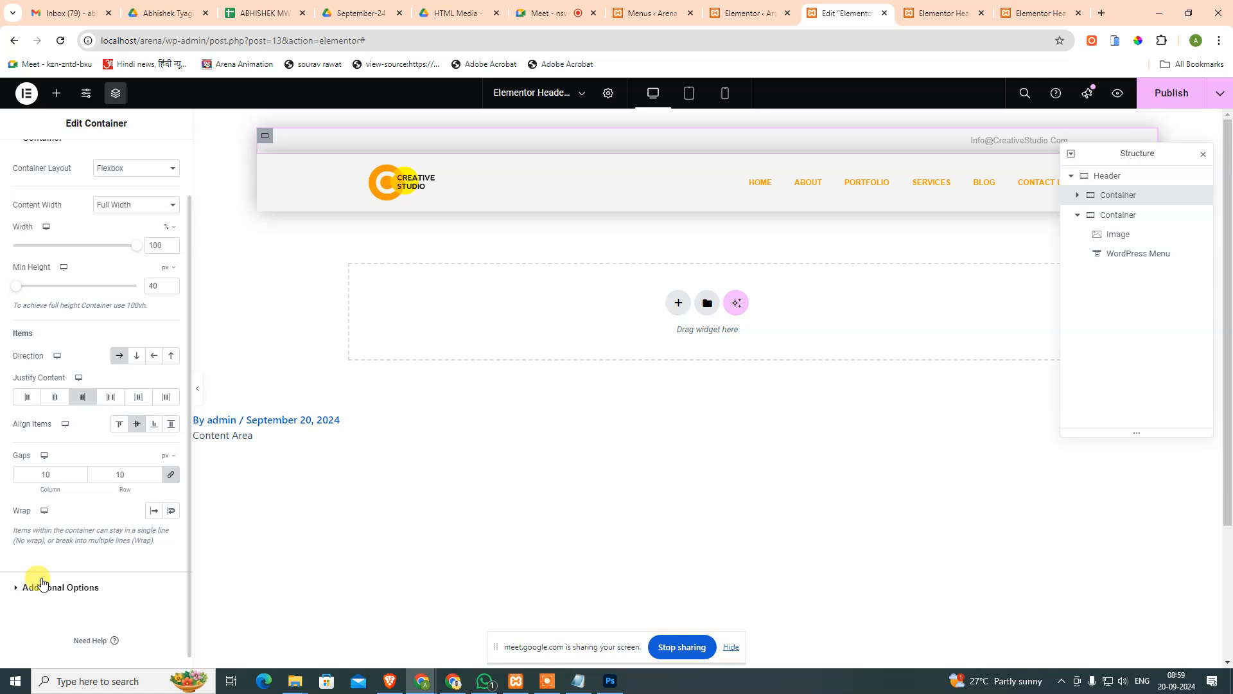
left_click(54, 598)
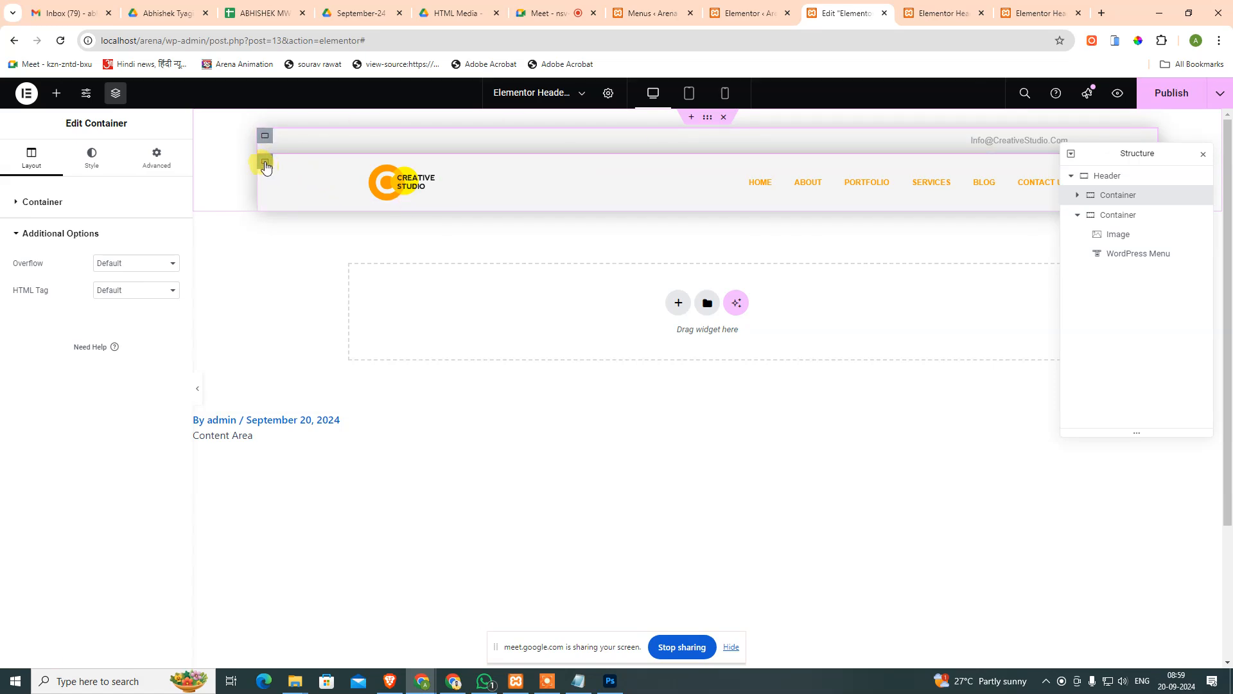
Compare the email container's settings with those of the logo-and-menu container, and inspect the nested email button.
left_click(265, 162)
left_click(265, 136)
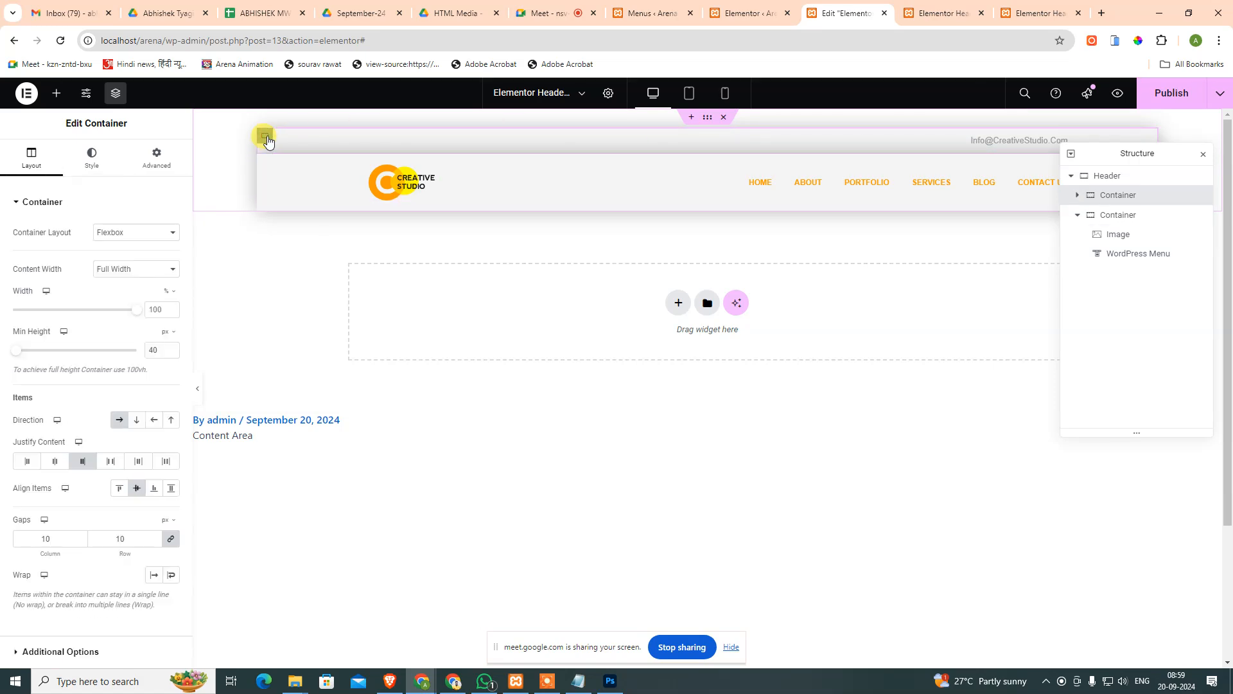
left_click(93, 157)
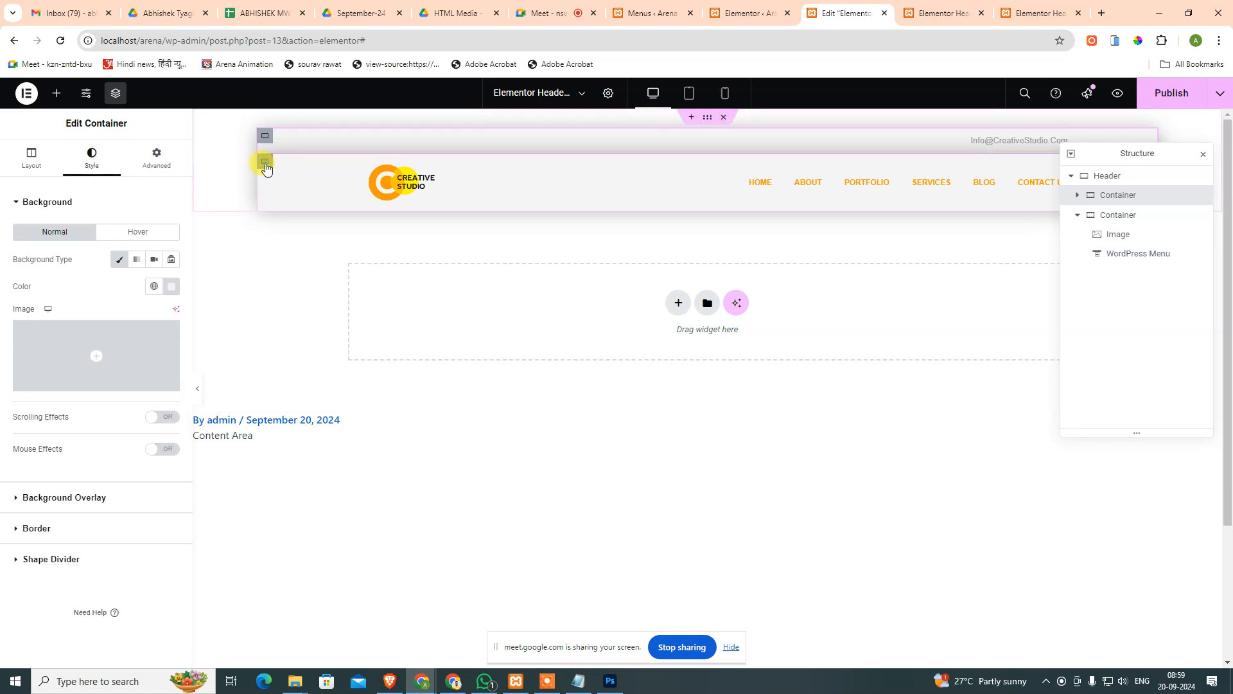
left_click(265, 165)
left_click(265, 138)
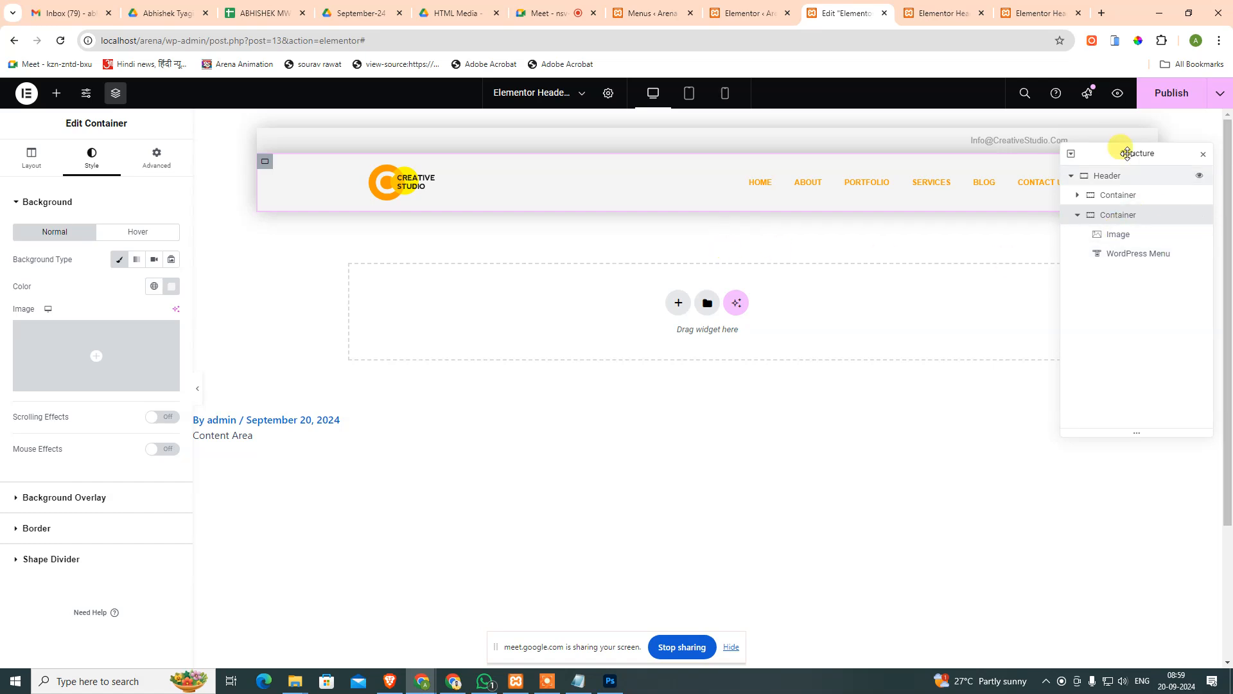
left_click(1115, 196)
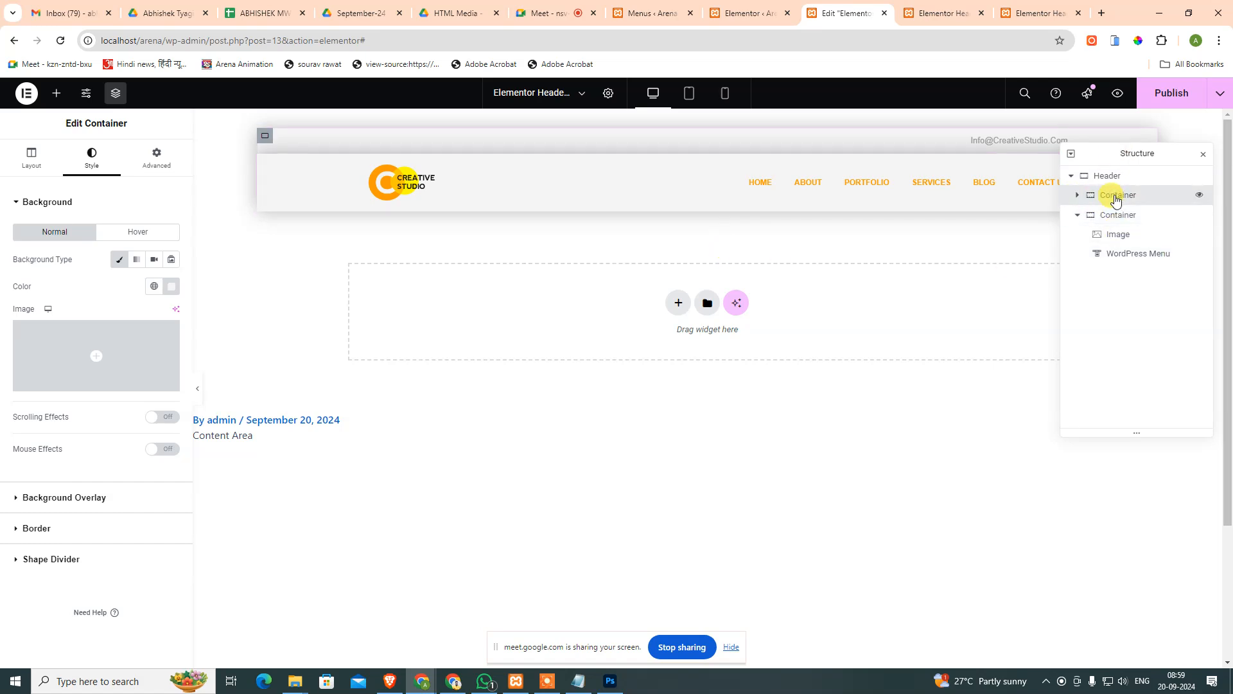
left_click(1076, 196)
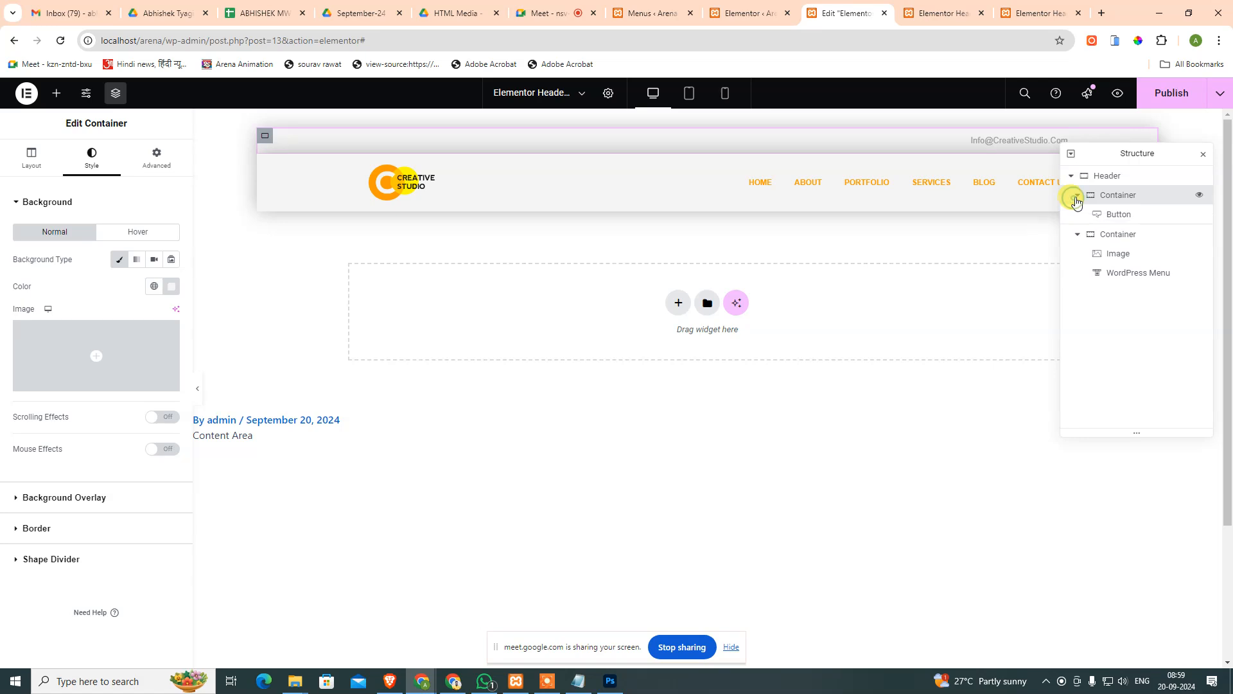
left_click(1115, 219)
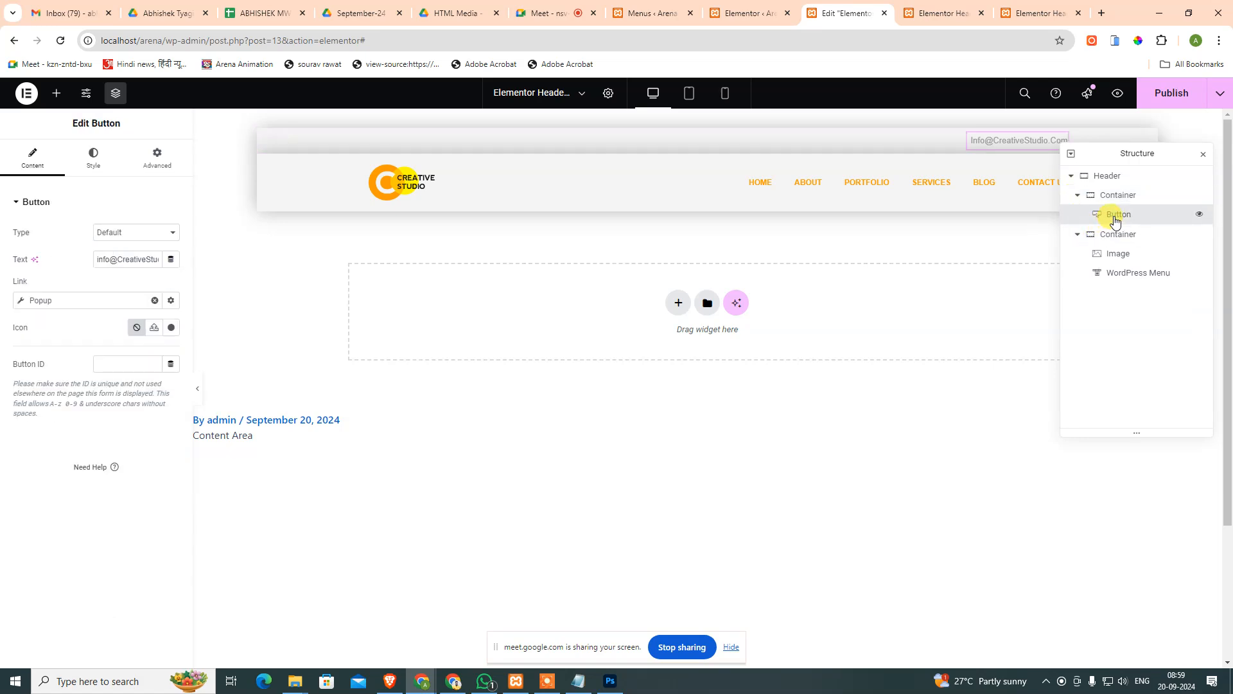
Try resetting the email container's style, and undo the reset.
left_click(1117, 198)
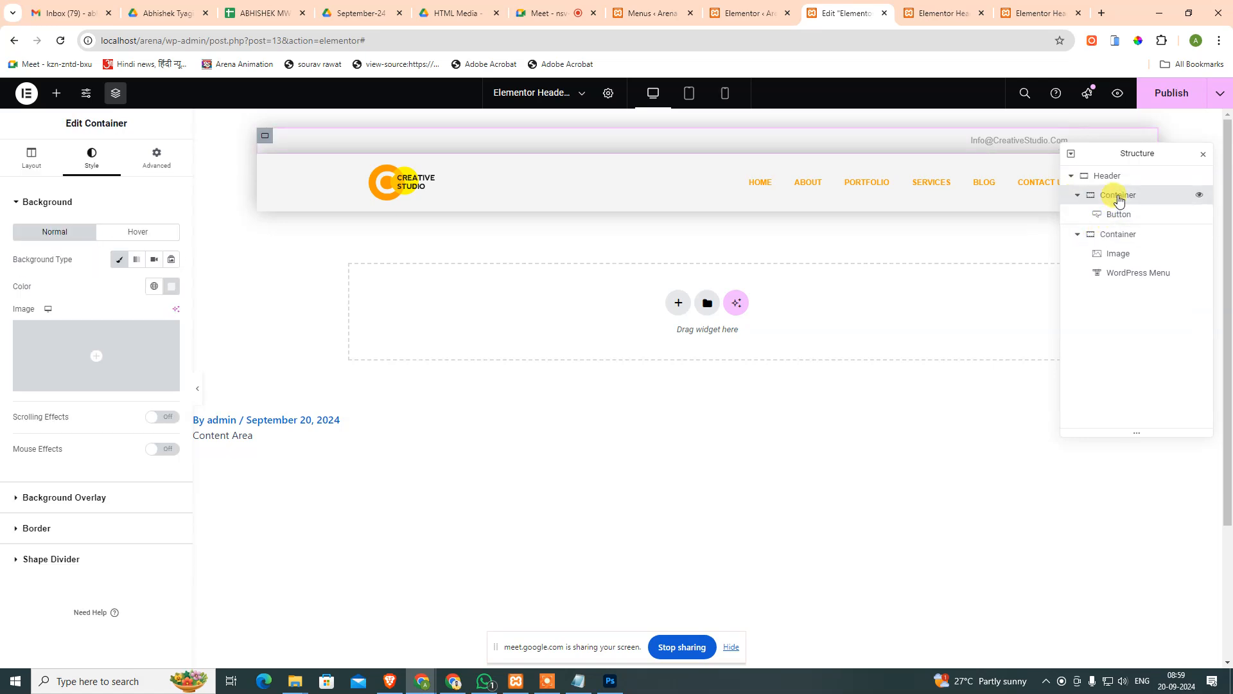
right_click(1119, 200)
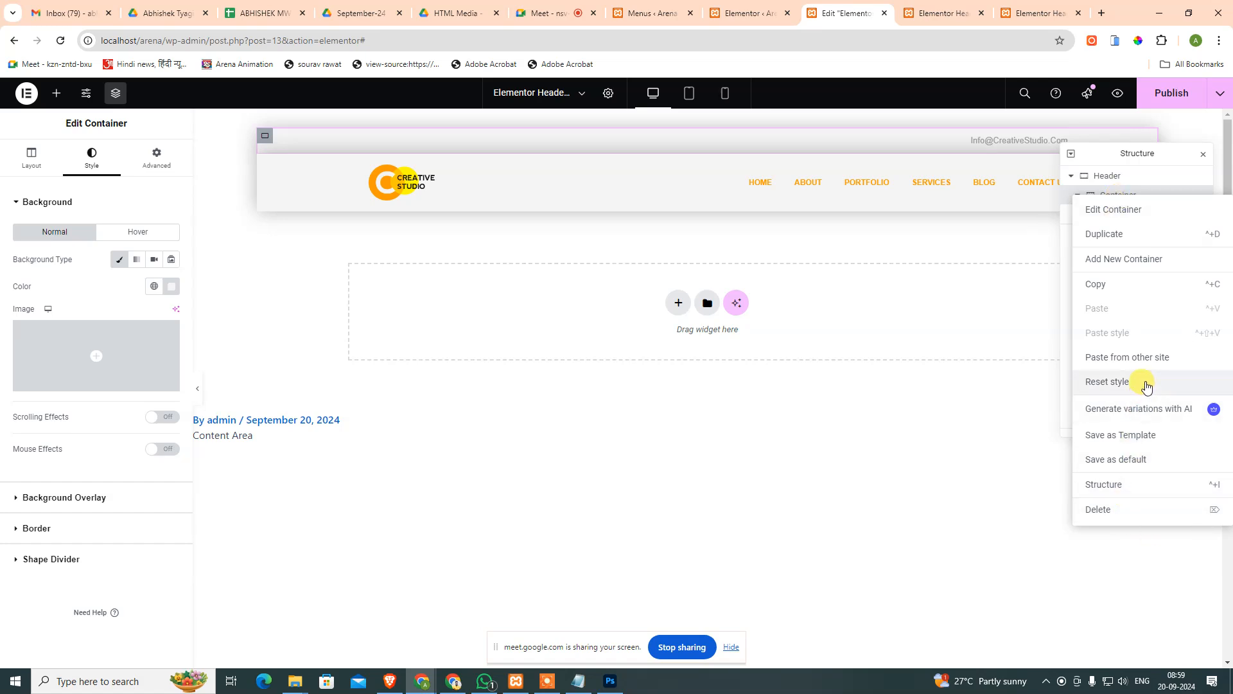
left_click(1107, 382)
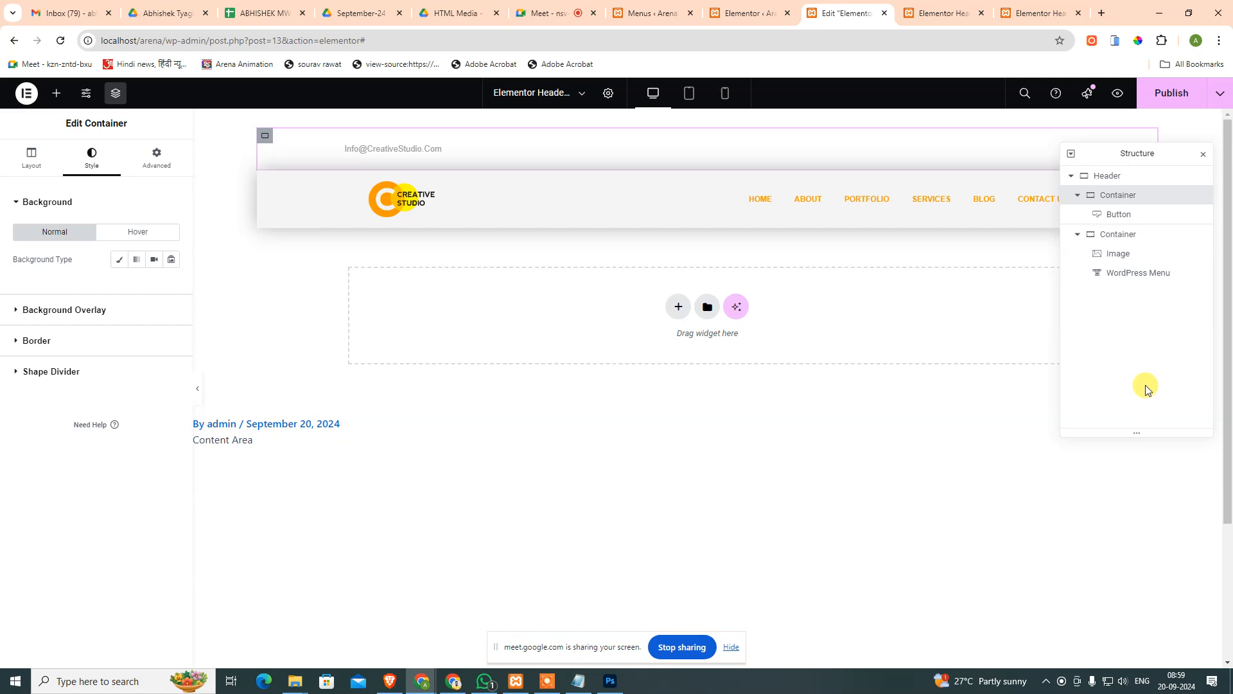
key("ctrl+z")
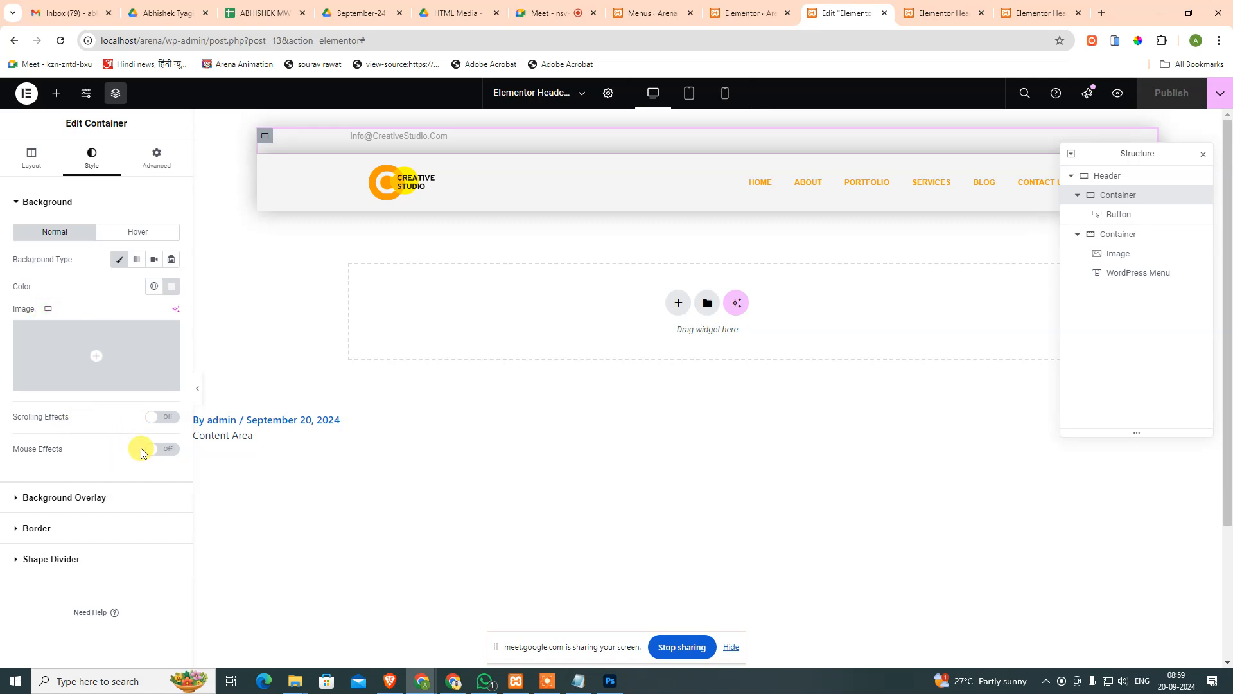
left_click(106, 231)
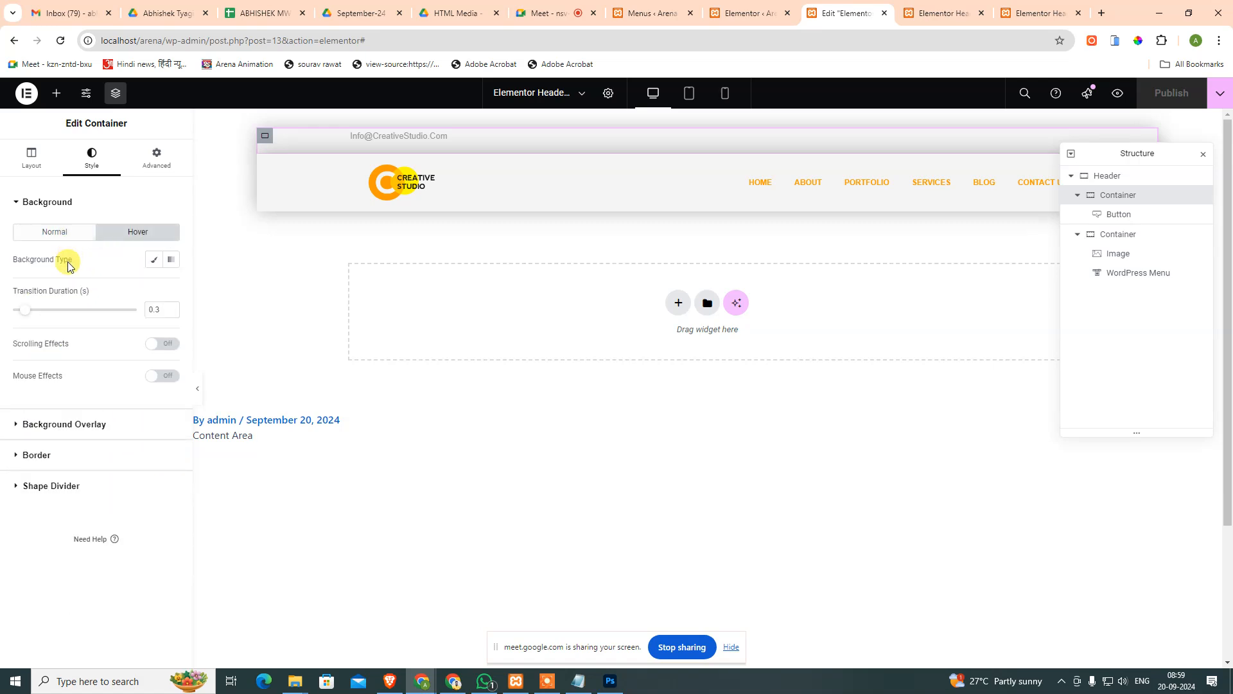
left_click(61, 235)
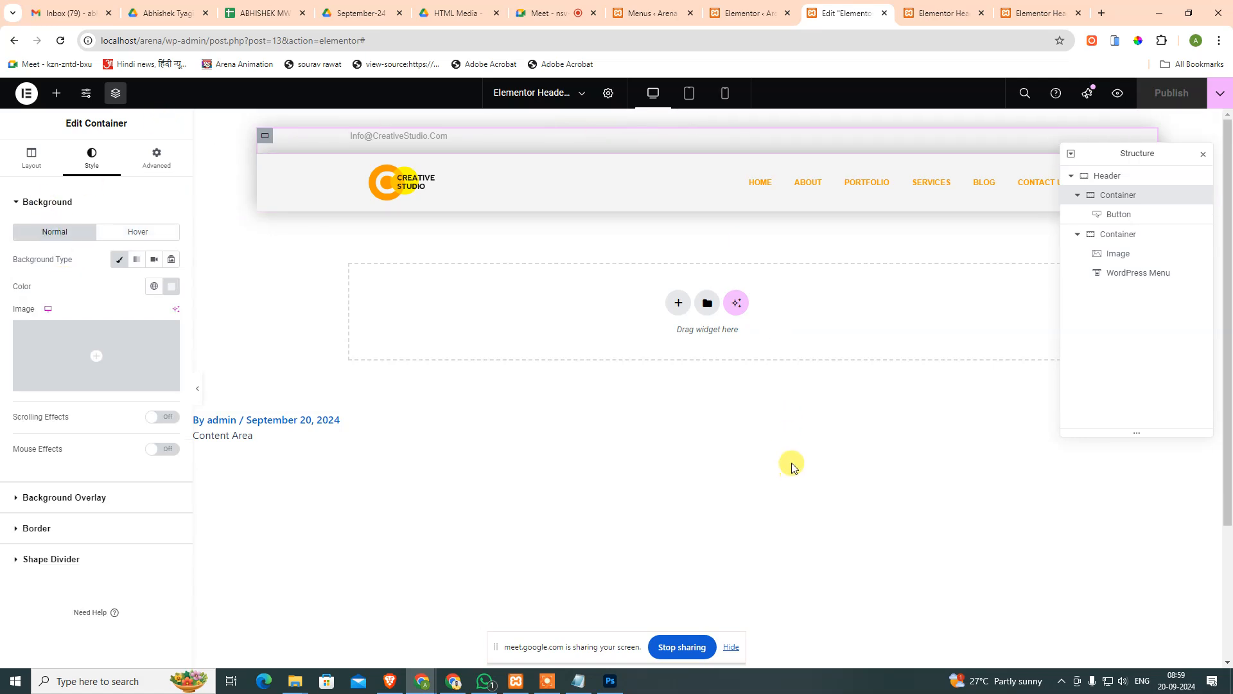
left_click(673, 488)
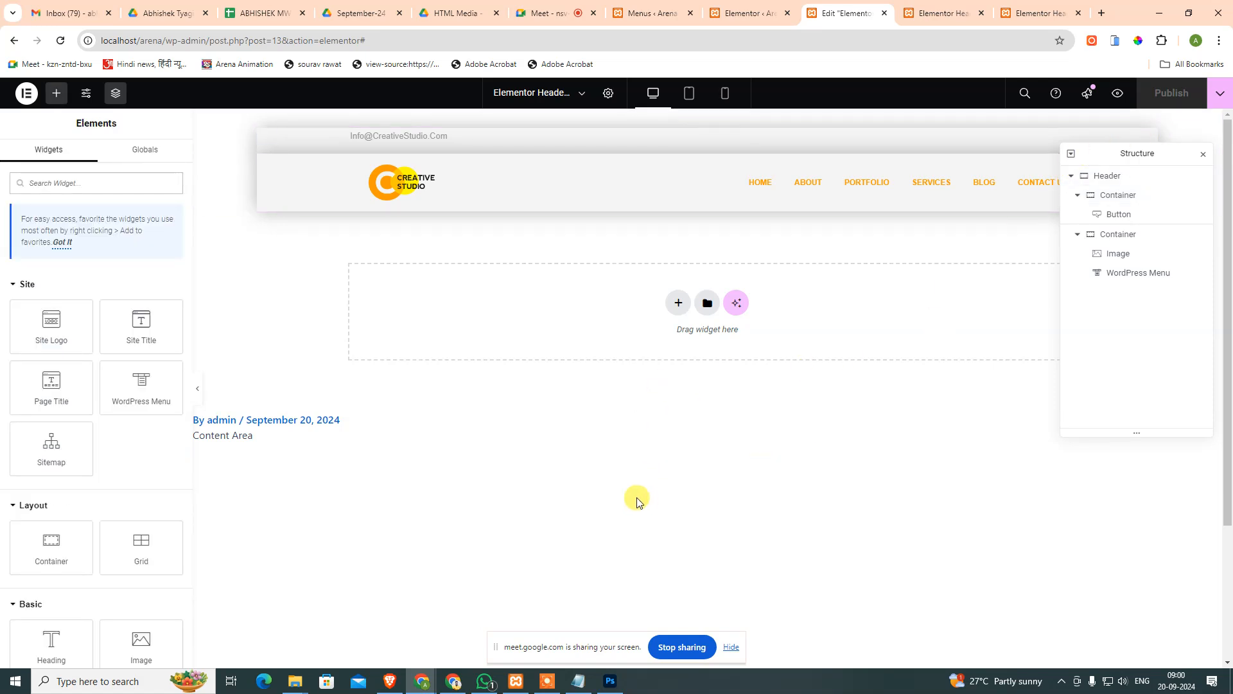
Check the existing header previews and open the header template's live page from the editor.
left_click(942, 6)
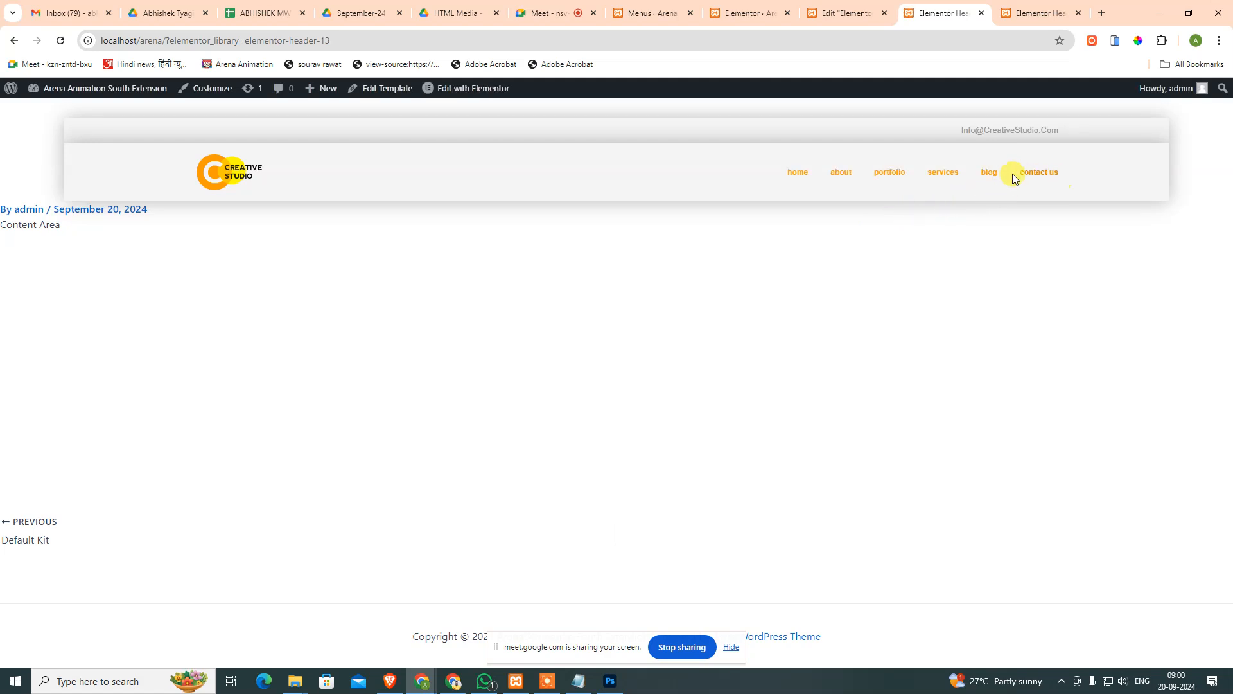
left_click(1023, 21)
left_click(946, 20)
left_click(826, 20)
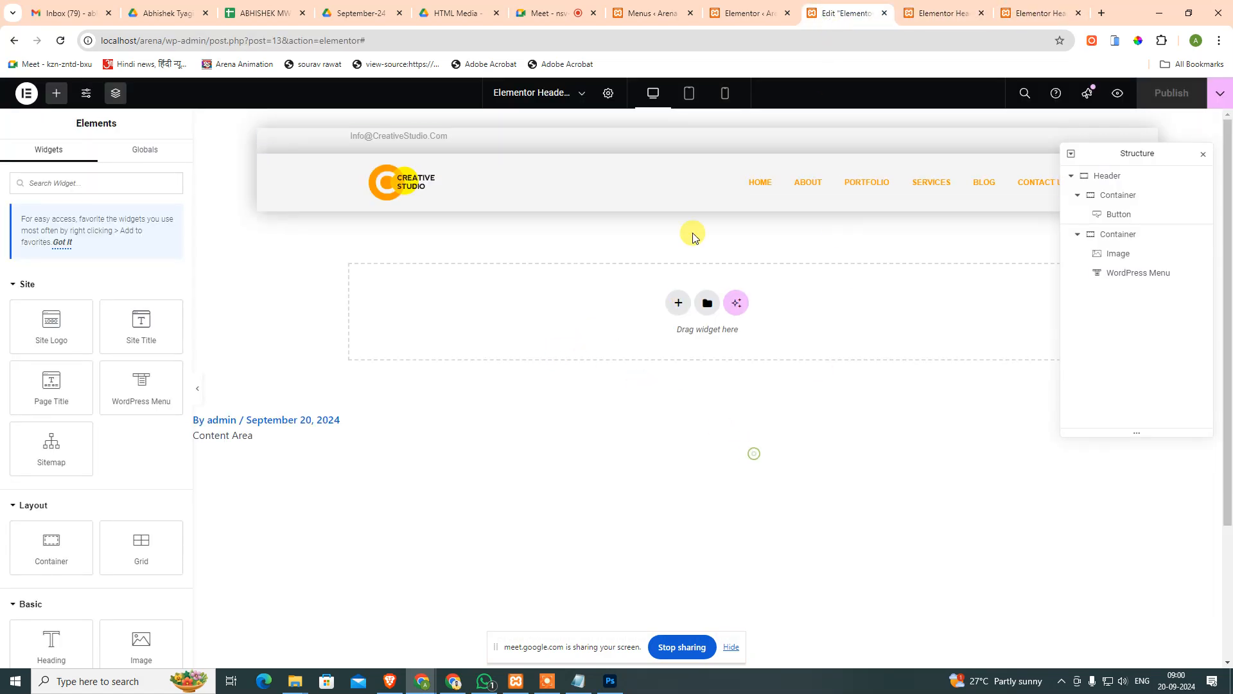
left_click(1220, 93)
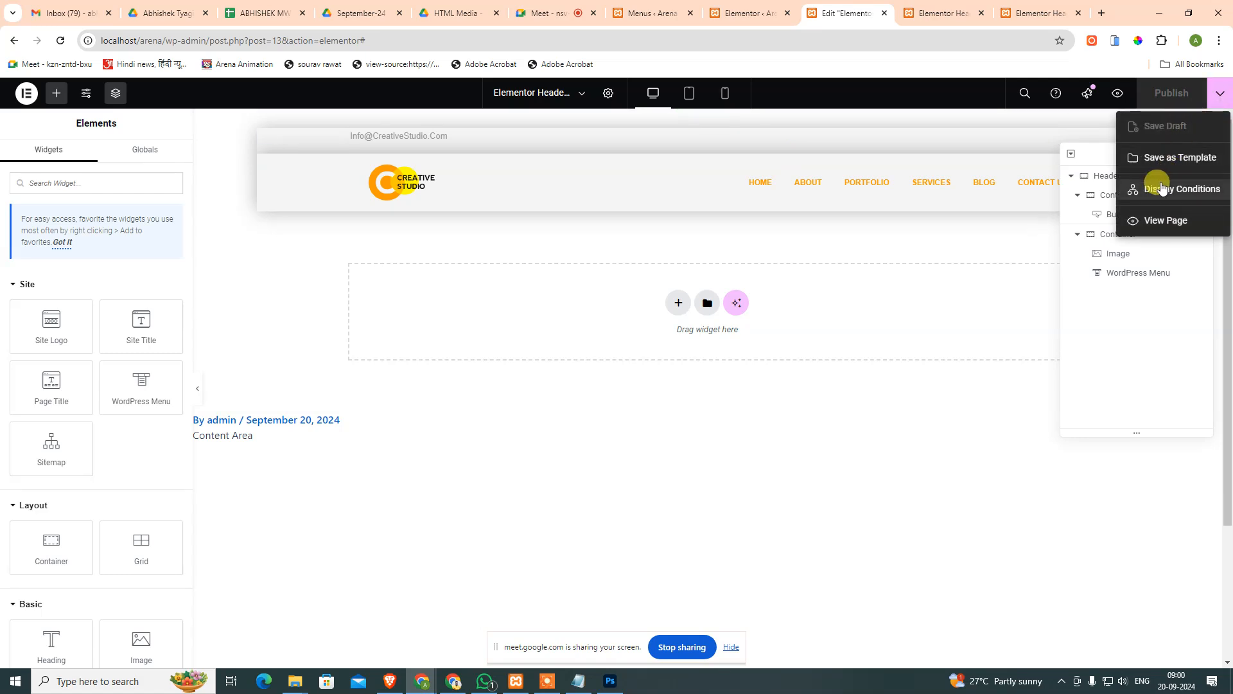
left_click(1177, 220)
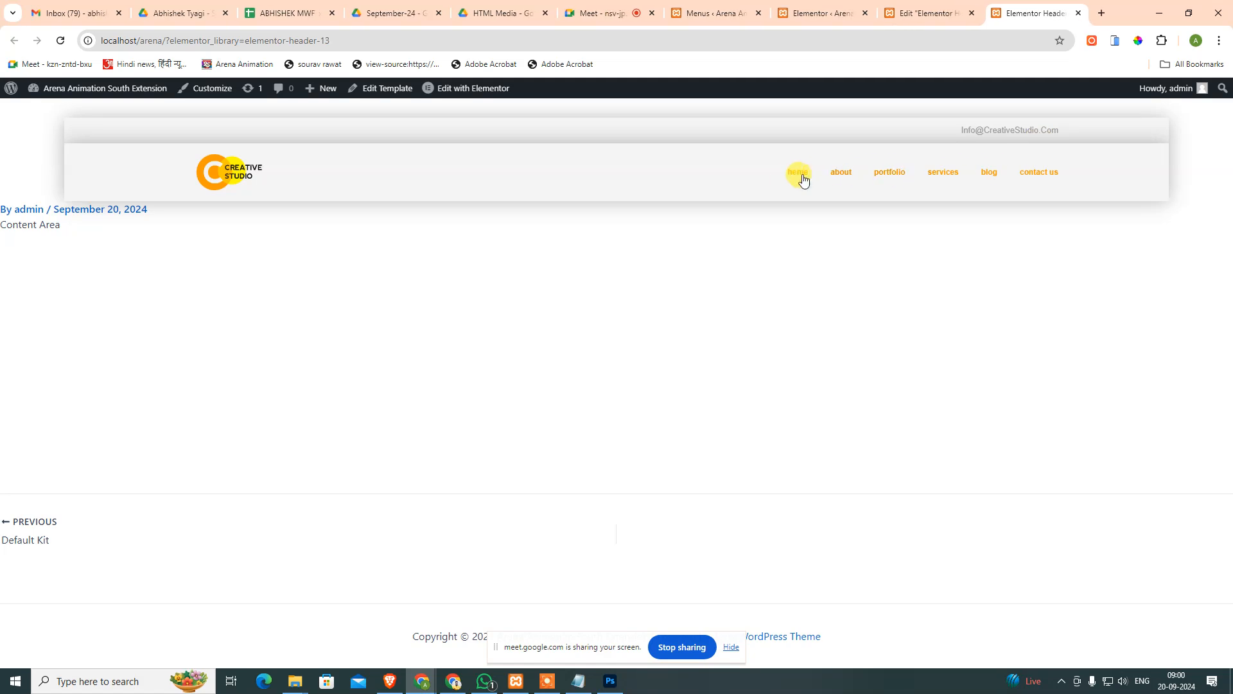
Preview the header in the phone simulator, expand and collapse its mobile menu, and return to the template editor.
left_click(1095, 40)
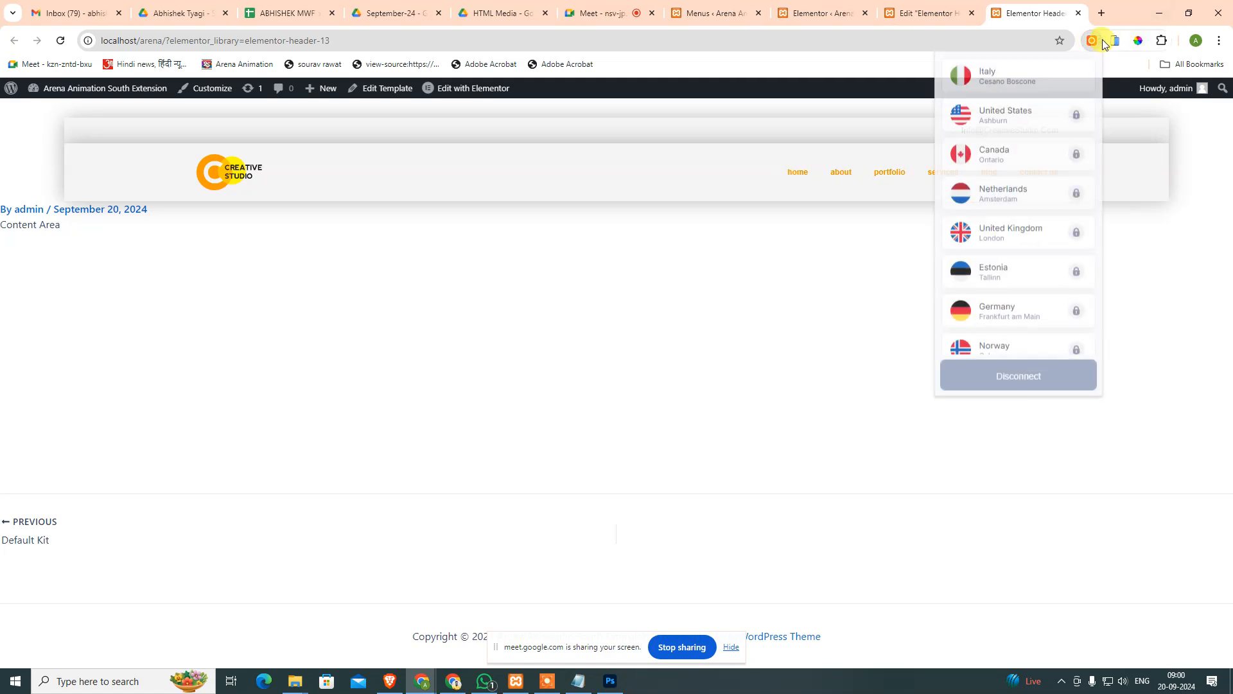
left_click(1117, 44)
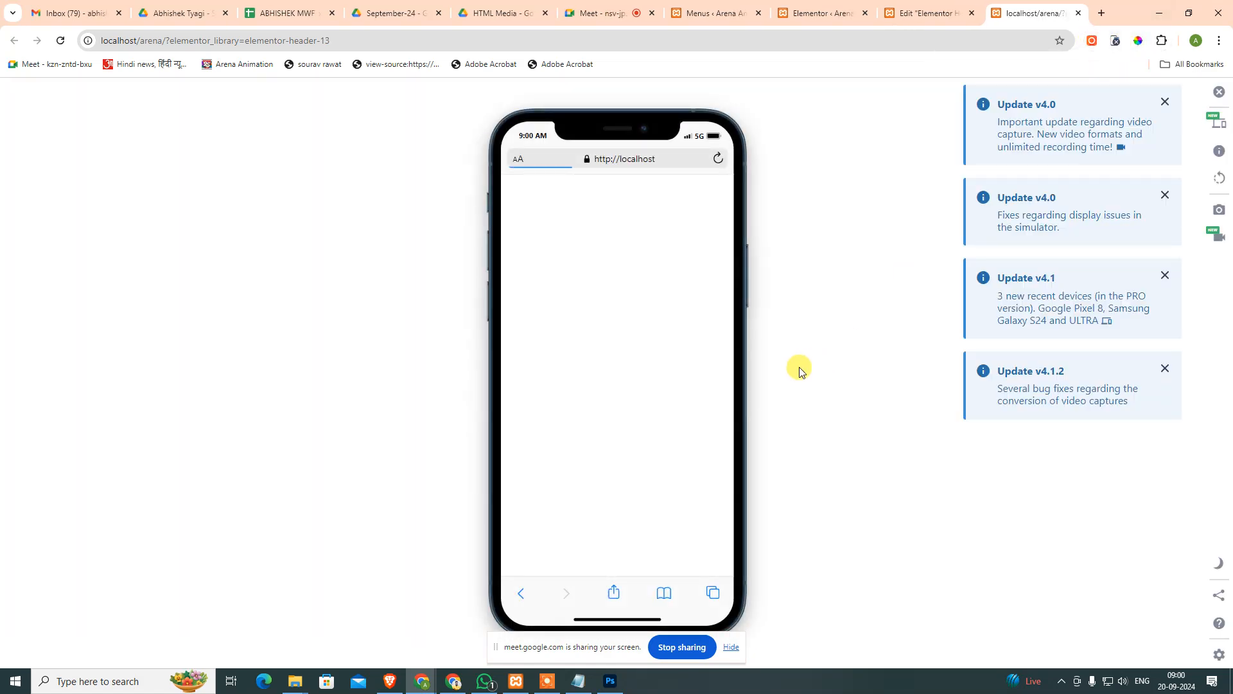
left_click(708, 255)
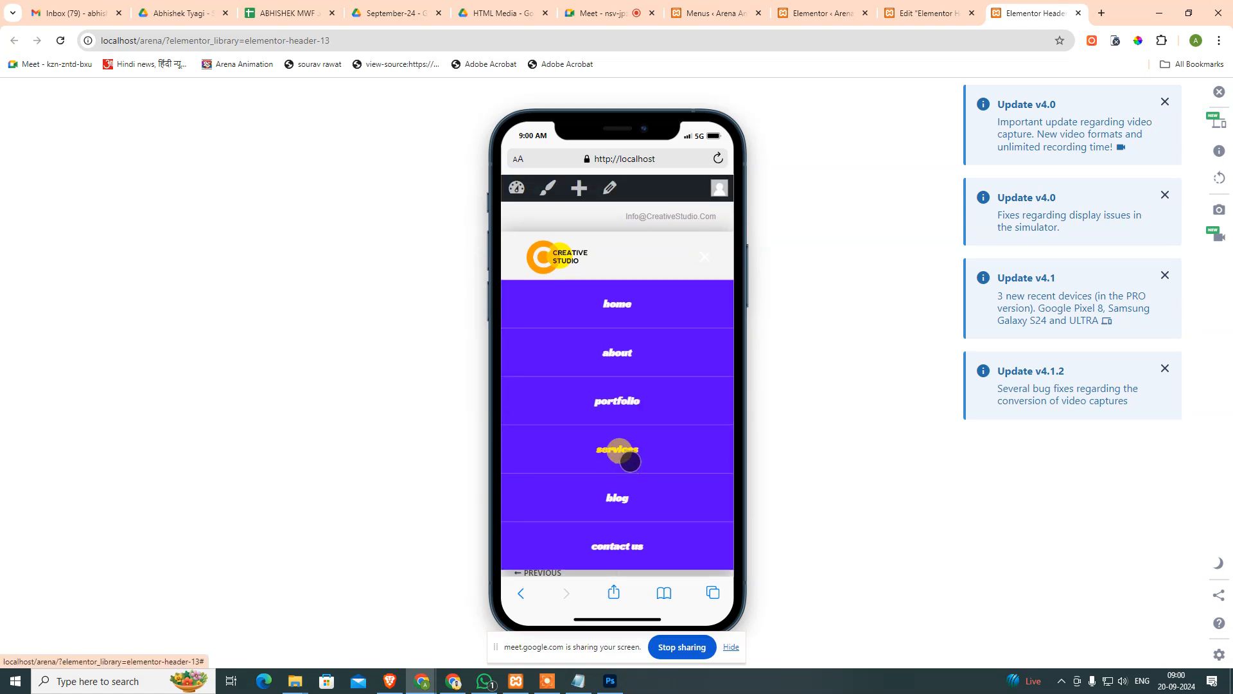
left_click(700, 257)
left_click(703, 254)
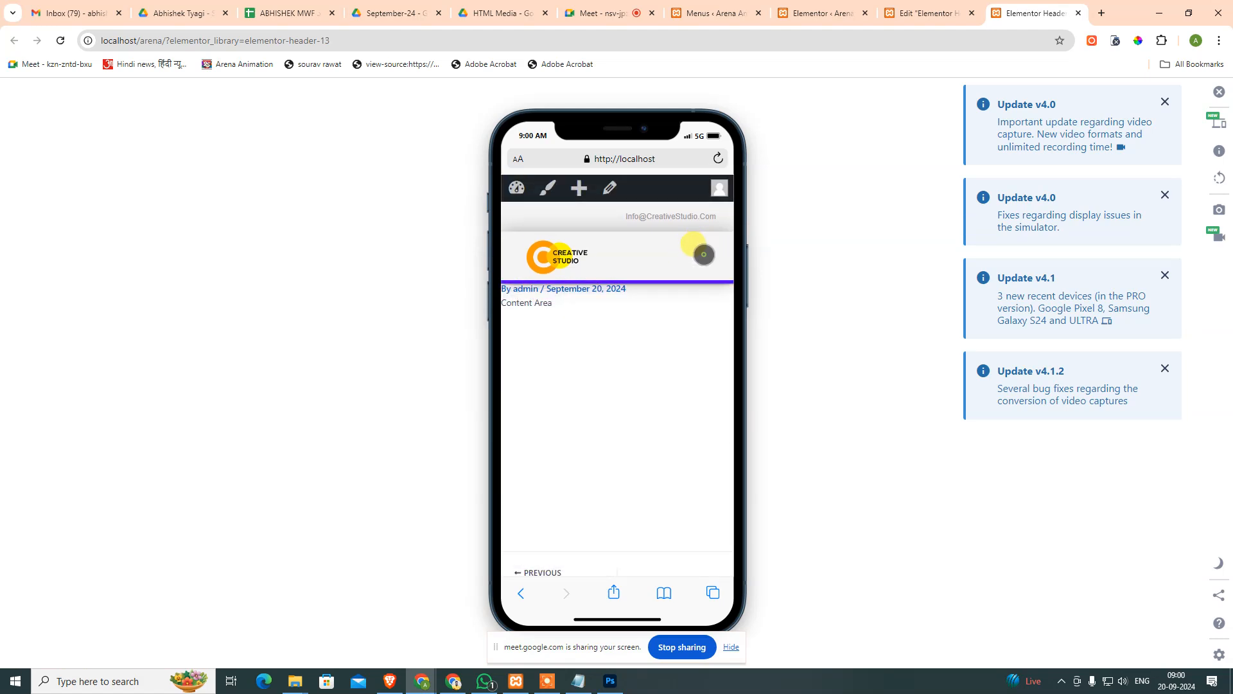
left_click(704, 255)
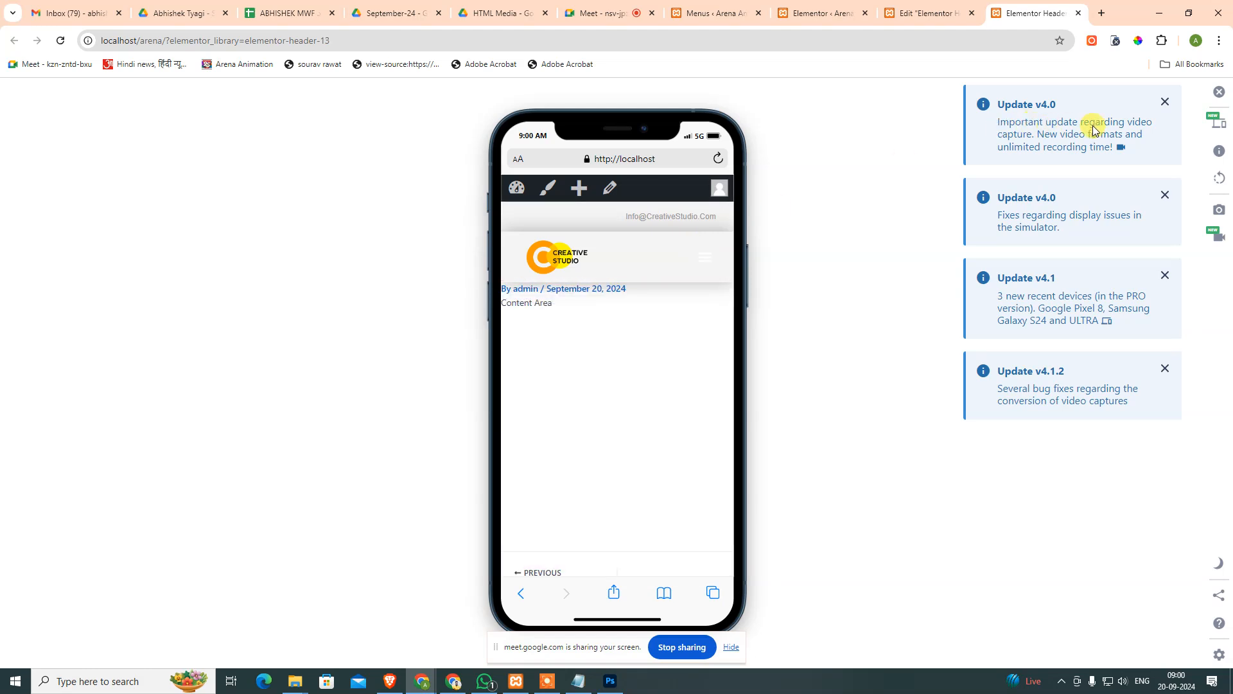
left_click(1219, 91)
left_click(933, 12)
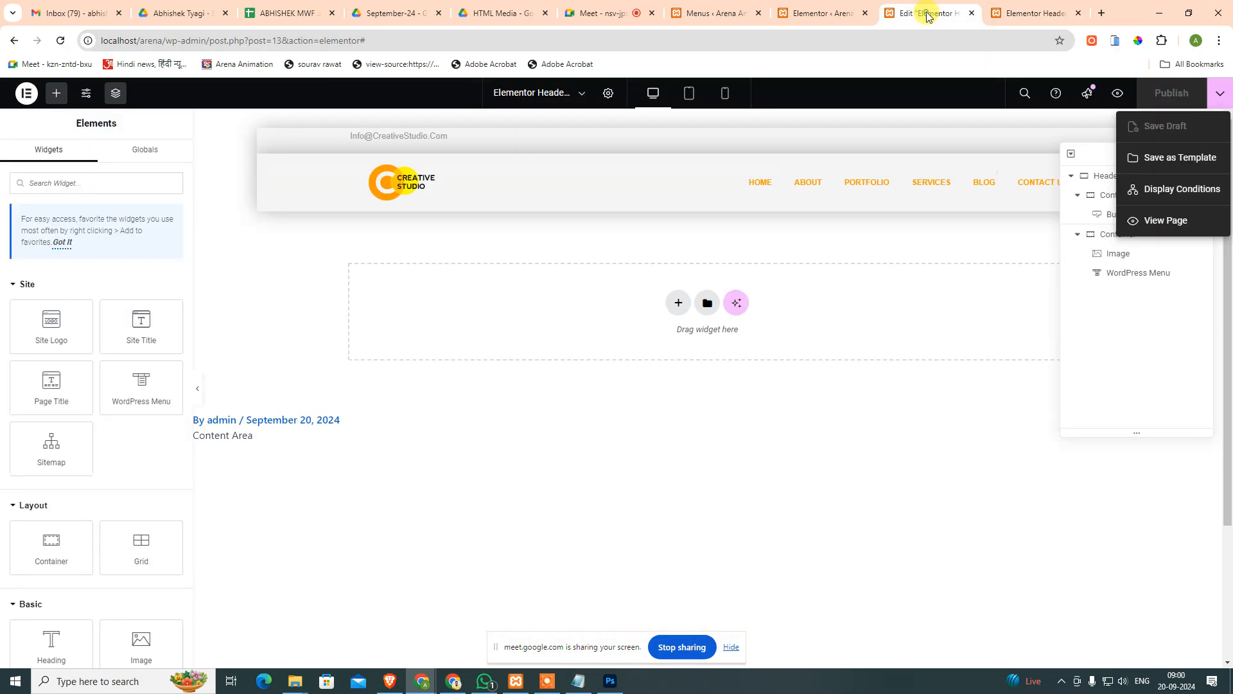
Select the header's WordPress Menu widget, review its layout options, and open its dropdown style settings.
left_click(1053, 180)
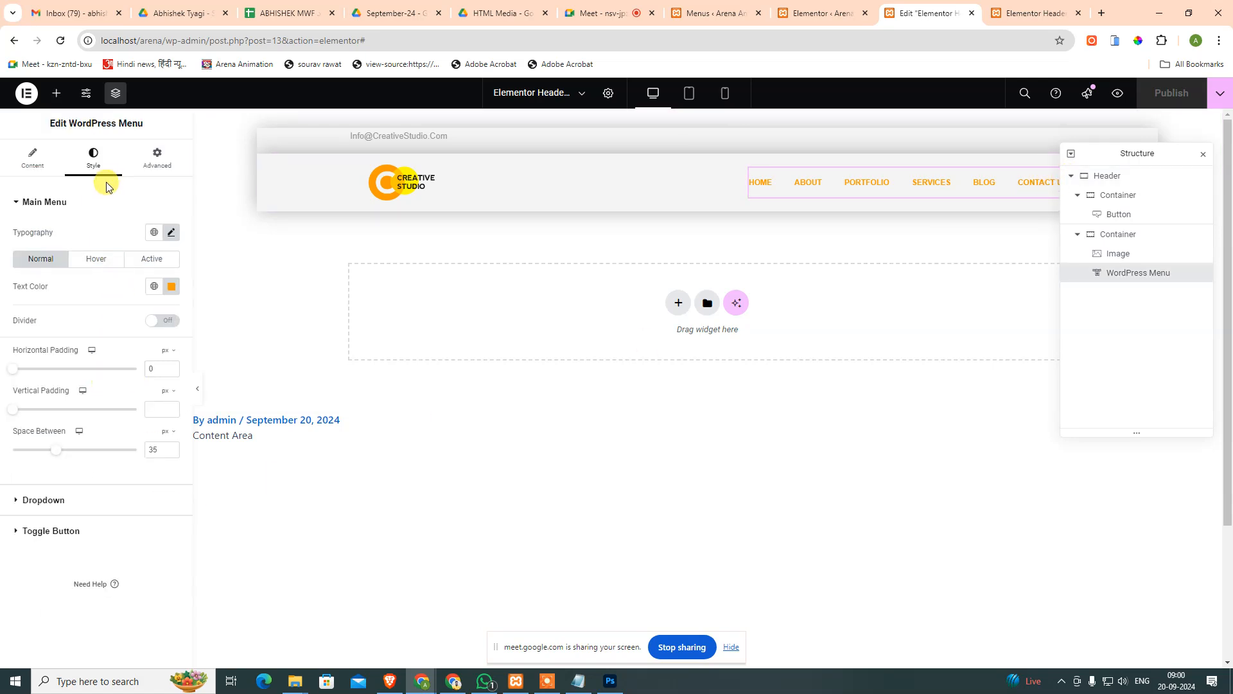
left_click(34, 162)
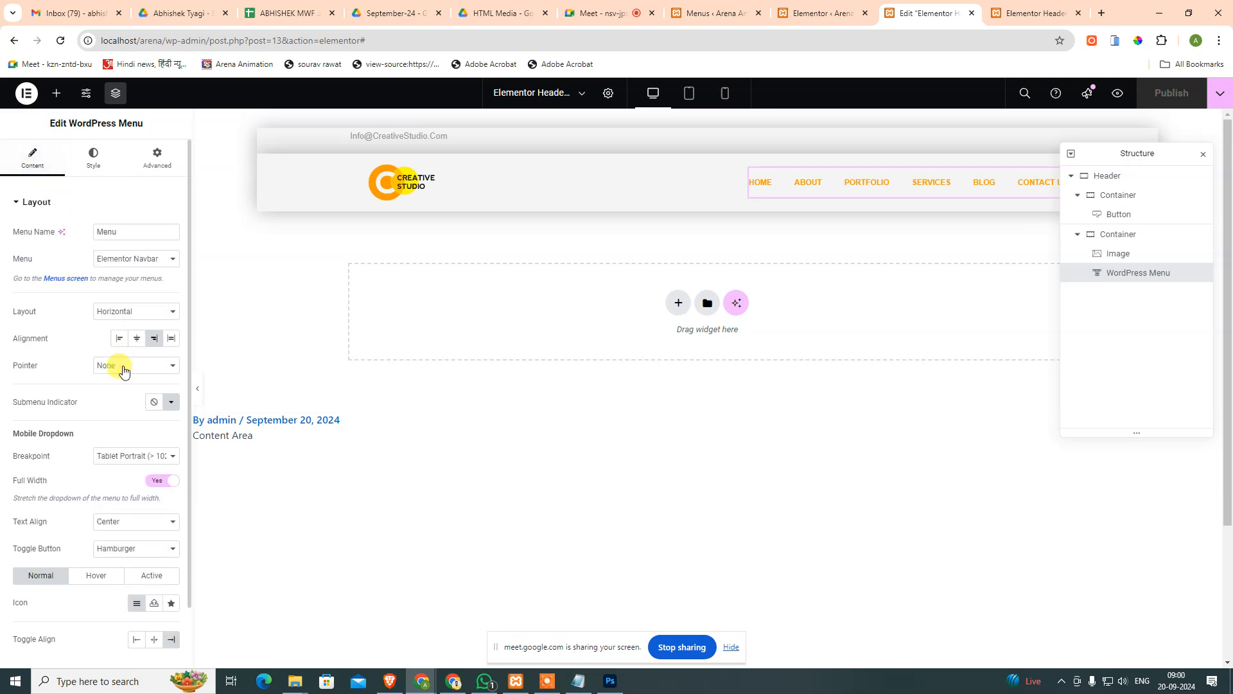
left_click(173, 259)
left_click(174, 258)
scroll(149, 530, "down", 2)
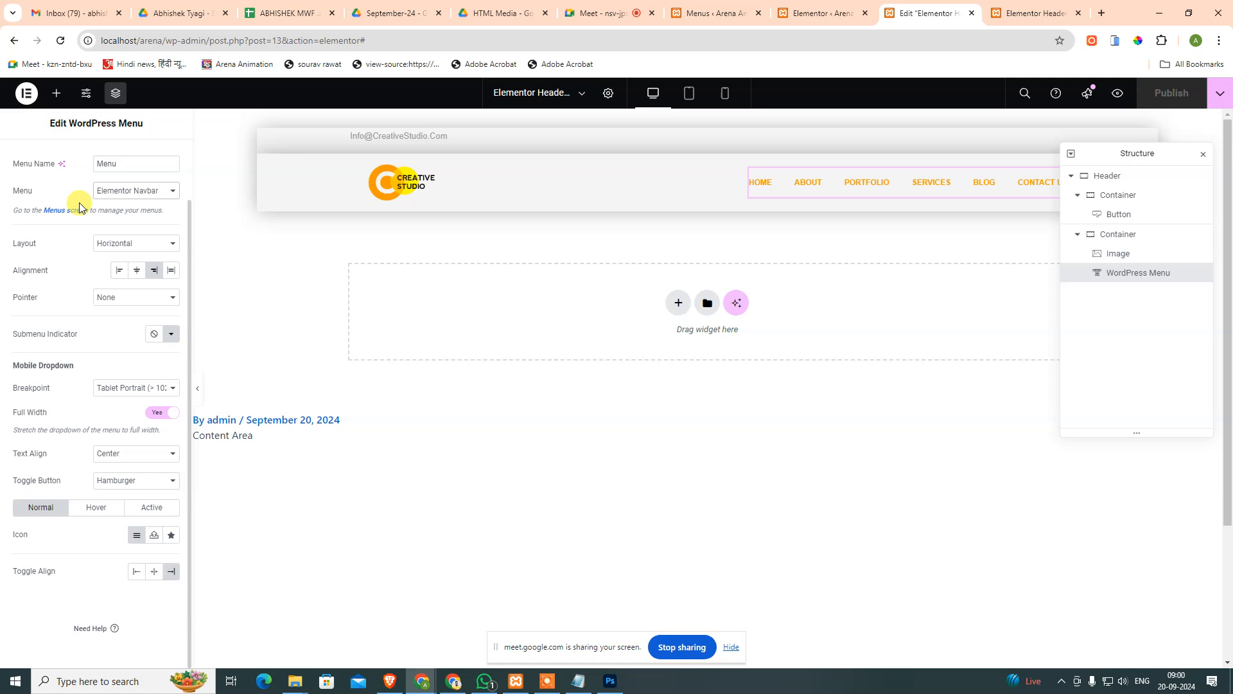
scroll(79, 202, "up", 2)
left_click(92, 161)
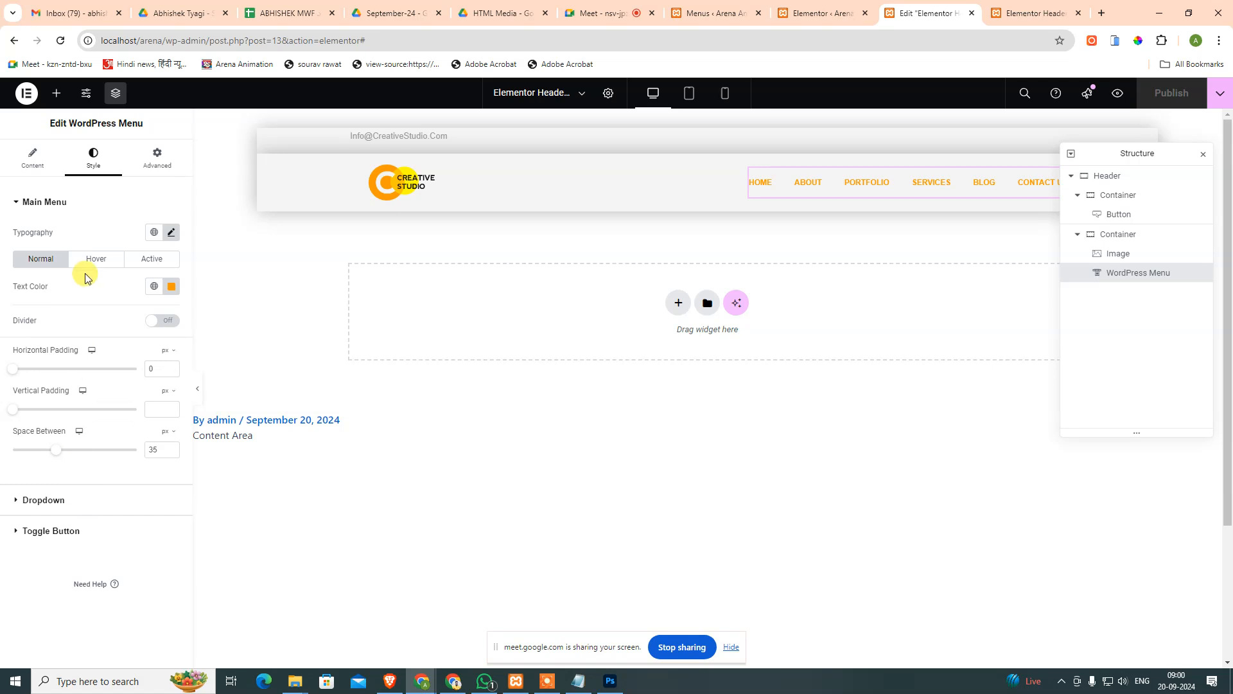
left_click(77, 499)
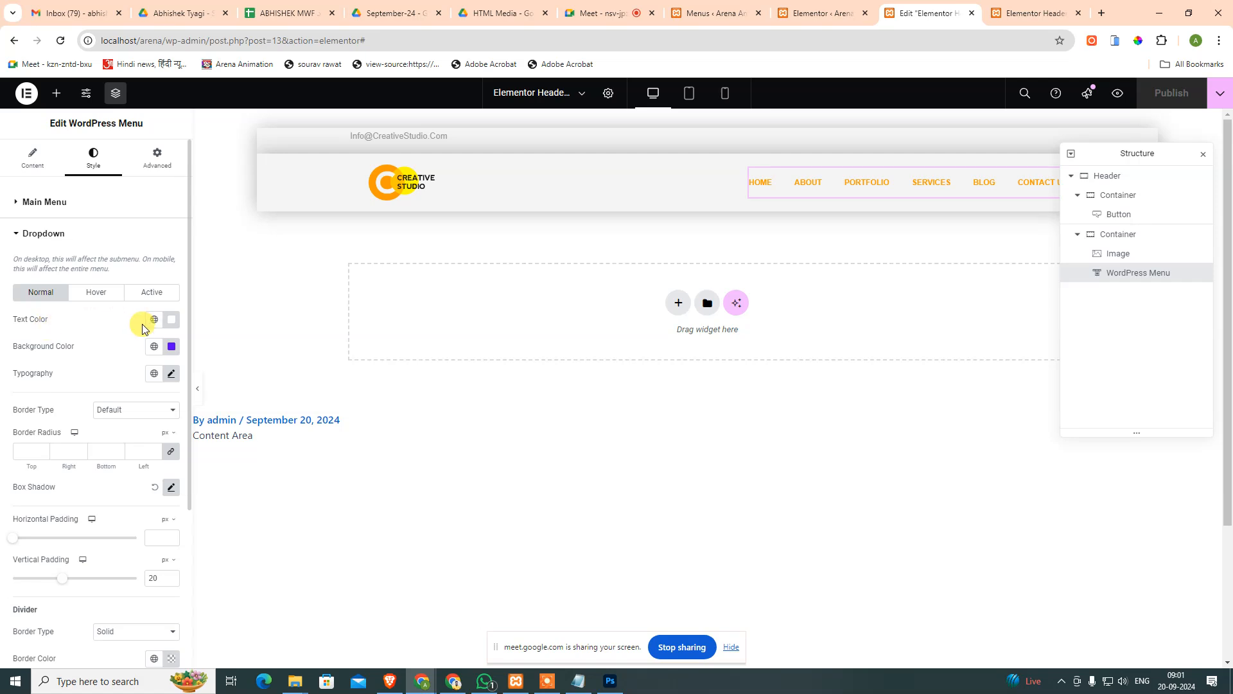
Examine the expanded mobile menu's styling in the phone simulator and return to the template editor.
left_click(1038, 5)
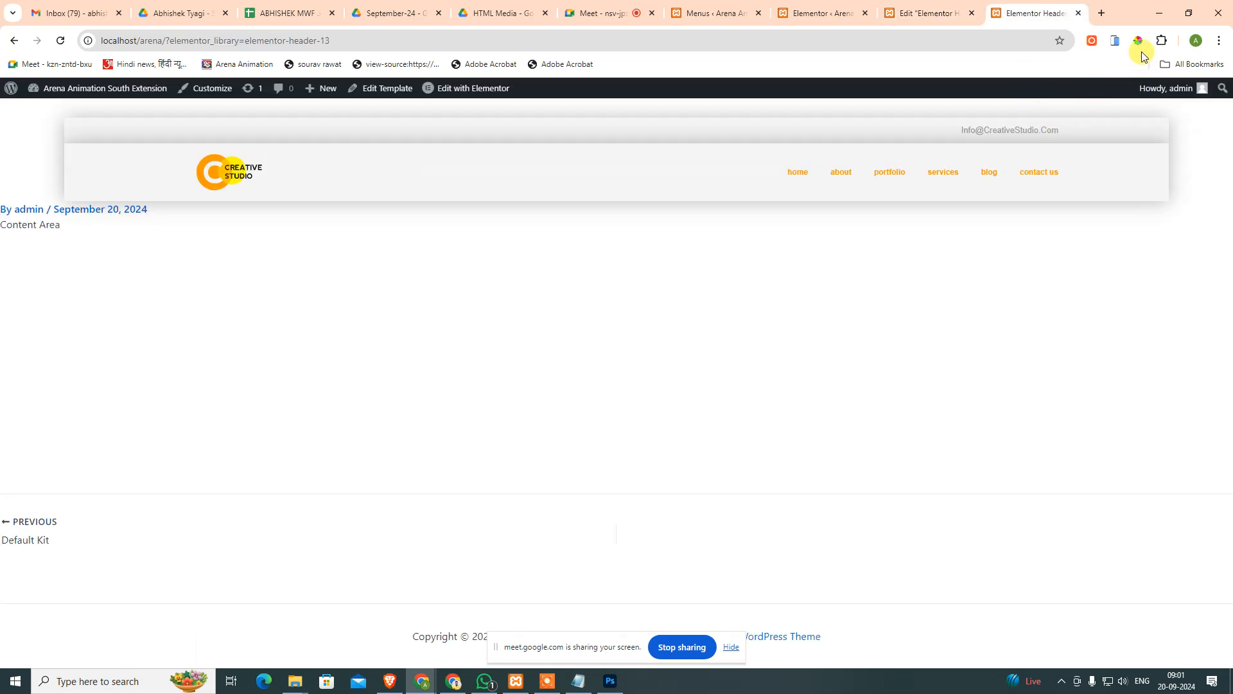
left_click(1114, 41)
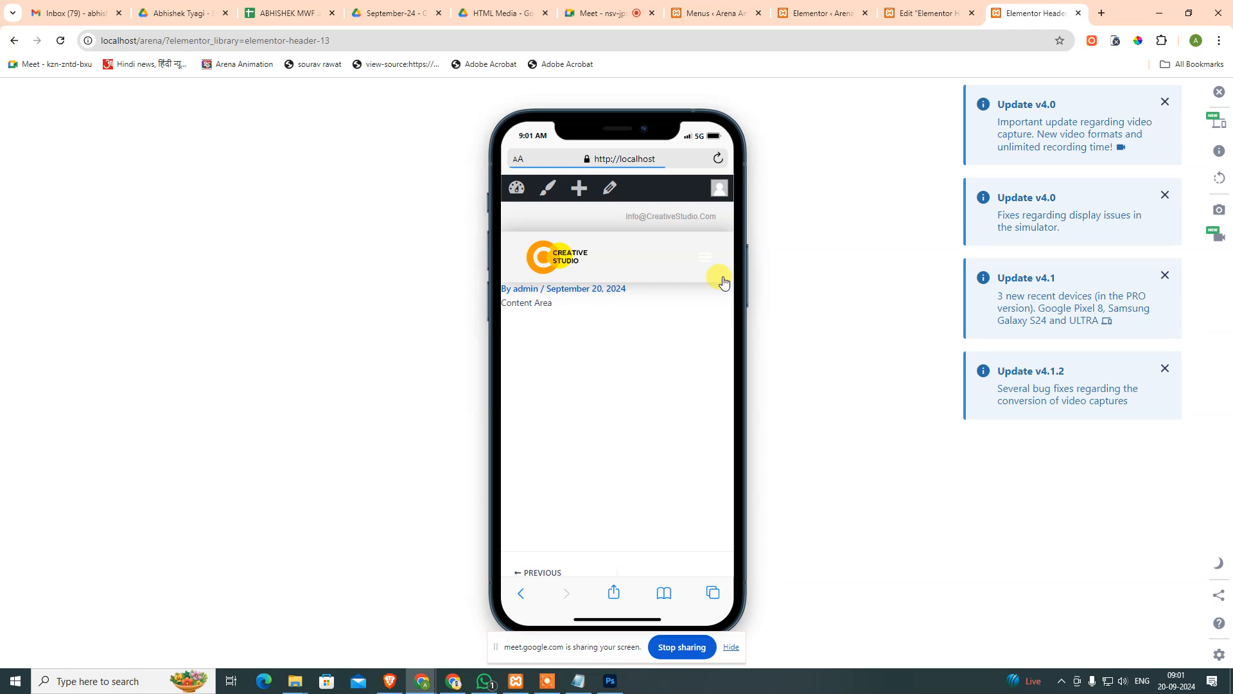
left_click(706, 258)
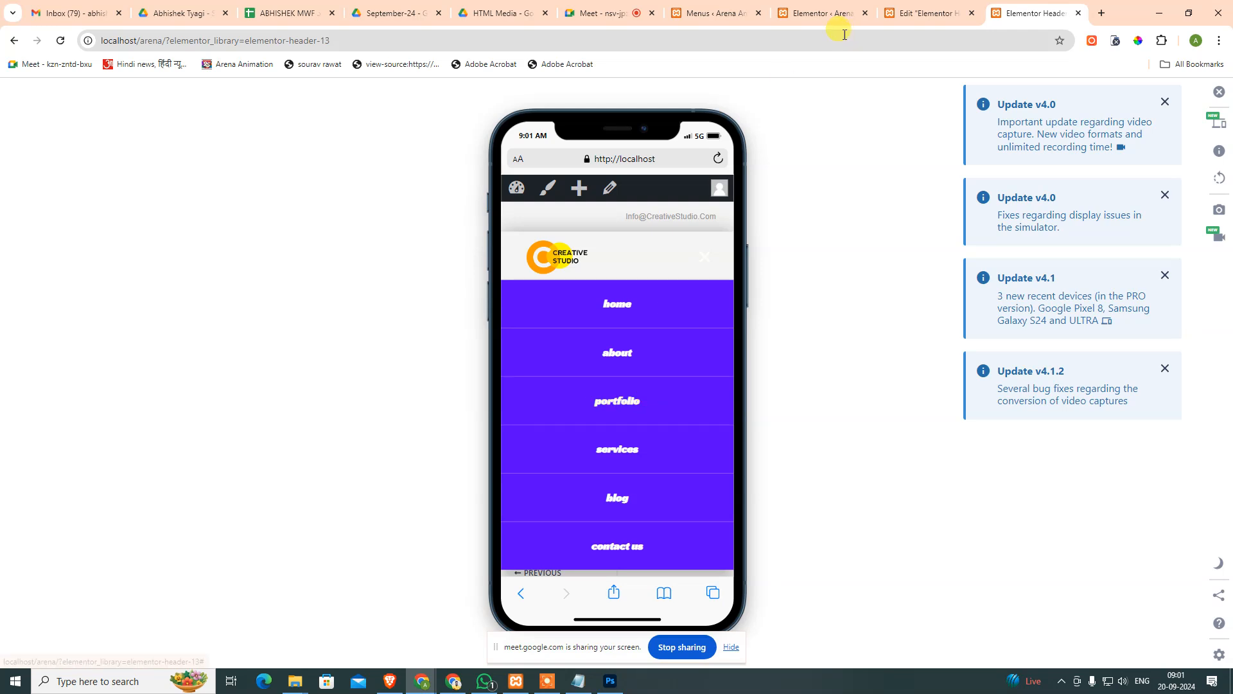
left_click(933, 13)
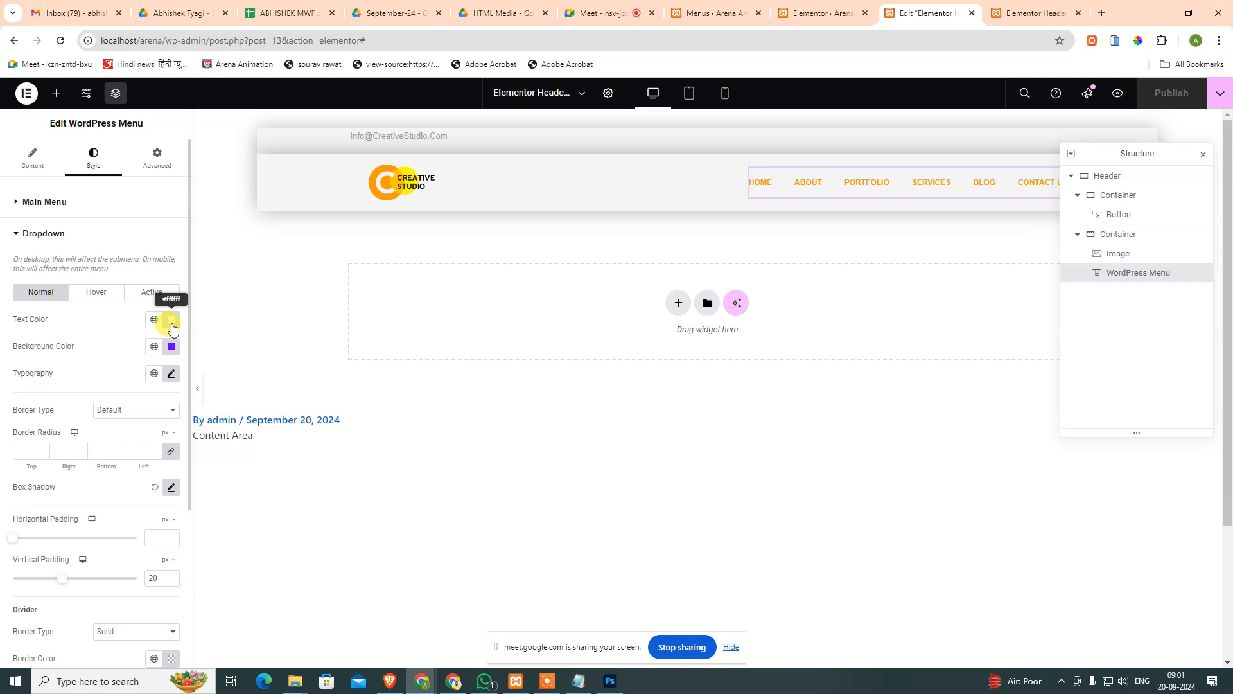
Set the dropdown menu's font family to Arial and its font size to 12 px.
left_click(170, 373)
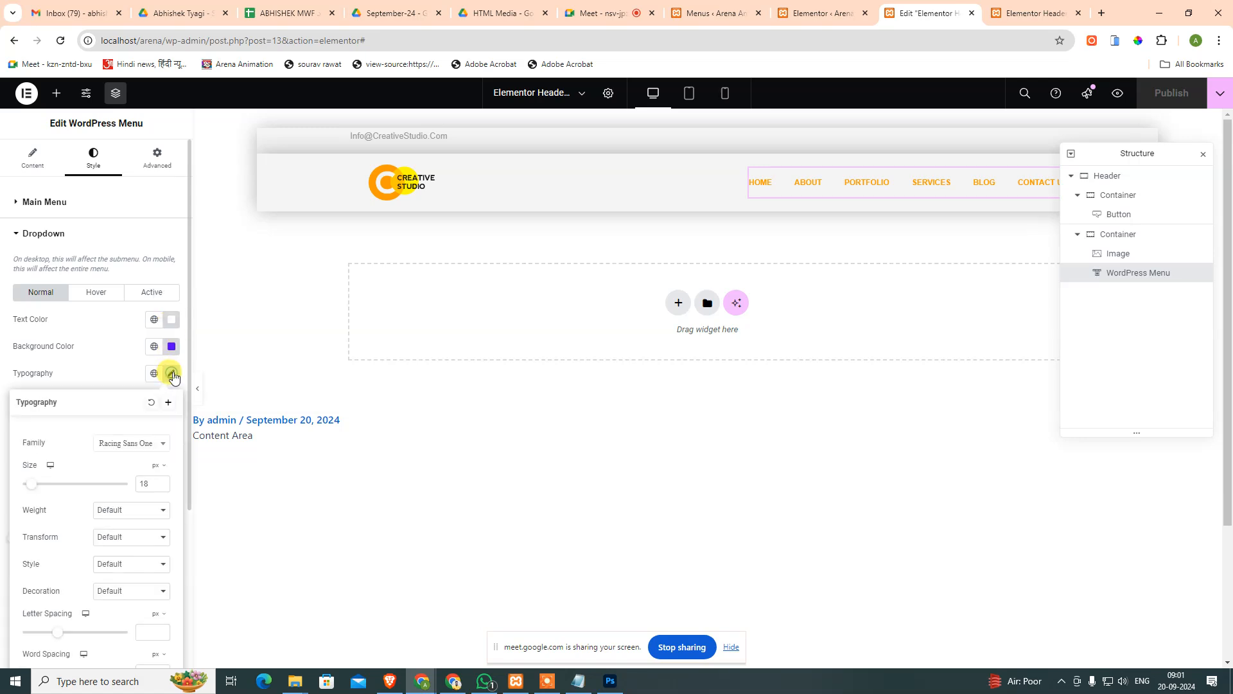
left_click(139, 444)
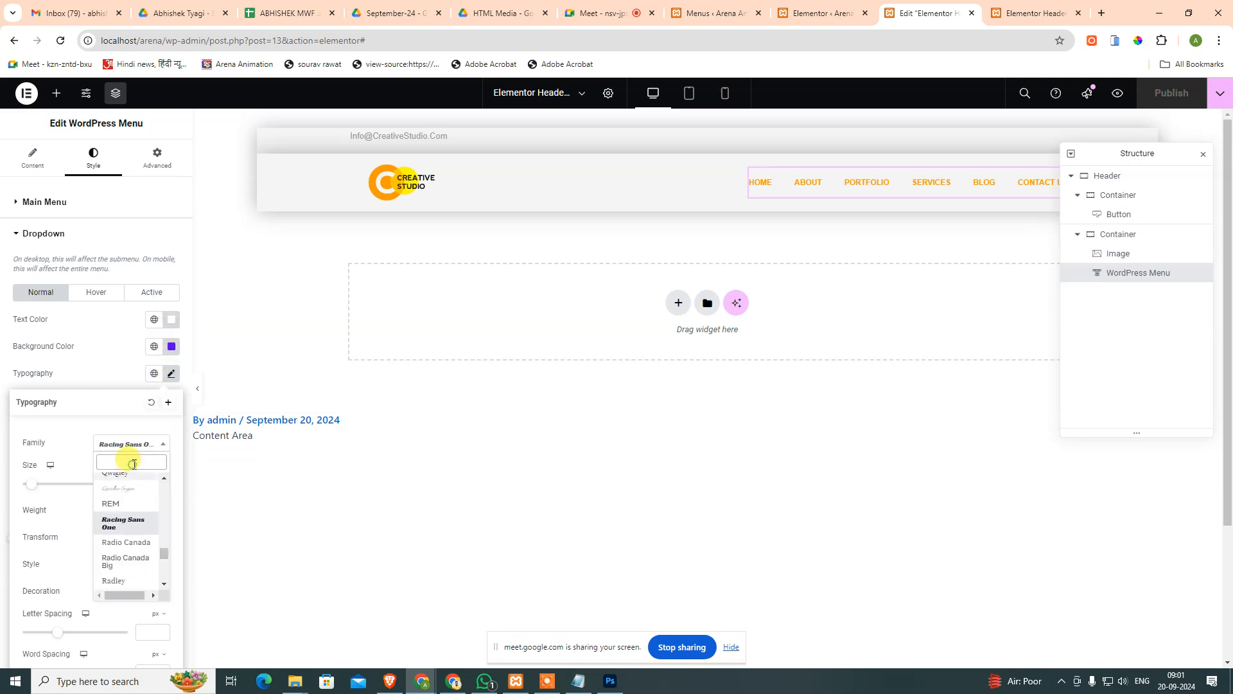
type("Arial")
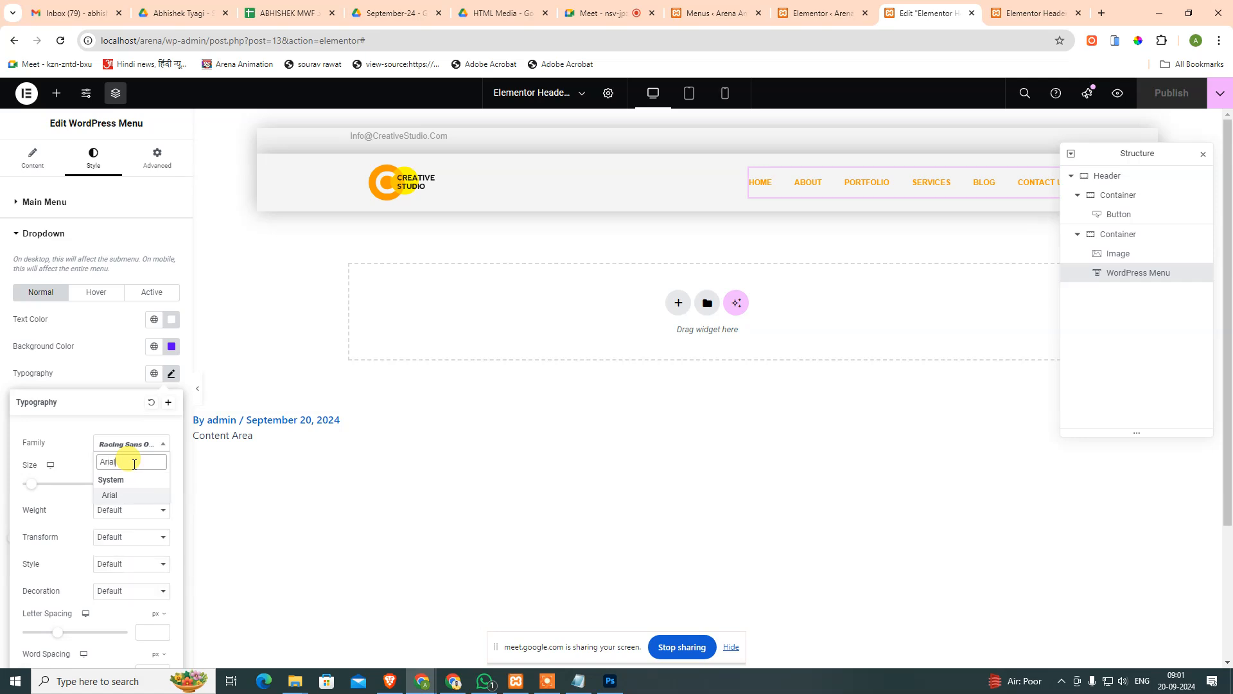
left_click(133, 493)
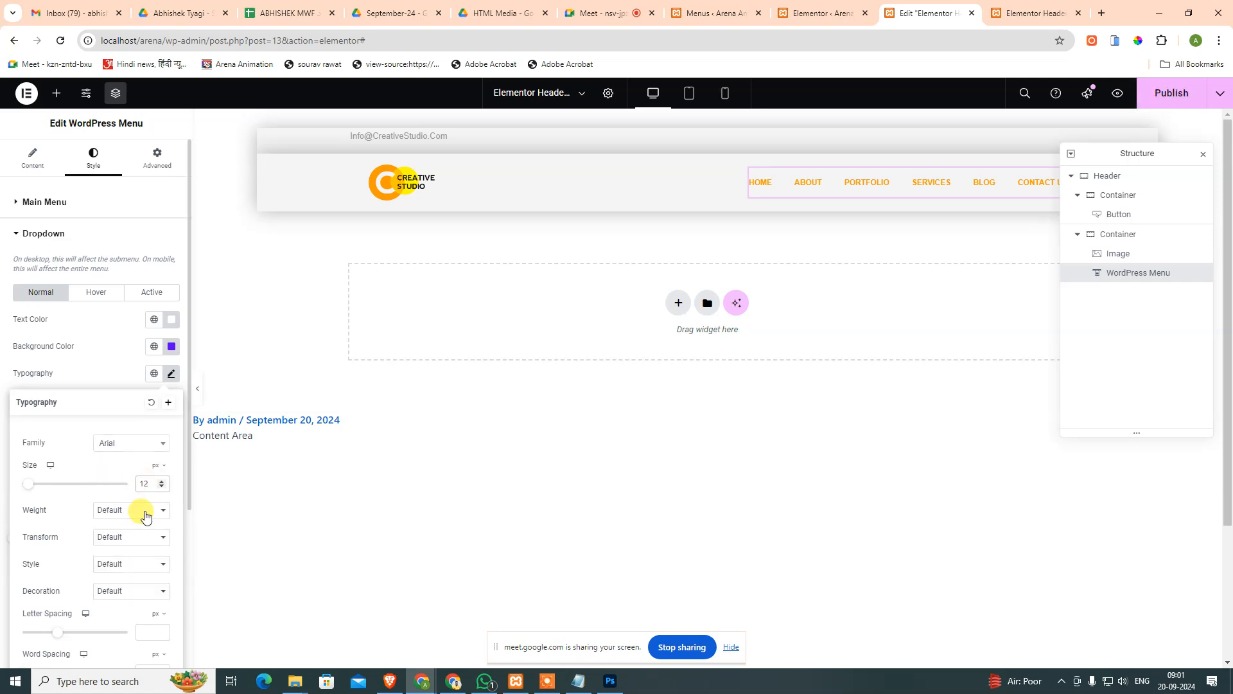
Set the dropdown menu's font weight to 700 (Bold) and its text transform to Uppercase.
left_click(145, 514)
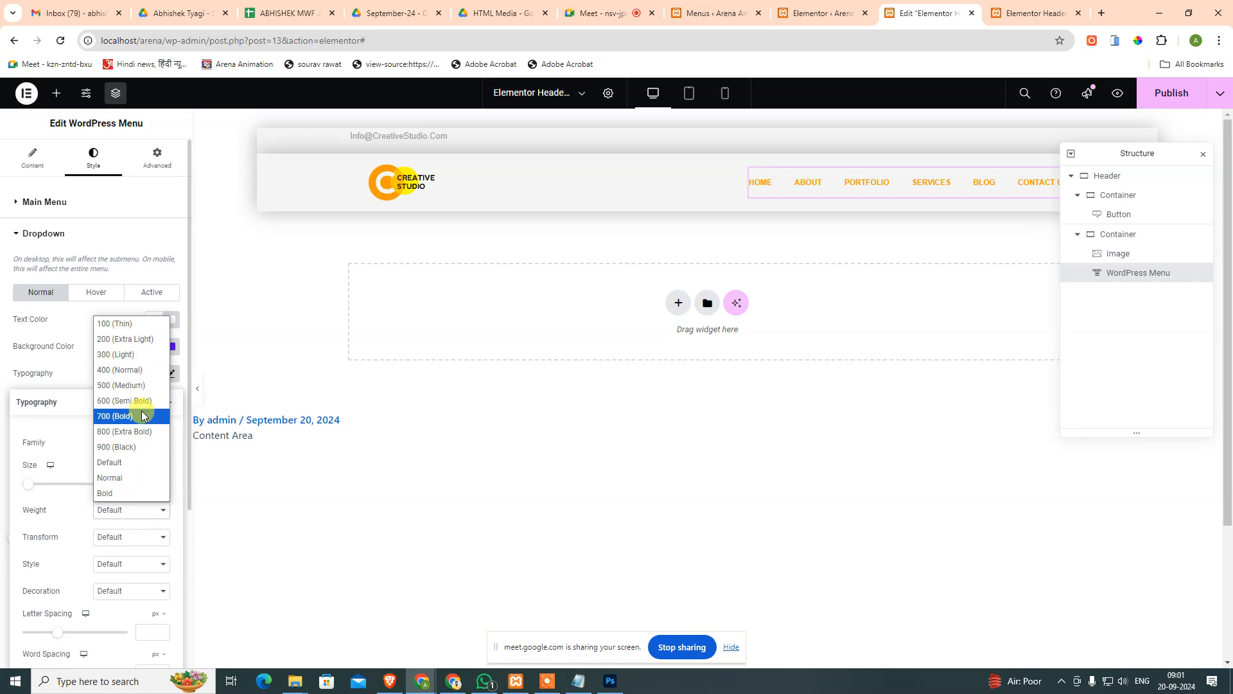
left_click(131, 415)
left_click(146, 540)
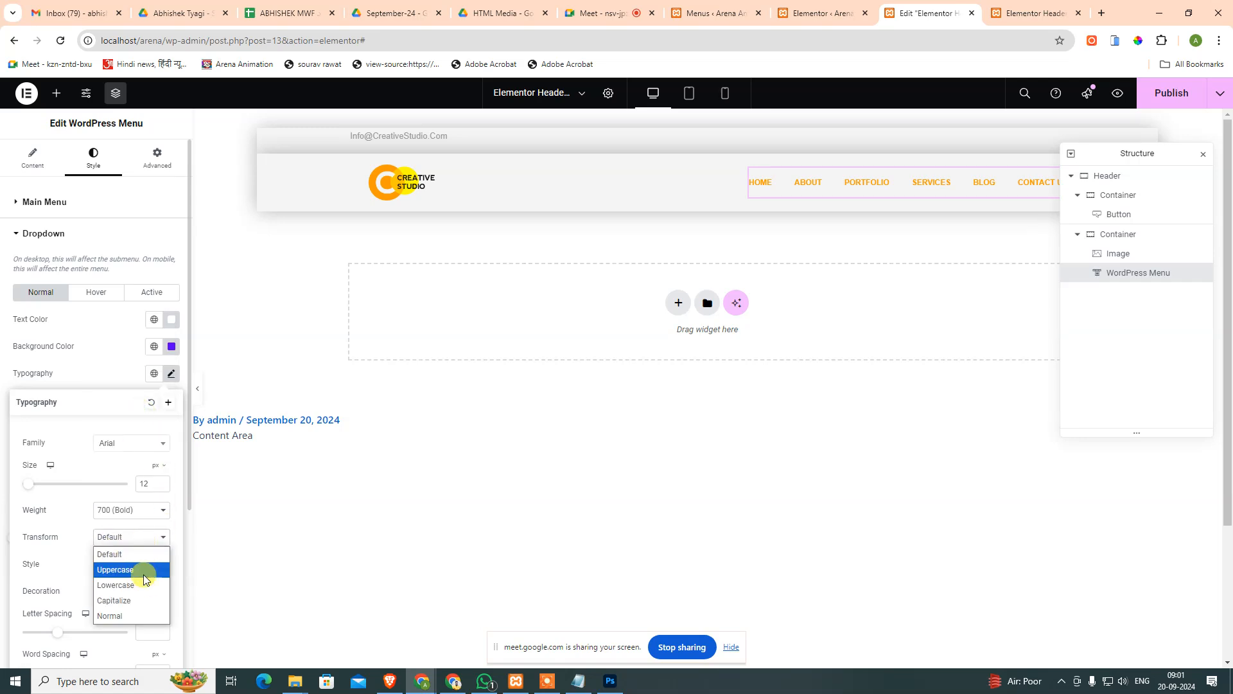
left_click(144, 575)
Set the dropdown menu's text decoration to None and close its typography settings.
left_click(131, 568)
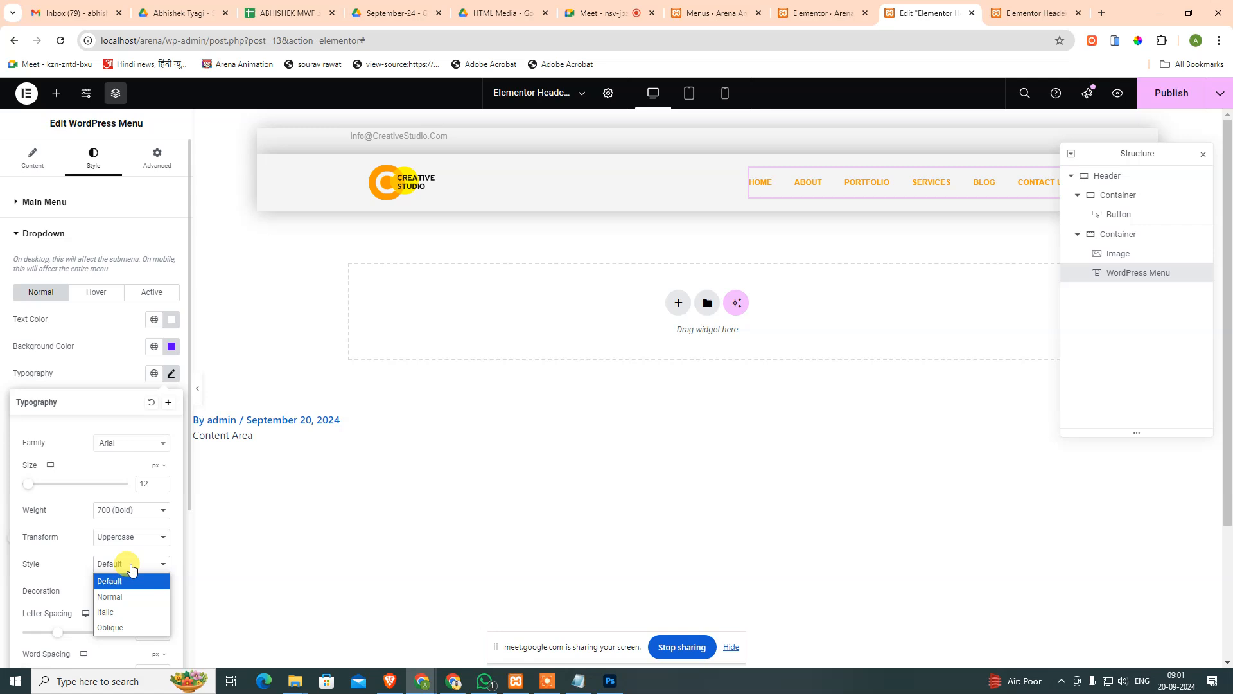
left_click(132, 568)
left_click(128, 565)
left_click(132, 566)
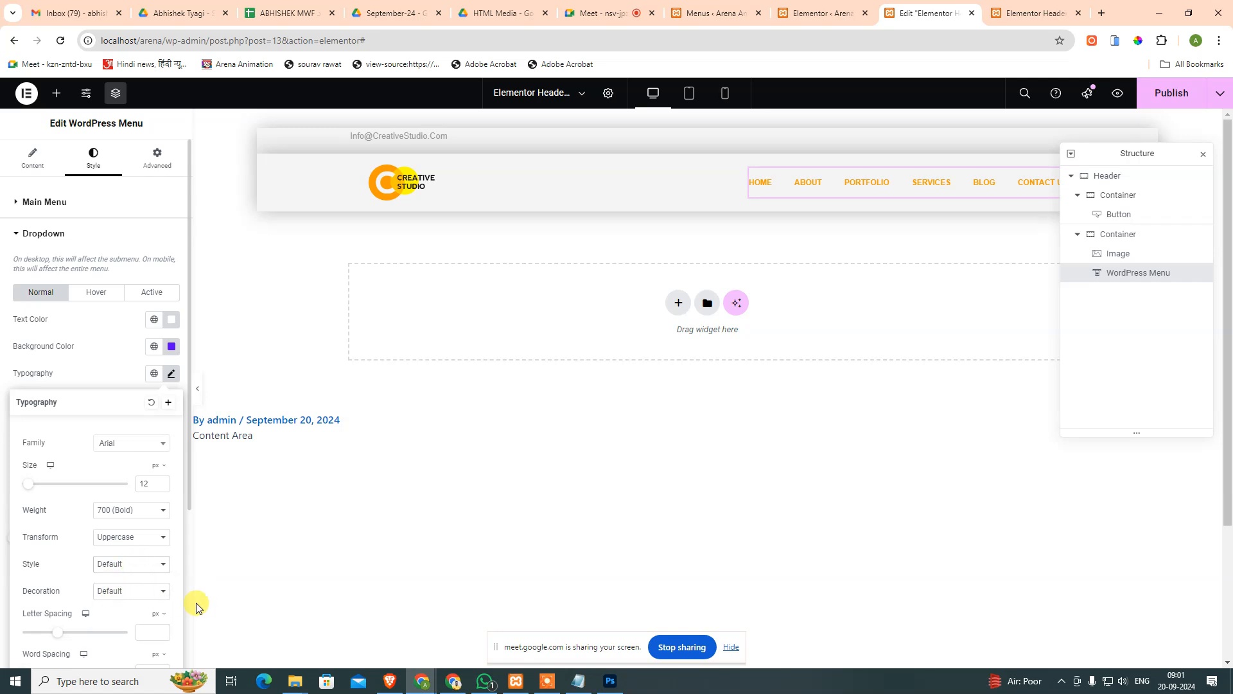
scroll(199, 602, "down", 1)
left_click(138, 592)
left_click(148, 576)
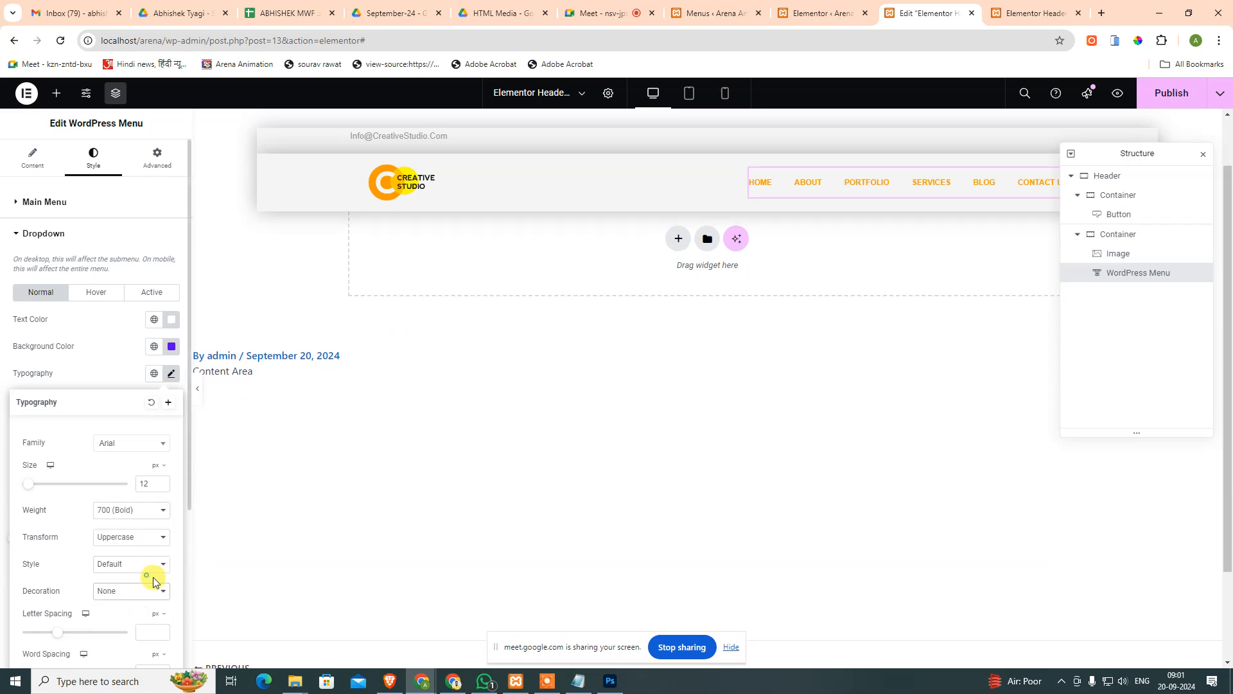
scroll(90, 620, "down", 2)
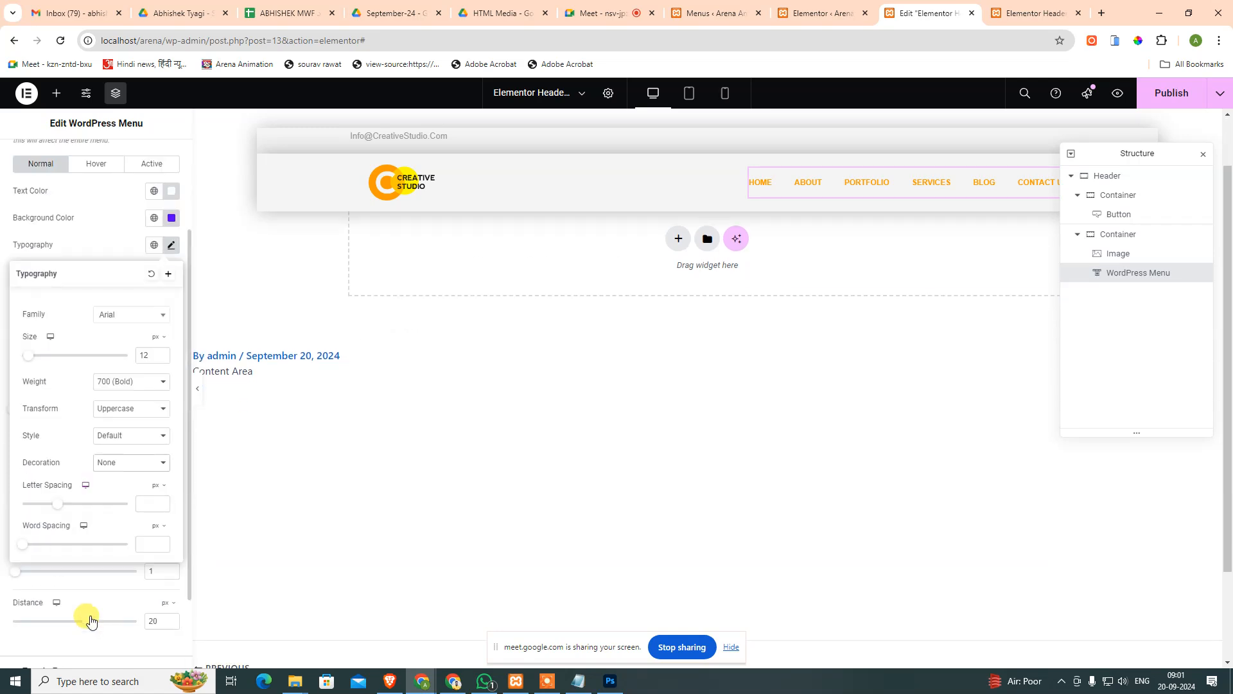
left_click(121, 258)
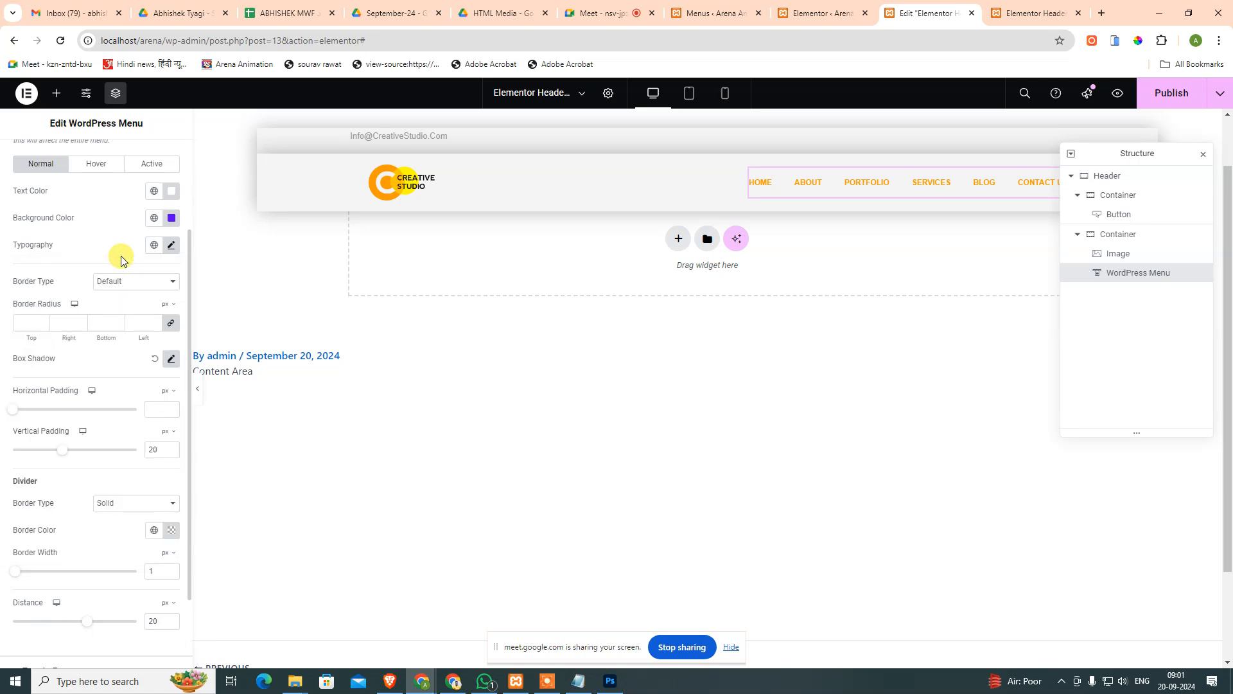
Set the dropdown menu's normal background color to #F4F4F4.
left_click(170, 217)
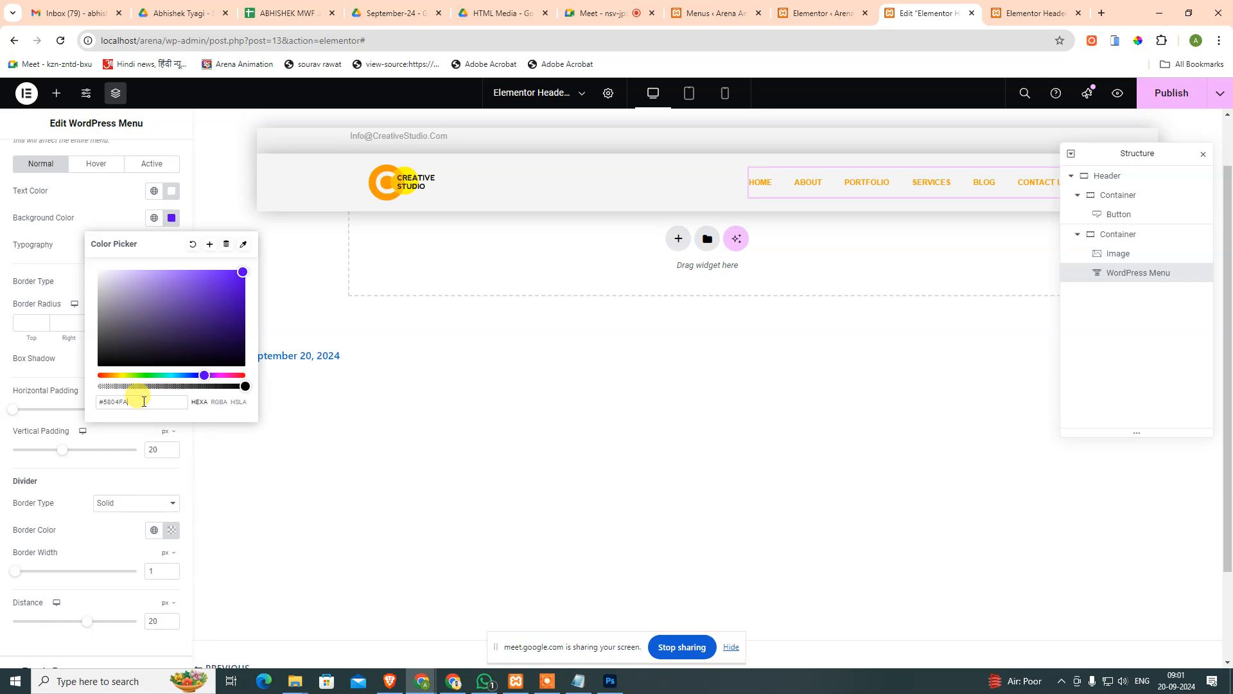
key("ctrl+shift+Left")
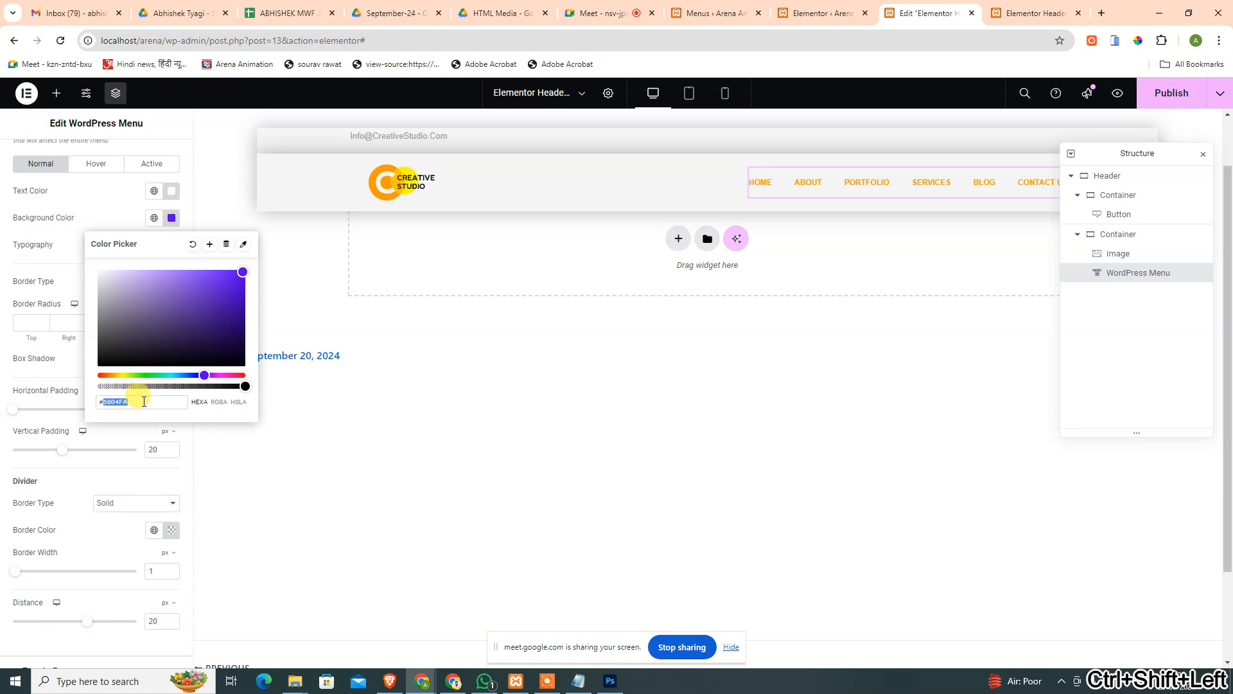
type("f4f4f4")
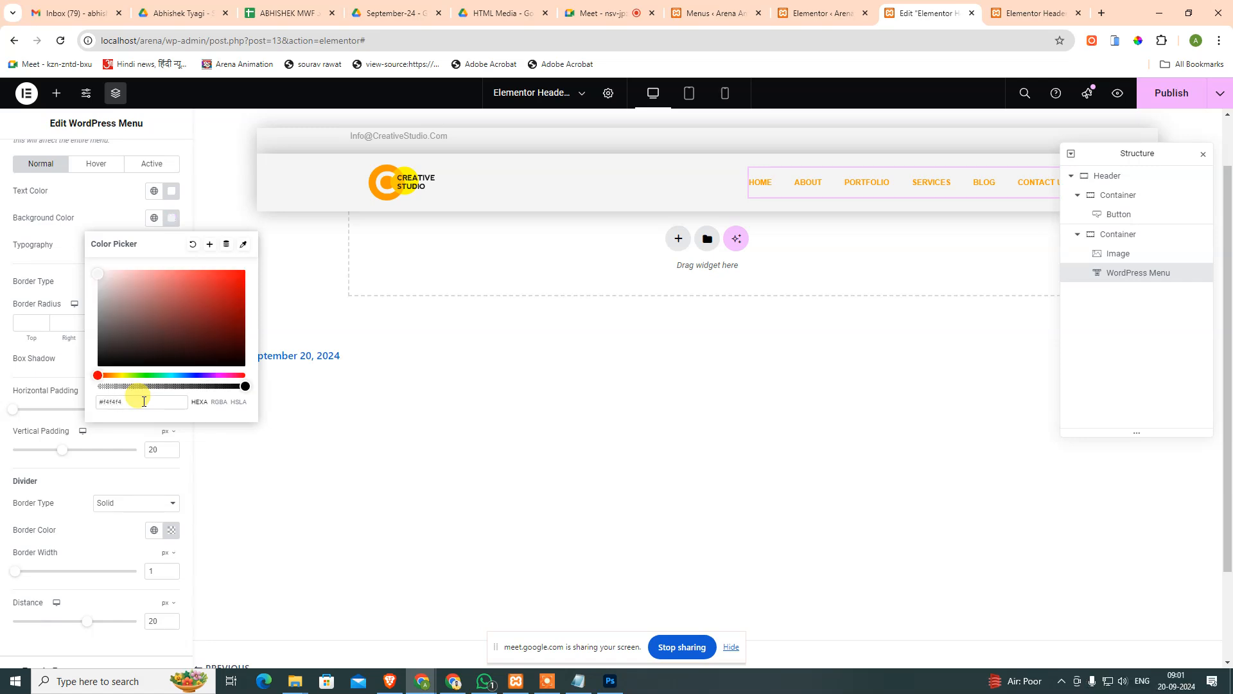
left_click(74, 276)
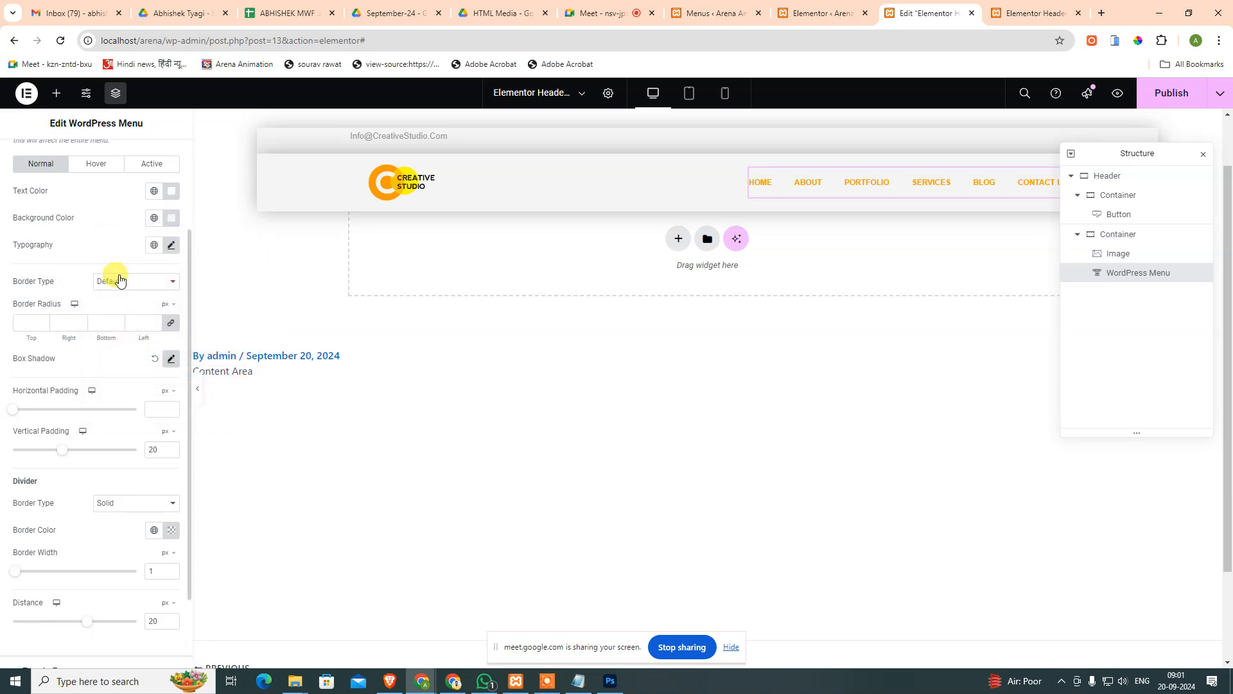
Set the dropdown menu's normal text color to the copied orange, #fe9b00.
scroll(170, 249, "up", 2)
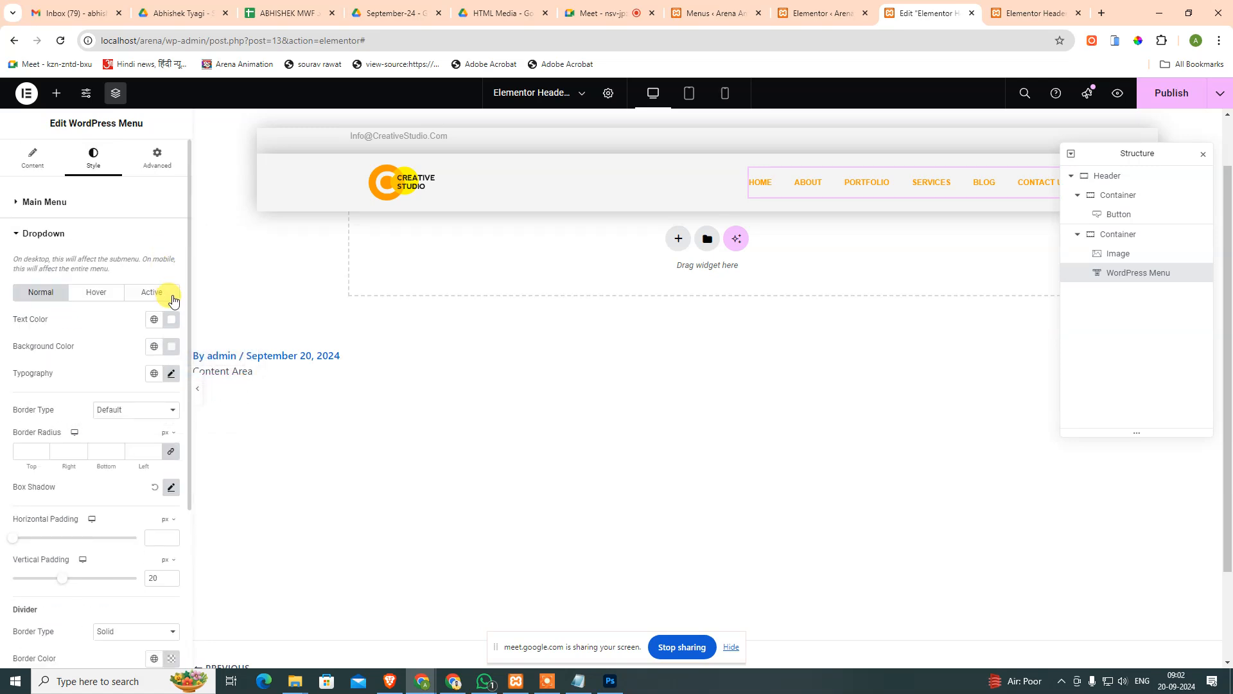
left_click(171, 320)
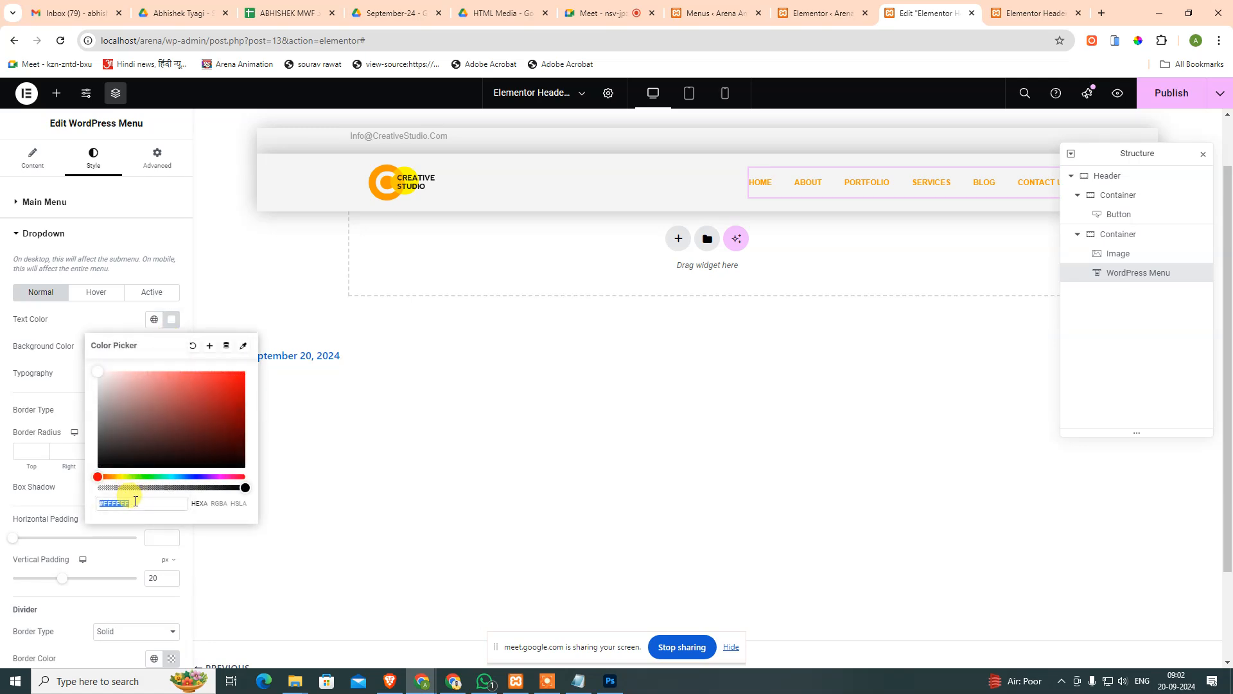
key("super+v")
key("Return")
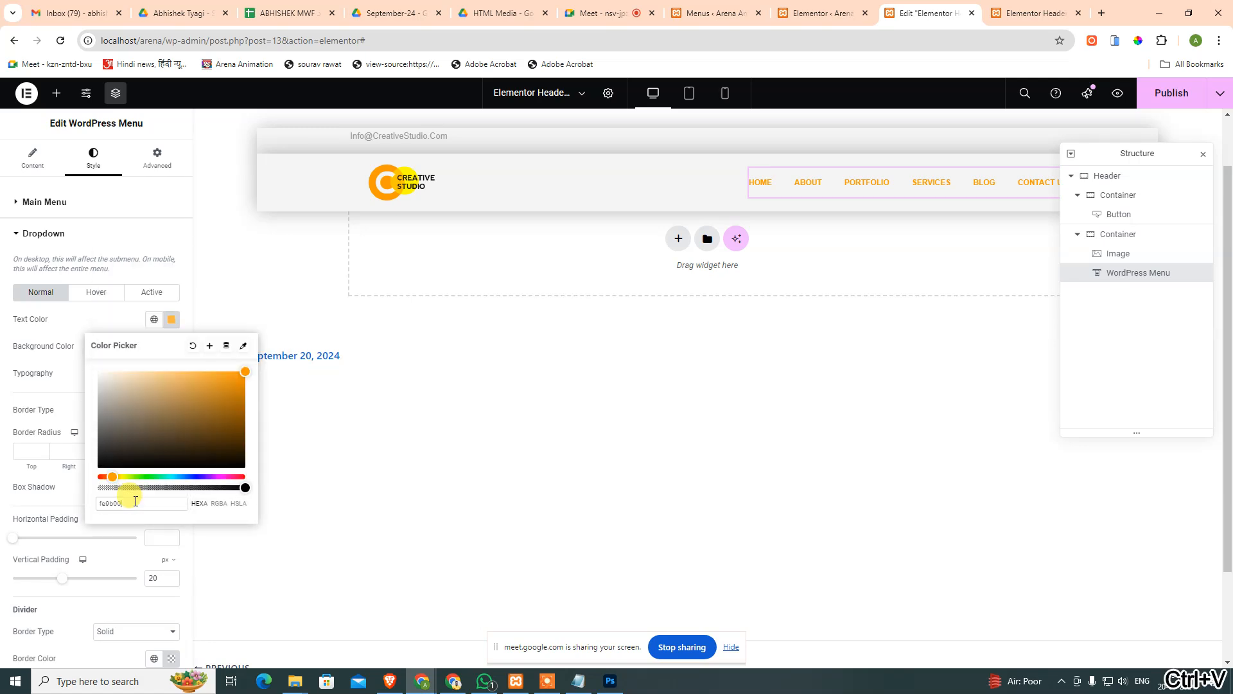
left_click(96, 316)
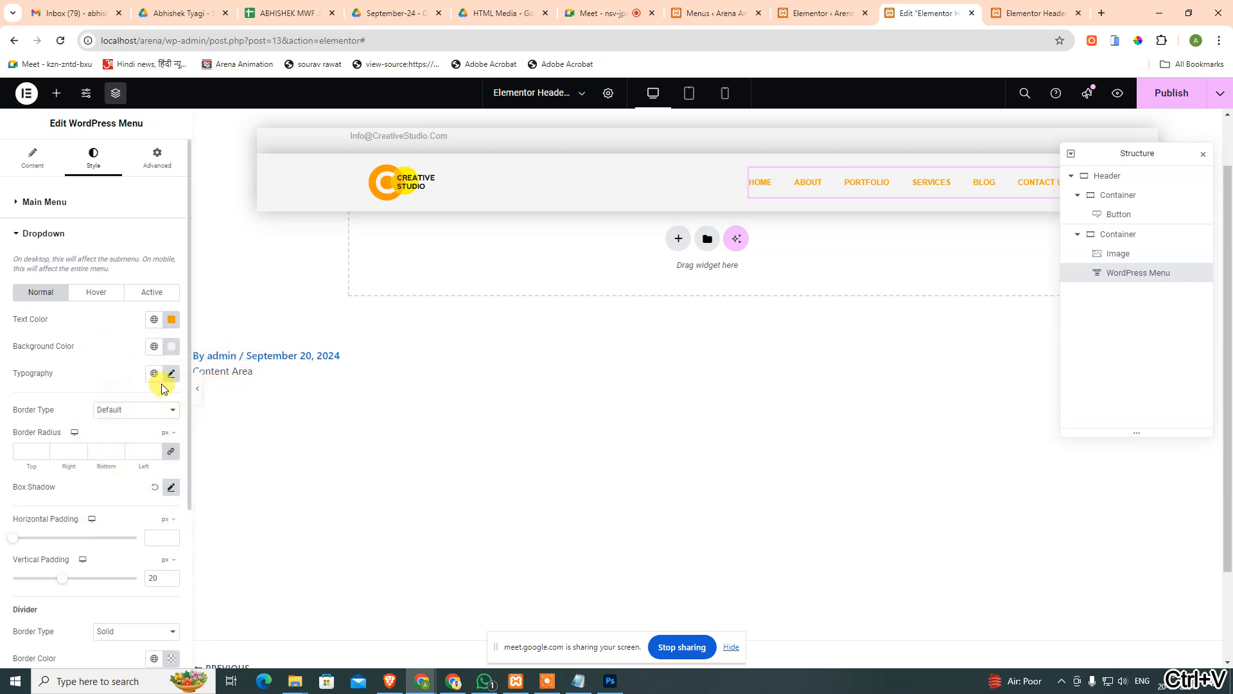
View the header page and check its expanded mobile menu in the phone simulator, closing the simulator when done.
scroll(96, 472, "down", 3)
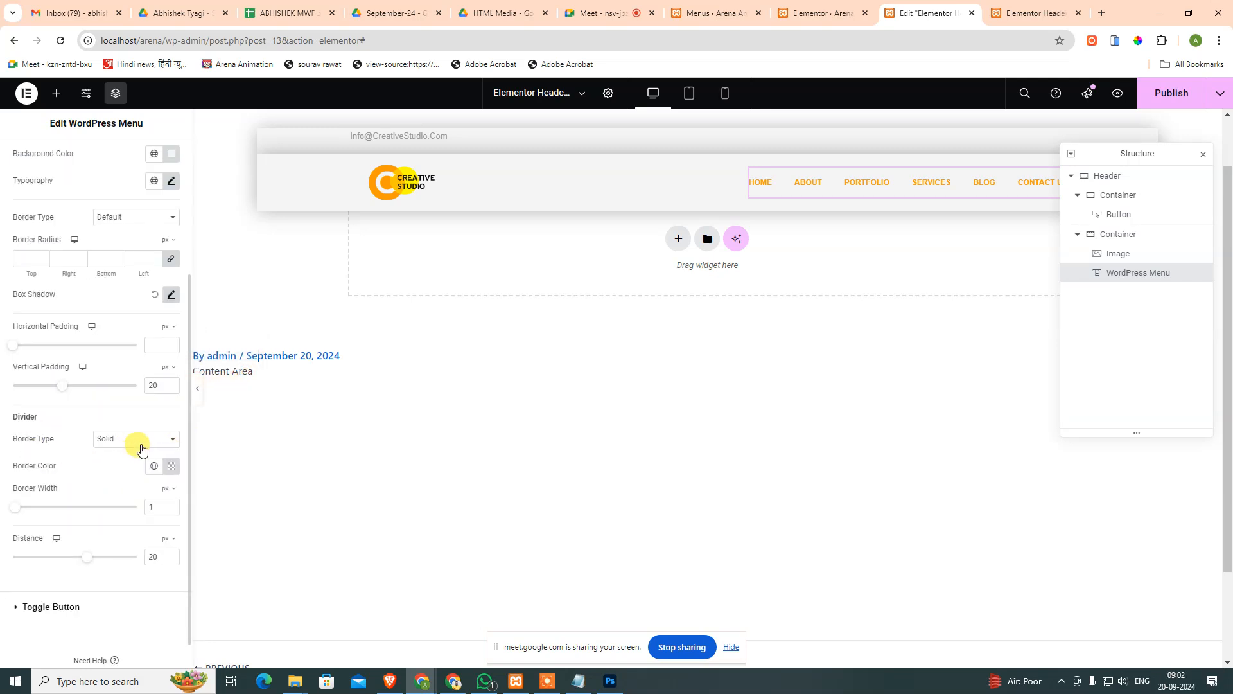
scroll(129, 549, "down", 1)
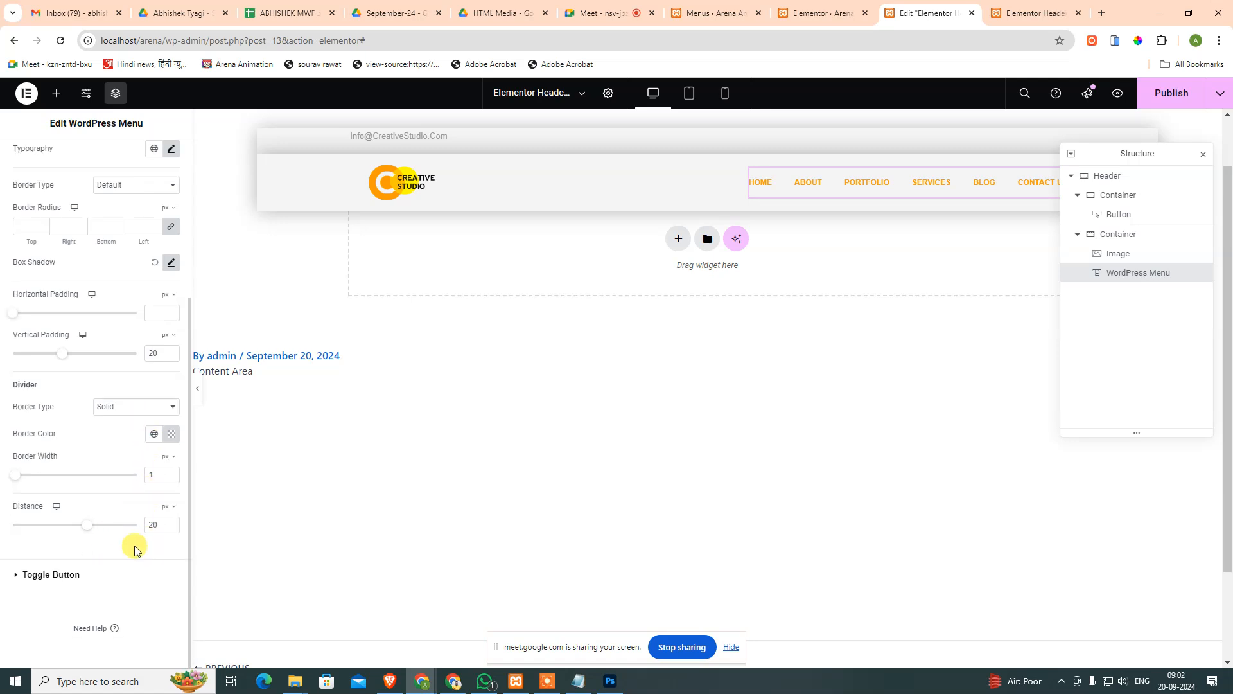
scroll(132, 533, "up", 4)
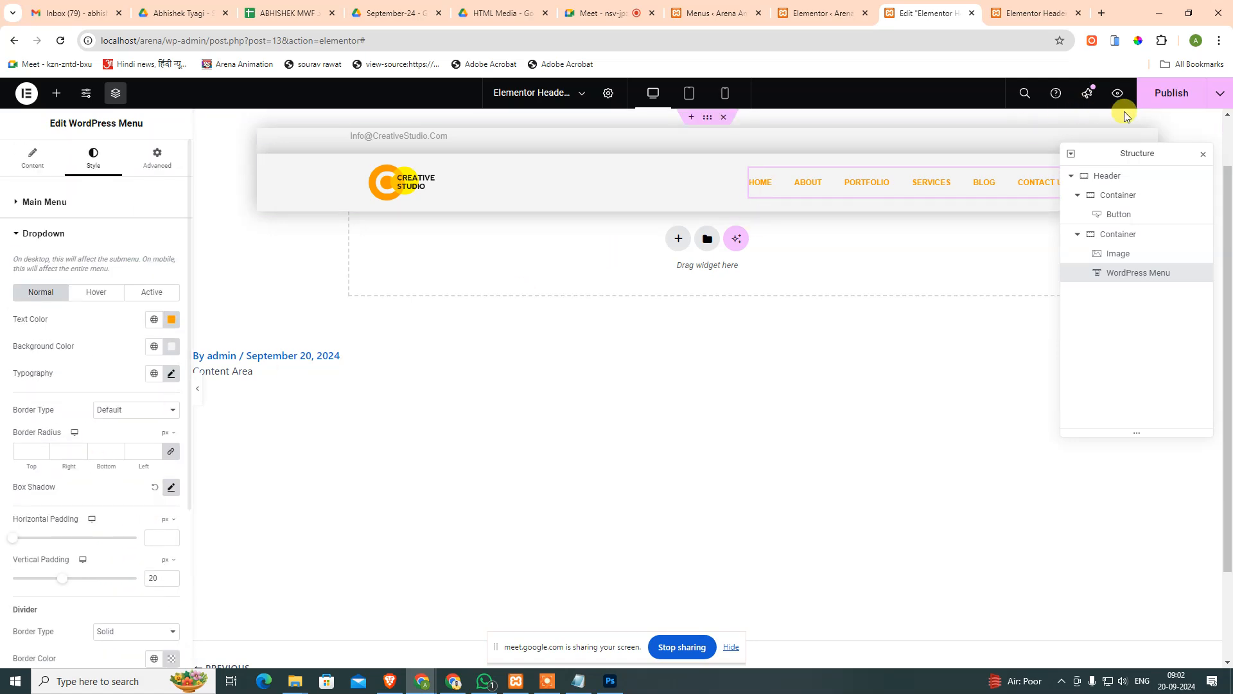
left_click(1219, 93)
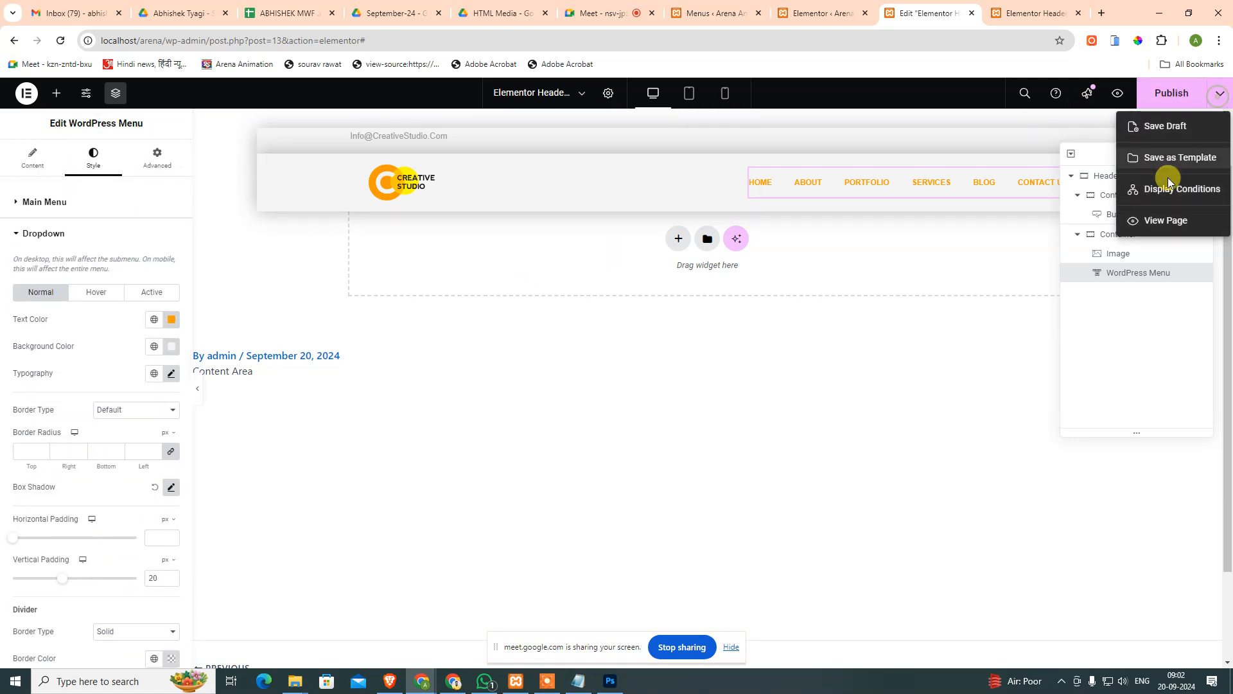
left_click(1167, 221)
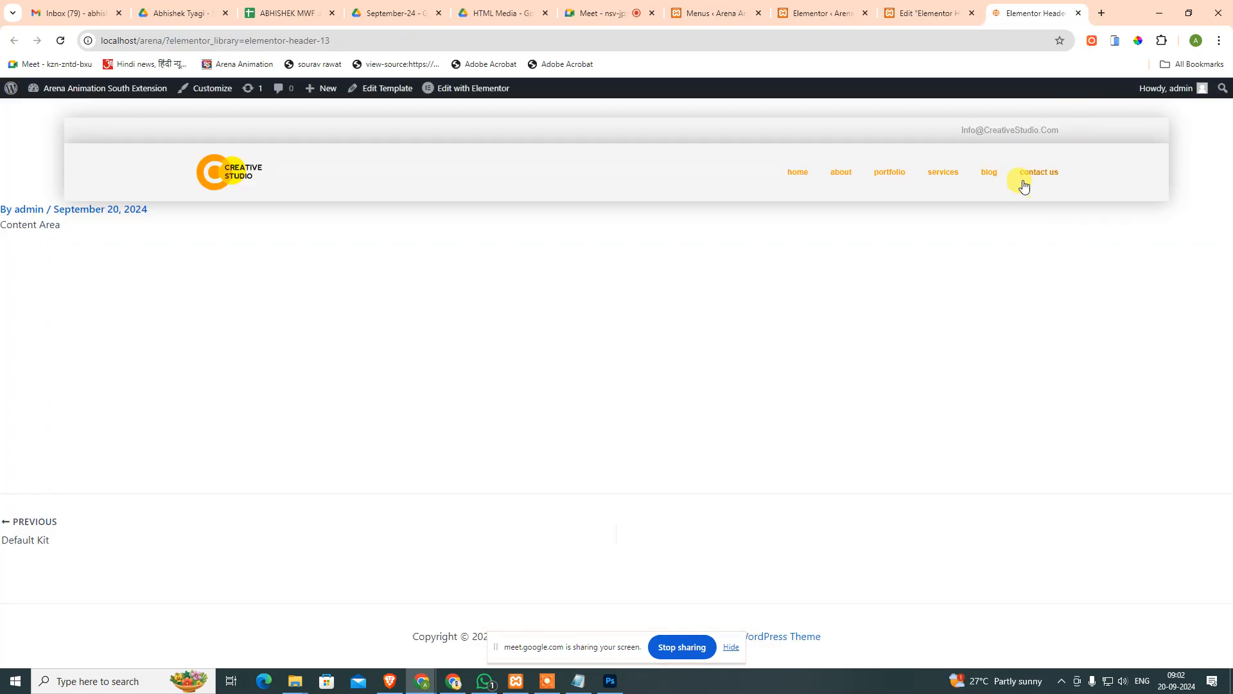
left_click(1115, 40)
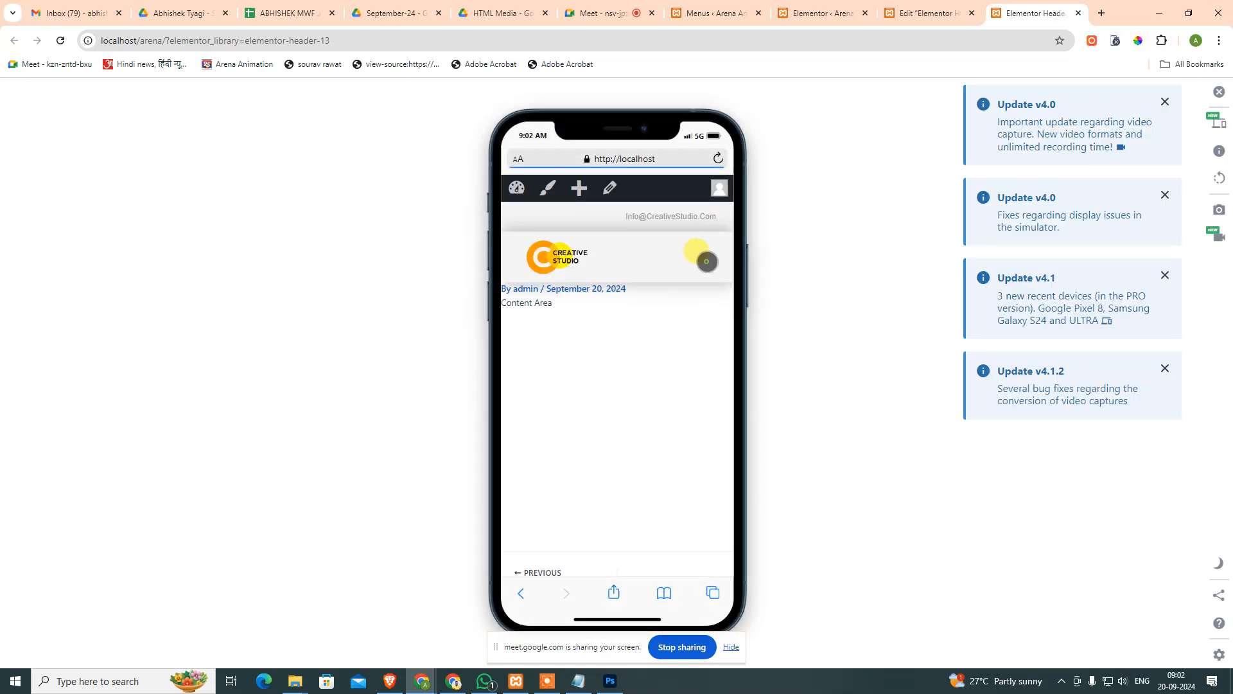
left_click(706, 260)
left_click(1219, 91)
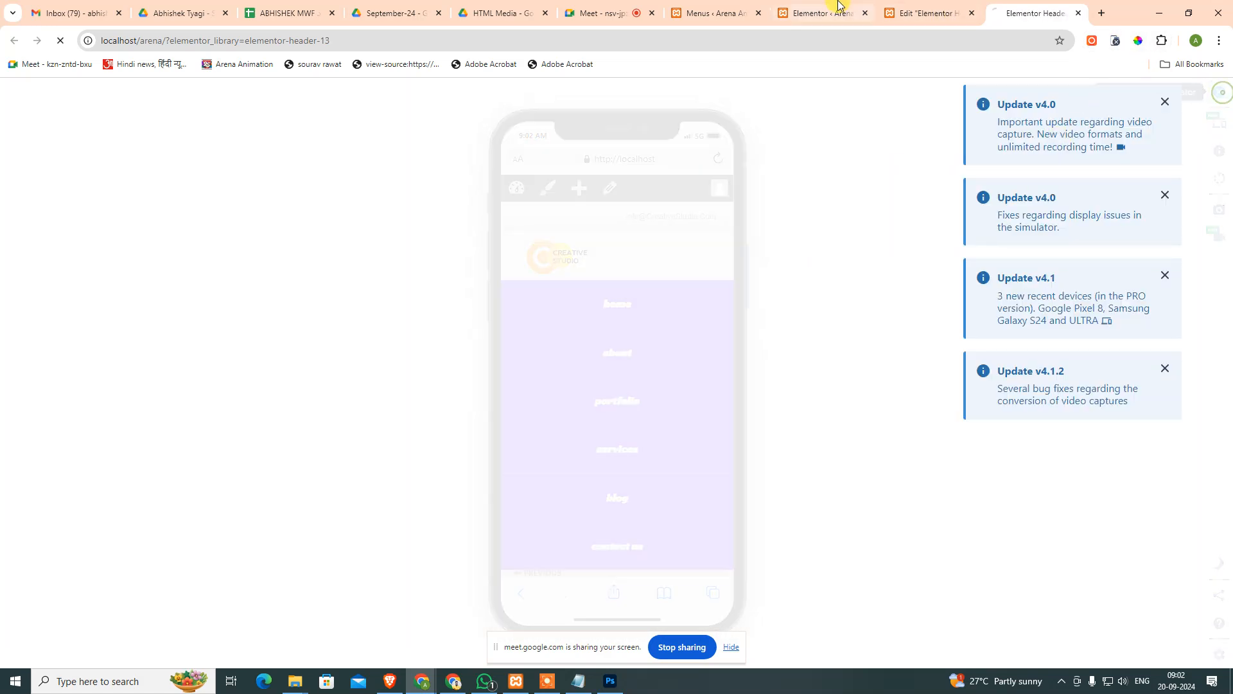
Return to the header template editor and publish the changes.
left_click(729, 9)
left_click(819, 13)
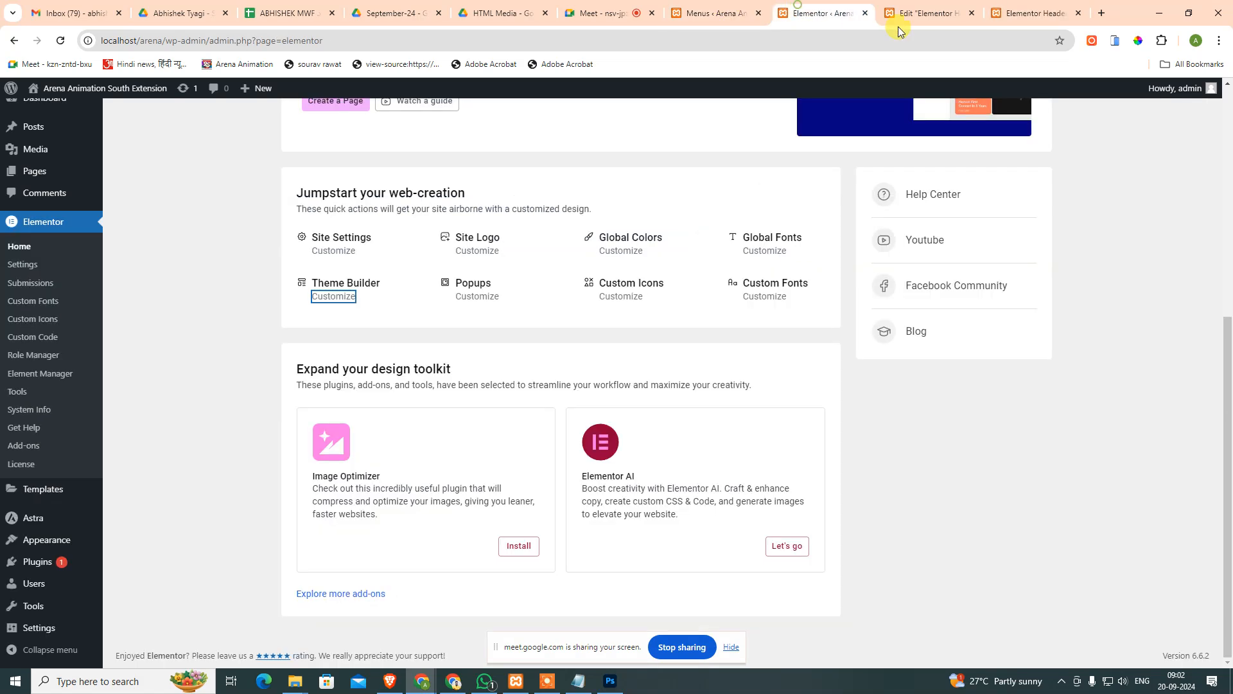
left_click(939, 15)
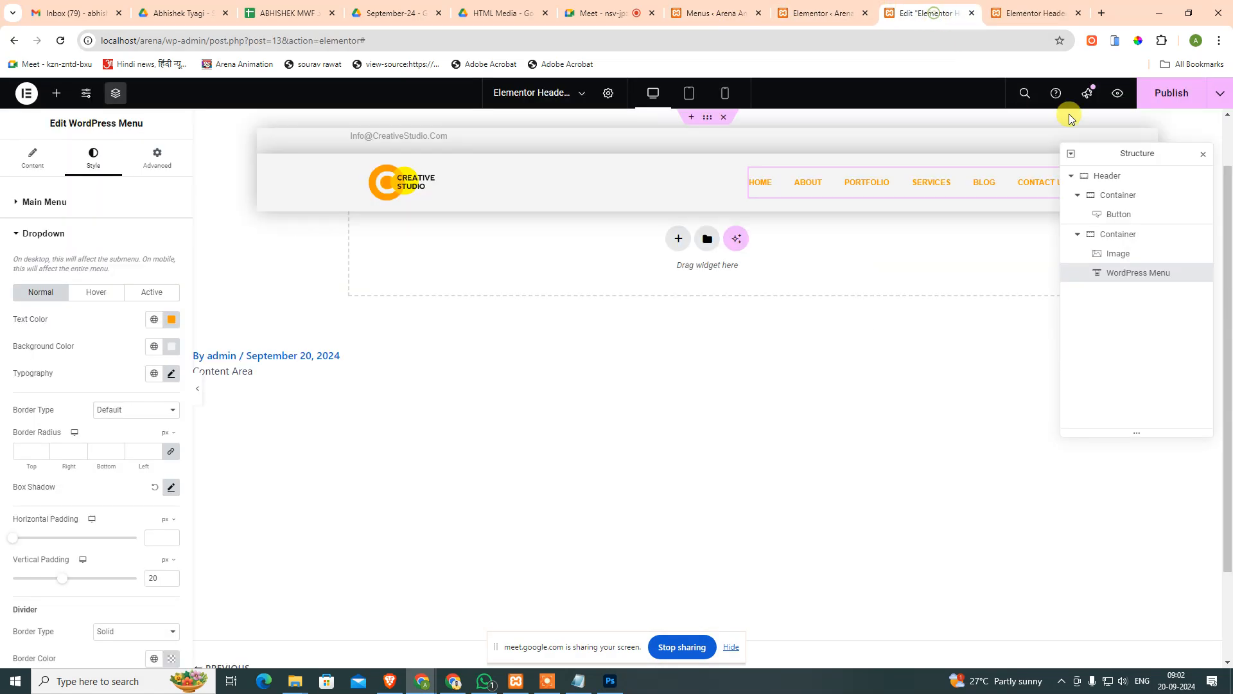
left_click(1179, 97)
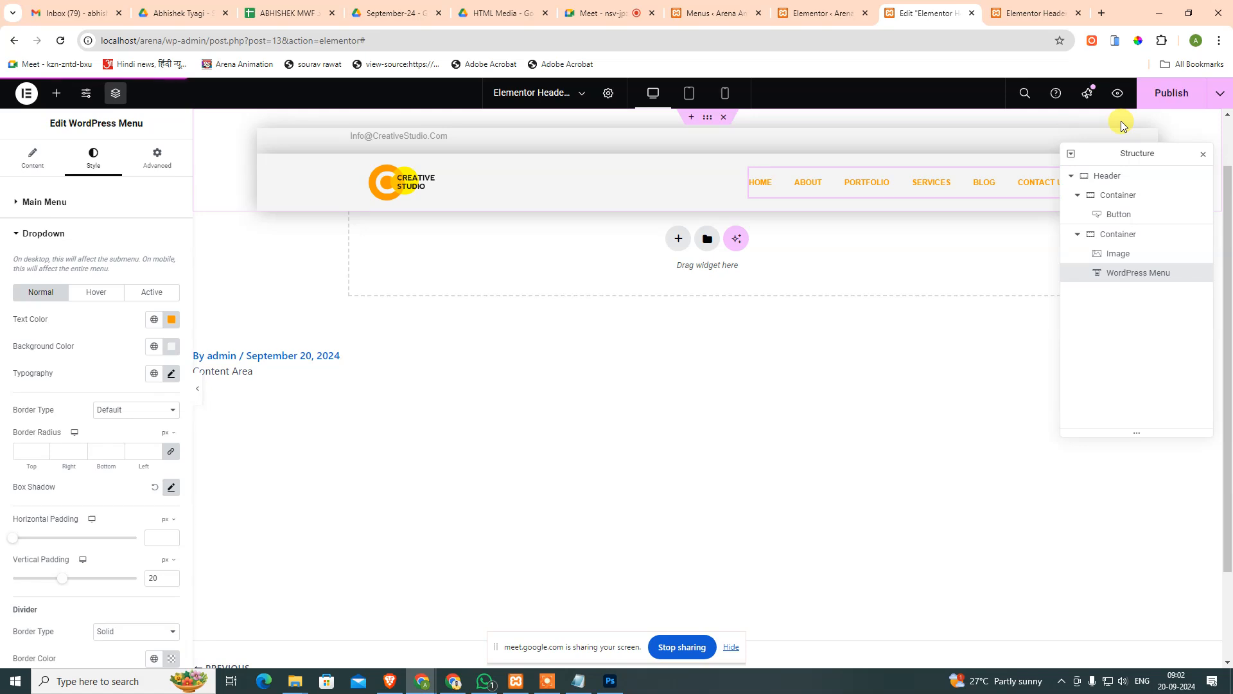
Examine the published header's mobile menu in the phone simulator, expanding and collapsing it.
left_click(1044, 13)
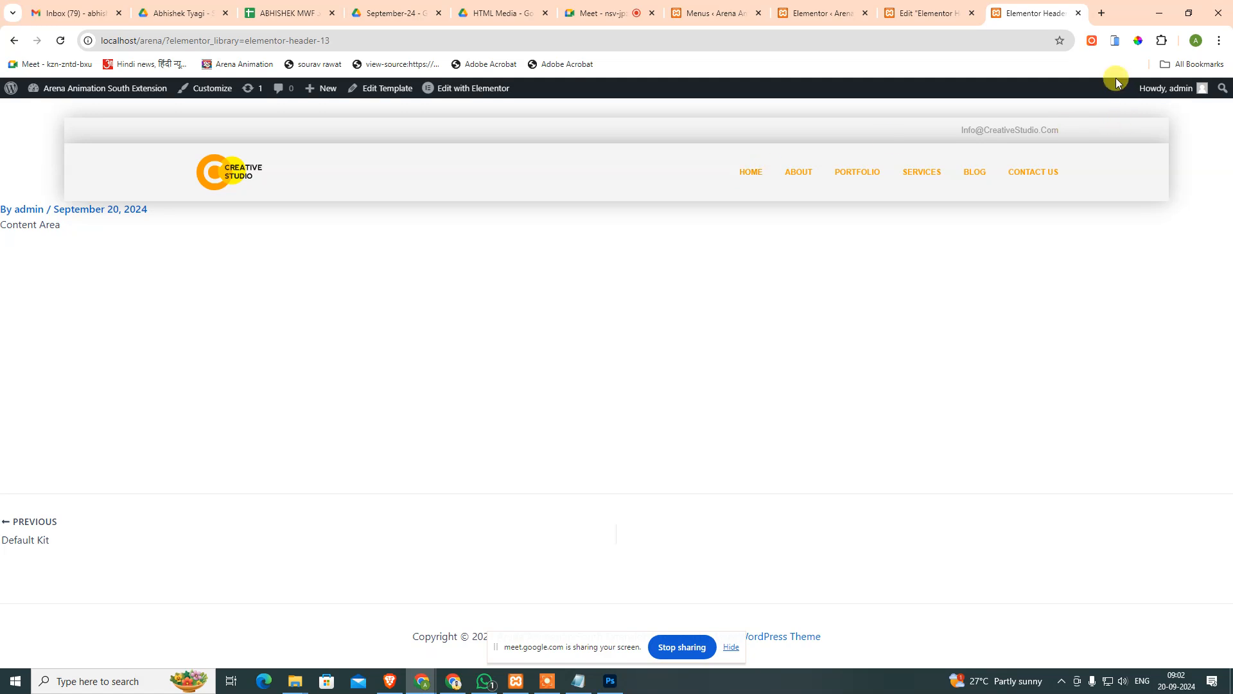
left_click(1114, 41)
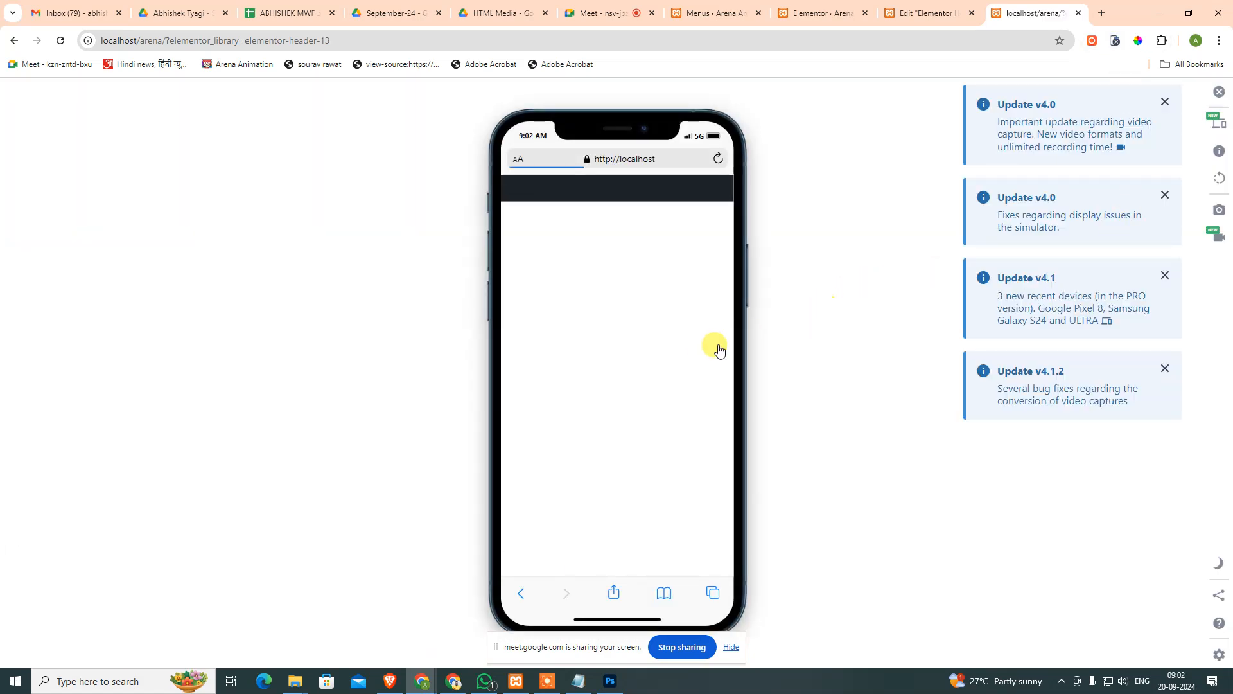
left_click(701, 255)
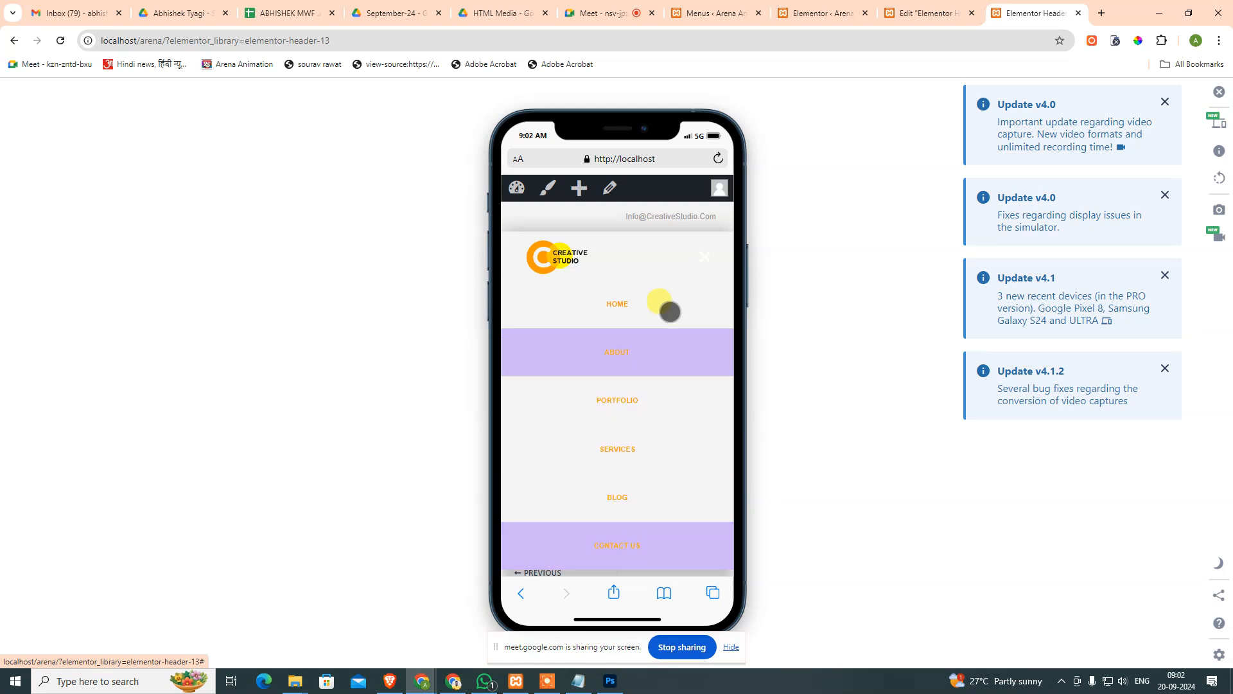
left_click(704, 257)
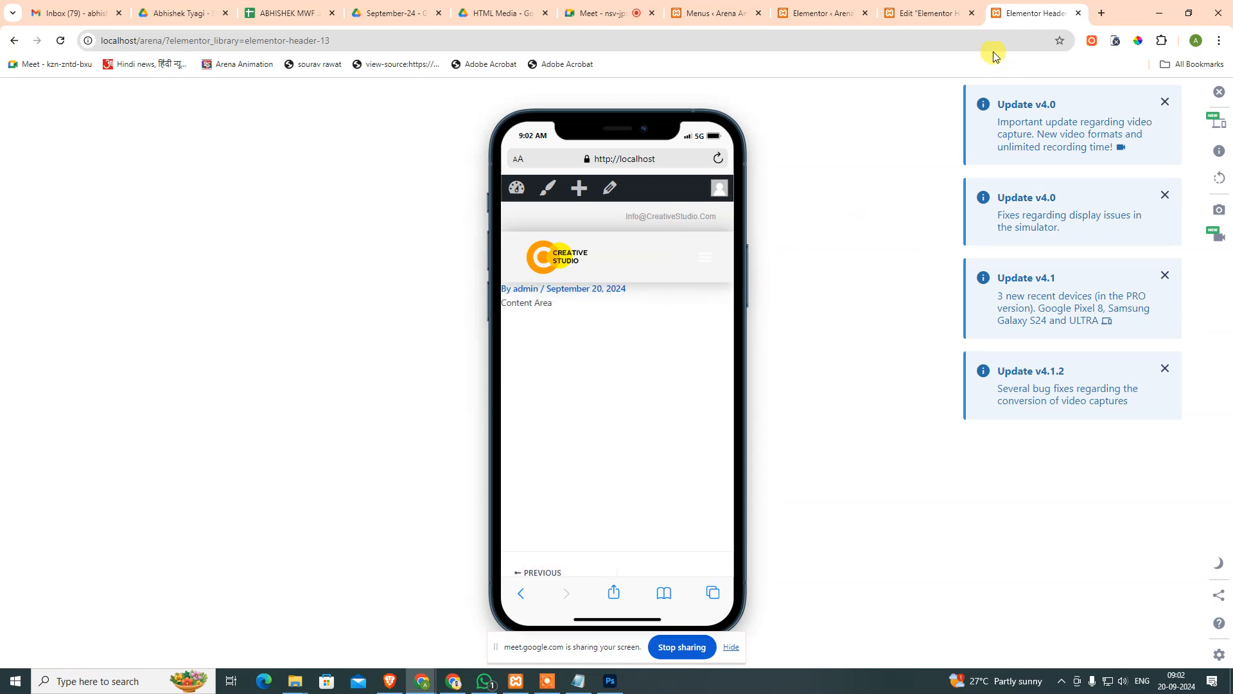
Return to the template editor and set the dropdown menu's hover background color to black, #000000.
left_click(928, 13)
scroll(104, 496, "down", 4)
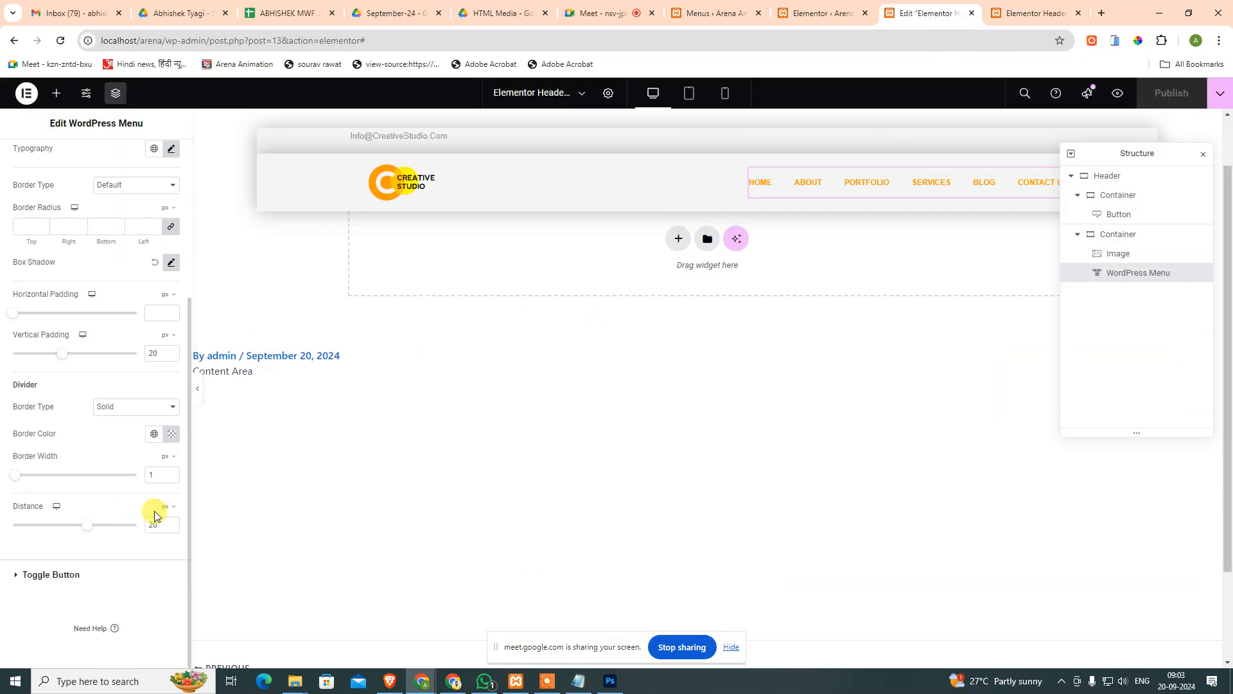
scroll(136, 375, "up", 2)
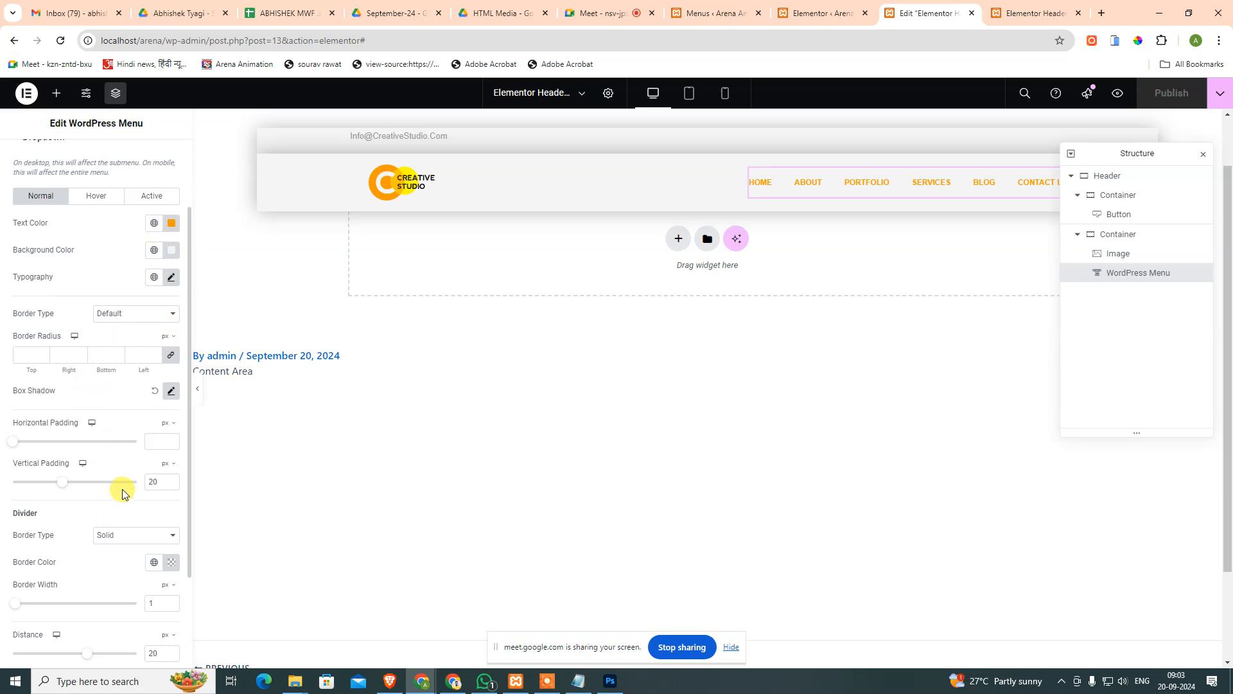
scroll(122, 493, "down", 2)
scroll(130, 502, "up", 3)
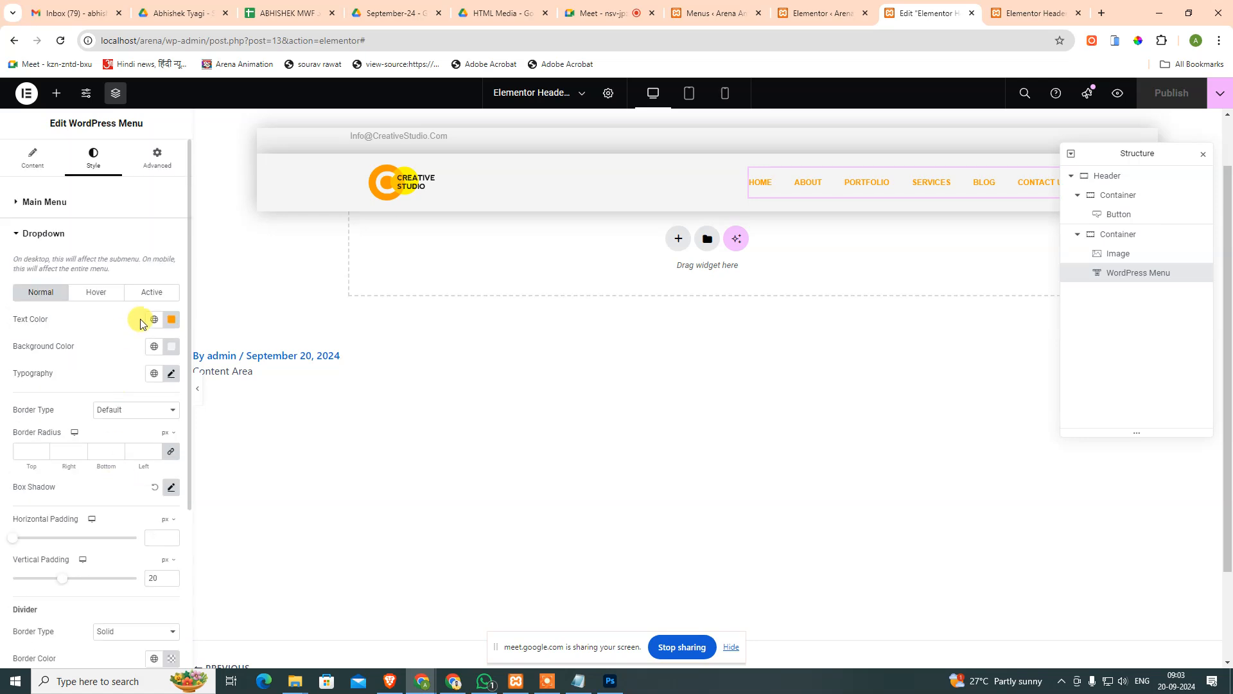
left_click(103, 291)
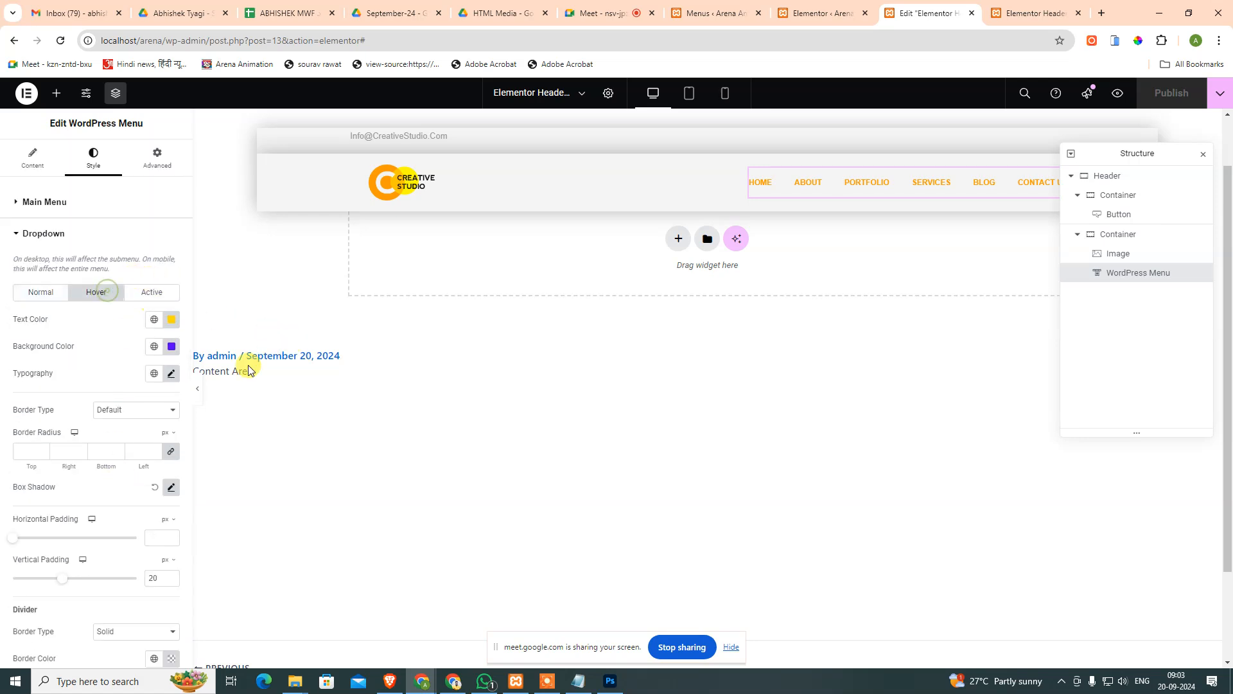
left_click(172, 347)
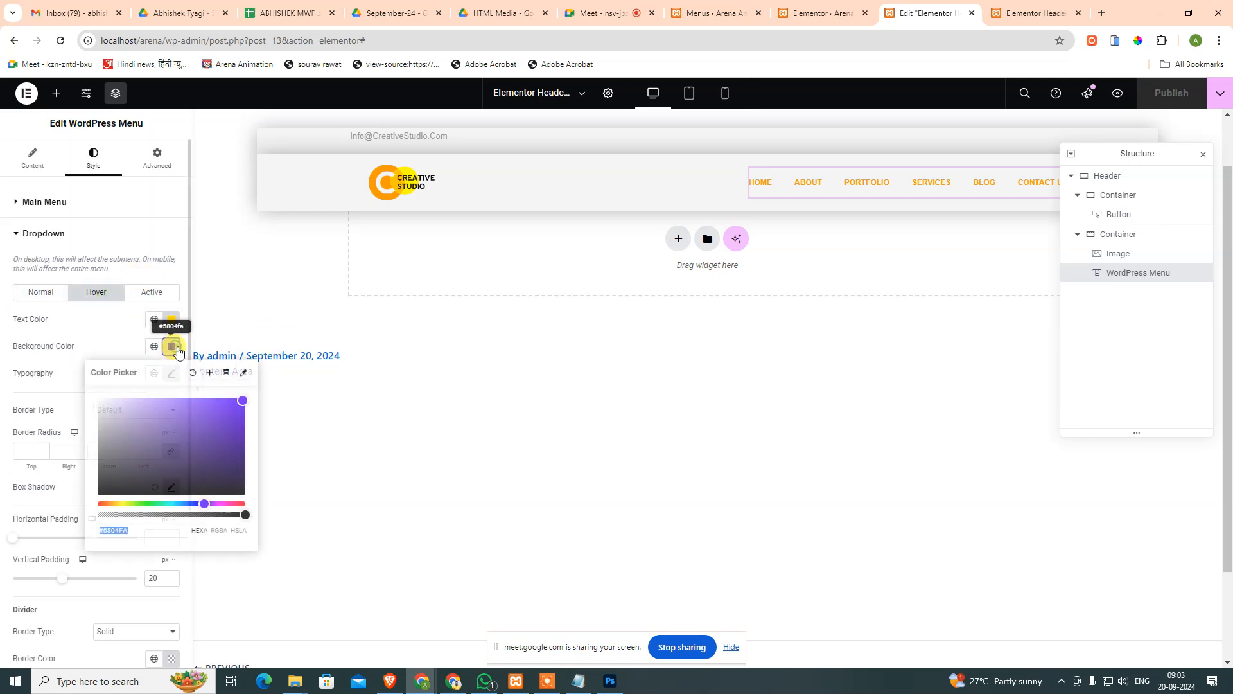
left_click(124, 531)
left_click_drag(129, 473, 100, 493)
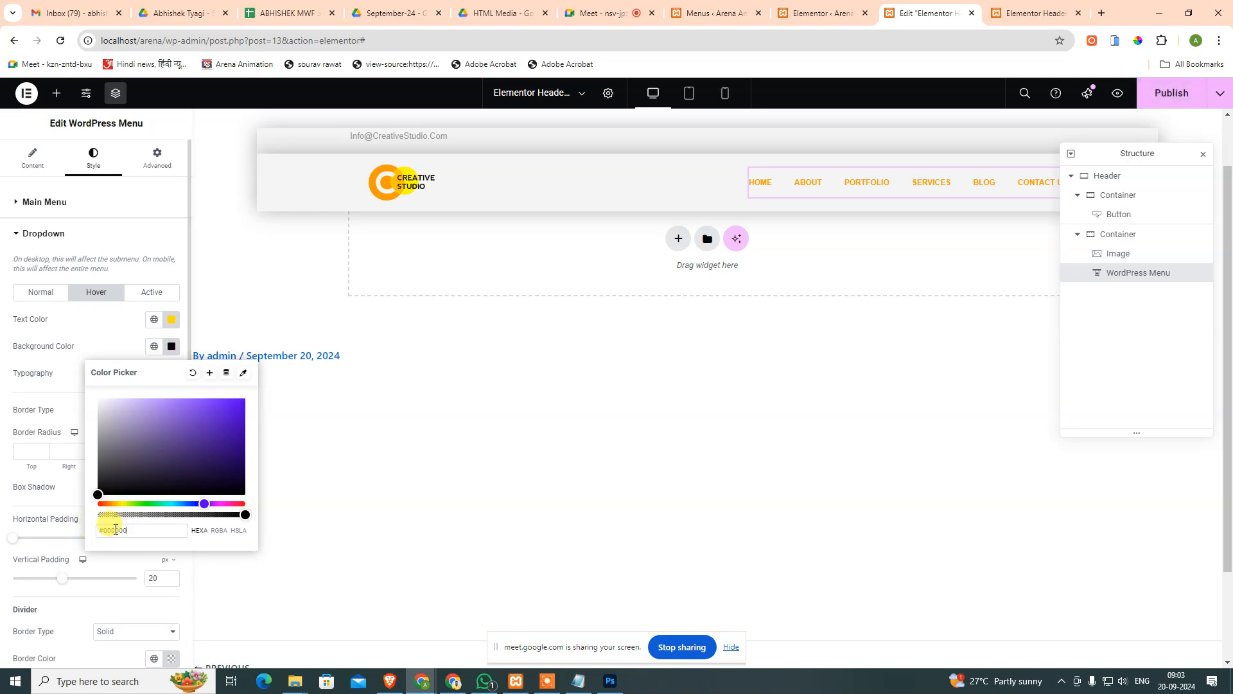
left_click(105, 343)
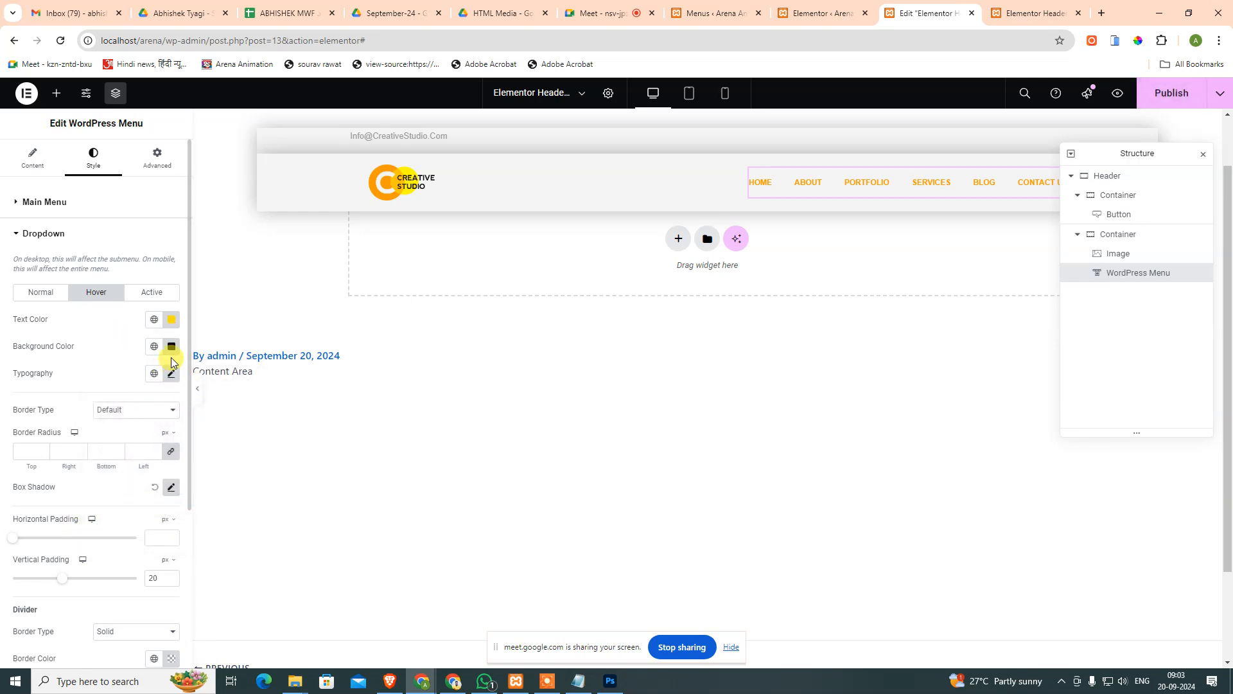
Set the dropdown menu's active text color to black.
left_click(151, 293)
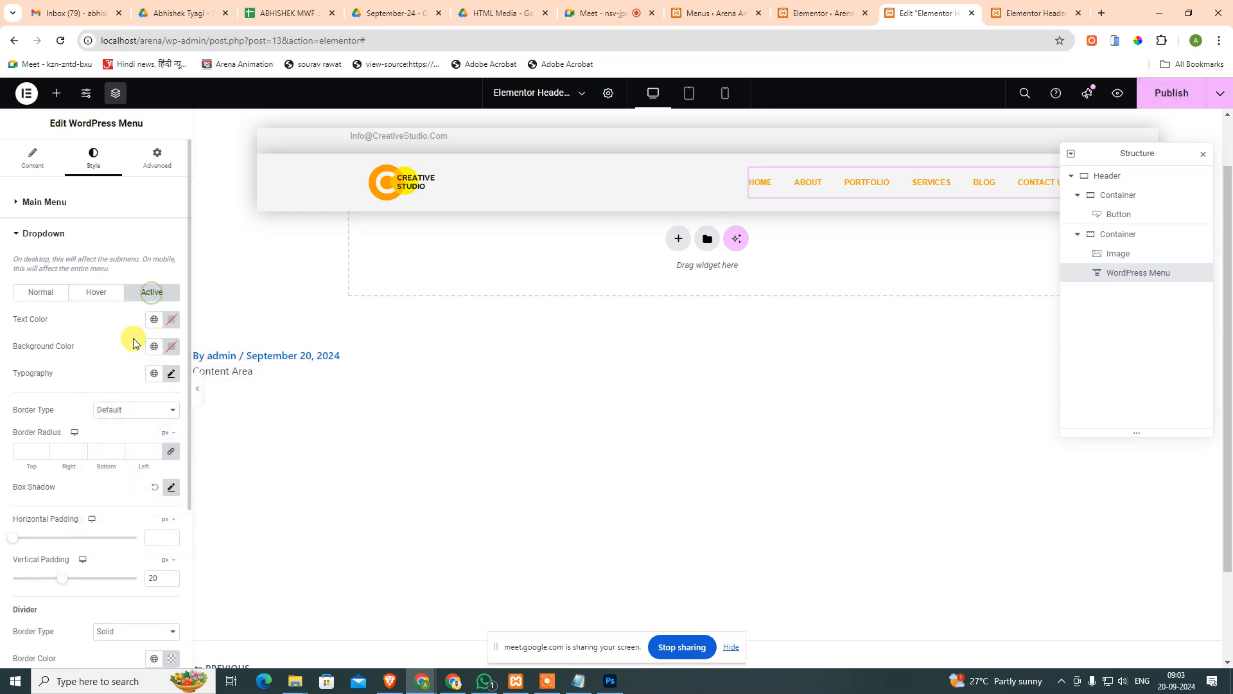
left_click(173, 323)
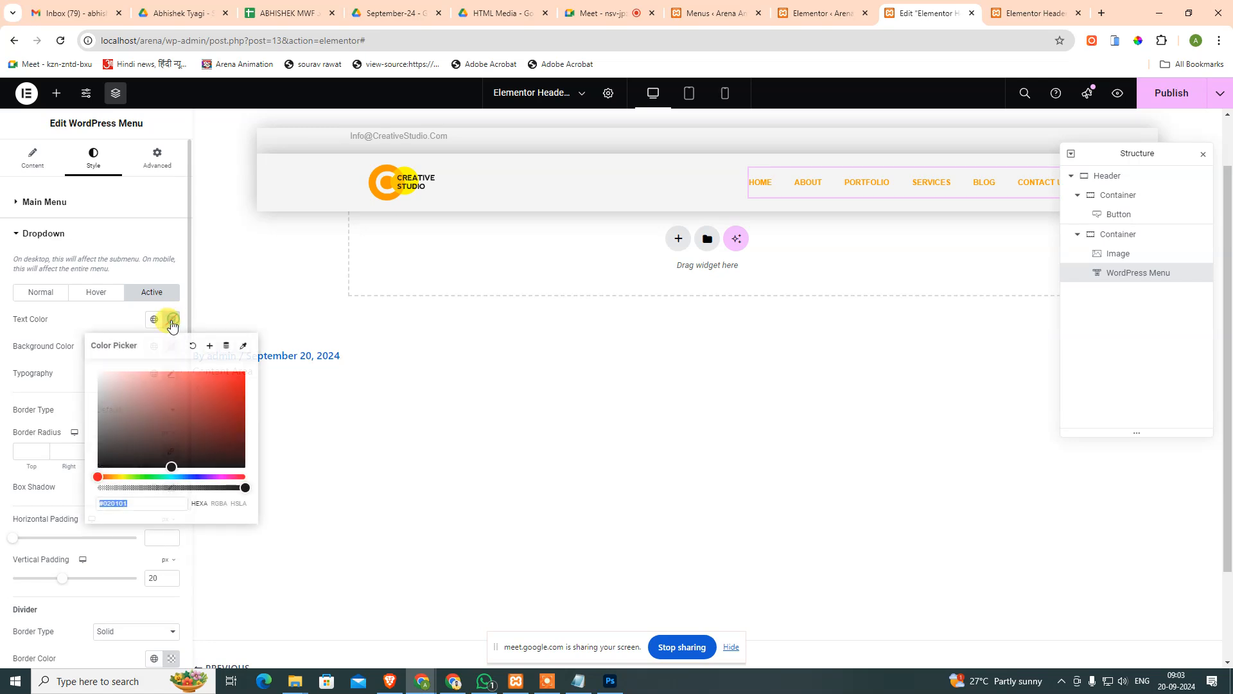
left_click_drag(171, 488, 77, 536)
left_click(95, 314)
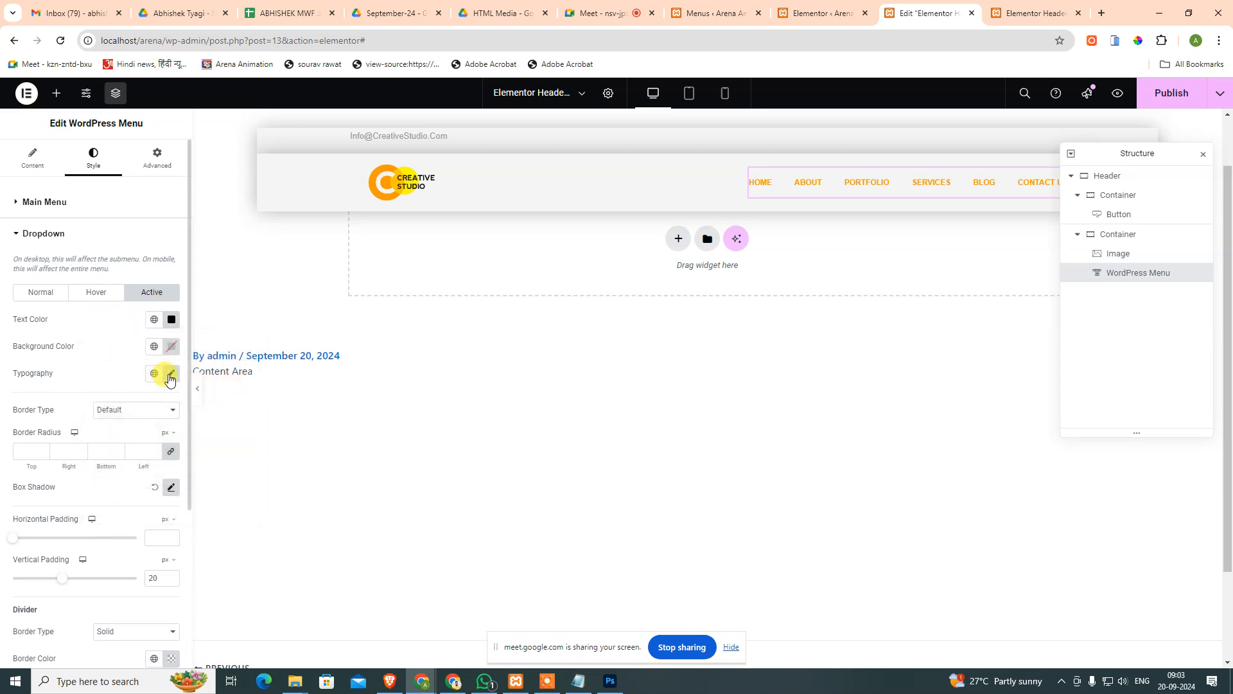
left_click(171, 377)
left_click(111, 349)
Set the dropdown menu's hover background color to #f4f4f4.
left_click(106, 297)
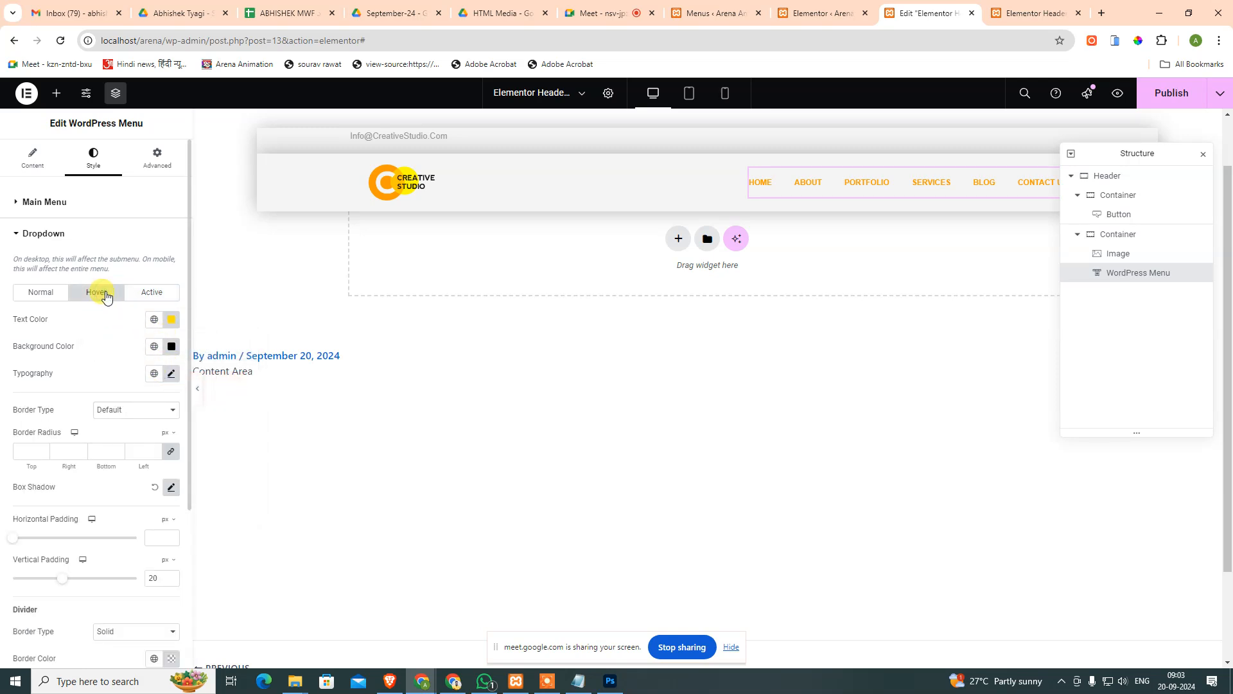
left_click(172, 347)
triple_click(153, 528)
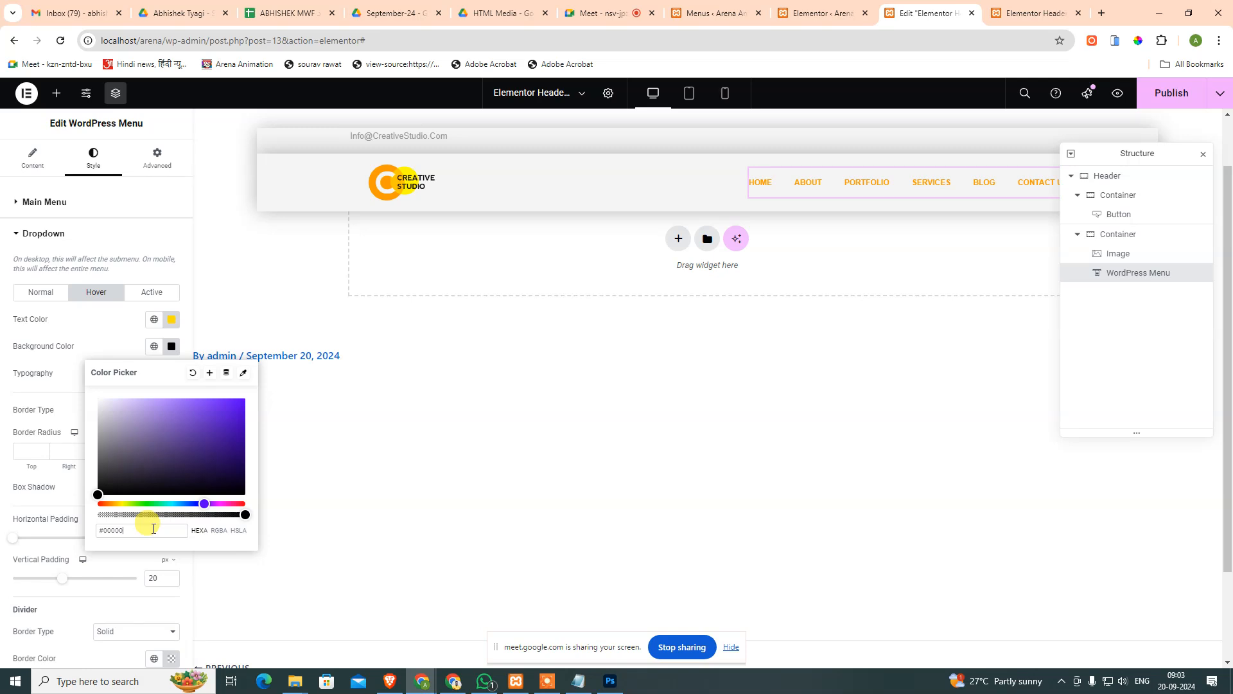
key("BackSpace")
key("BackSpace")
key("BackSpace")
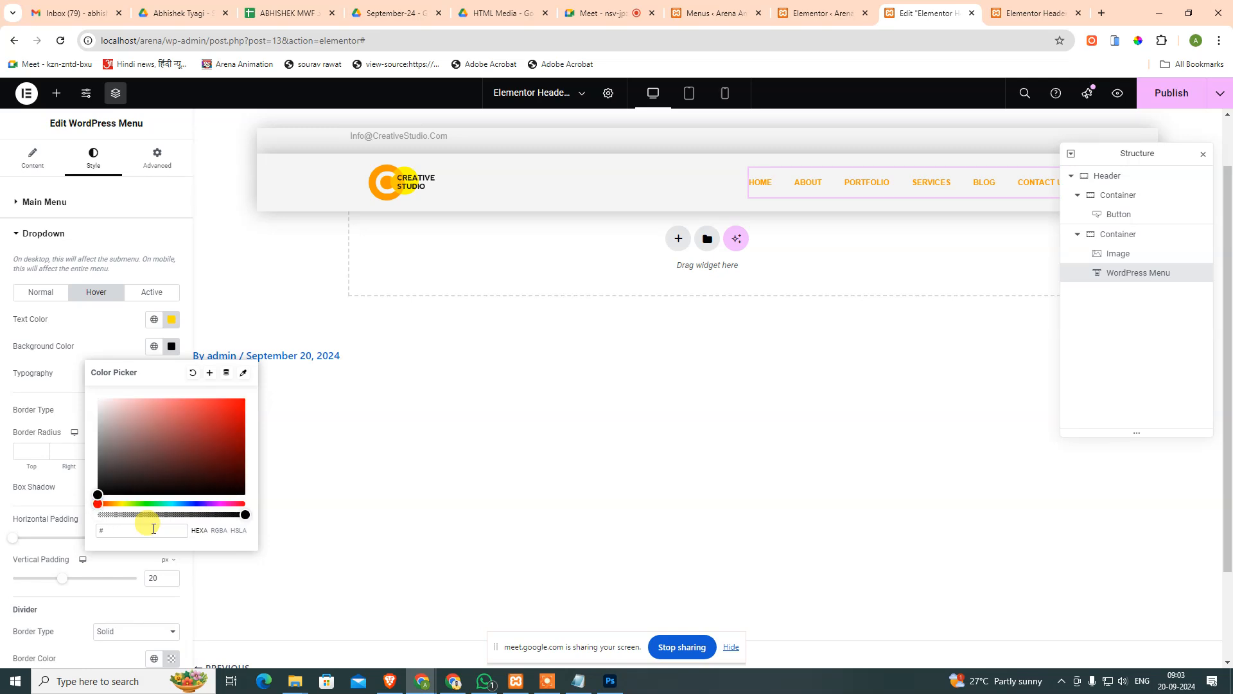
type("f4f4f4")
left_click(111, 329)
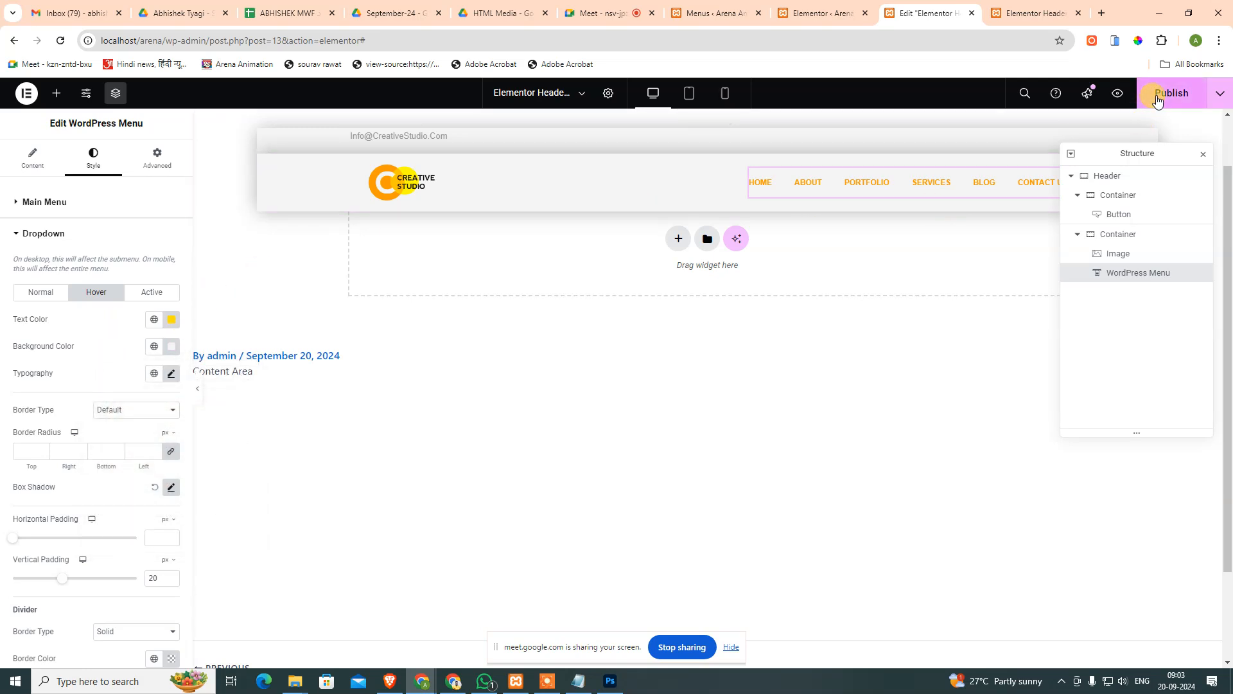
Publish the changes, then reload the header in the phone simulator and expand and collapse its mobile menu.
left_click(1036, 12)
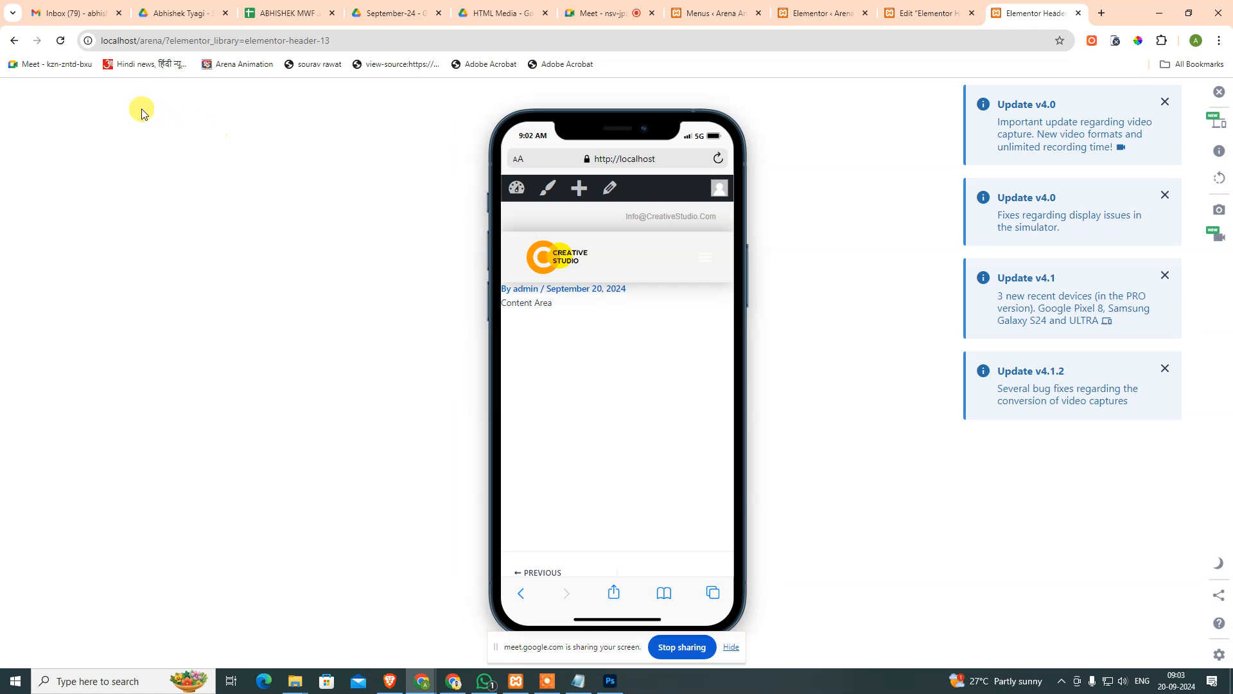
left_click(60, 40)
left_click(705, 275)
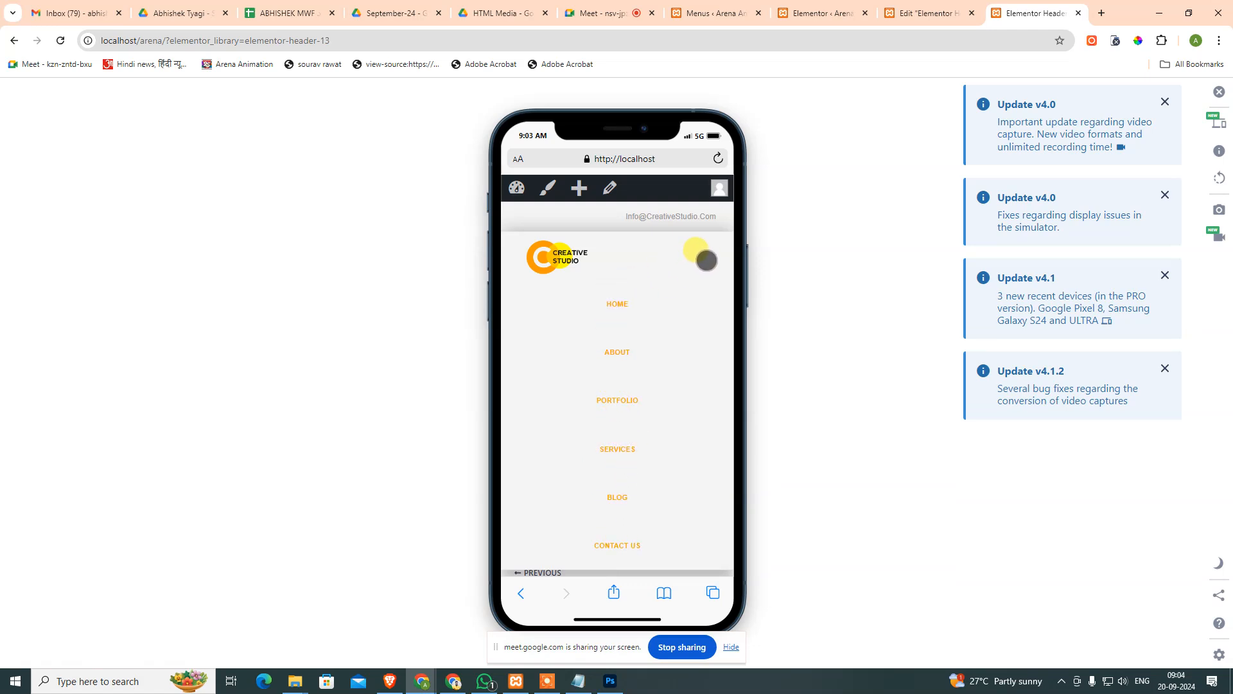
left_click(705, 260)
Return to the header template editor and open the WordPress Menu widget's mobile dropdown content settings.
left_click(925, 11)
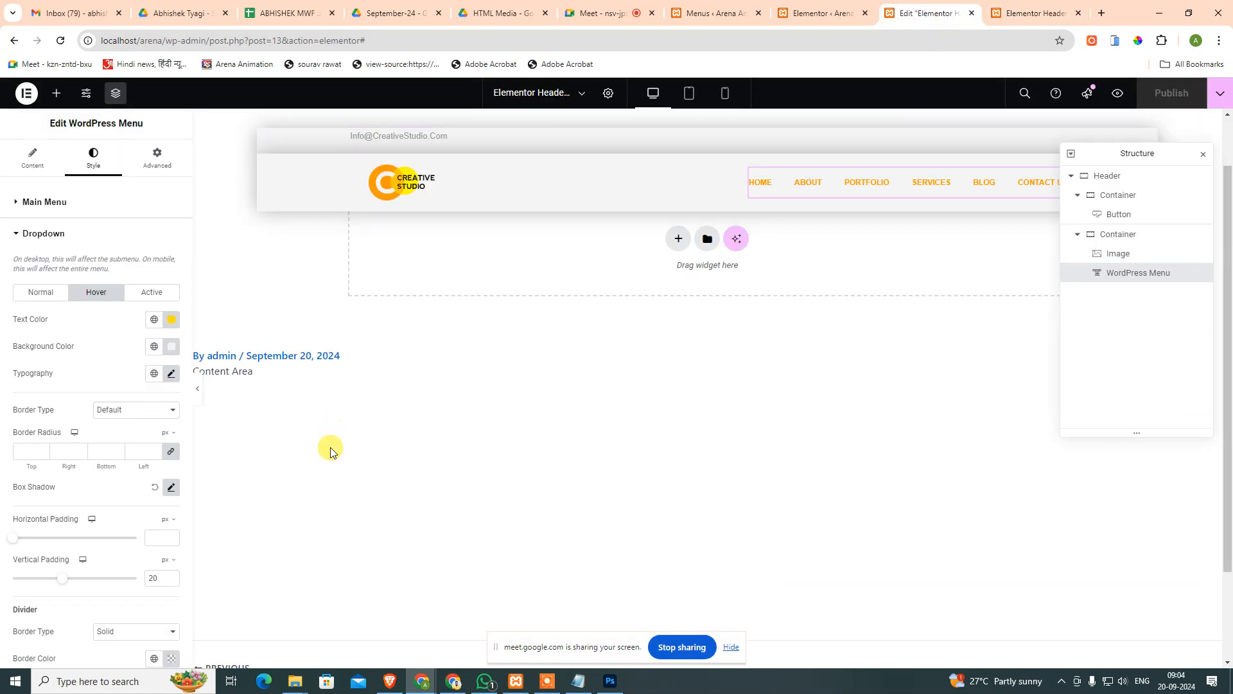
left_click(331, 449)
scroll(261, 407, "down", 2)
scroll(261, 407, "up", 3)
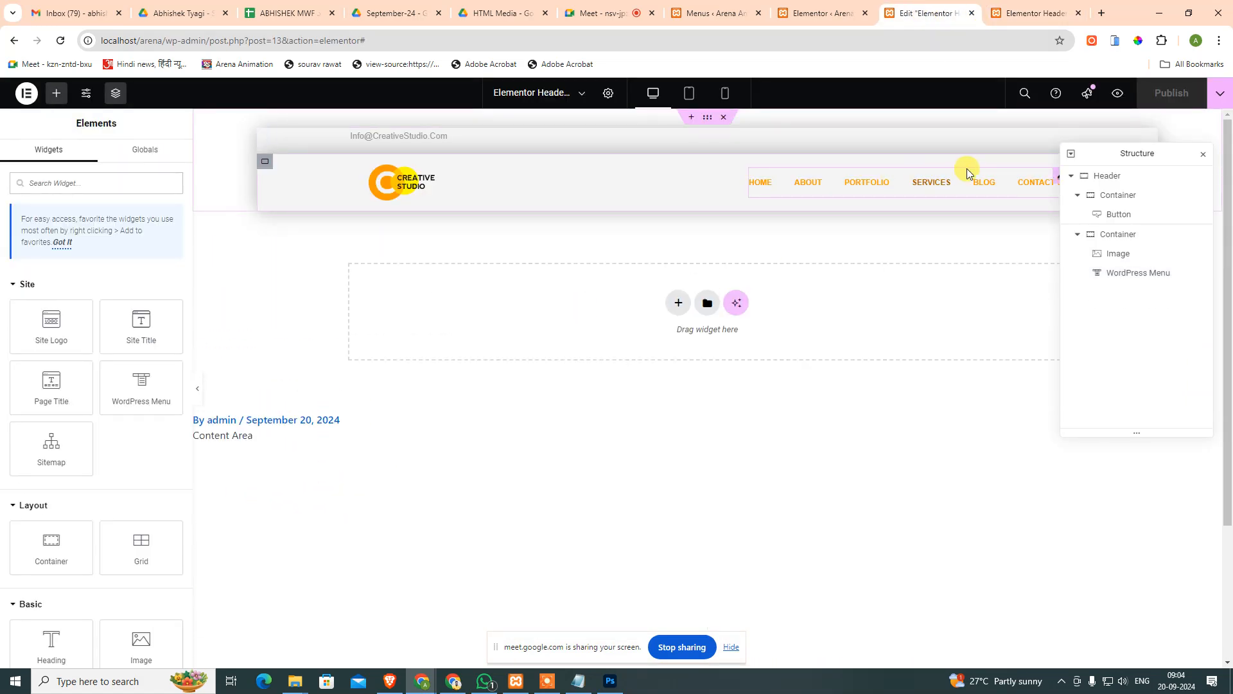
left_click(1127, 273)
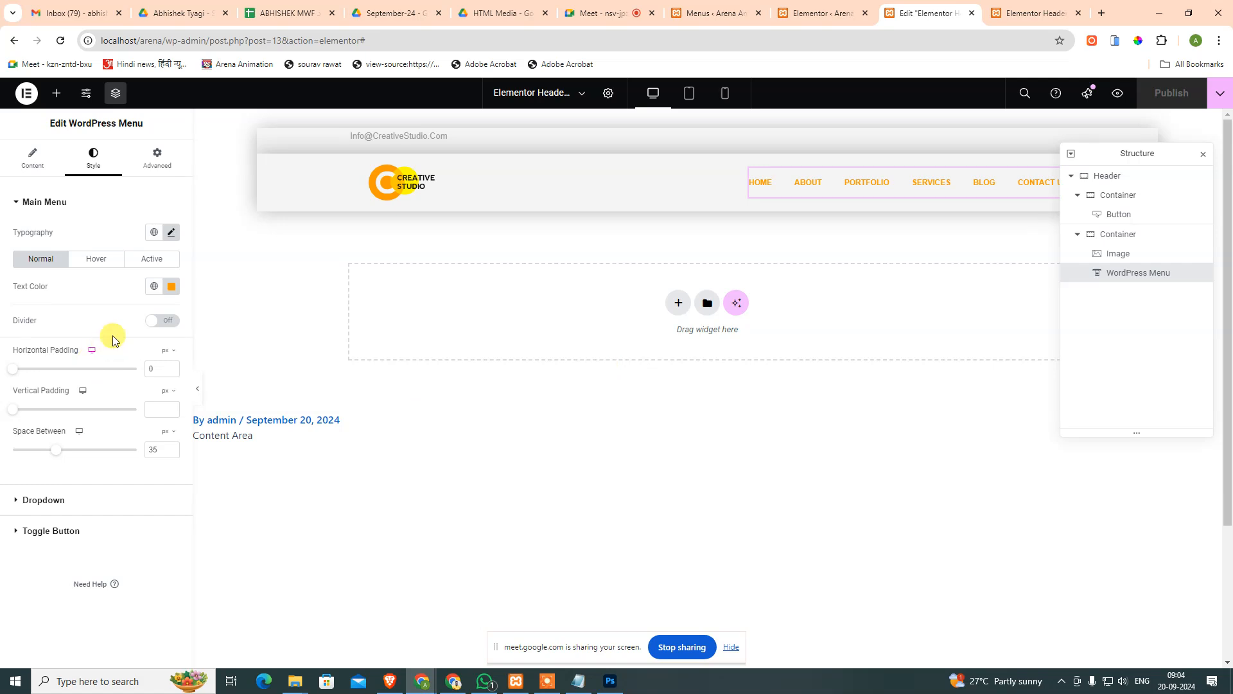
left_click(49, 162)
scroll(102, 364, "down", 1)
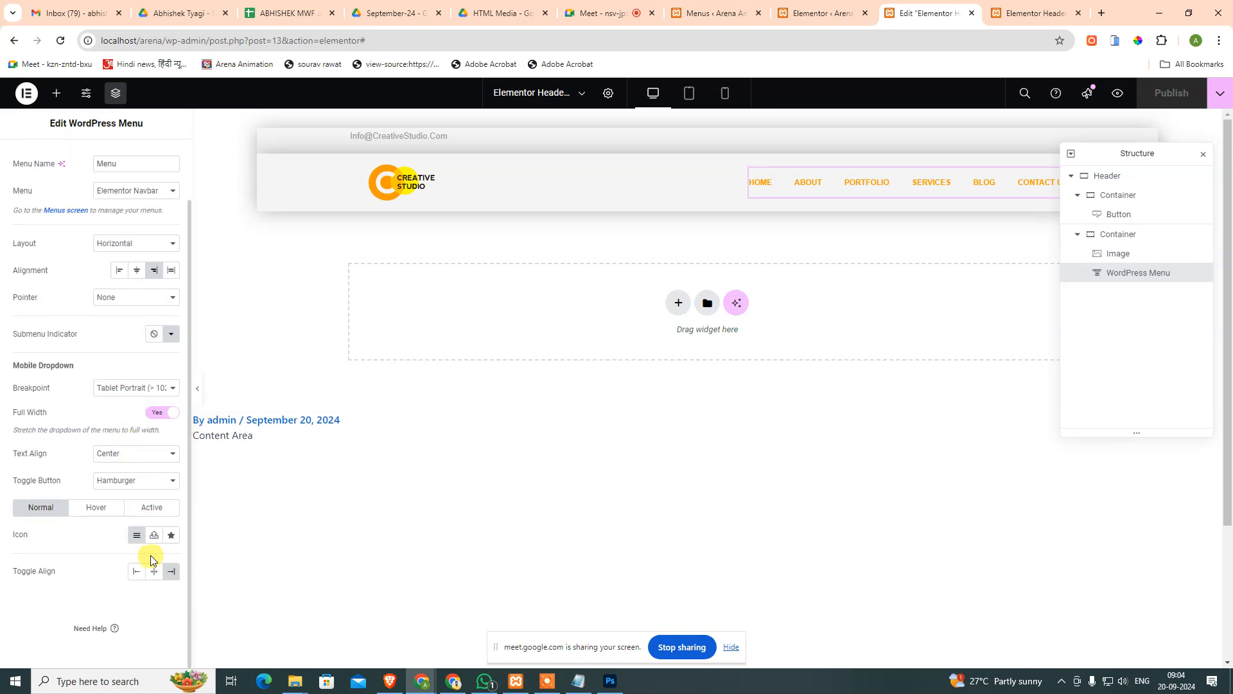
Try the Mobile Portrait (> 767px) breakpoint for the mobile dropdown, then restore Tablet Portrait (> 1024px).
left_click(120, 393)
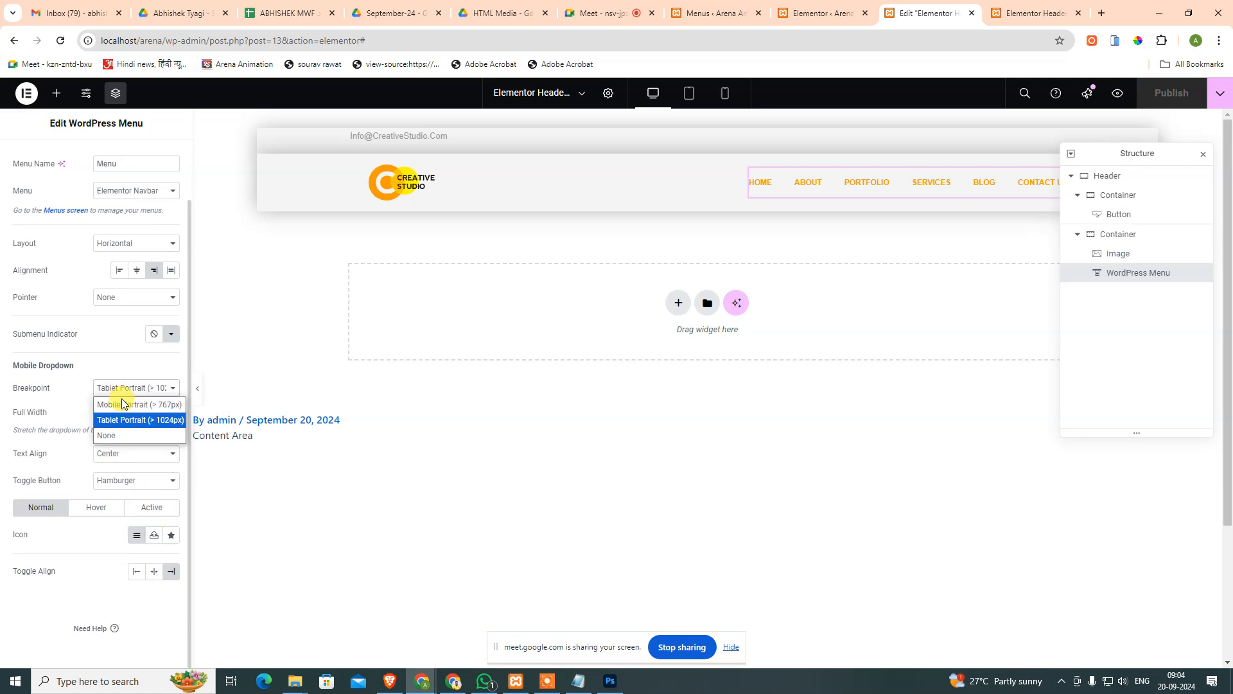
left_click(122, 403)
left_click(124, 393)
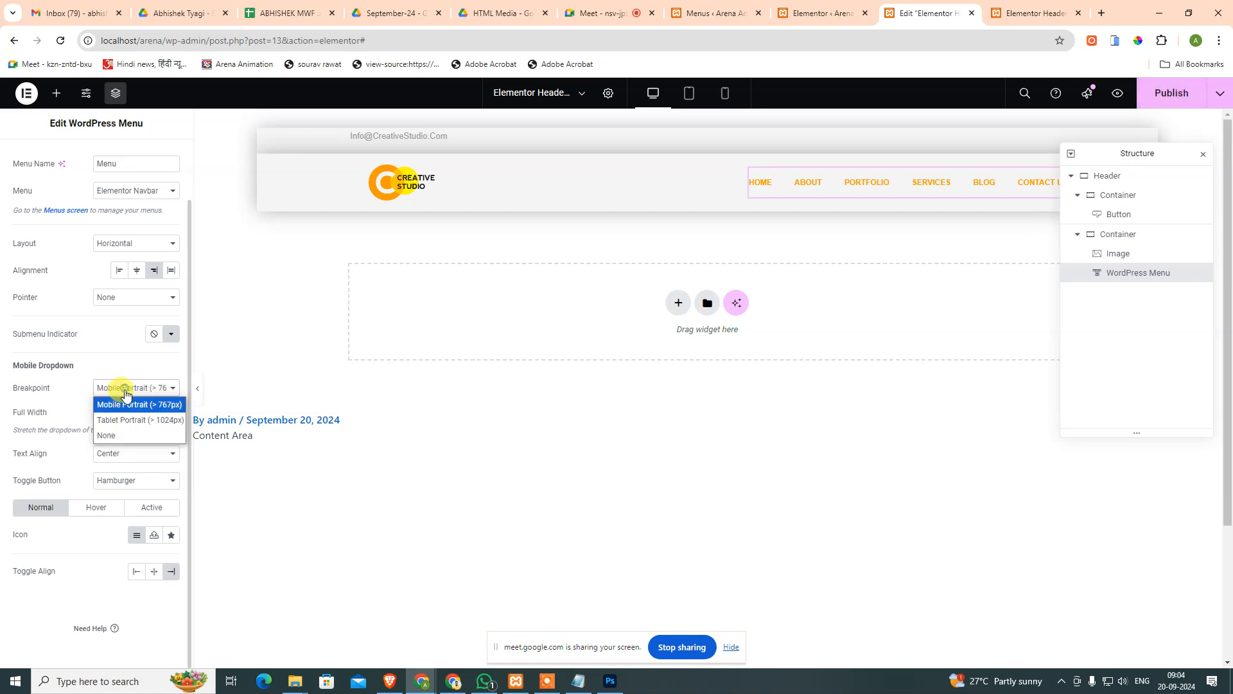
left_click(126, 420)
left_click(125, 389)
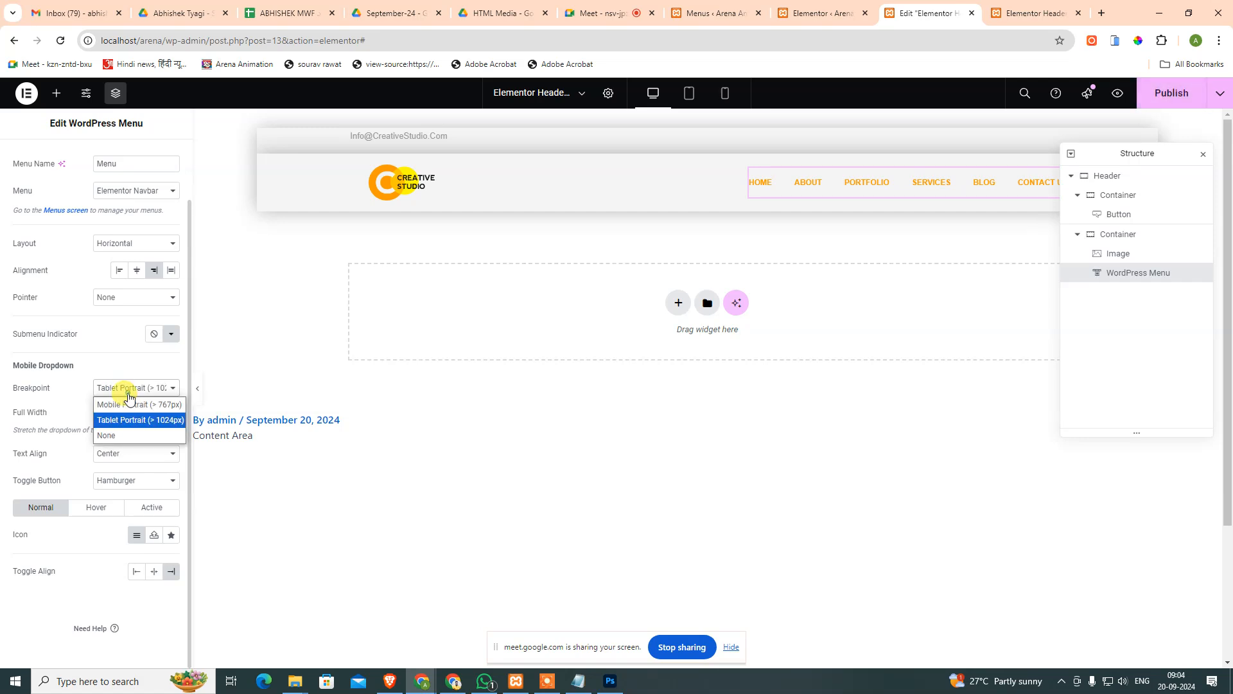
left_click(69, 384)
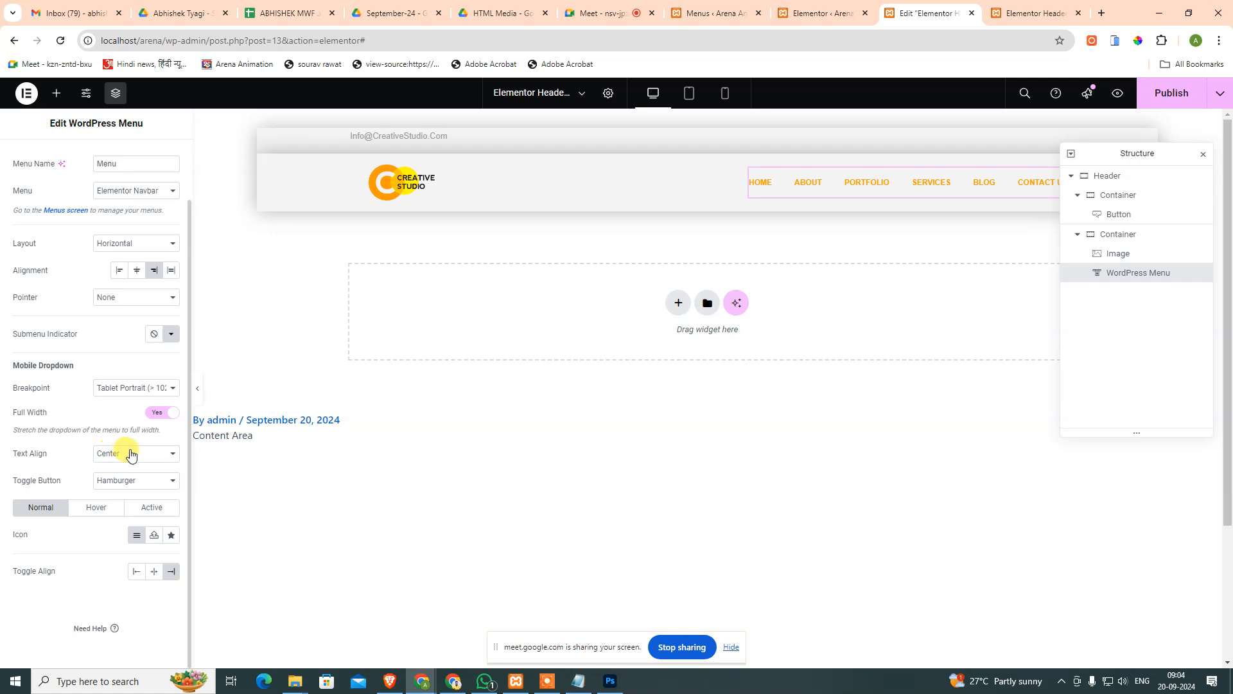
Examine the toggle button's Normal, Hover and Active content options and the menu's main menu and dropdown style settings.
left_click(96, 509)
left_click(50, 512)
left_click(103, 507)
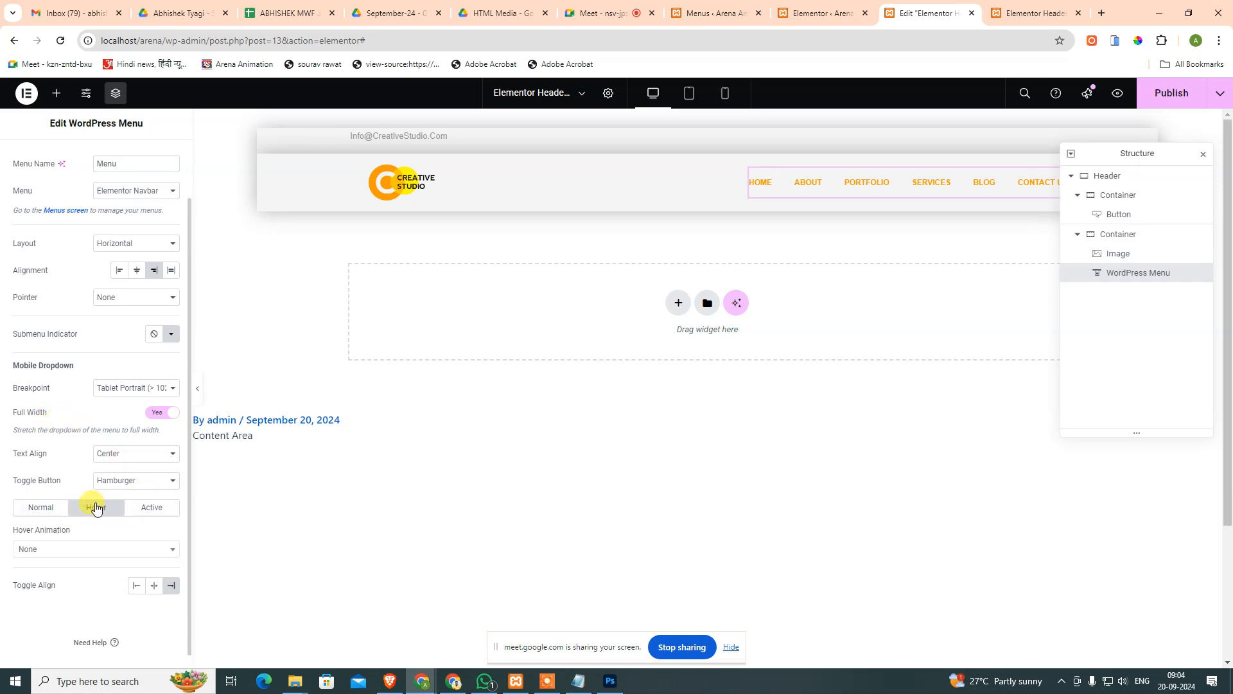
left_click(152, 507)
left_click(65, 508)
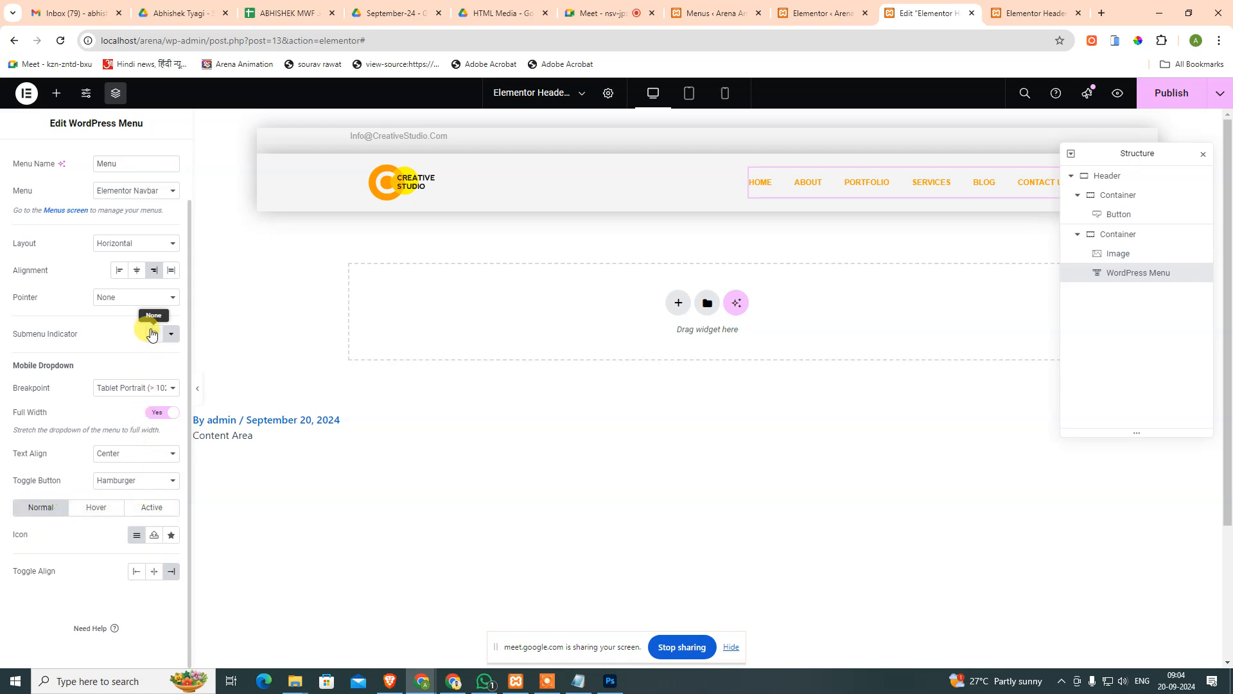
scroll(70, 176, "up", 1)
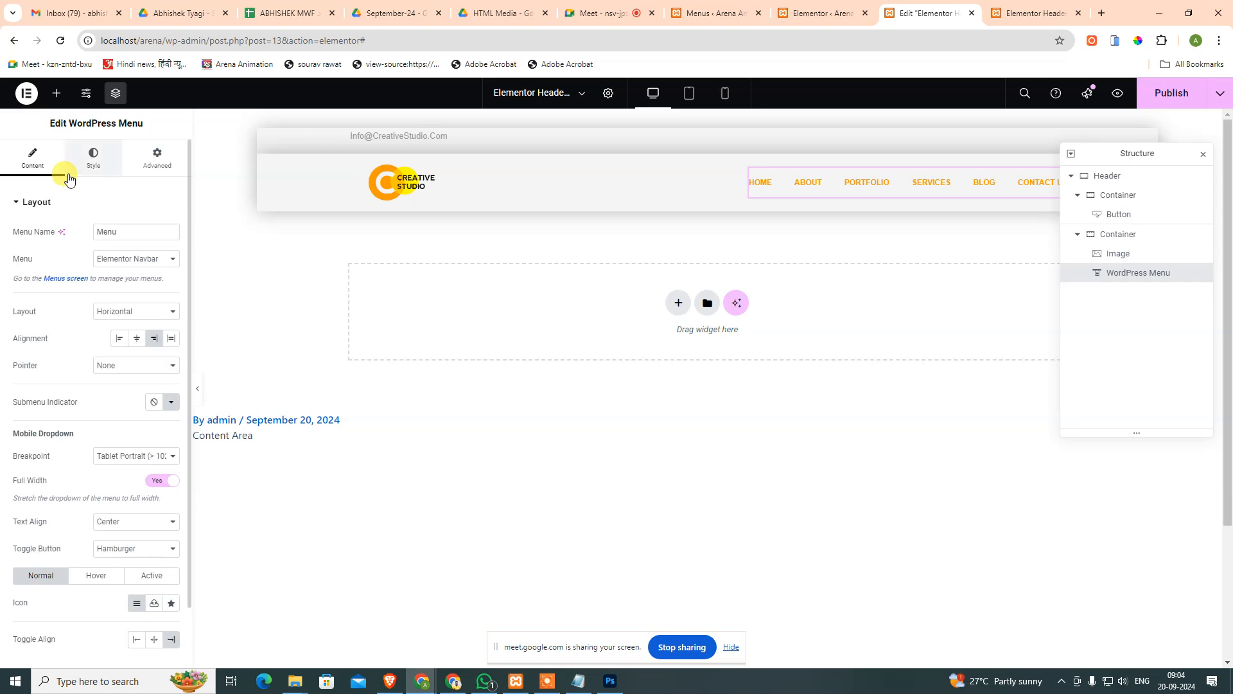
left_click(85, 165)
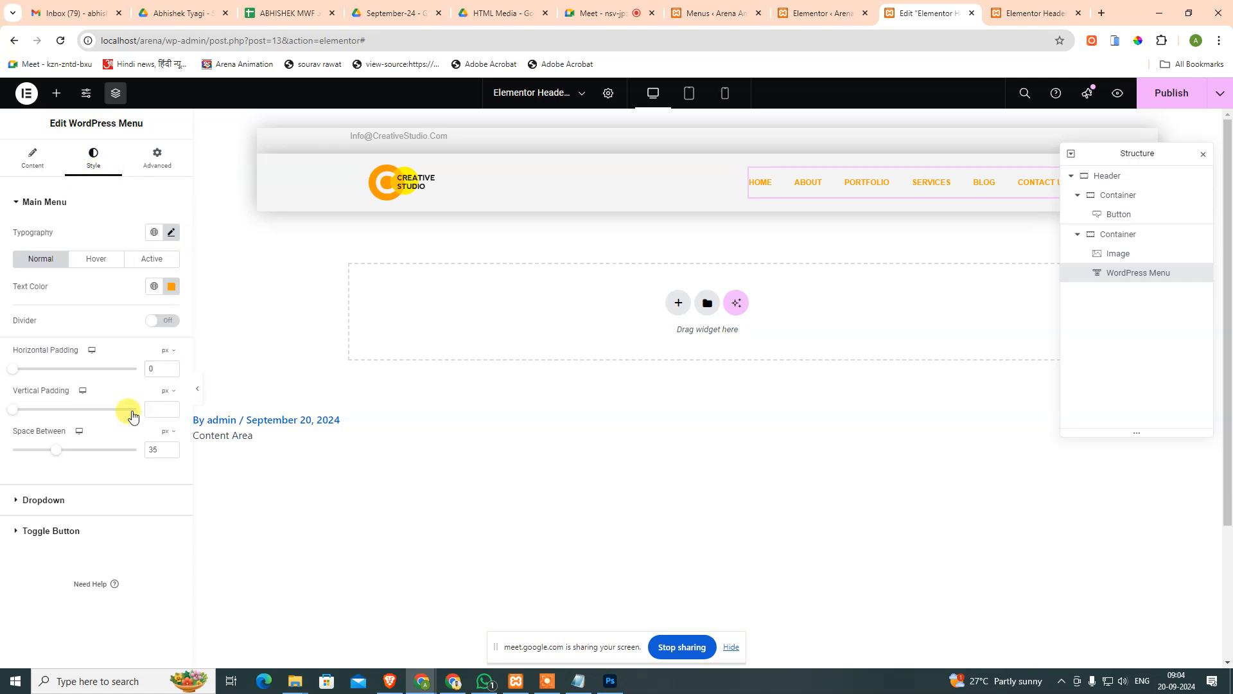
left_click(41, 203)
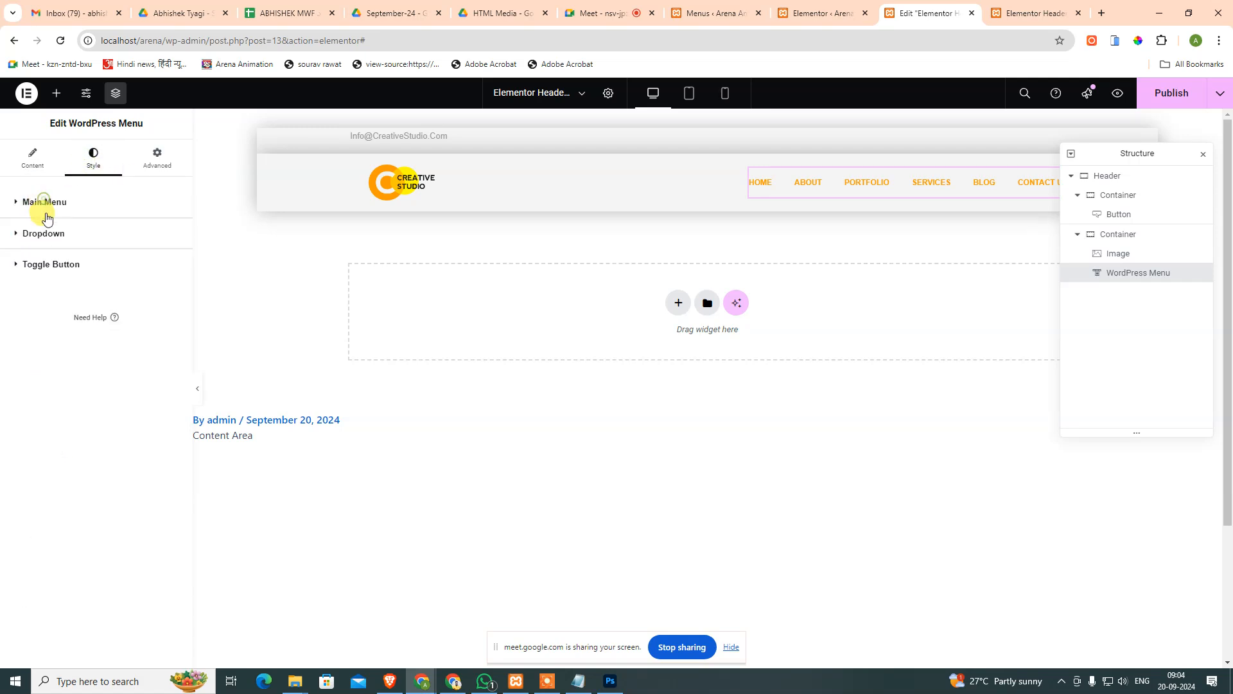
left_click(45, 234)
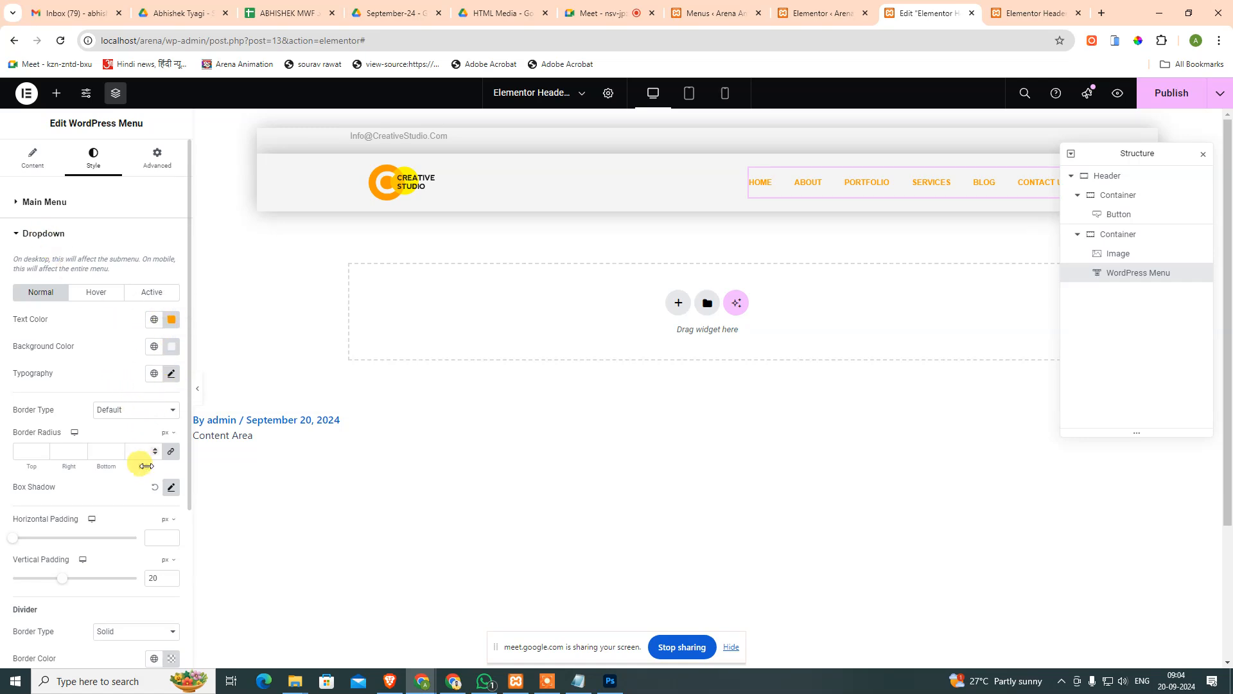
scroll(121, 495, "down", 4)
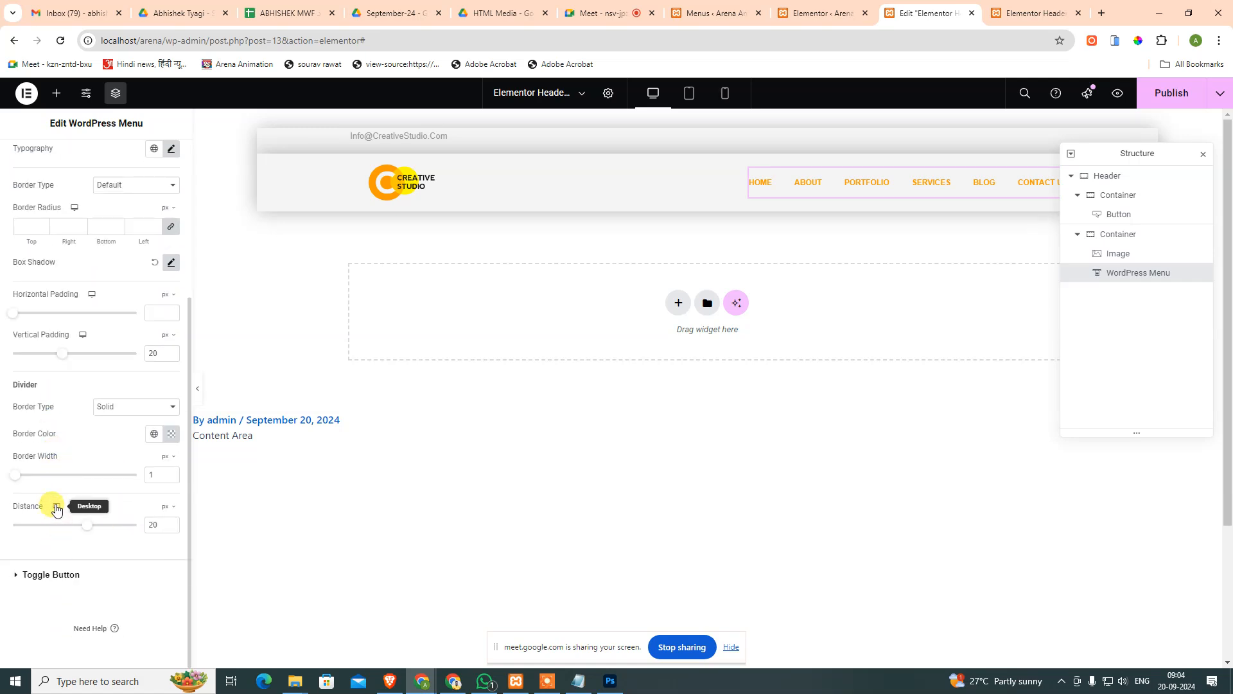
scroll(52, 507, "up", 4)
left_click(58, 235)
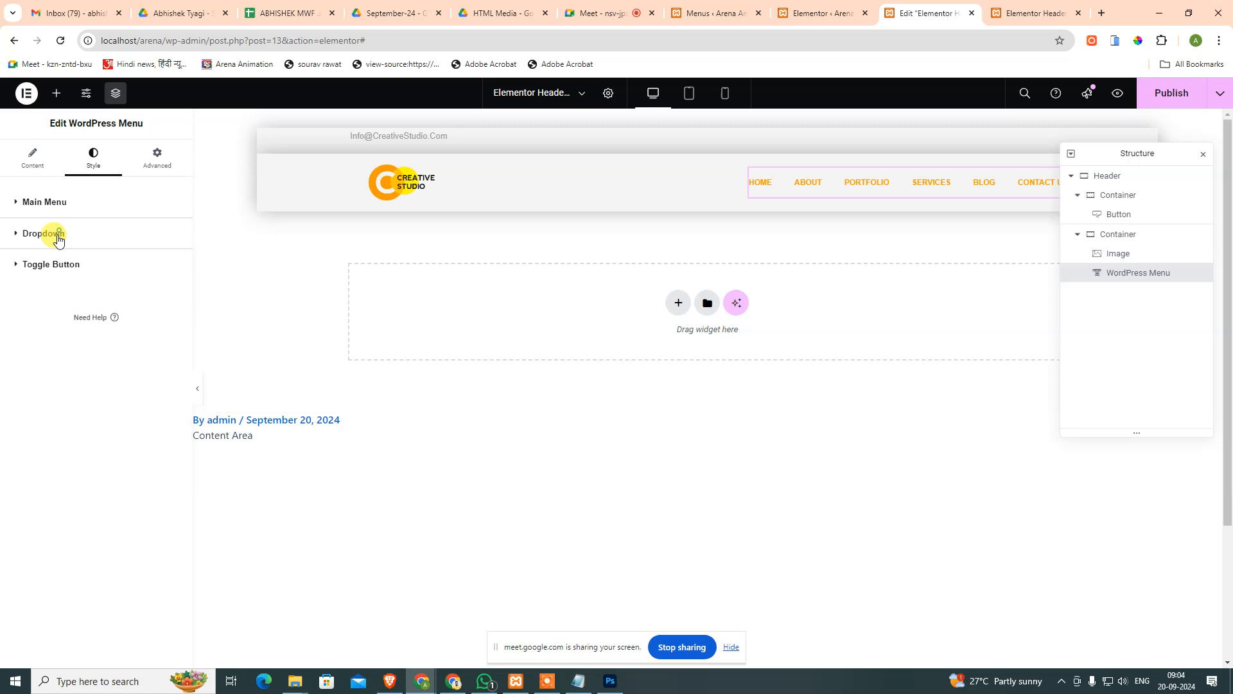
Set the menu toggle button's normal color to black and publish the header template.
left_click(50, 265)
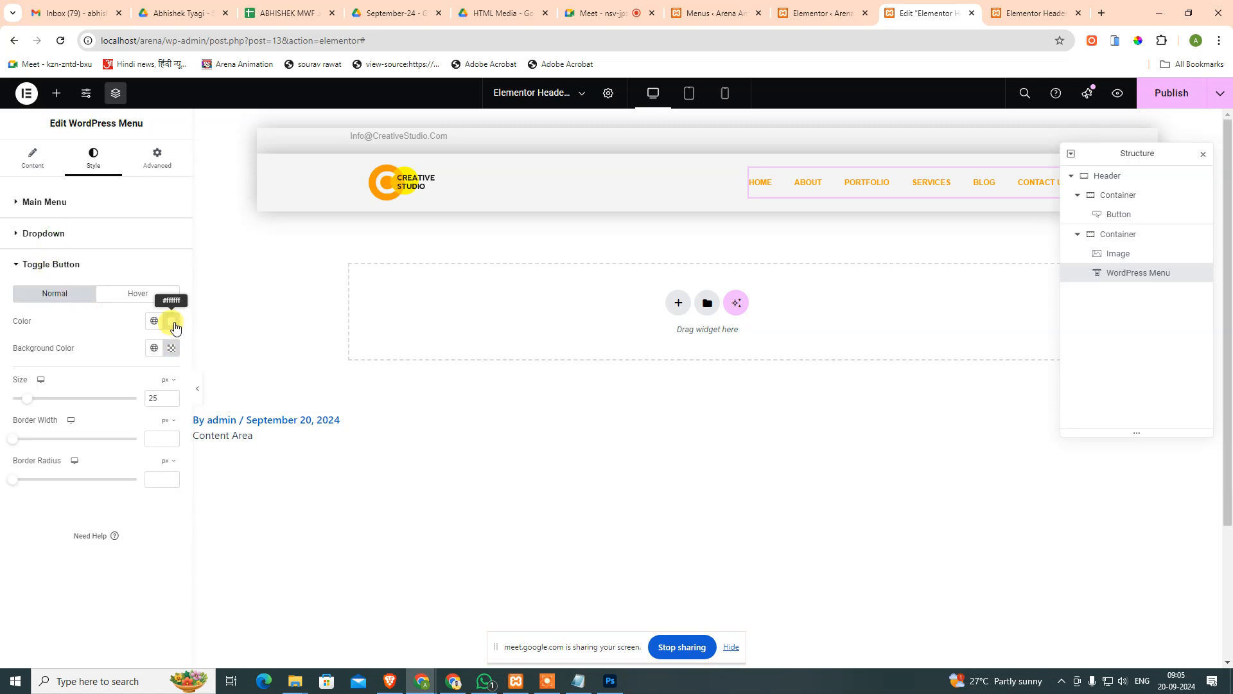
left_click(172, 321)
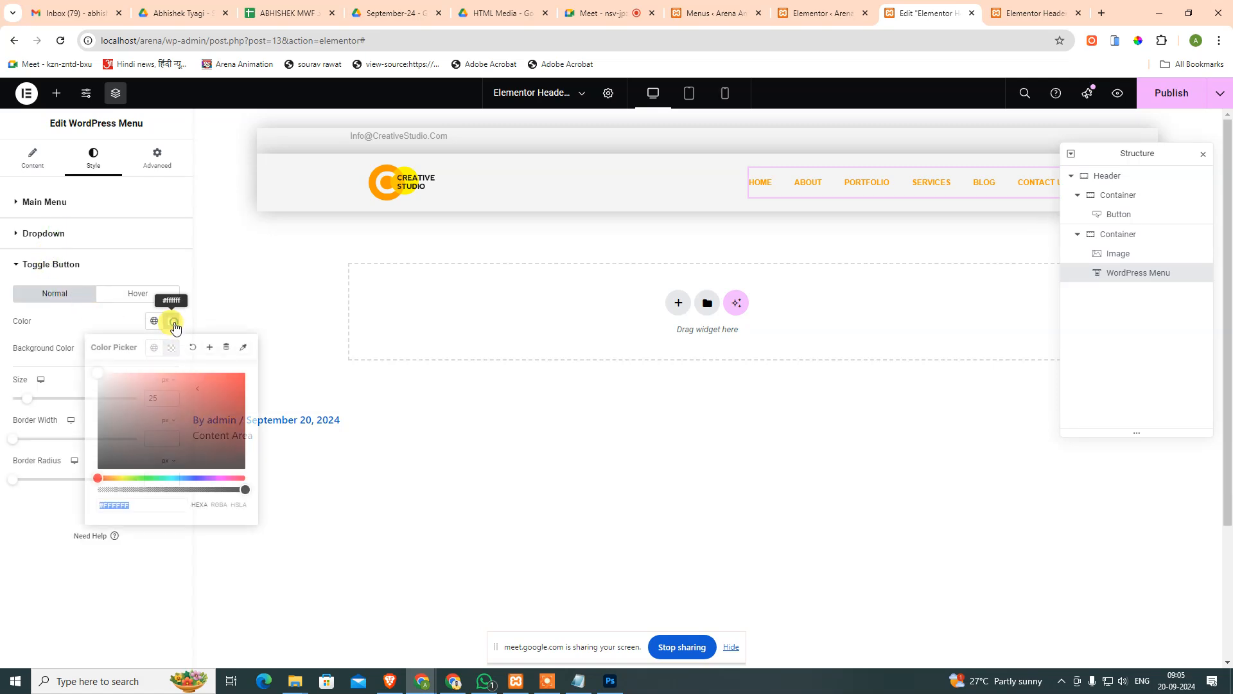
left_click(144, 437)
left_click(49, 541)
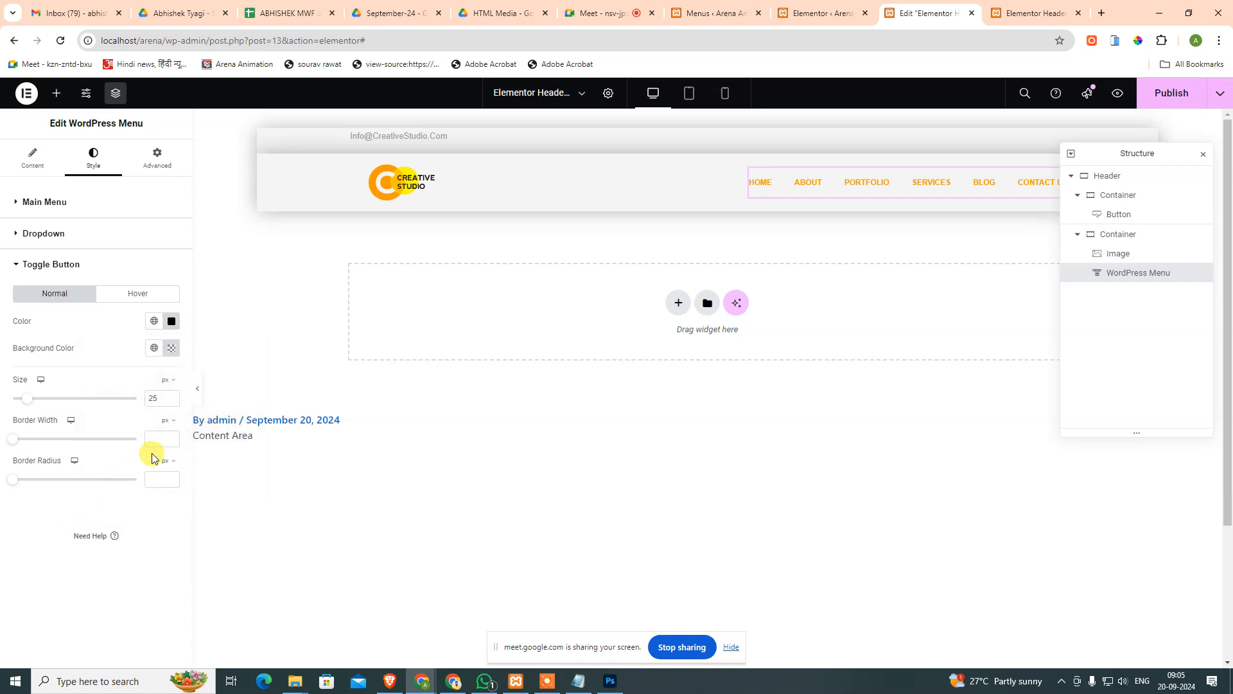
left_click(139, 295)
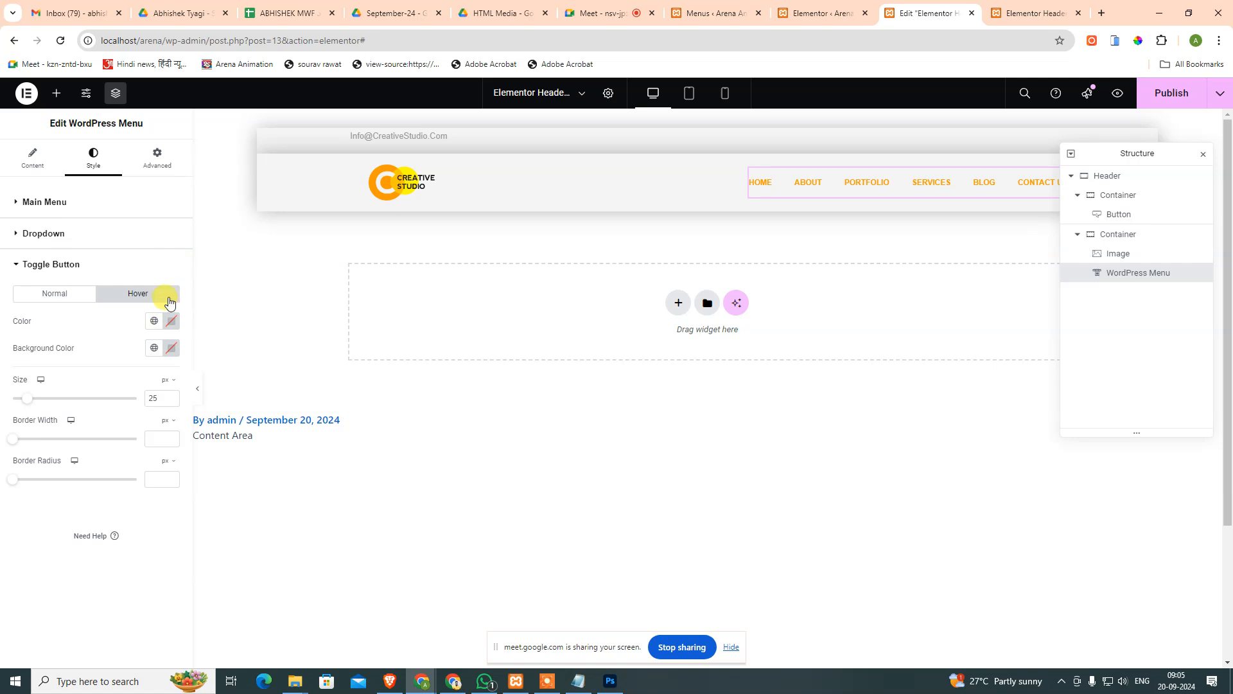
left_click(168, 267)
left_click(168, 267)
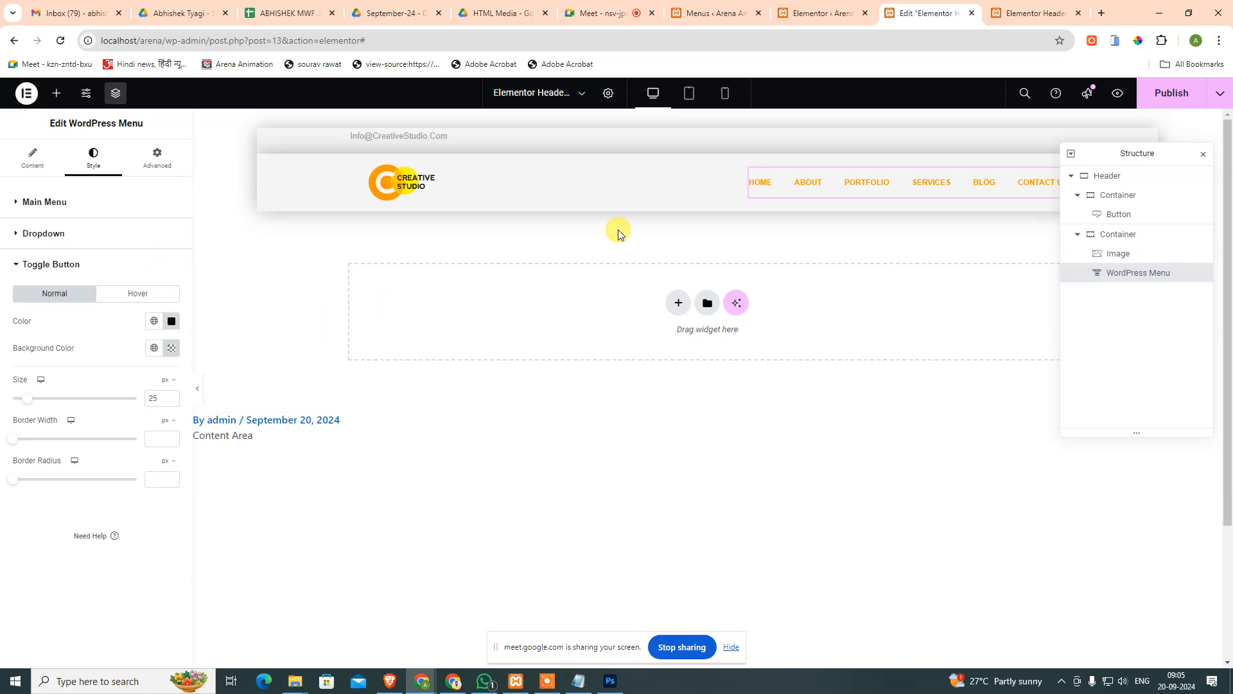
left_click(1156, 105)
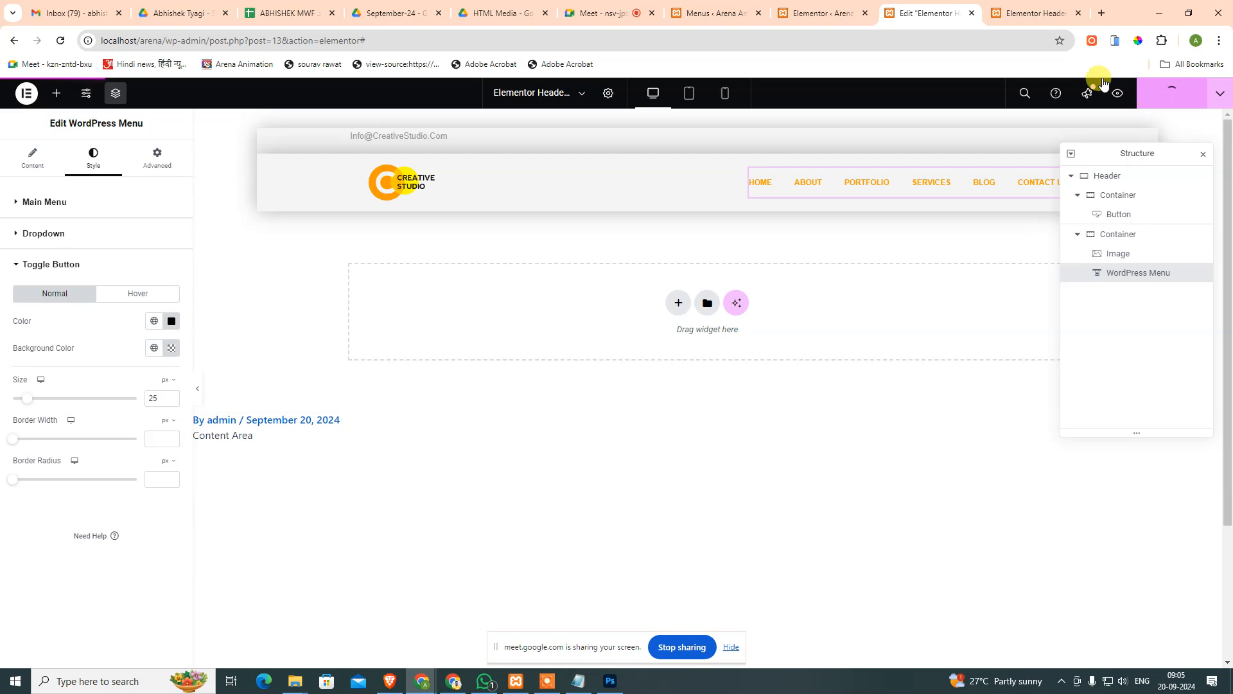
Reload the published header in the phone simulator and examine the toggle icon while repeatedly expanding and collapsing the menu.
left_click(1053, 11)
left_click(618, 281)
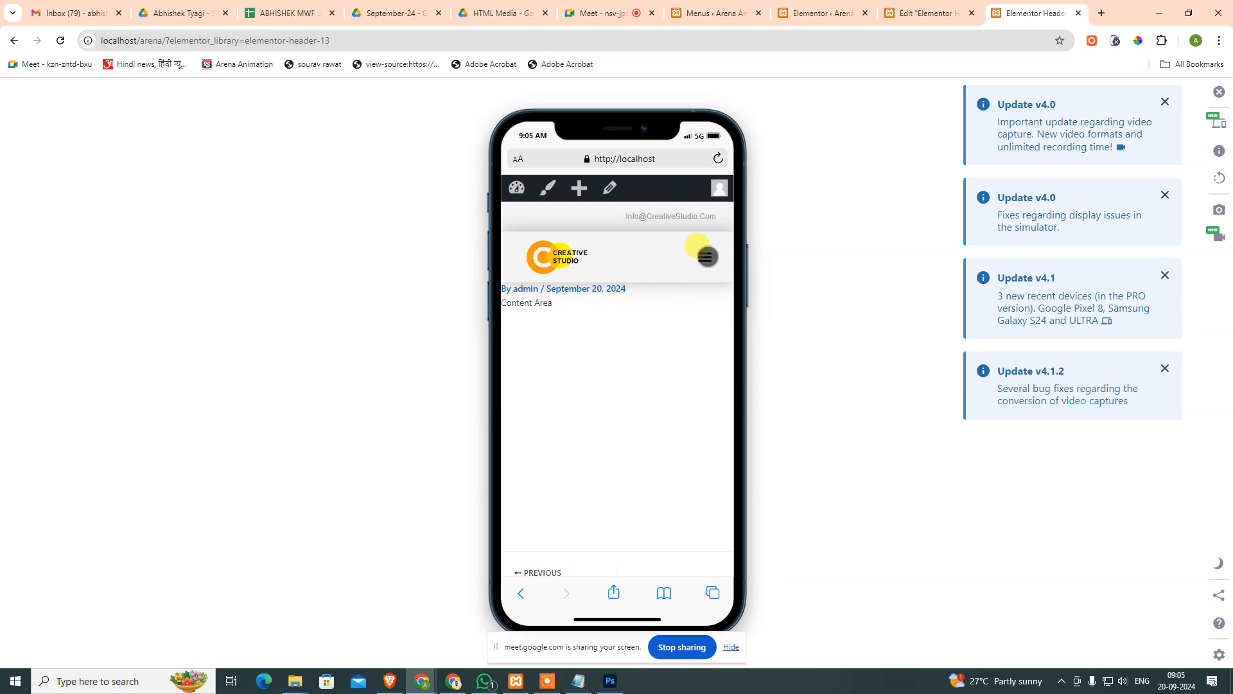
left_click(705, 256)
left_click(704, 256)
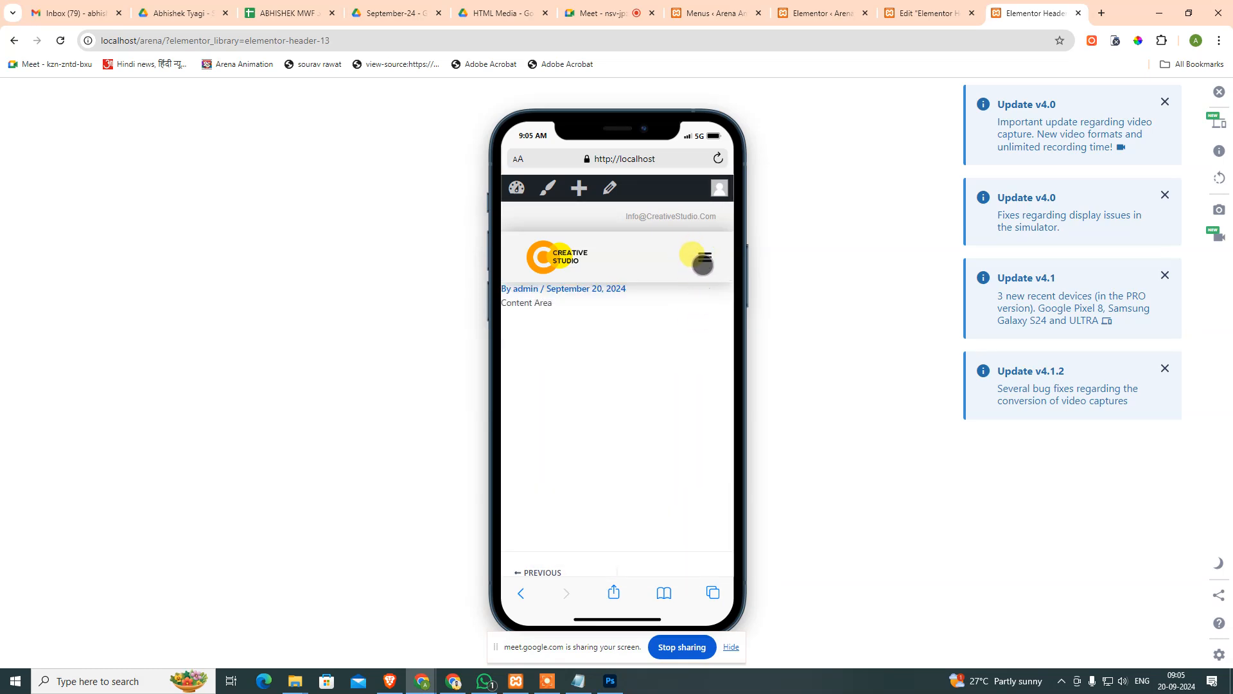
left_click(705, 258)
left_click(705, 257)
left_click(705, 257)
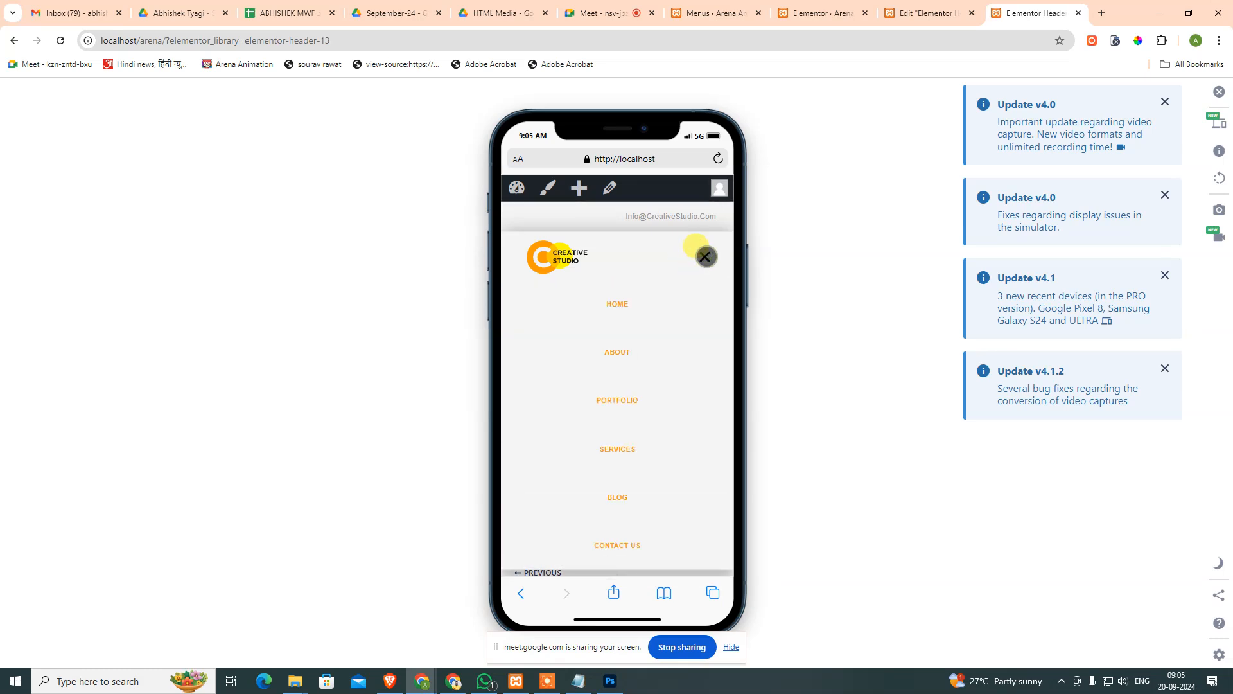
left_click(704, 256)
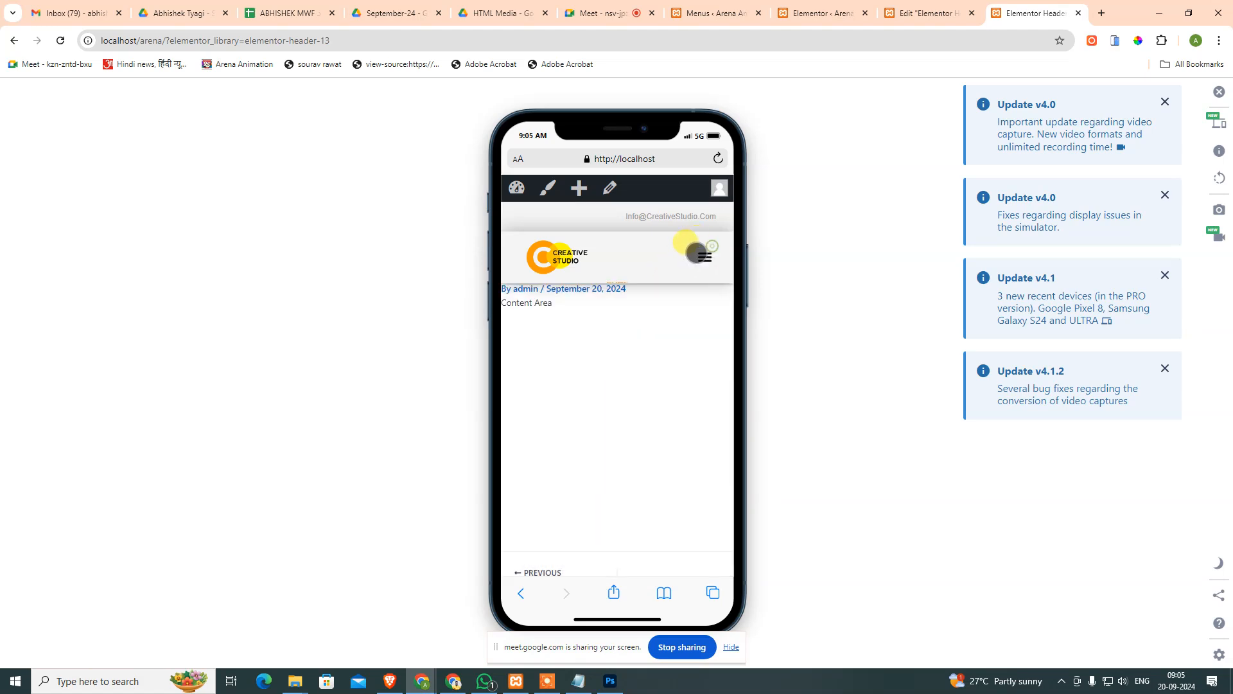
left_click(705, 257)
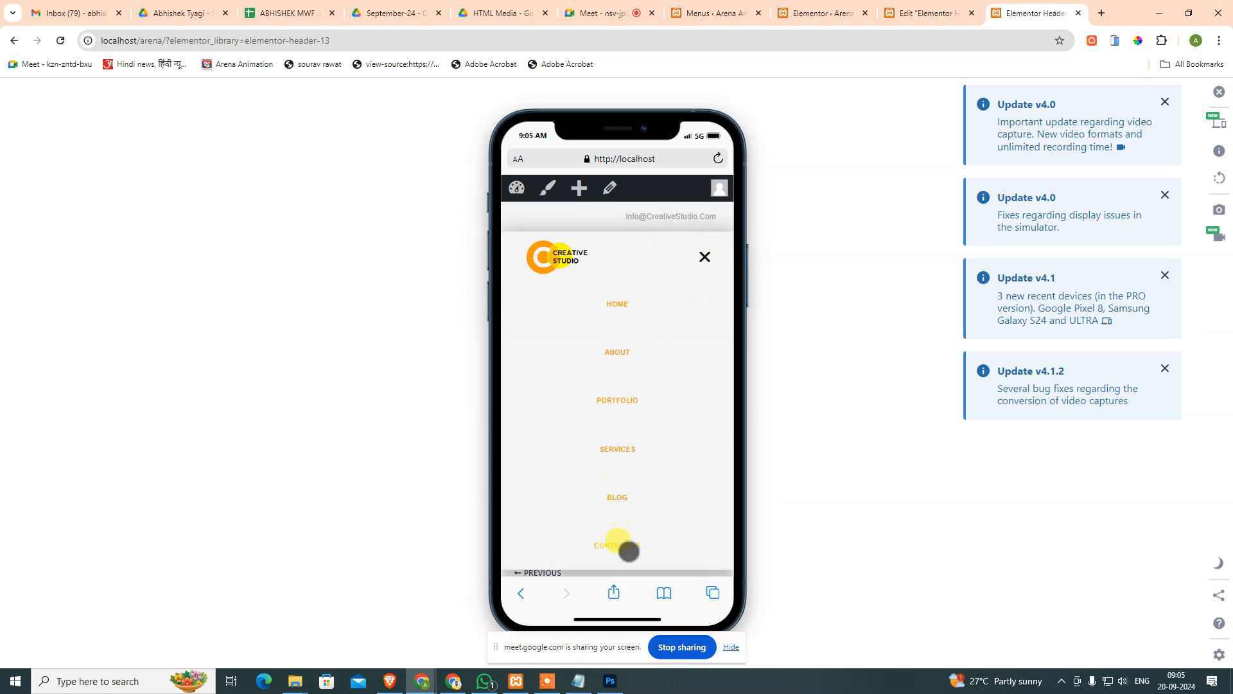
left_click(704, 257)
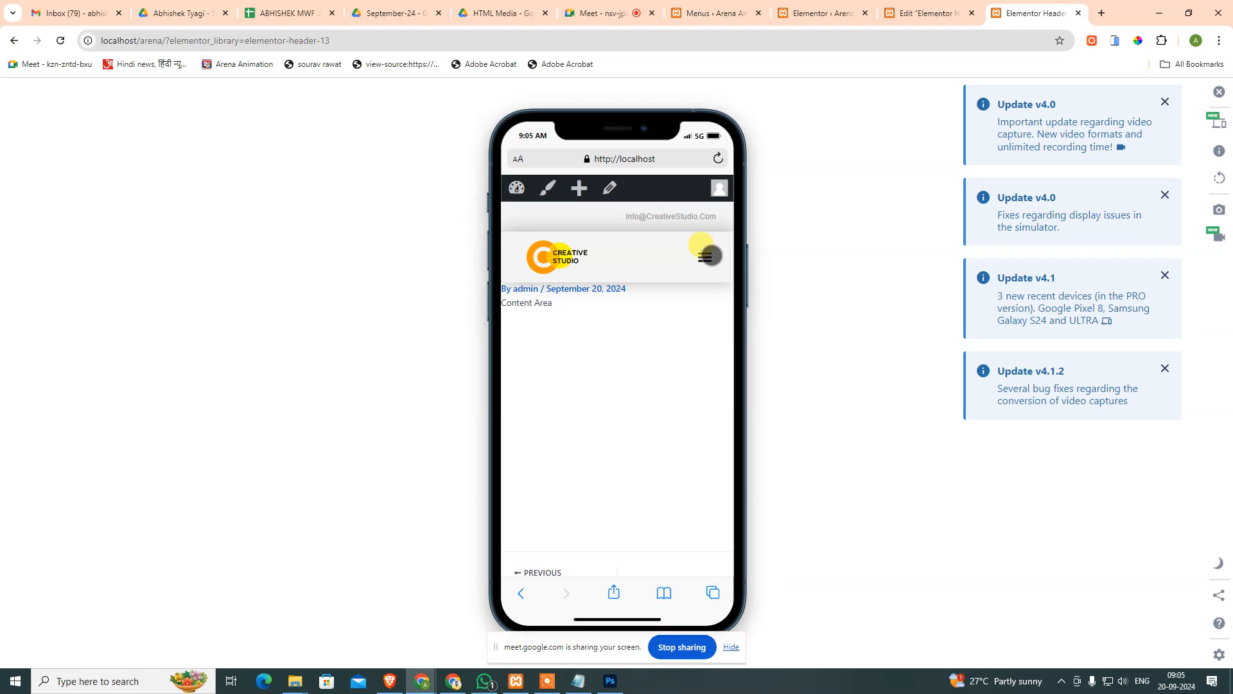
left_click(704, 256)
left_click(705, 257)
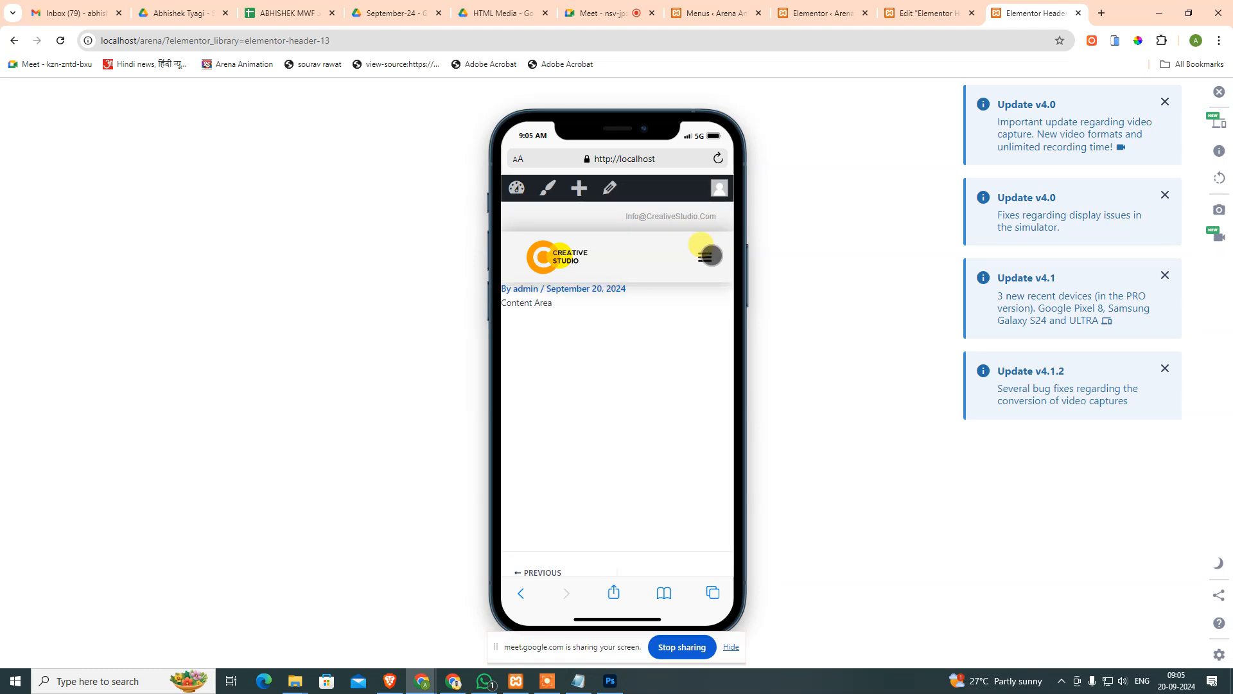
Return to the header template editor and examine the WordPress Menu widget's advanced settings.
left_click(912, 10)
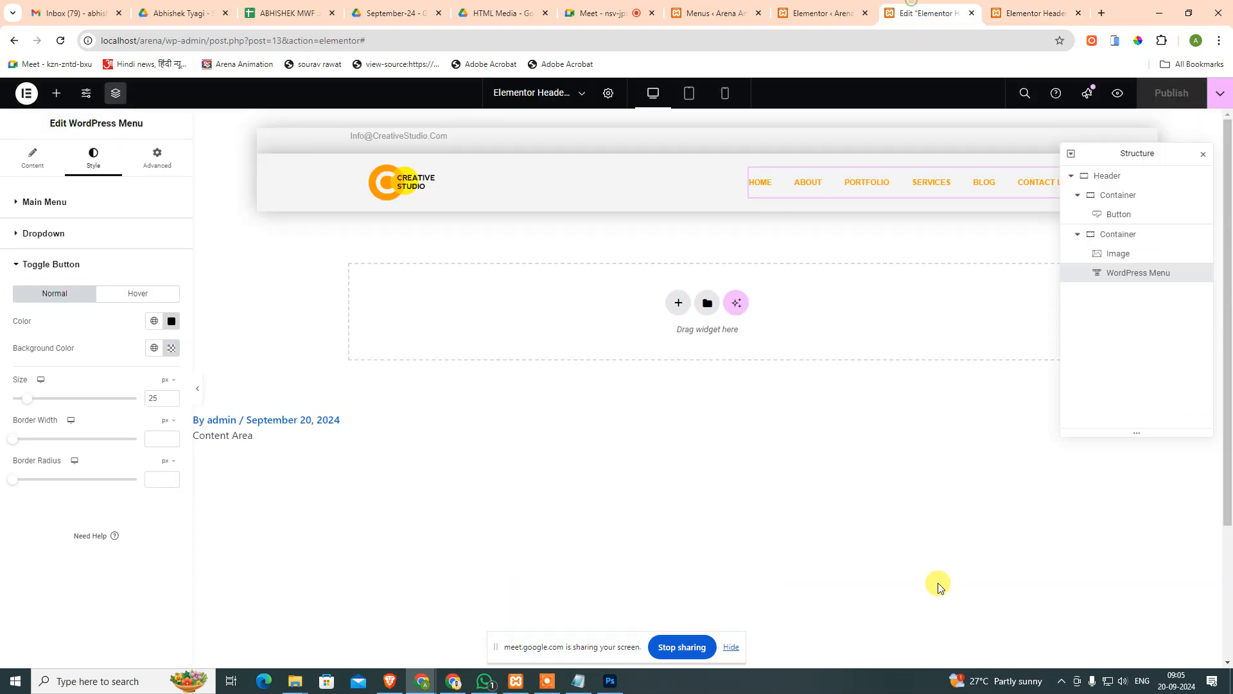
left_click(150, 162)
scroll(195, 555, "down", 3)
scroll(96, 555, "down", 5)
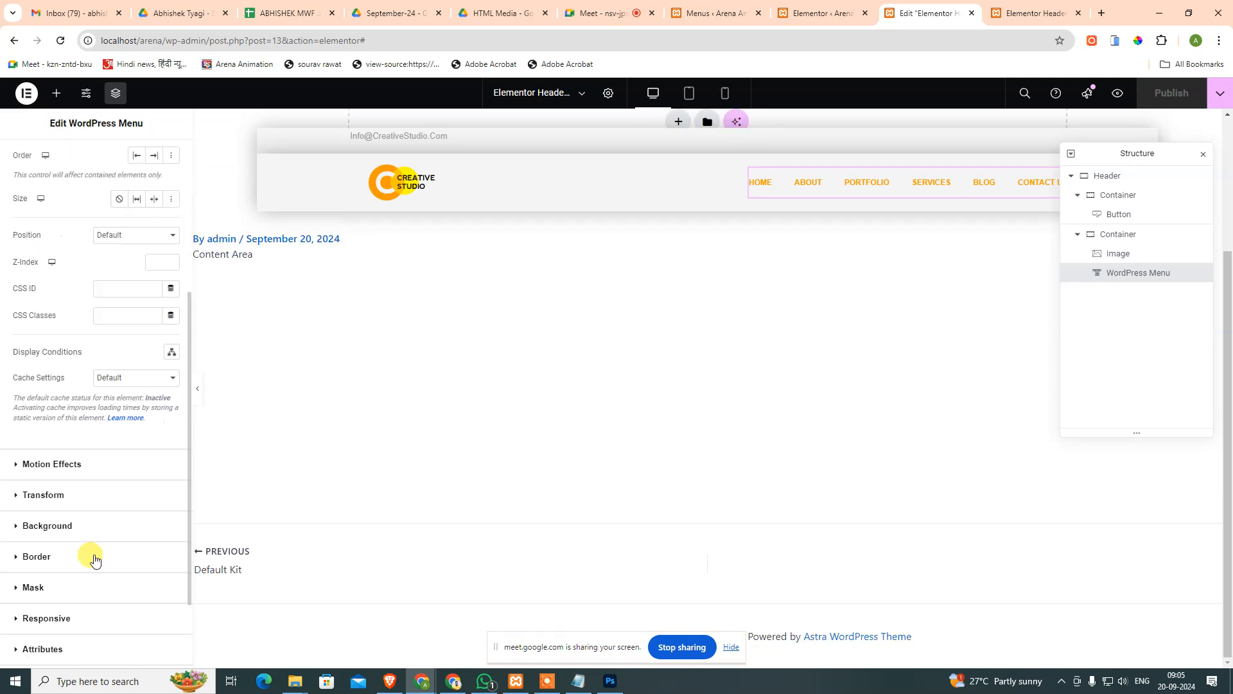
scroll(96, 501, "up", 5)
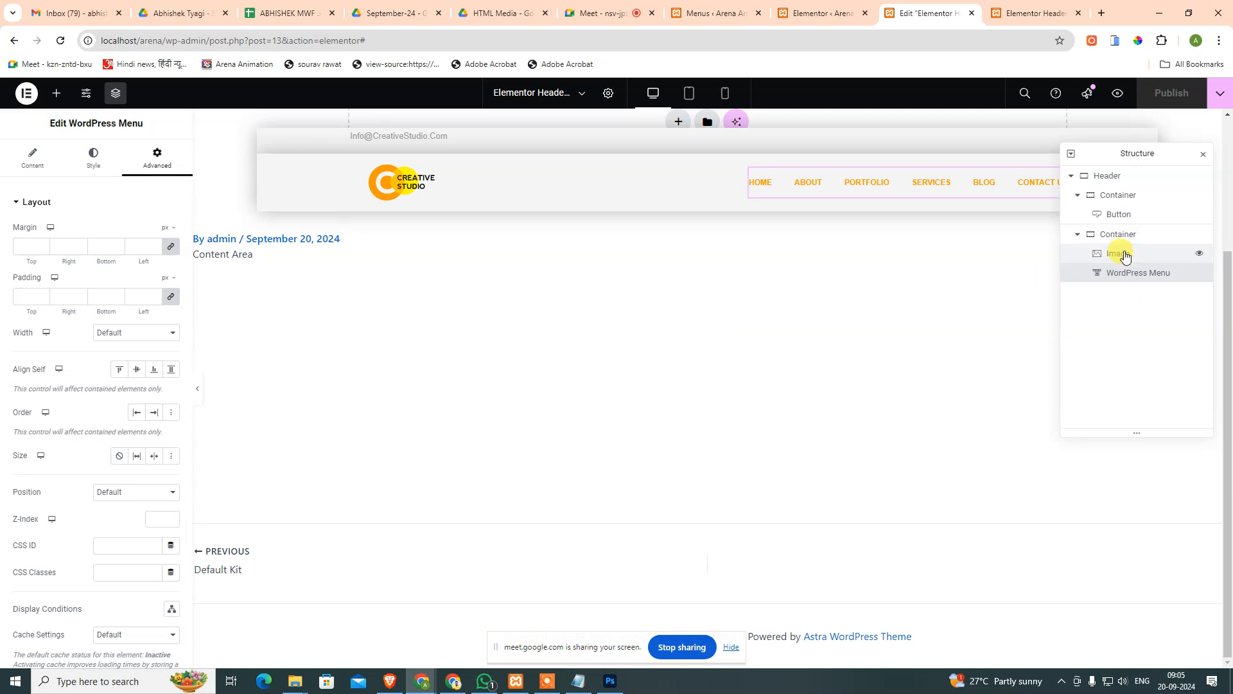
Examine the header's nested containers in the structure tree, the actions available for each container, and the upper container's button settings.
left_click(1079, 234)
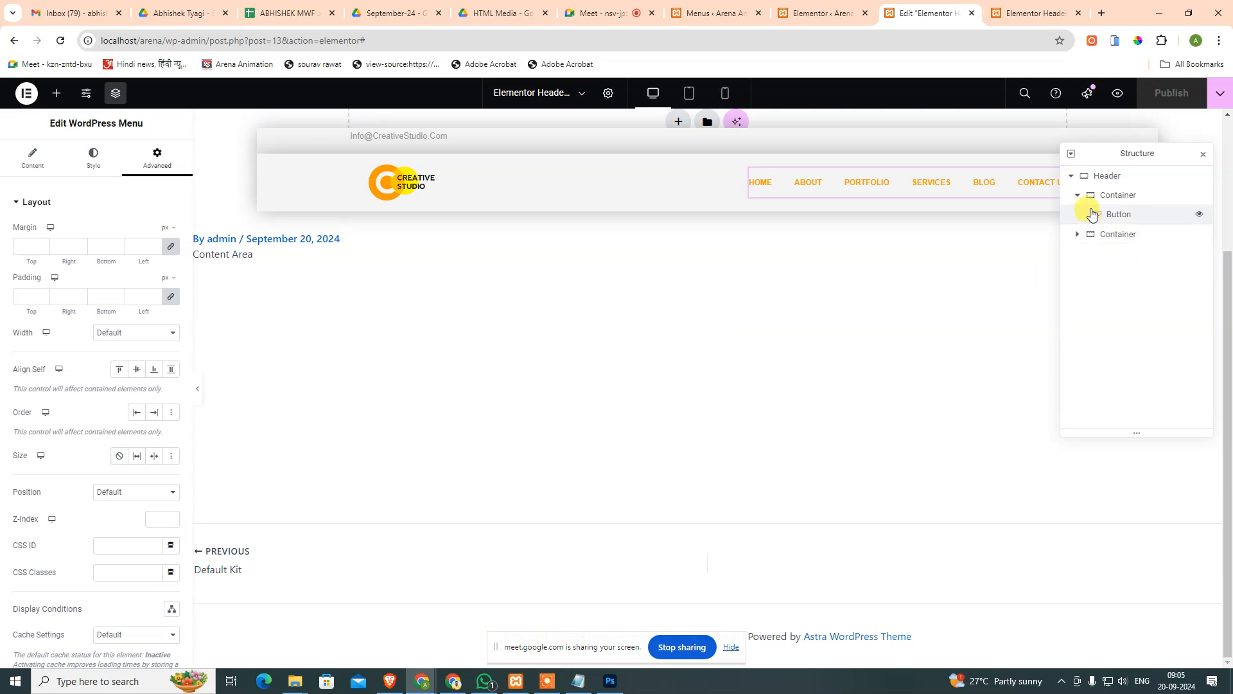
left_click(1072, 176)
left_click(1072, 177)
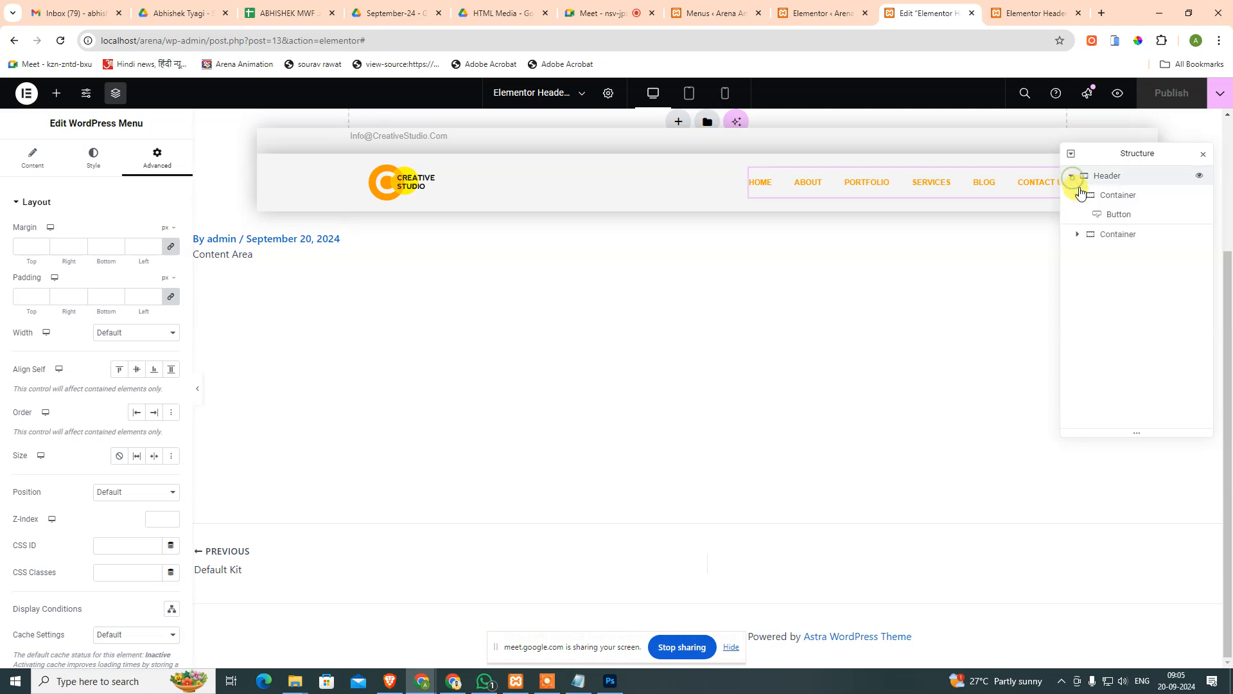
left_click(1078, 195)
left_click(1079, 196)
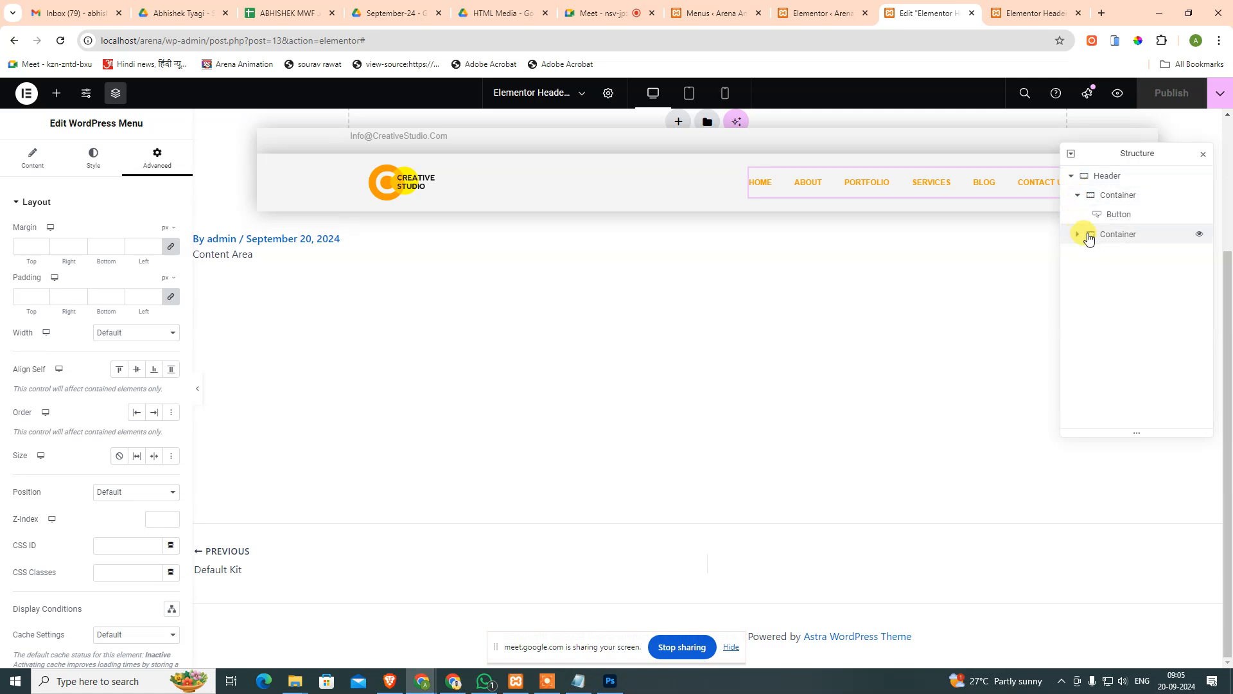
left_click(1089, 241)
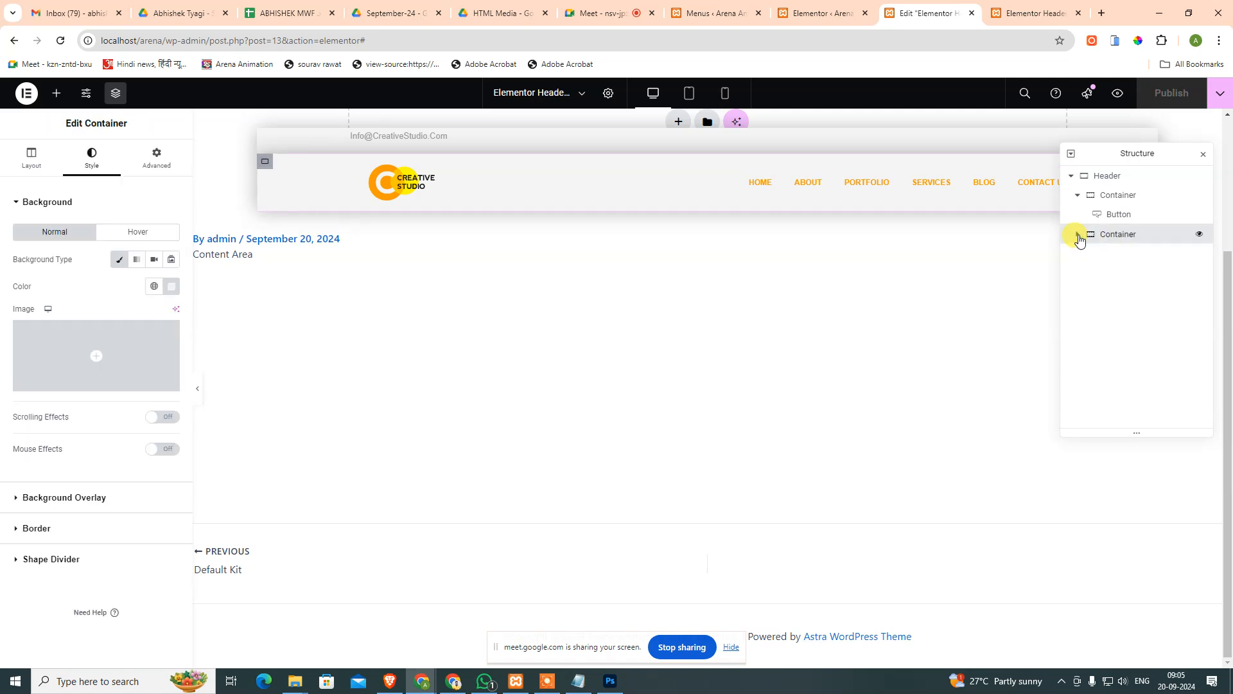
right_click(1147, 235)
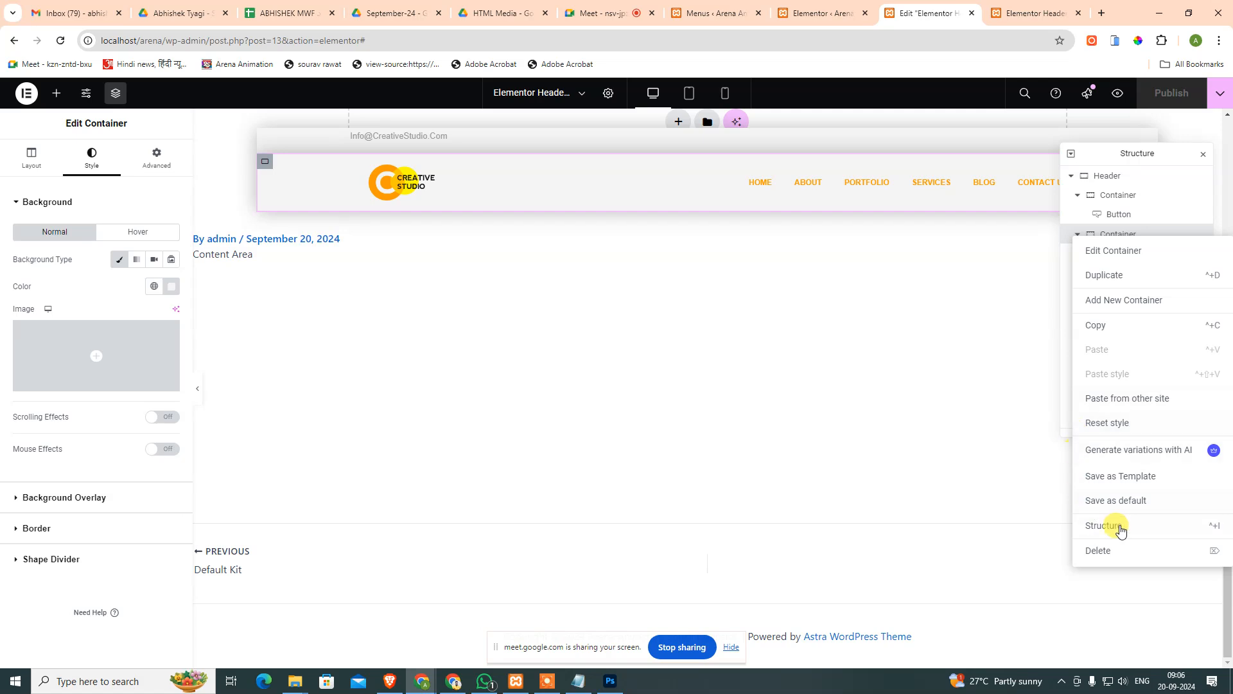
left_click(1156, 533)
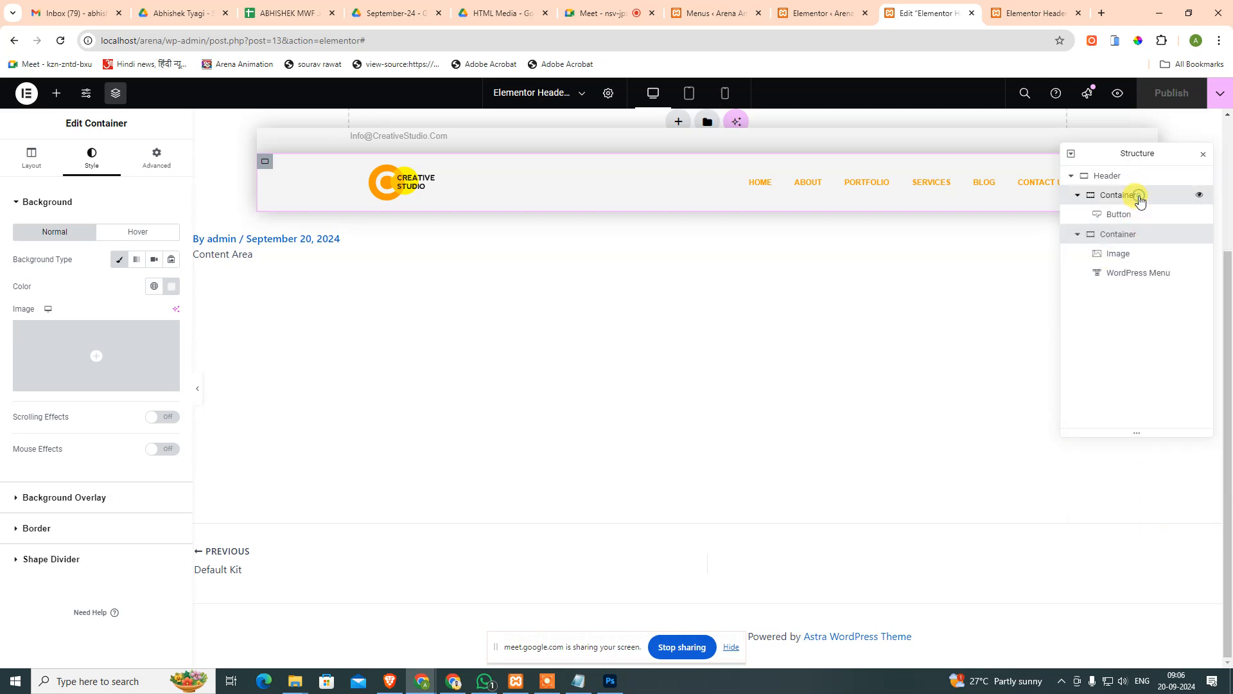
right_click(1140, 202)
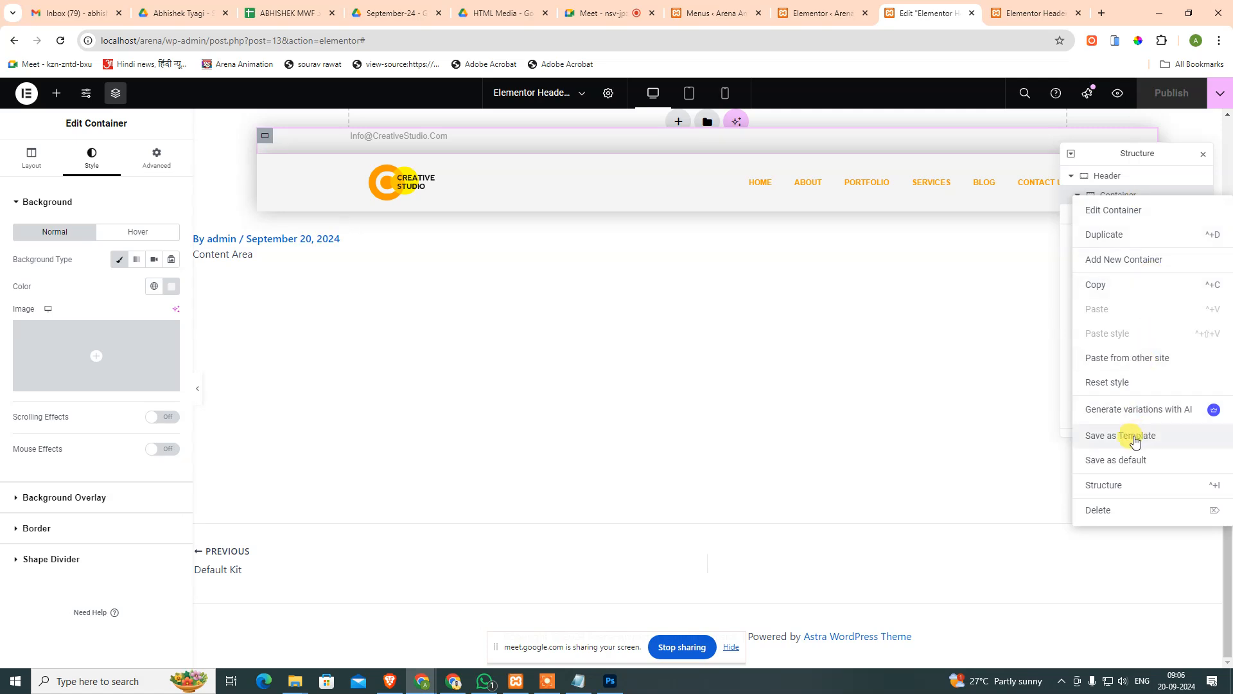
left_click(706, 338)
left_click(400, 137)
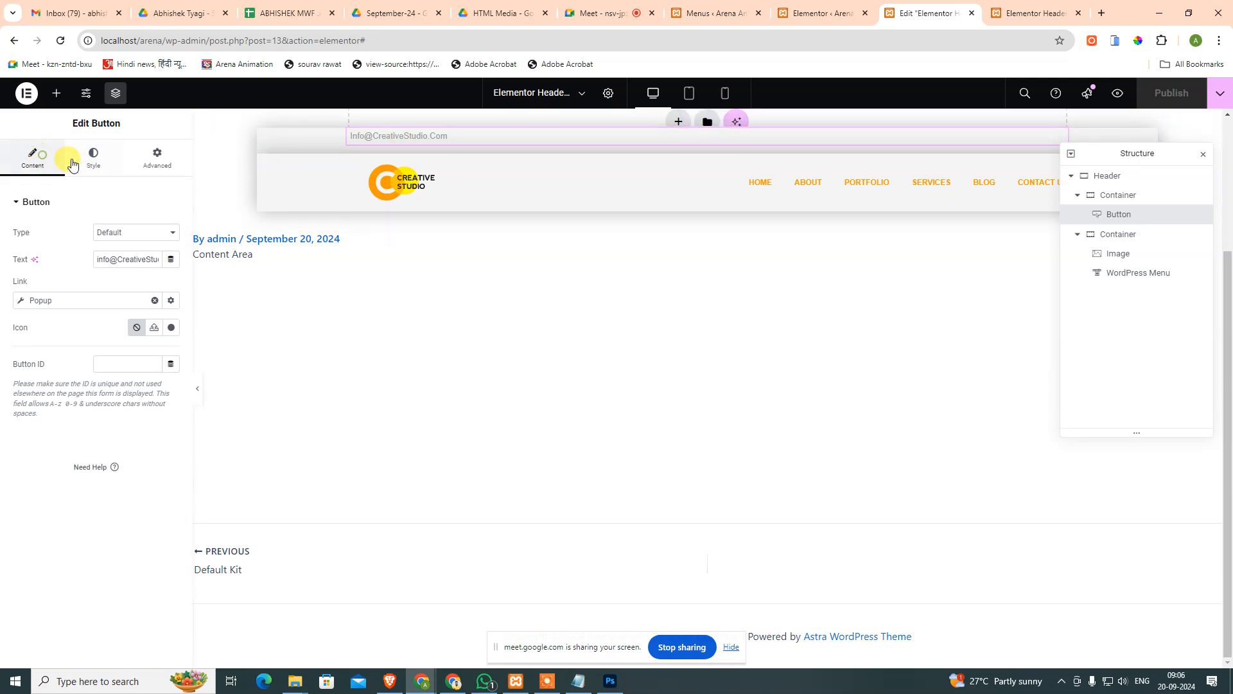
left_click(527, 289)
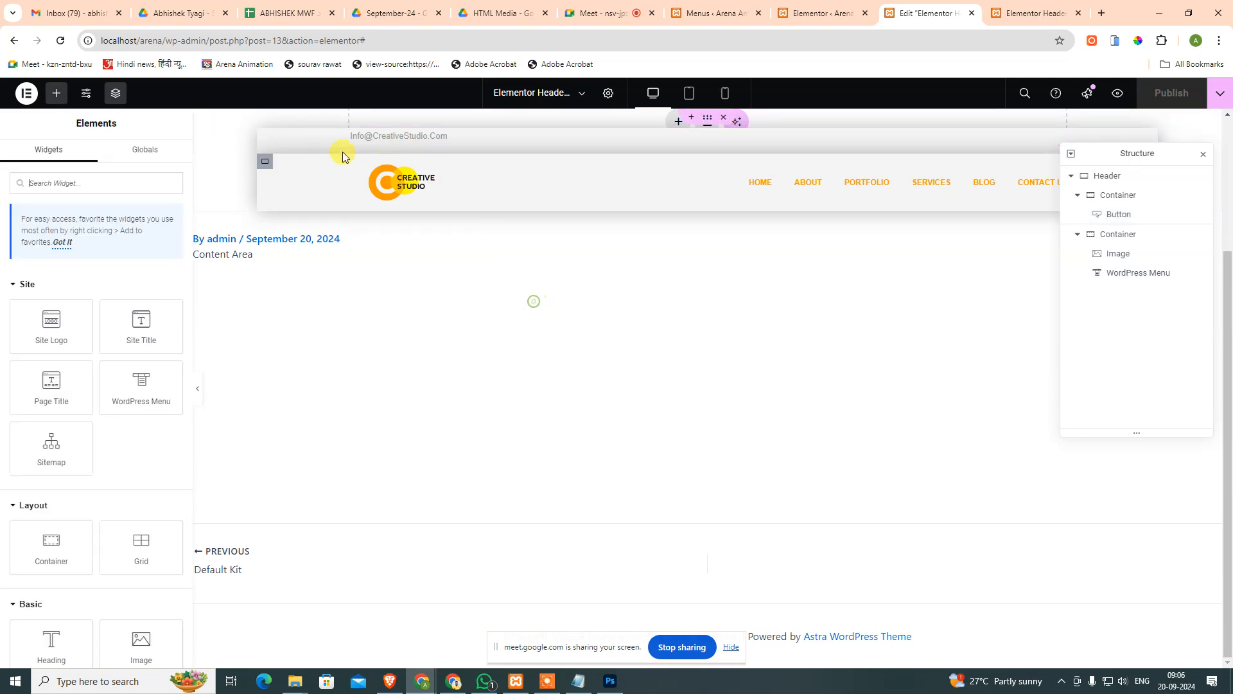
Try the Row - horizontal direction on the outer Header container and restore the Column - vertical direction.
left_click(1128, 174)
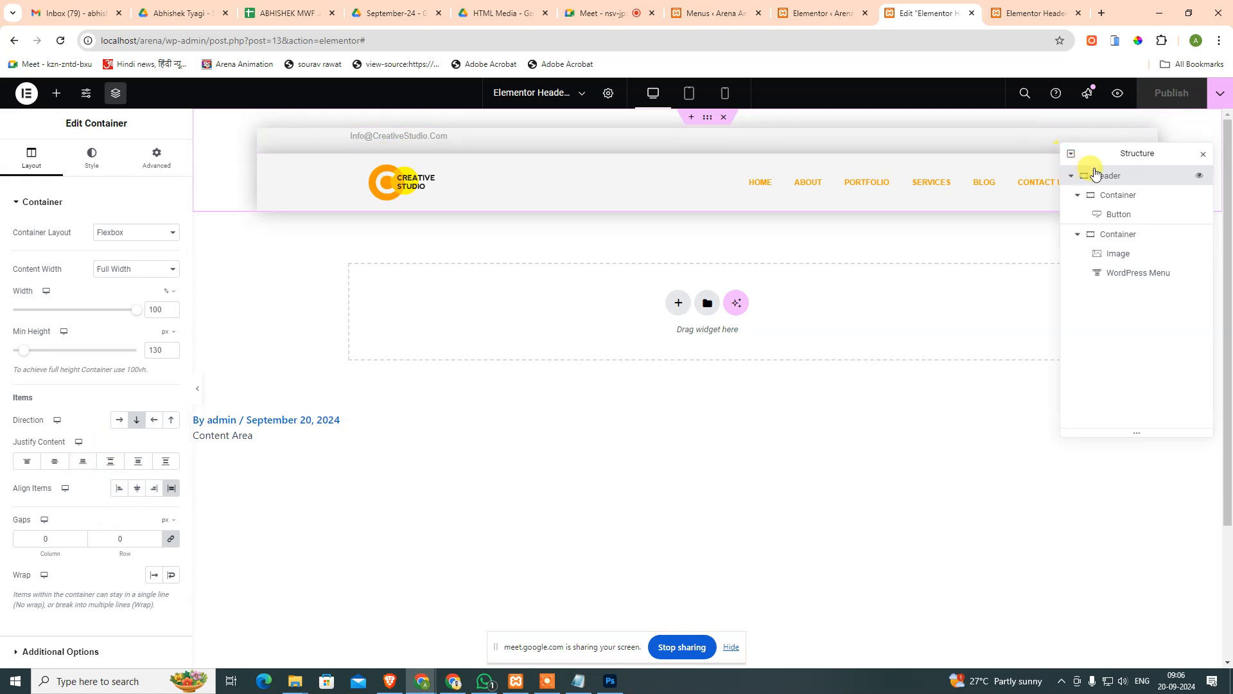
left_click(120, 420)
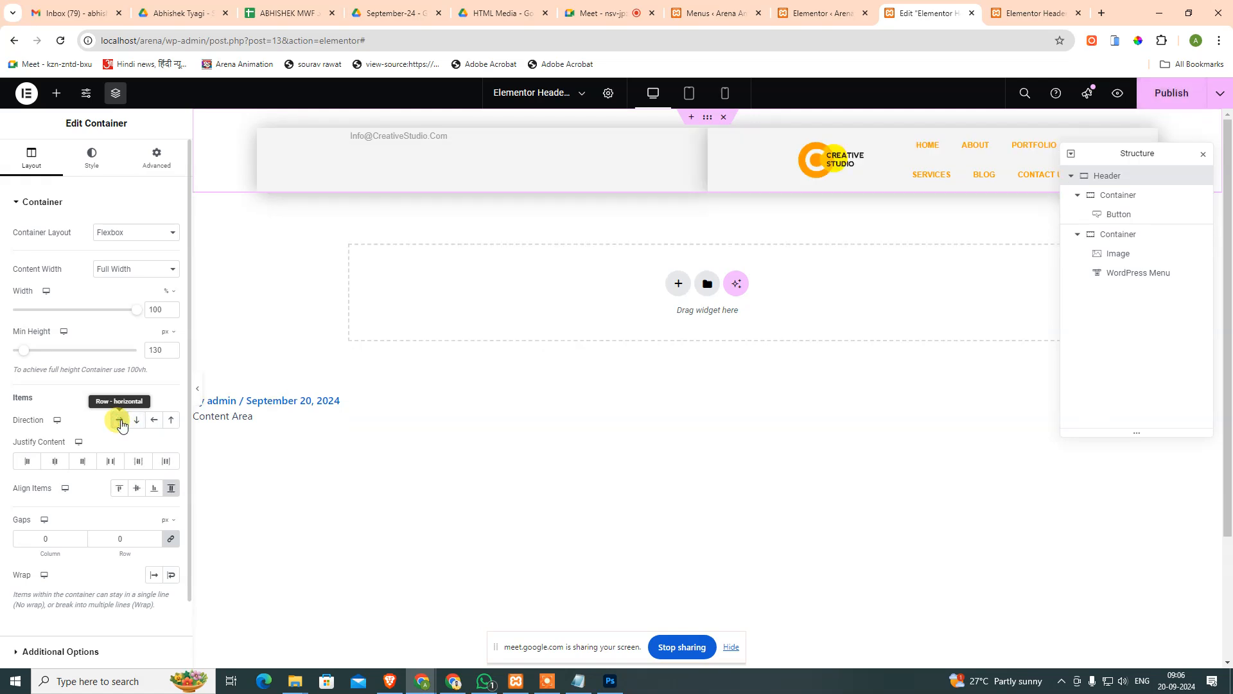
left_click(121, 422)
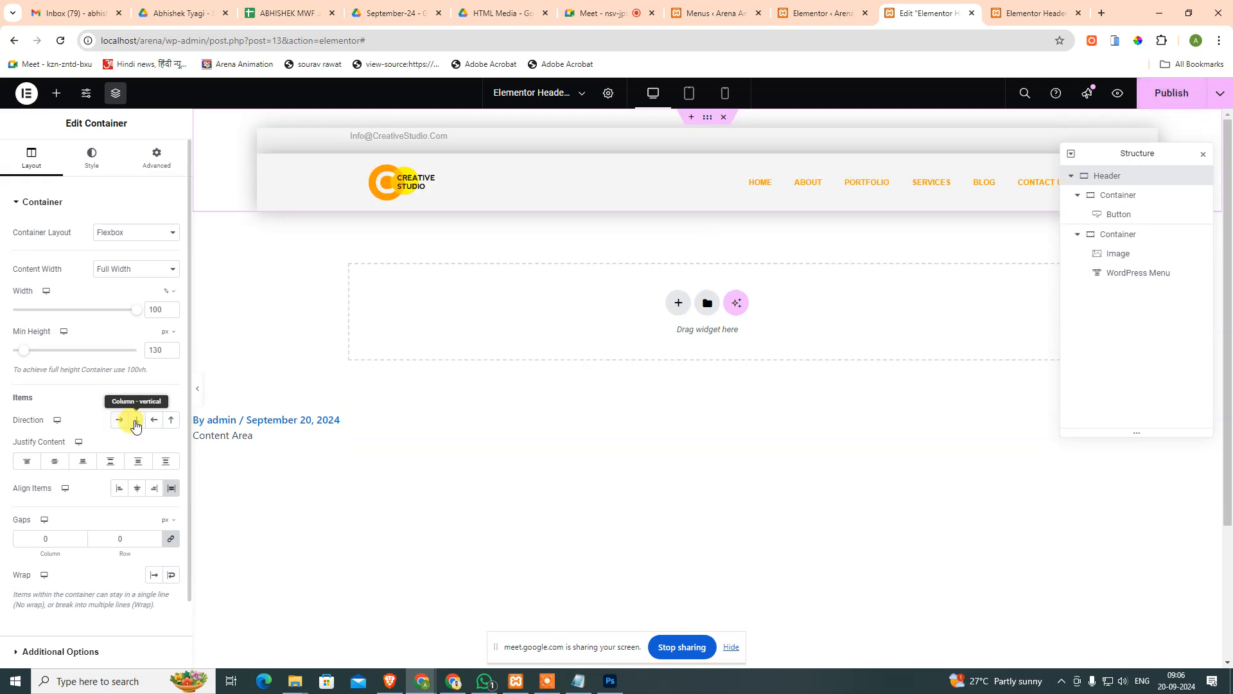
left_click(125, 427)
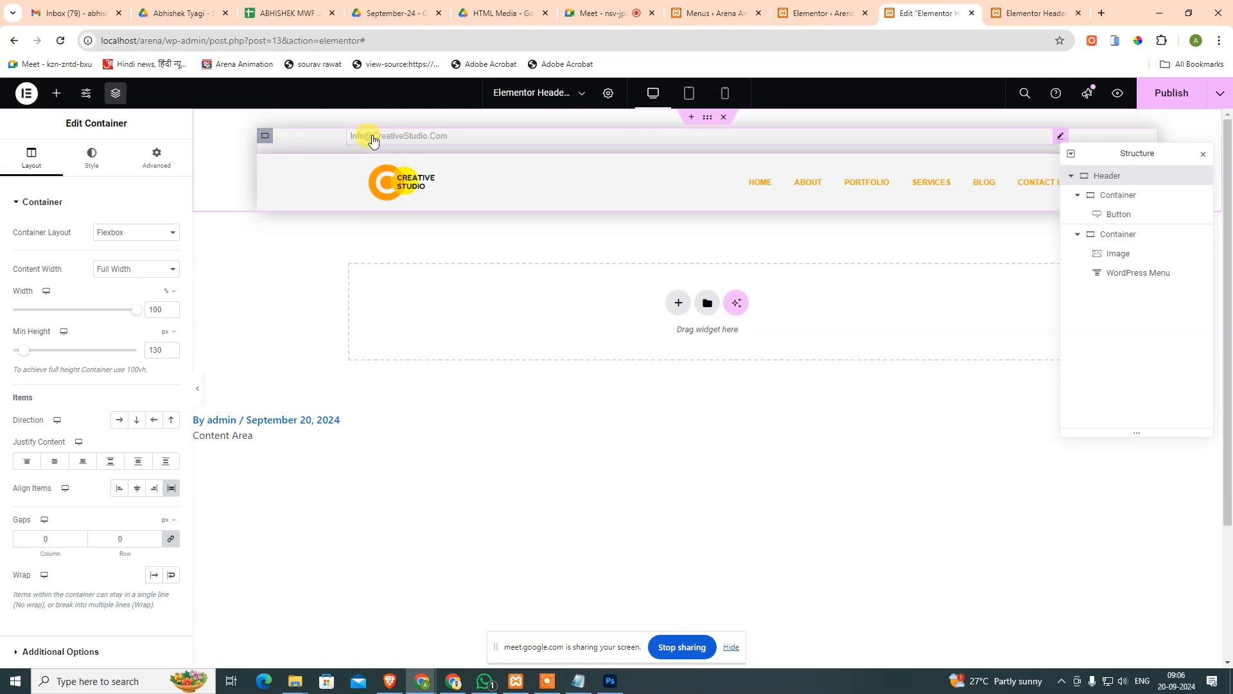
Set the position of the email button in the upper container to right and look at the header in the phone preview.
left_click(265, 136)
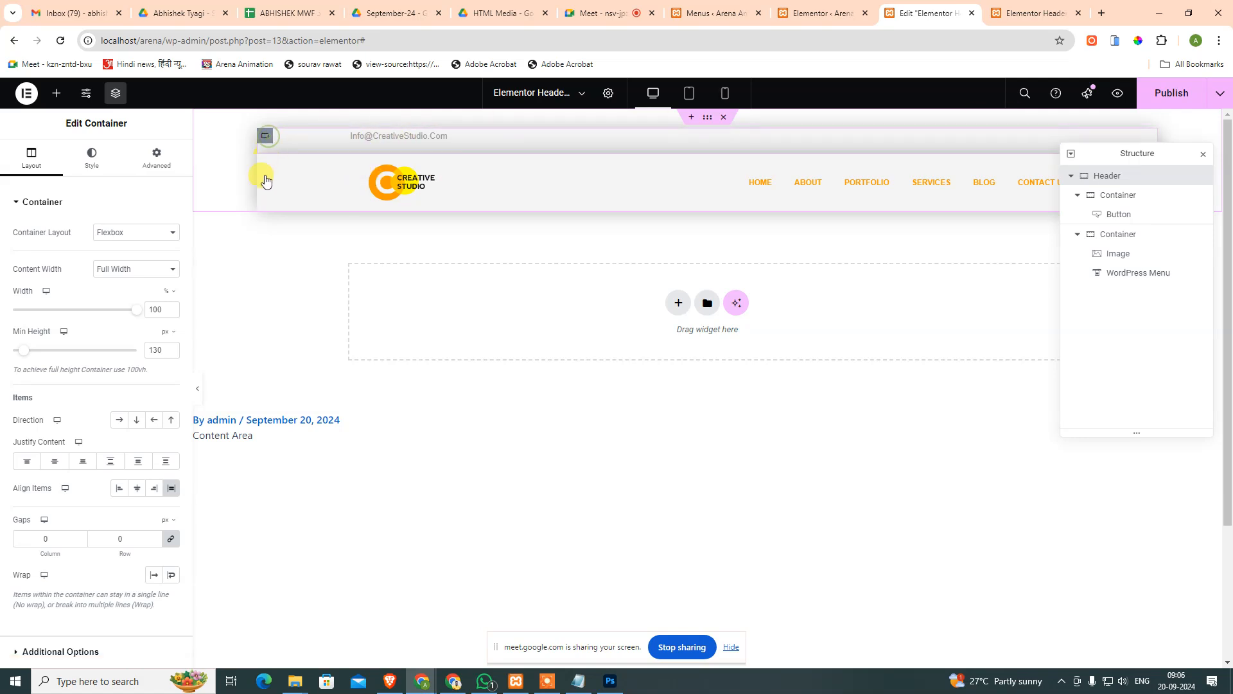
left_click(11, 149)
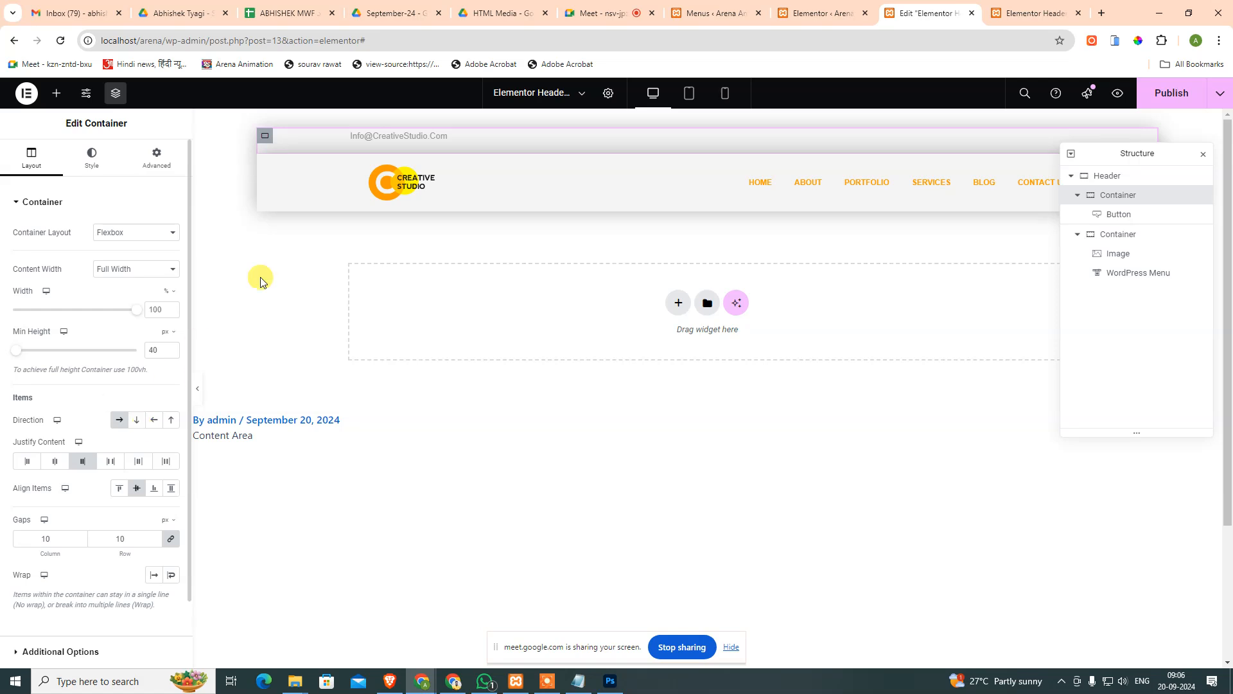
left_click(366, 143)
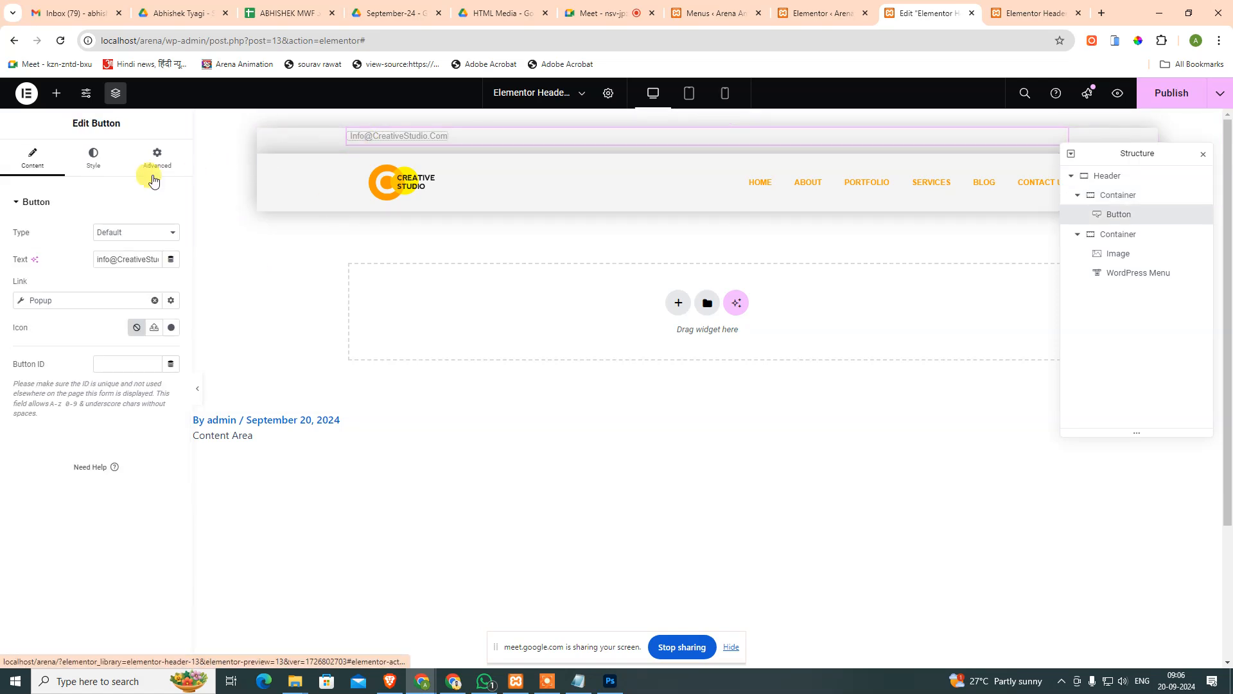
left_click(94, 168)
left_click(157, 233)
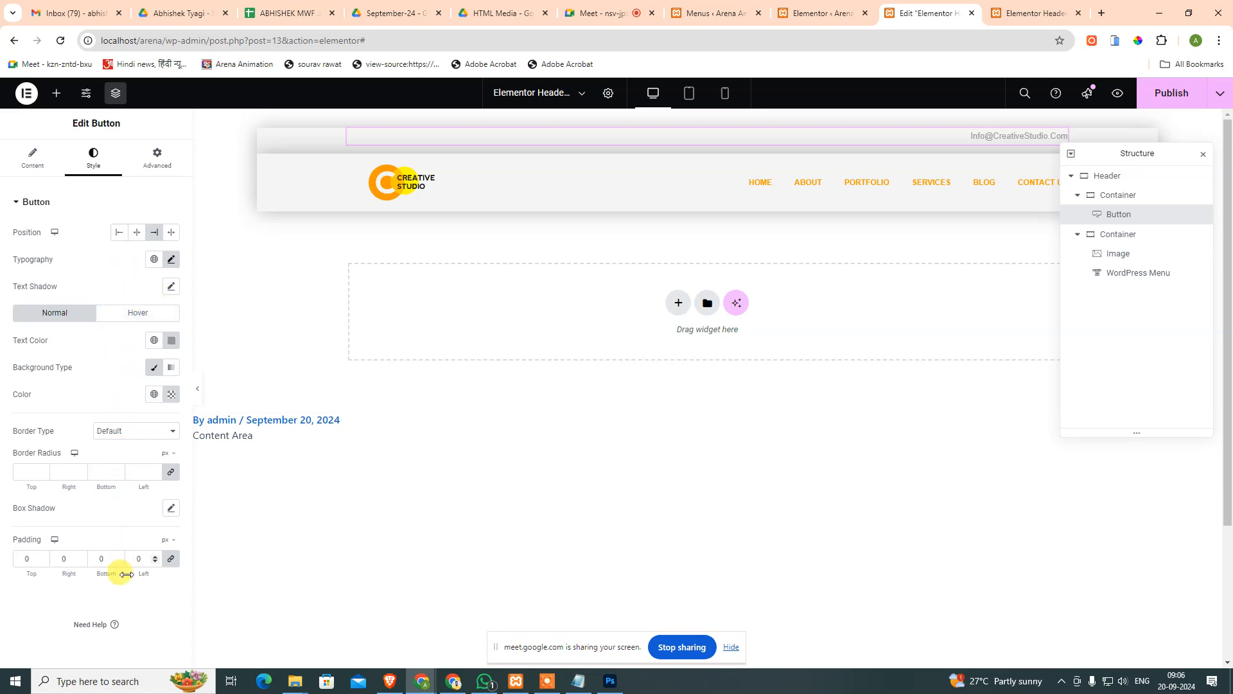
left_click(822, 491)
left_click(1040, 8)
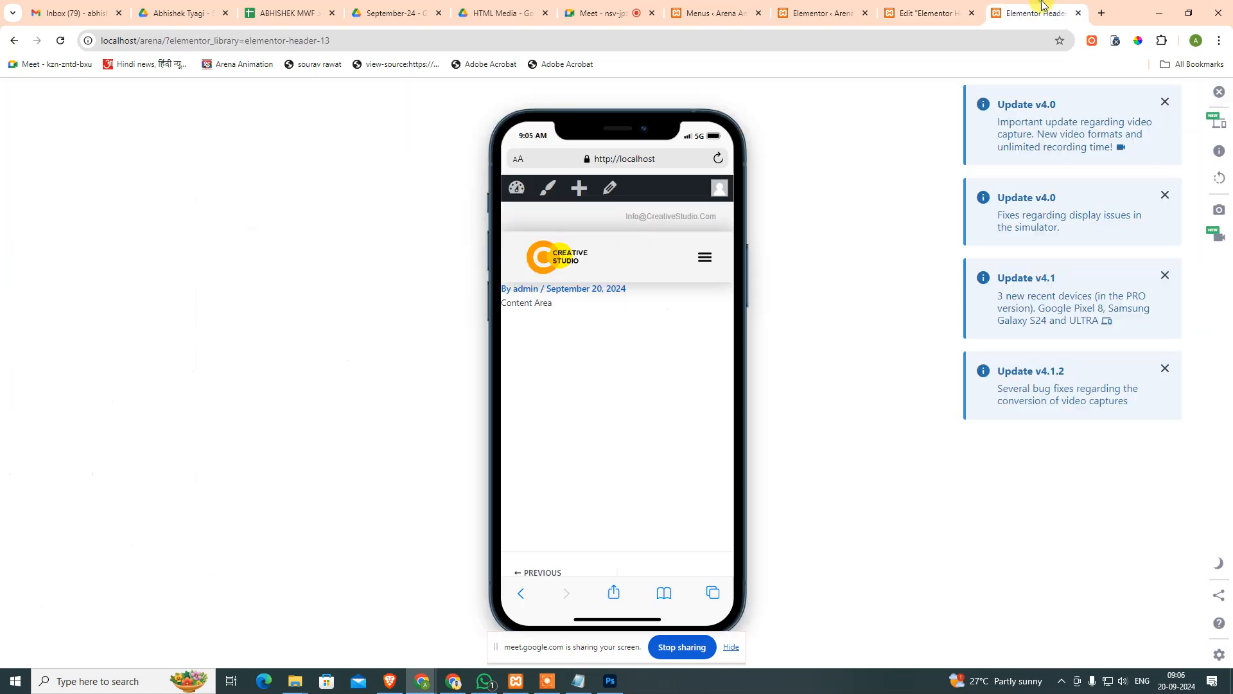
left_click(933, 12)
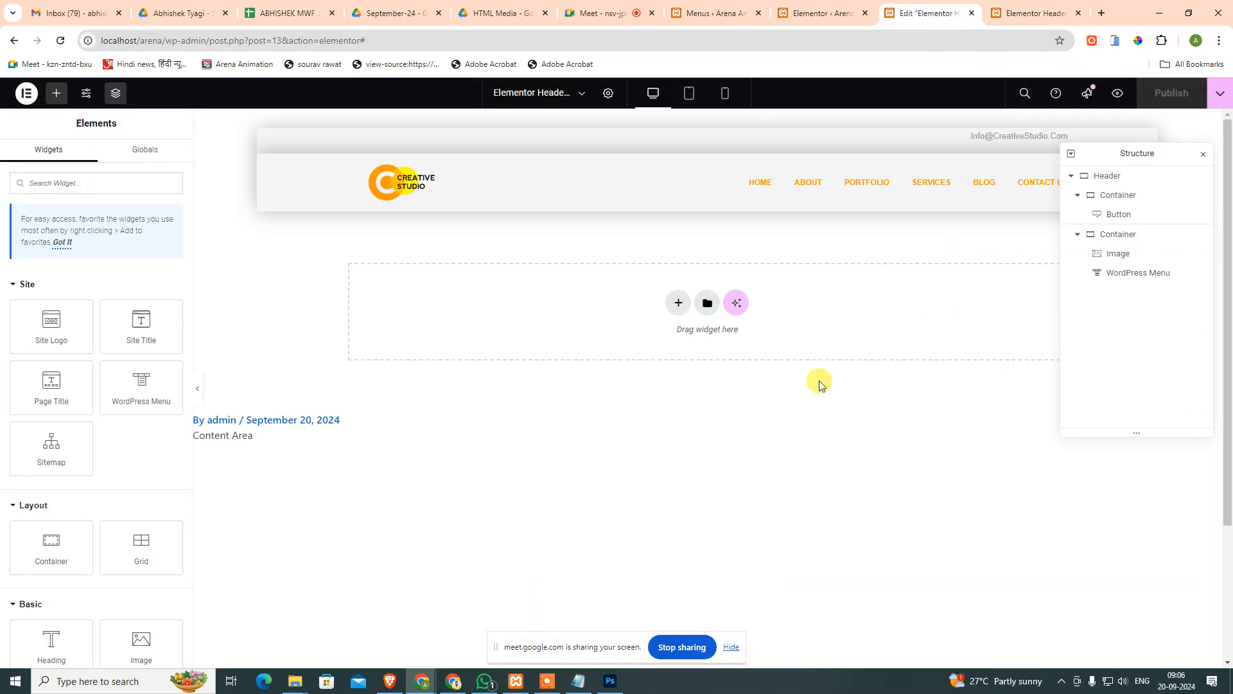
Examine the logo image's resolution choices and its content, style and advanced settings.
left_click(447, 172)
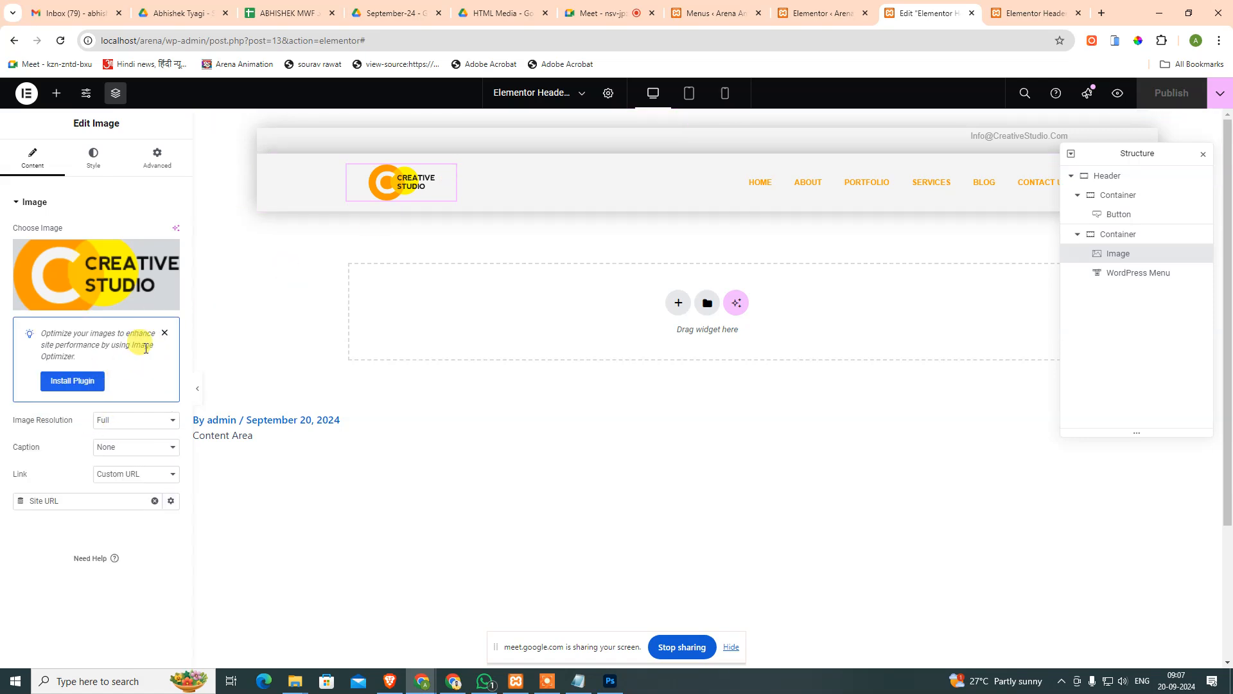
left_click(169, 421)
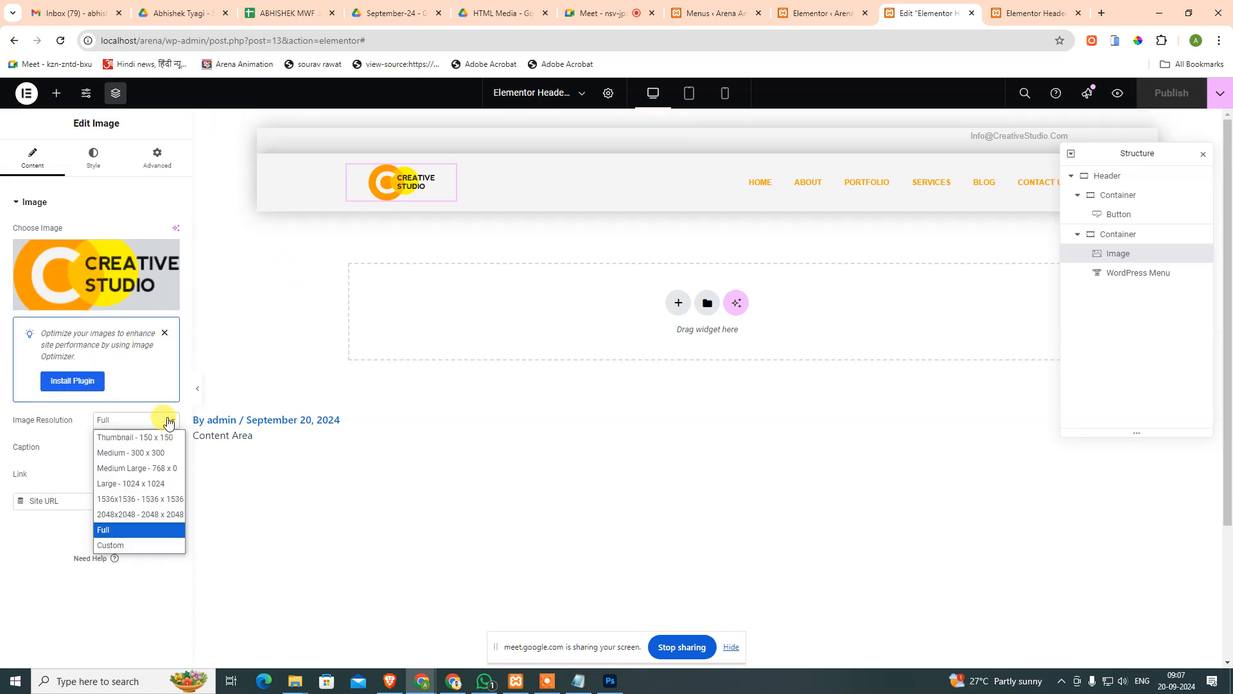
left_click(168, 421)
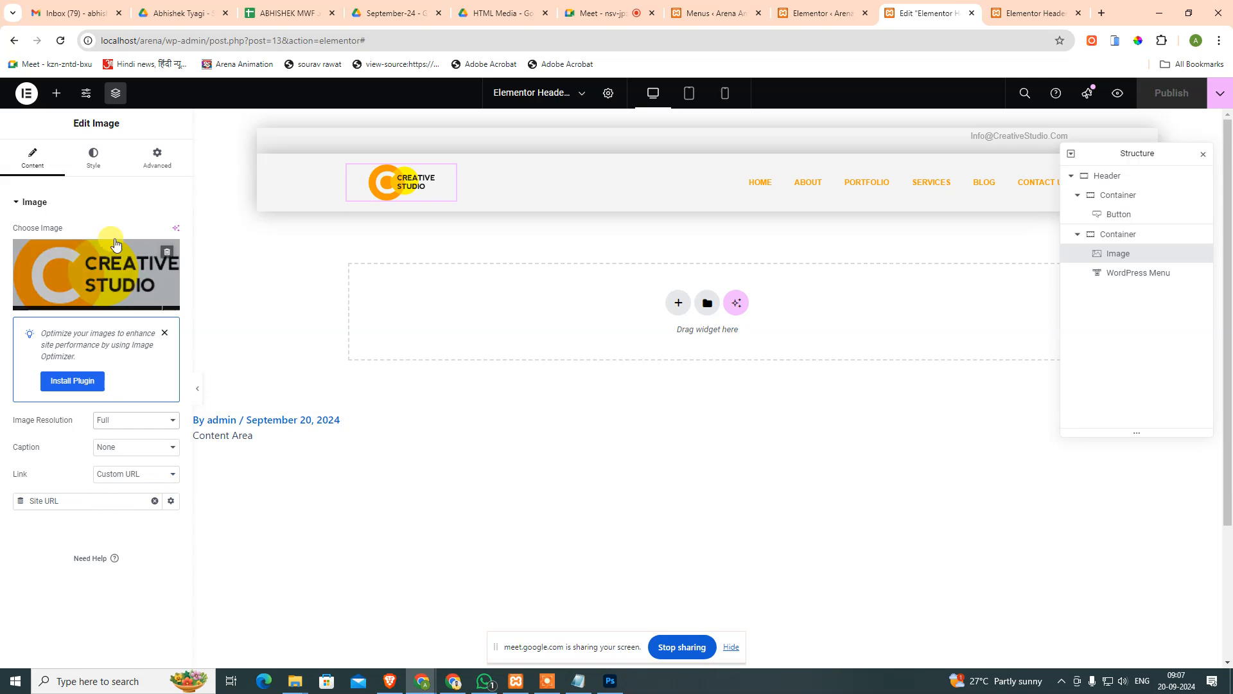
left_click(89, 165)
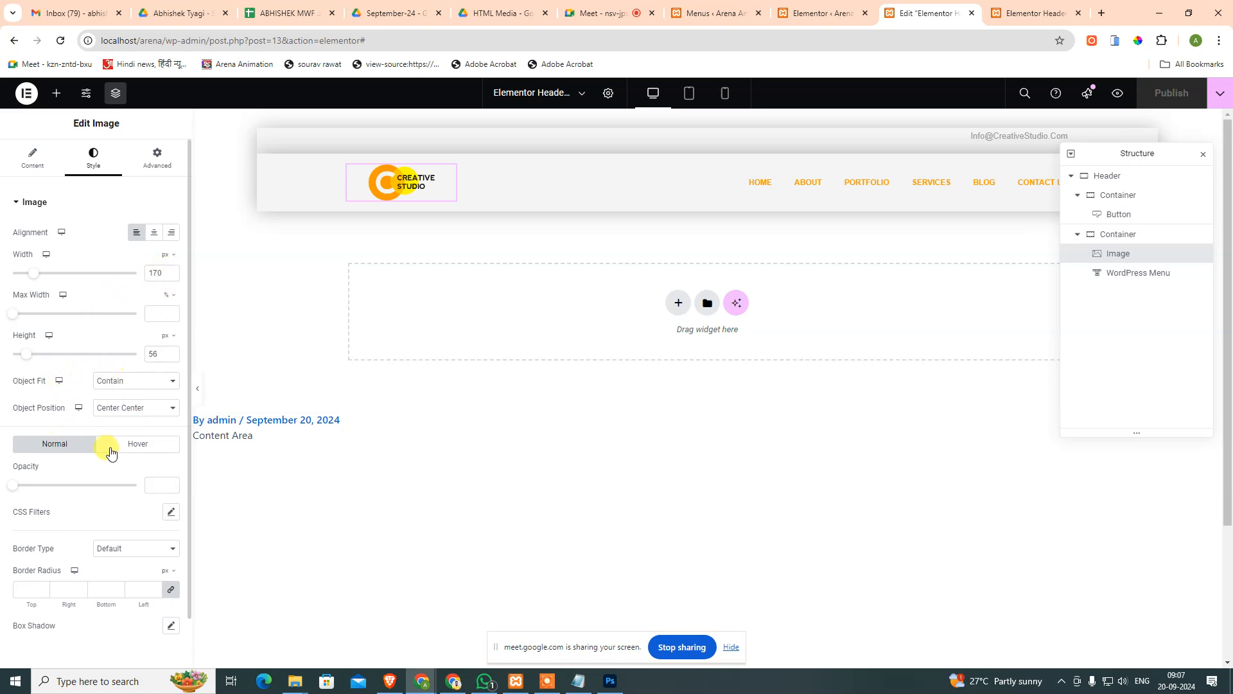
scroll(104, 550, "down", 1)
scroll(115, 537, "up", 1)
left_click(170, 163)
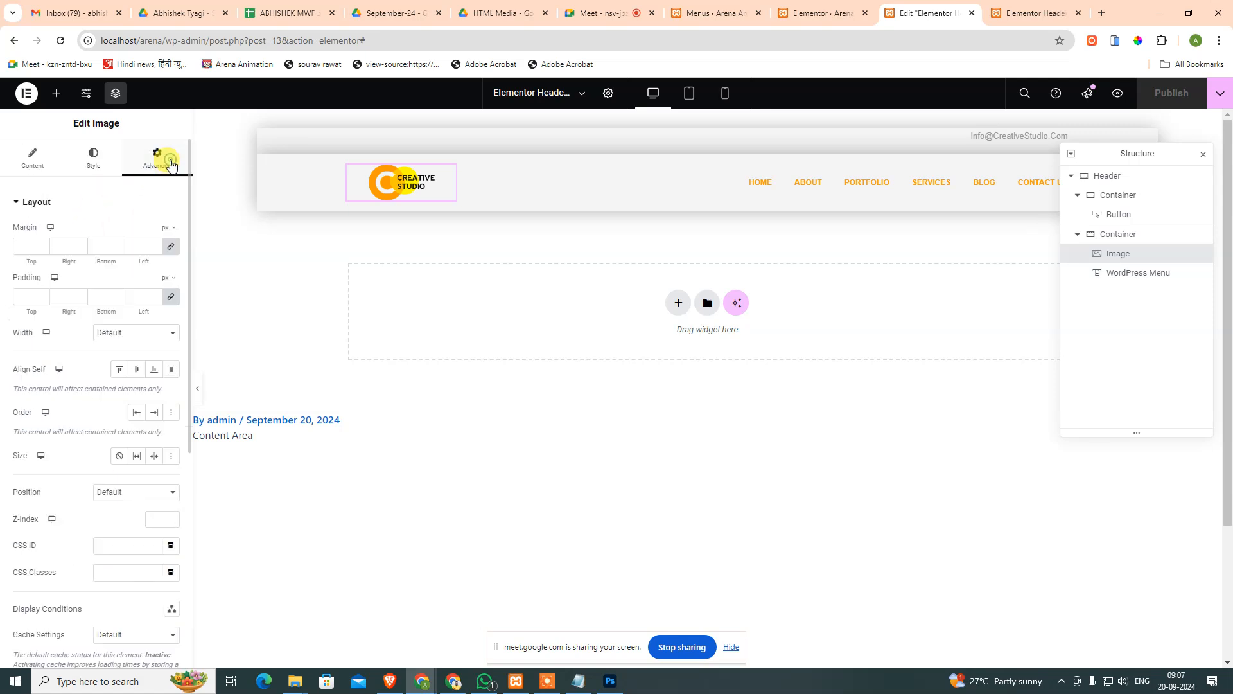
left_click(43, 167)
left_click(93, 159)
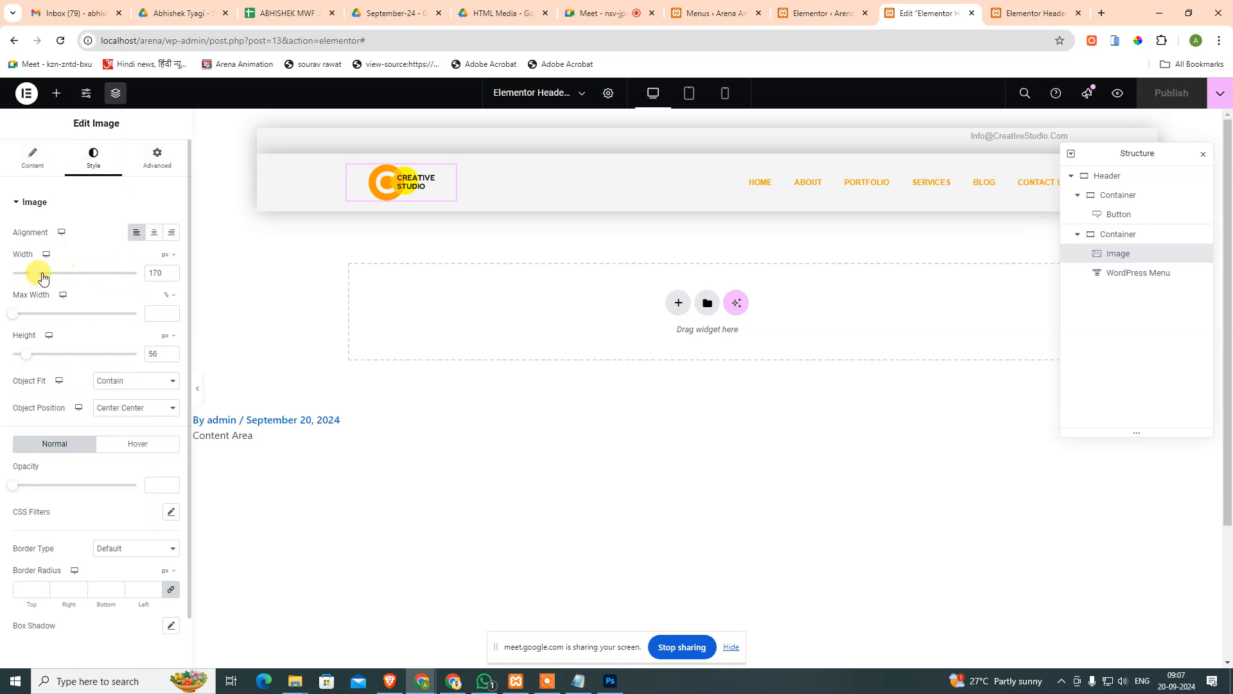
Try widening the logo image to 361 px, undo the width change, and clear the logo's left alignment.
left_click_drag(36, 275, 61, 275)
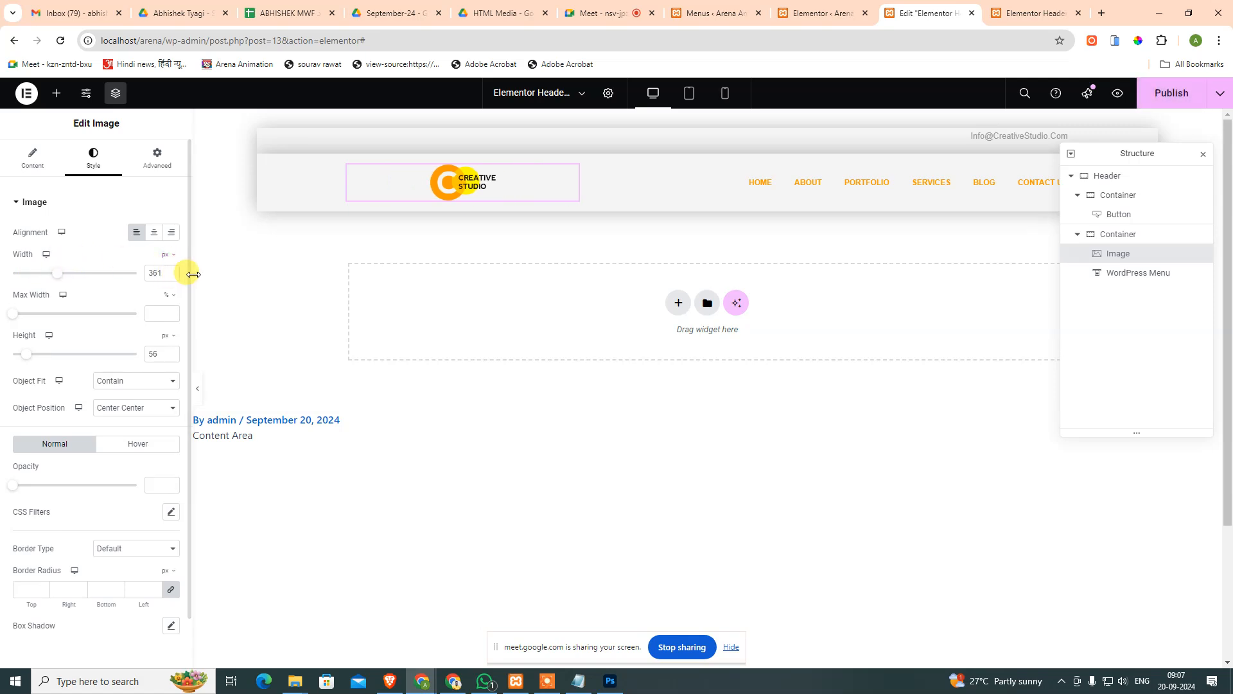
key("ctrl+z")
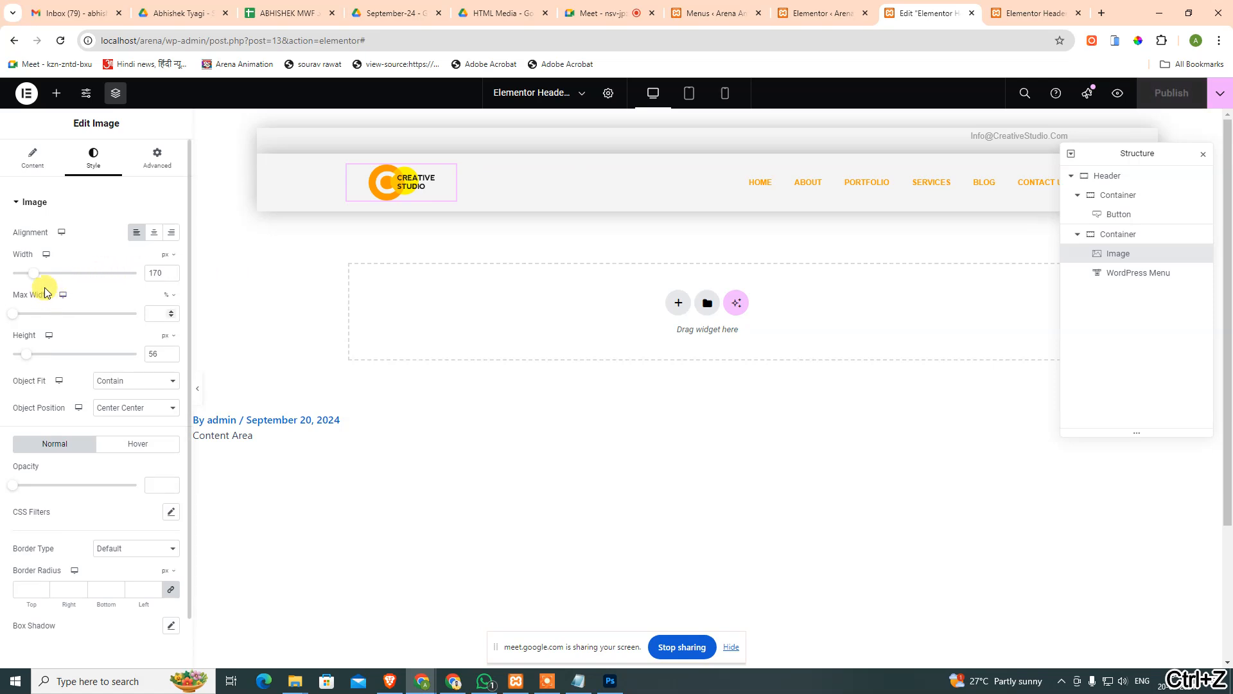
left_click(153, 240)
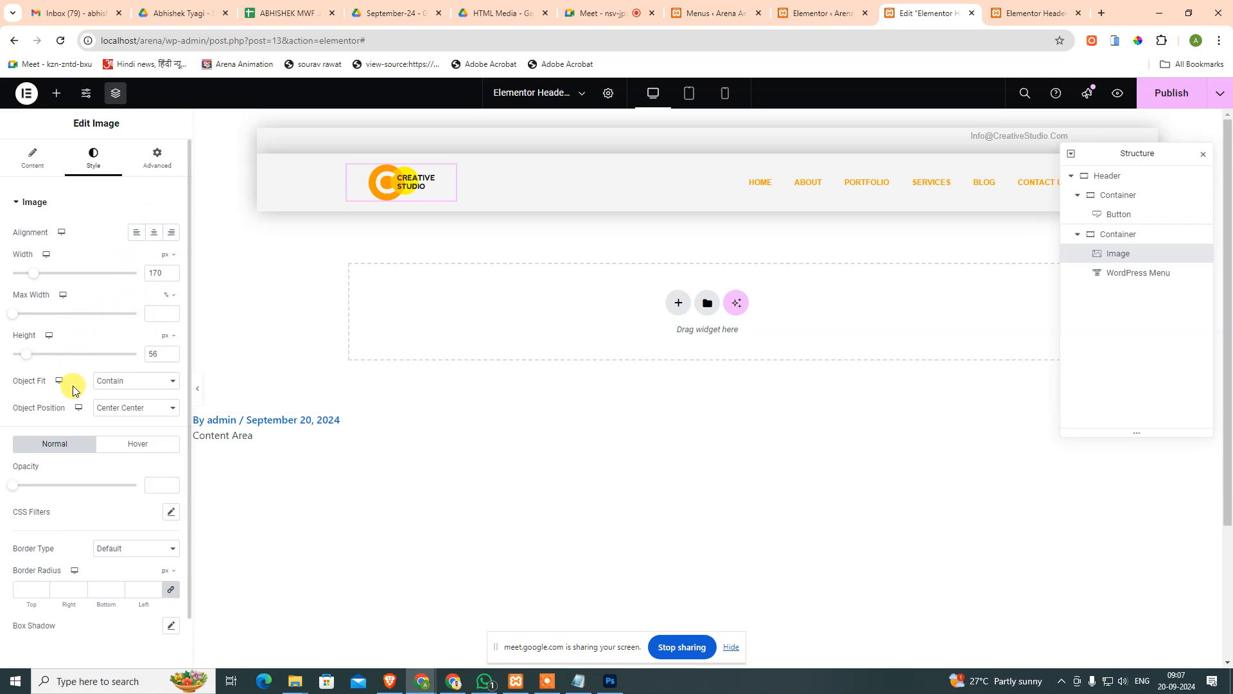
Examine the logo's object position choices and remaining style options, plus its advanced and content settings.
left_click(137, 417)
left_click(133, 408)
scroll(151, 535, "down", 1)
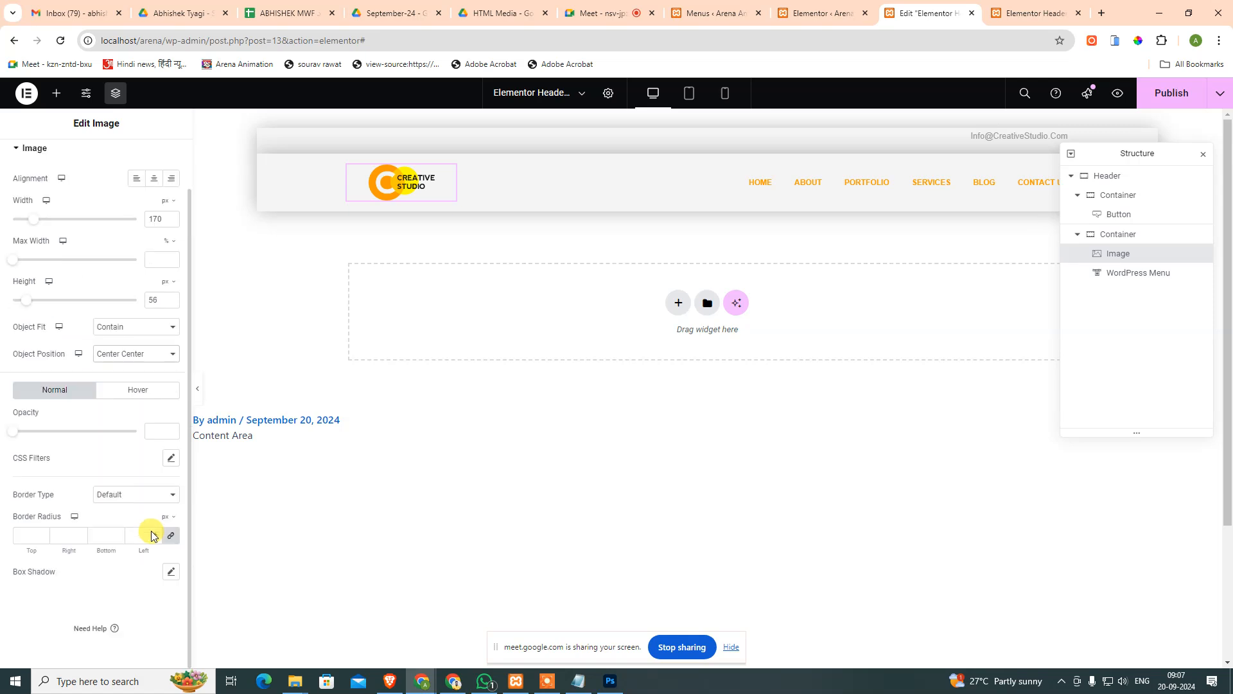
scroll(88, 328, "up", 1)
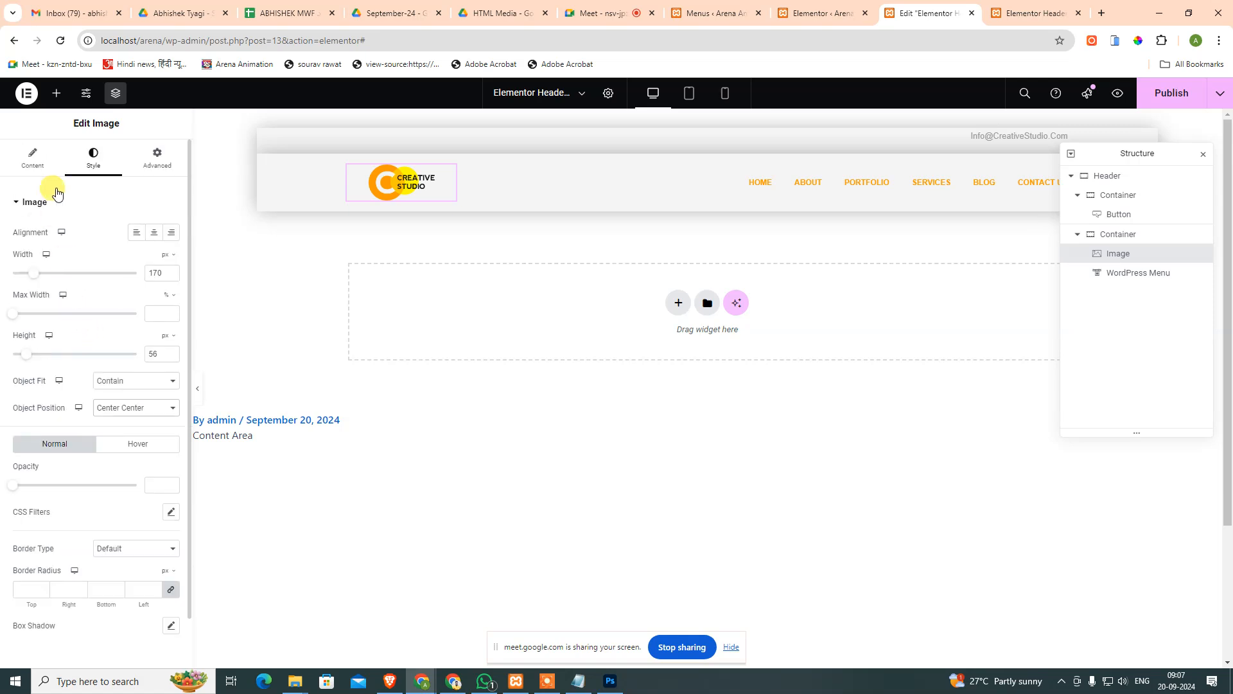
left_click(29, 202)
left_click(30, 202)
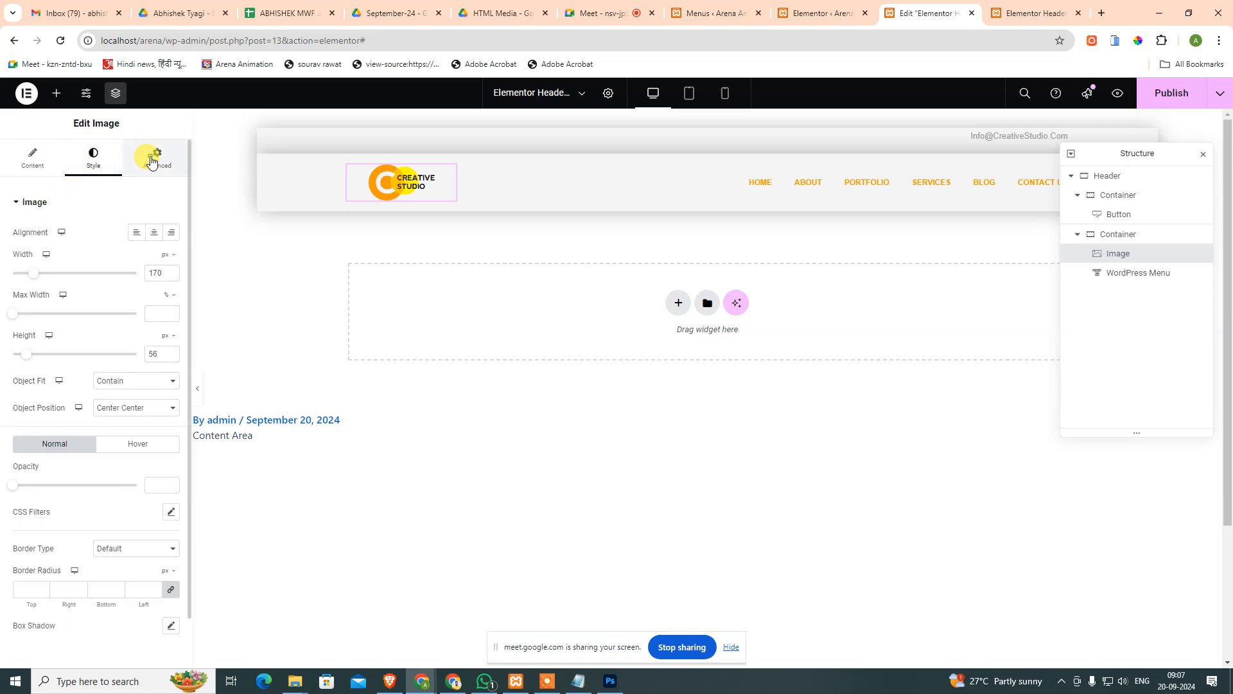
left_click(151, 162)
left_click(33, 158)
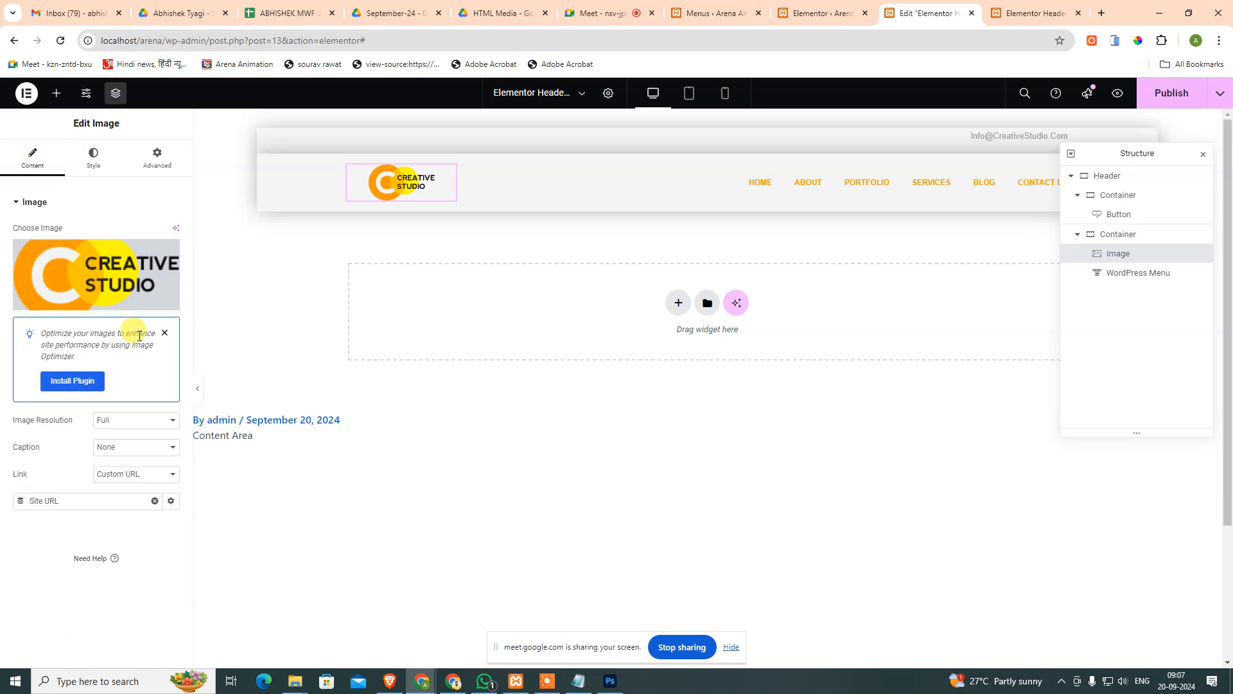
Save the current edits and publish the header template.
left_click(327, 526)
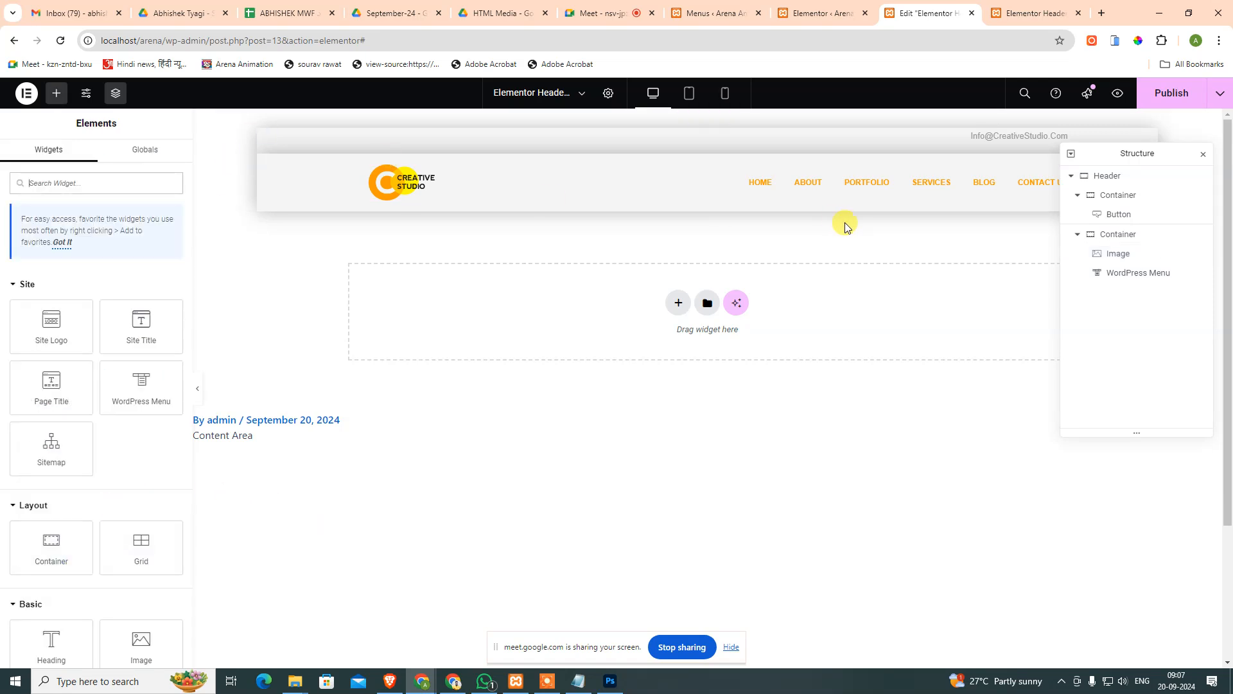
key("ctrl+s")
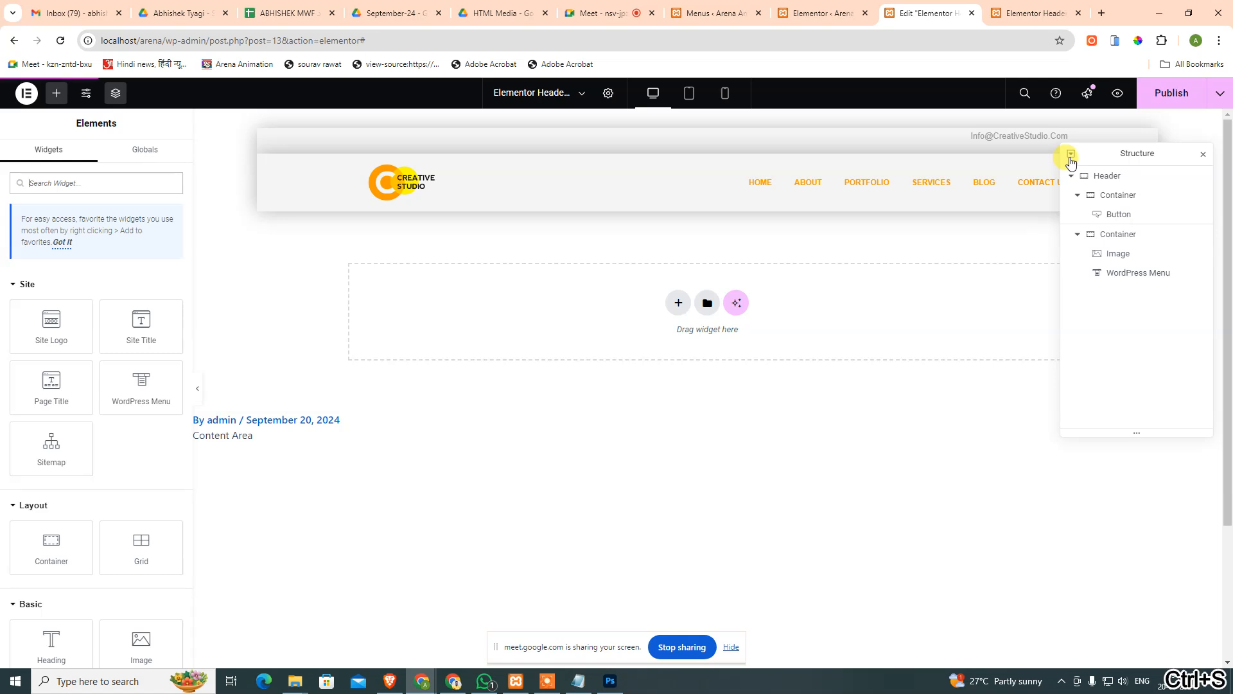
left_click(1170, 94)
Check the header's hamburger menu in the phone preview, exit the phone simulator and close the header preview page.
left_click(1023, 5)
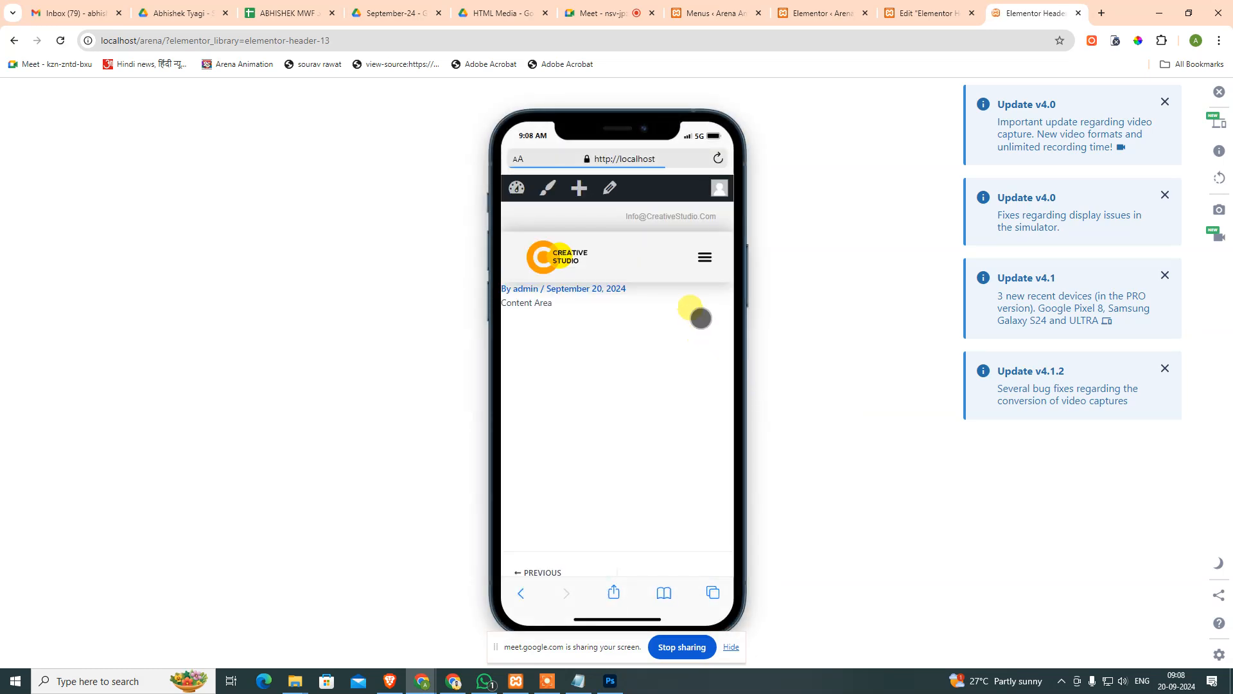
left_click(700, 250)
left_click(704, 255)
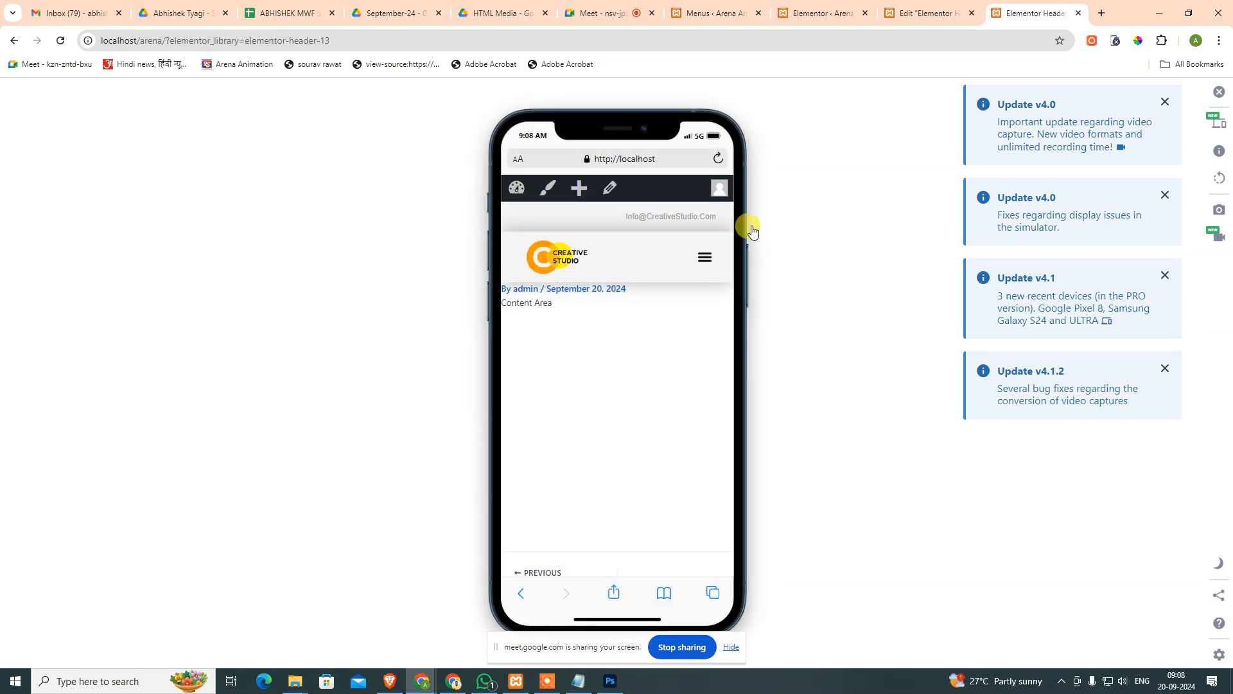
left_click(1218, 92)
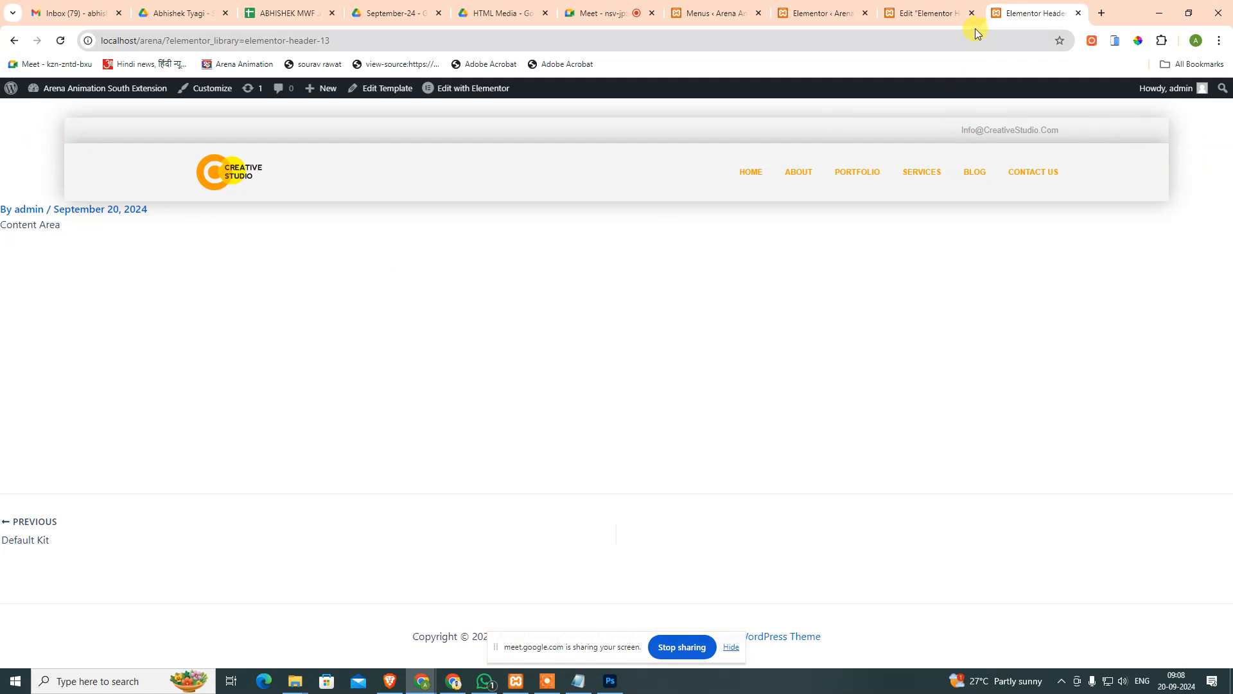
left_click(923, 16)
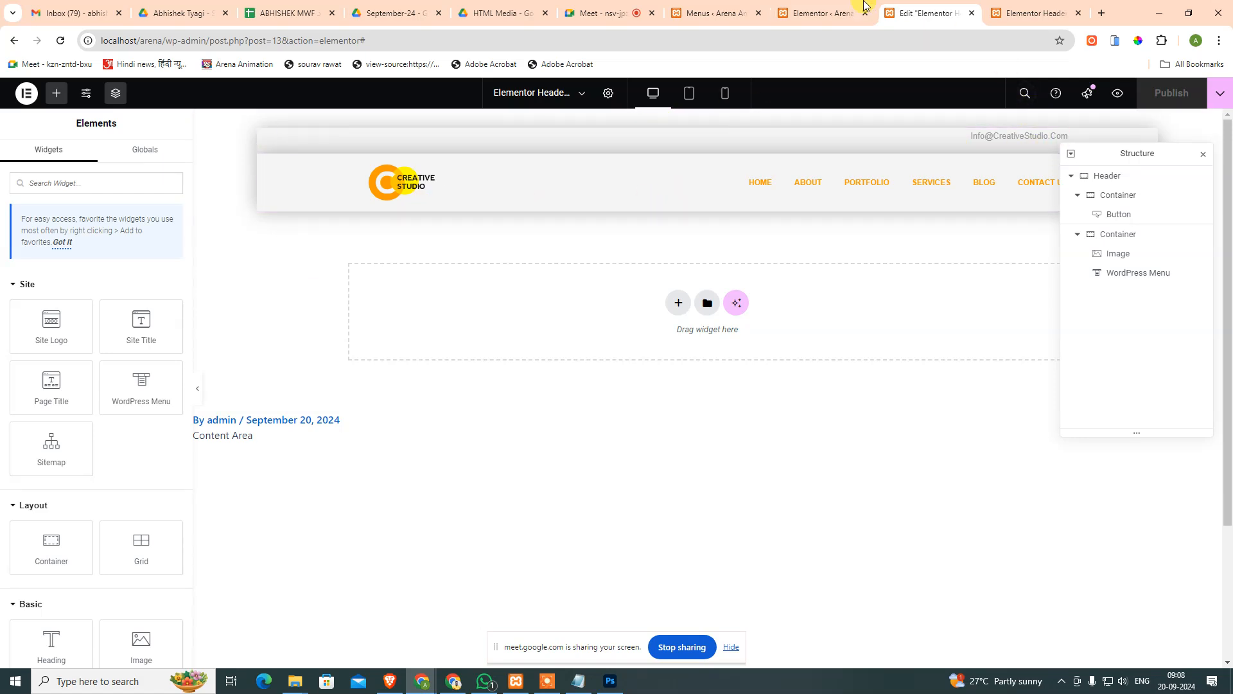
left_click(1015, 13)
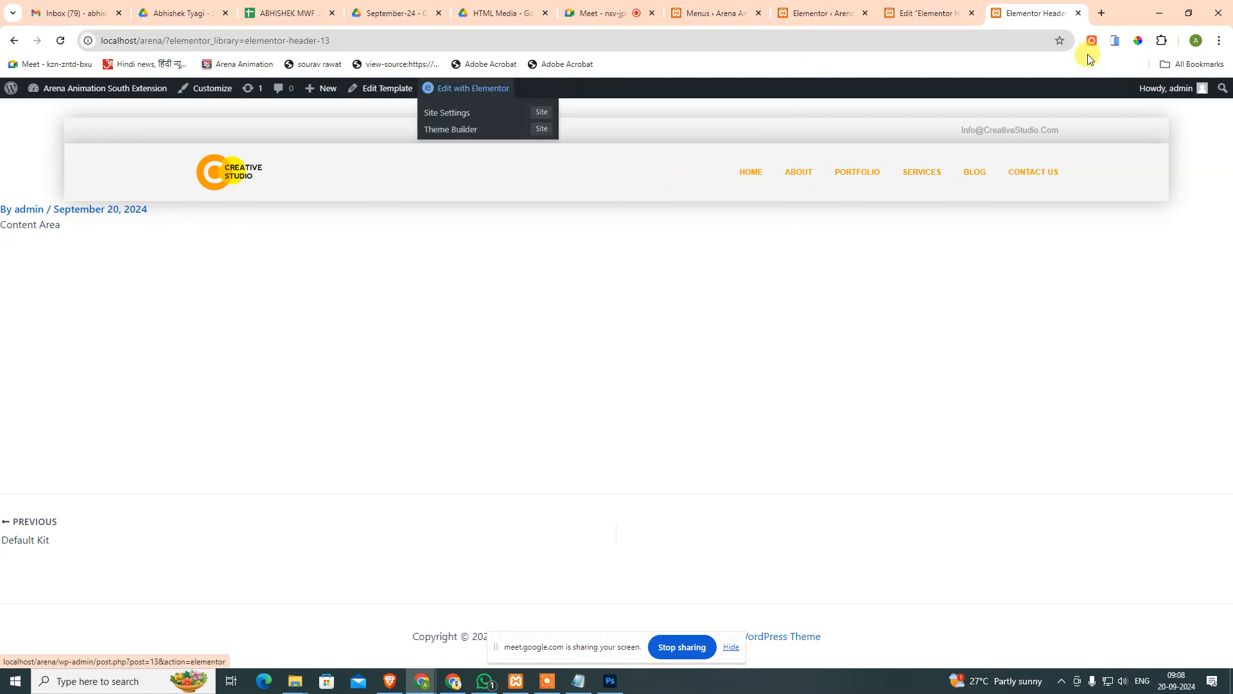
key("ctrl+w")
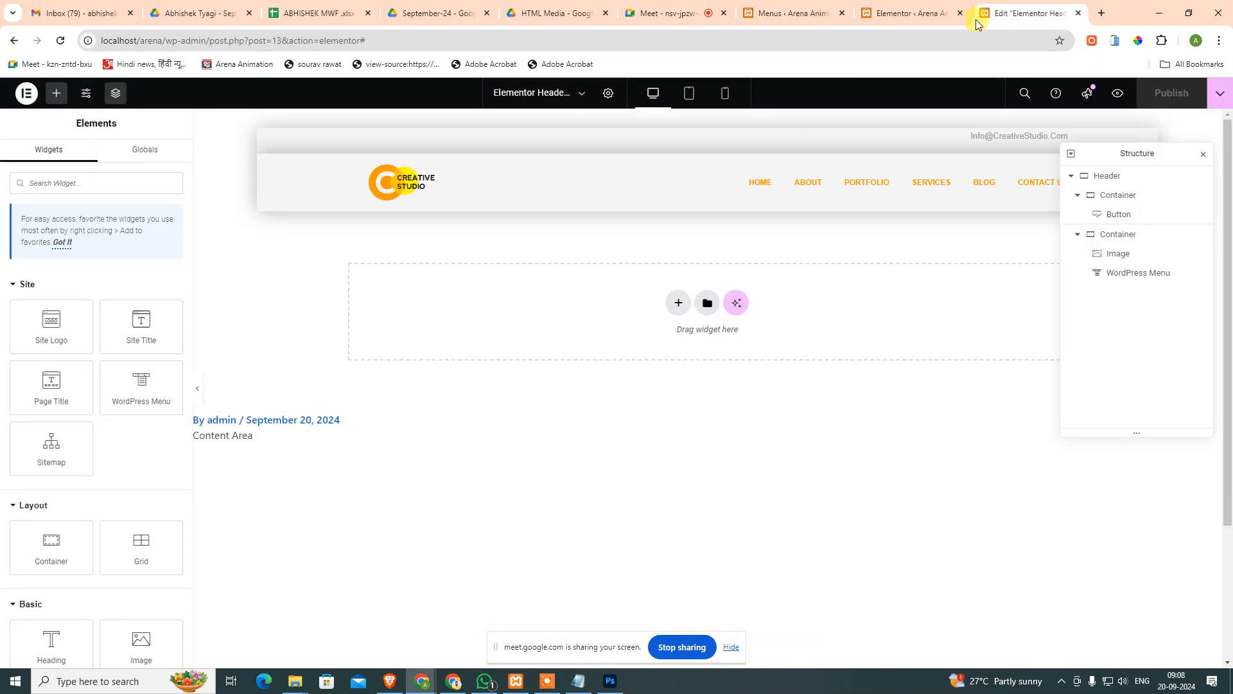
Open the site's front page from the WordPress admin in a new tab to view the header, and return to the header template editor.
left_click(778, 13)
left_click(1021, 13)
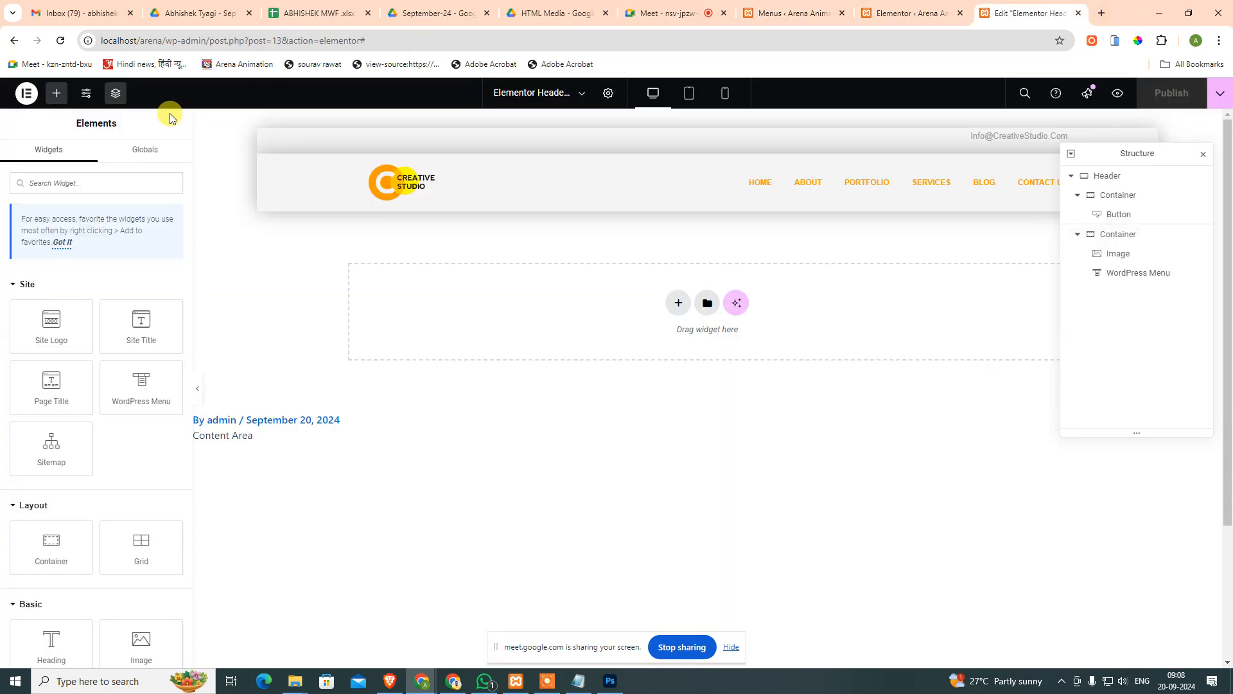
left_click(783, 13)
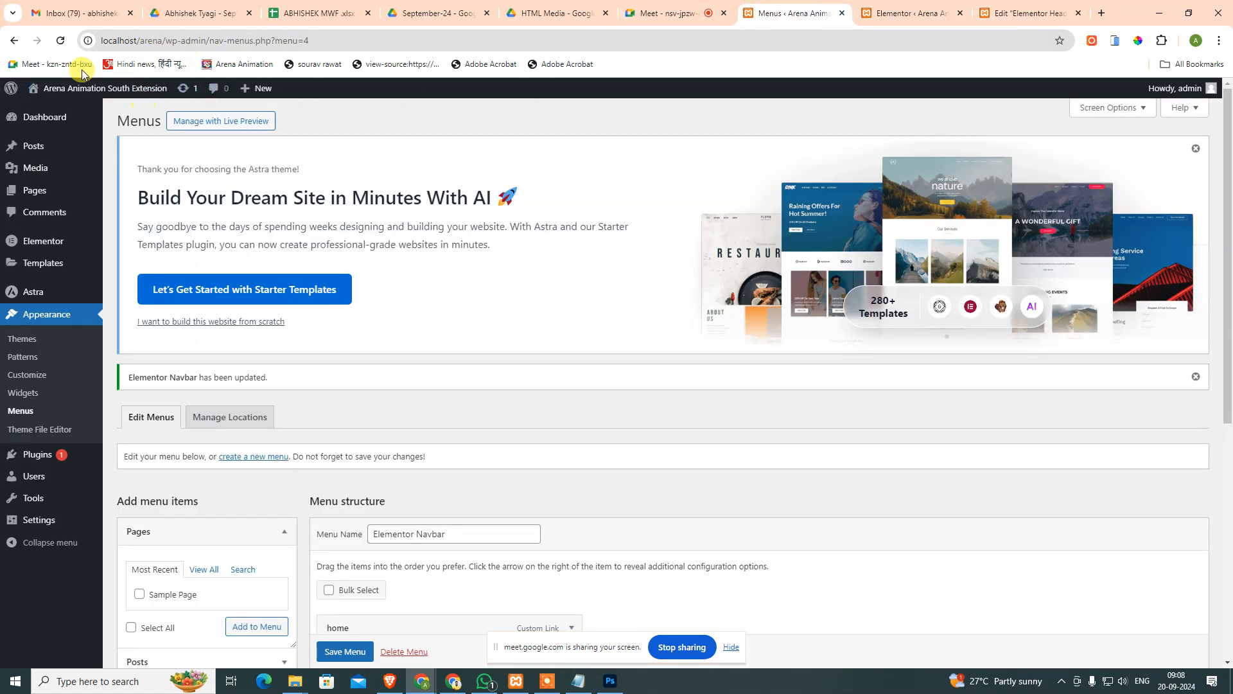
left_click(48, 109)
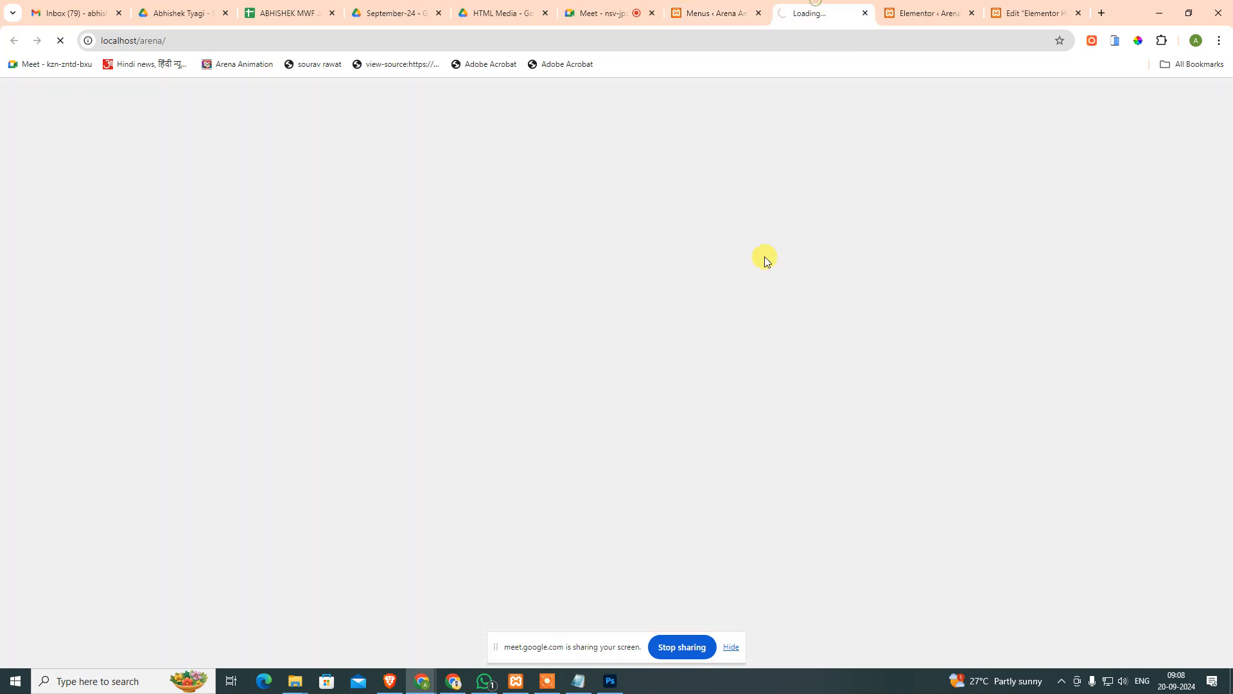
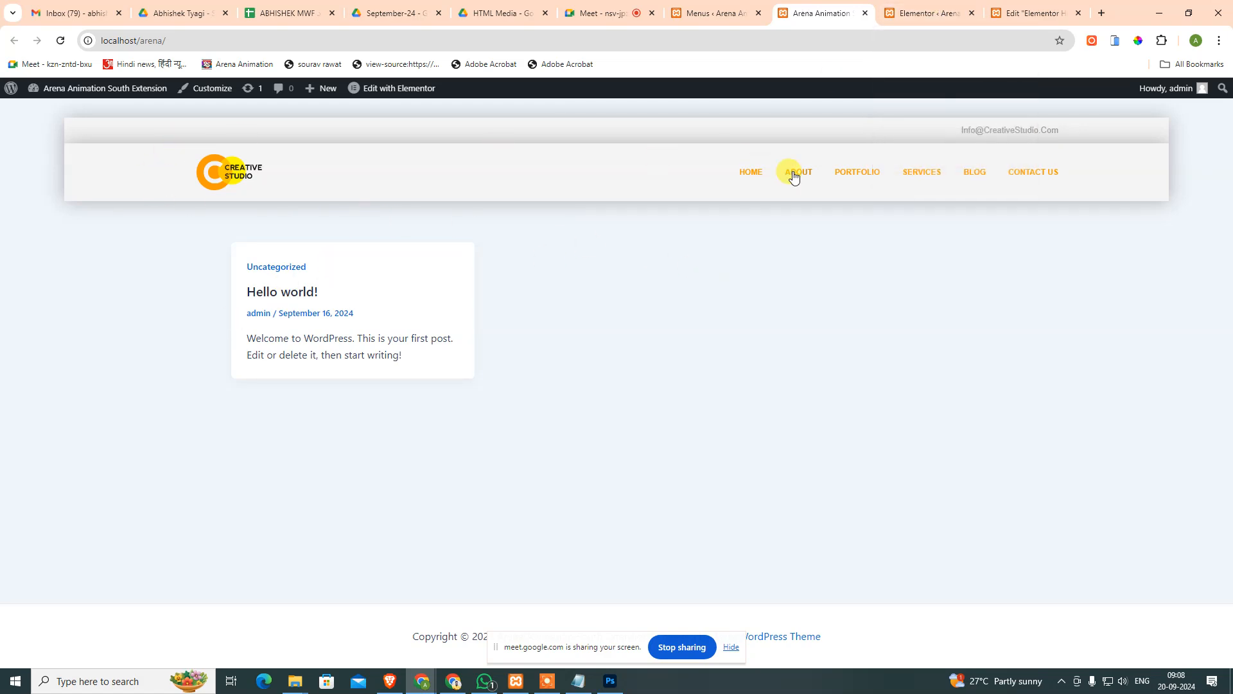
left_click(944, 7)
left_click(700, 12)
left_click(846, 11)
left_click(1027, 13)
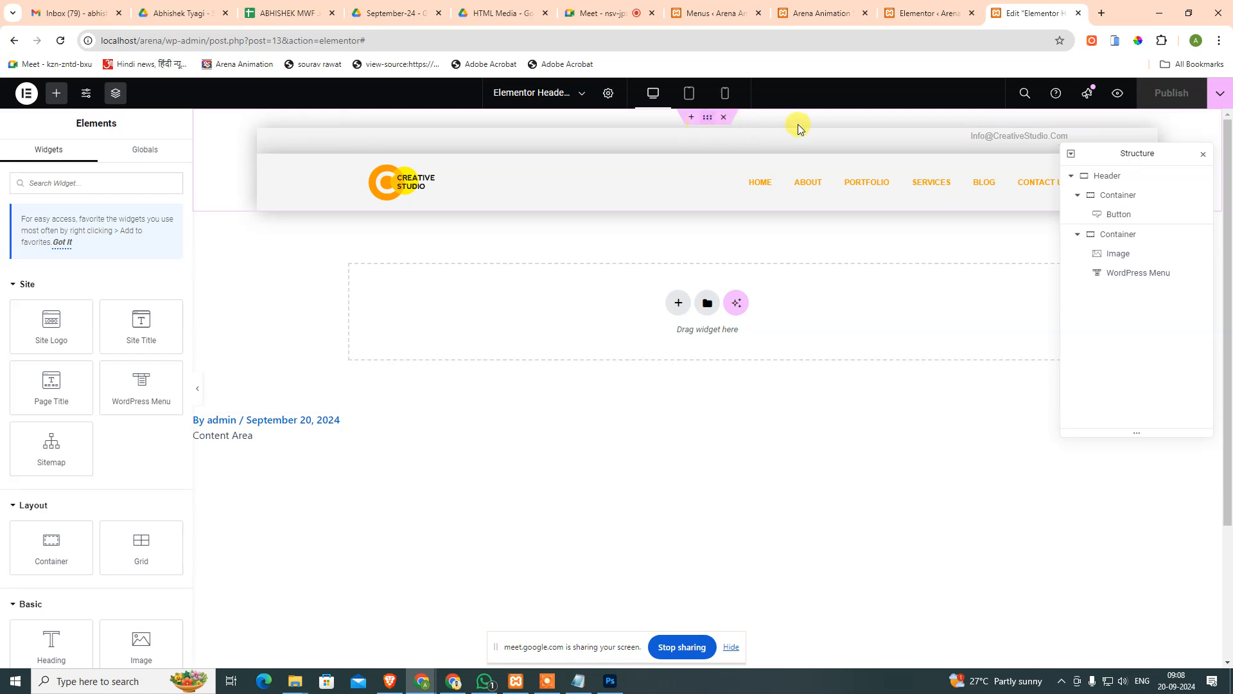
Try the Grid layout and Boxed content width on the outer Header container, restoring Flexbox and Full Width.
left_click(1111, 175)
left_click(157, 232)
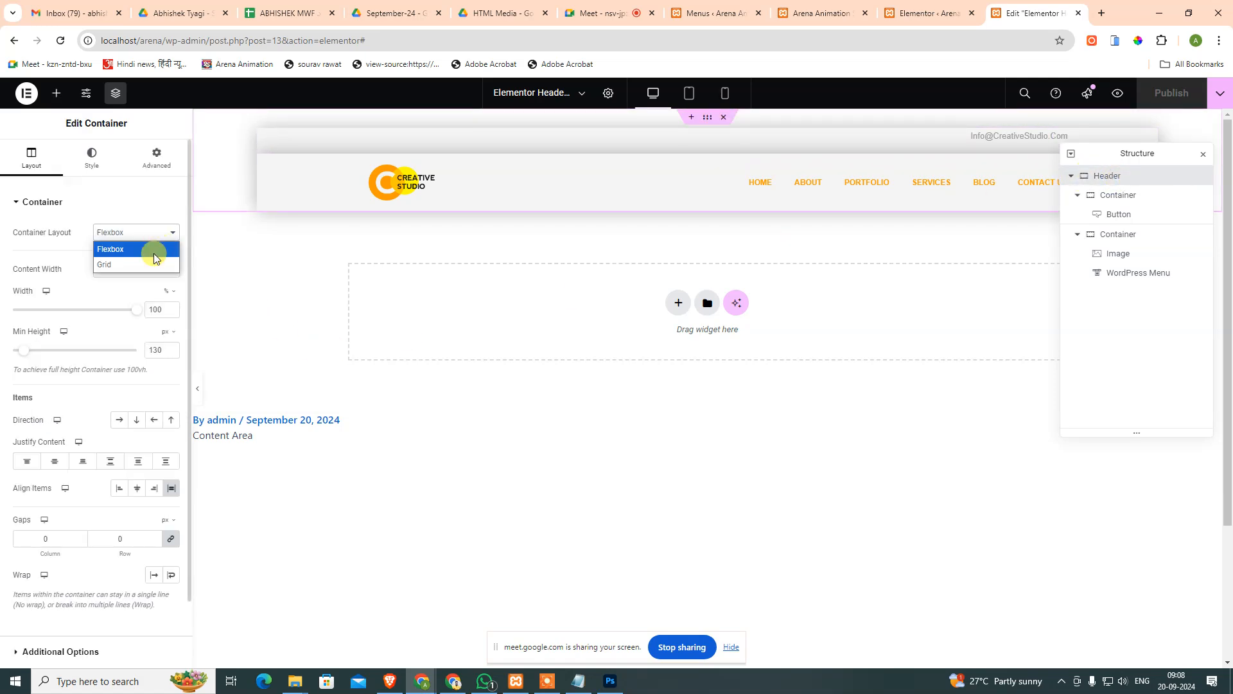
left_click(151, 264)
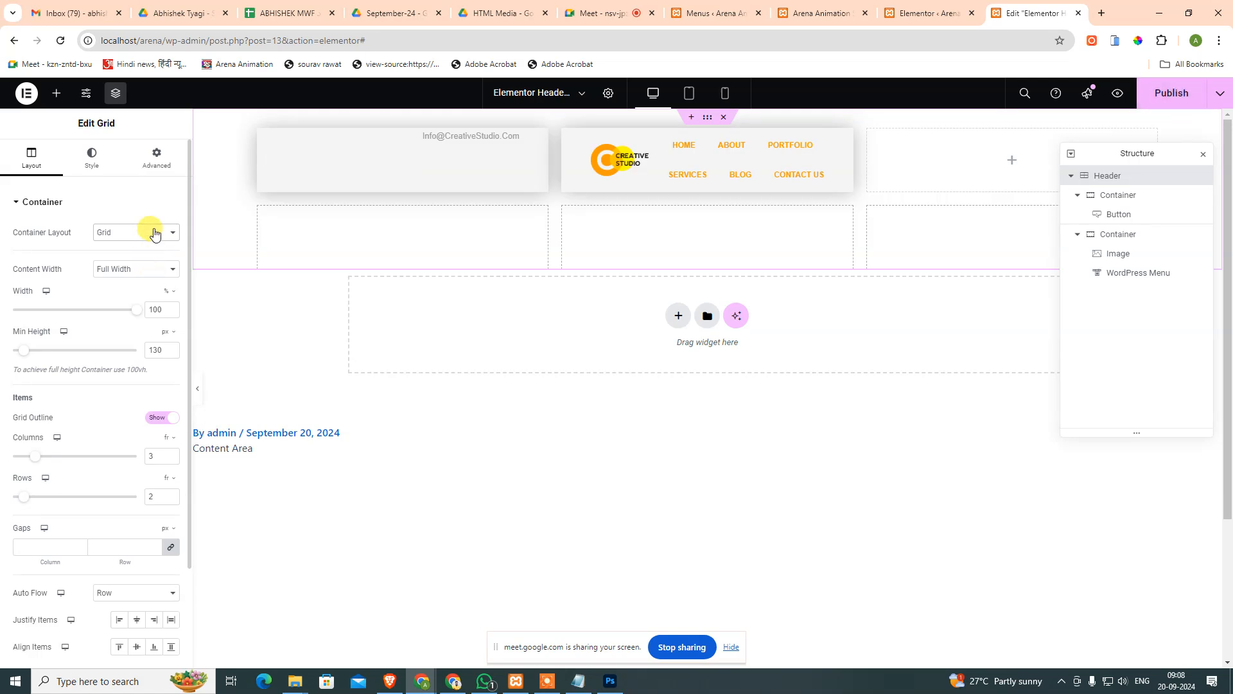
left_click(153, 230)
left_click(148, 249)
left_click(153, 269)
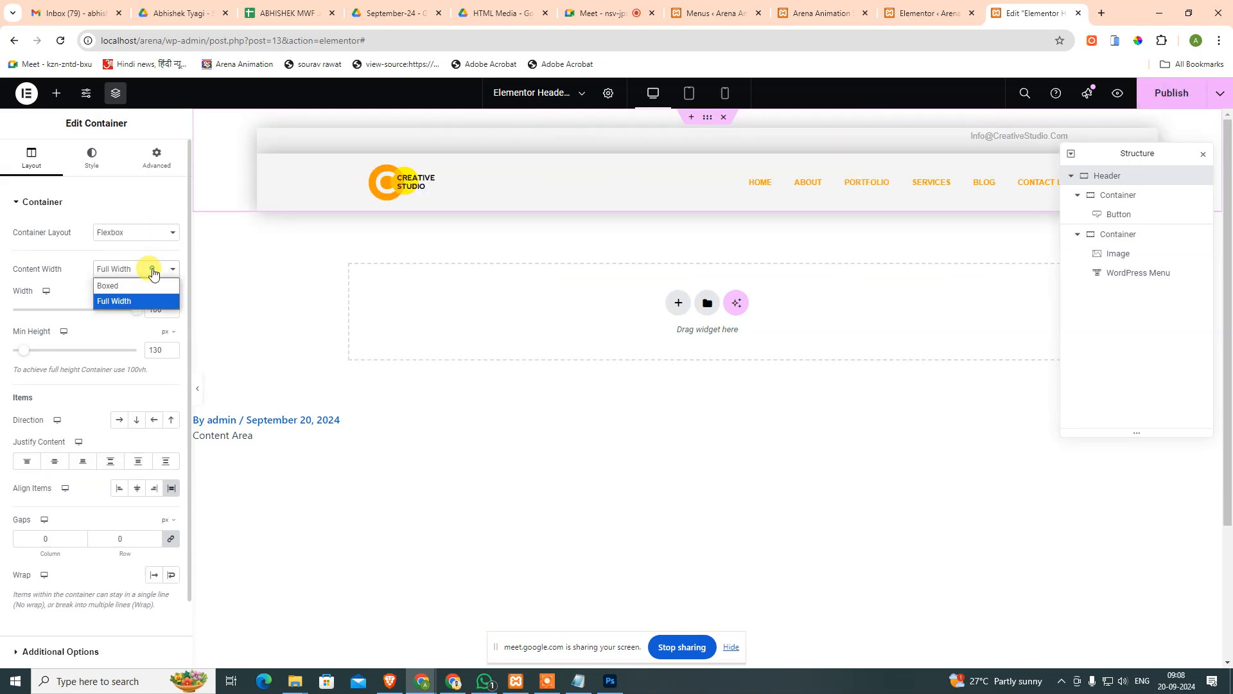
left_click(149, 285)
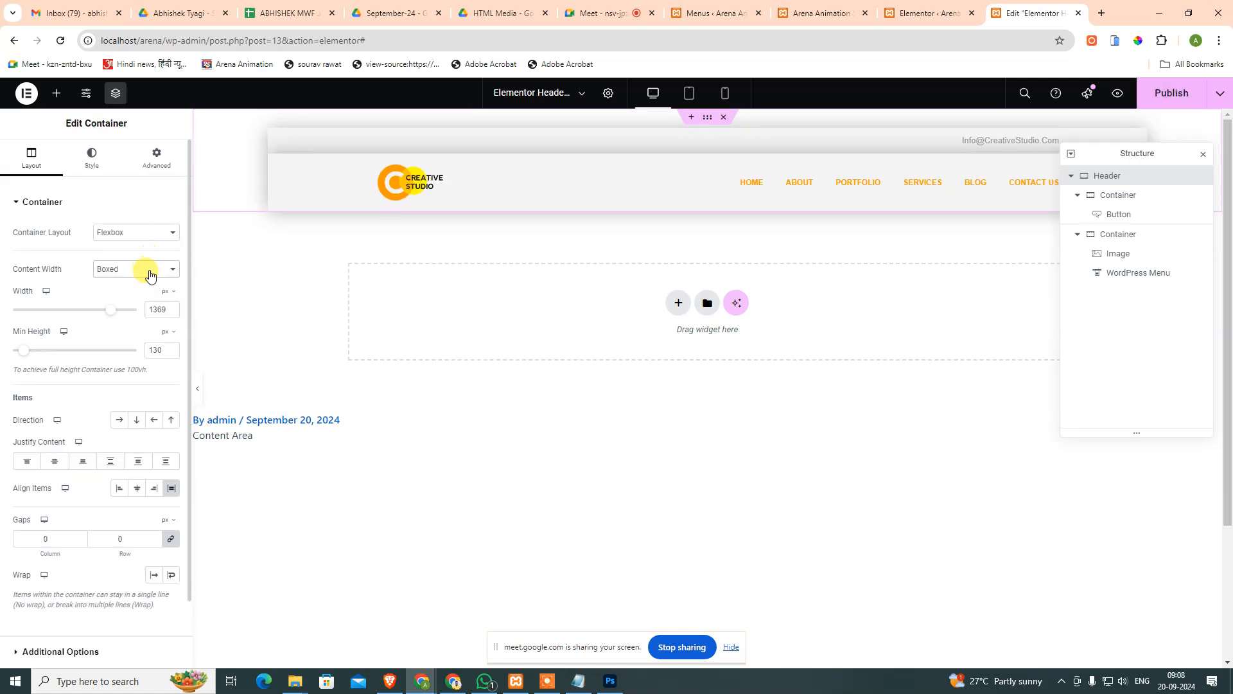
left_click(149, 272)
left_click(145, 298)
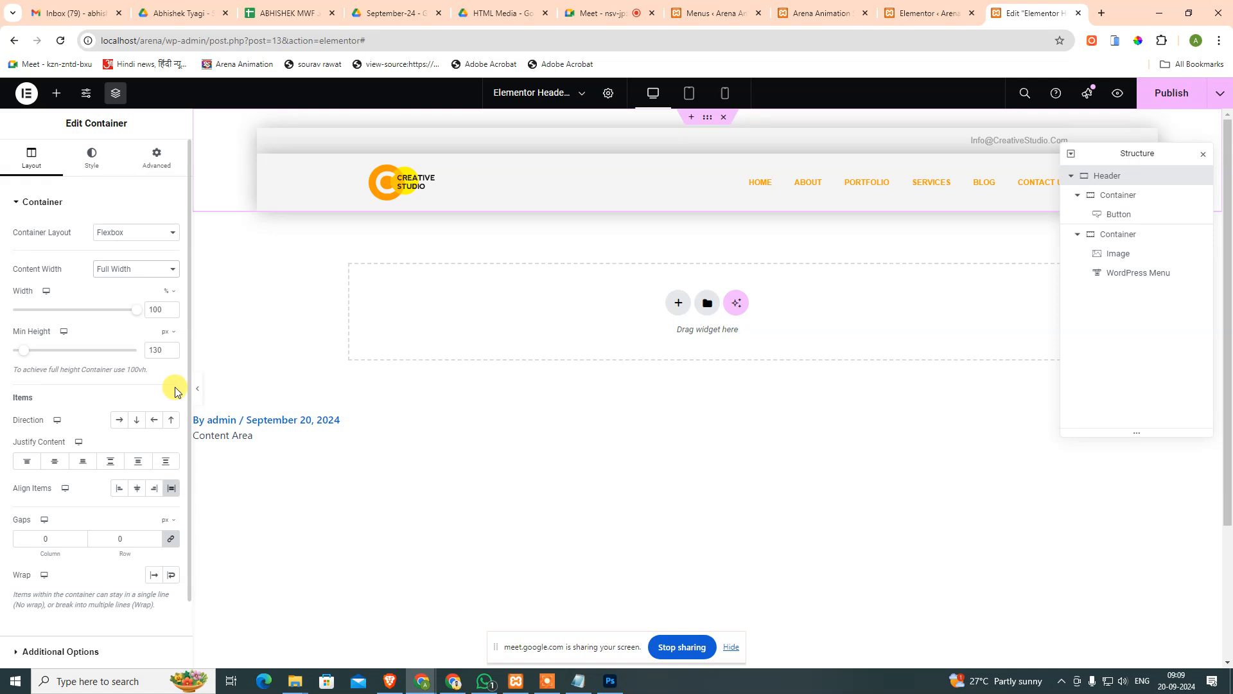
Set the outer Header container's left, right and top padding to 0 px in its advanced settings.
scroll(100, 414, "down", 1)
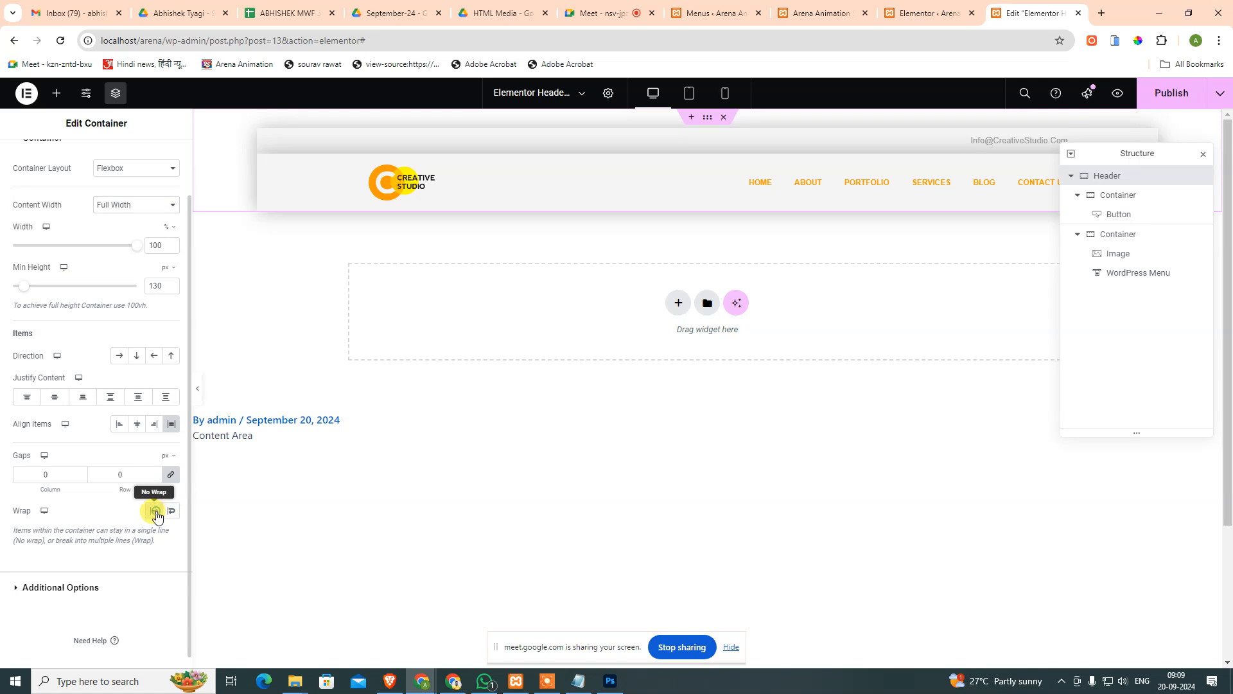
left_click(83, 587)
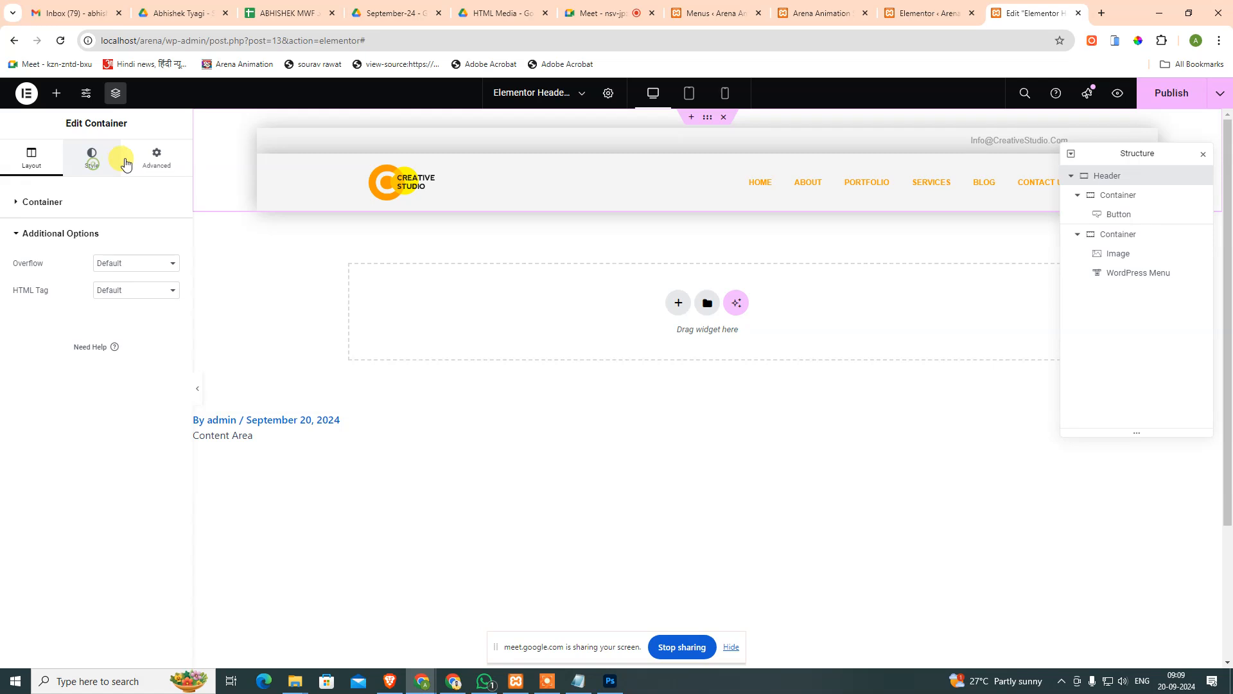
left_click(95, 160)
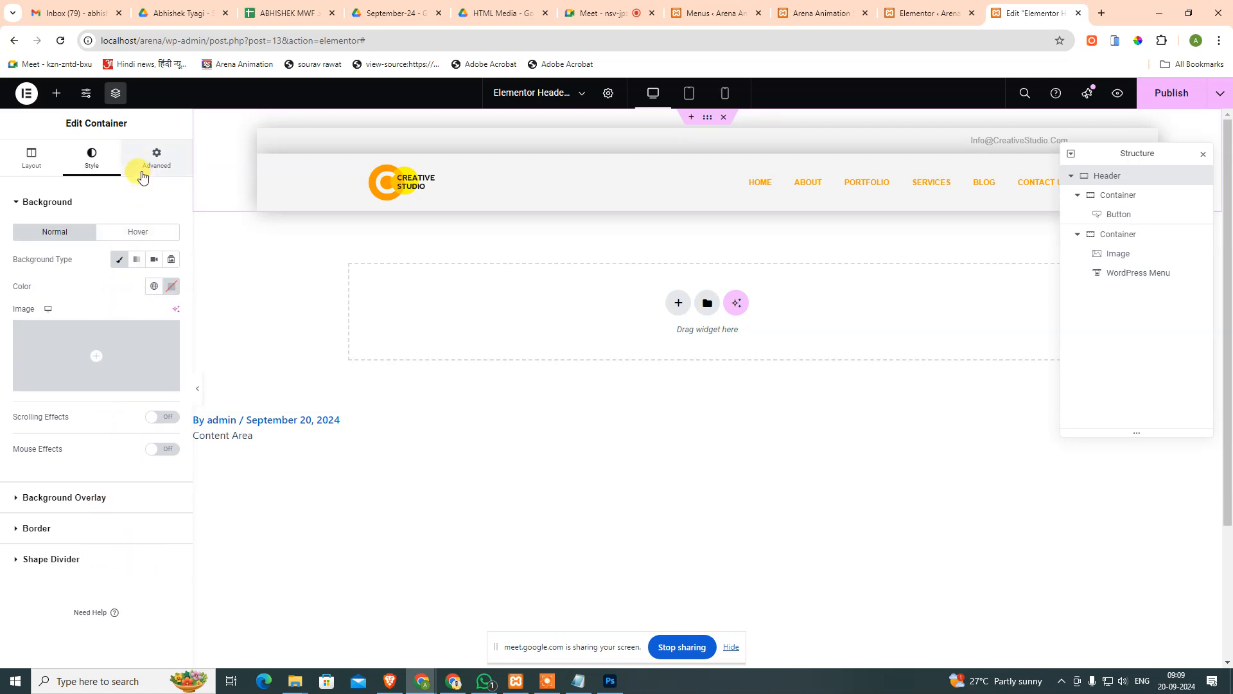
left_click(154, 162)
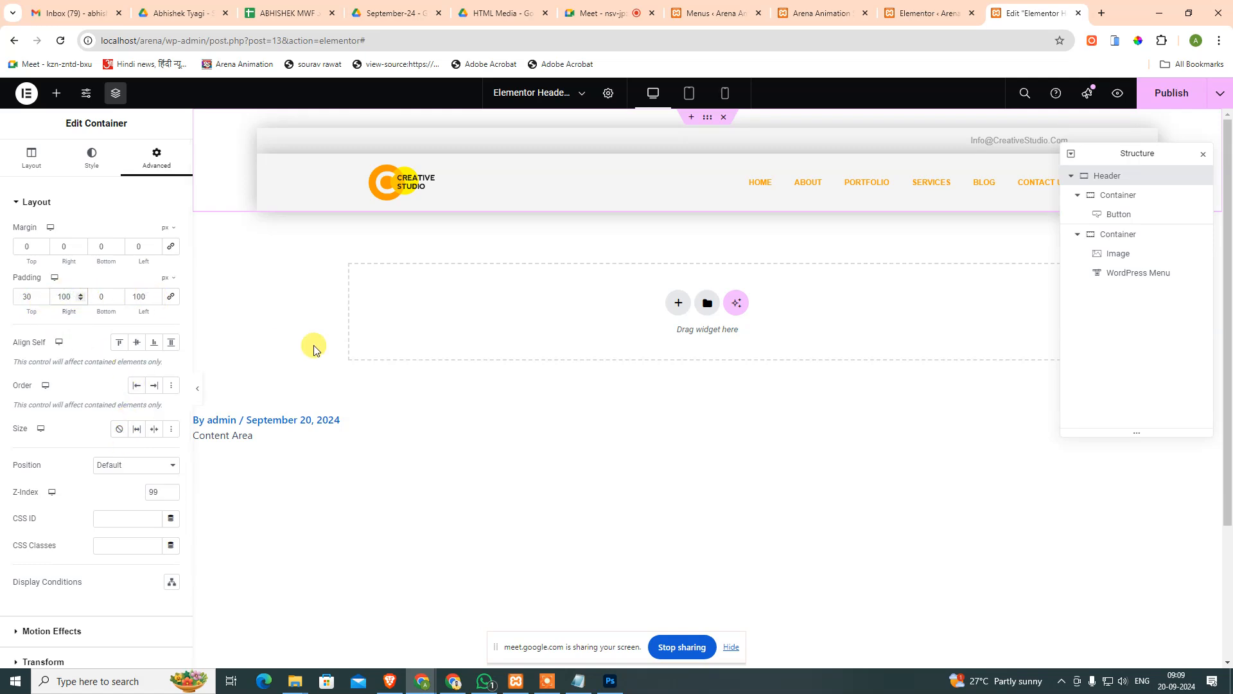
key("Tab")
type("0")
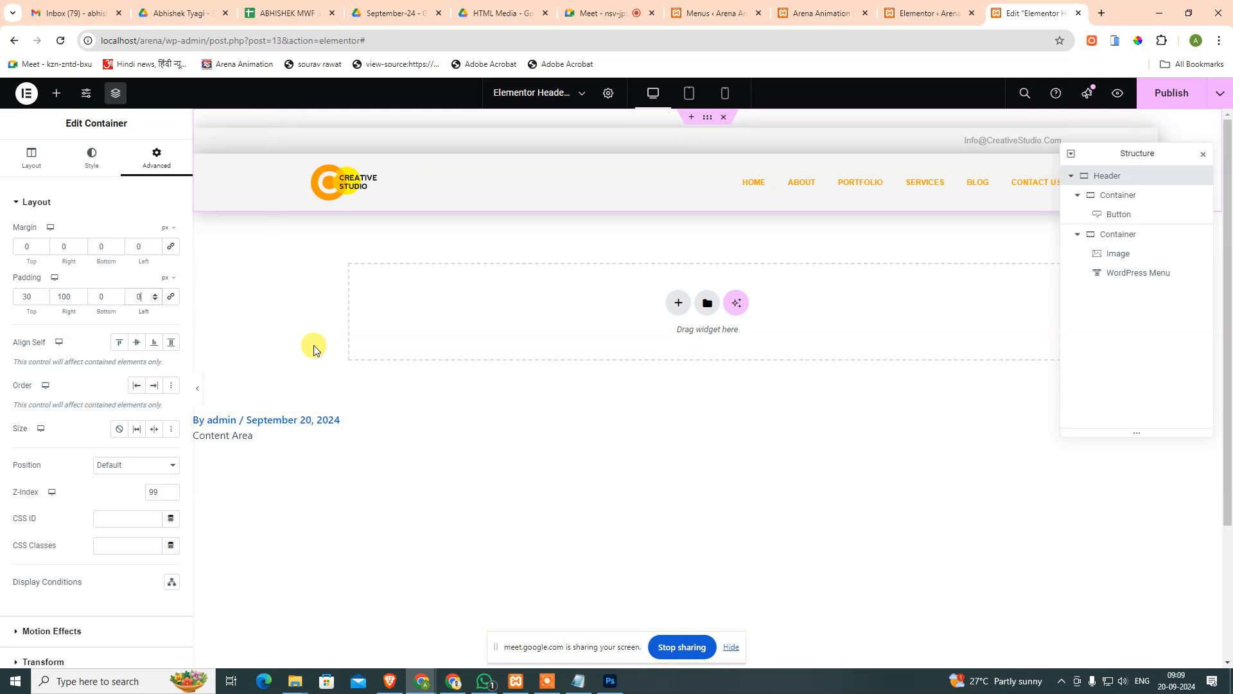
type("0")
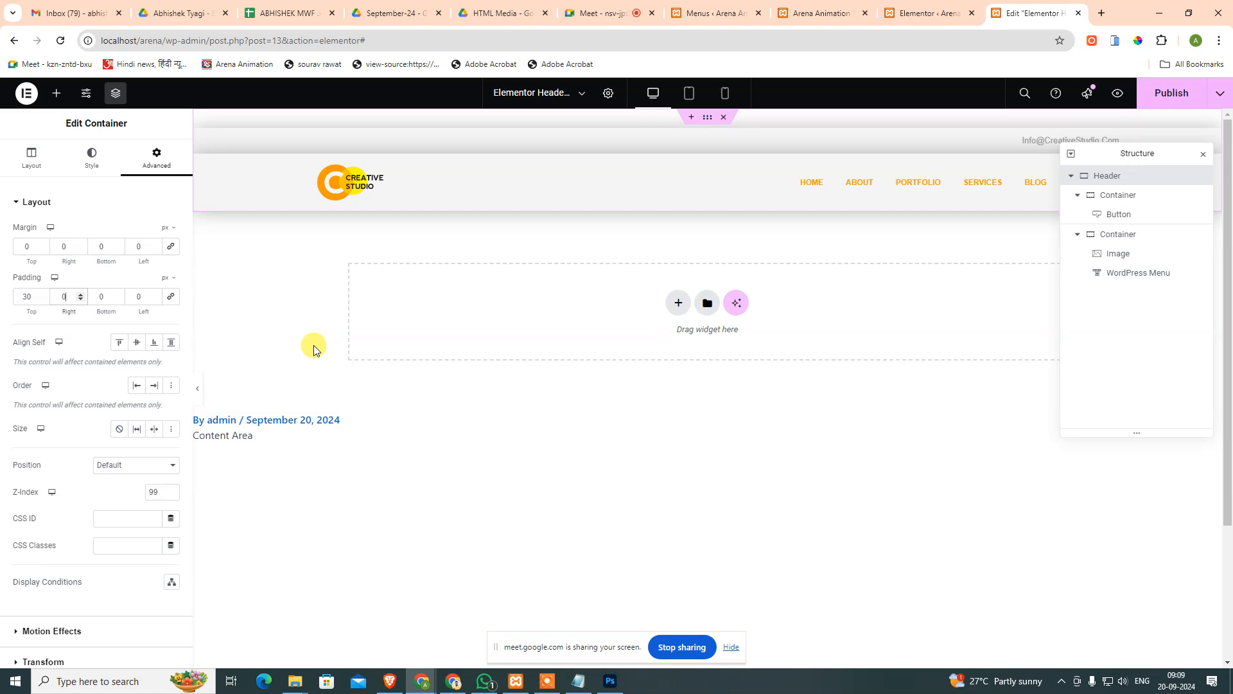
left_click_drag(1156, 150, 1141, 299)
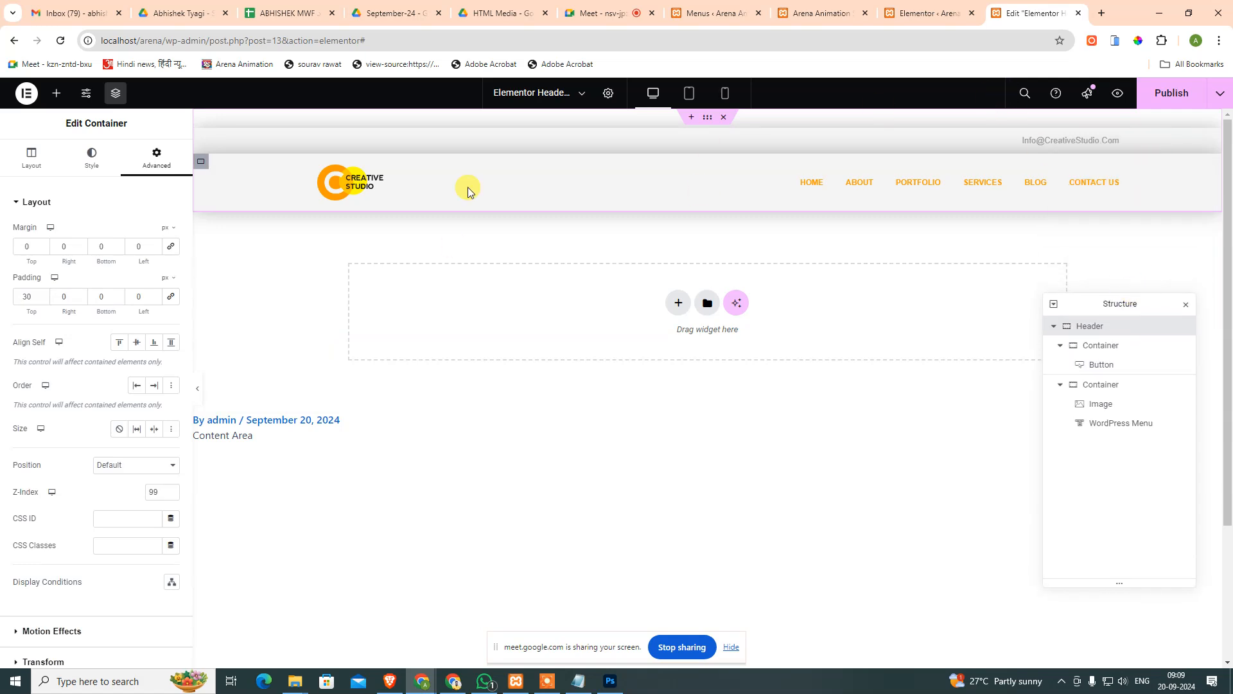
double_click(33, 297)
type("0")
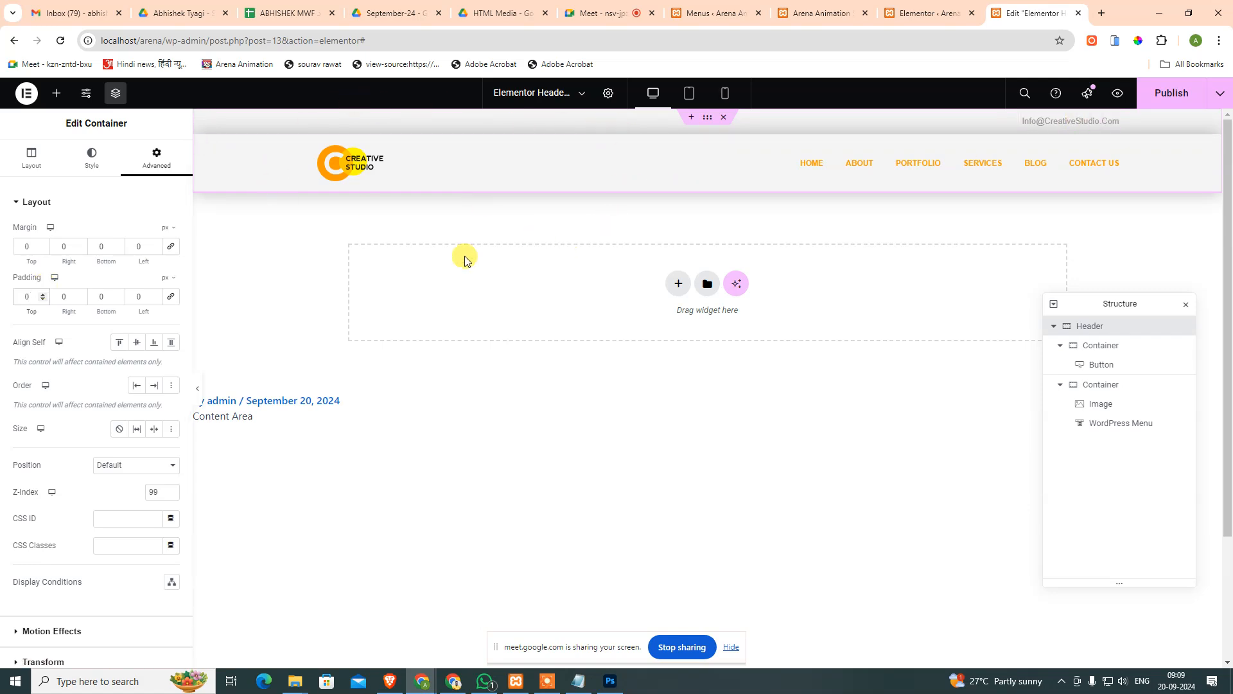
Collapse both inner containers in the header structure and duplicate the upper container holding the email button.
left_click(1099, 347)
left_click(1060, 345)
left_click(1057, 369)
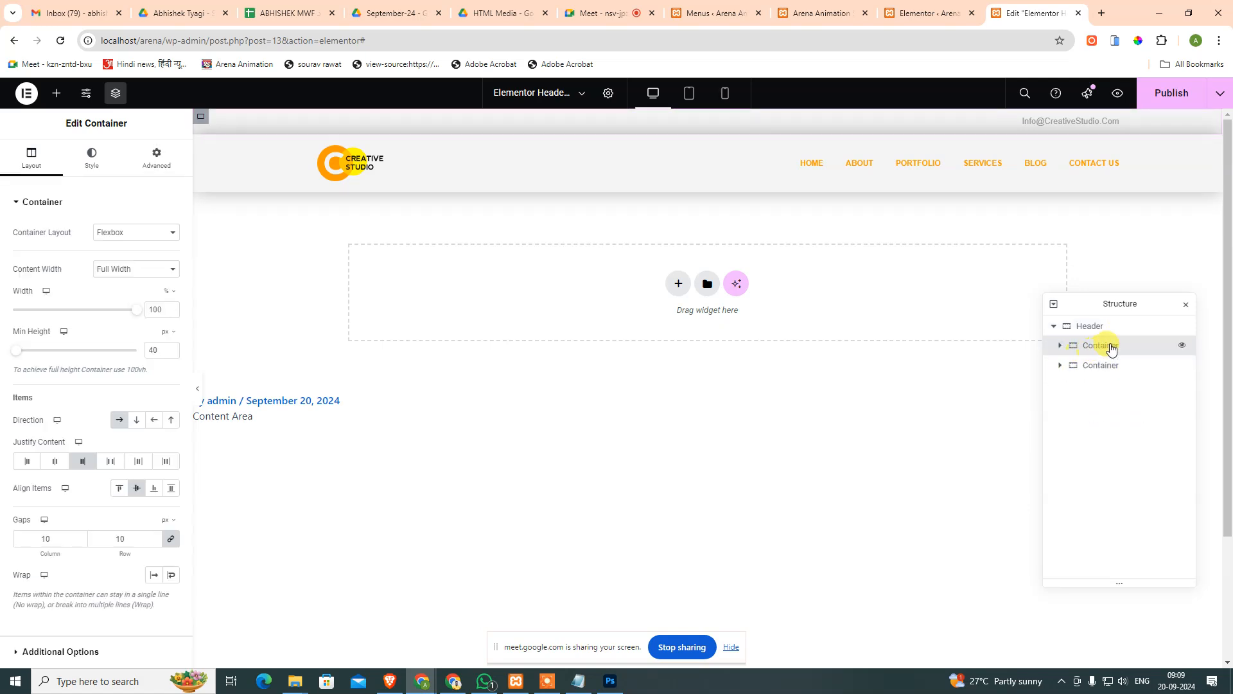
right_click(1108, 344)
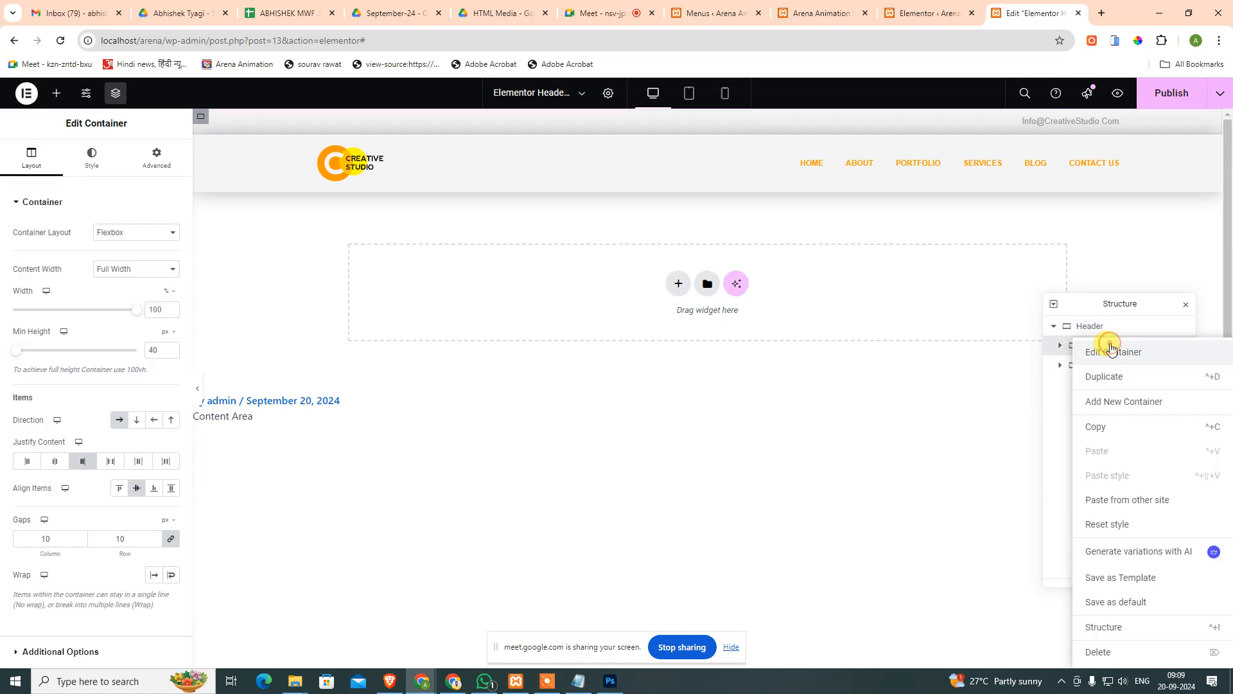
left_click(1148, 374)
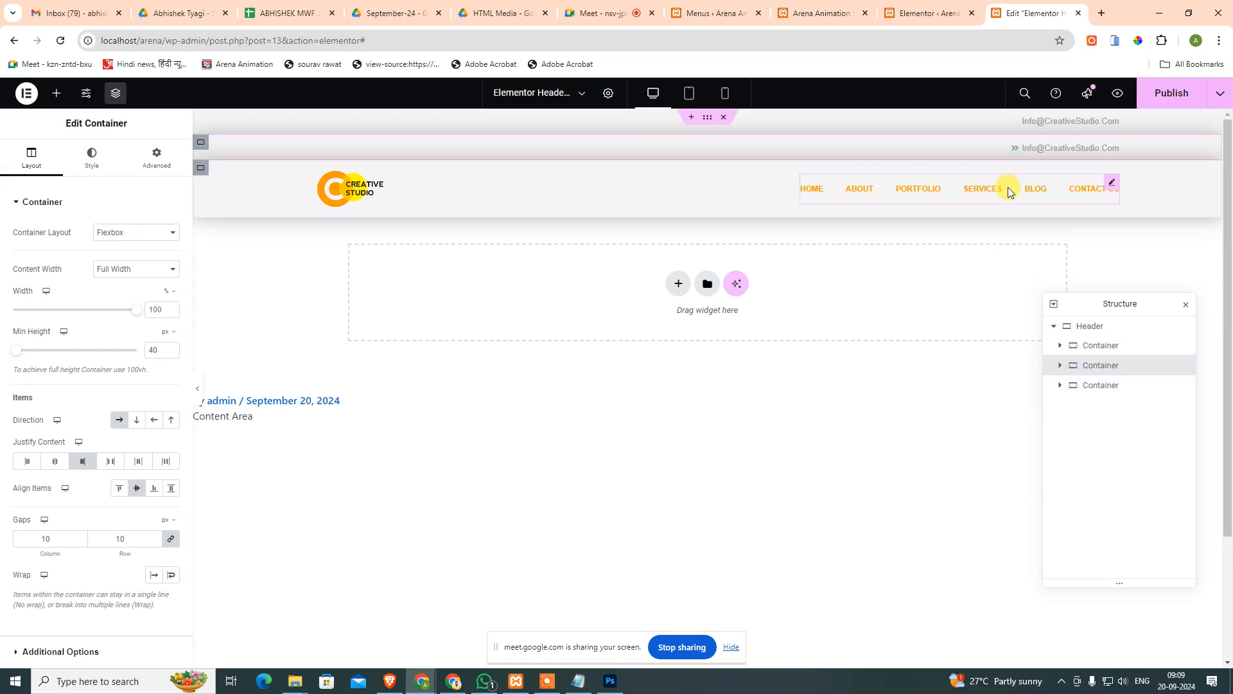
Move the duplicated email container above the original one inside the Header.
left_click(1060, 345)
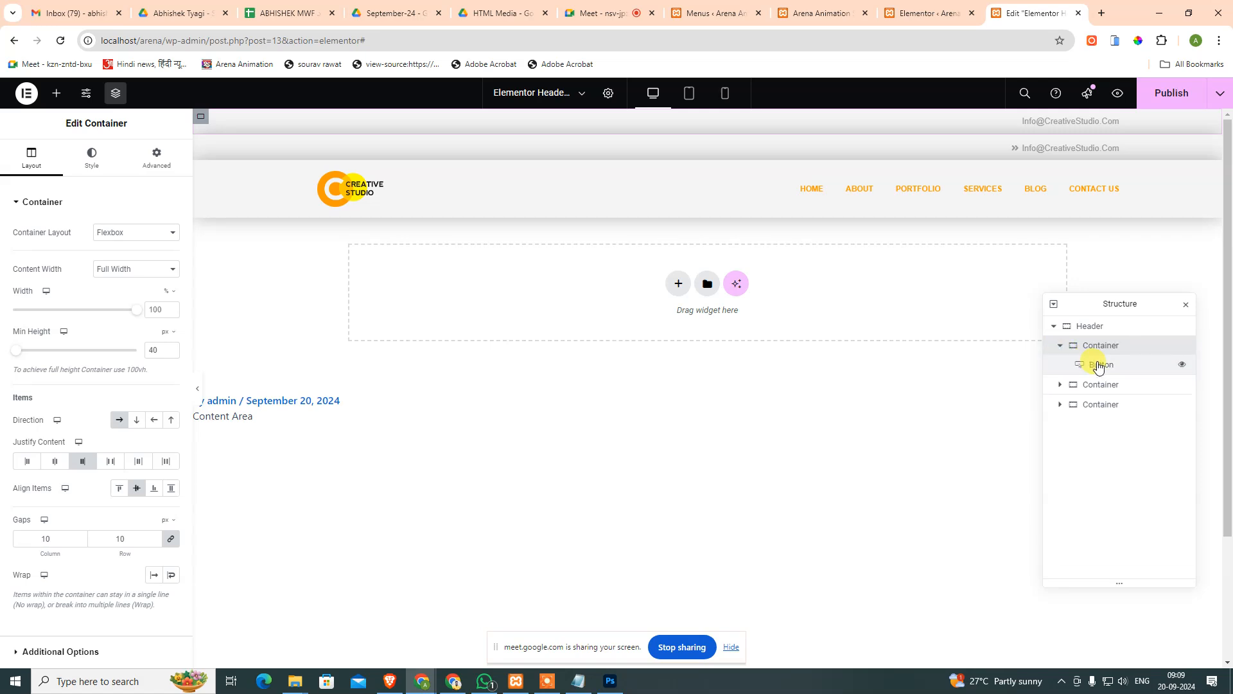
left_click(1100, 365)
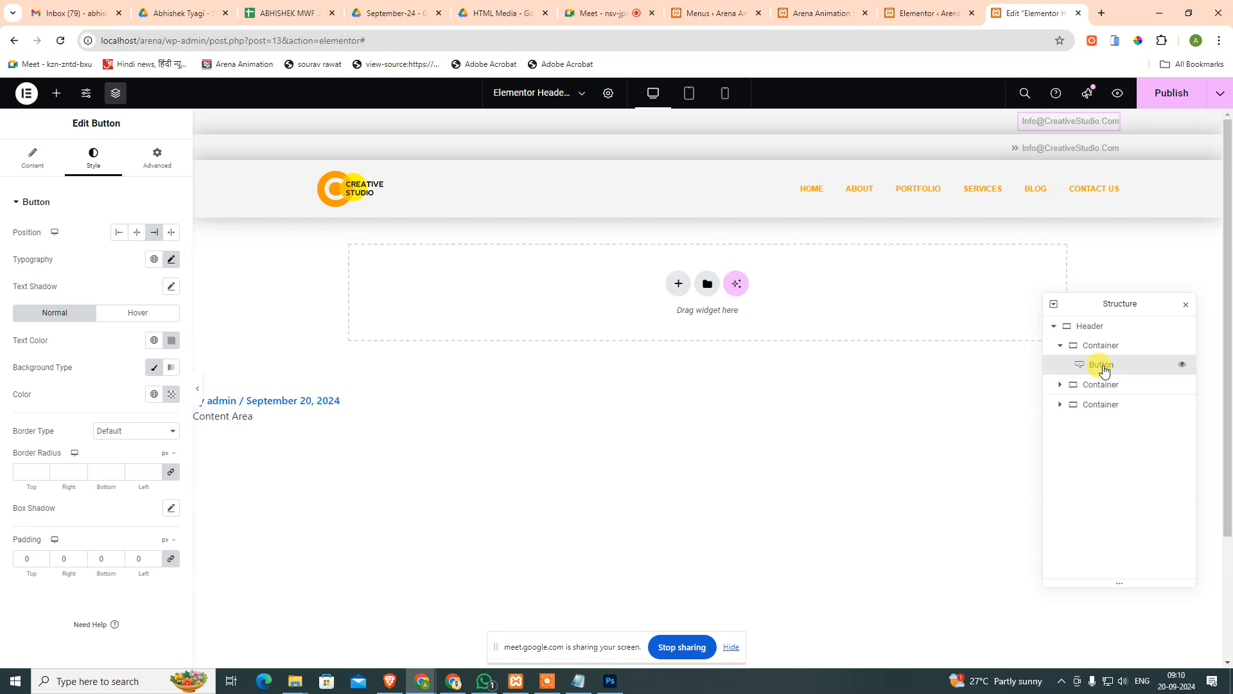
left_click(1060, 345)
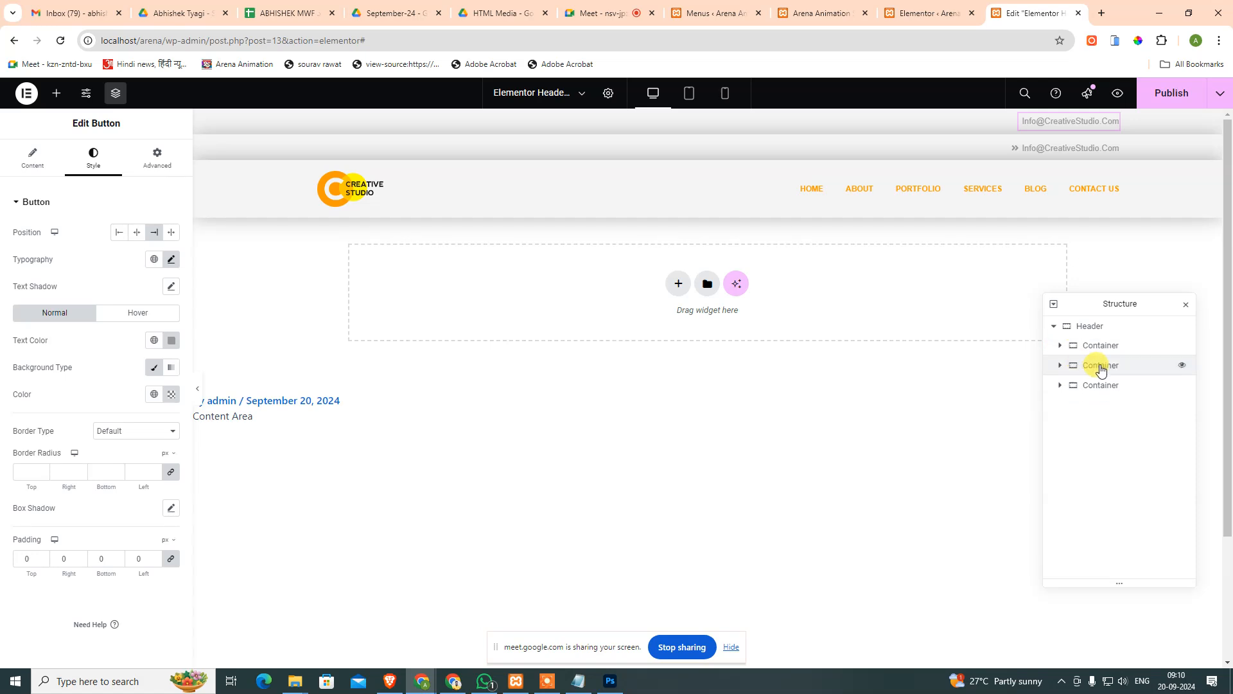
left_click_drag(1100, 369, 1115, 344)
Delete the email button from the topmost inner container of the Header.
left_click(1061, 347)
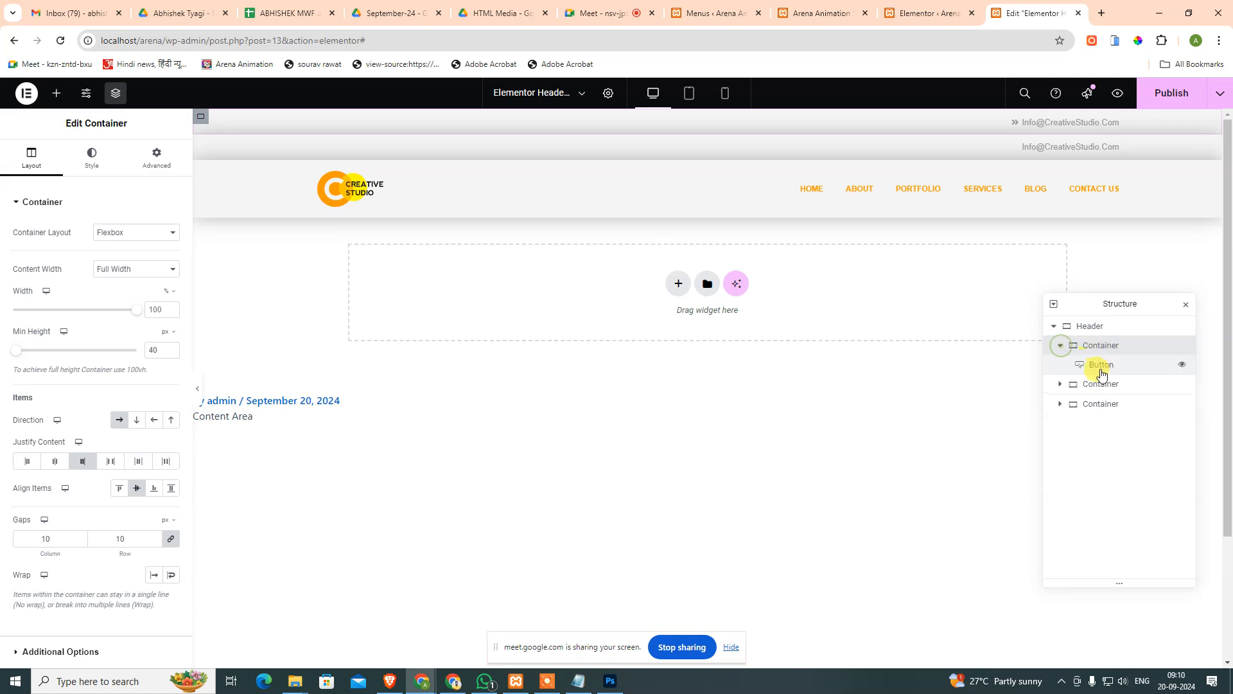
right_click(1104, 364)
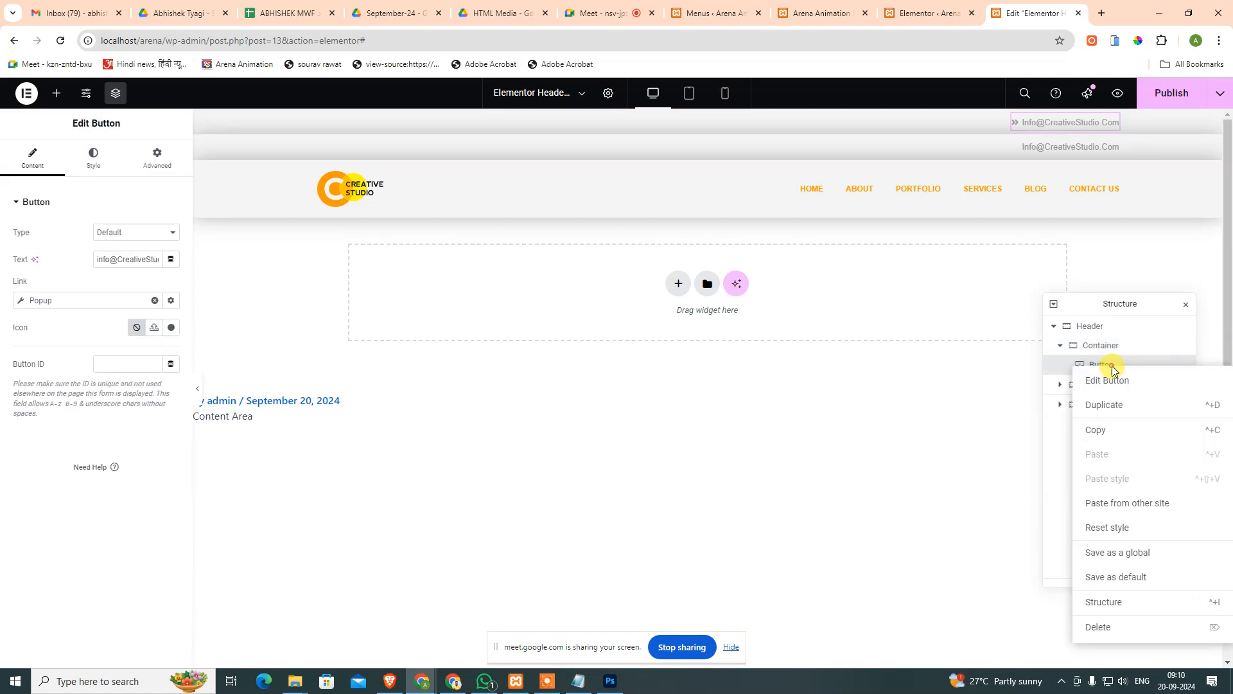
left_click(1097, 627)
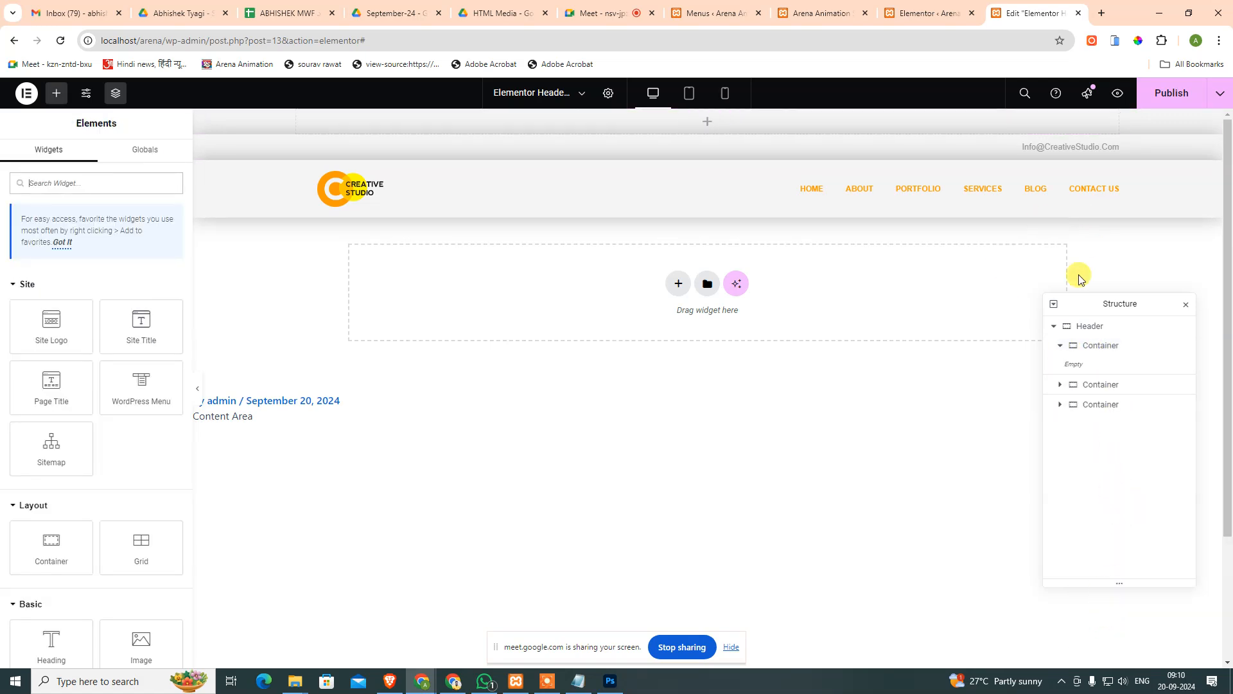
Compare the outer Header container's layout settings with the black strip at the top of the Photoshop design.
left_click(1068, 328)
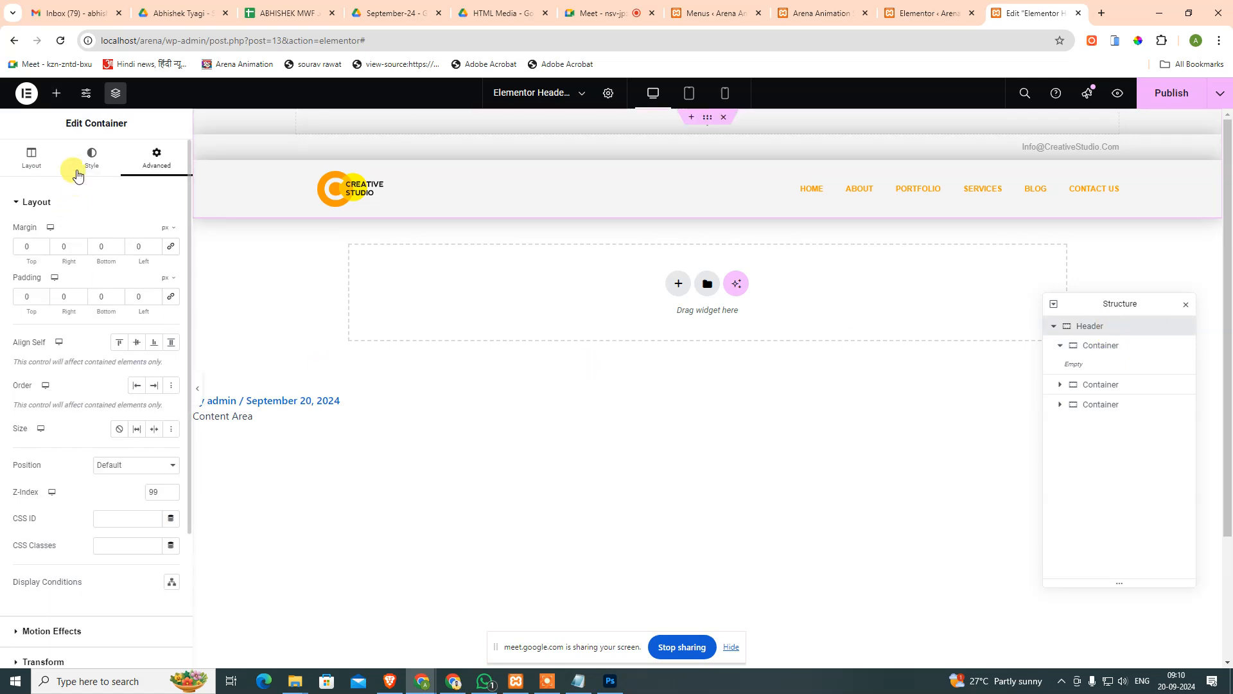
left_click(609, 681)
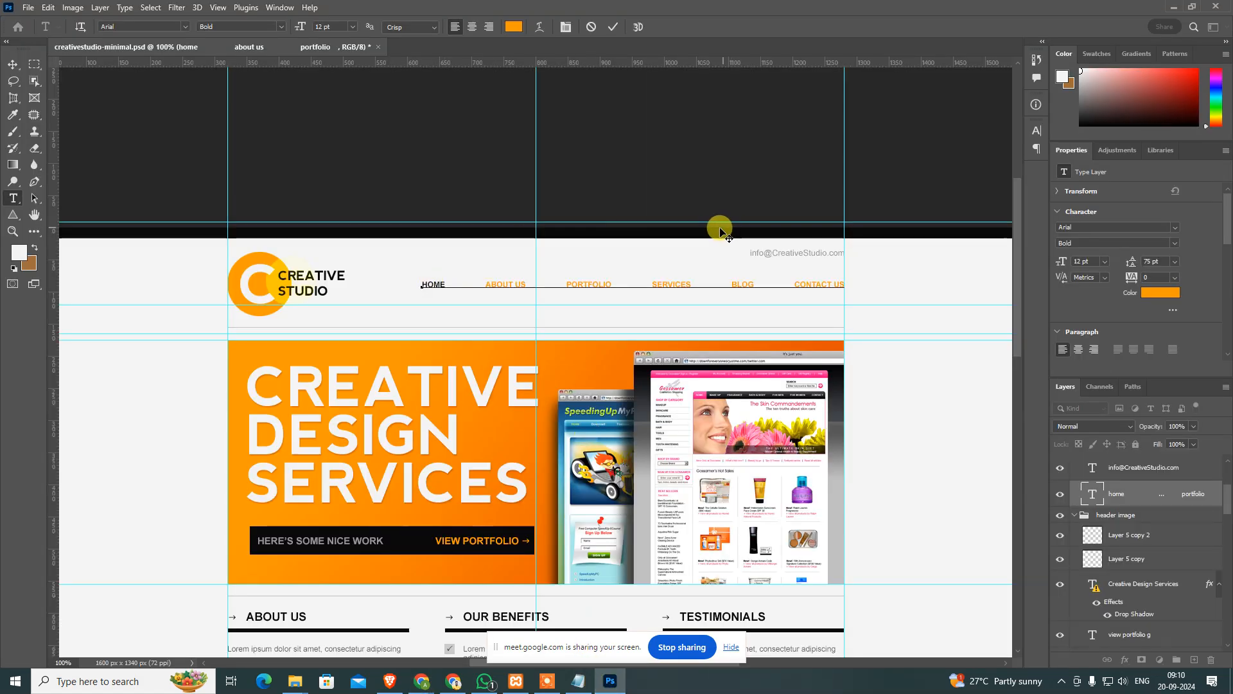
key("alt+Tab")
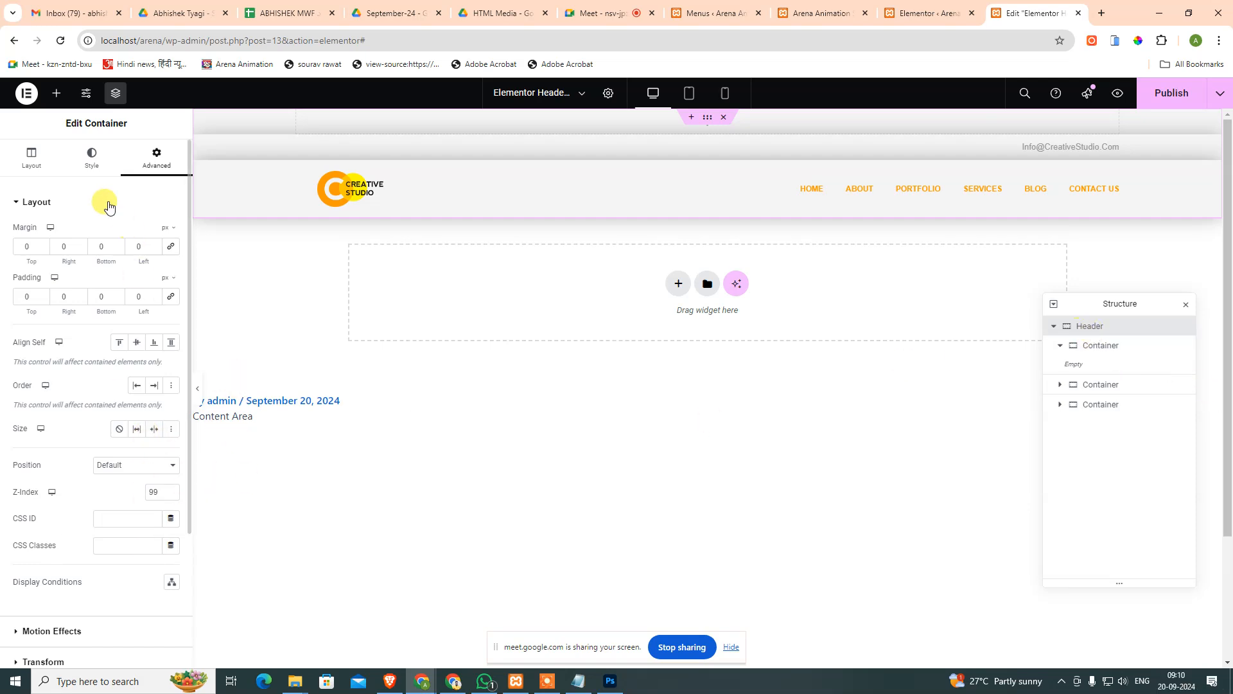
left_click(46, 161)
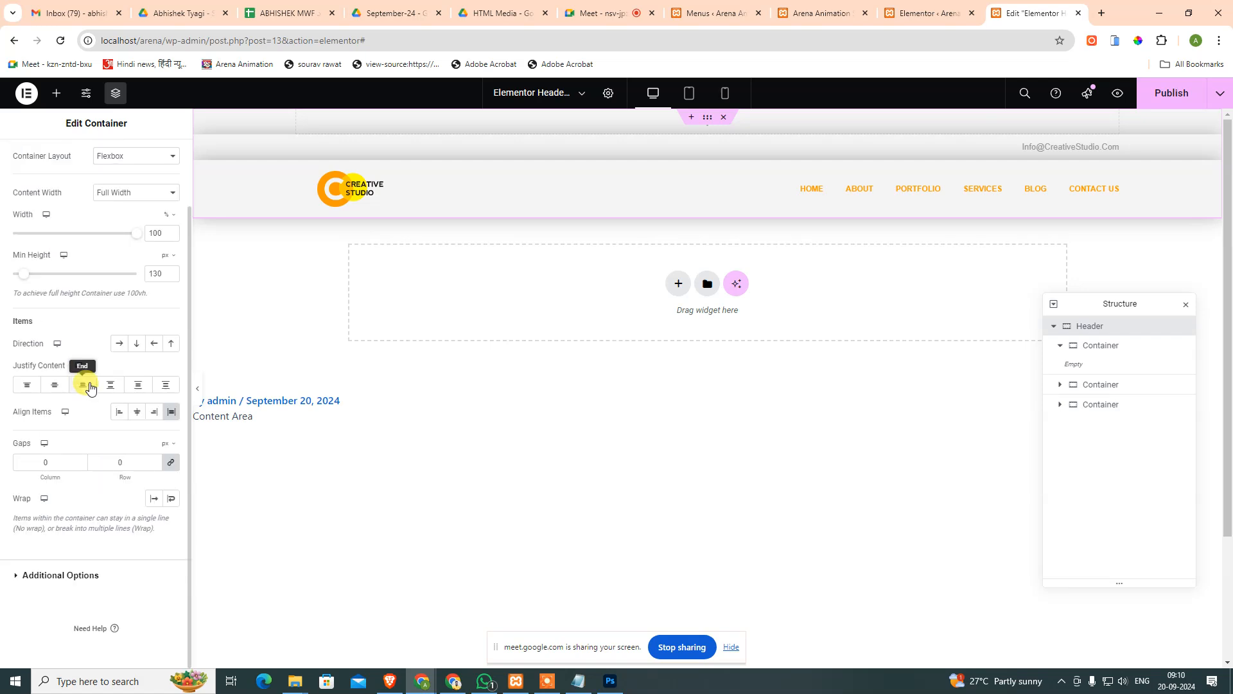
scroll(68, 149, "down", 1)
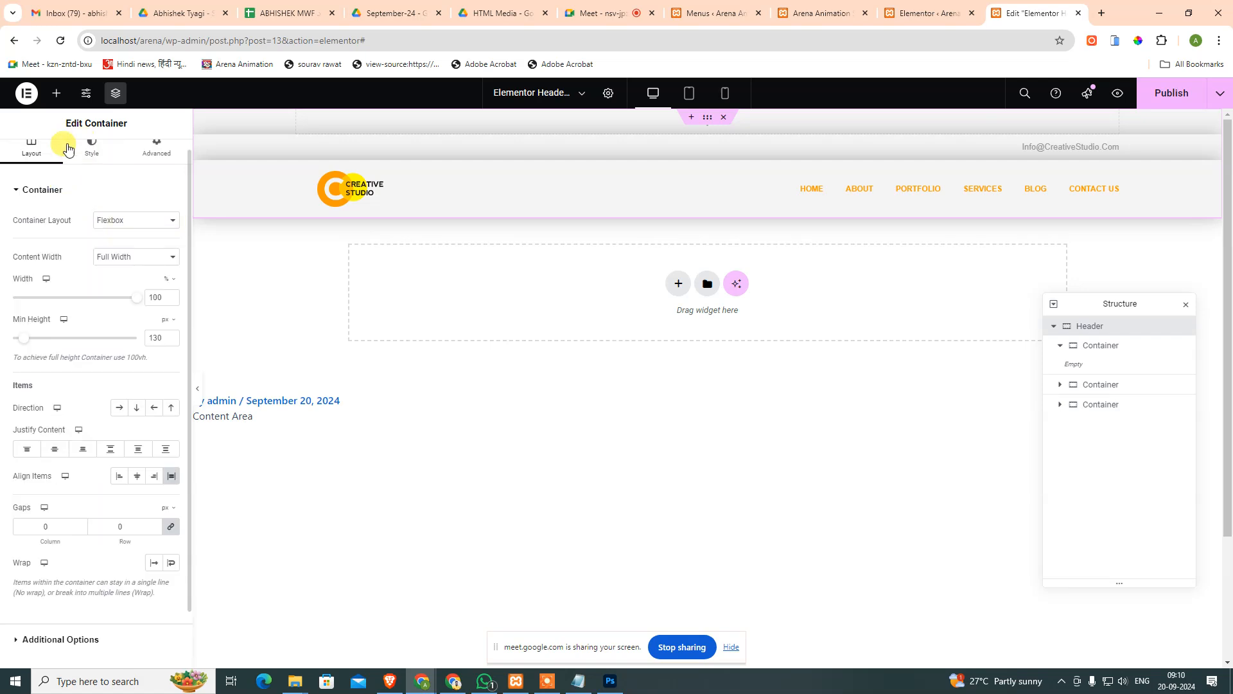
Try a black #000000 classic background color on the outer Header container and reset it.
left_click(114, 168)
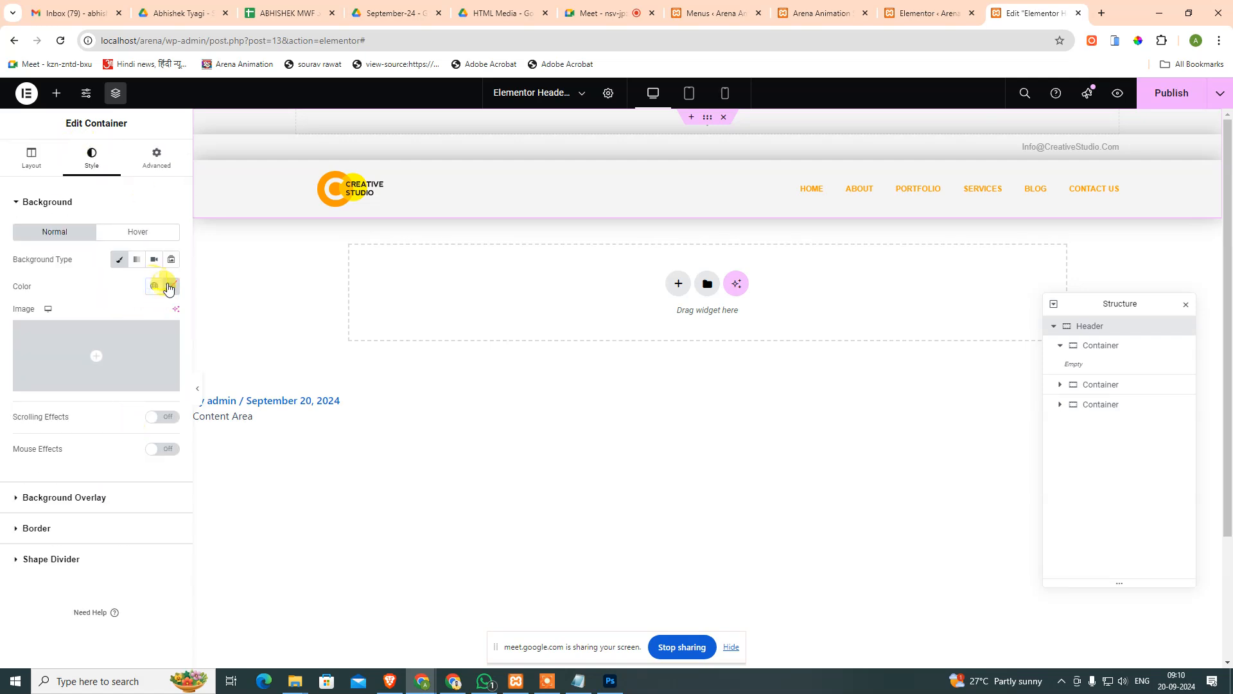
left_click(175, 289)
left_click_drag(137, 411, 82, 452)
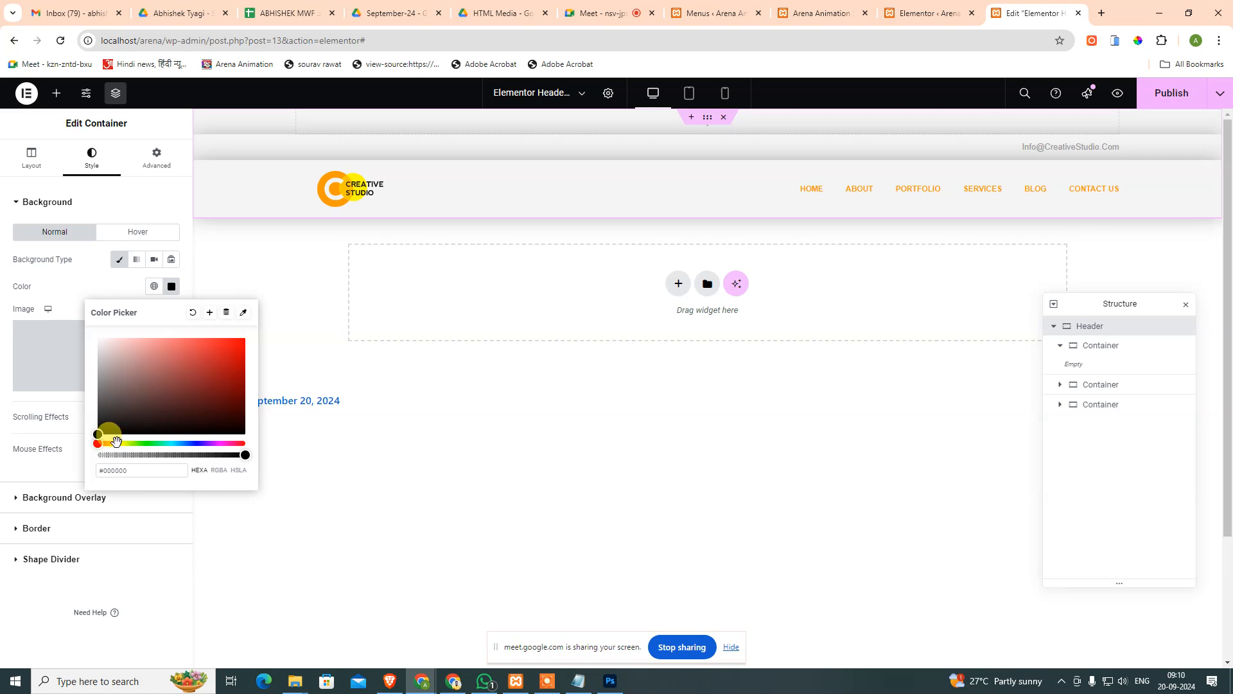
left_click(193, 312)
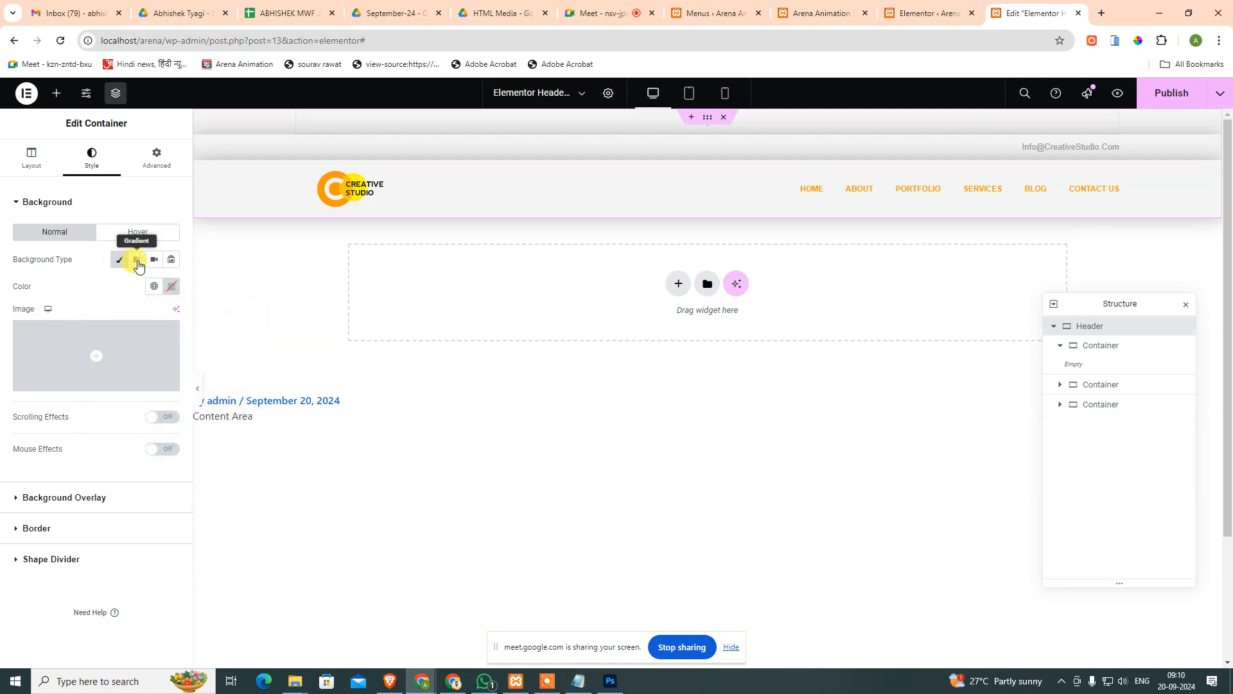
left_click(122, 264)
left_click(123, 266)
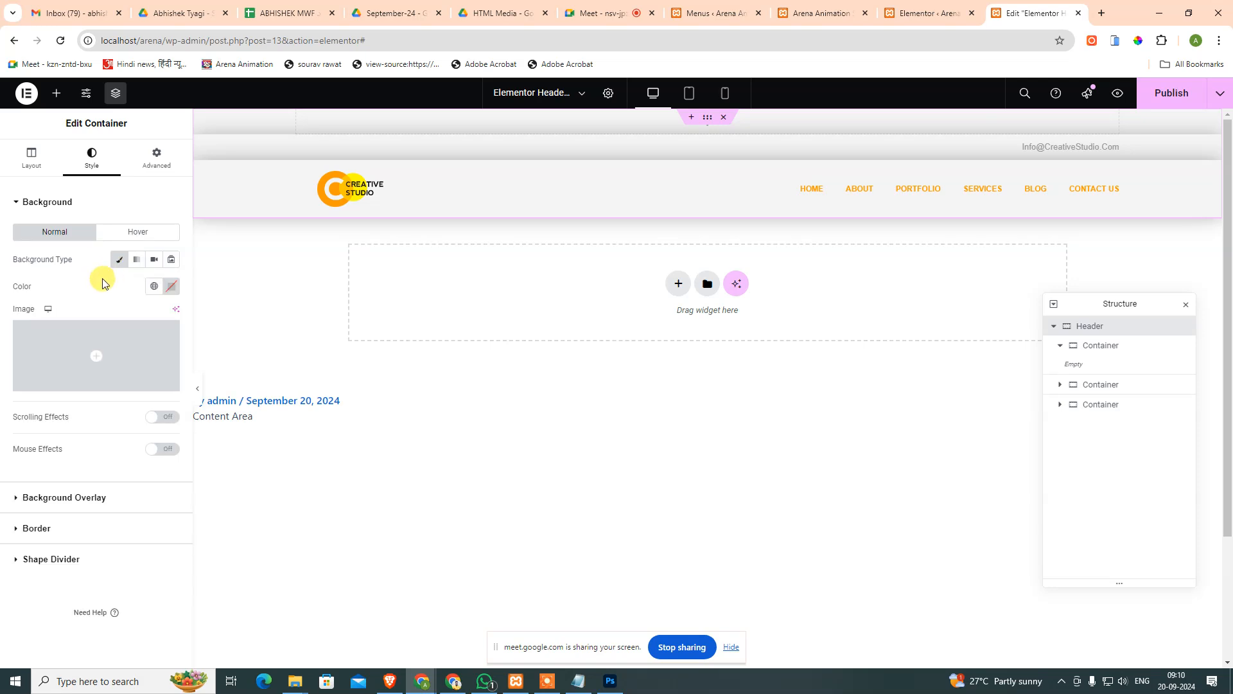
Try the gradient background type on the outer Header container, return to classic and set the color to black.
mouse_move(106, 355)
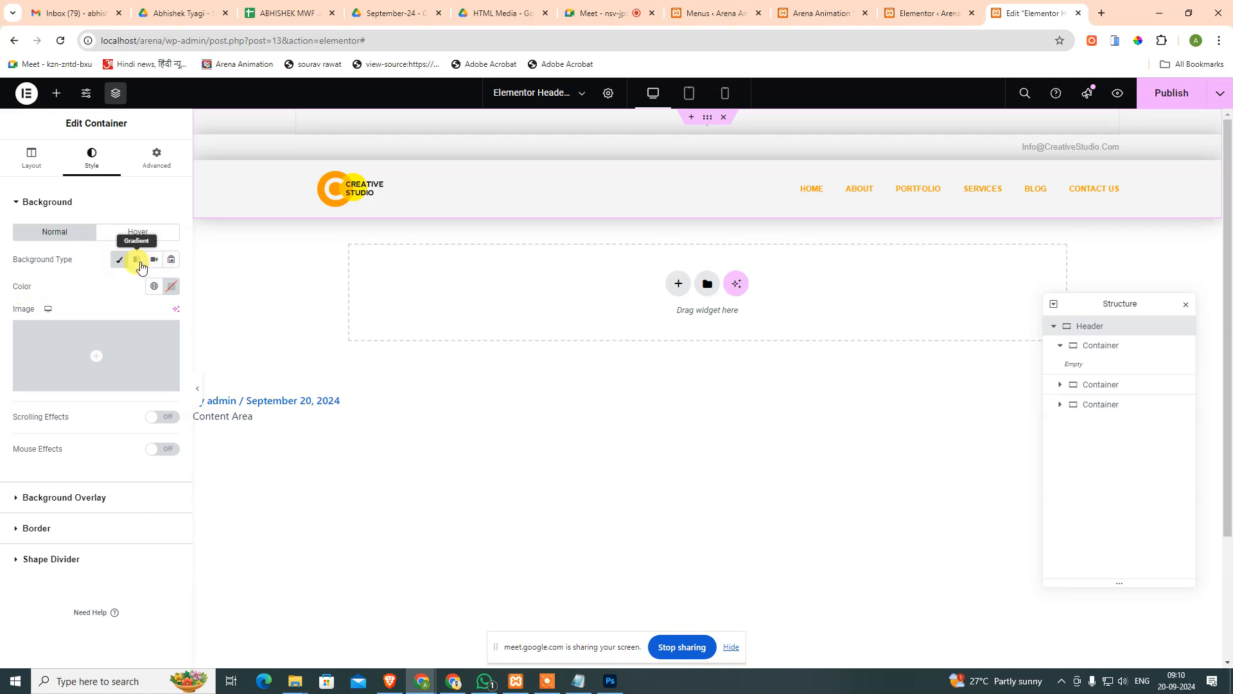
left_click(138, 260)
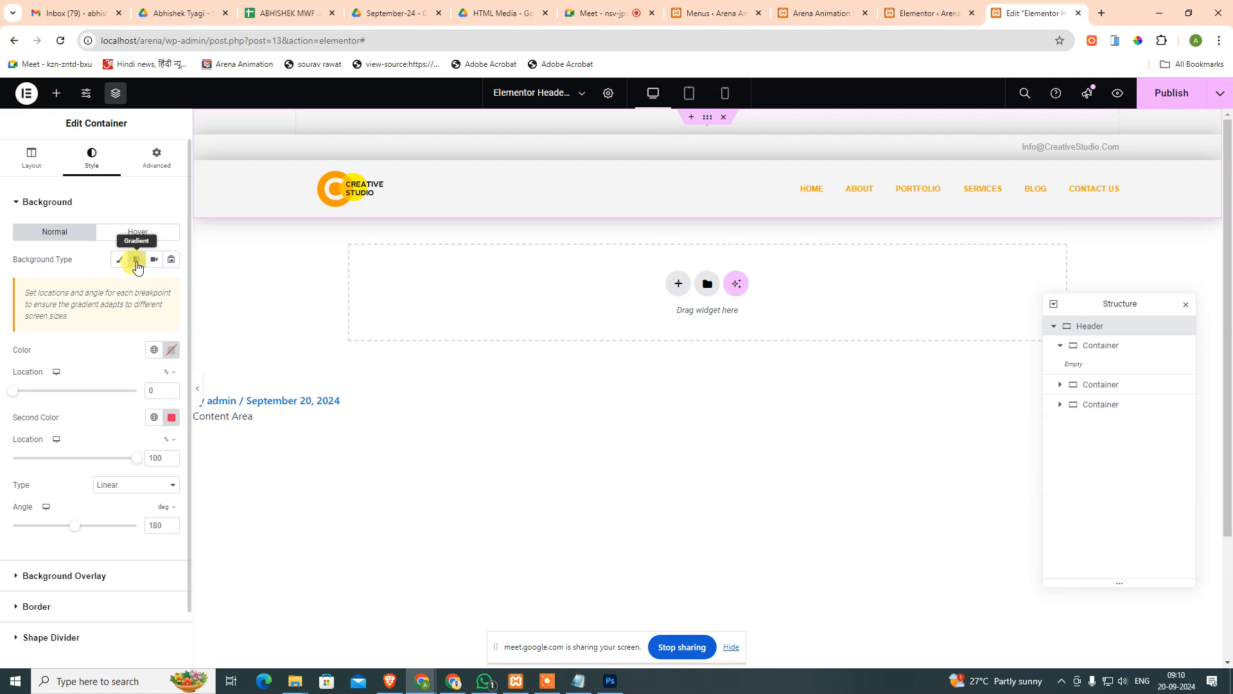
left_click(119, 260)
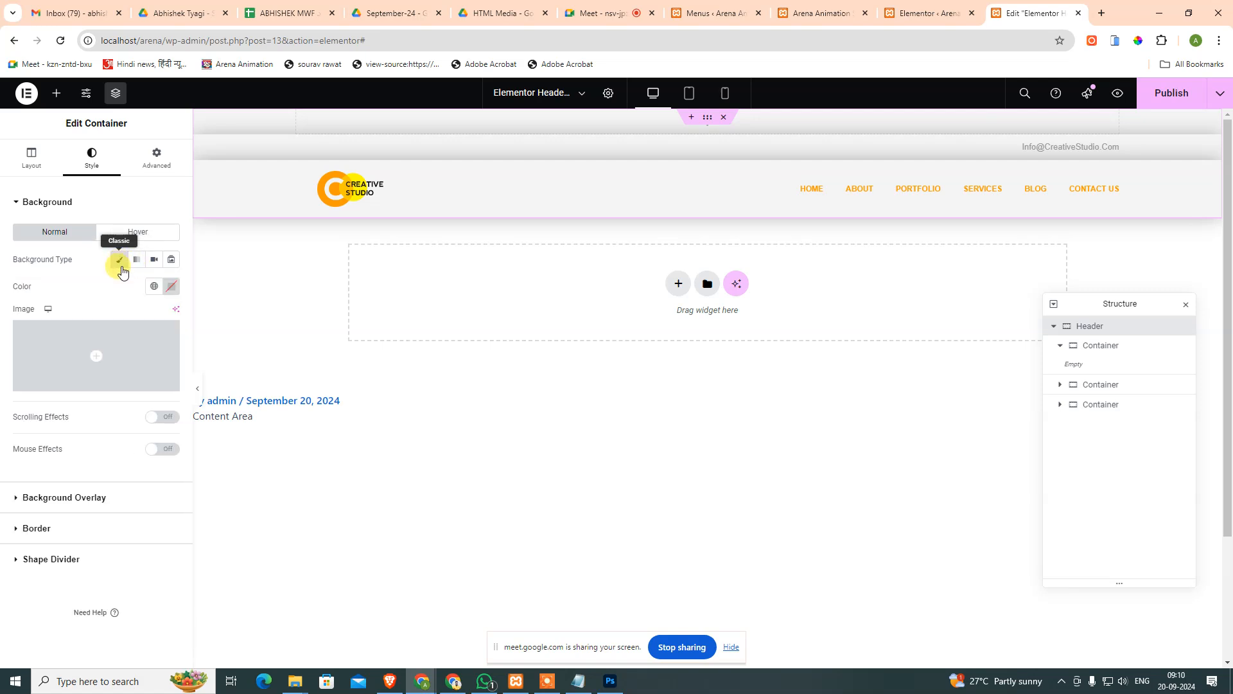
left_click(136, 260)
left_click(120, 261)
left_click(171, 286)
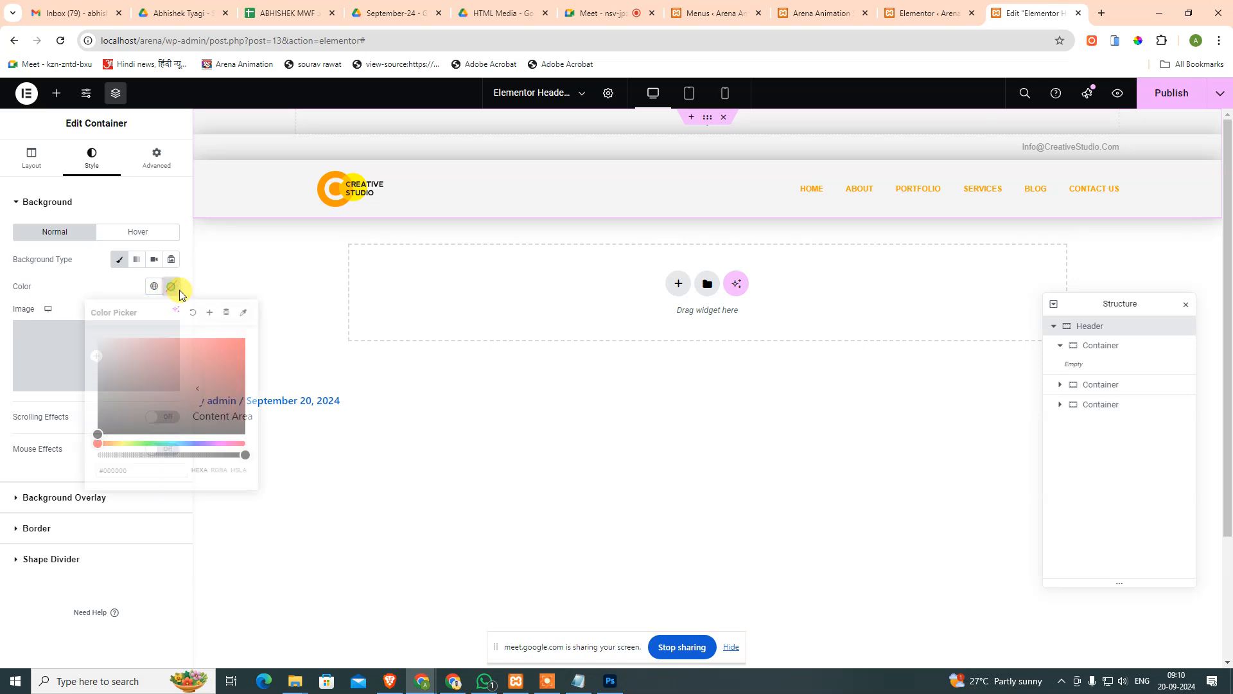
left_click(70, 279)
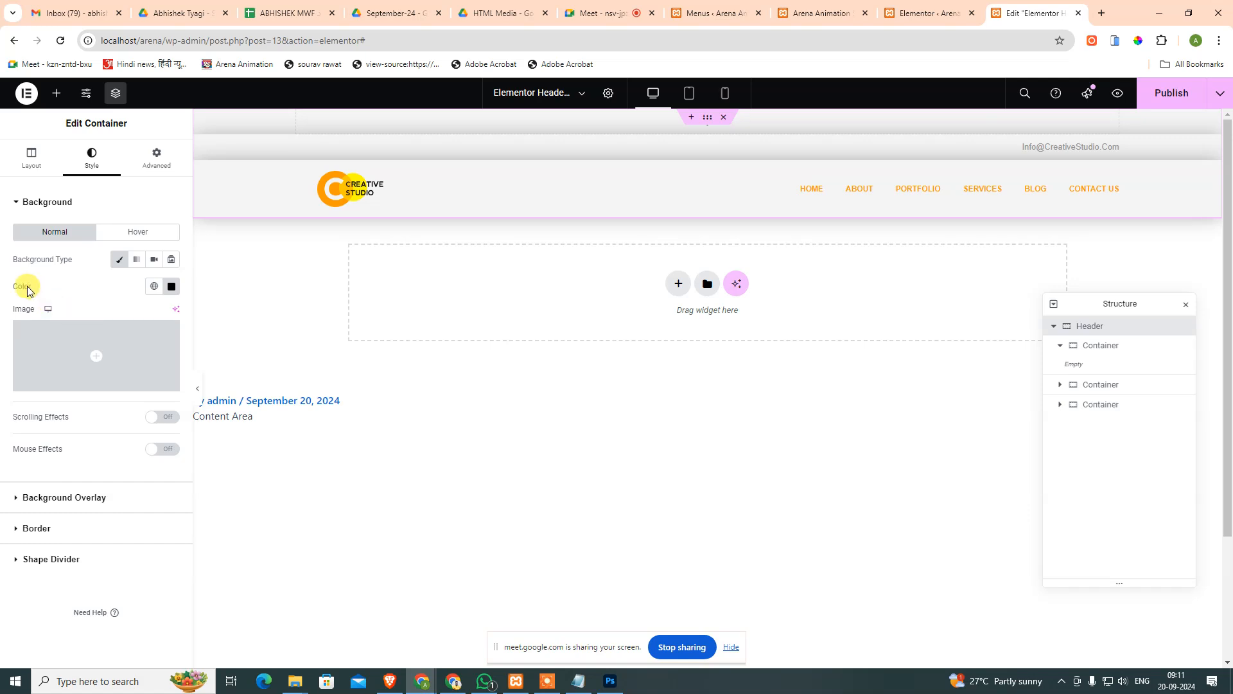
Undo the Header's background changes and the deletion of the email button in the topmost inner container.
key("ctrl+z")
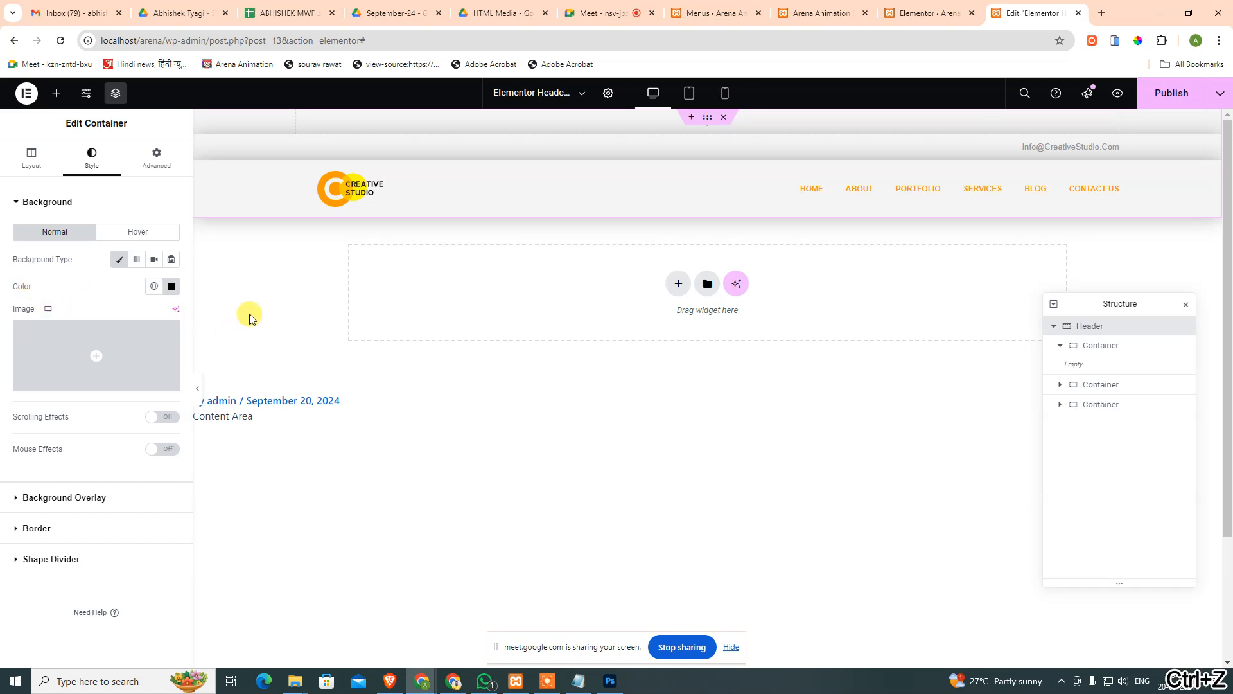
key("ctrl+z")
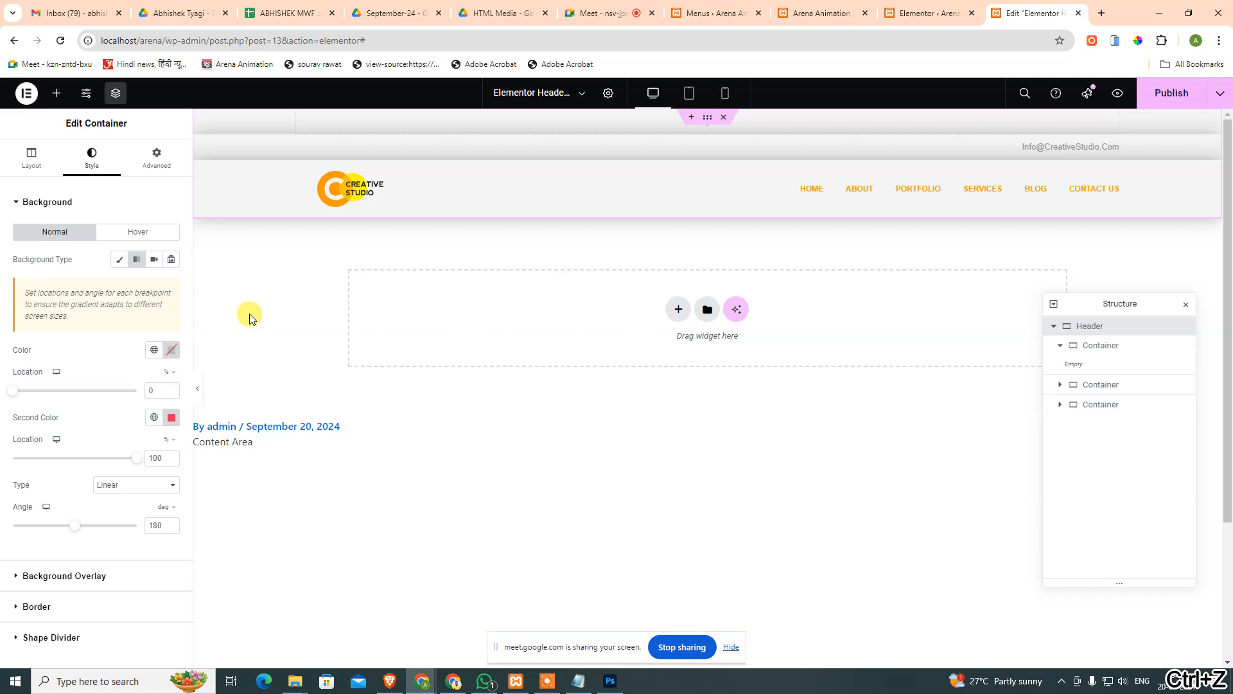
key("ctrl+z")
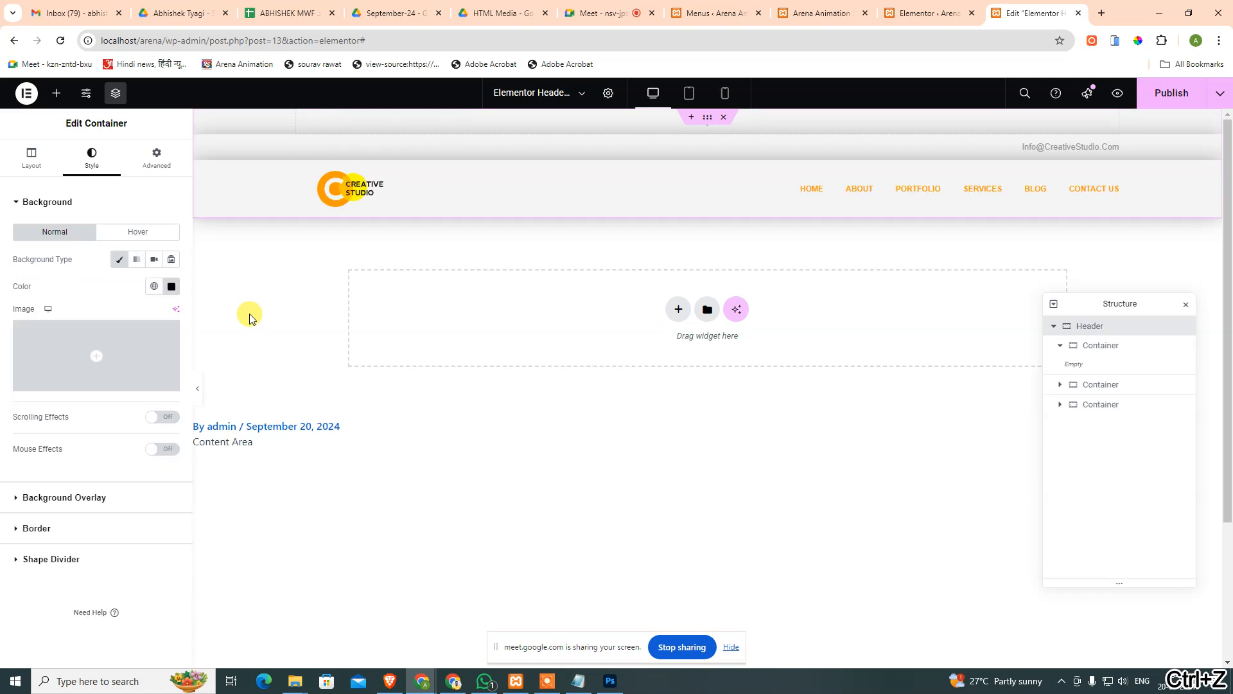
key("ctrl+z")
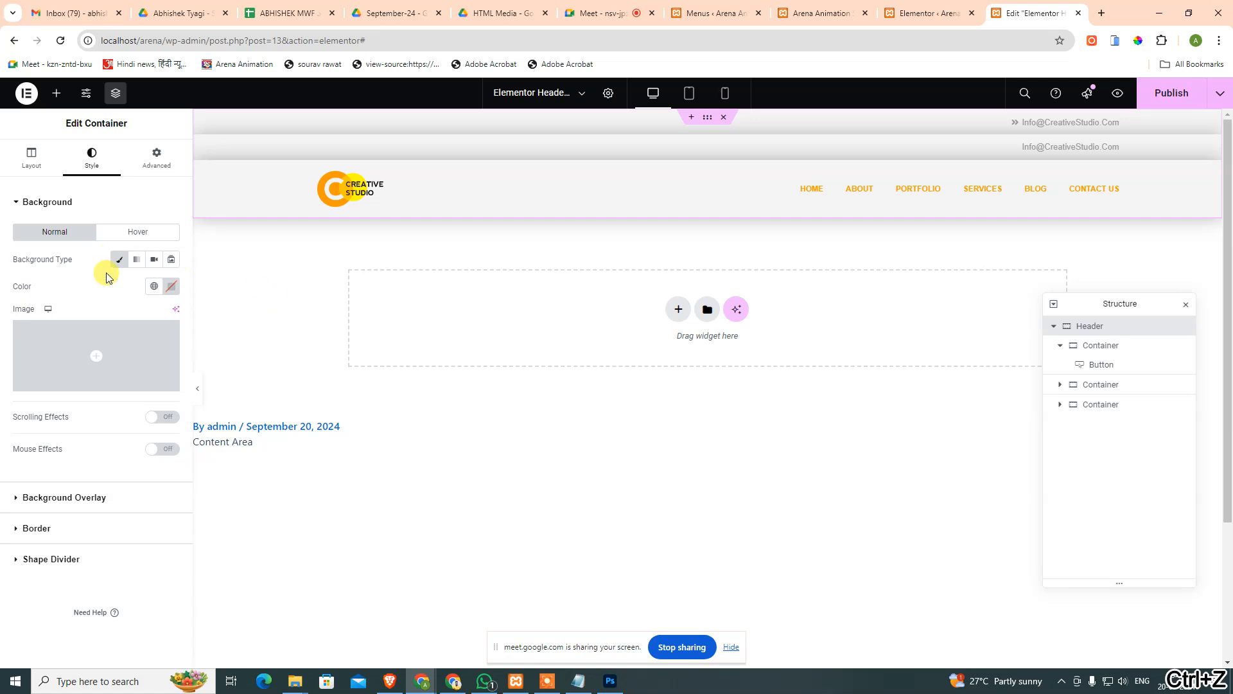
Set the background color of the topmost inner container, holding the duplicated email button, to black #000000.
left_click(1095, 348)
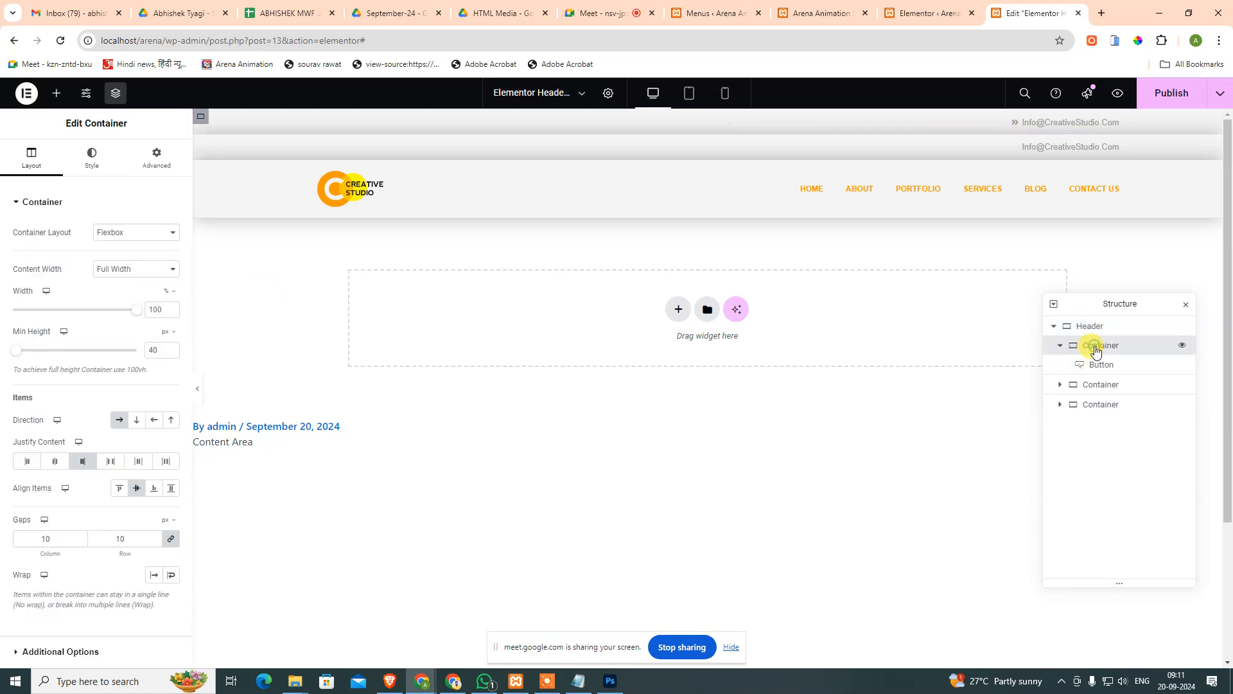
left_click(1091, 327)
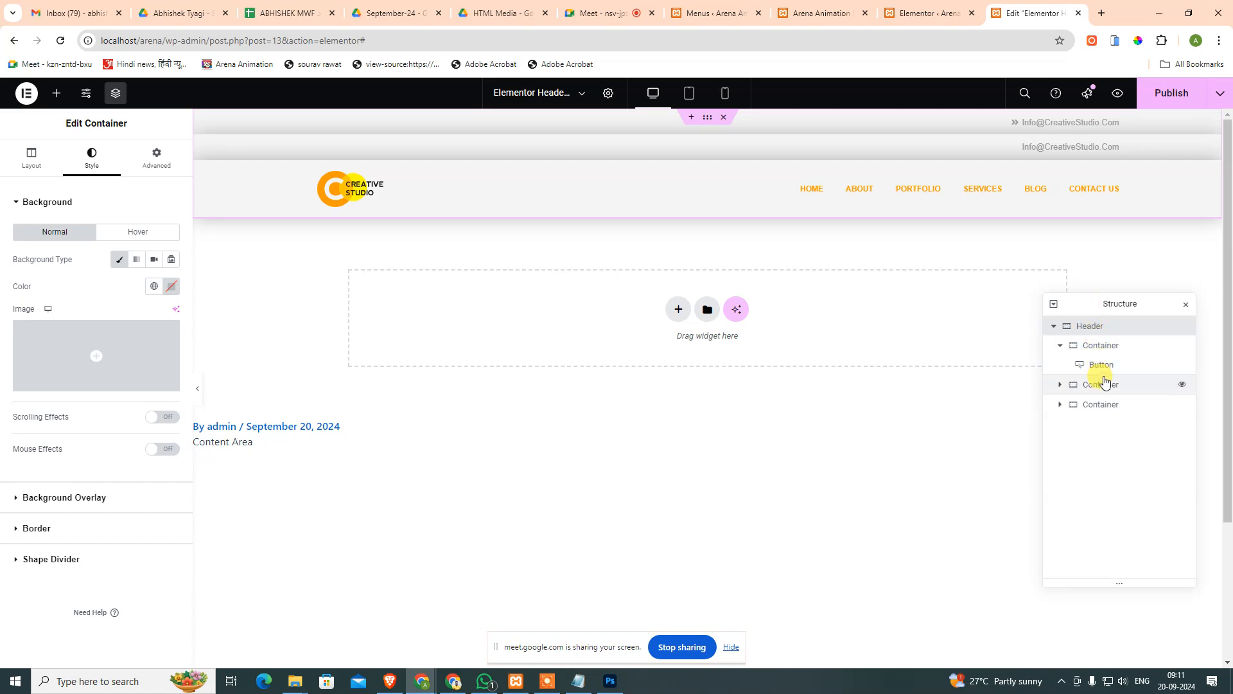
left_click(1091, 363)
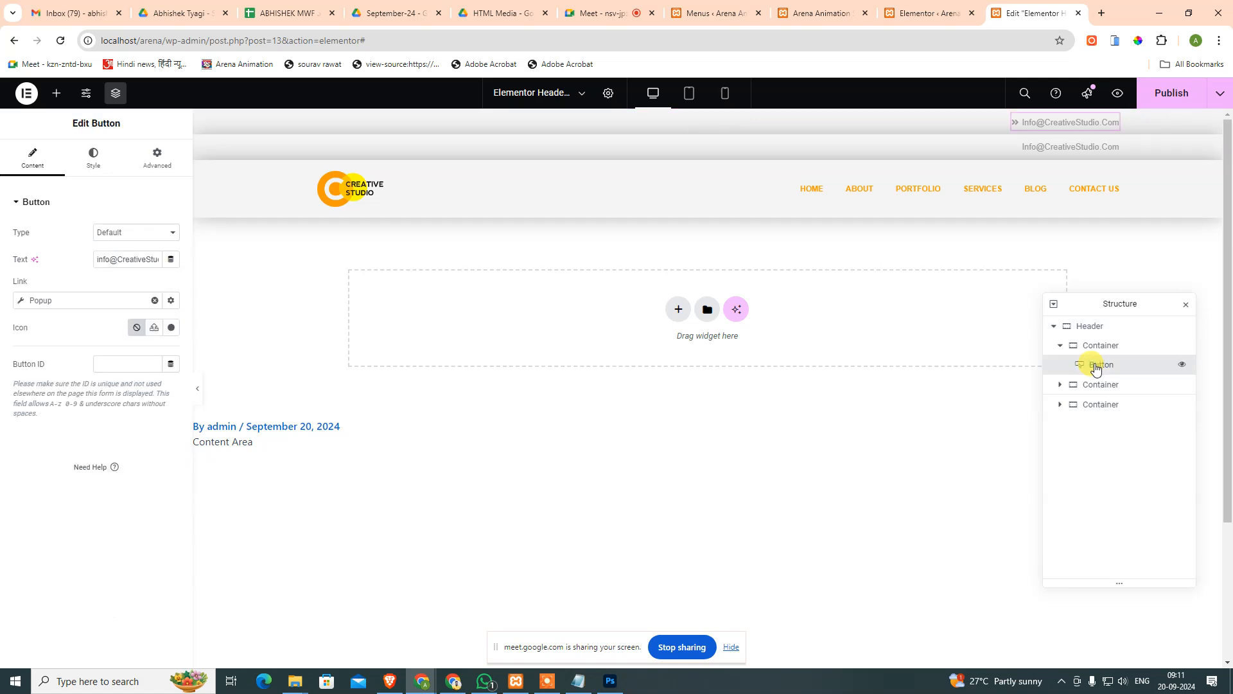
left_click(1103, 348)
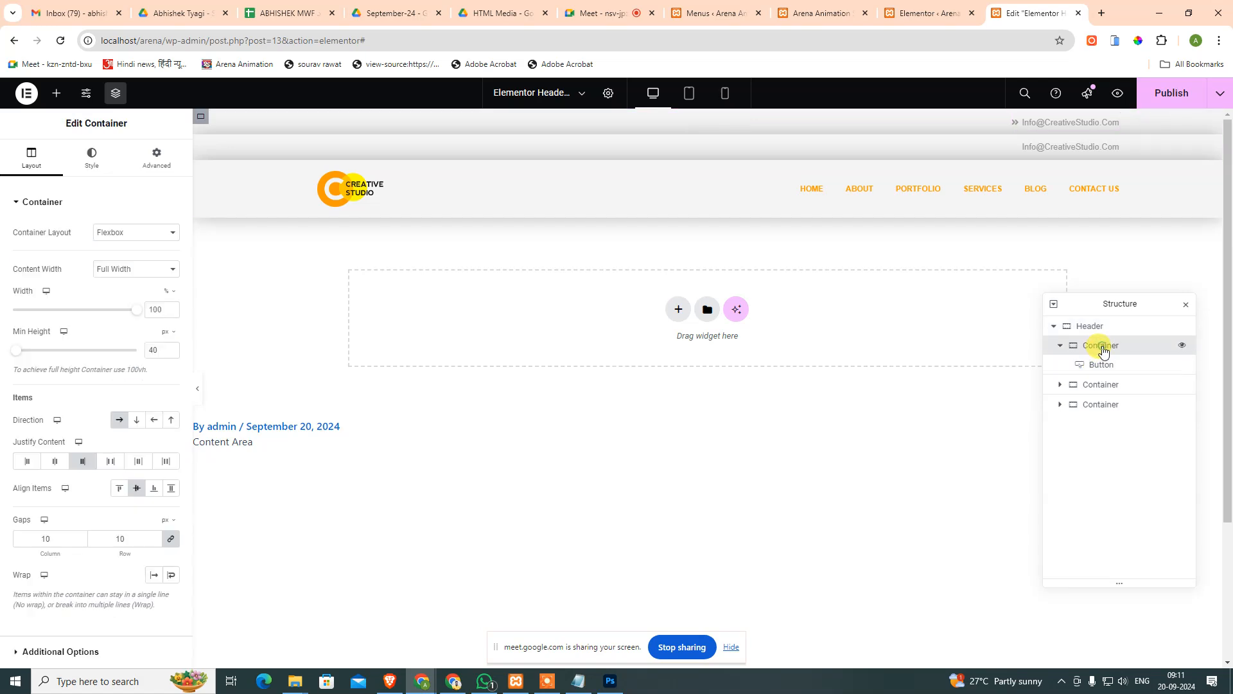
left_click(99, 162)
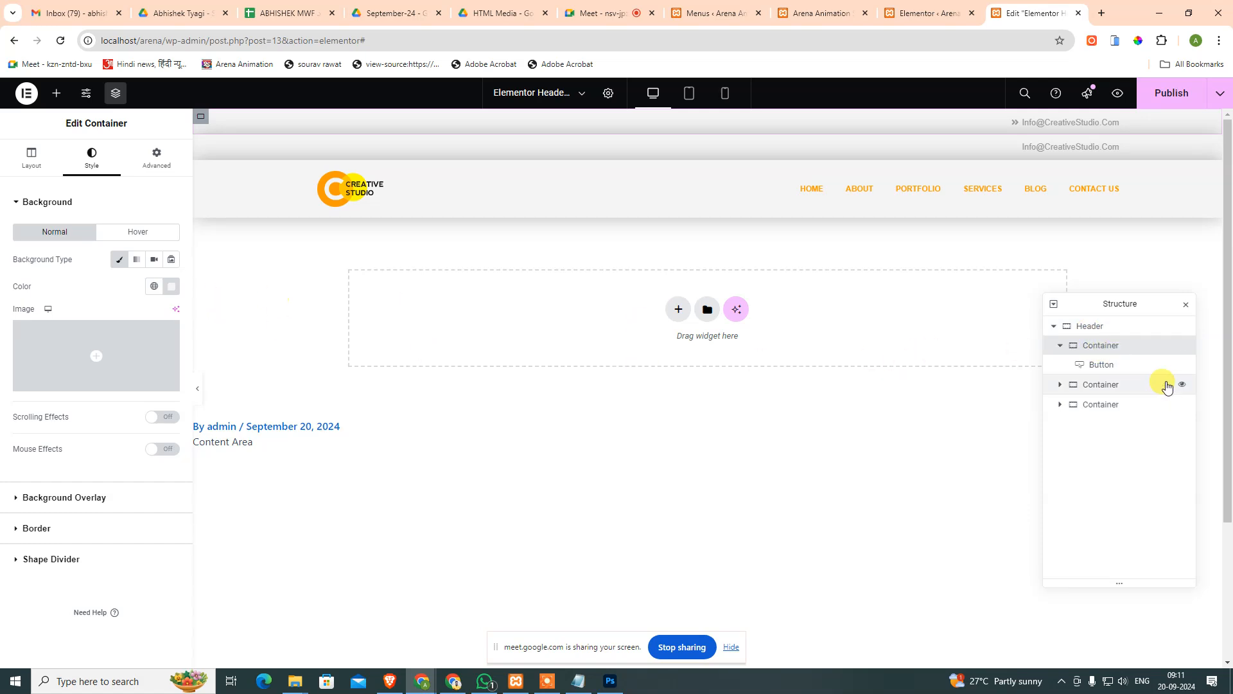
left_click(171, 286)
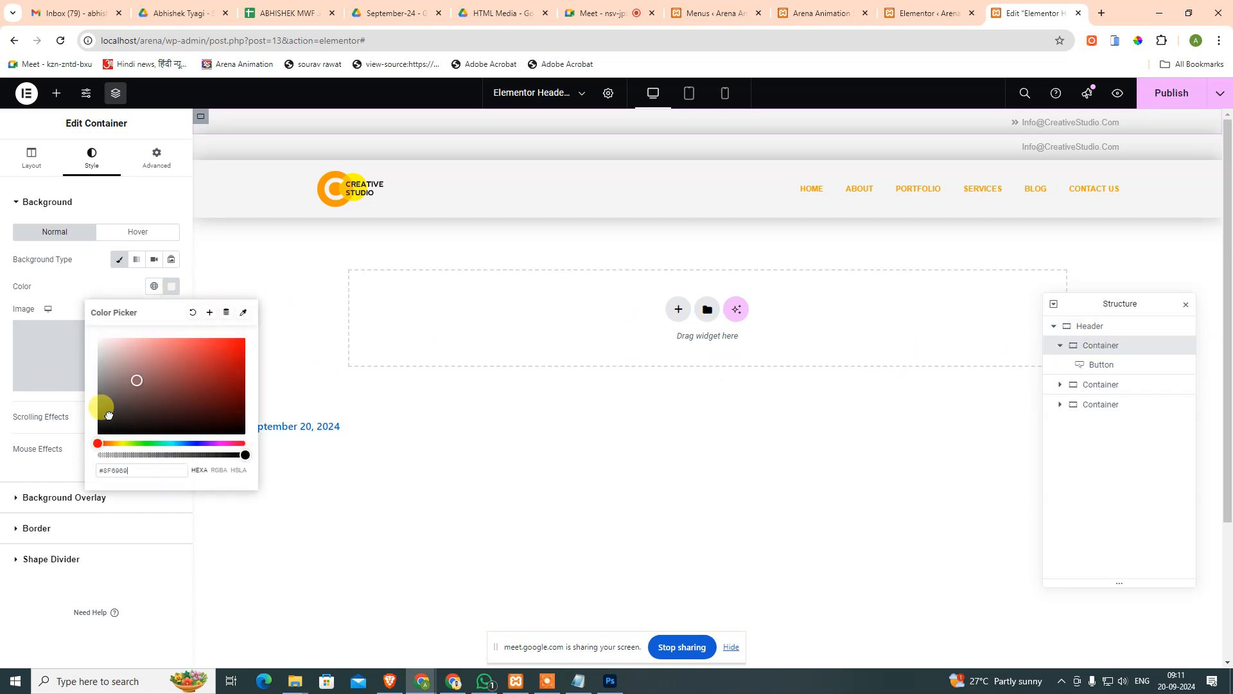
left_click_drag(105, 407, 80, 445)
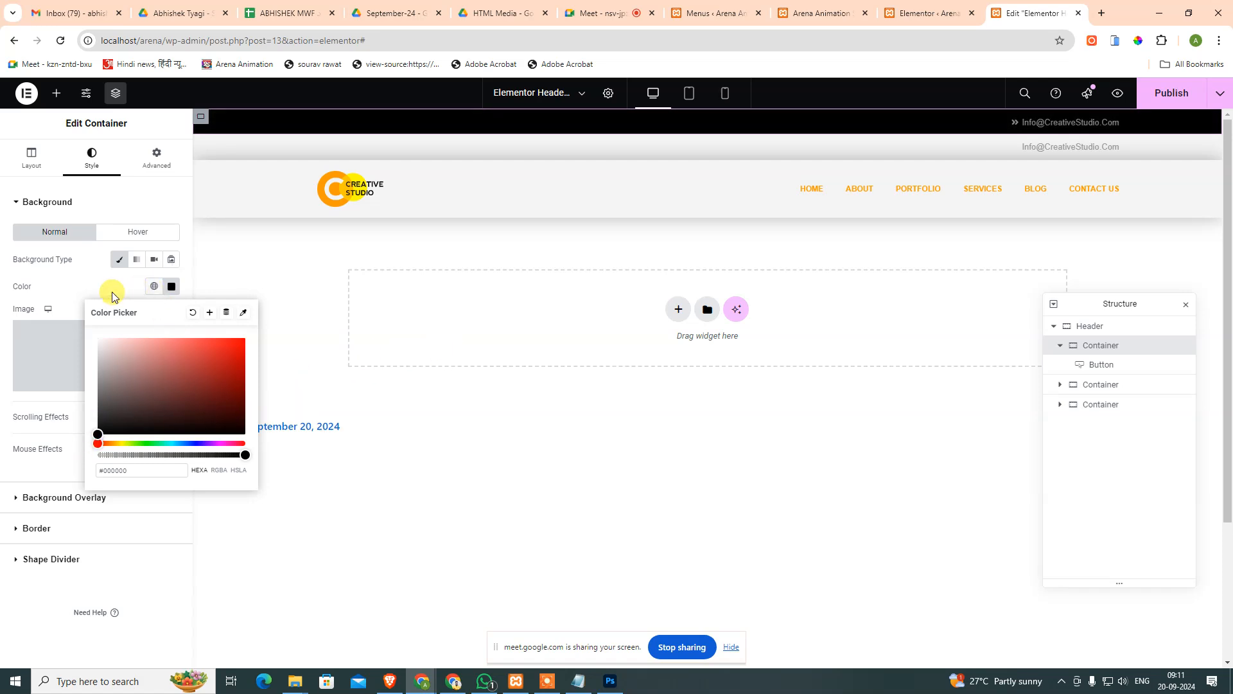
left_click(91, 286)
Delete the duplicated email button from the black topmost inner container.
left_click(1100, 364)
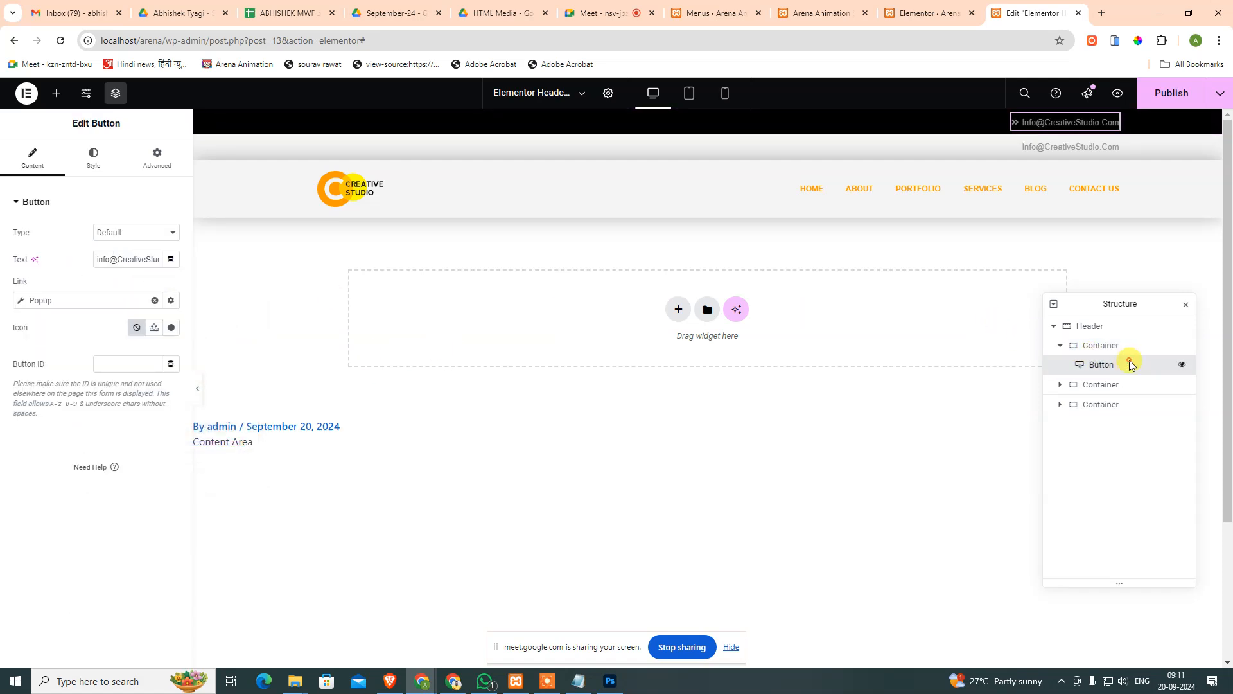
right_click(1130, 364)
left_click(1118, 617)
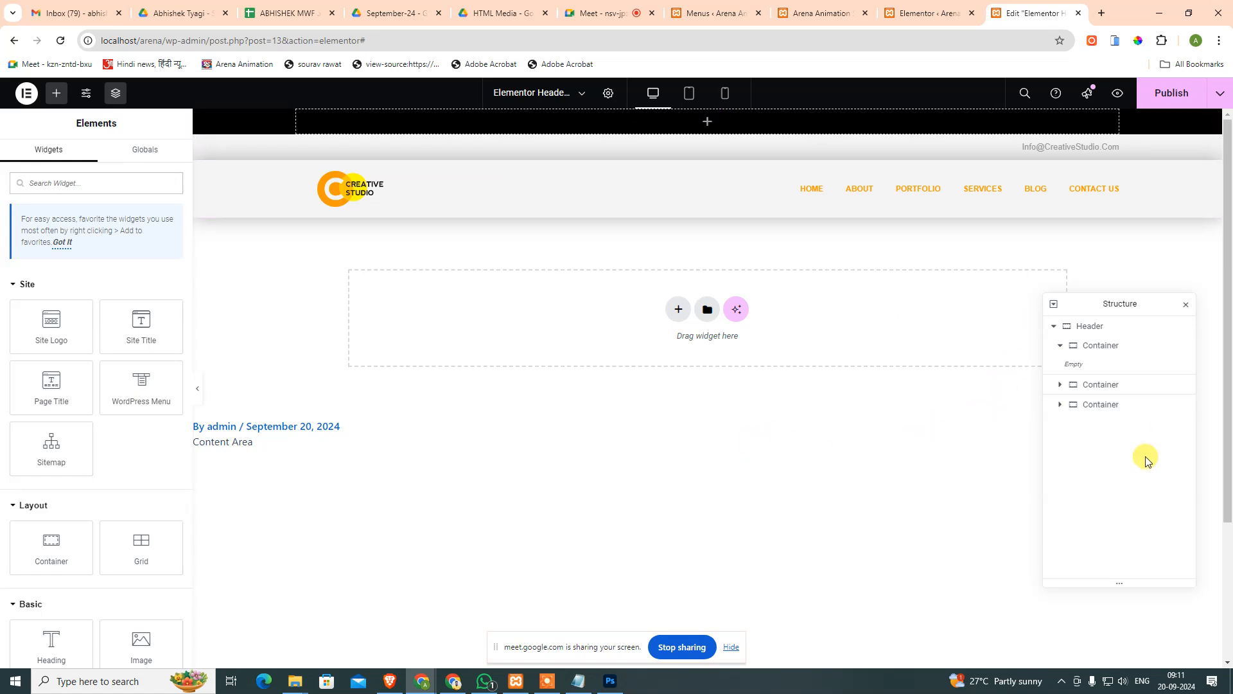
Review the layout settings of the empty black container at the top of the Header.
left_click(1104, 350)
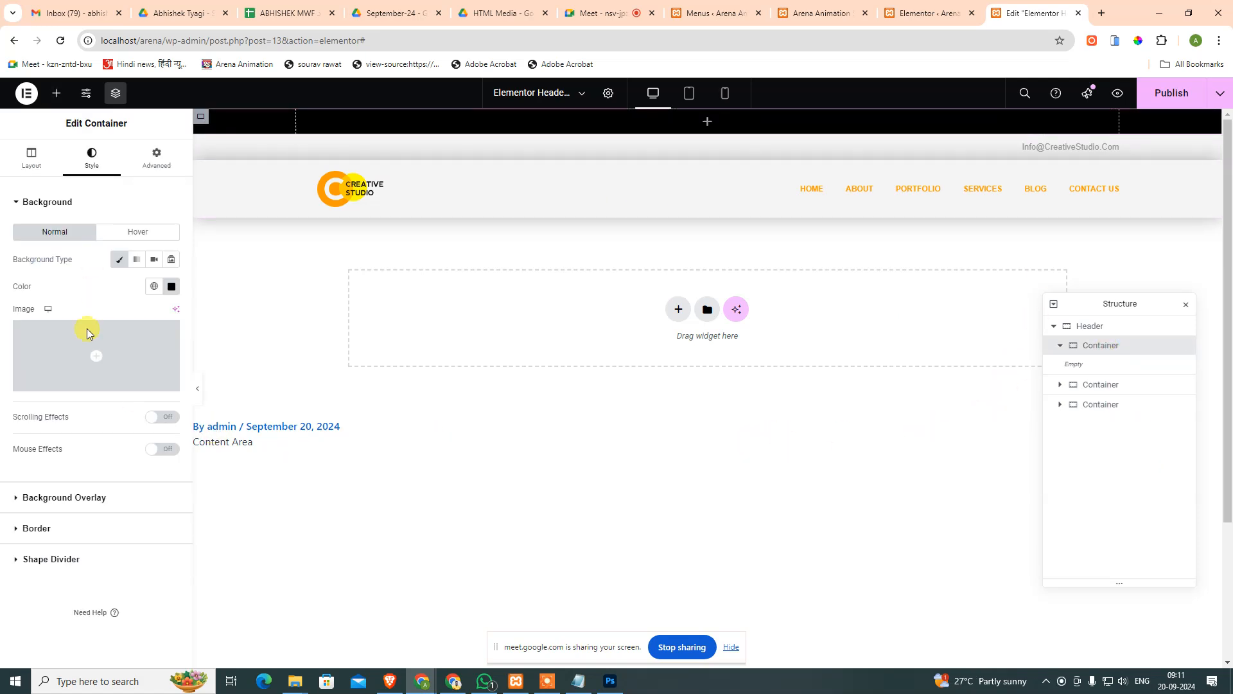
left_click(35, 156)
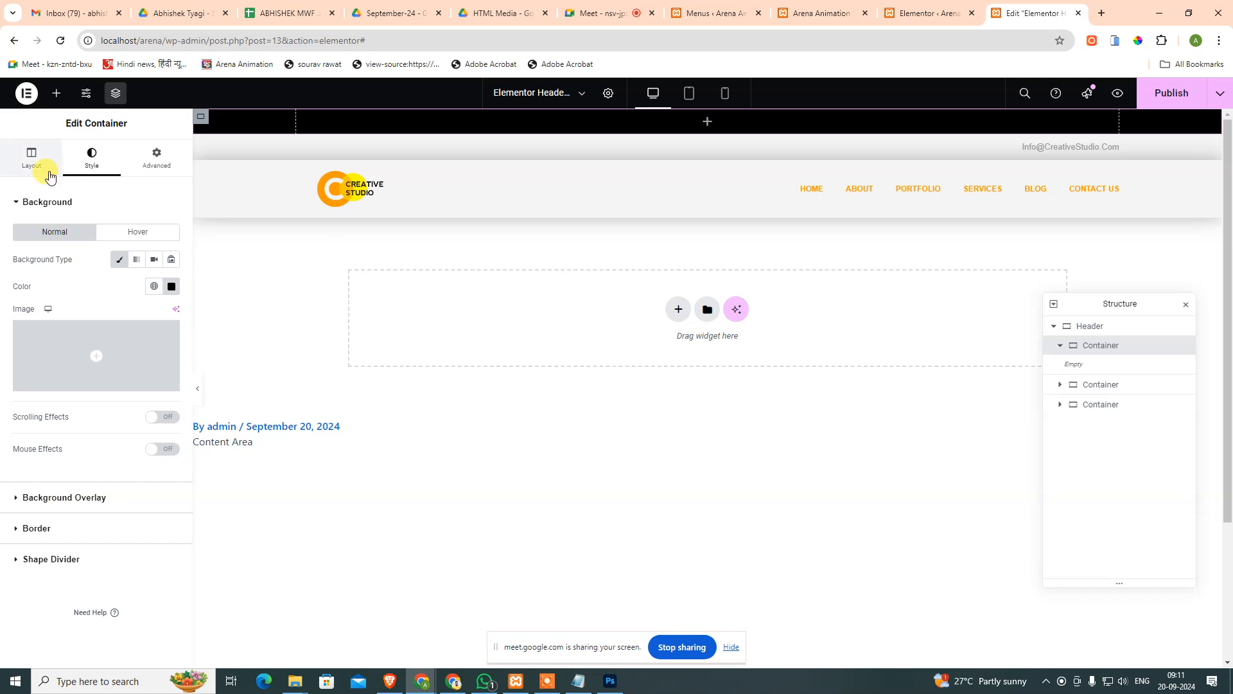
scroll(78, 573, "down", 2)
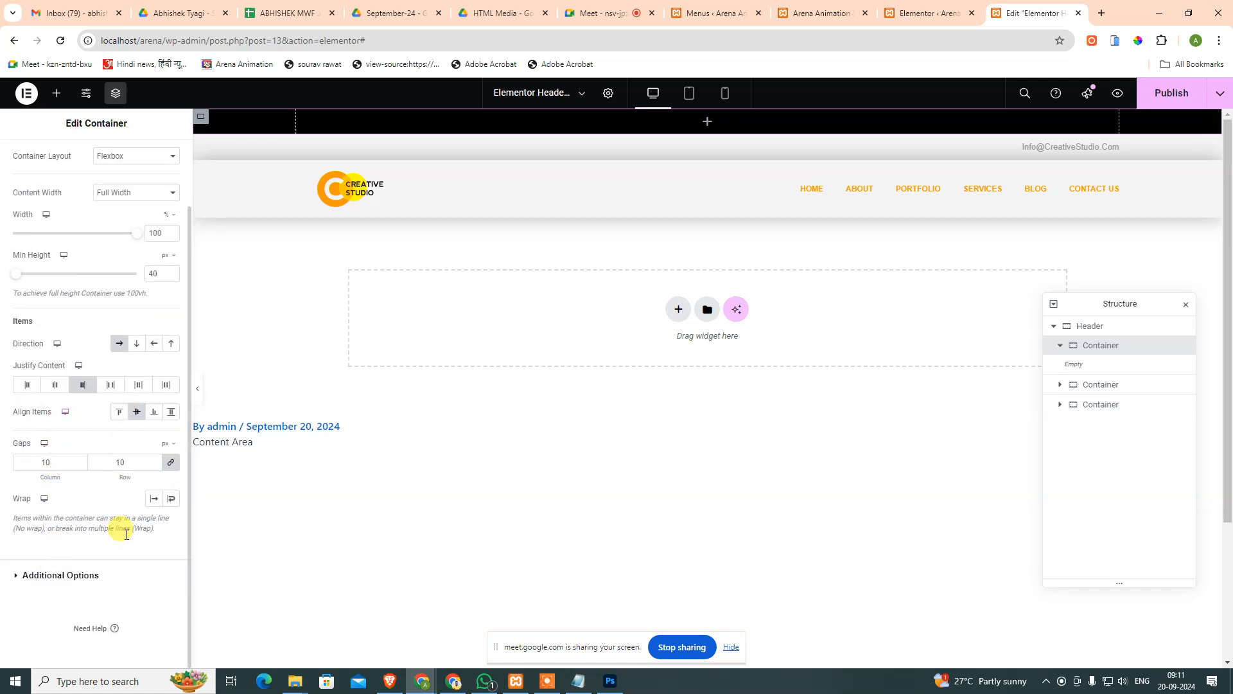
scroll(77, 431, "up", 2)
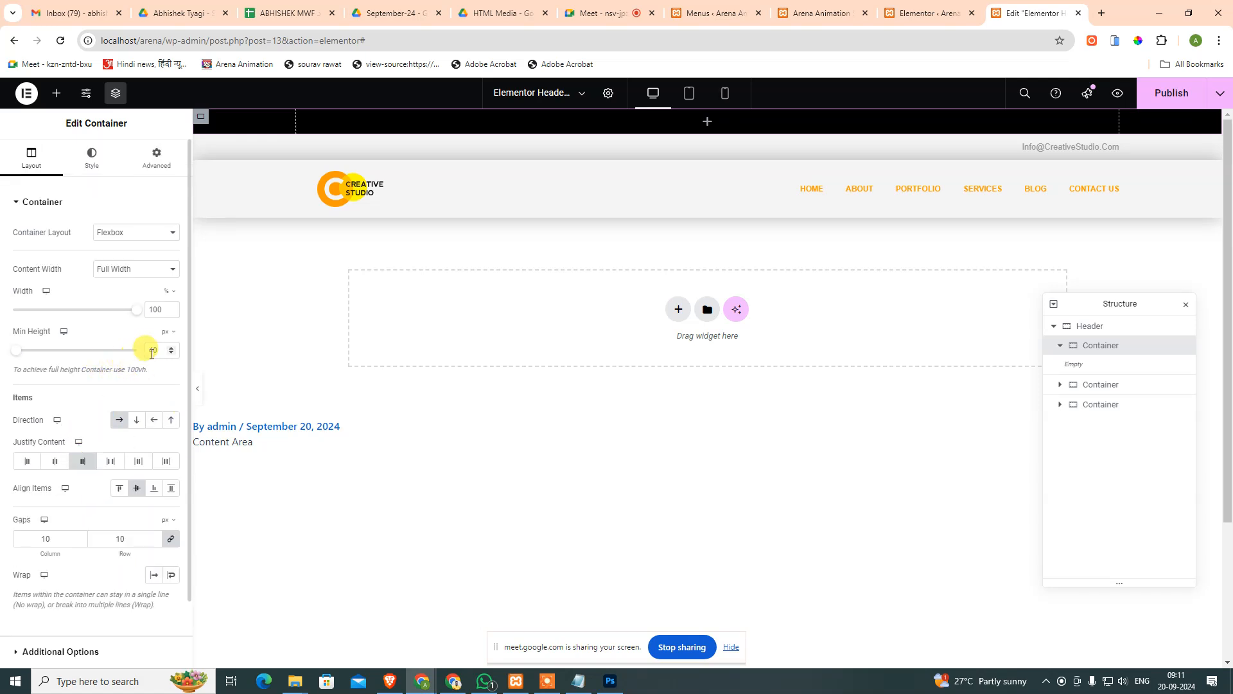
Switch to Photoshop, measure the height of the black strip at the top of the design, and return to the Elementor editor.
left_click(610, 681)
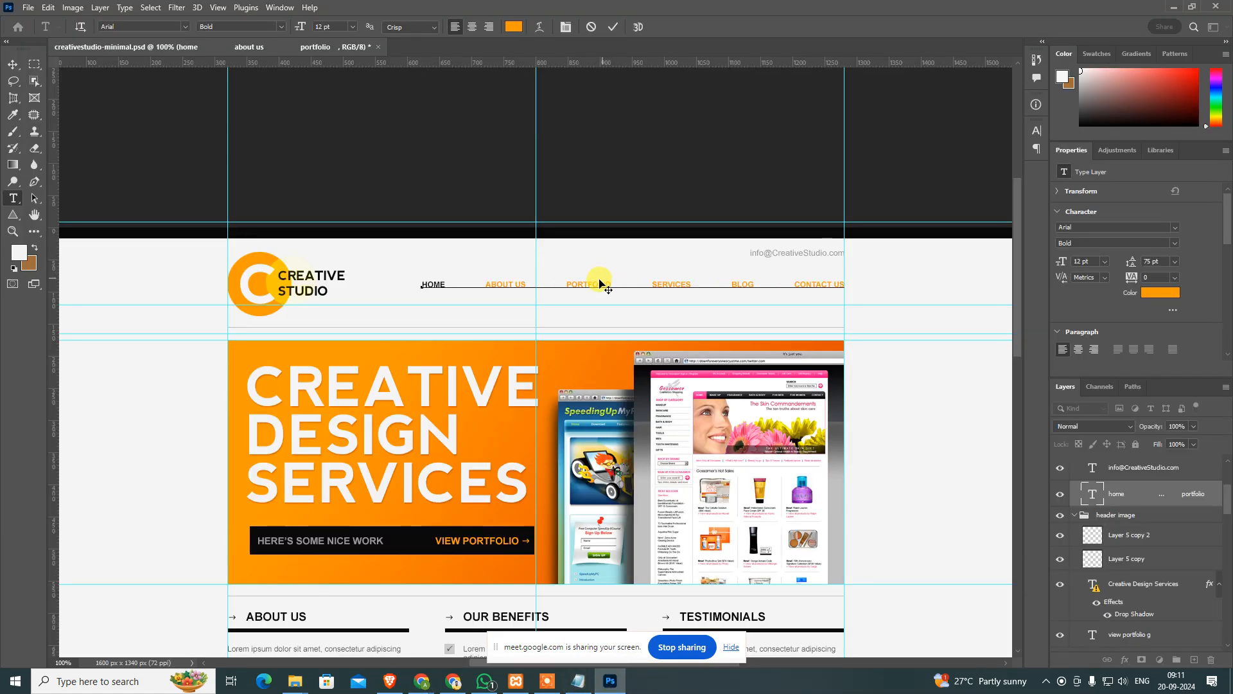
key("ctrl+space")
left_click(580, 230)
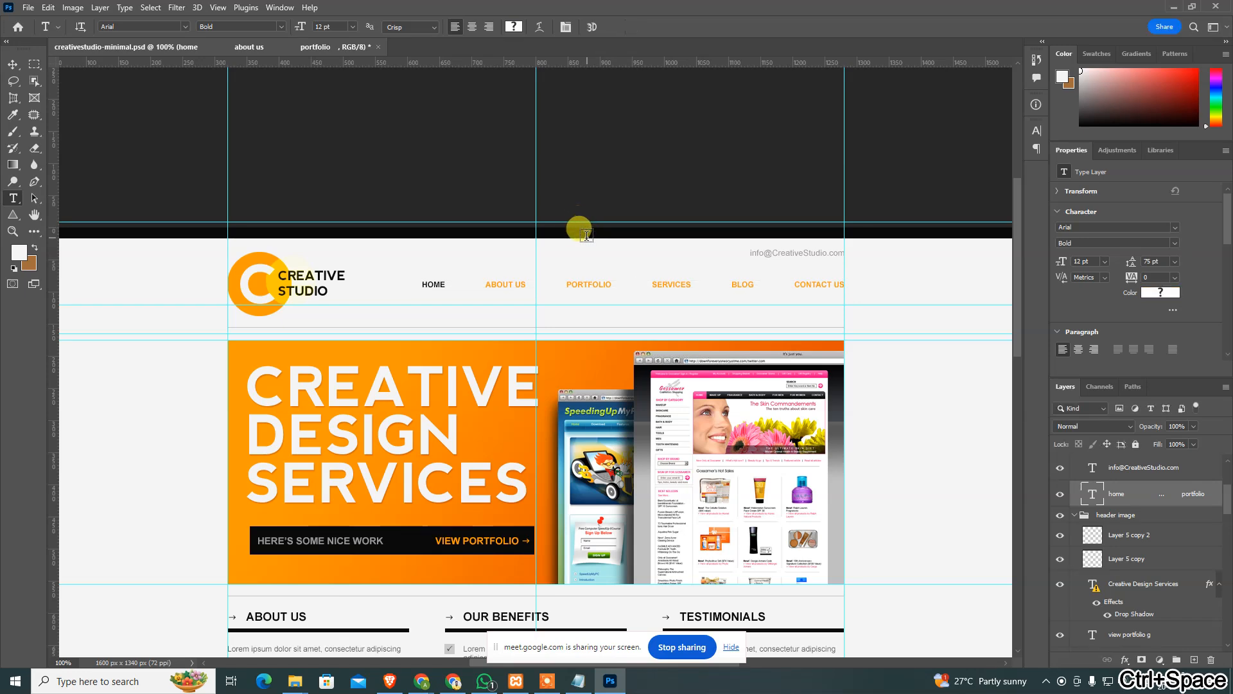
key("ctrl+space")
left_click_drag(566, 233, 680, 242)
key("m")
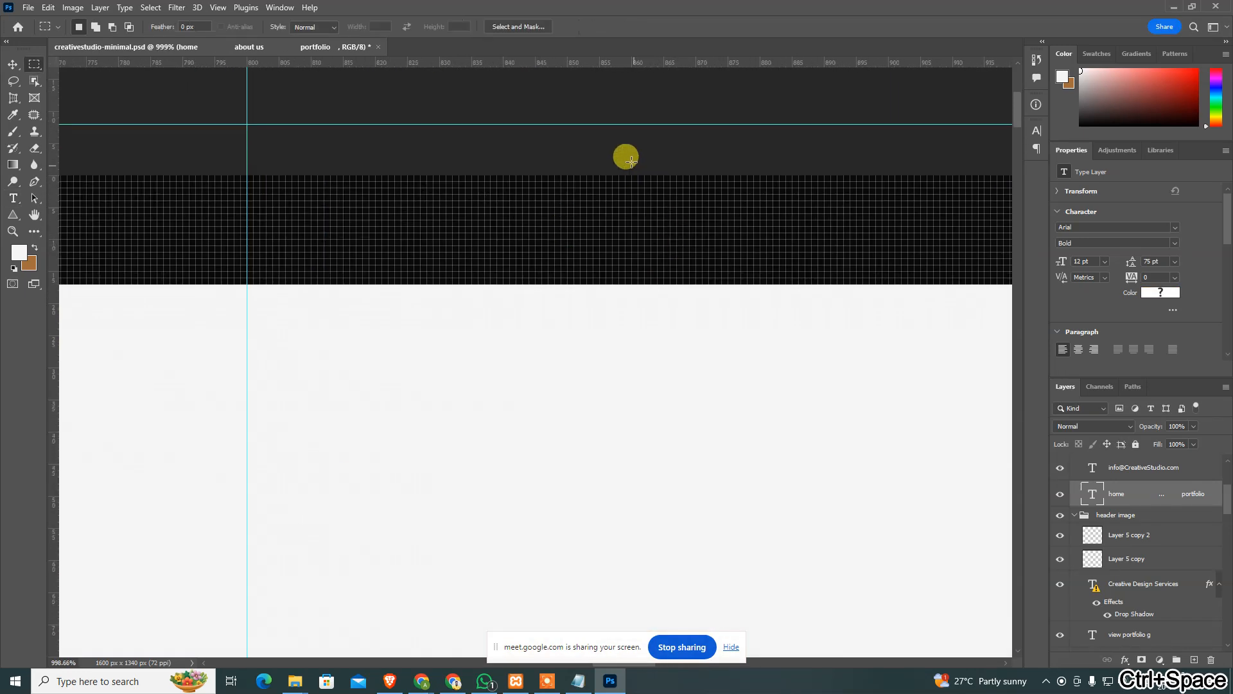
left_click_drag(627, 176, 691, 280)
key("alt+Tab")
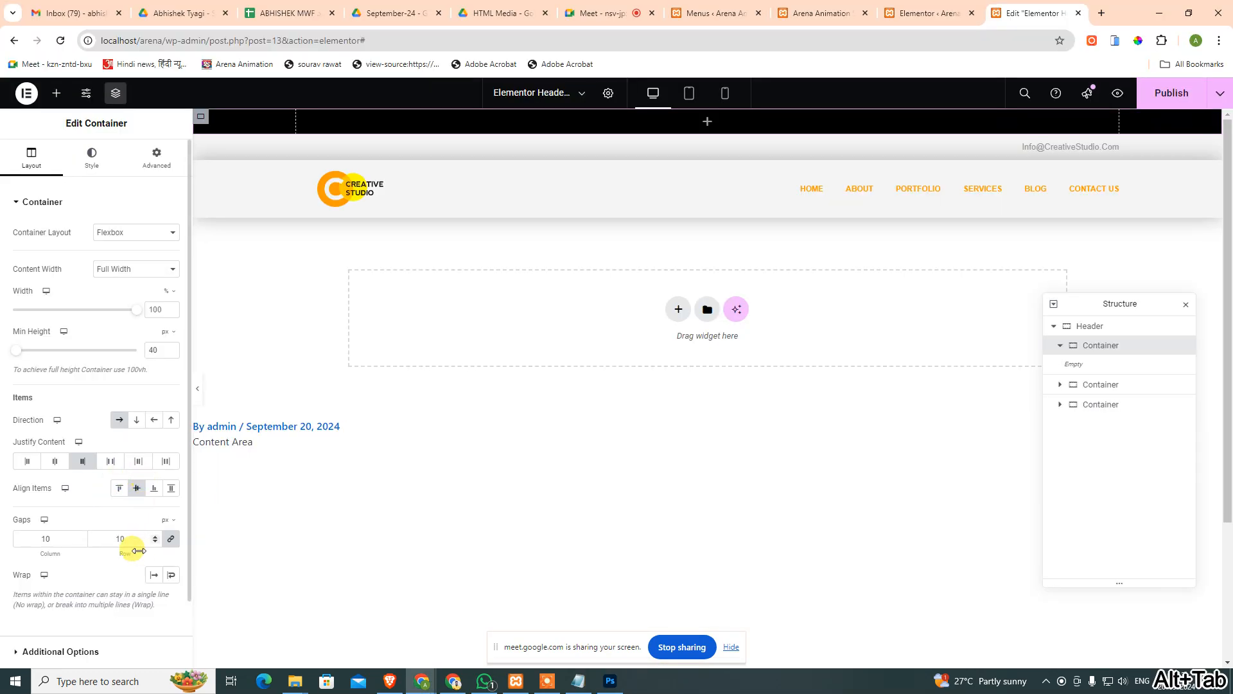
Set the minimum height of the empty black container at the top of the Header to 17 px.
type("17")
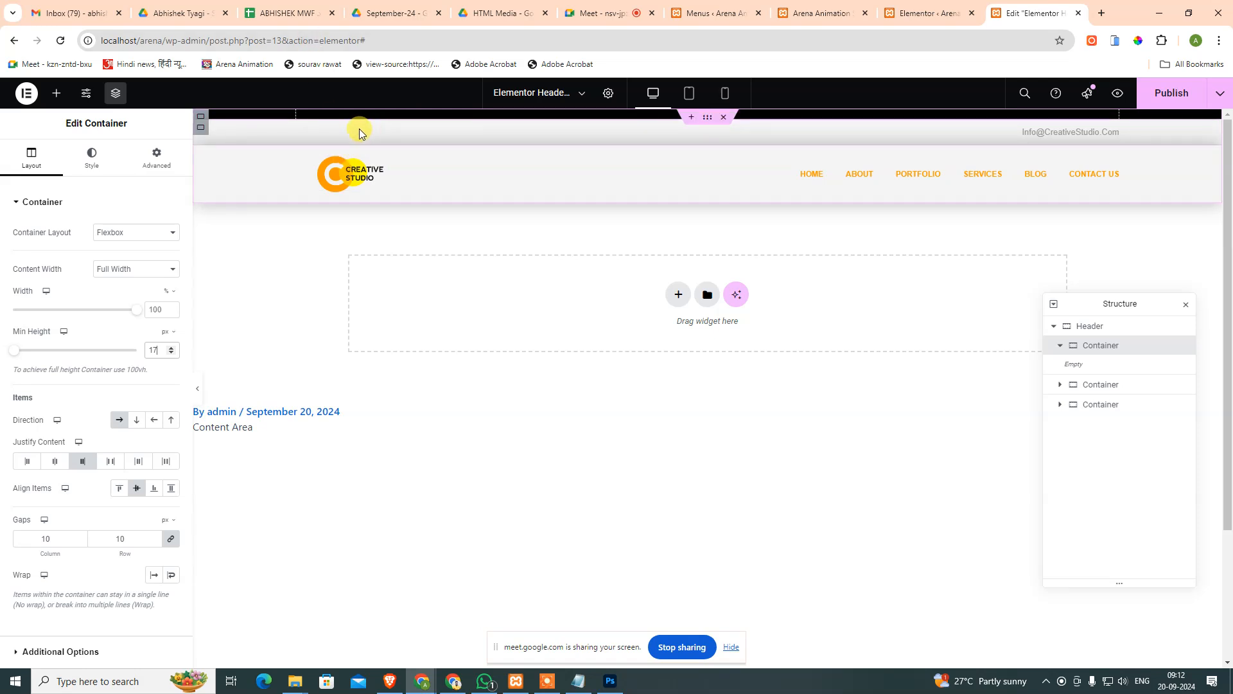
Toggle the visibility of the container holding the email button and try a black #000000 background on it.
left_click(203, 131)
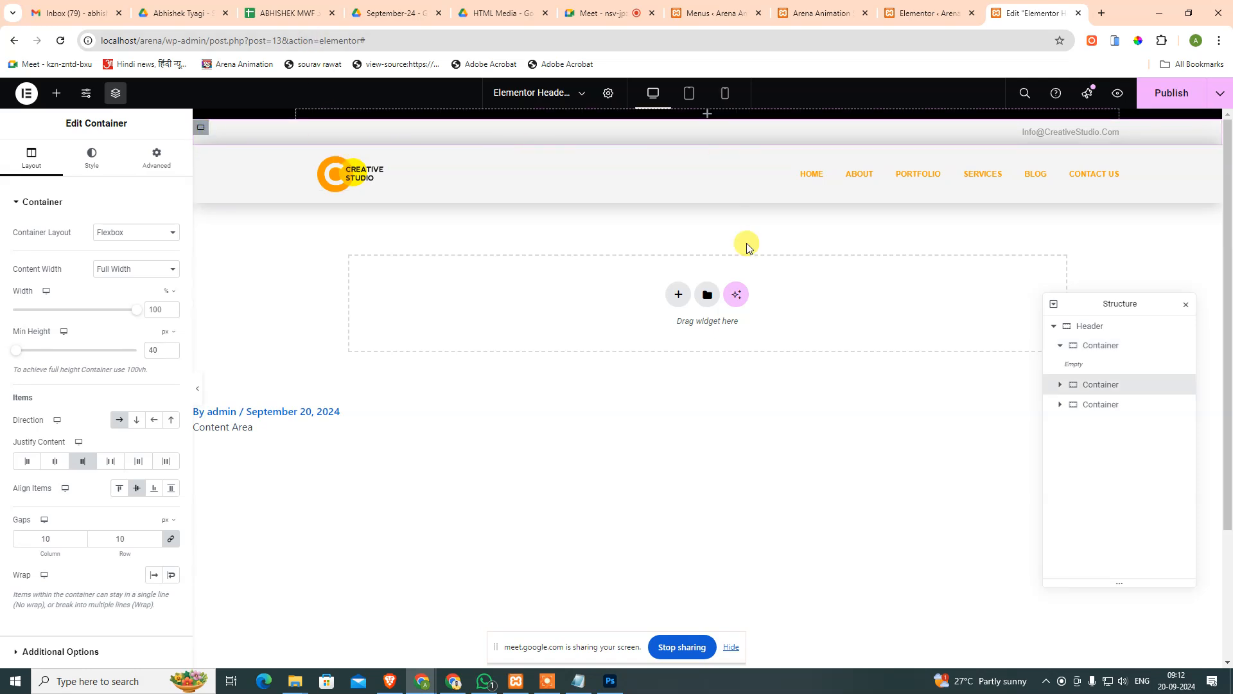
left_click(1062, 385)
left_click(1181, 387)
left_click(1180, 388)
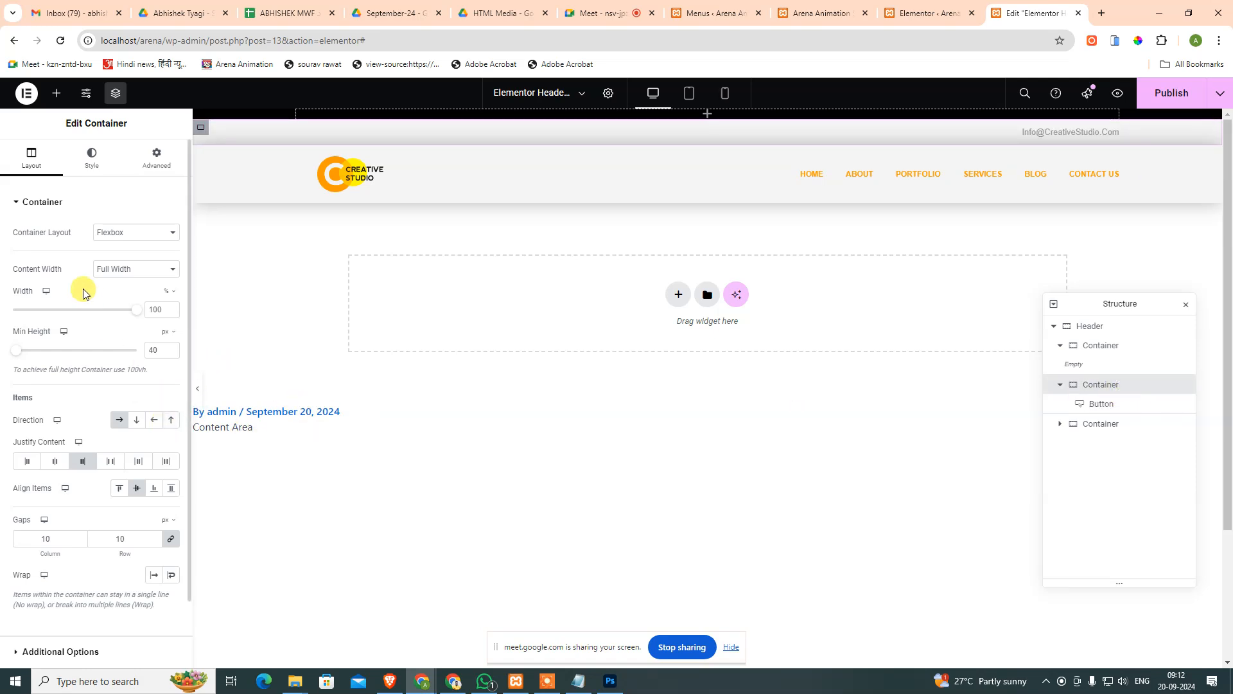
left_click(91, 160)
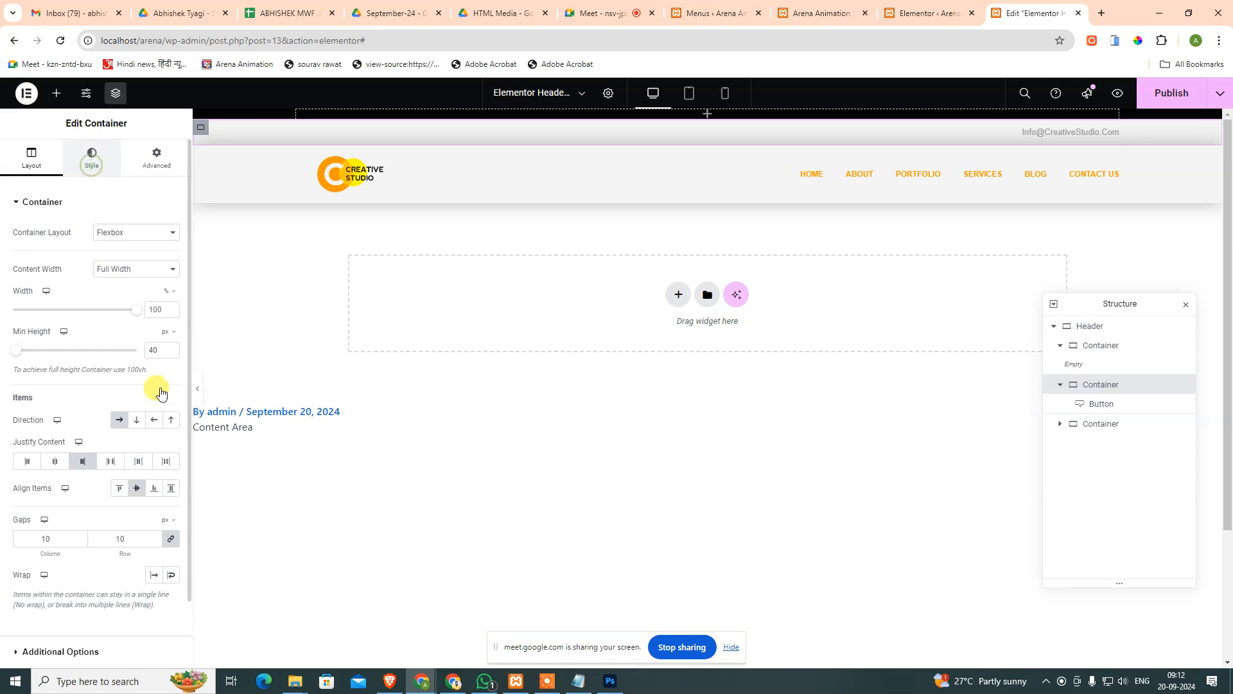
left_click(165, 292)
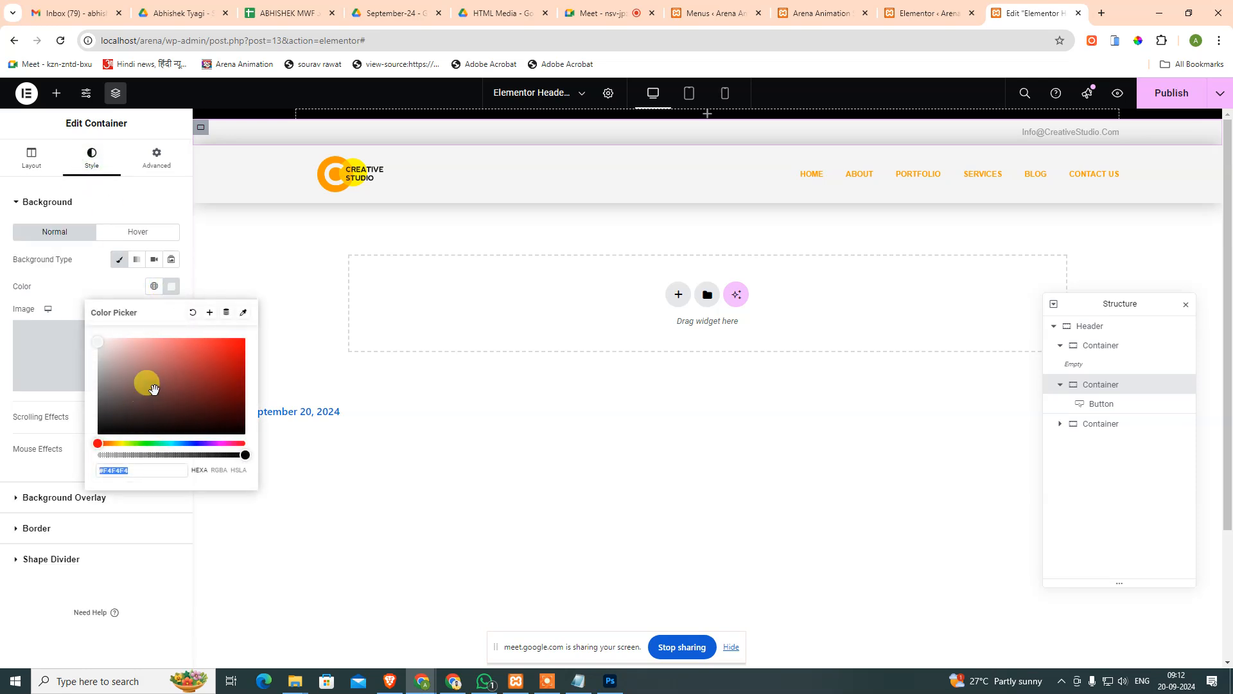
left_click_drag(147, 385, 69, 463)
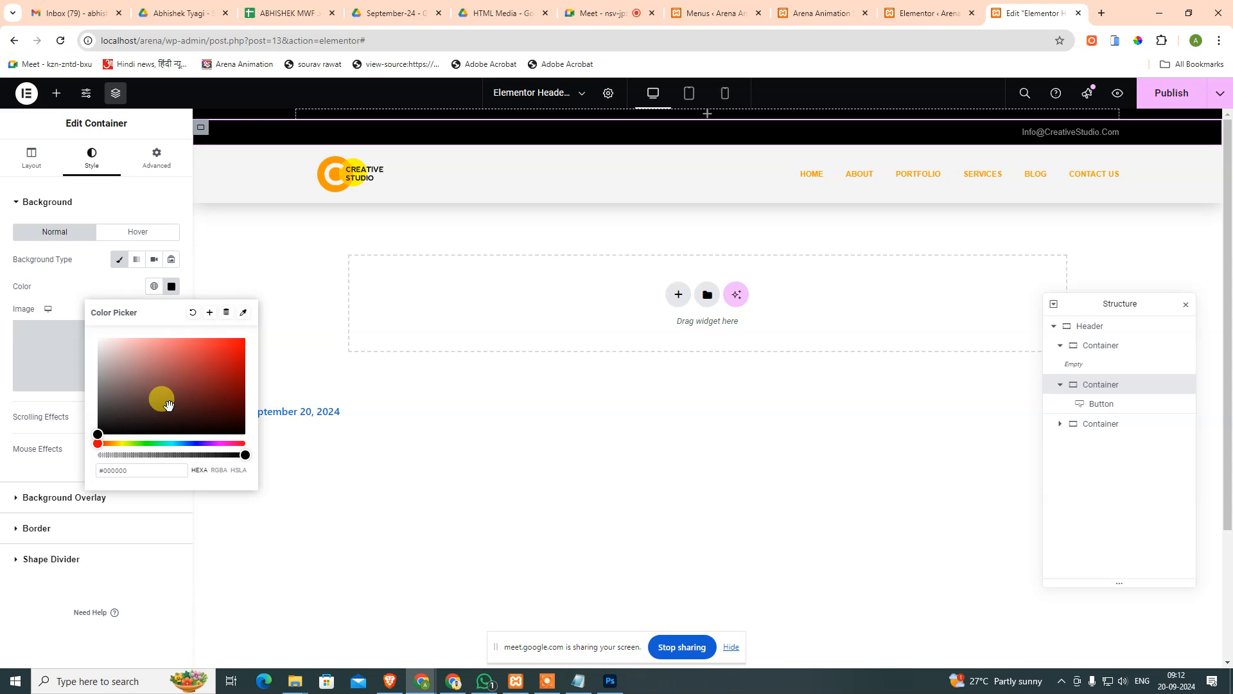
Set the email button container's background color to white #FFFFFF by hex code.
left_click_drag(136, 474, 103, 489)
type("FF44FF4F")
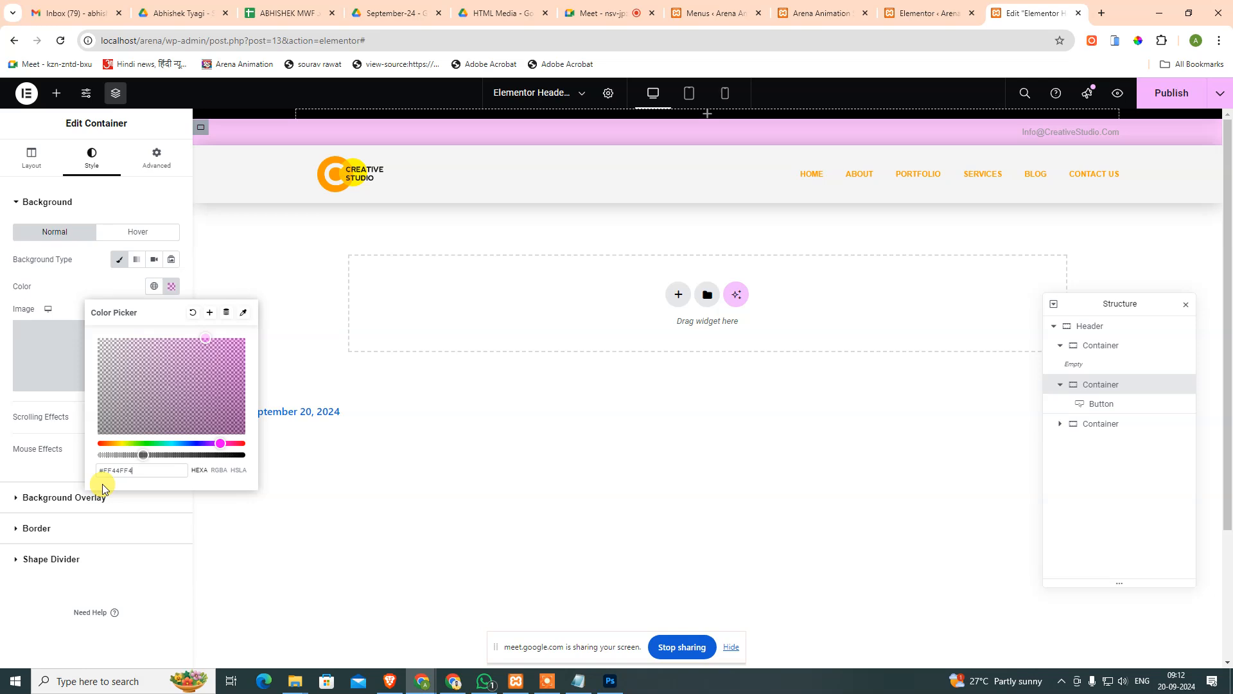
key("BackSpace")
key("BackSpace")
key("BackSpace")
key("BackSpace")
key("BackSpace")
key("BackSpace")
key("BackSpace")
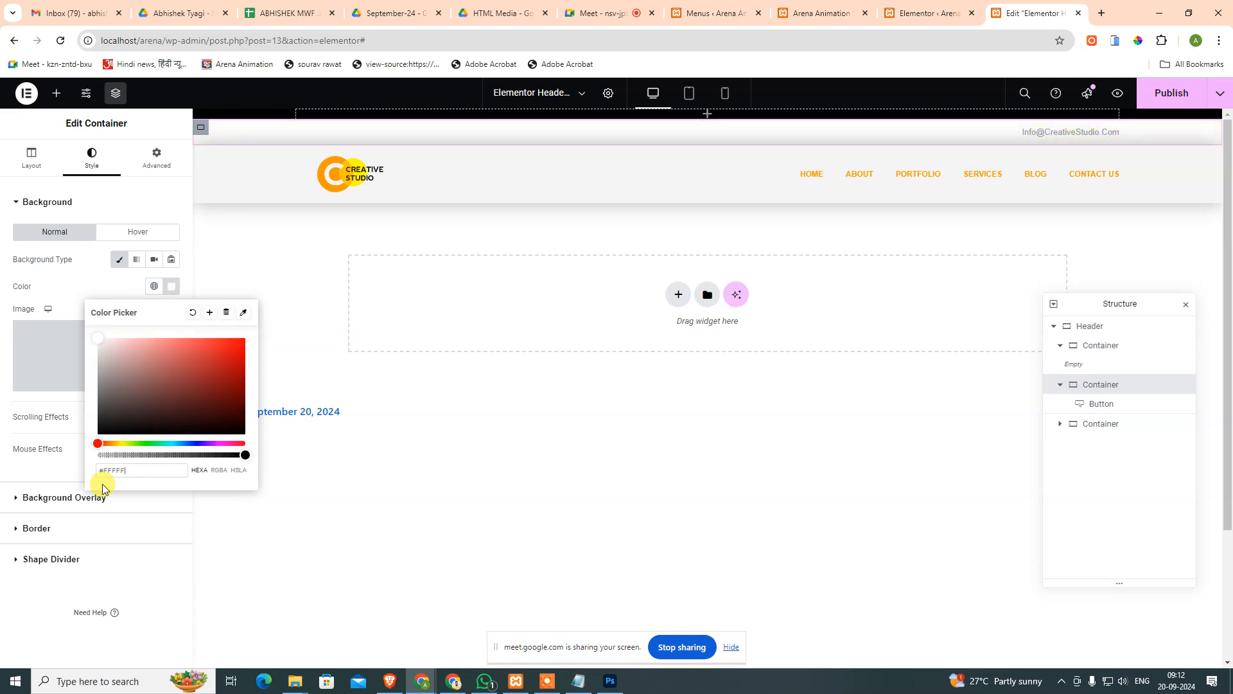
key("Escape")
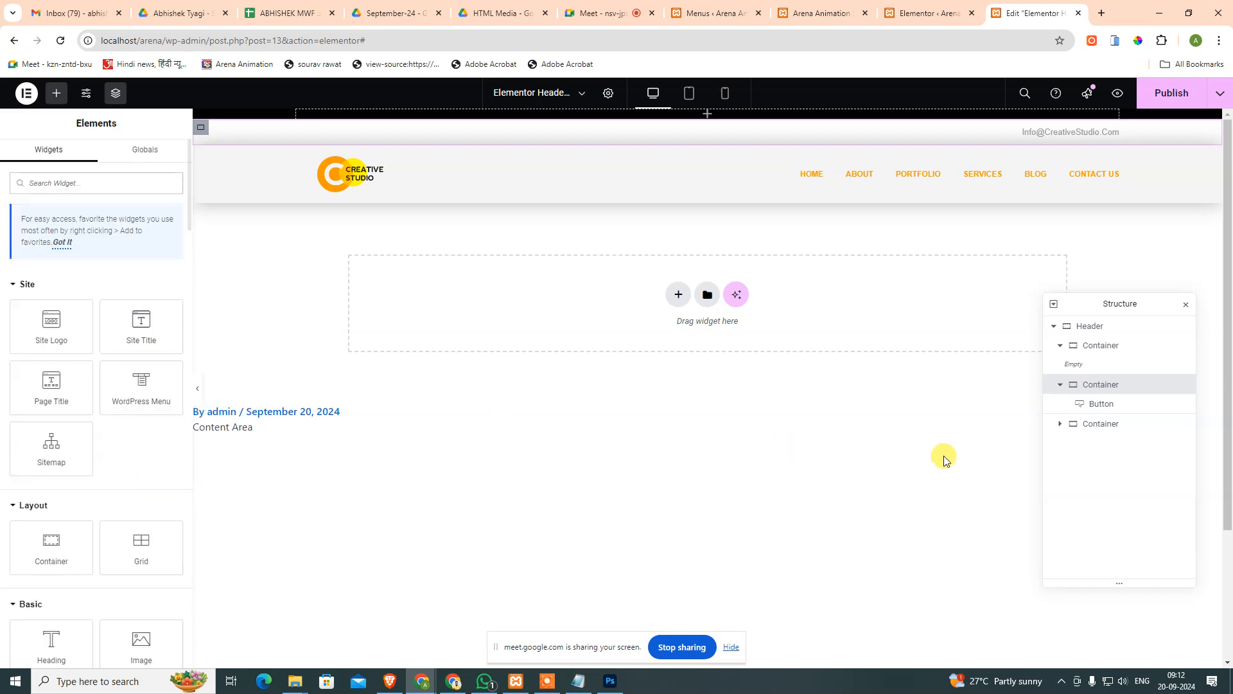
Set the background color of the email button container to light gray #F4F4F4.
left_click(1120, 390)
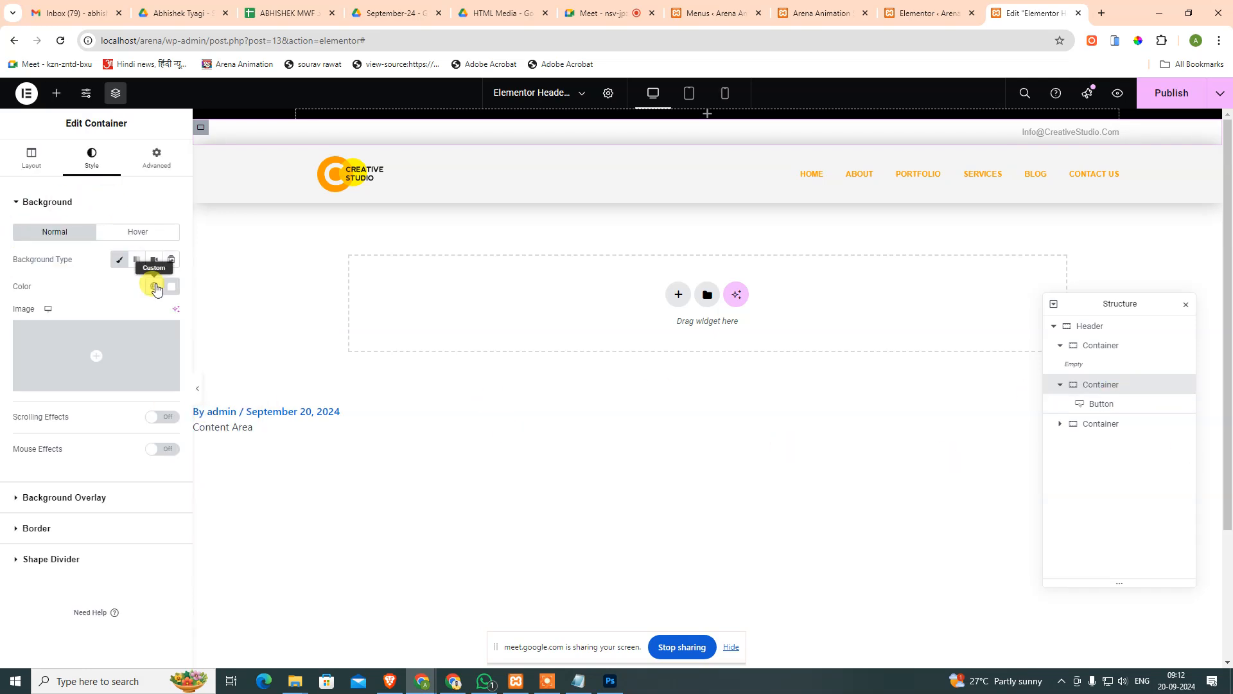
mouse_move(151, 335)
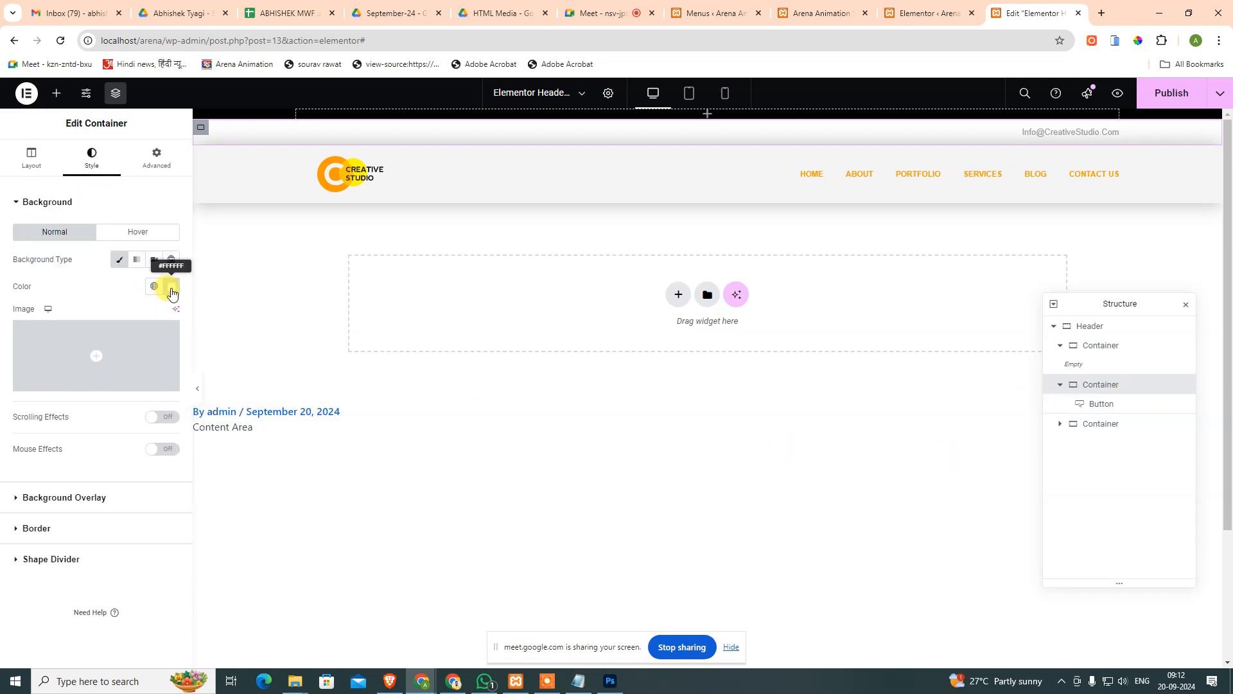
left_click(172, 289)
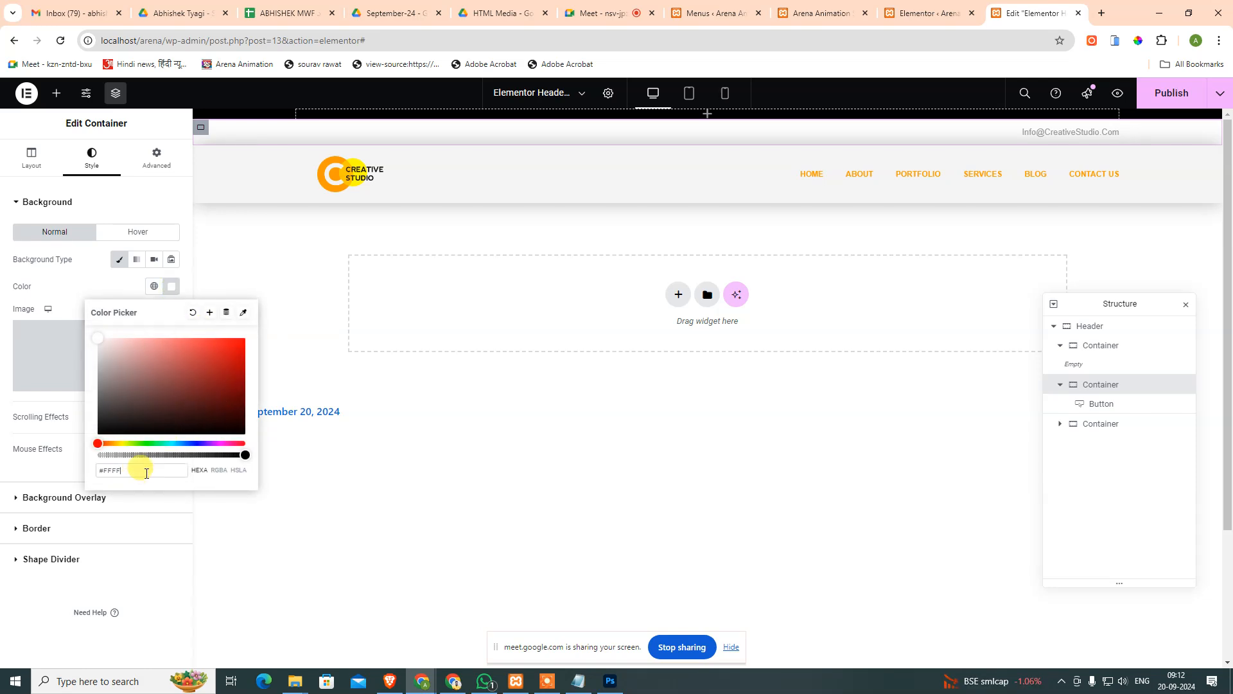
type("#F4f4f4")
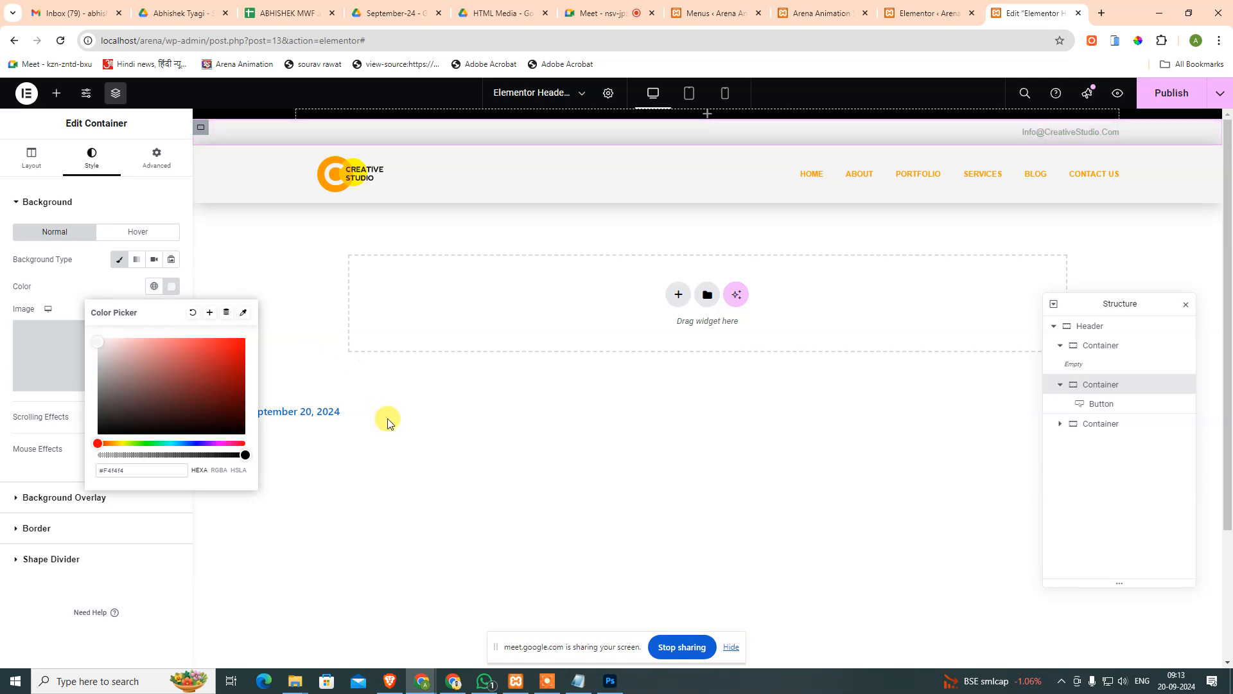
left_click(408, 456)
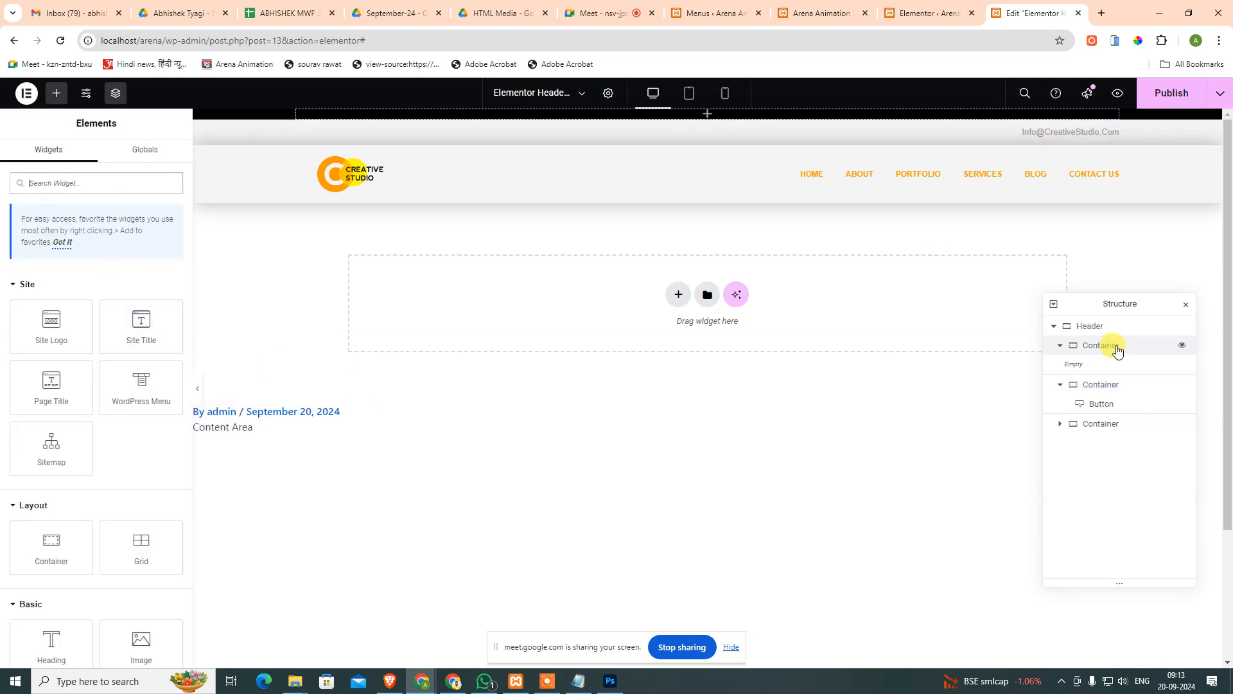
Collapse the black strip and email button containers in the structure tree and publish the header.
left_click(1090, 345)
left_click(1061, 346)
left_click(1061, 367)
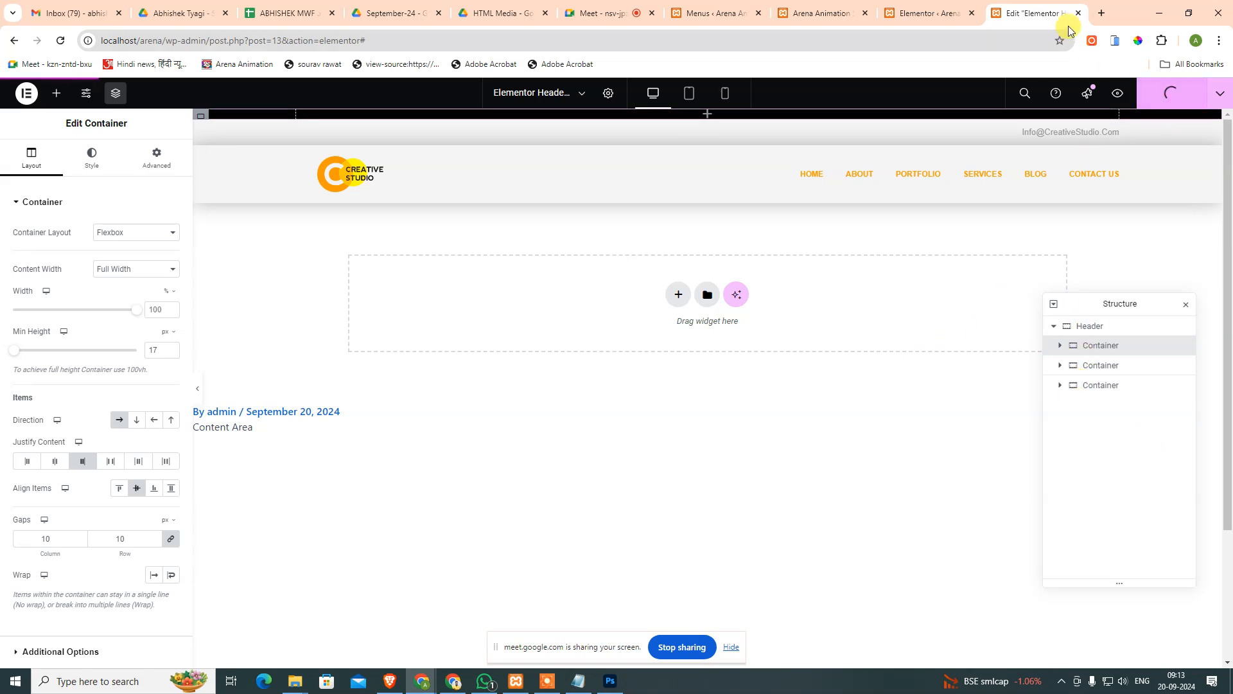
View the published header on the live arena site, inspect it in the mobile simulator, and close the simulator.
left_click(932, 8)
left_click(1036, 14)
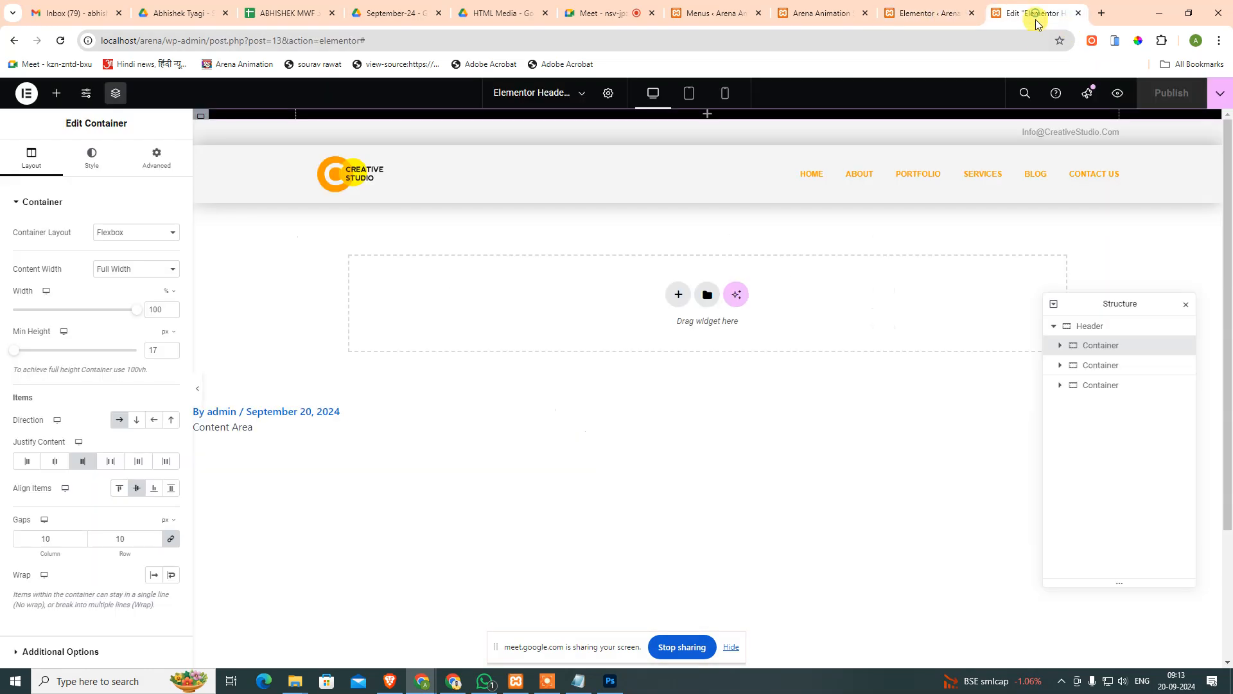
left_click(721, 13)
left_click(837, 14)
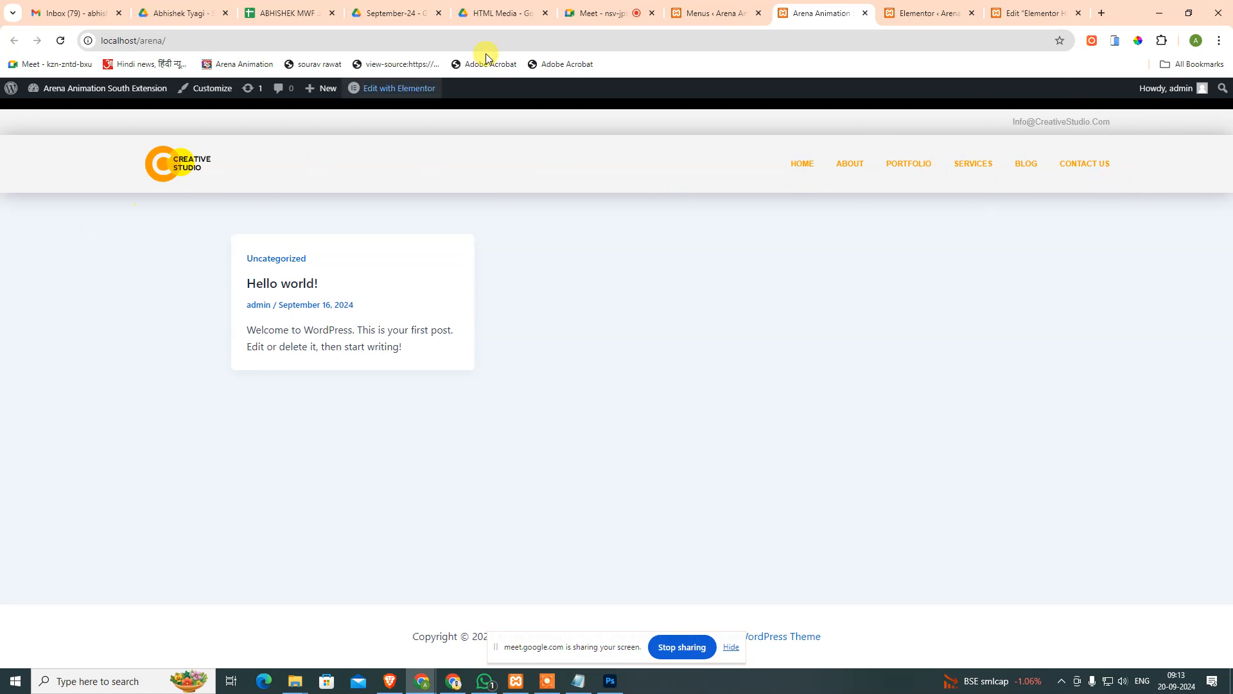
left_click(1118, 41)
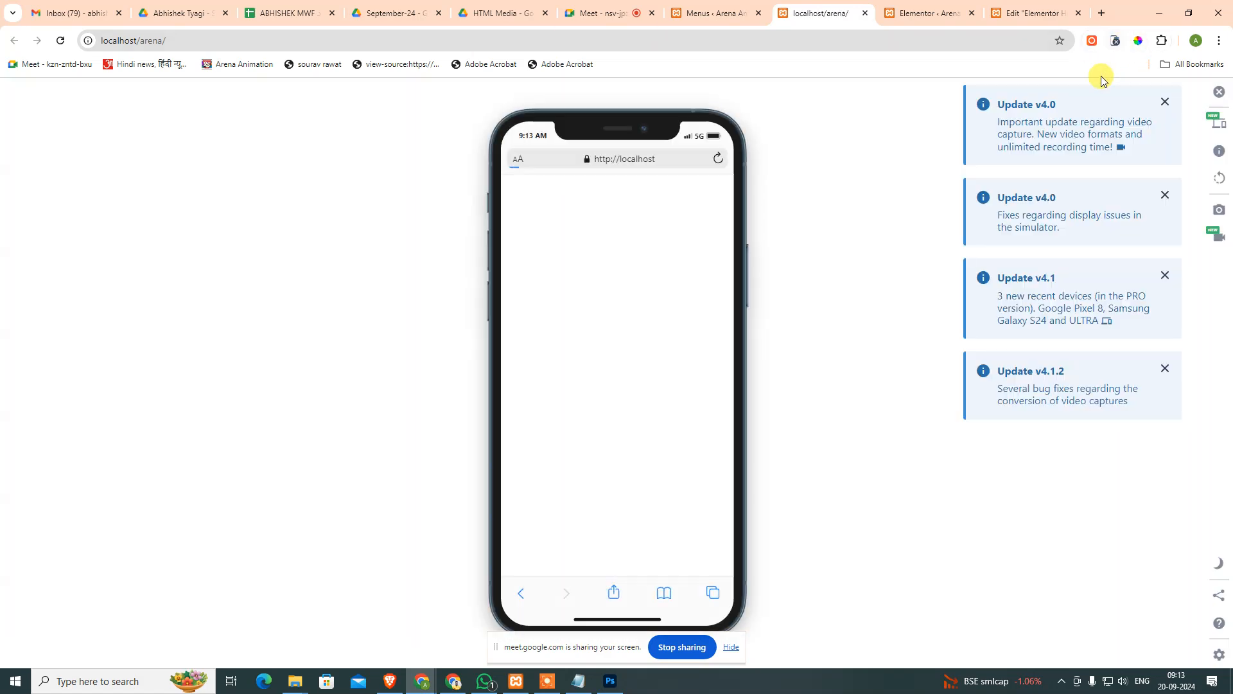
left_click(703, 288)
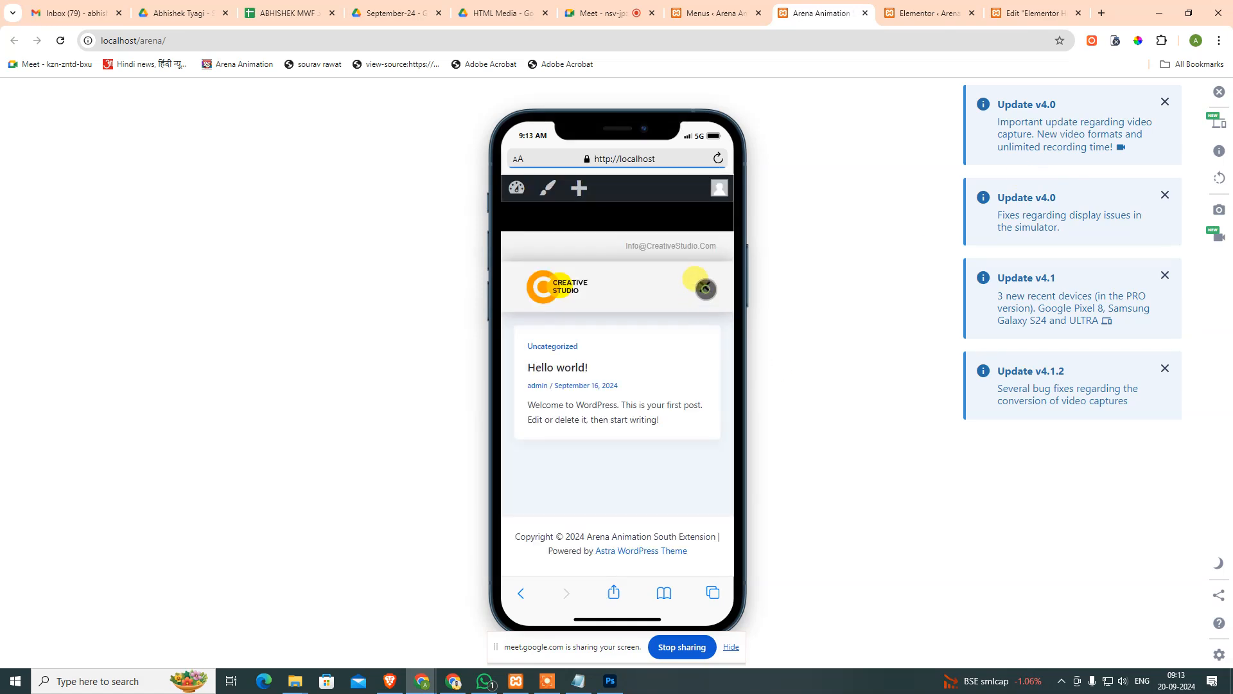
left_click(690, 215)
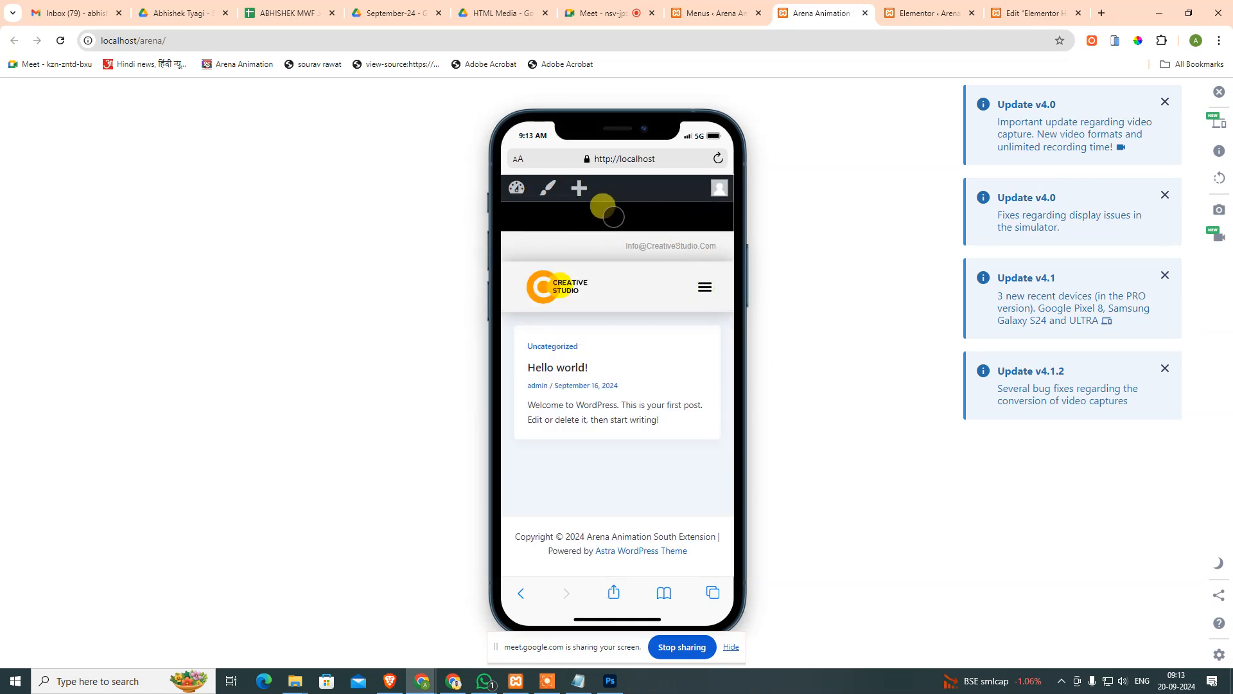
left_click(1218, 92)
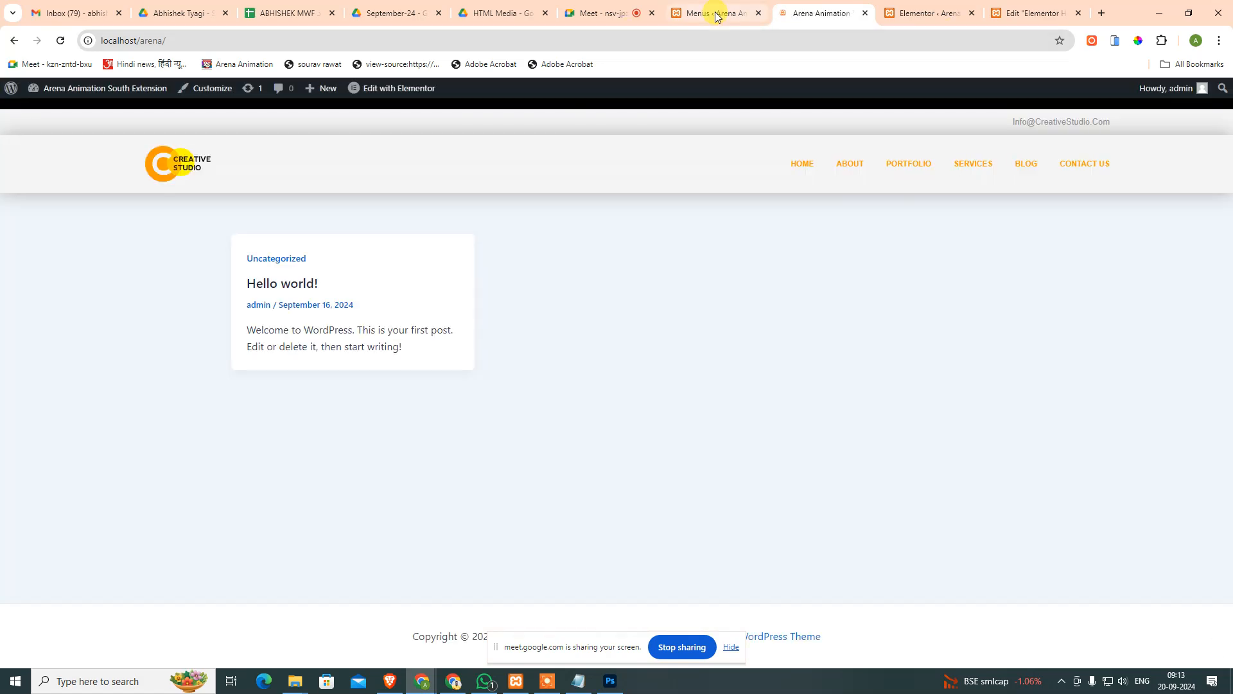
Return to the Elementor editor and set the black top container's minimum height for Mobile Portrait to 17 px.
left_click(716, 12)
left_click(829, 5)
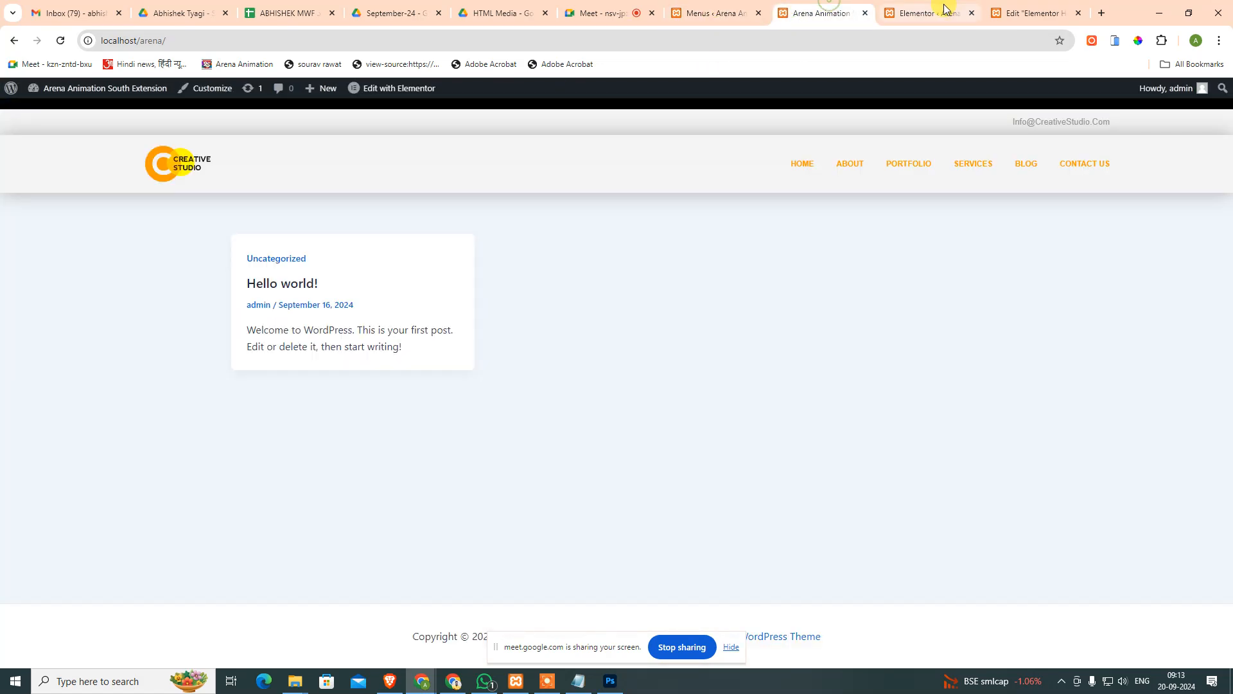
left_click(942, 8)
left_click(1024, 8)
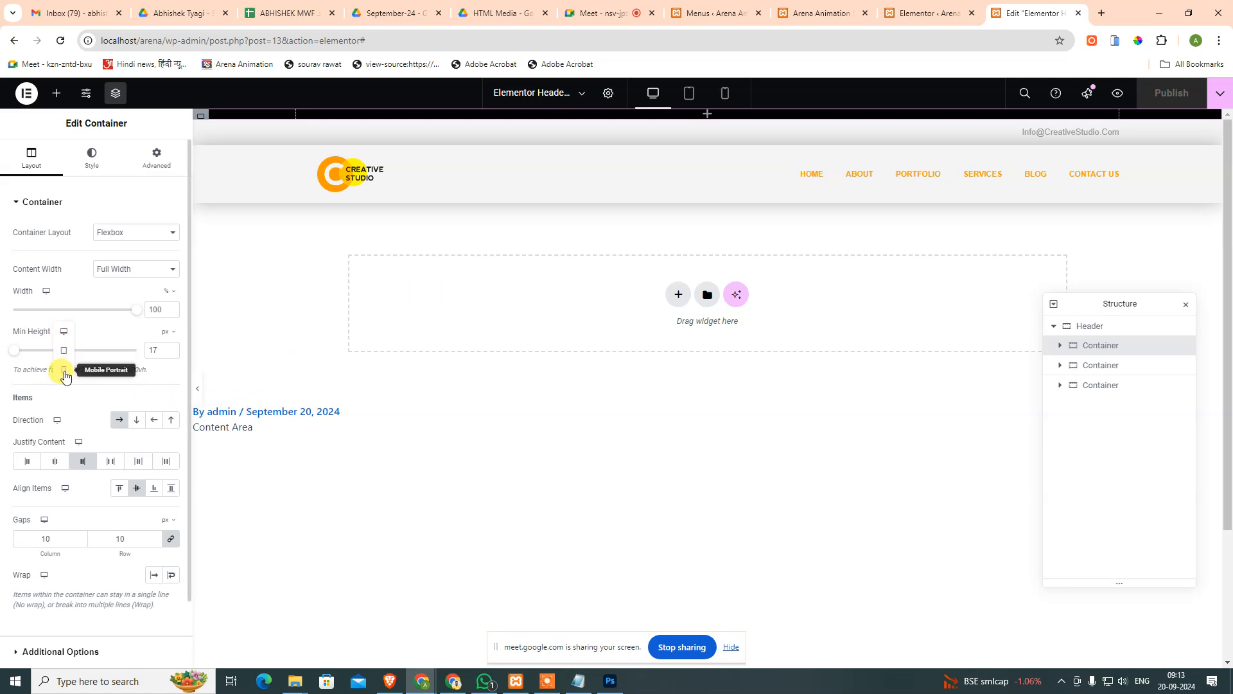
left_click(64, 371)
double_click(153, 350)
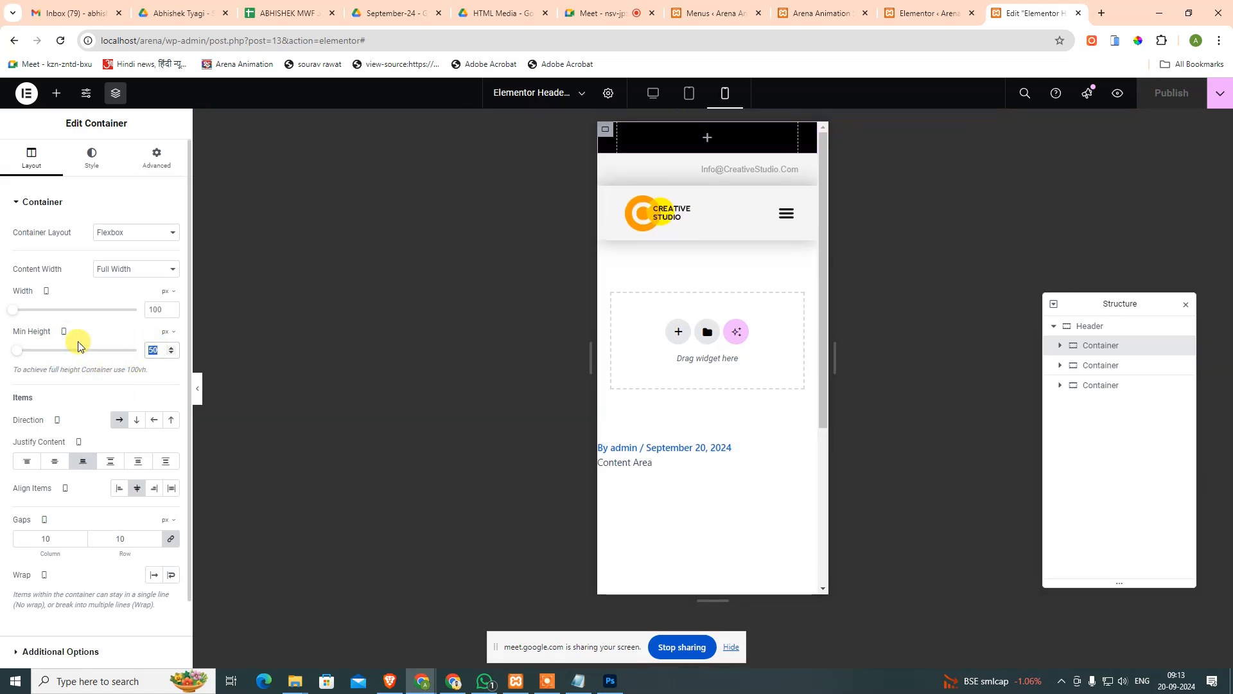
type("17")
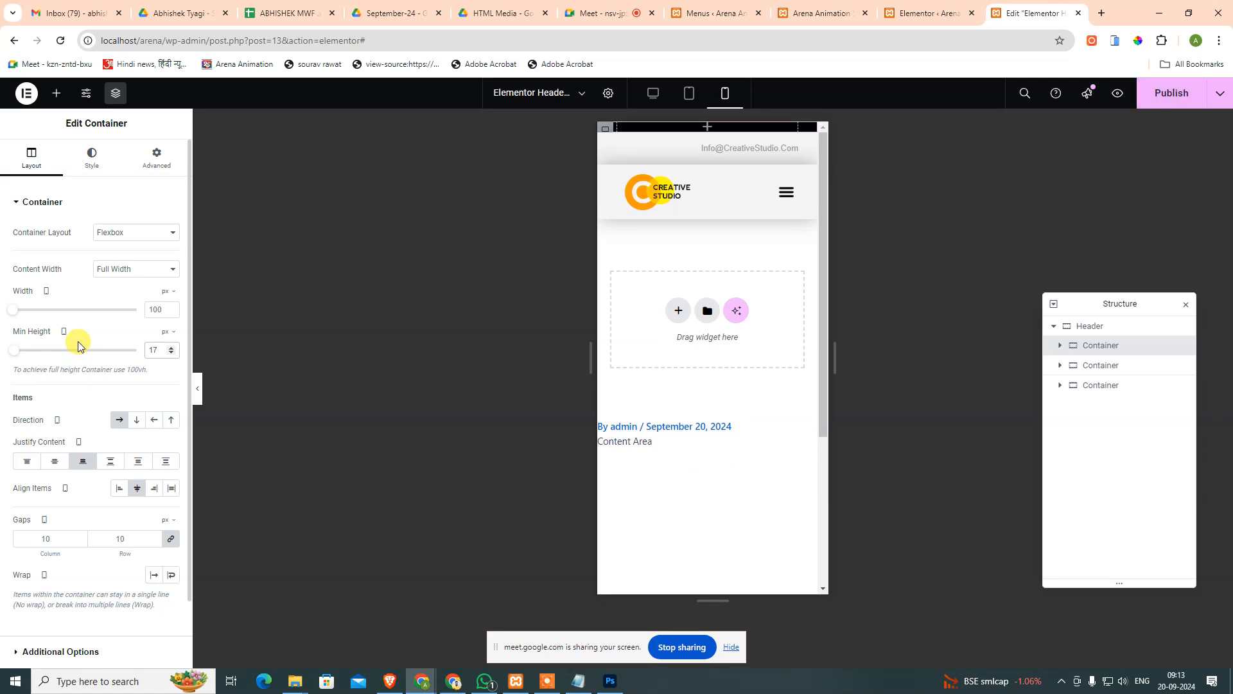
Check the black container's minimum height for Tablet Portrait, restore the Desktop view, and publish the header.
left_click(64, 332)
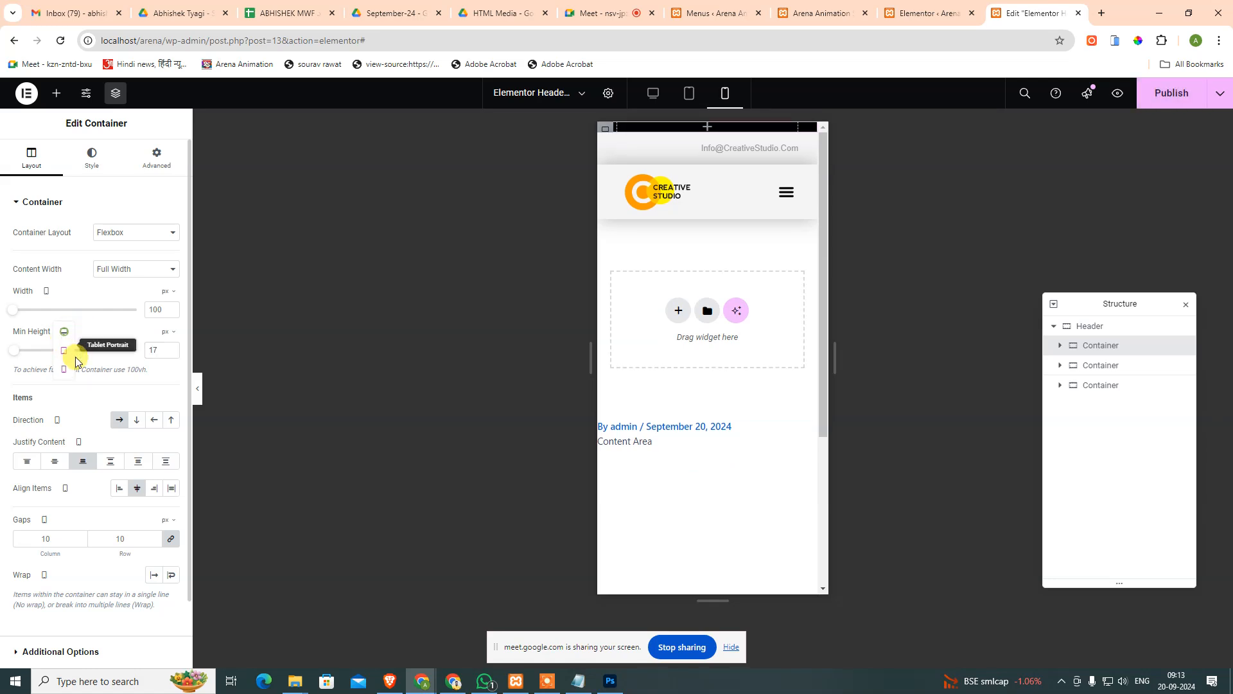
left_click(61, 352)
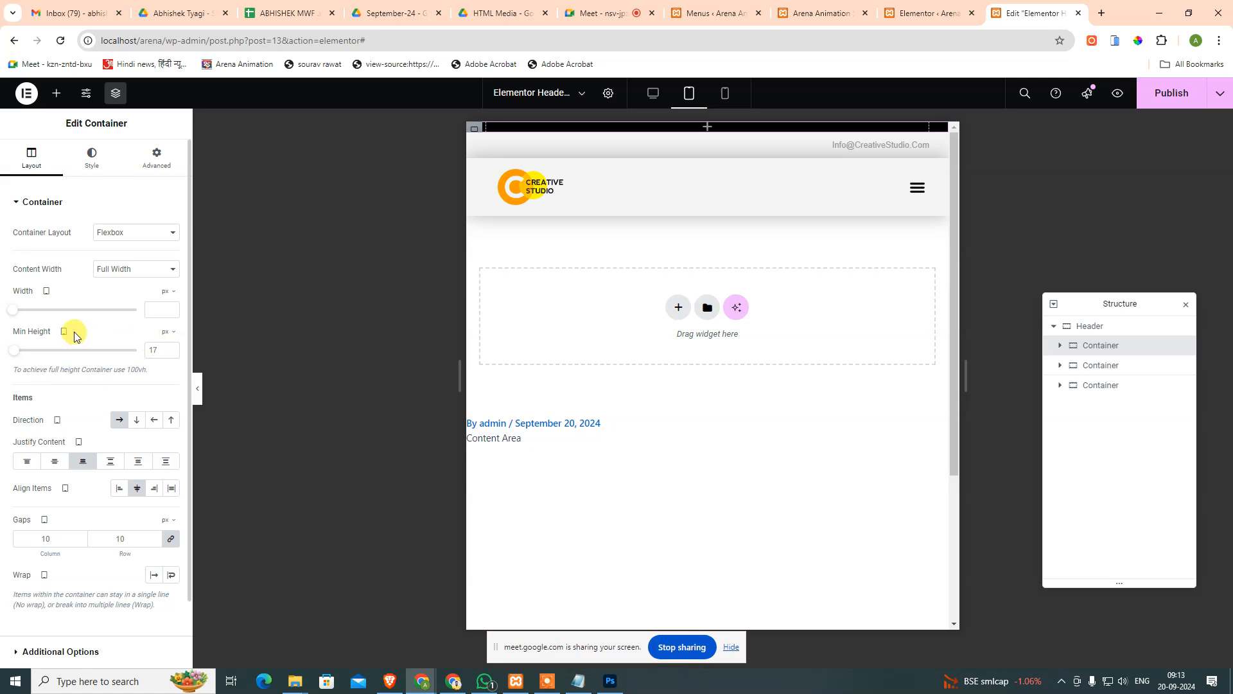
left_click(64, 339)
left_click(65, 332)
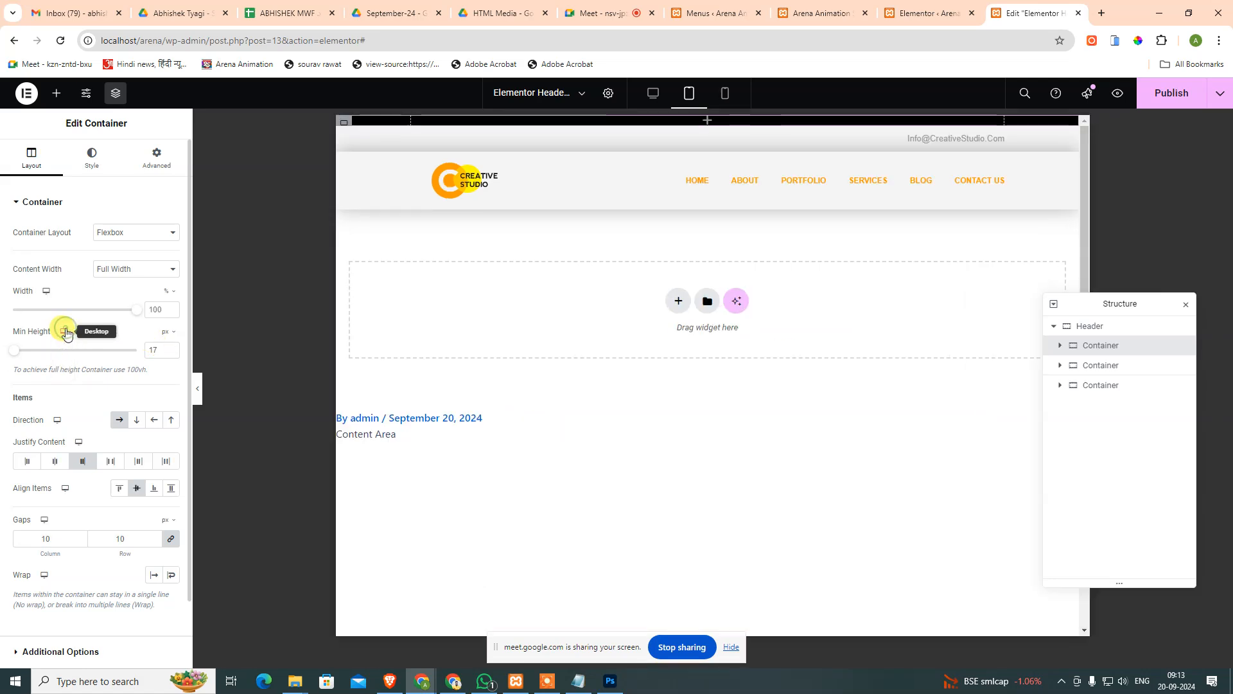
left_click(783, 422)
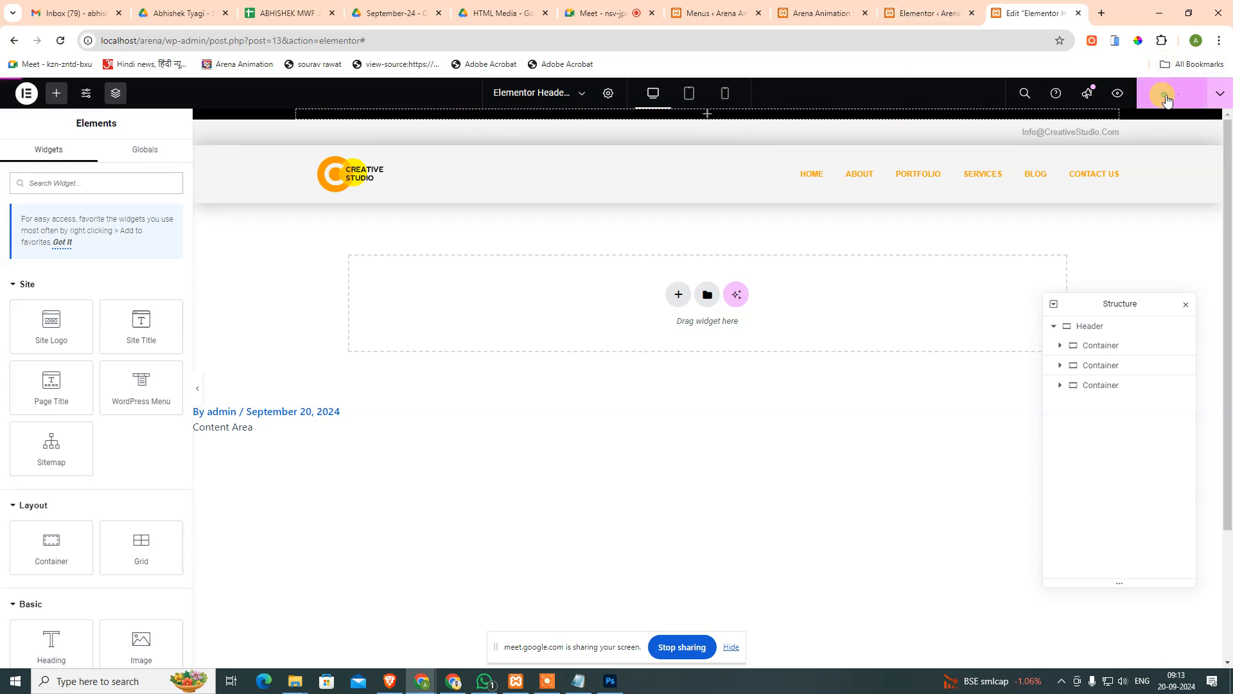
Recheck the header on the live site in the mobile simulator, test its hamburger menu, and return to the Elementor editor.
left_click(822, 13)
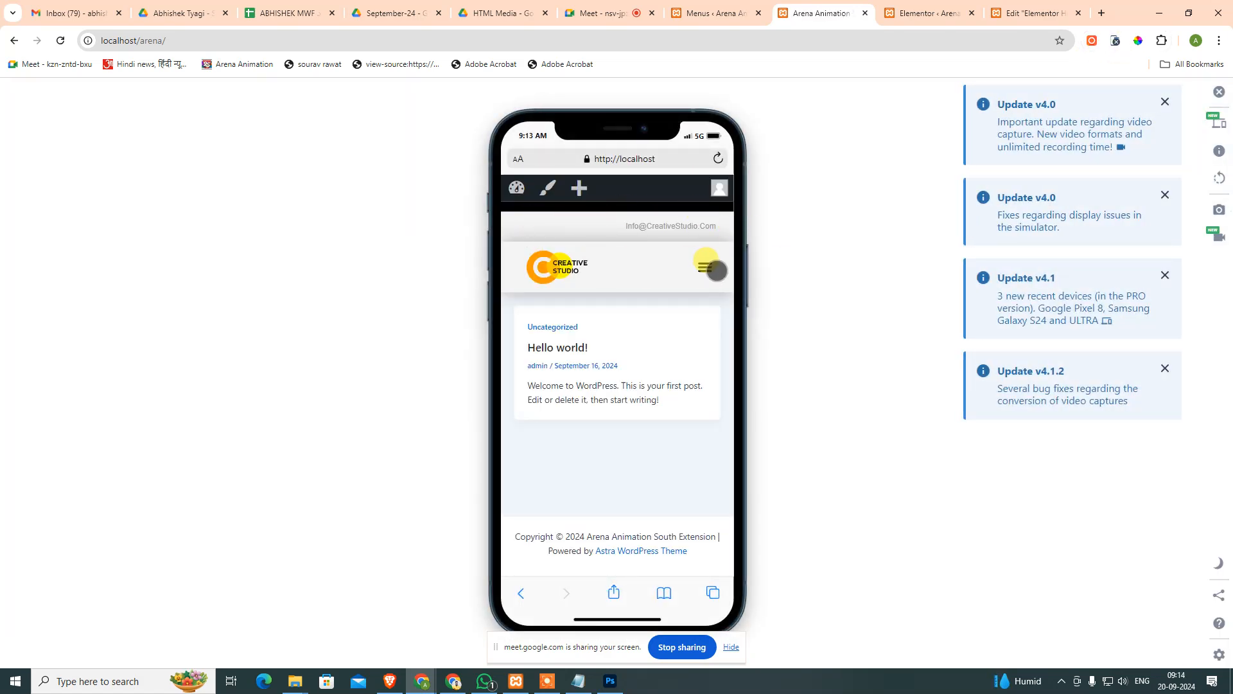
left_click(698, 267)
left_click(699, 268)
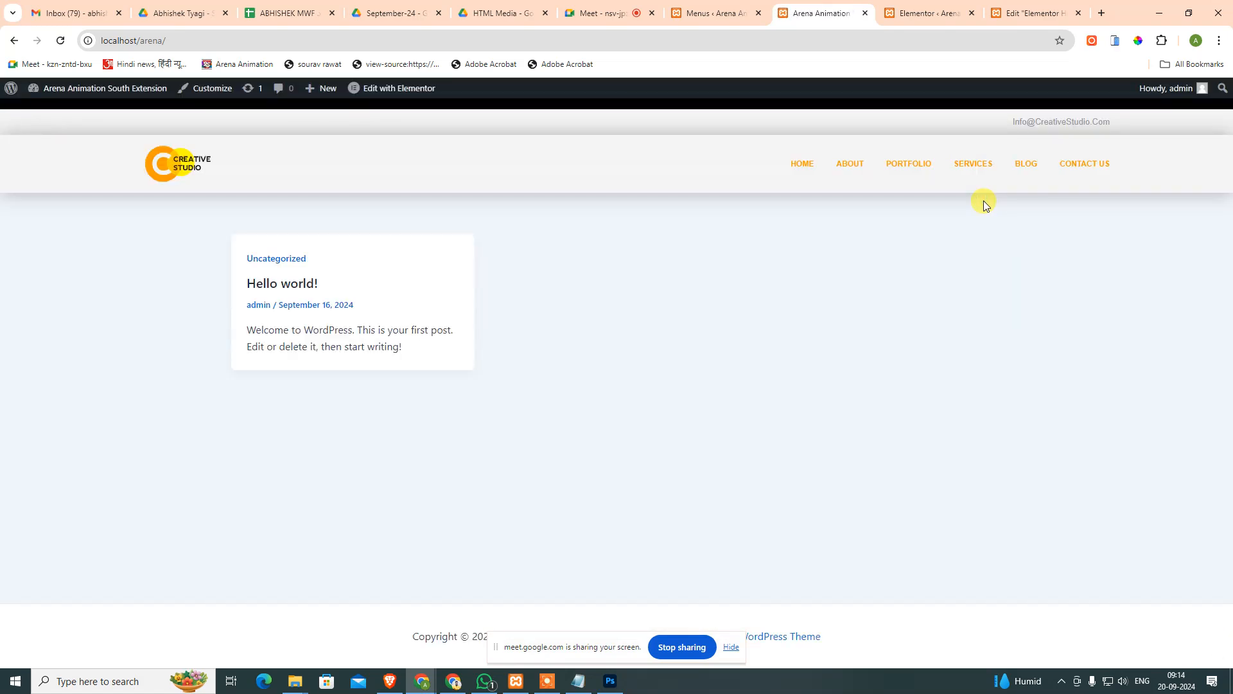
left_click(725, 13)
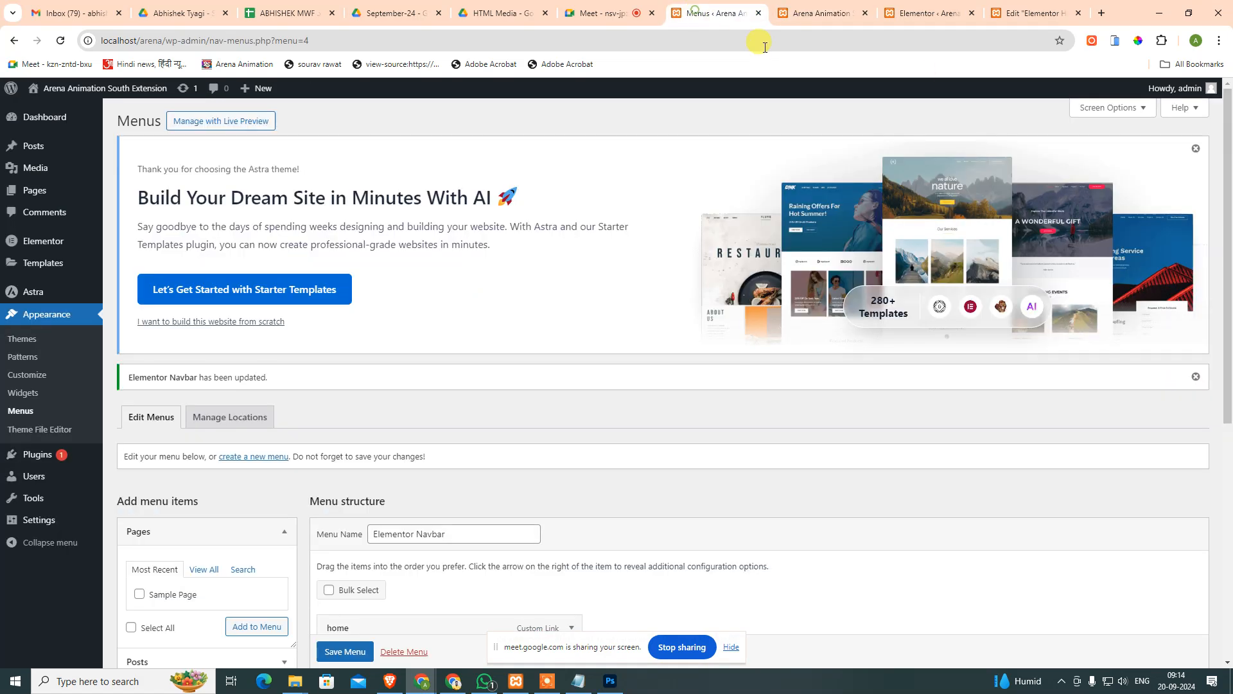
left_click(833, 9)
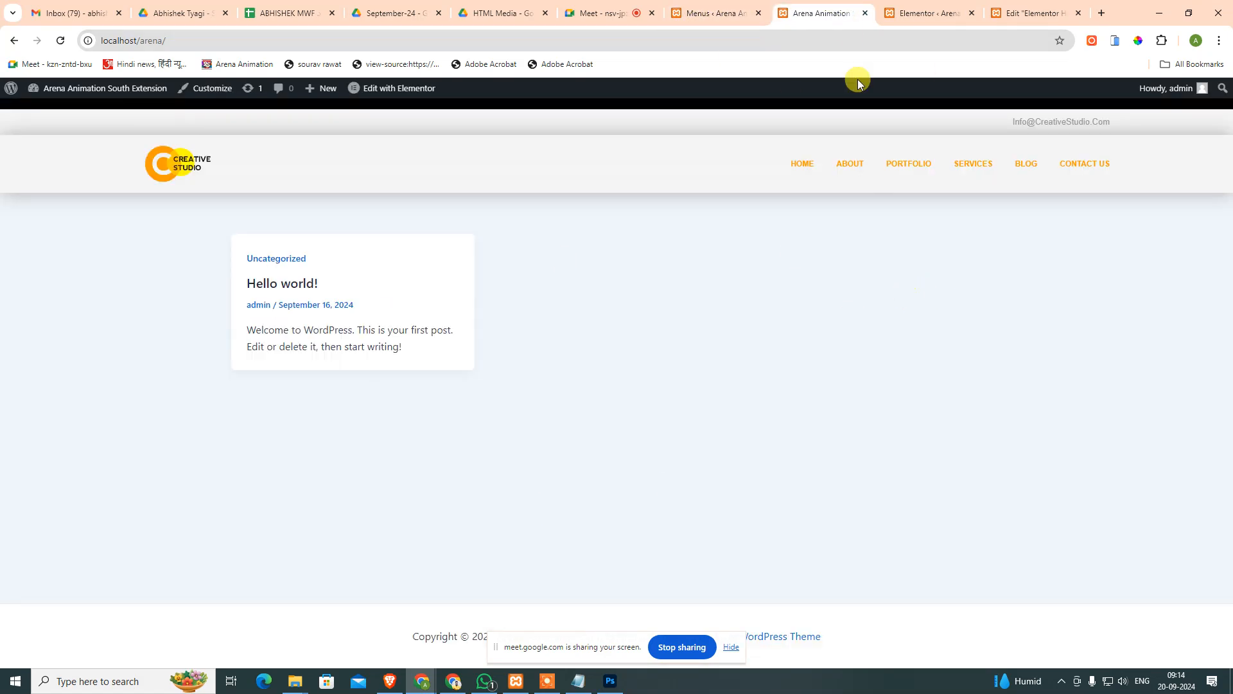
left_click(905, 12)
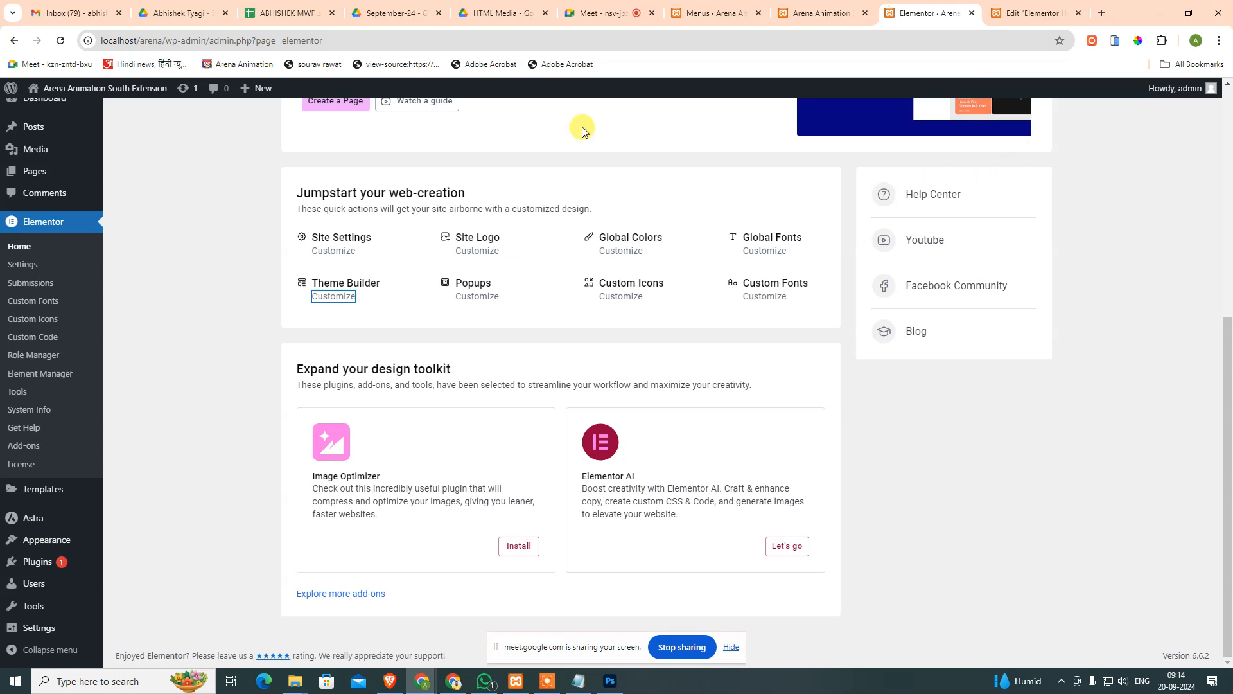
left_click(1029, 15)
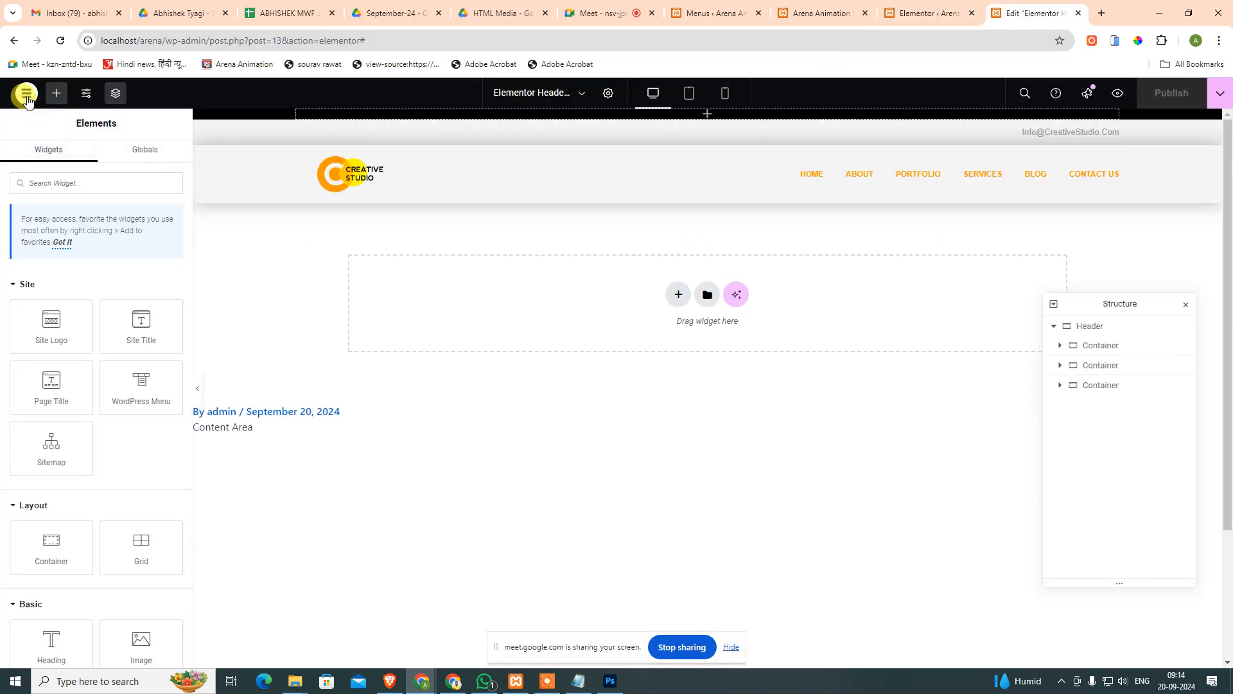
Open the Theme Builder from the header editor and show the site's Header parts.
left_click(86, 95)
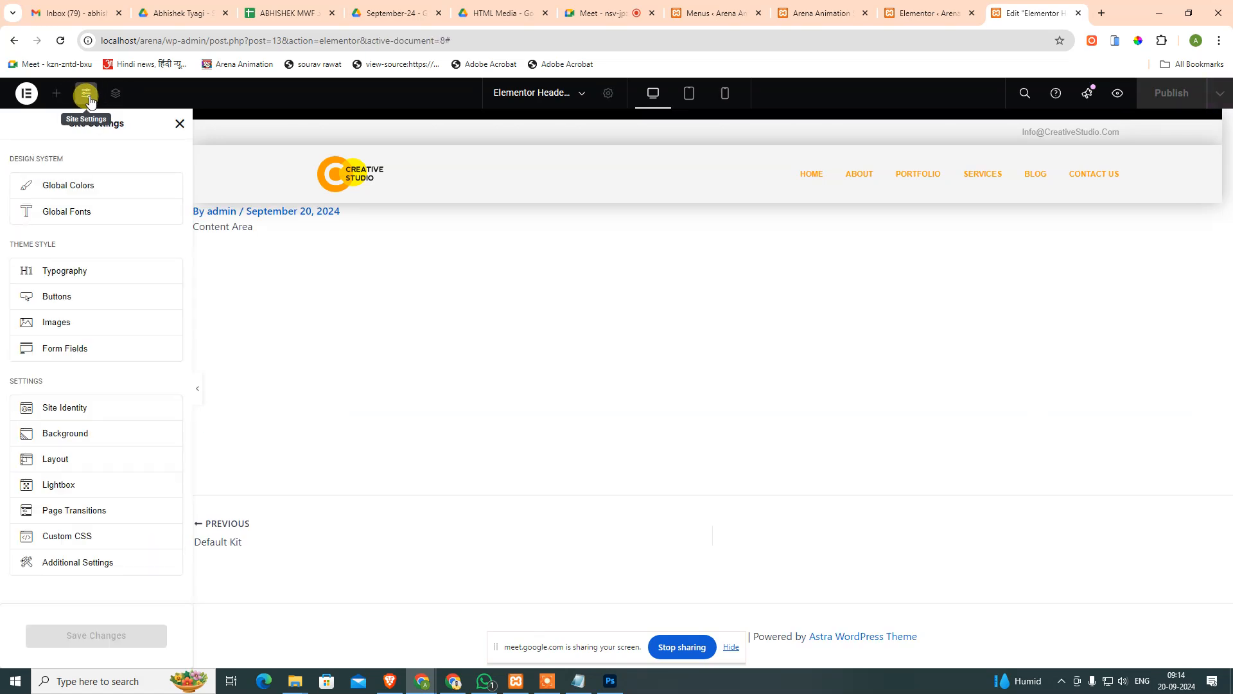
left_click(27, 96)
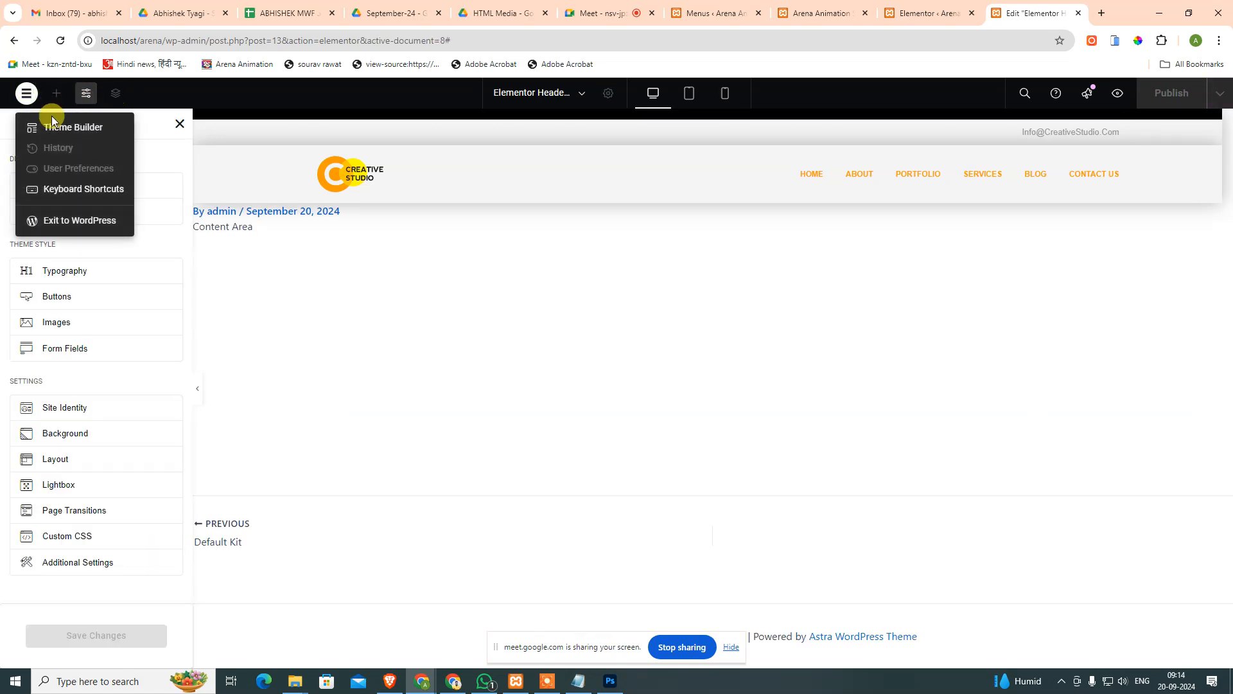
left_click(75, 123)
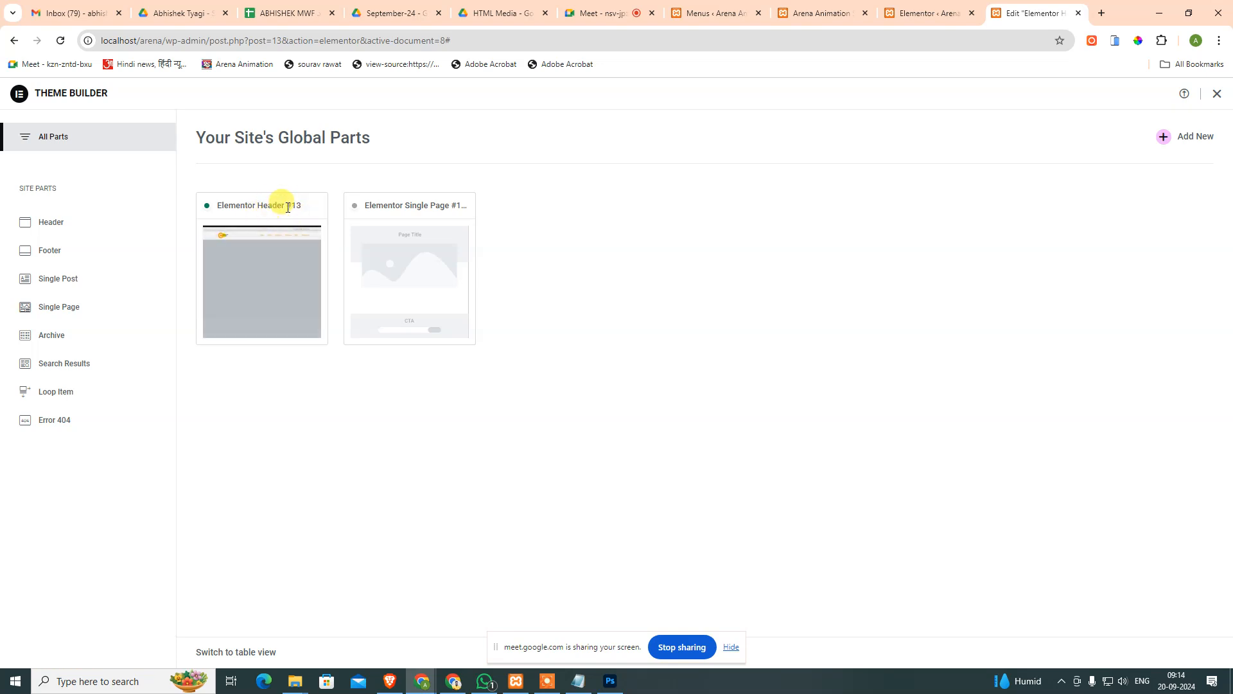
left_click(58, 222)
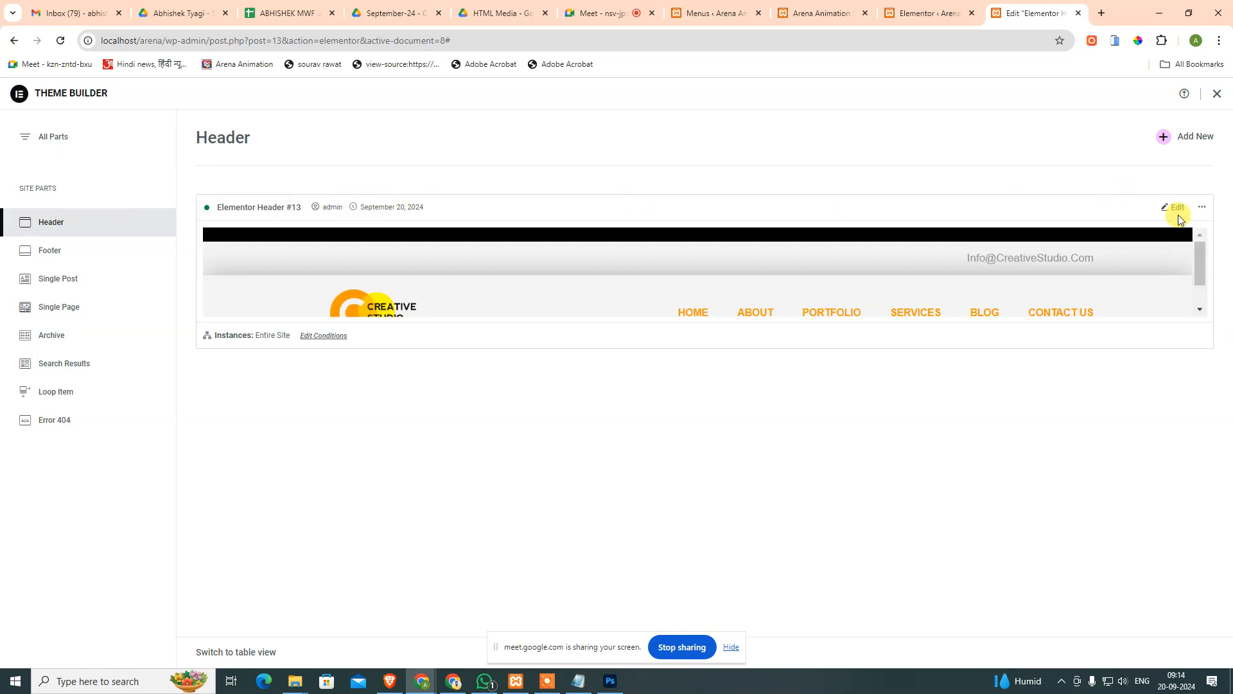
left_click(1200, 207)
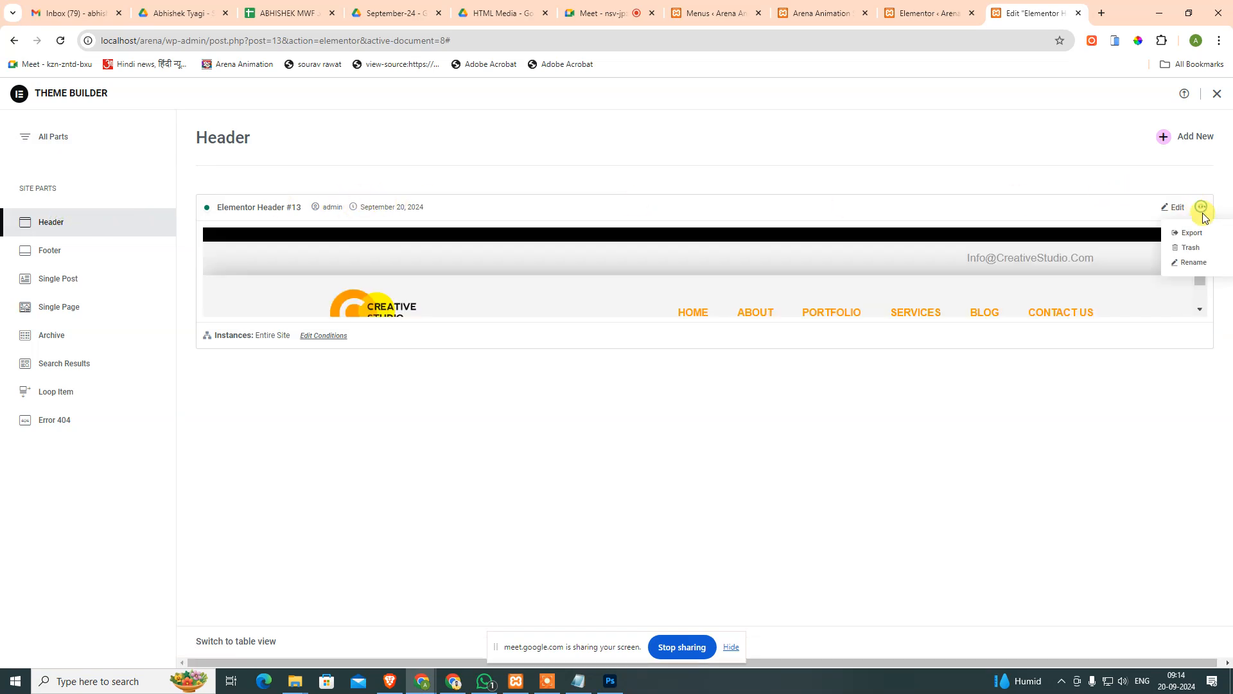
left_click(1204, 267)
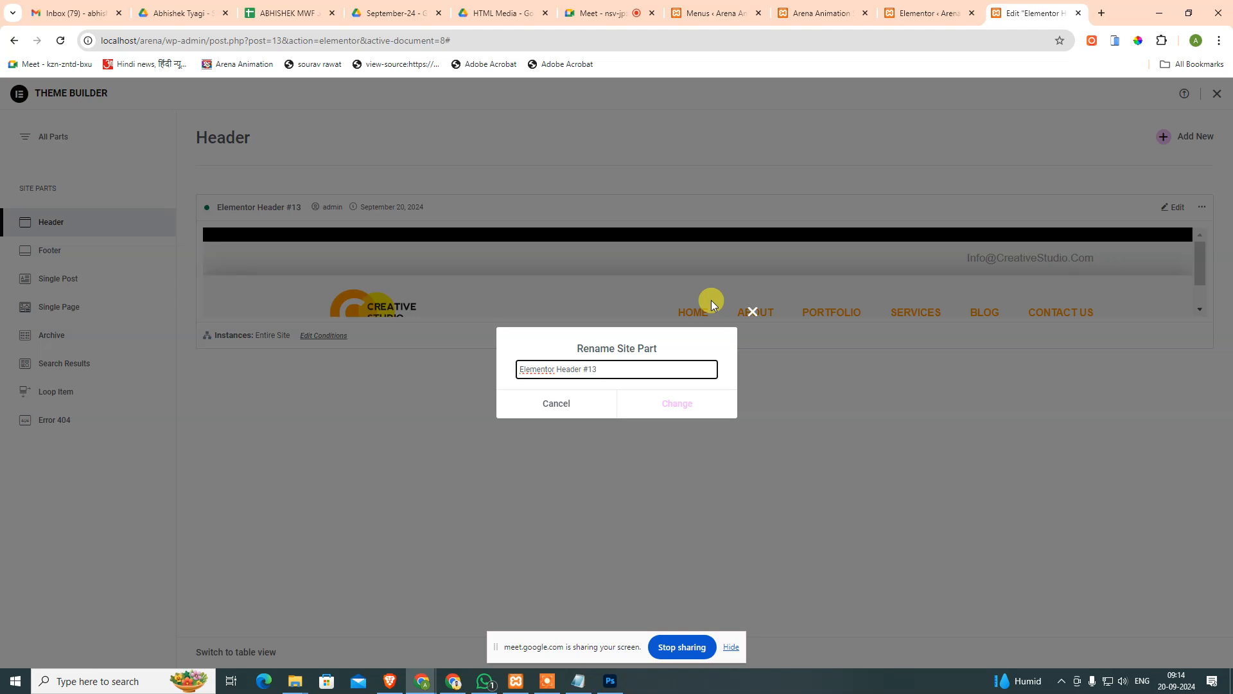
left_click(553, 403)
scroll(923, 272, "down", 1)
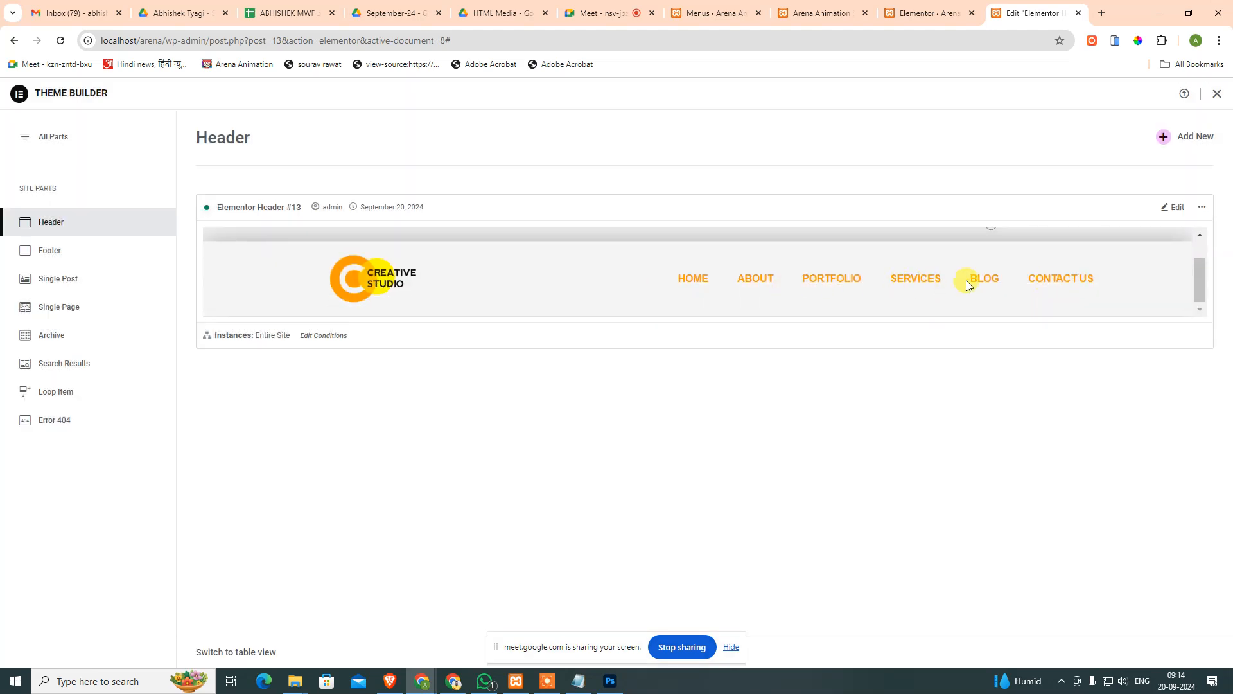
scroll(413, 277, "up", 1)
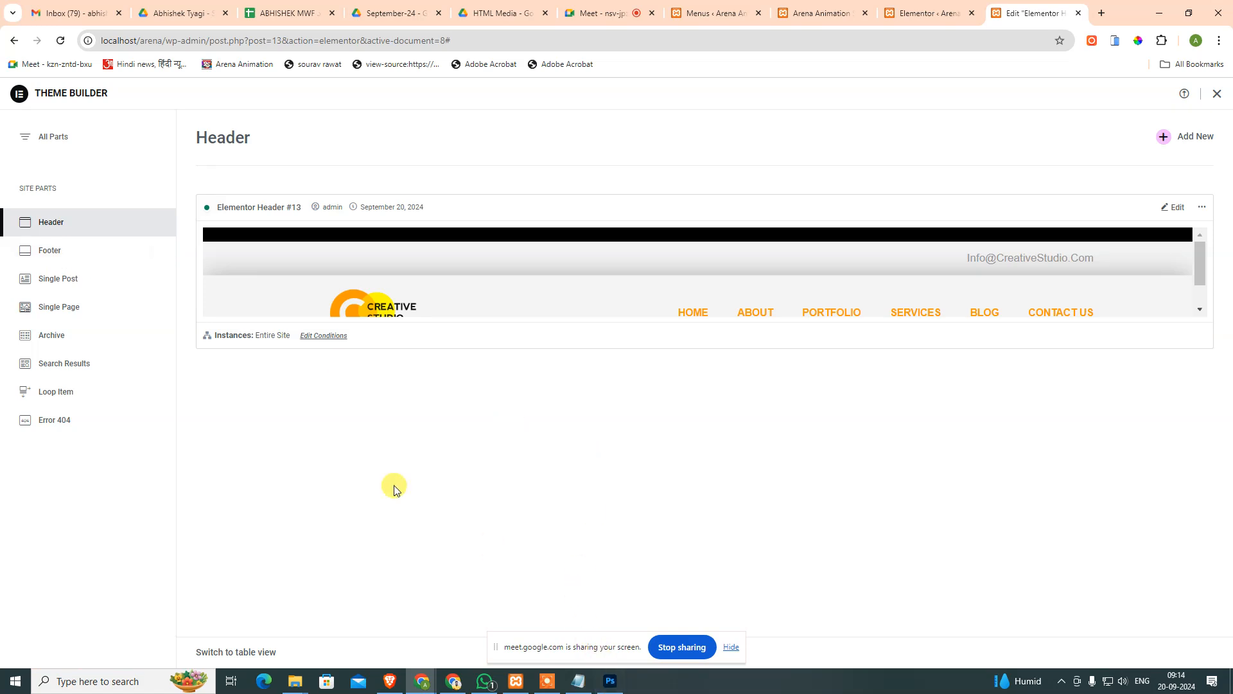
Switch to Photoshop, clear the selection, and examine the footer of creativestudio-minimal.psd at 100% zoom.
left_click(612, 681)
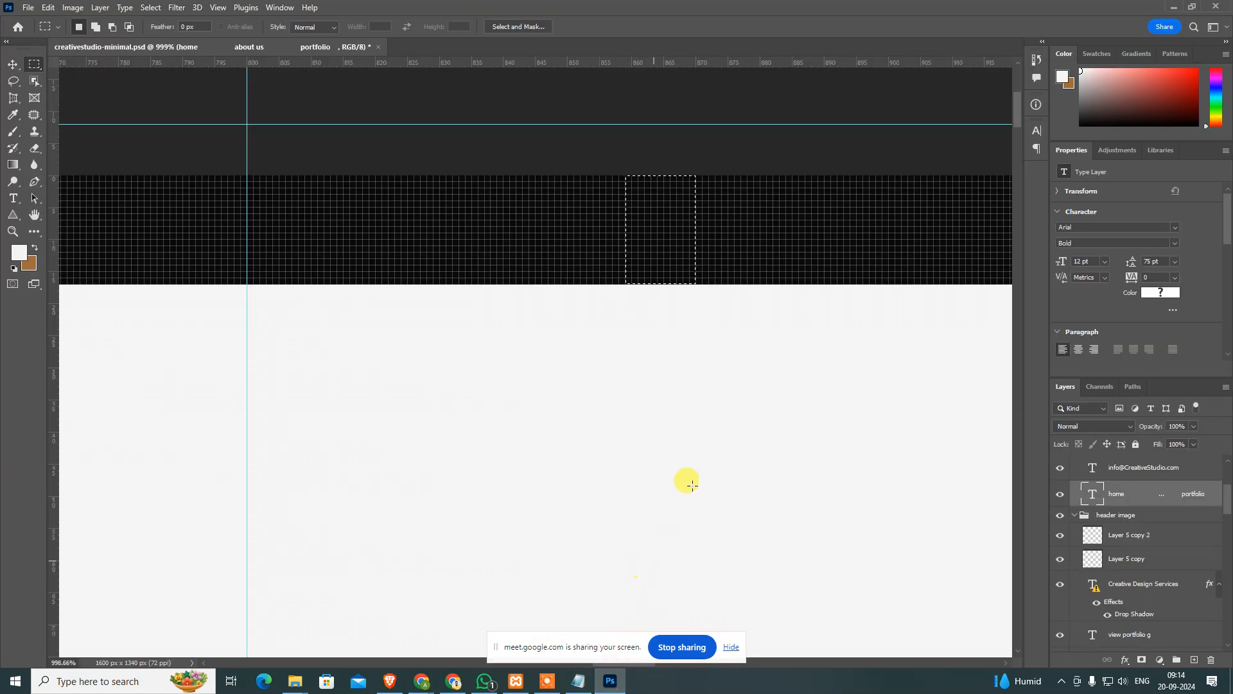
key("ctrl+alt+0")
key("ctrl+d")
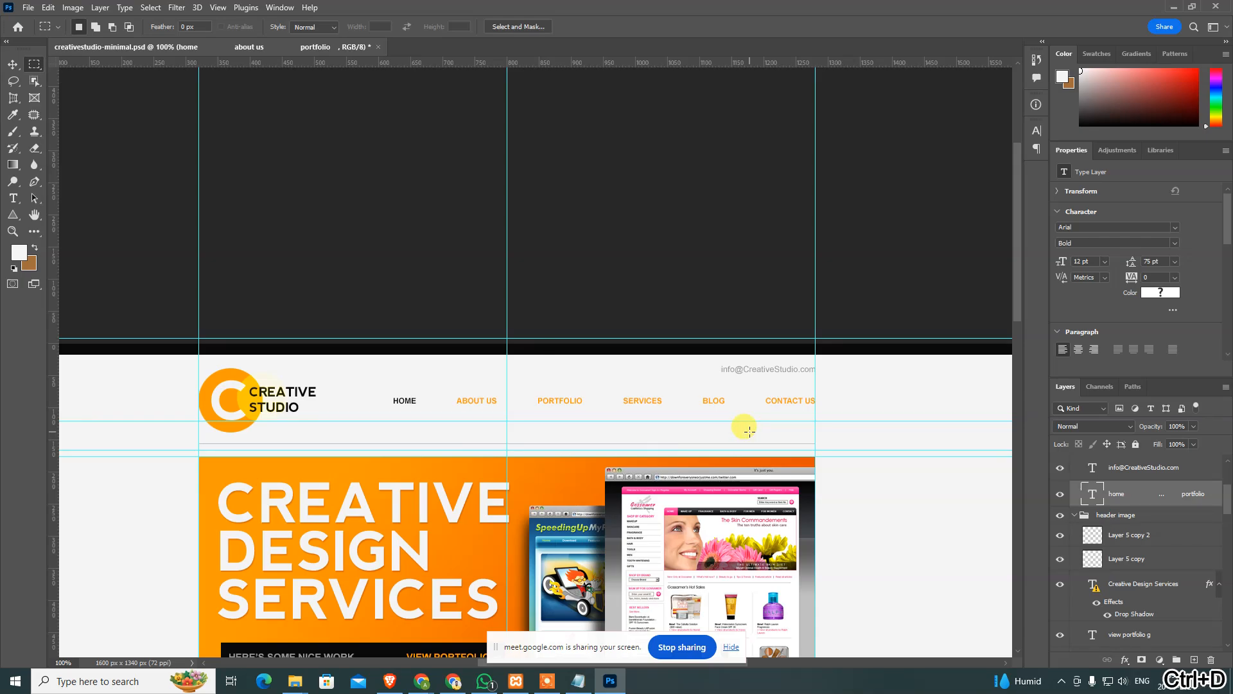
scroll(739, 424, "down", 15)
scroll(738, 424, "left", 3)
left_click_drag(779, 280, 643, 252)
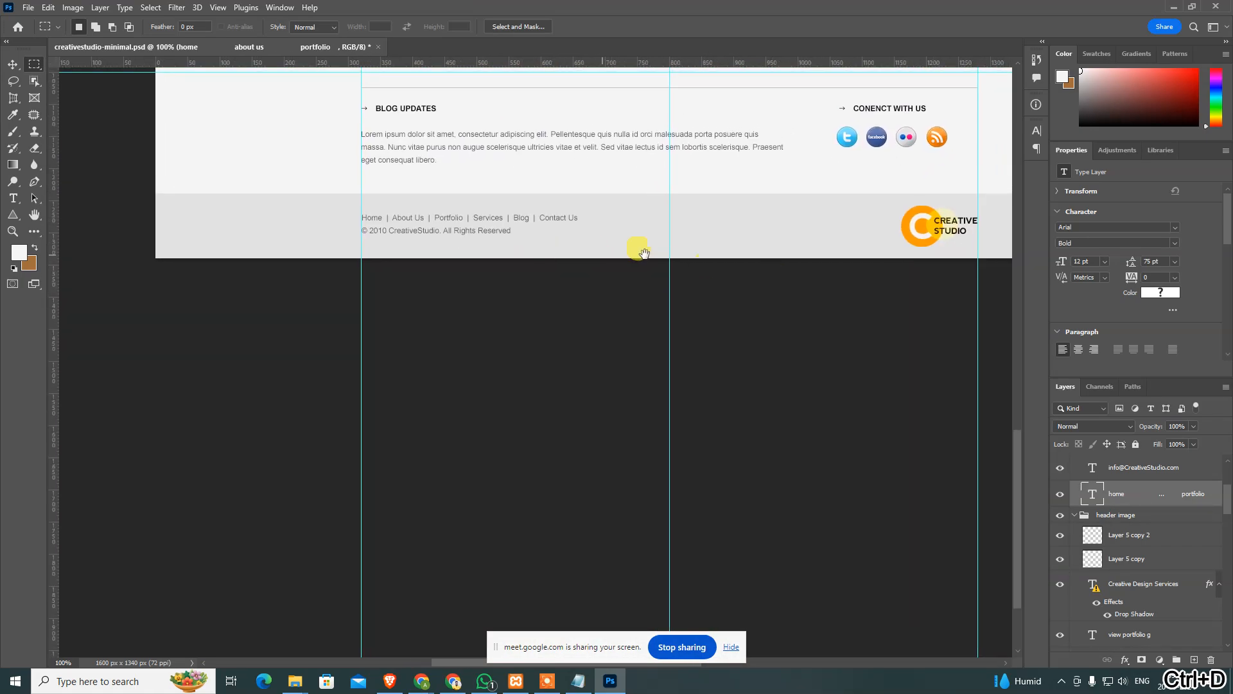
Return to the Theme Builder, add a new Footer, and insert the light grey library block with a horizontal menu and social icons.
key("alt+Tab")
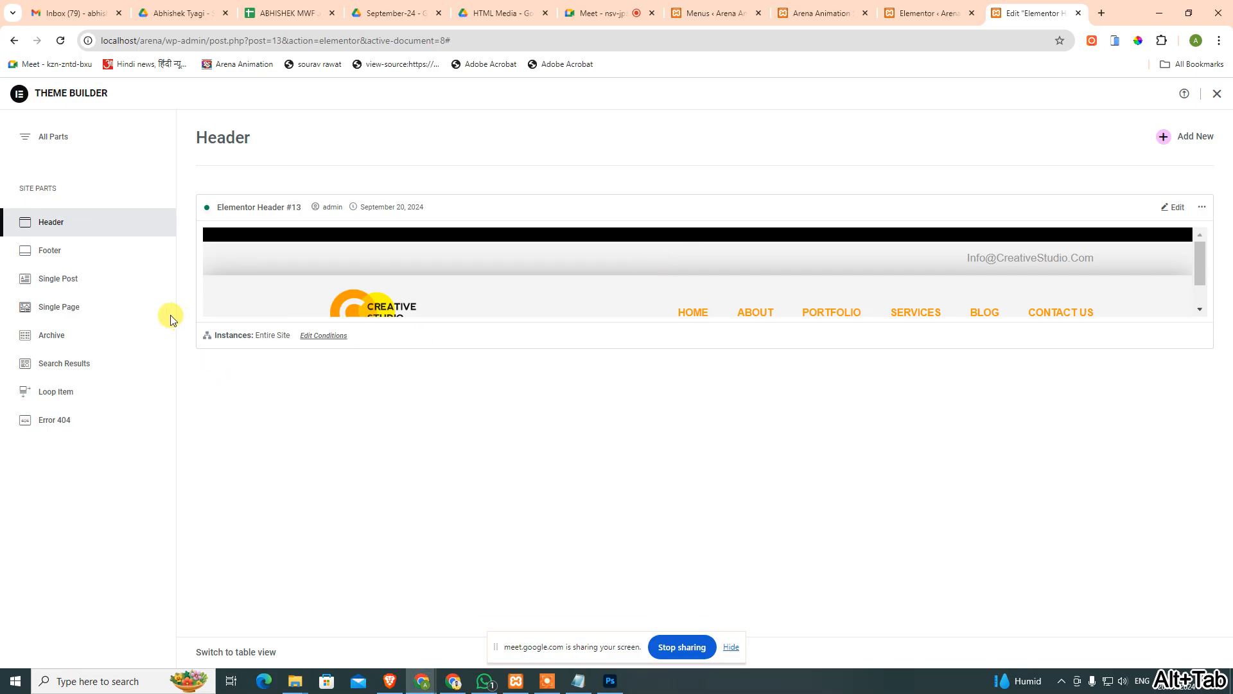
left_click(41, 248)
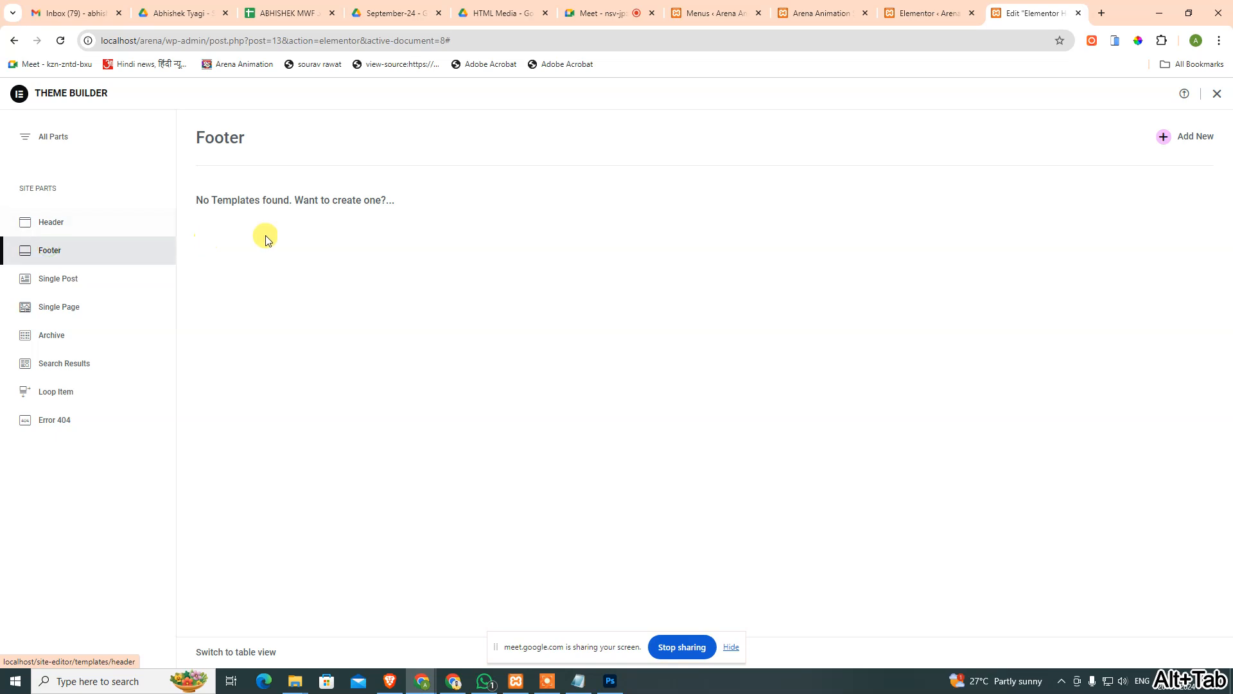
left_click(1165, 135)
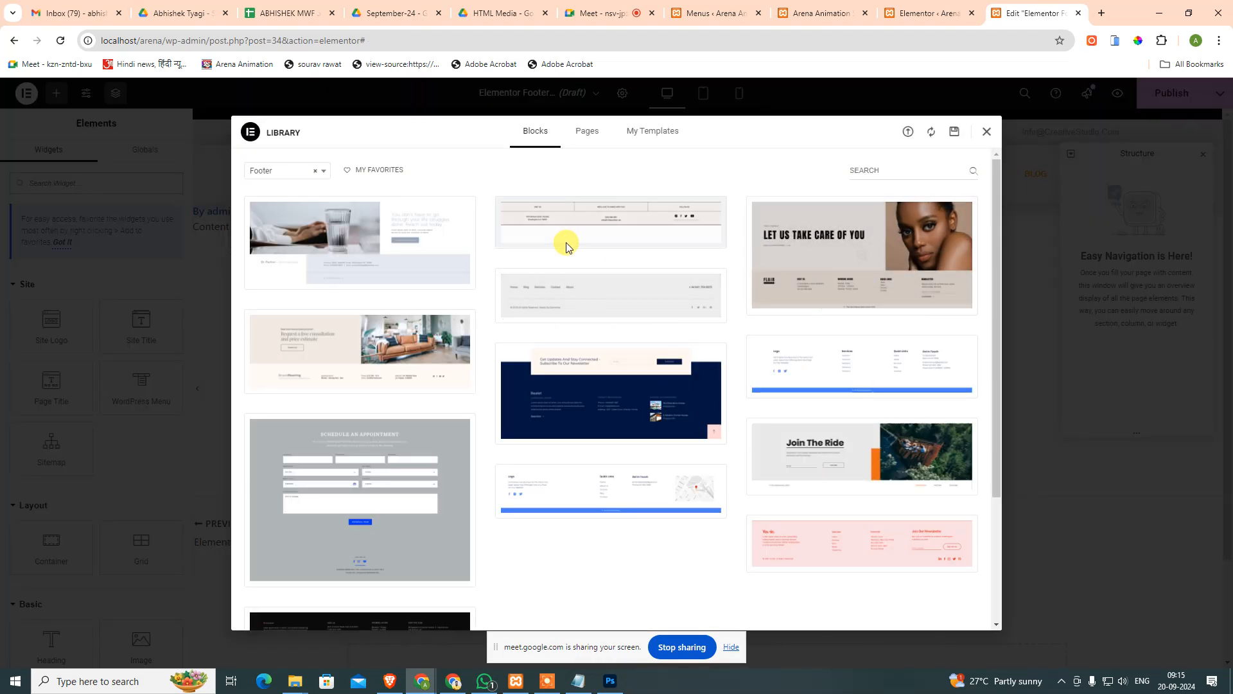
scroll(801, 552, "down", 3)
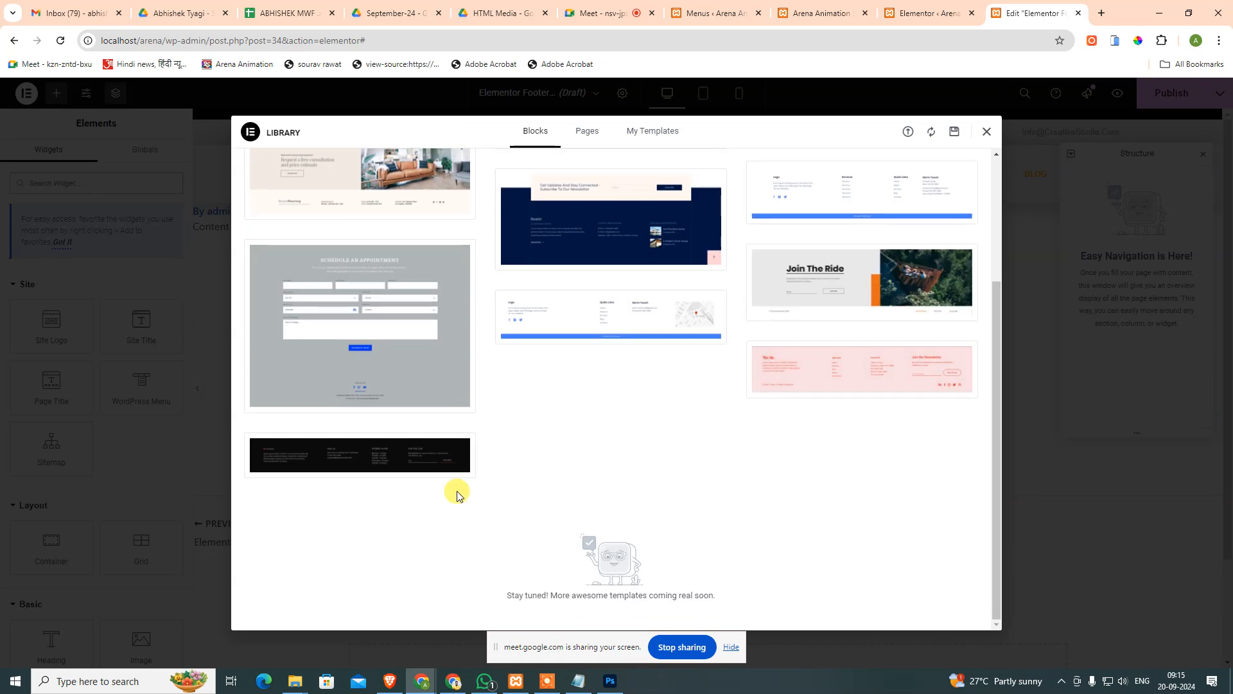
scroll(429, 367, "up", 2)
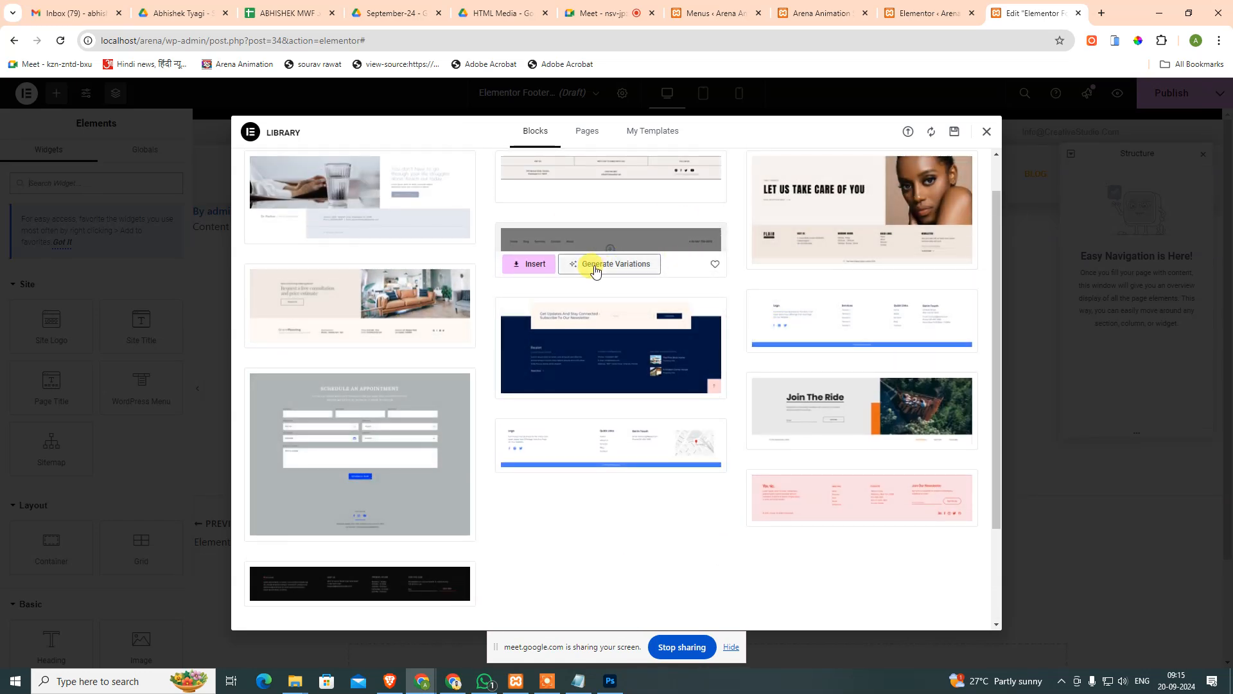
left_click(538, 271)
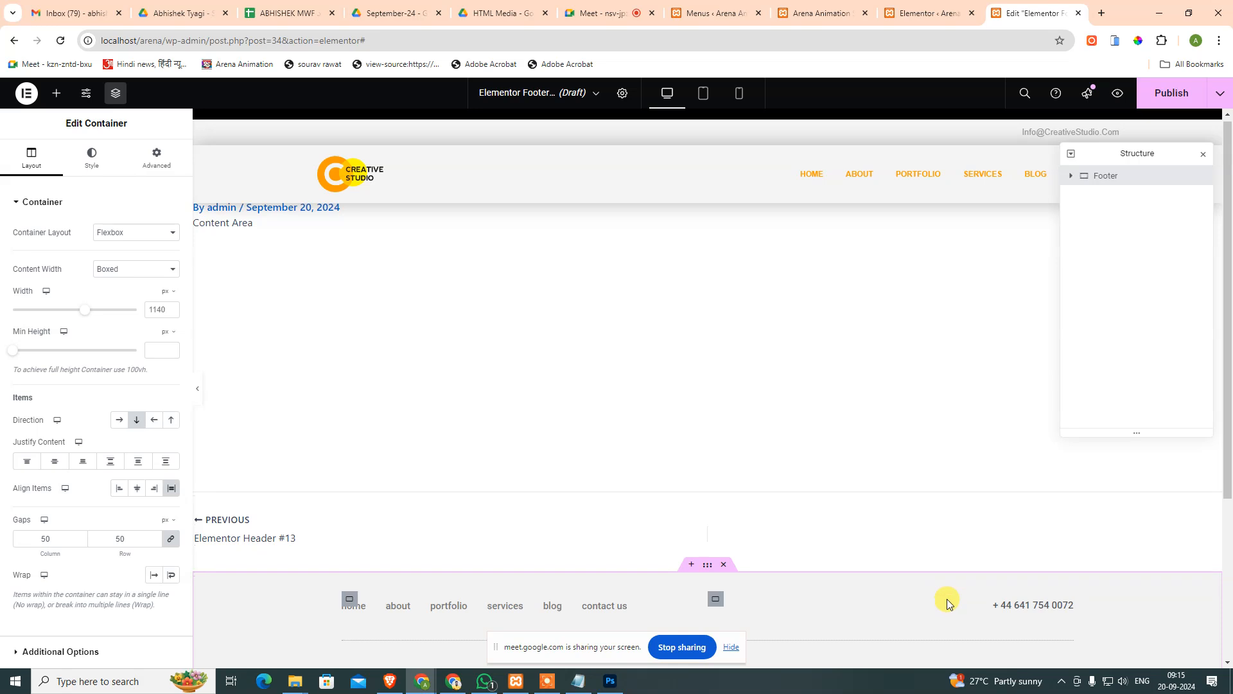
Compare the inserted footer block with the footer in the Photoshop design.
scroll(646, 563, "down", 2)
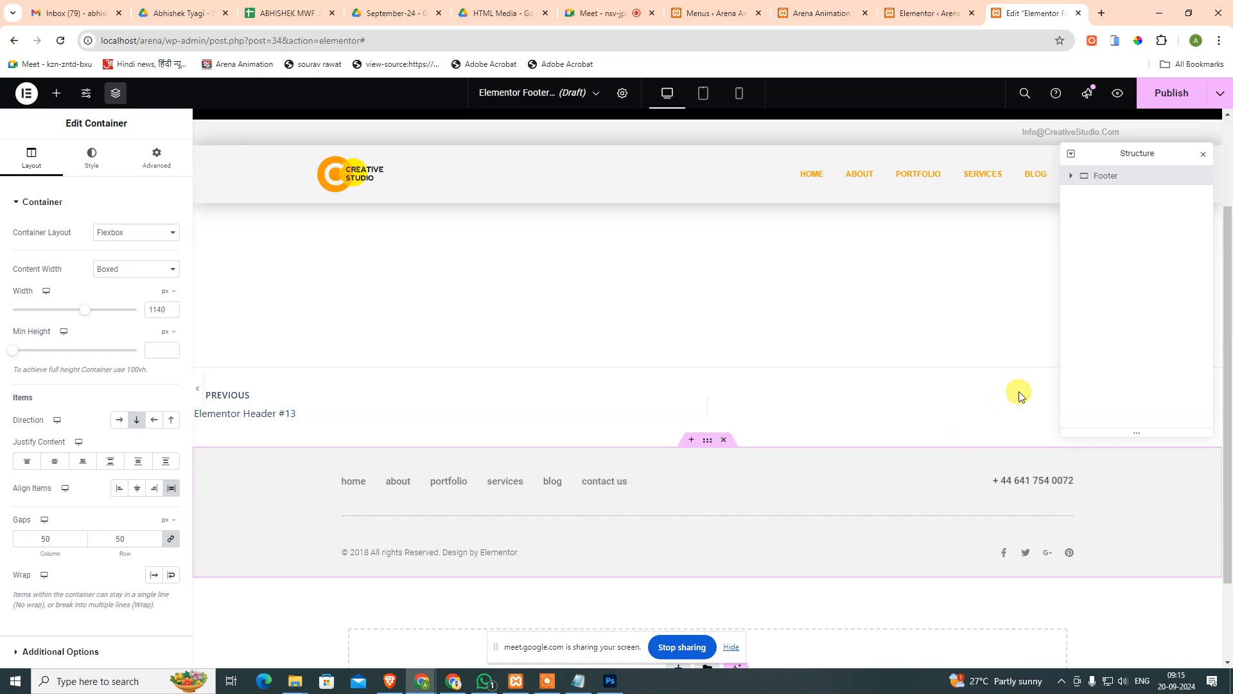
key("alt+Tab")
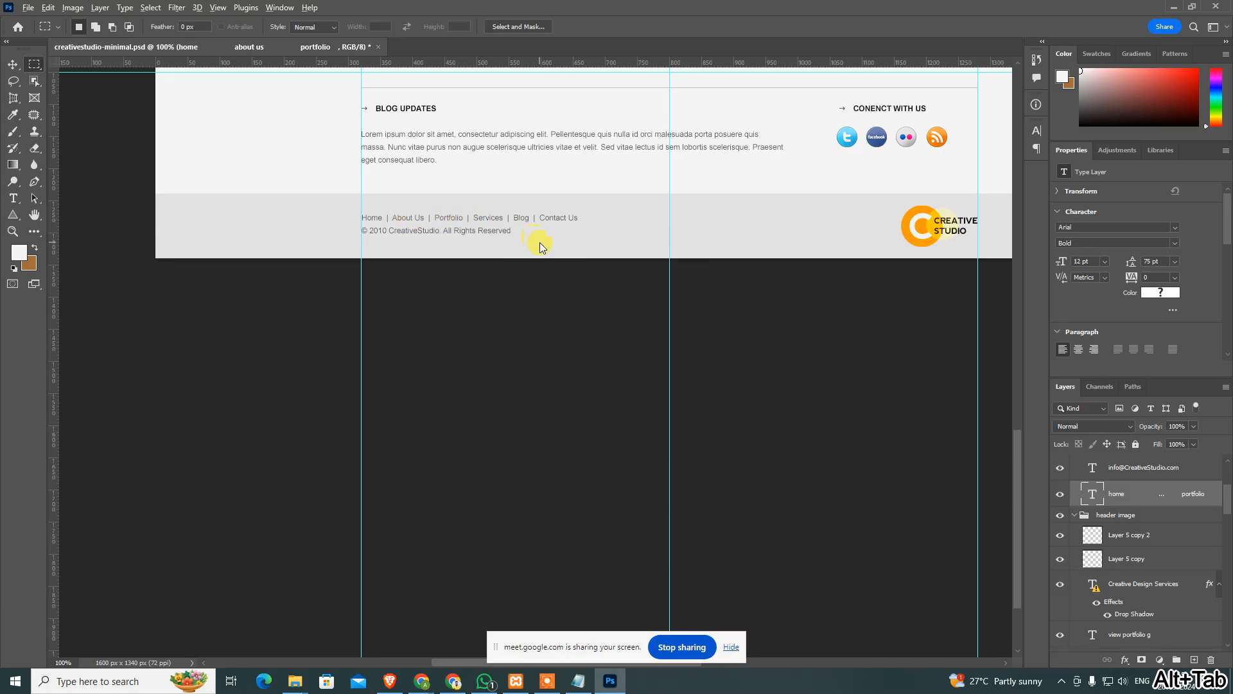
key("alt+Tab")
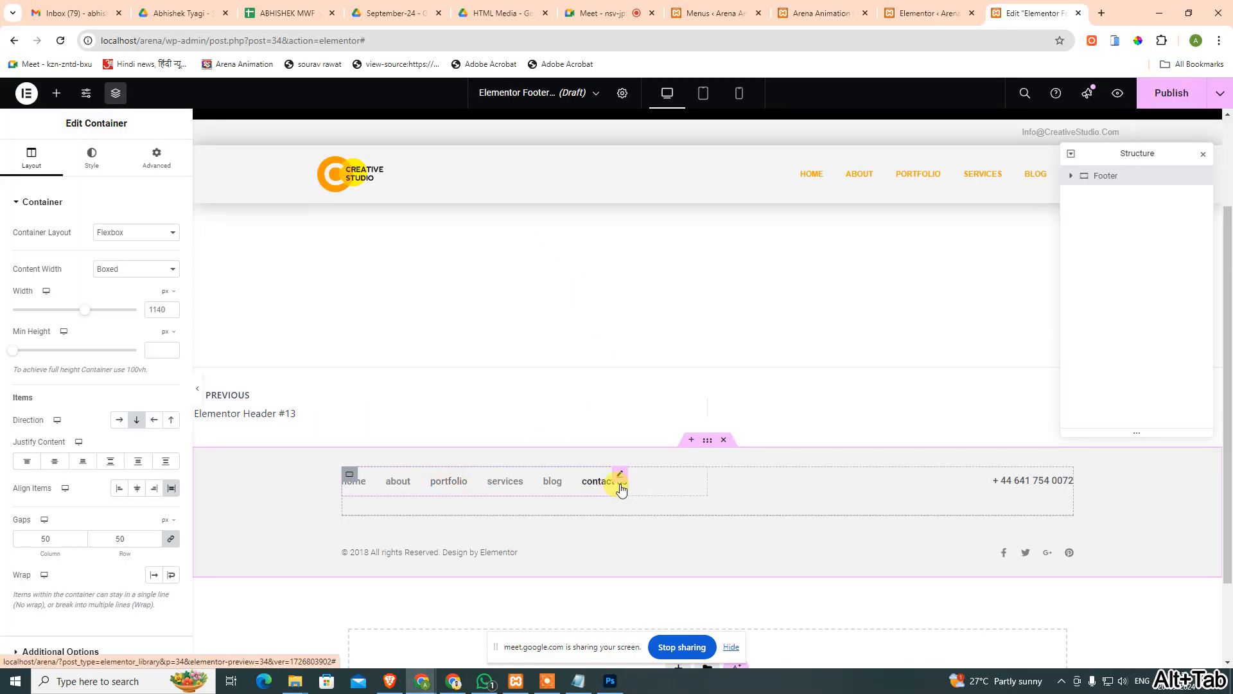
In Photoshop, copy the hex colour code of the footer menu text and leave its colour unchanged.
key("alt+Tab")
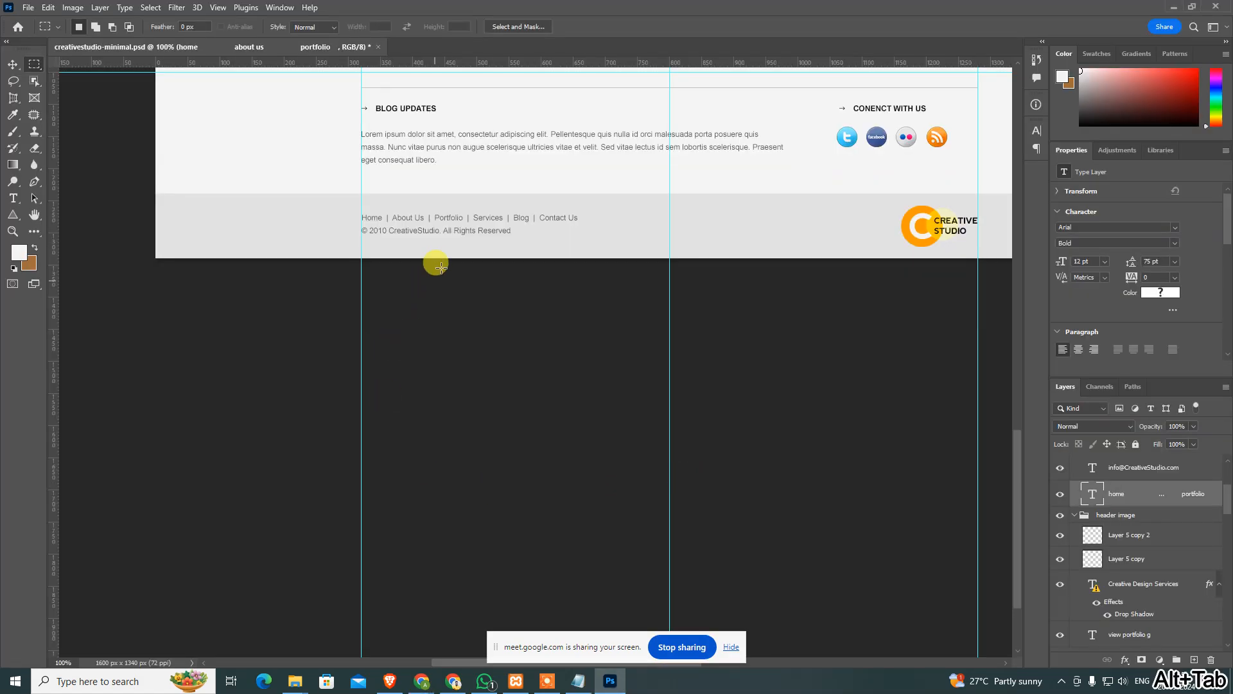
key("t")
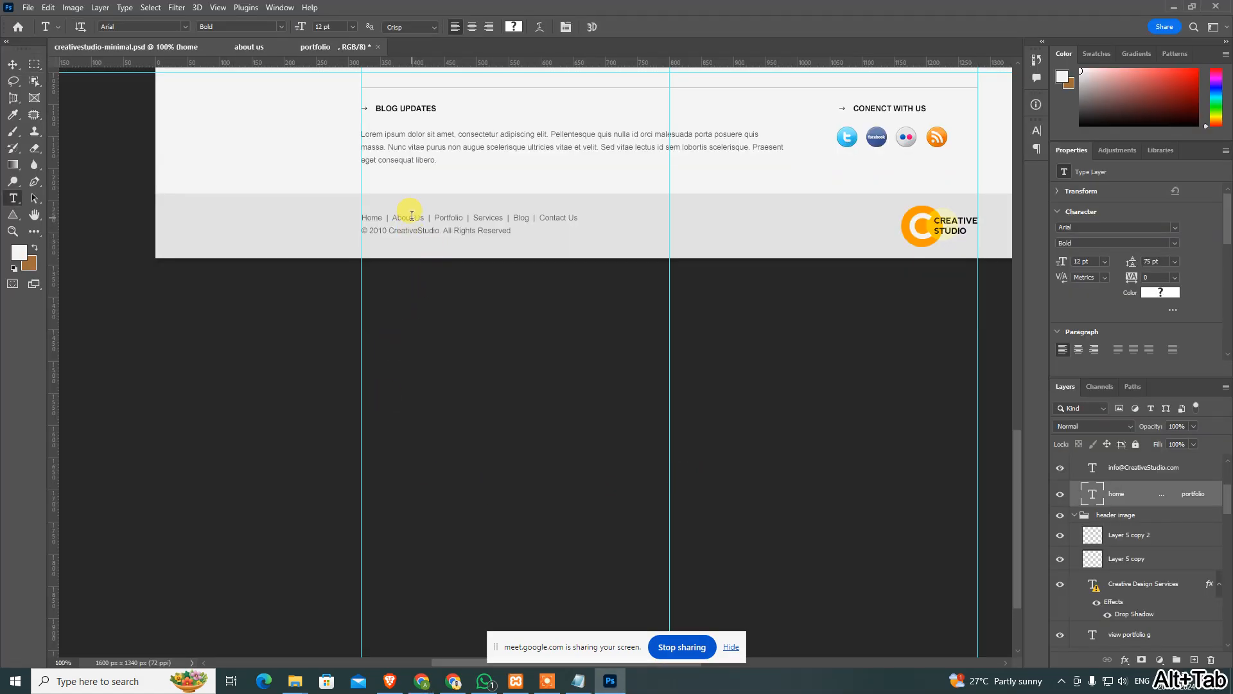
left_click(412, 217)
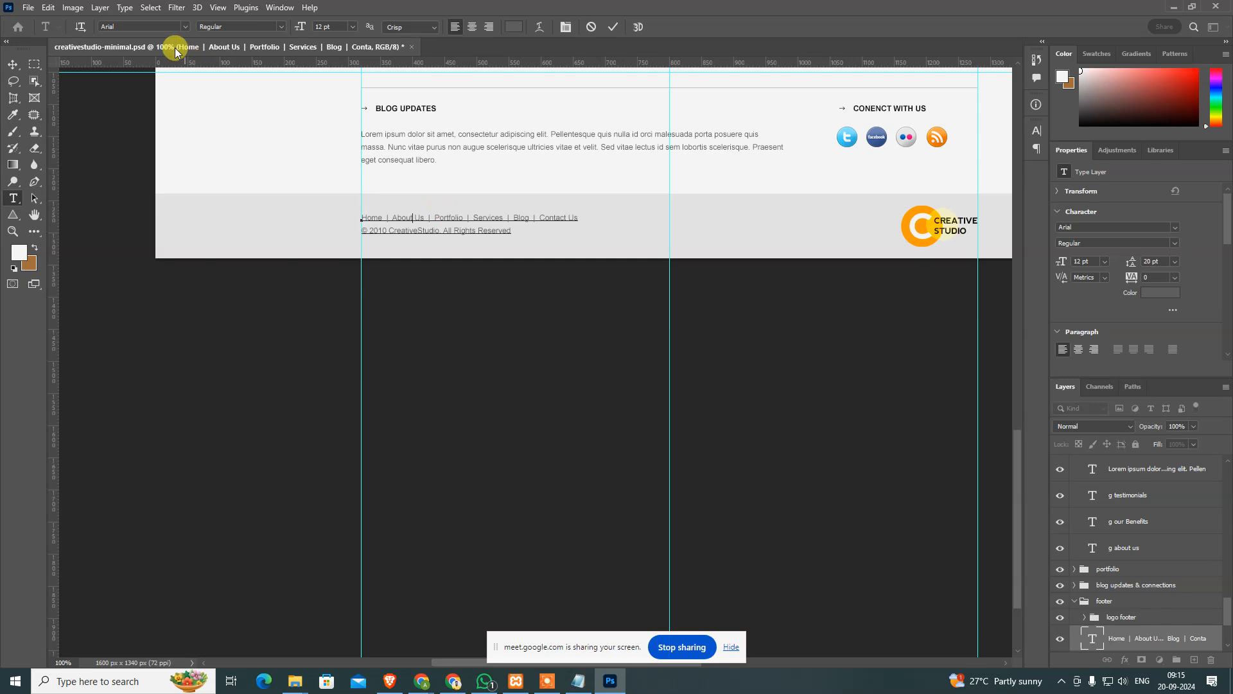
left_click(507, 27)
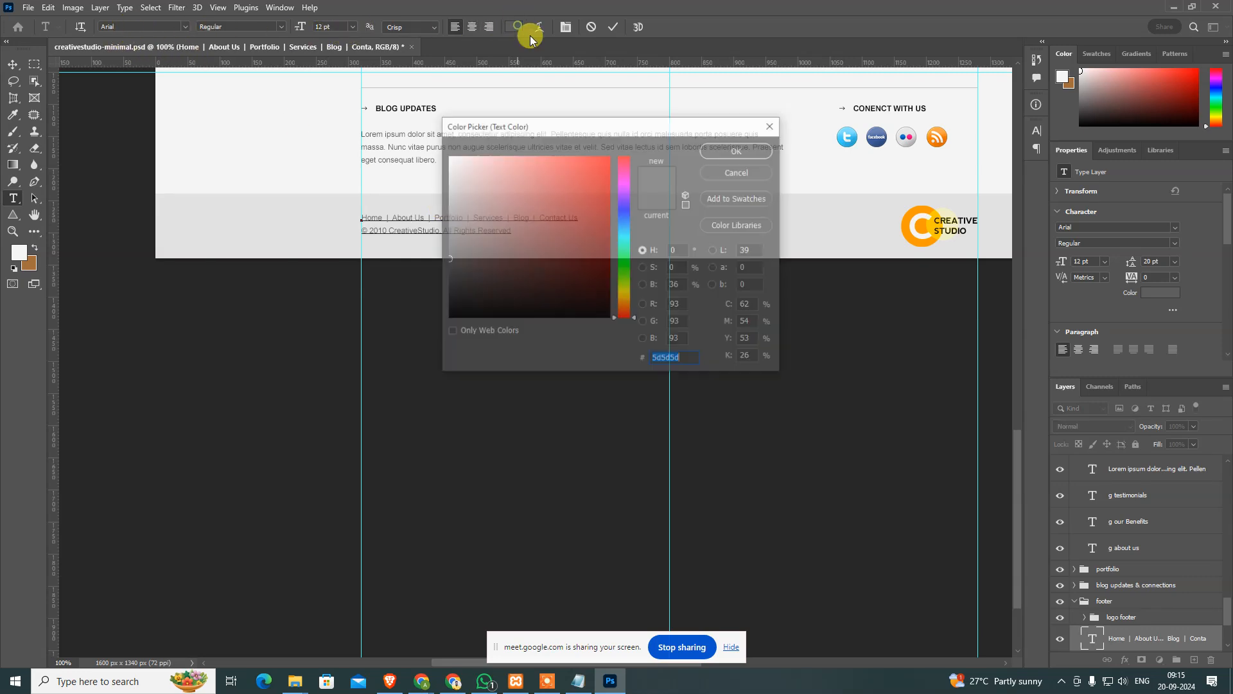
key("ctrl+c")
key("Escape")
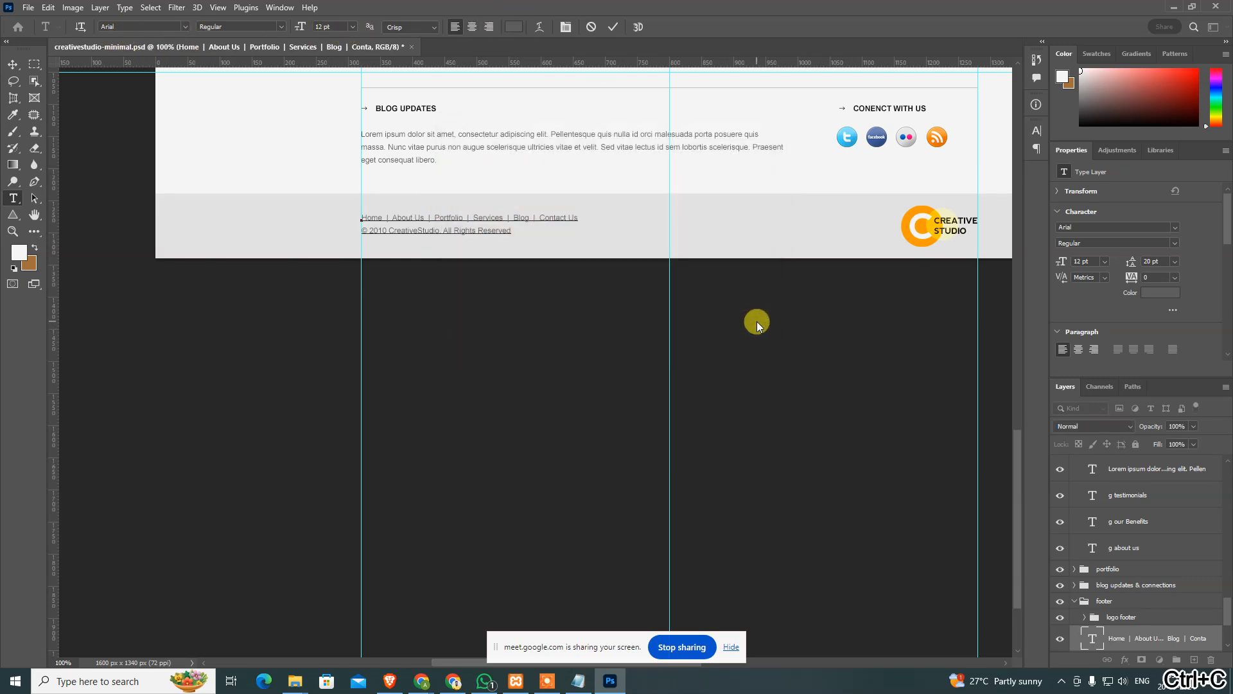
Return to Elementor and set the footer WordPress Menu's normal text colour to #5d5d5d.
key("alt+Tab")
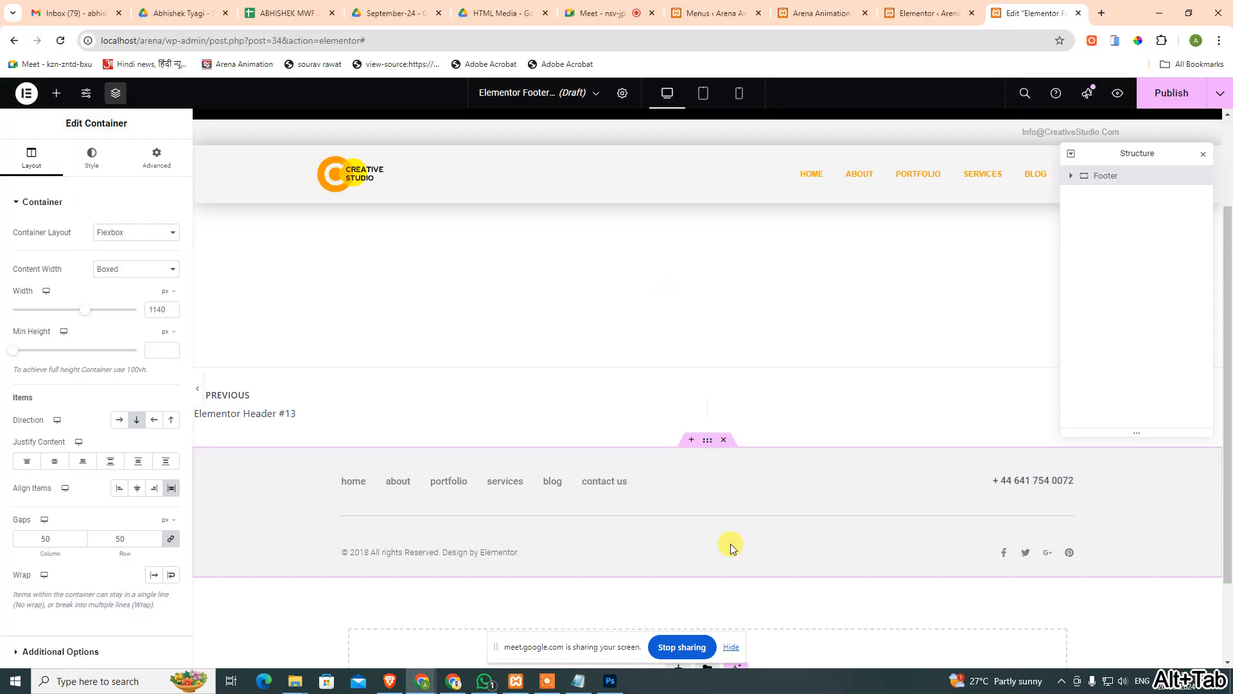
left_click(622, 478)
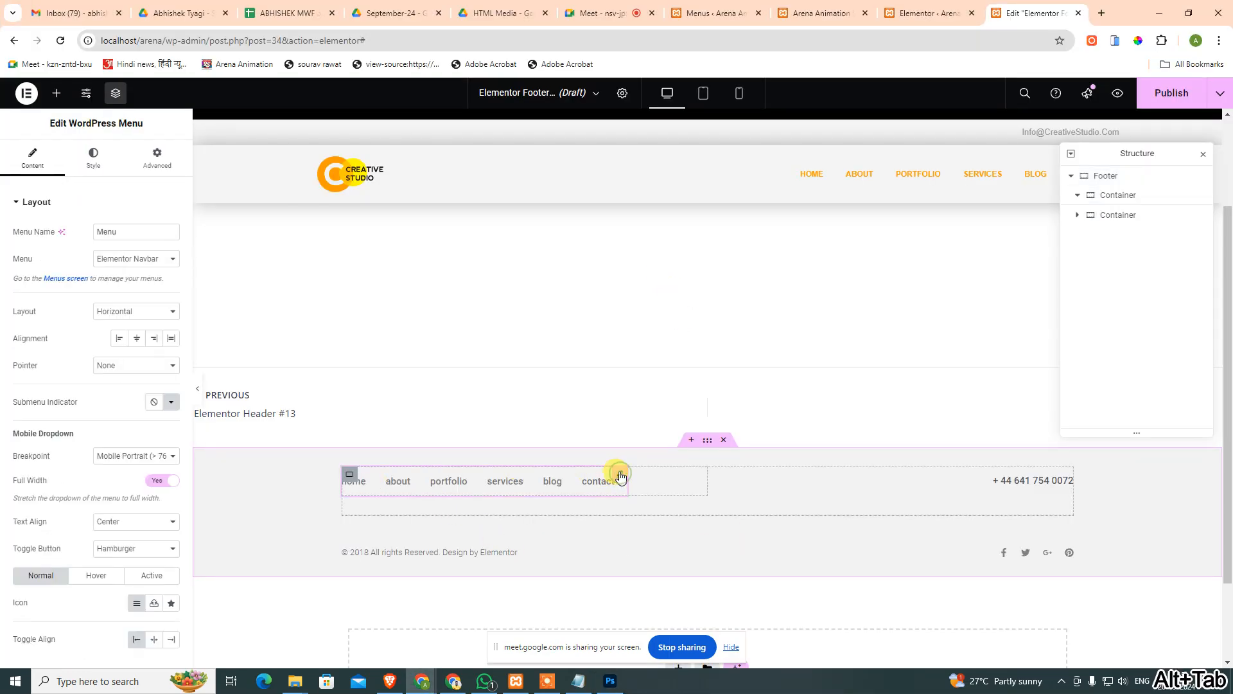
left_click(93, 158)
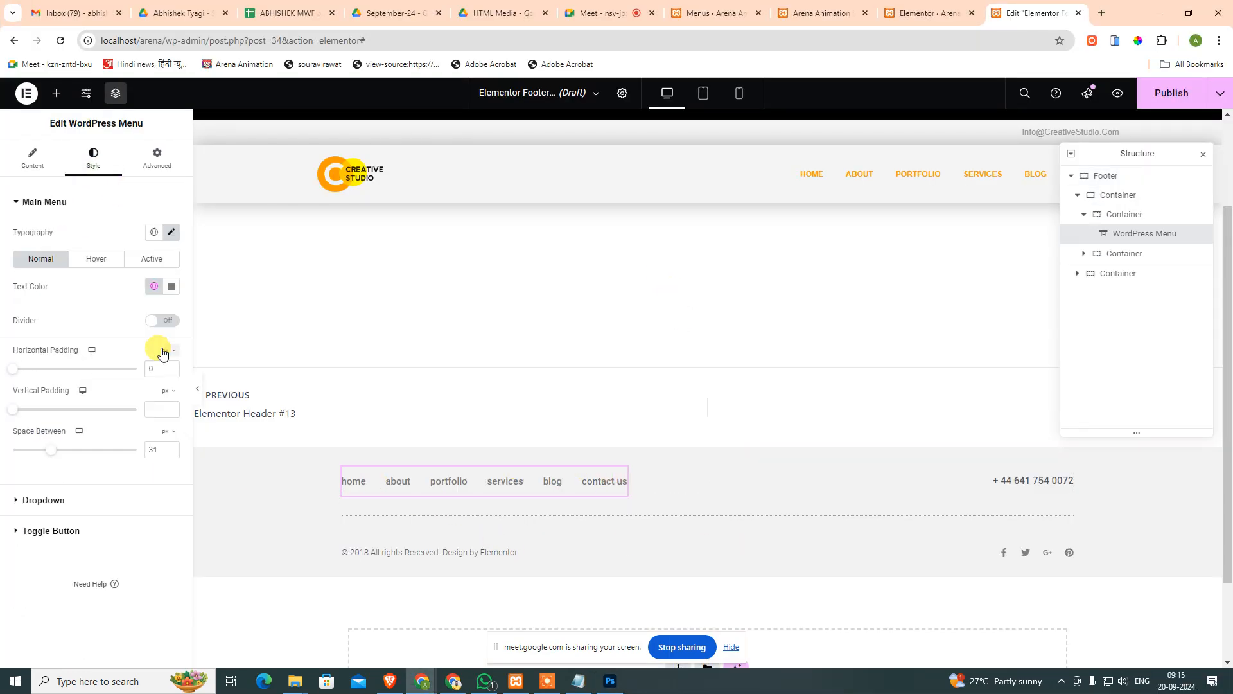
left_click(171, 295)
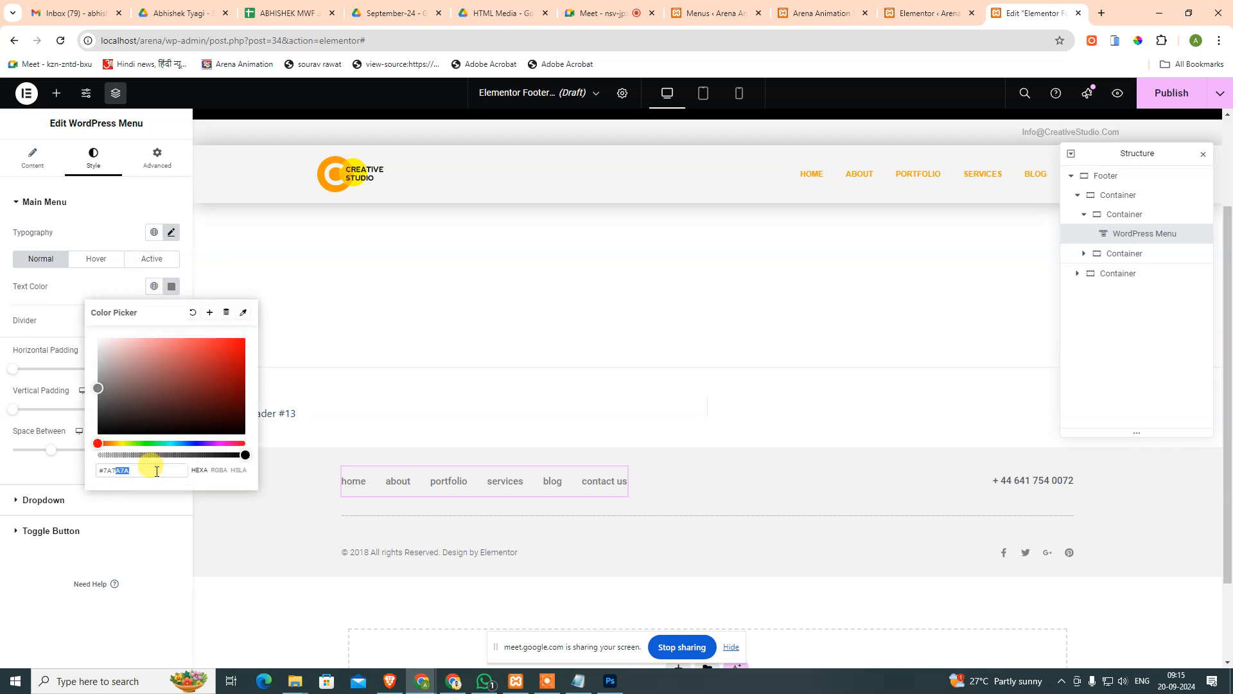
key("ctrl+v")
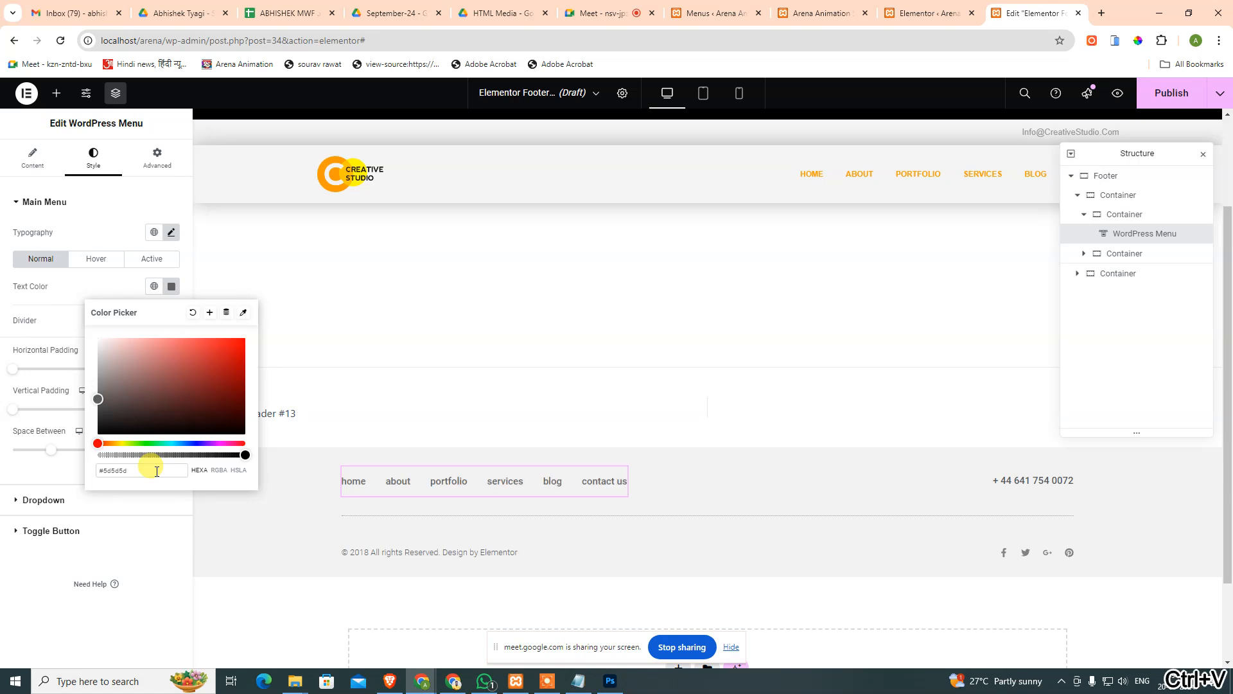
left_click(103, 285)
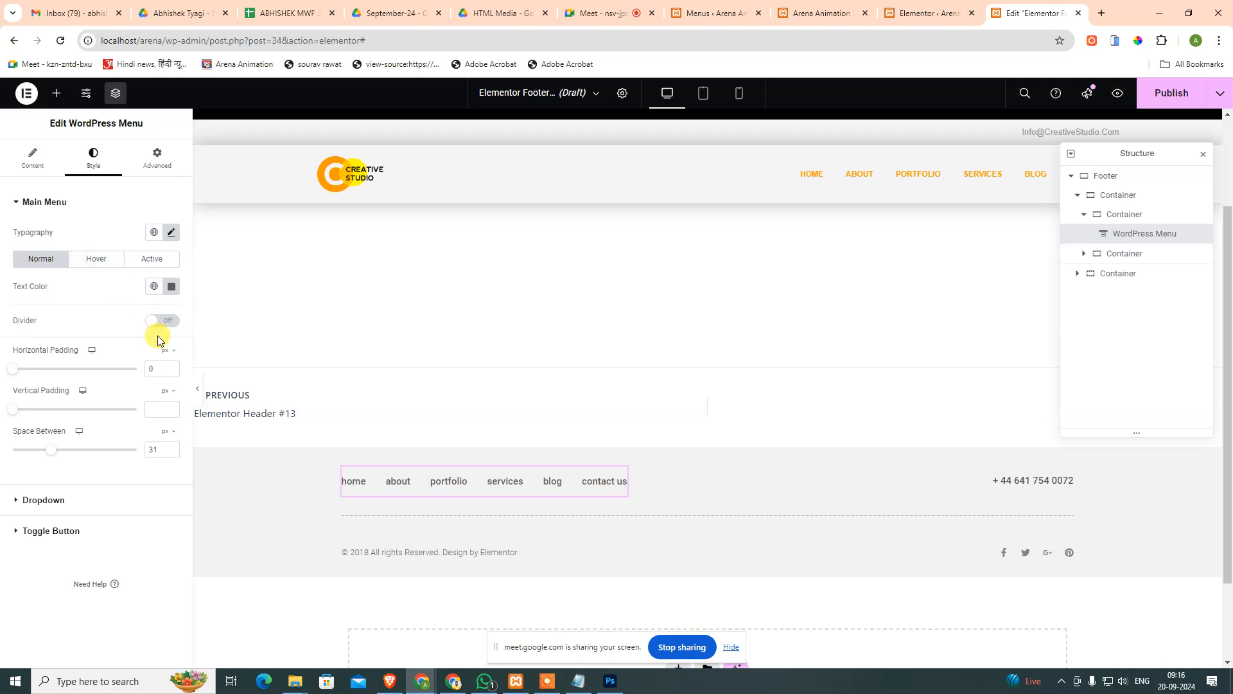
Set the footer menu typography's Transform to Capitalize and switch to Photoshop to check the design.
left_click(170, 232)
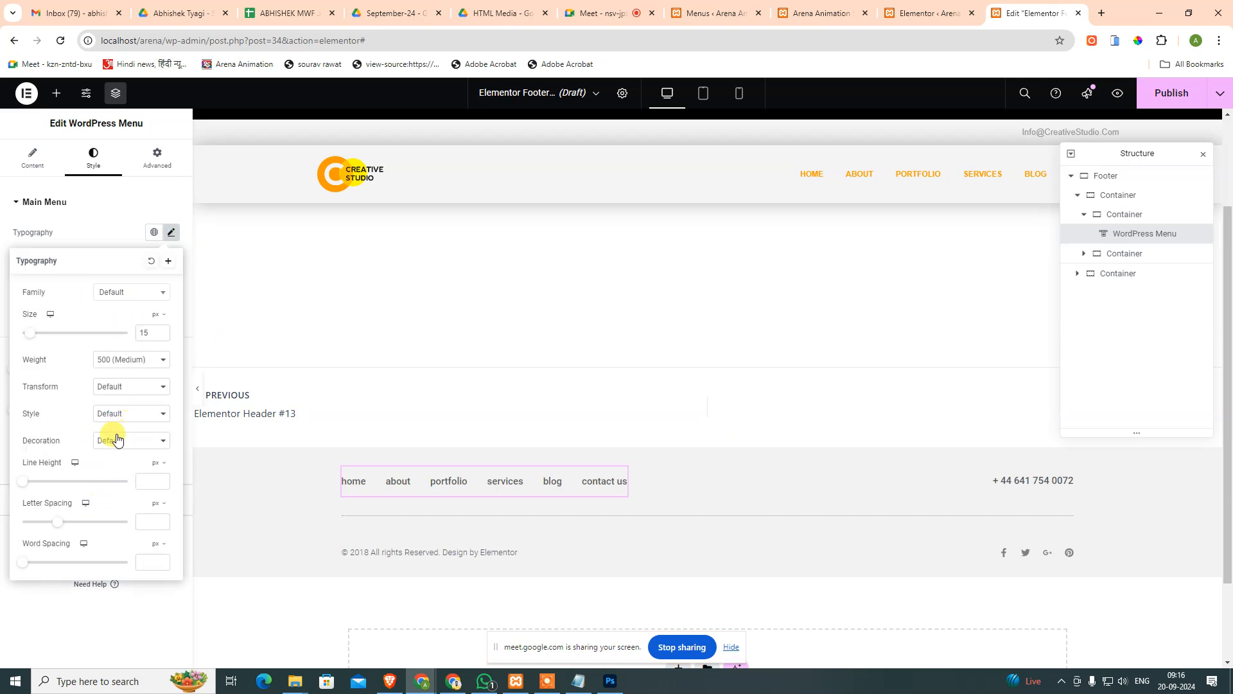
left_click(124, 389)
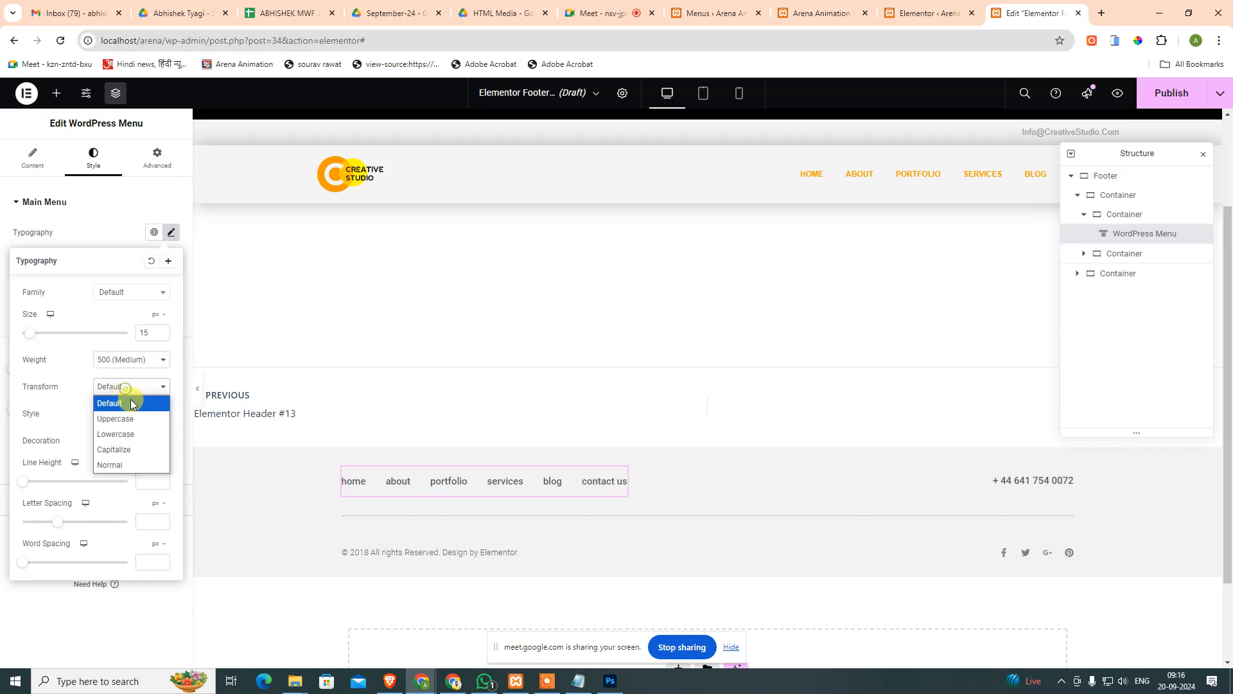
left_click(135, 448)
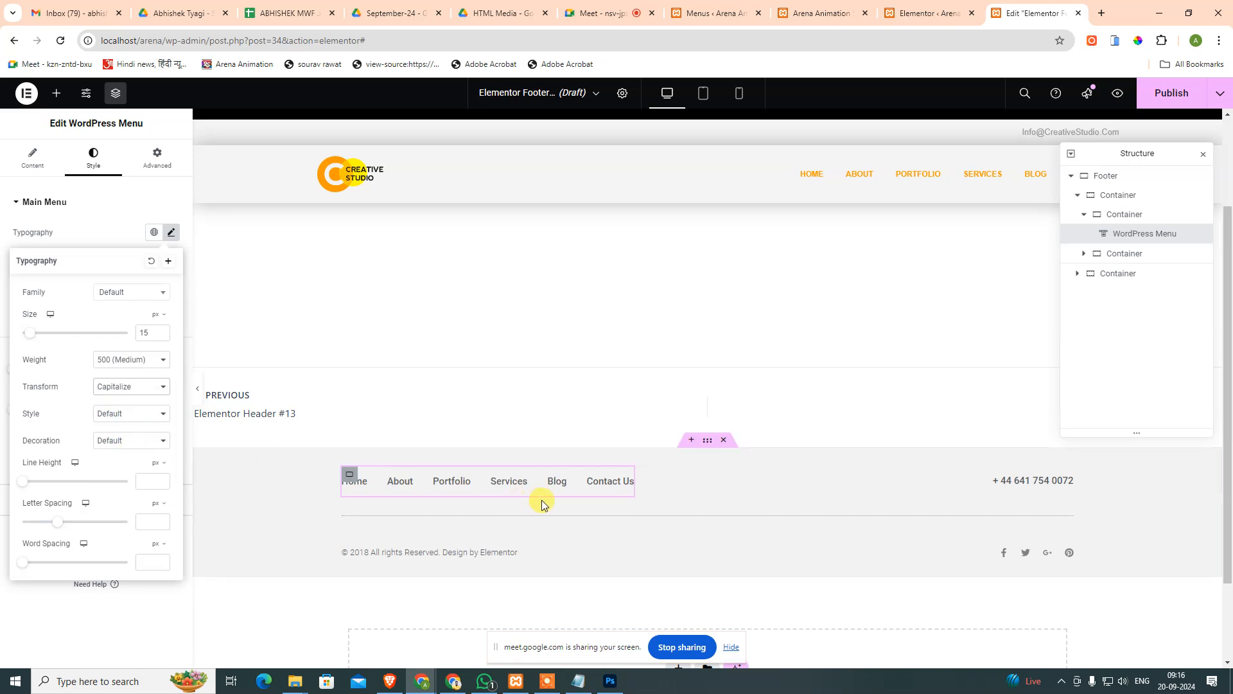
key("alt+Tab")
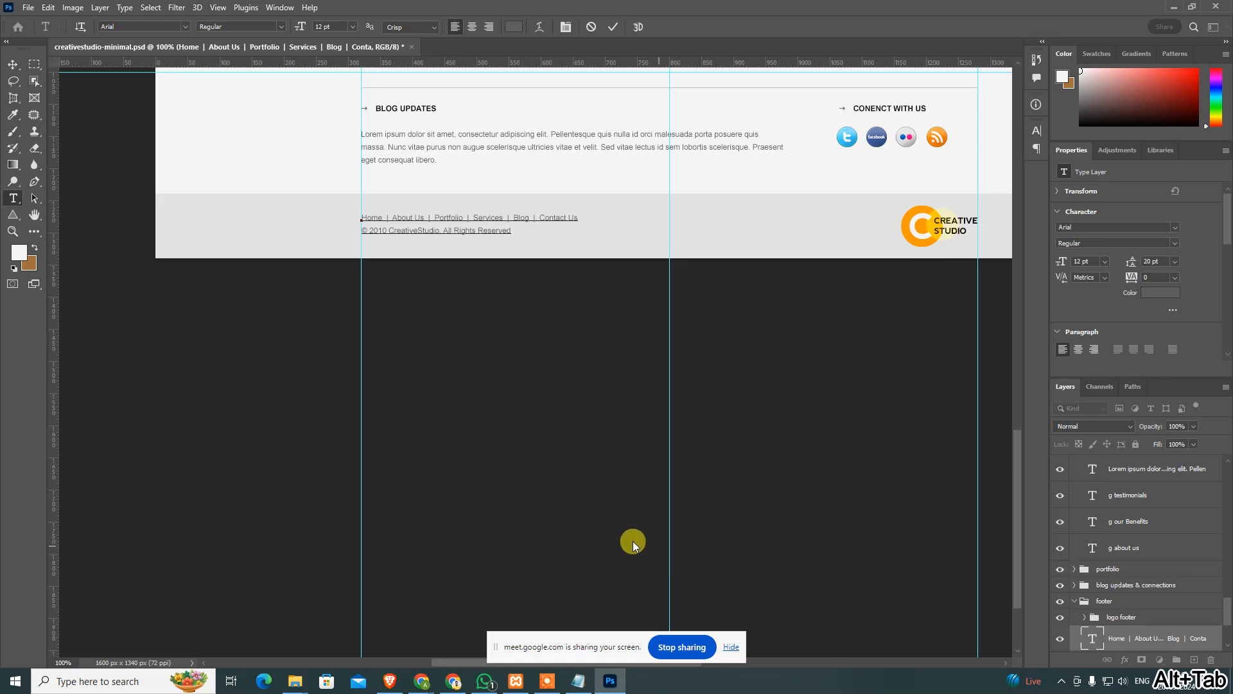
Return to Elementor and set the footer menu typography to the Arial family at size 12 px.
key("alt+Tab")
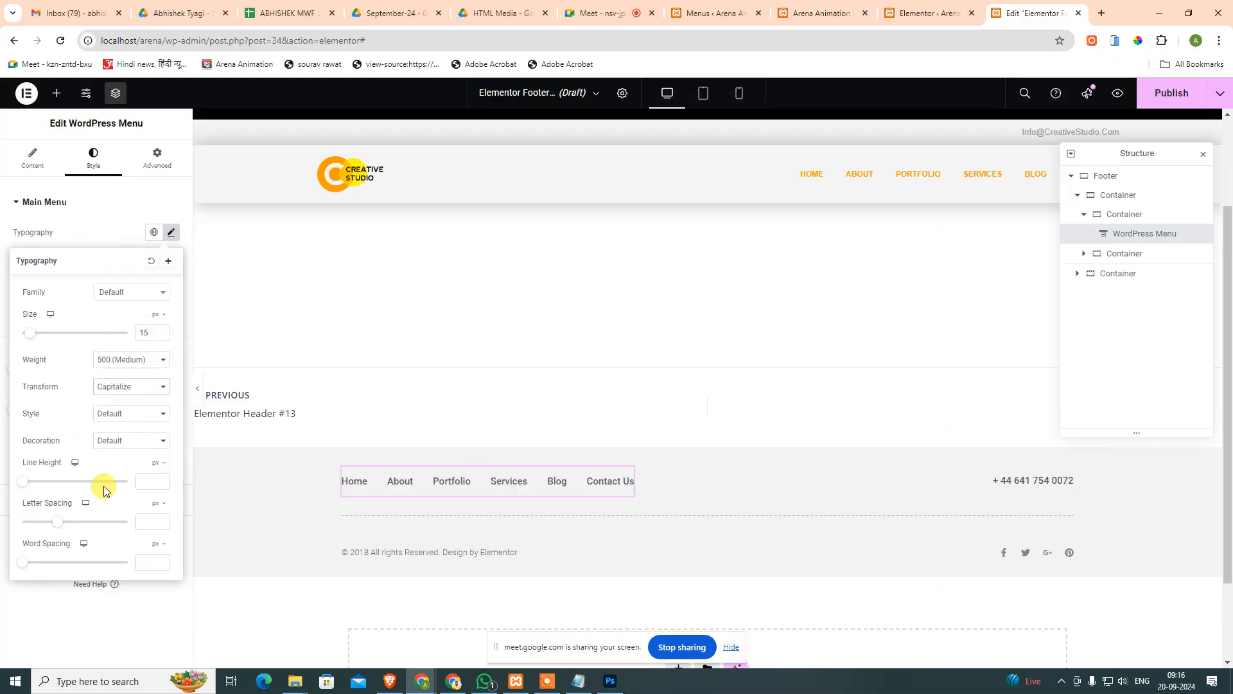
left_click_drag(153, 332, 126, 335)
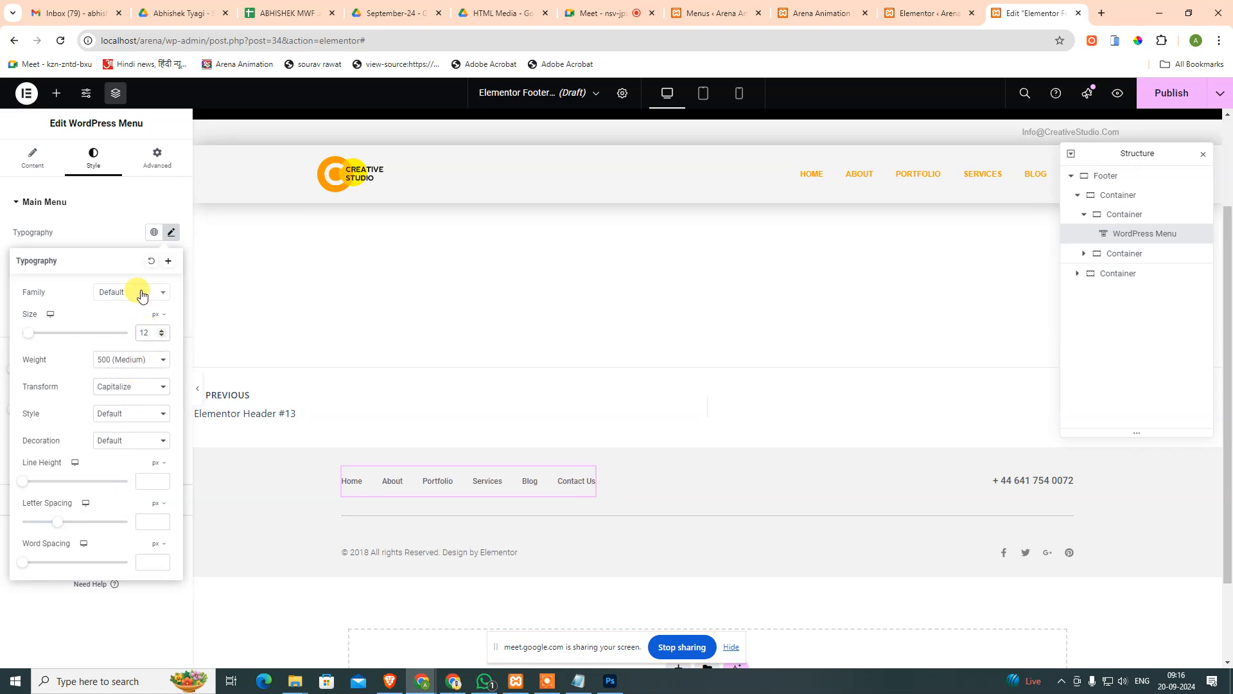
left_click(137, 291)
left_click(110, 359)
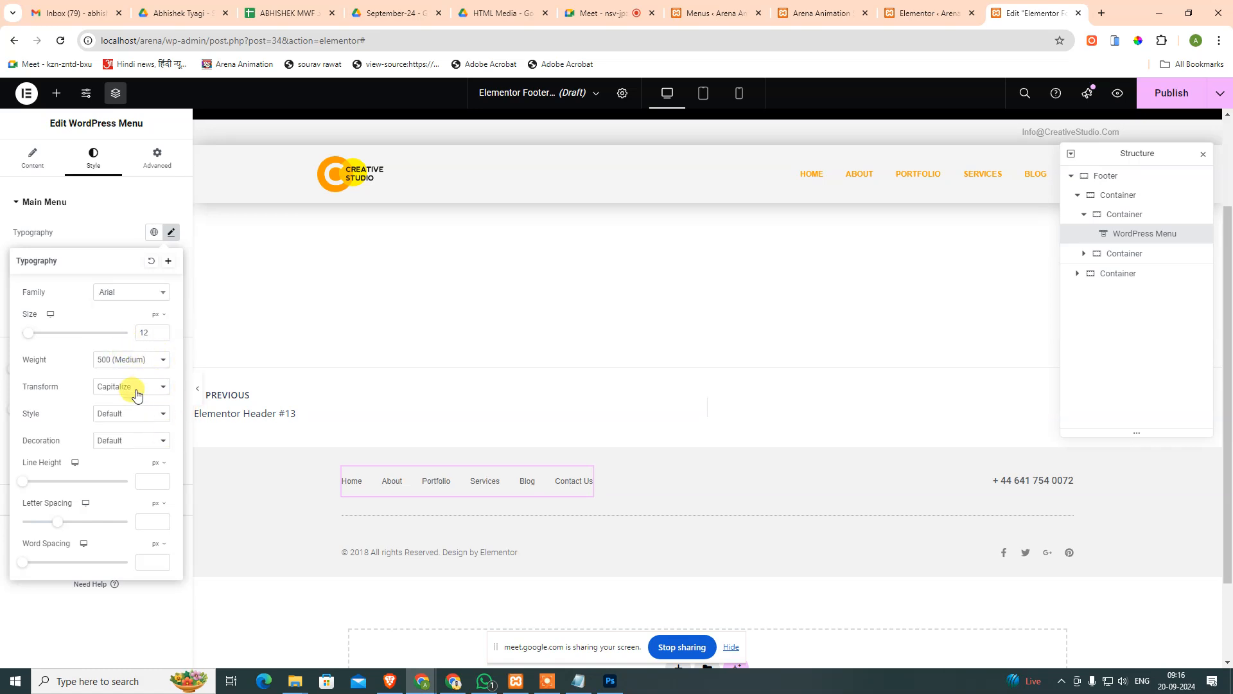
left_click(136, 441)
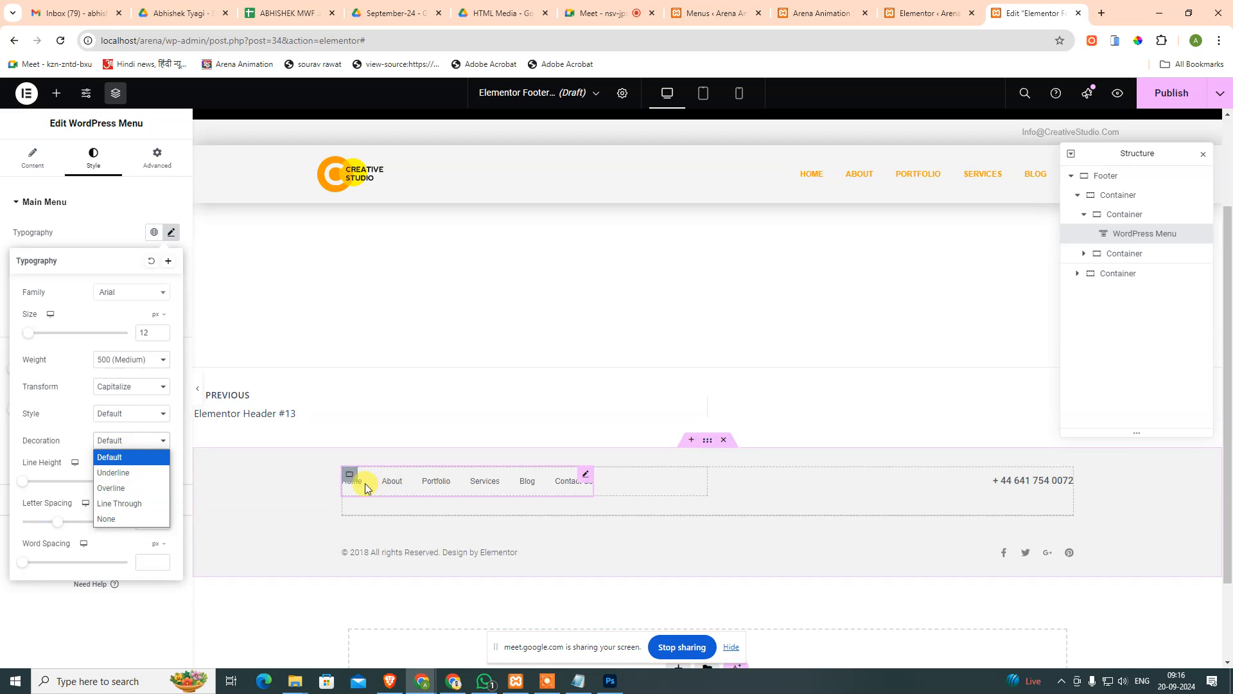
left_click(95, 233)
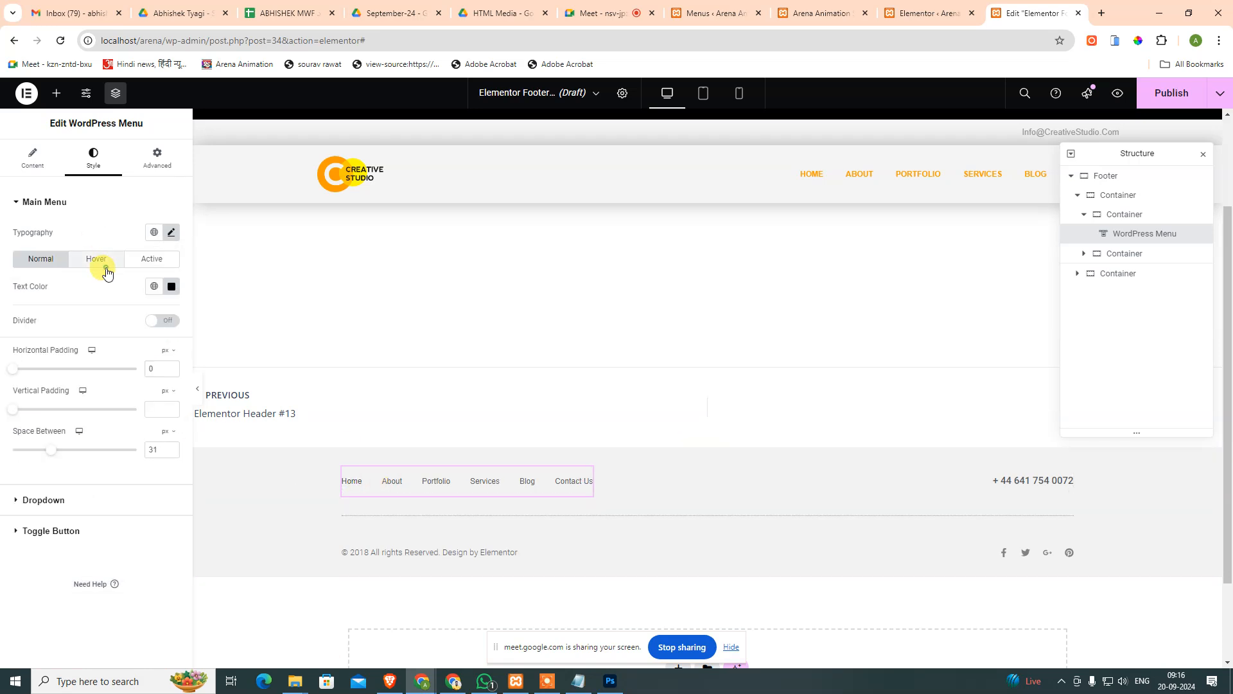
Check the footer menu's hover and active colour settings and compare the menu with the rest of the footer.
left_click(97, 257)
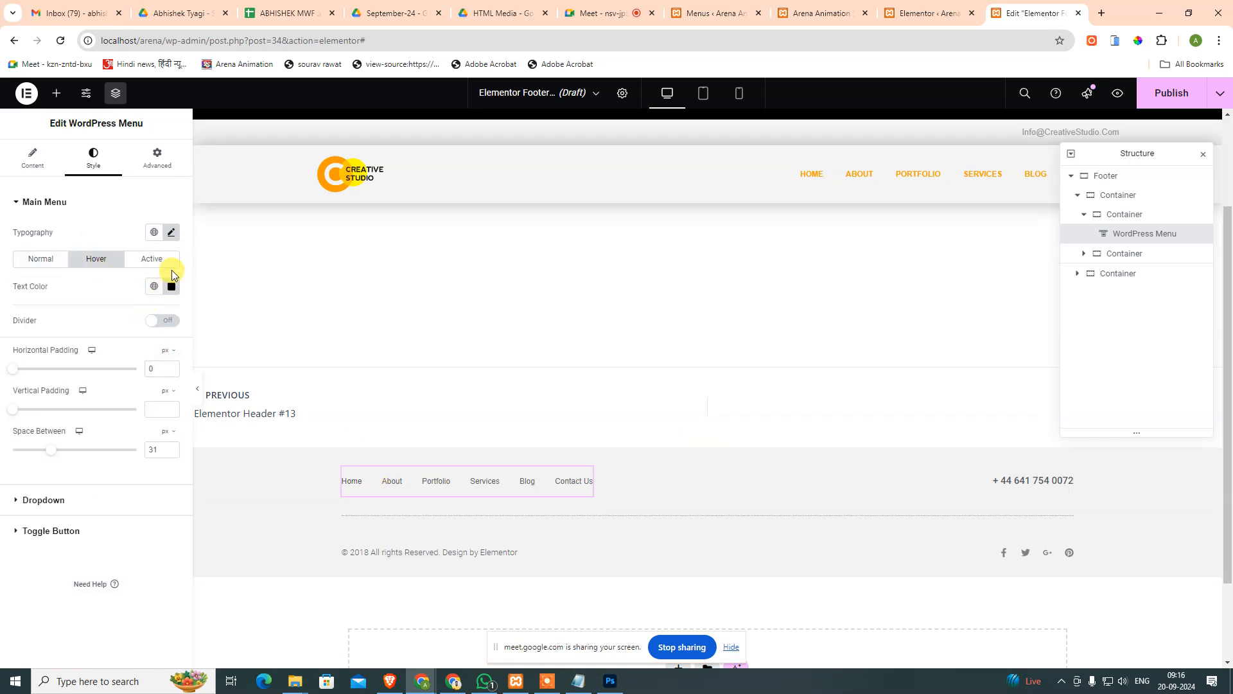
left_click(172, 234)
left_click(171, 233)
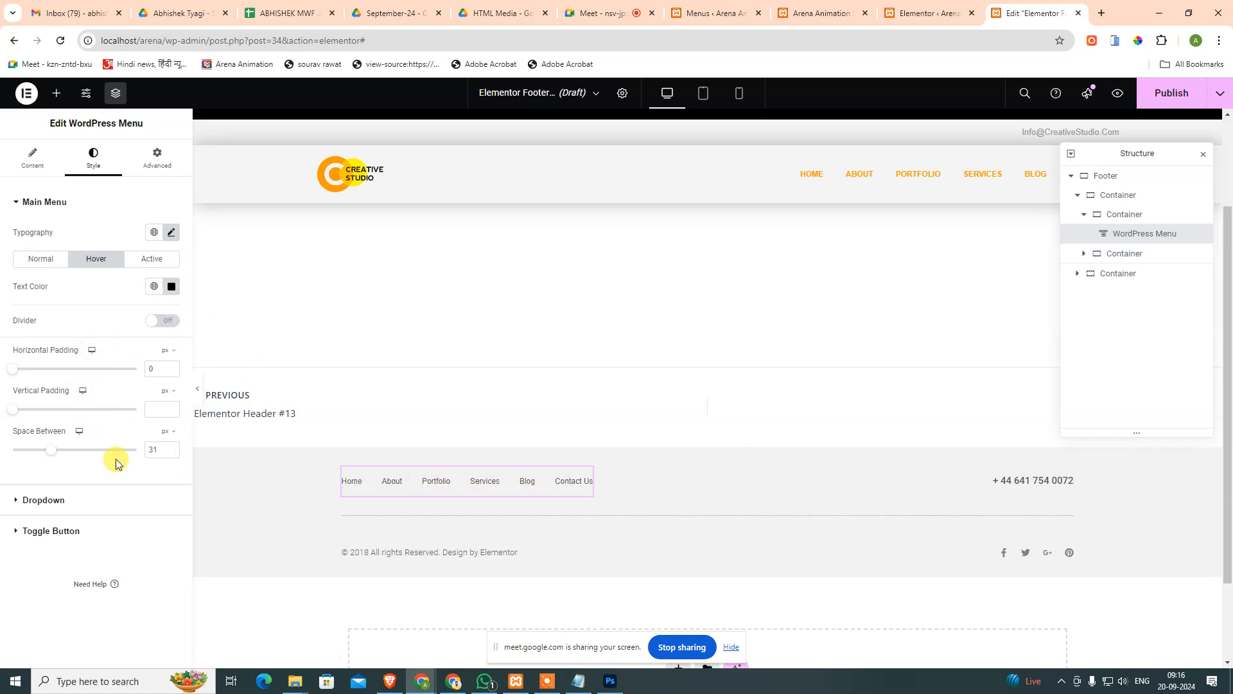
left_click(157, 264)
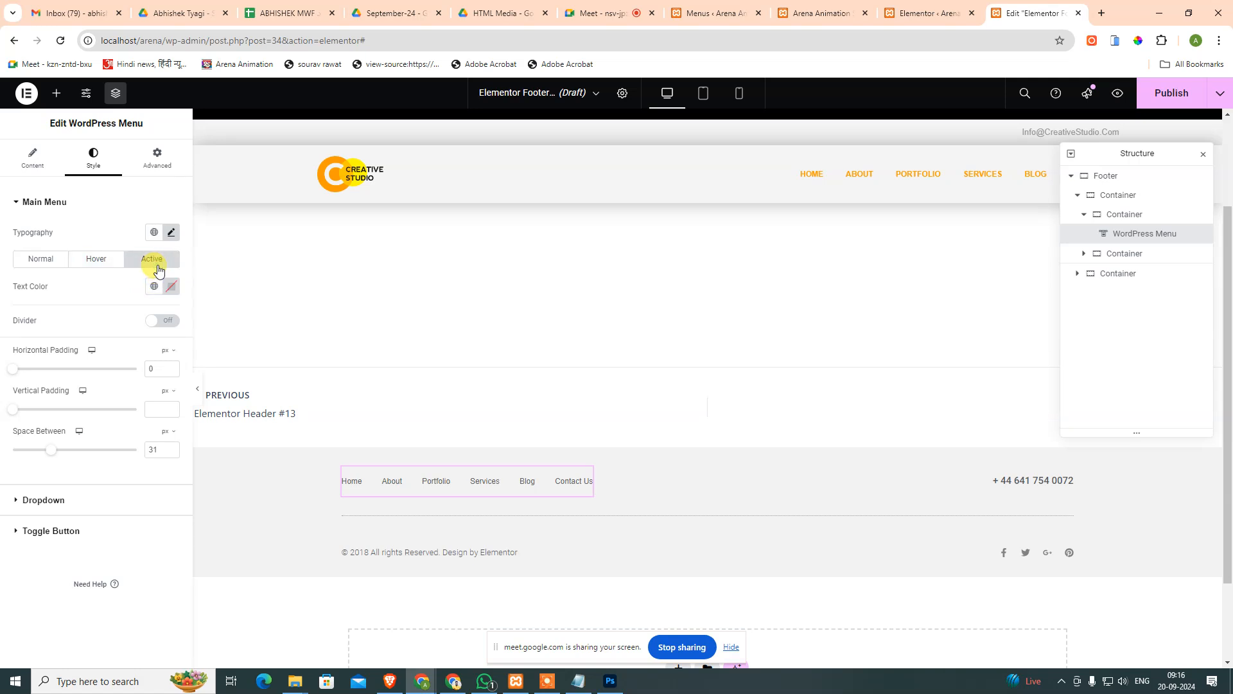
left_click(52, 264)
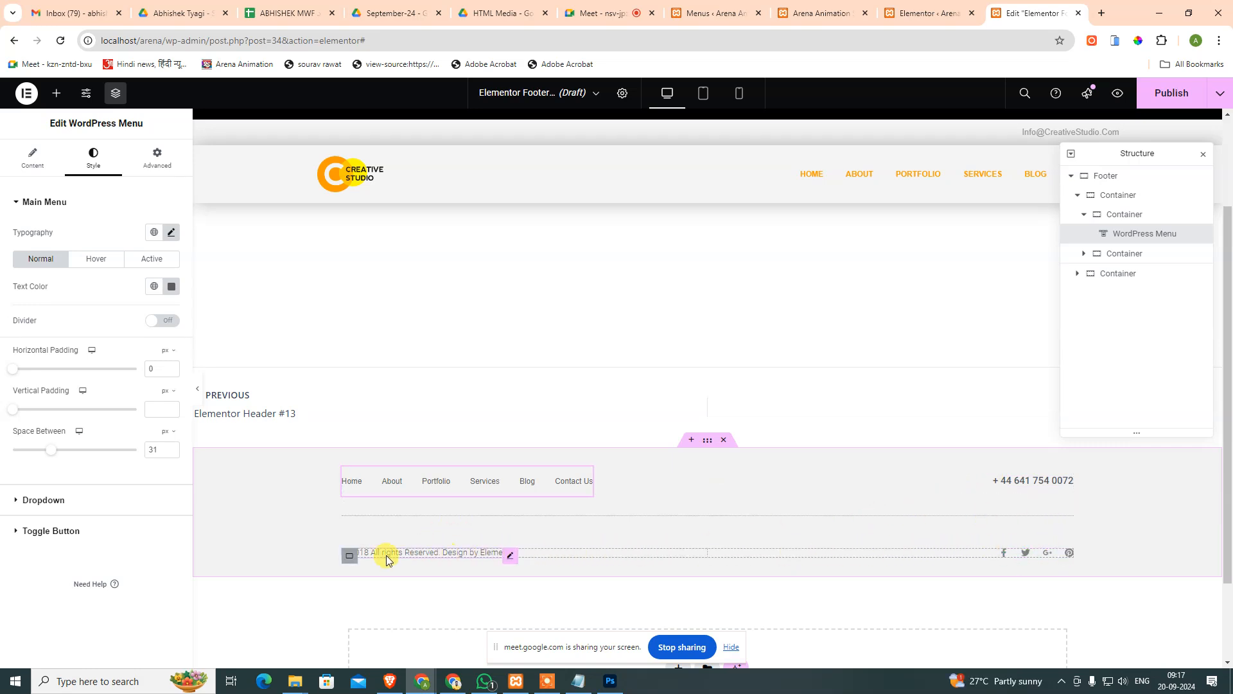
scroll(411, 566, "down", 2)
scroll(449, 565, "up", 4)
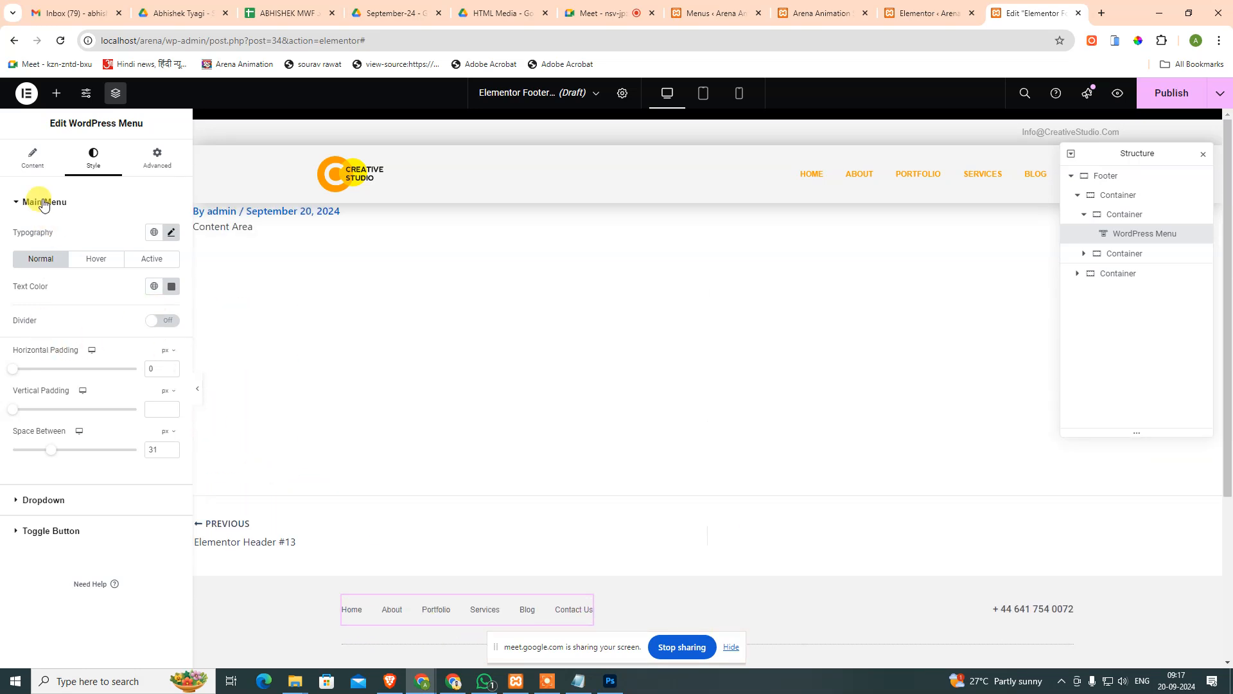
In Photoshop, copy the footer's copyright line, leave the text layer unchanged, and return to Elementor.
left_click(611, 682)
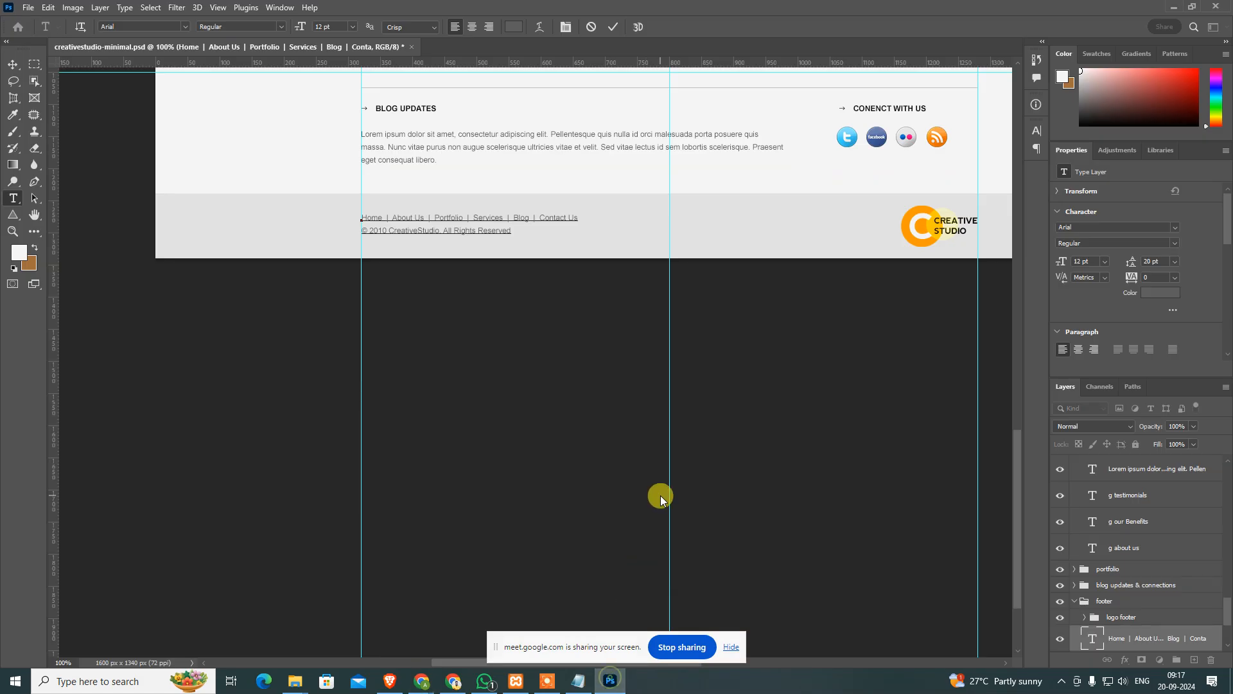
triple_click(475, 231)
key("ctrl+c")
key("Escape")
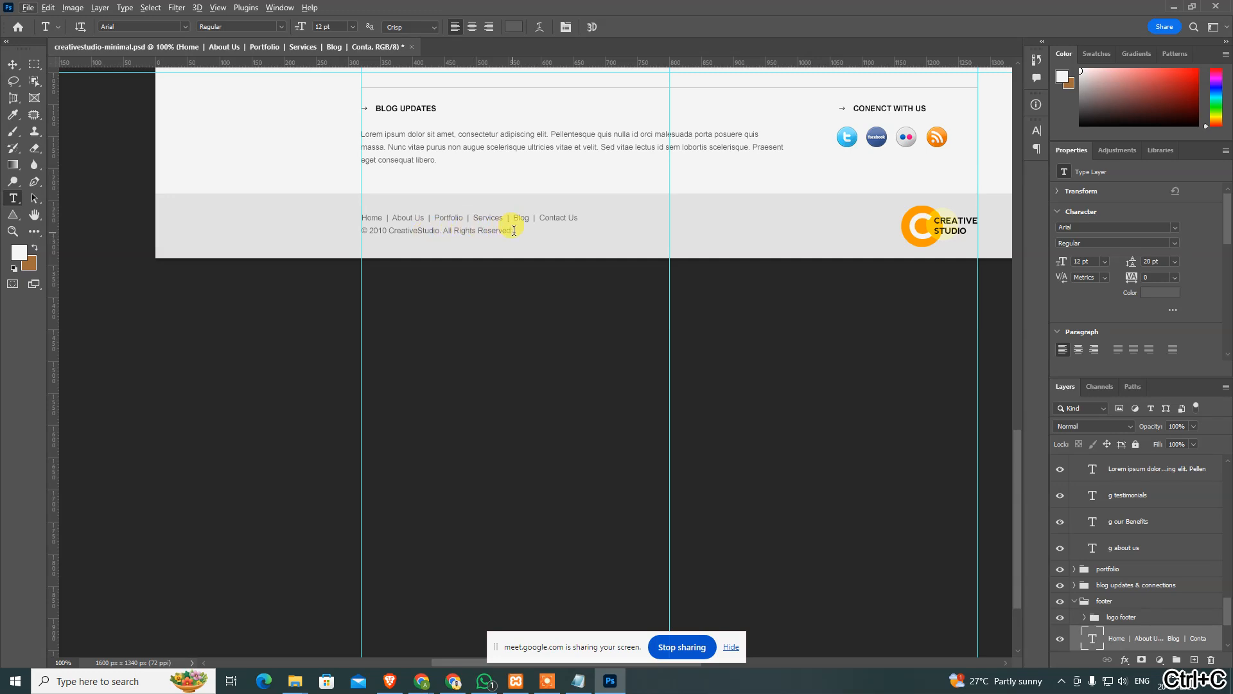
key("alt+Tab")
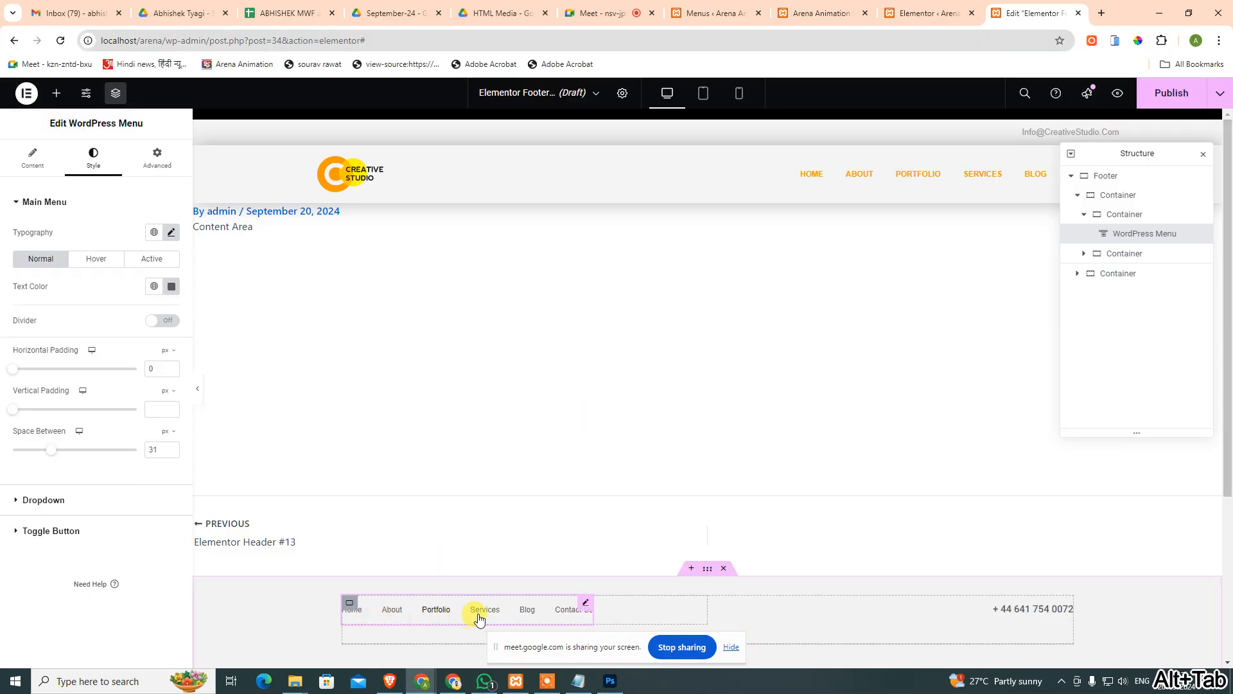
key("alt+Tab")
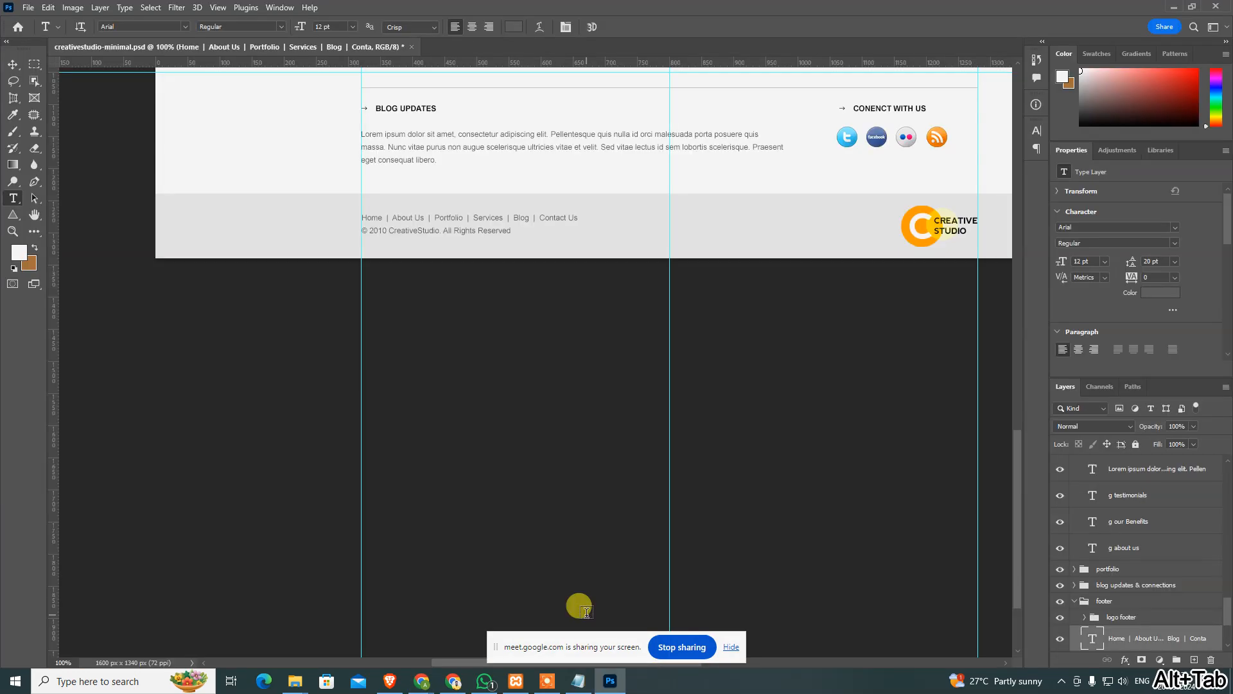
key("alt+Tab")
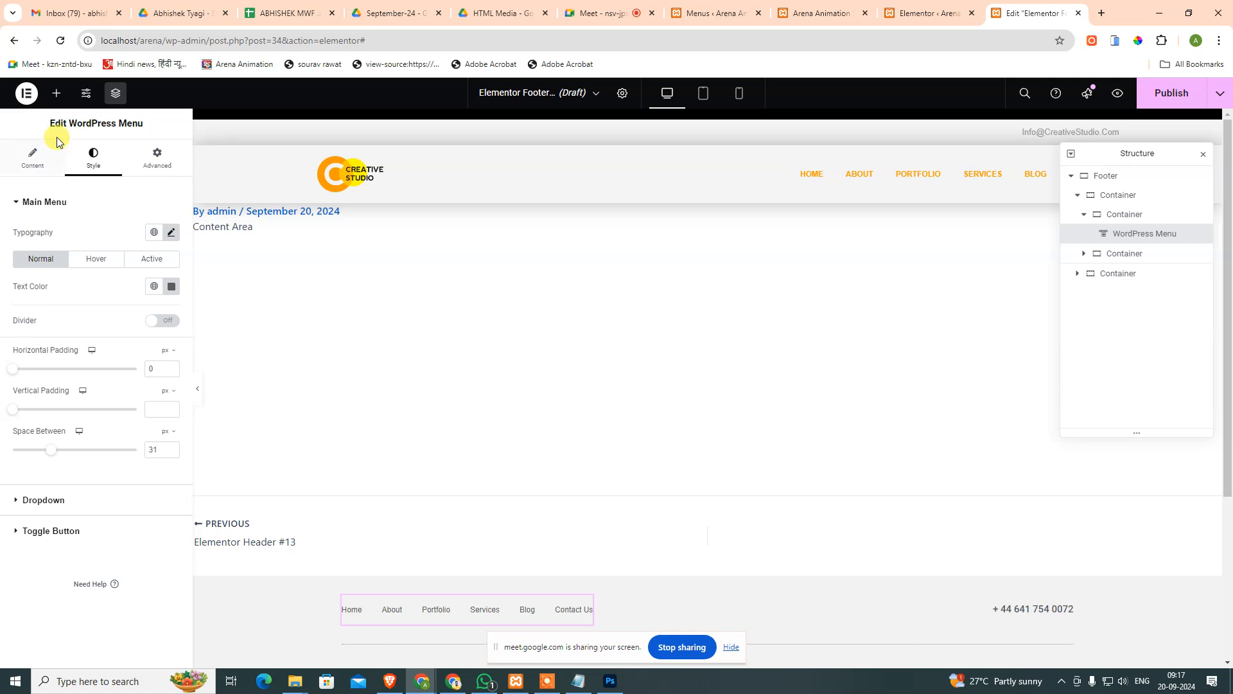
Try the Underline pointer on the footer's WordPress Menu and set the pointer back to None.
left_click(34, 156)
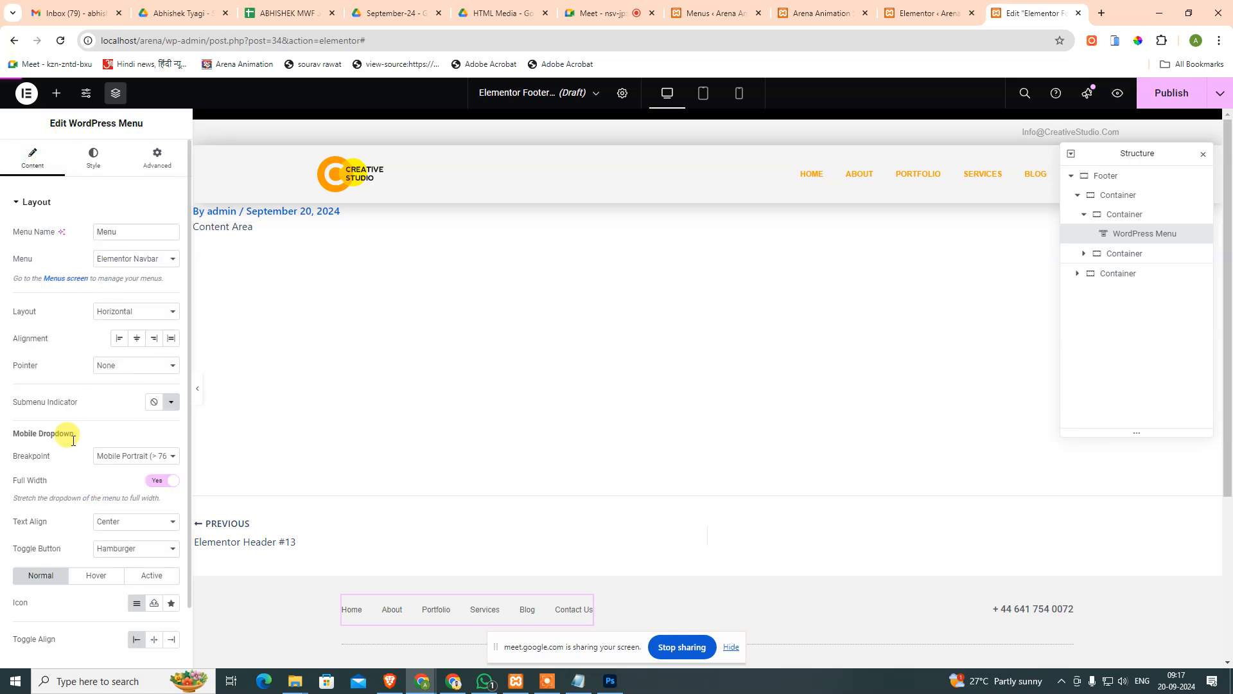
scroll(64, 443, "down", 2)
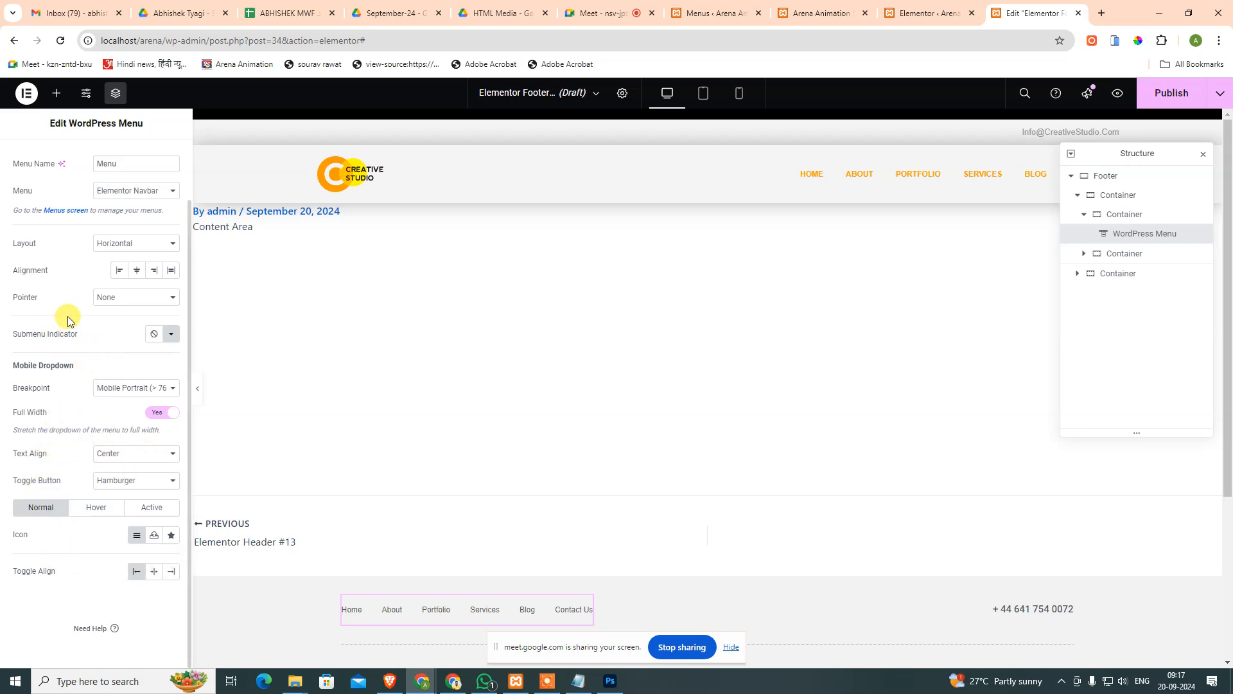
left_click(105, 296)
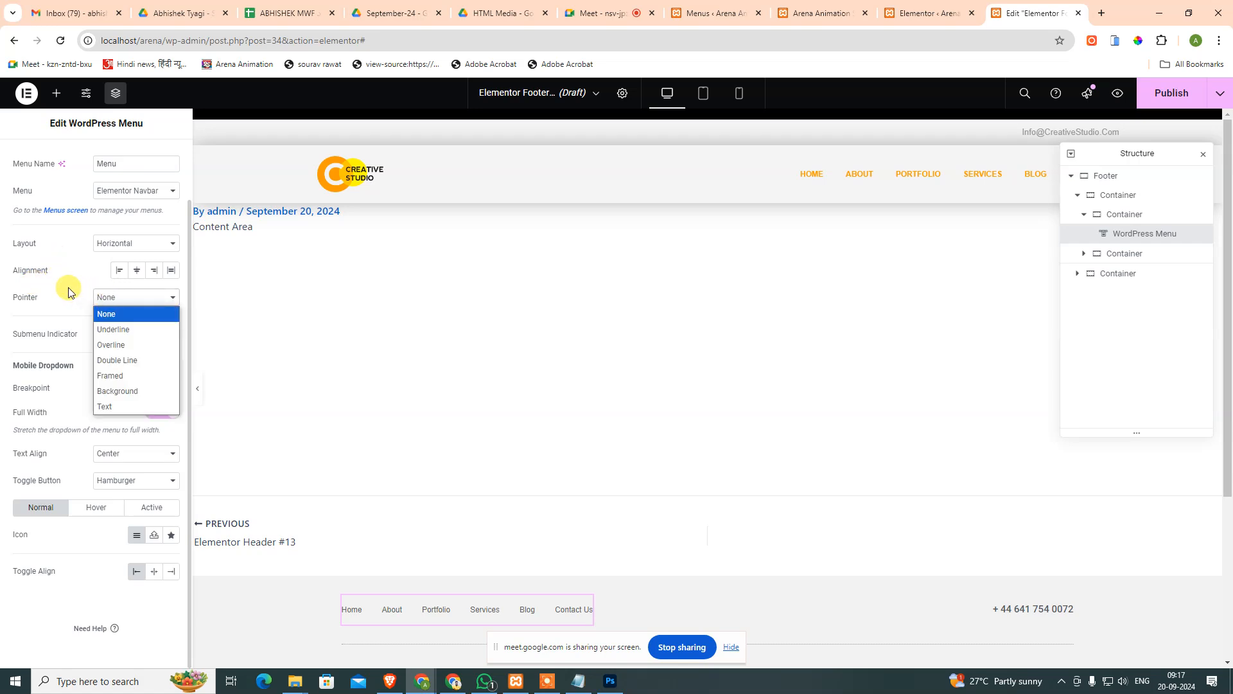
left_click(69, 287)
left_click(125, 303)
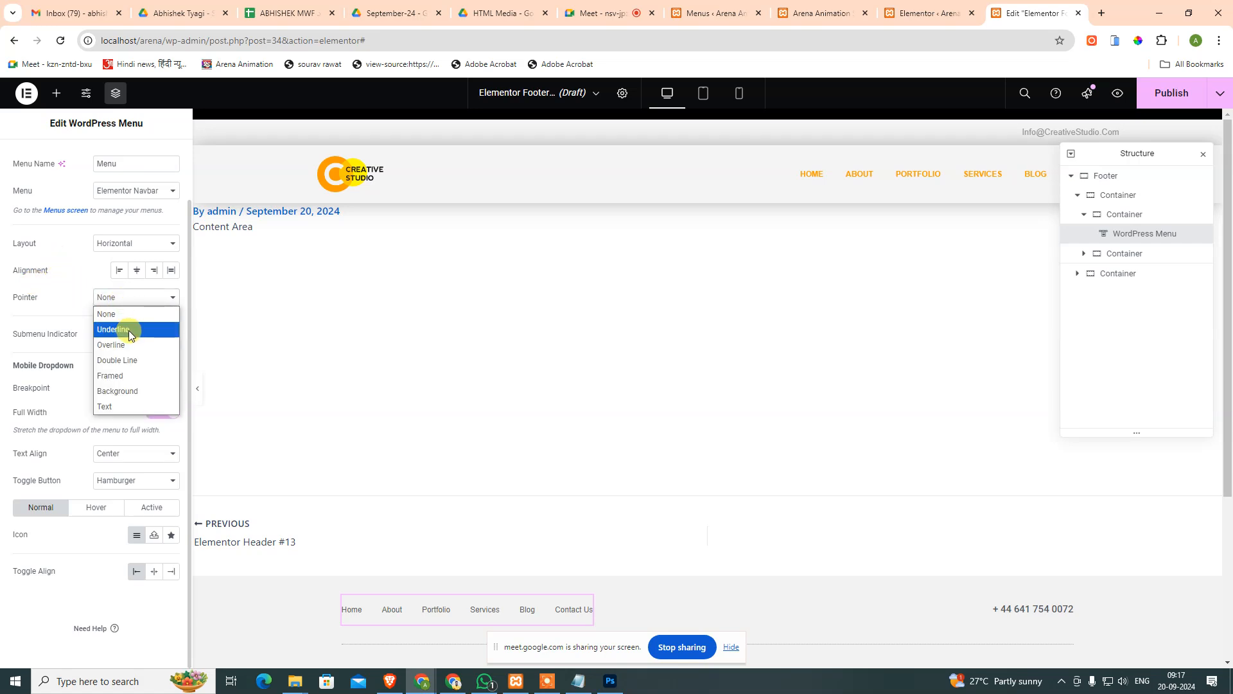
left_click(129, 330)
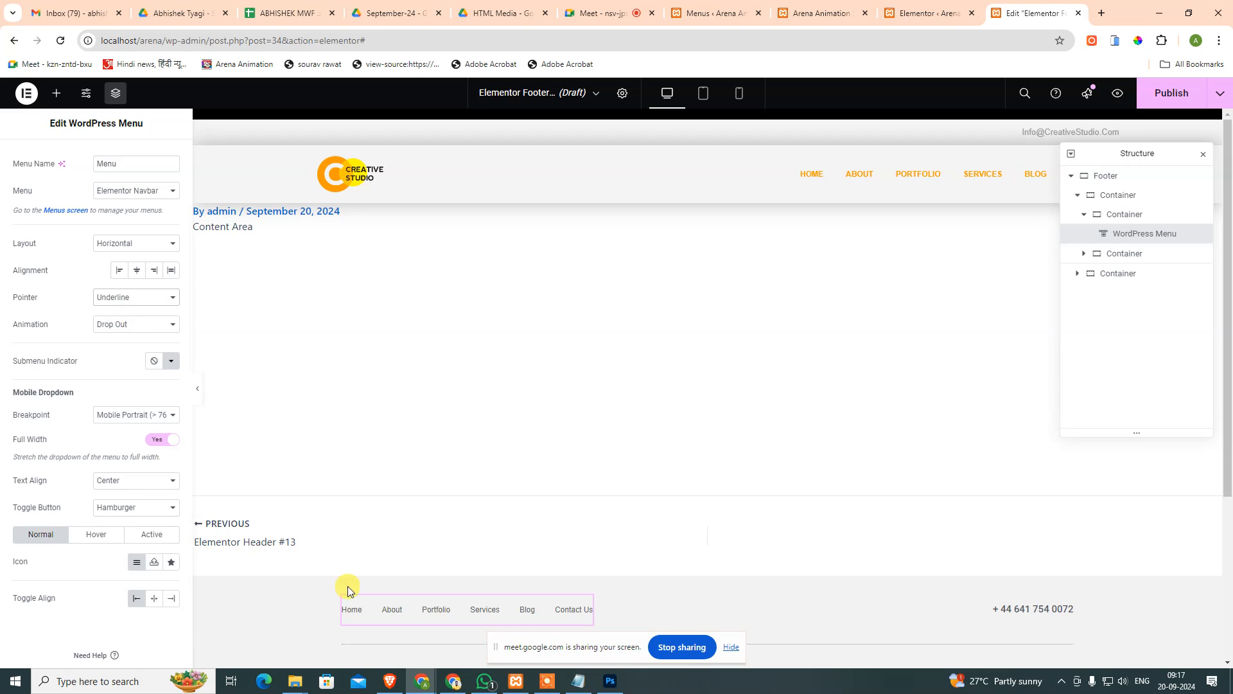
left_click(138, 300)
left_click(136, 313)
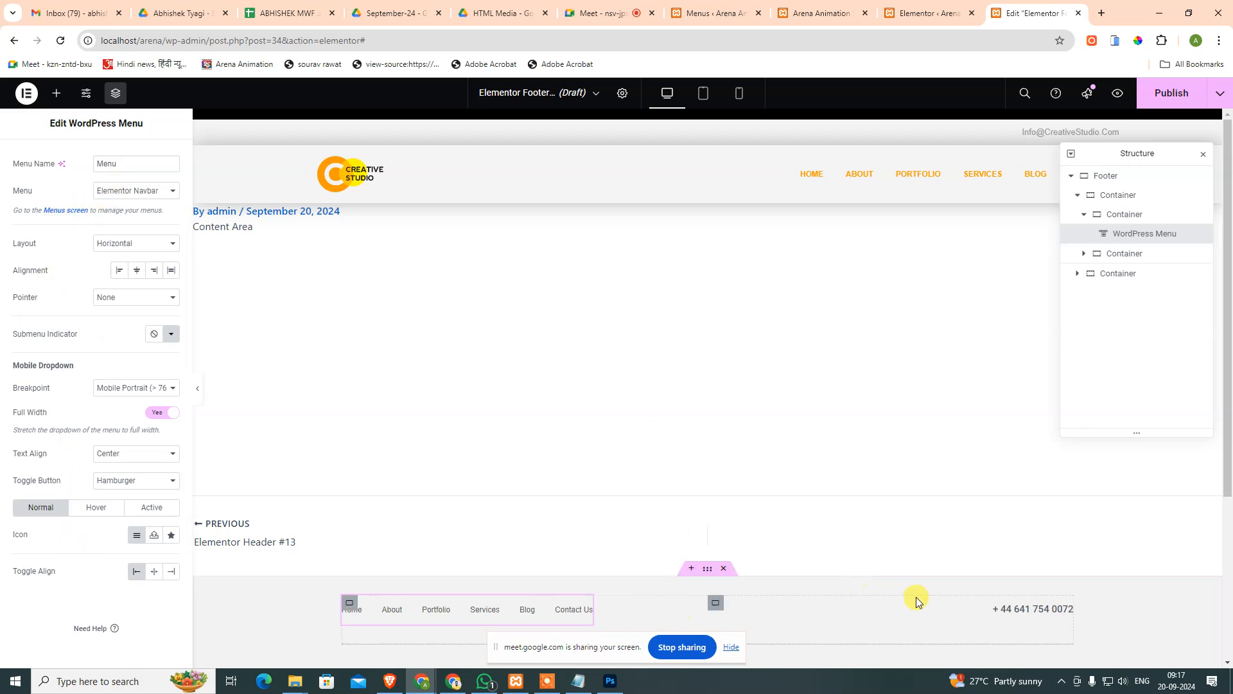
Examine the footer's upper row containers that hold the WordPress Menu and the phone number heading.
left_click(350, 604)
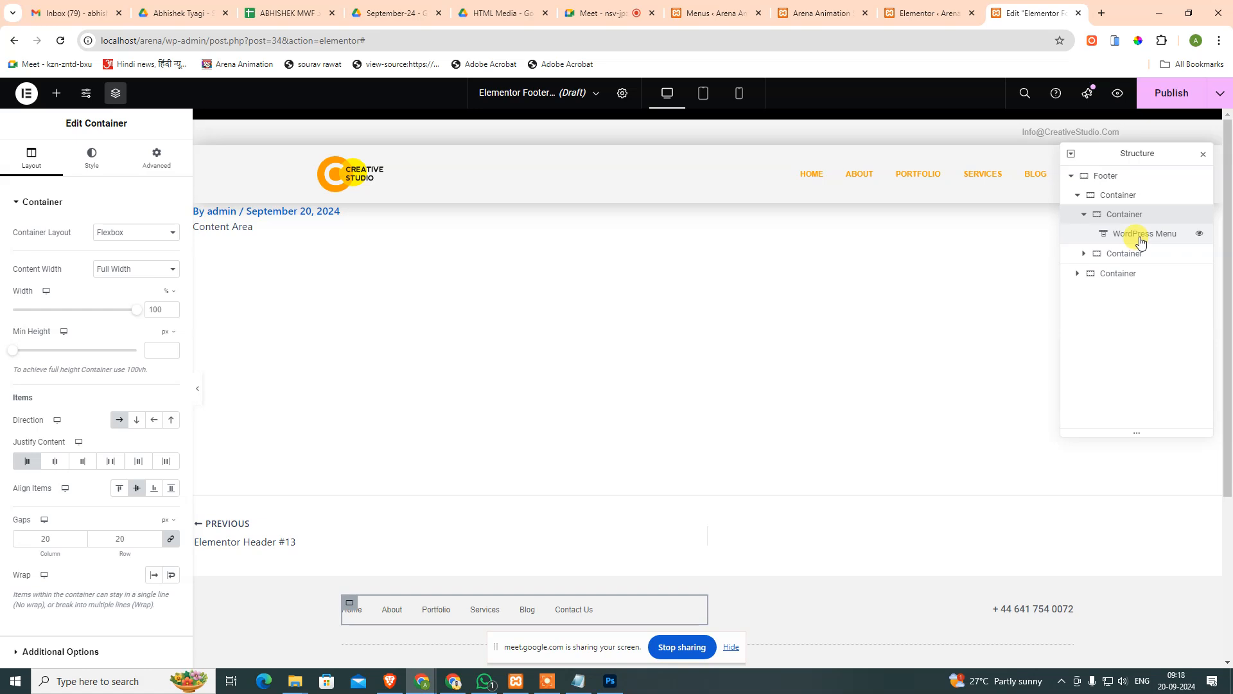
left_click(1140, 242)
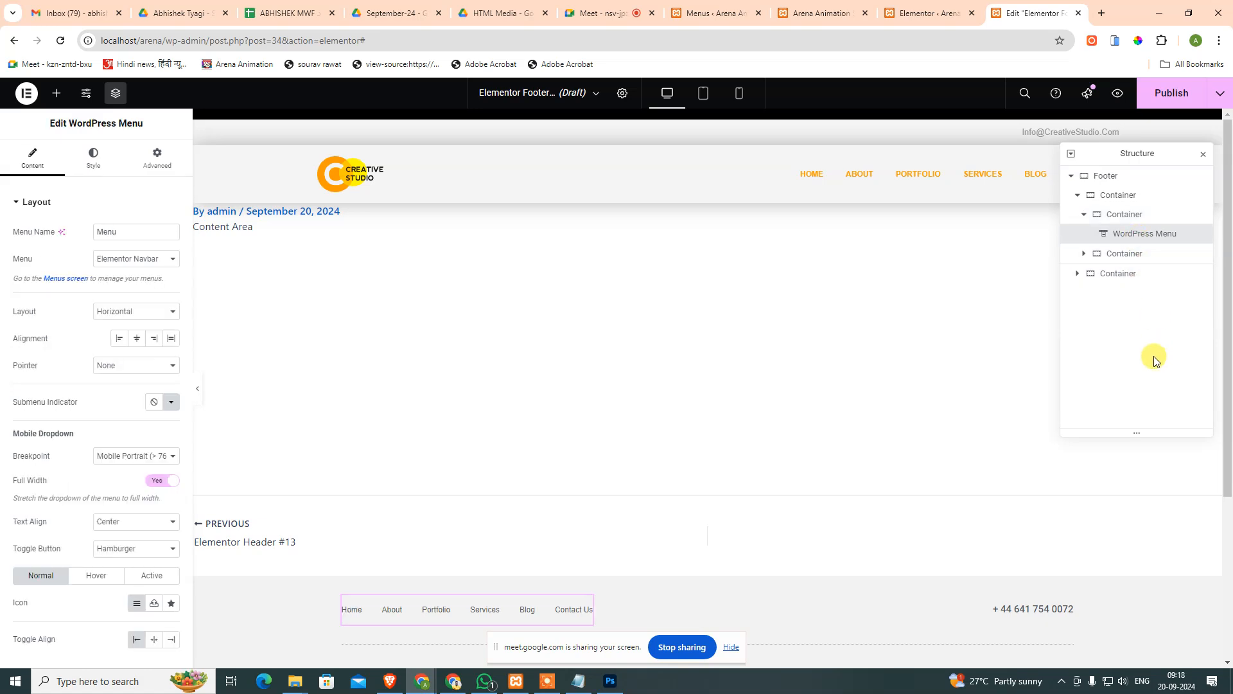
left_click(1129, 219)
right_click(1131, 219)
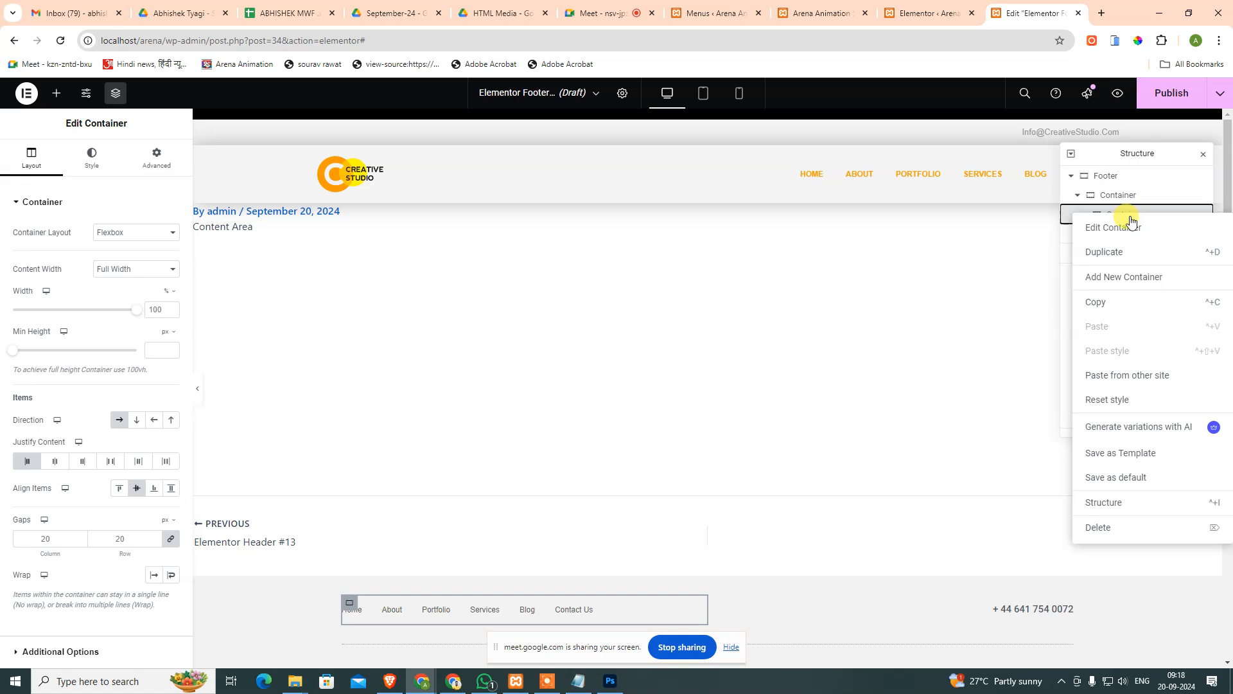
left_click(1128, 226)
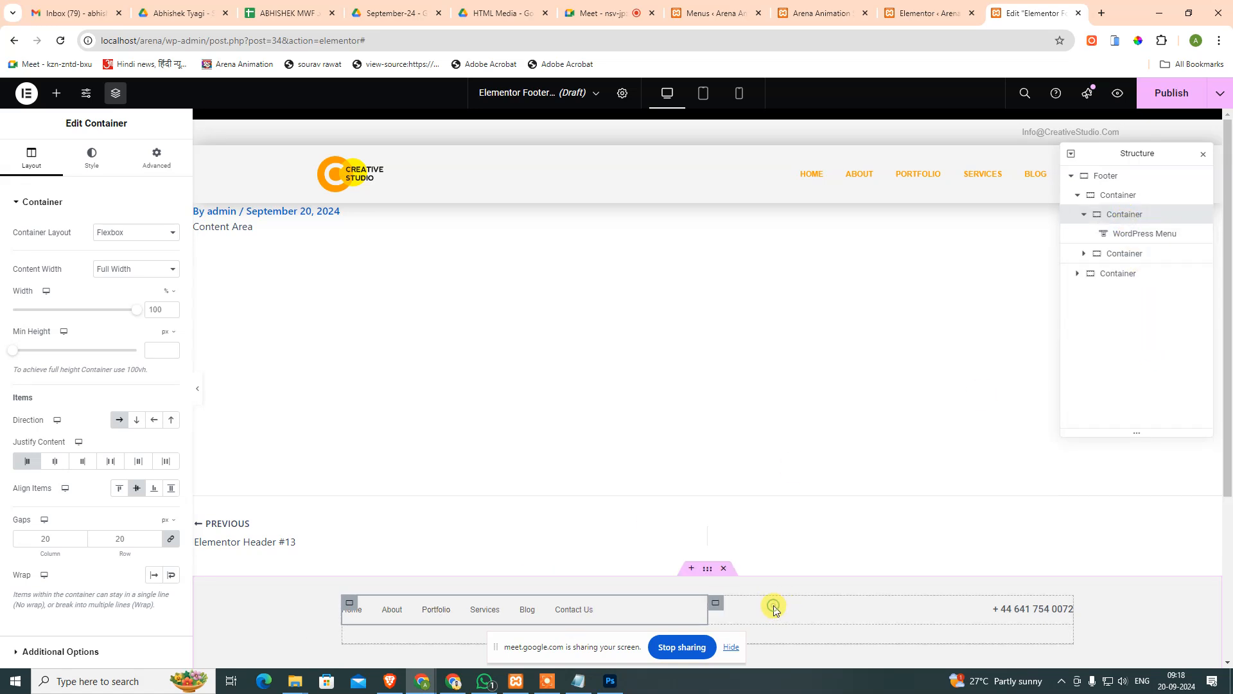
left_click(714, 604)
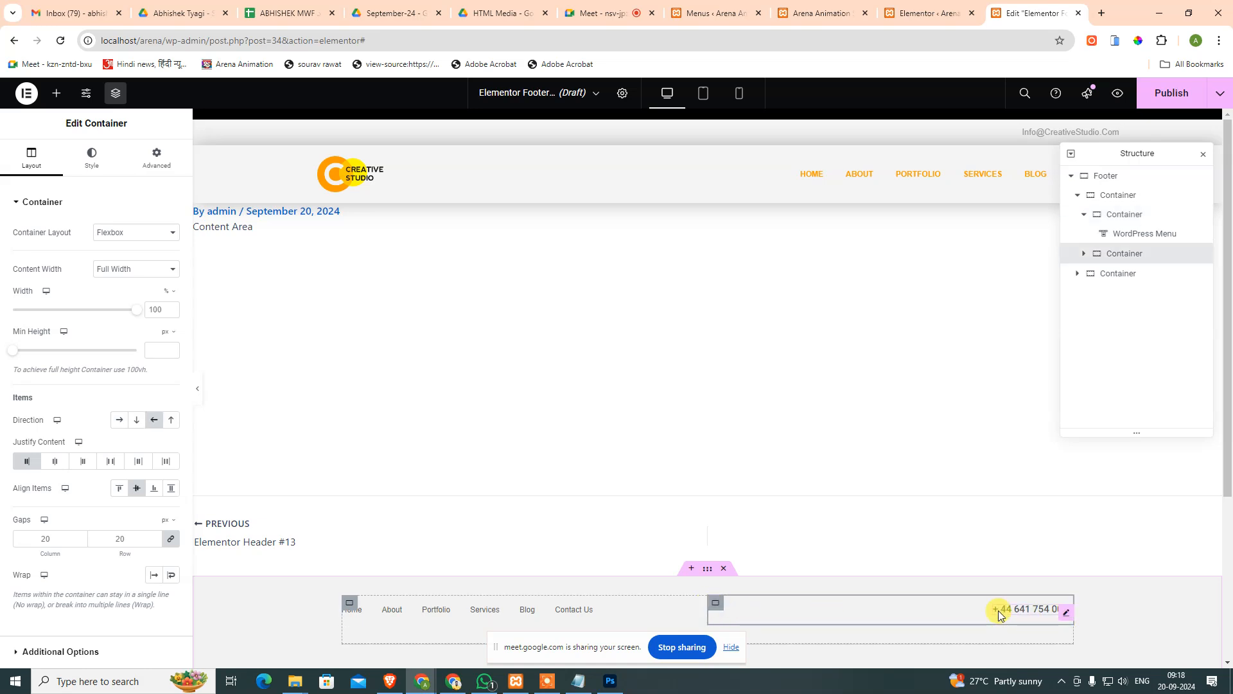
left_click(1083, 253)
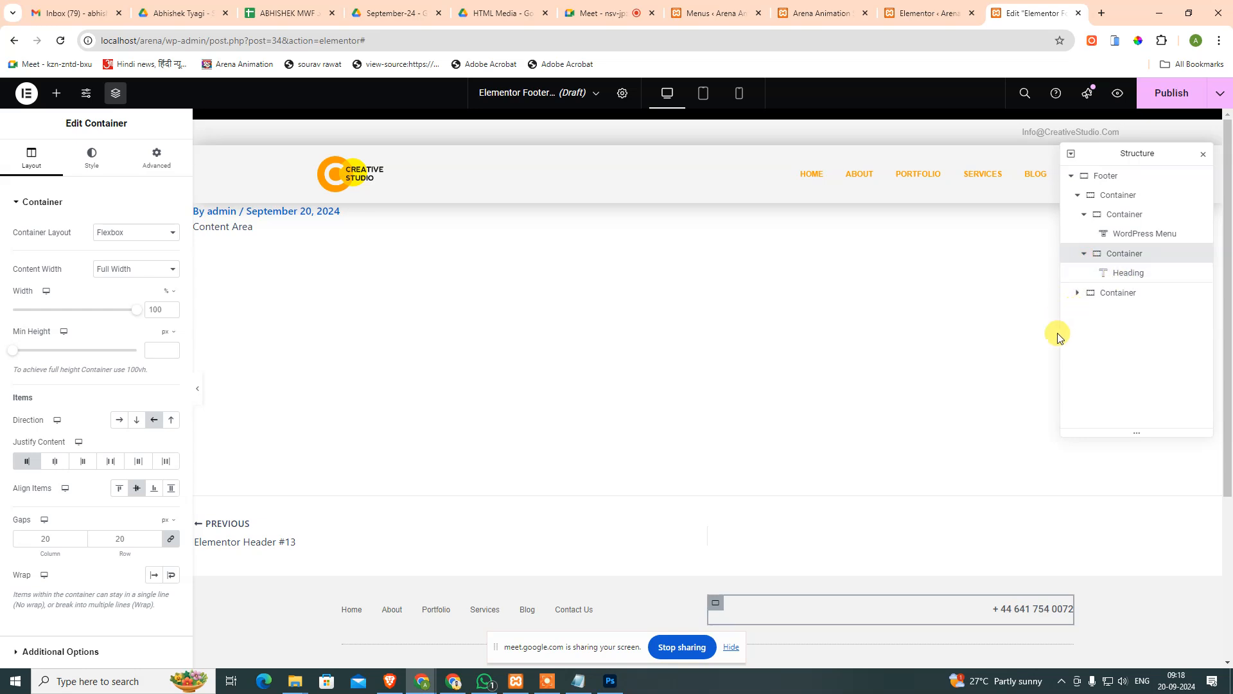
scroll(732, 507, "down", 3)
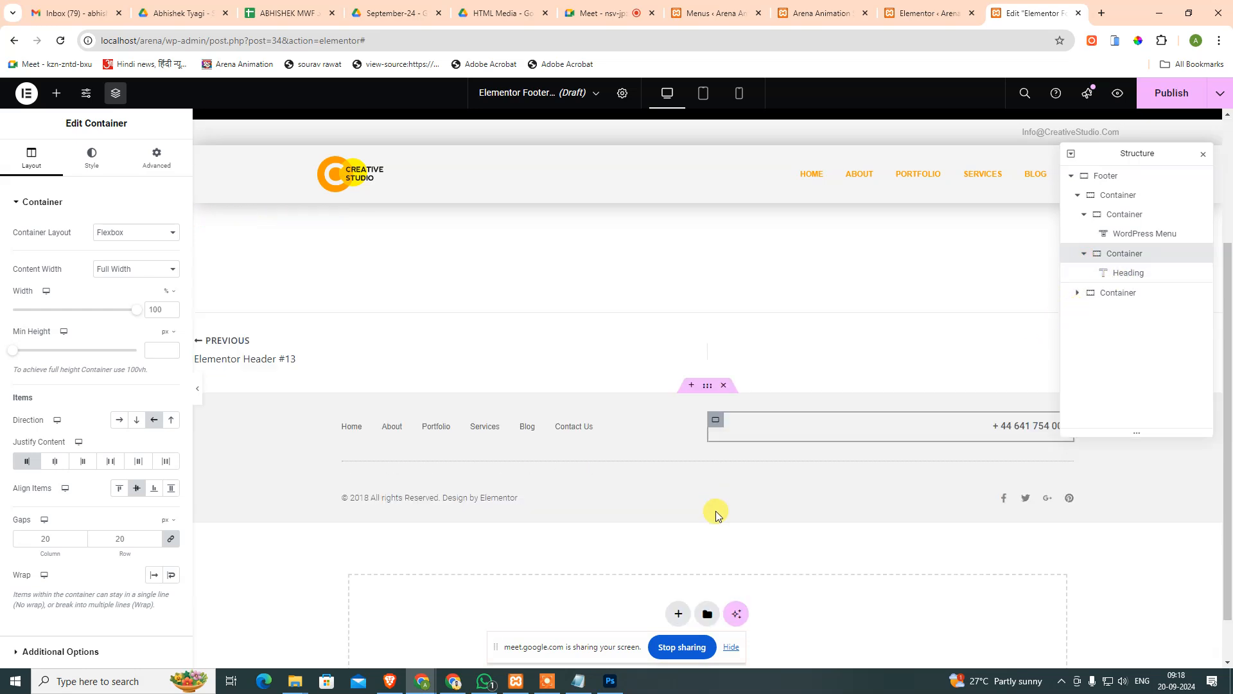
Try to move the copyright heading within the footer structure and undo the move.
left_click(507, 489)
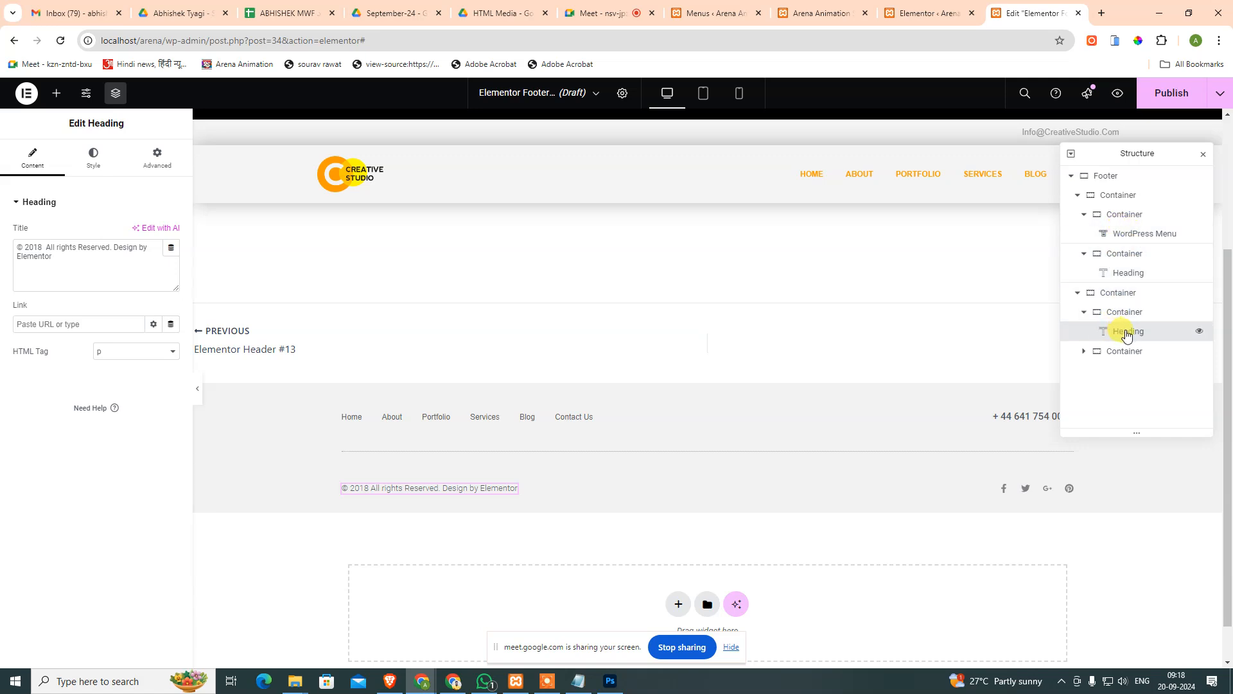
mouse_move(1127, 338)
left_mouse_down()
mouse_move(1129, 287)
mouse_move(1135, 335)
left_mouse_up()
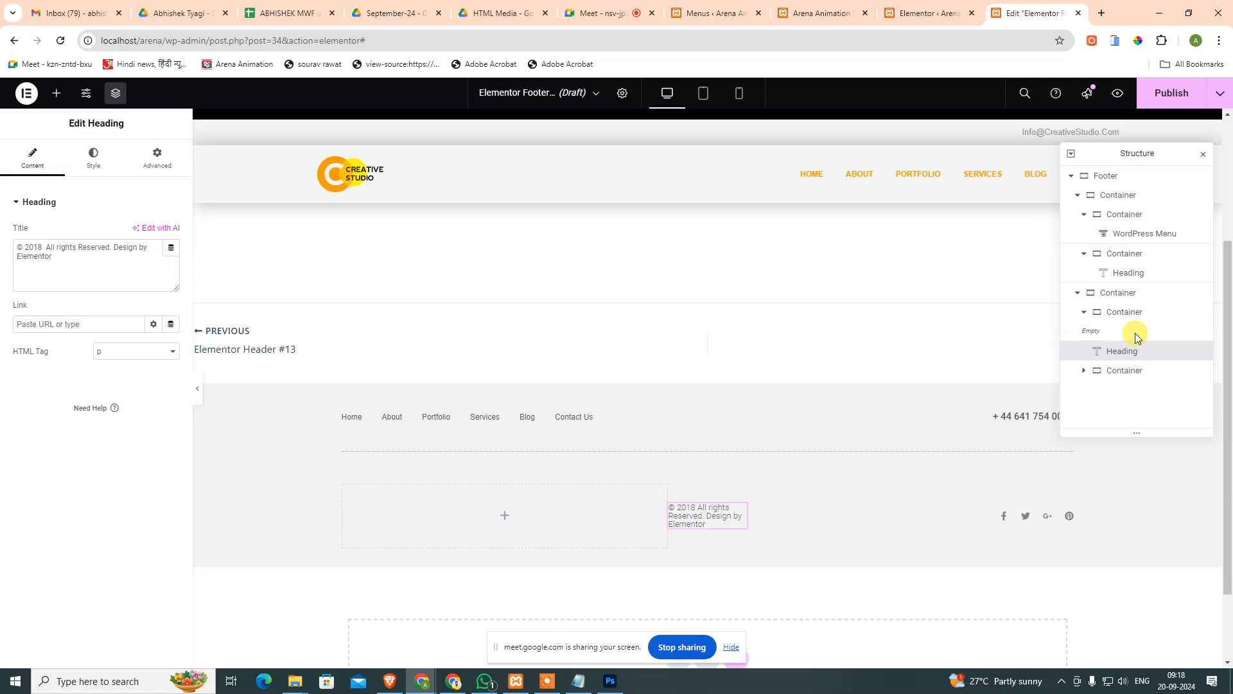
key("ctrl+z")
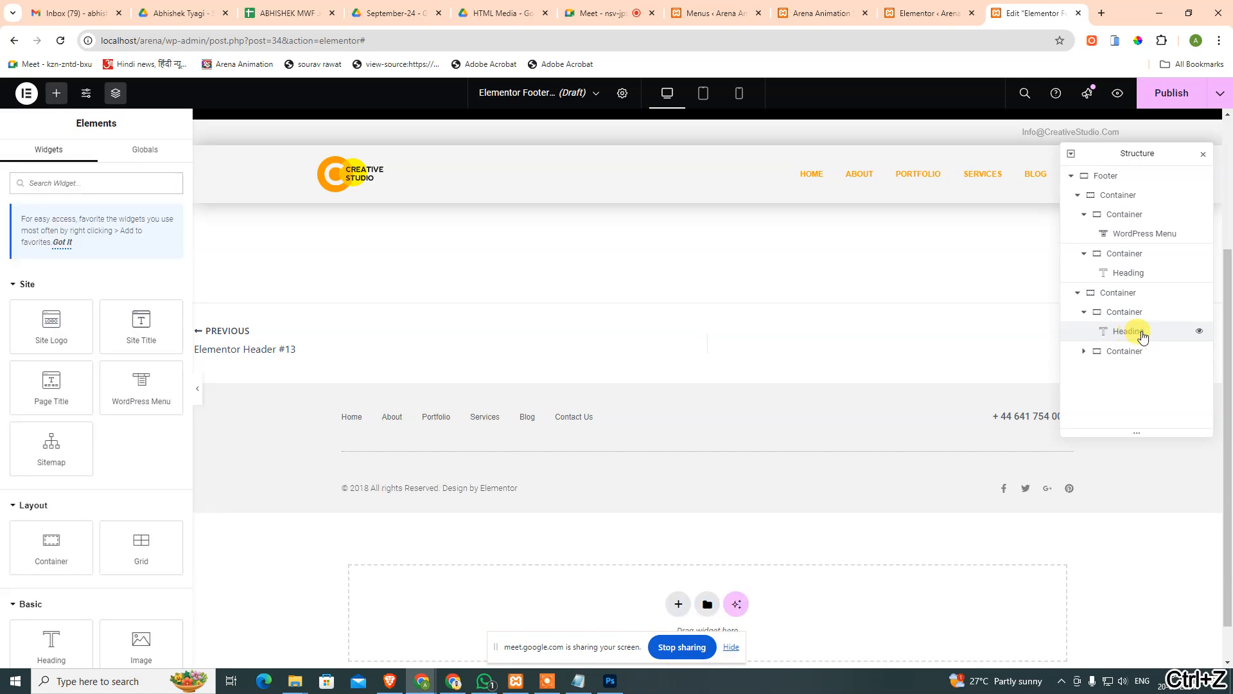
Duplicate the copyright heading and move the copy into the first container, directly after the WordPress Menu.
right_click(1142, 335)
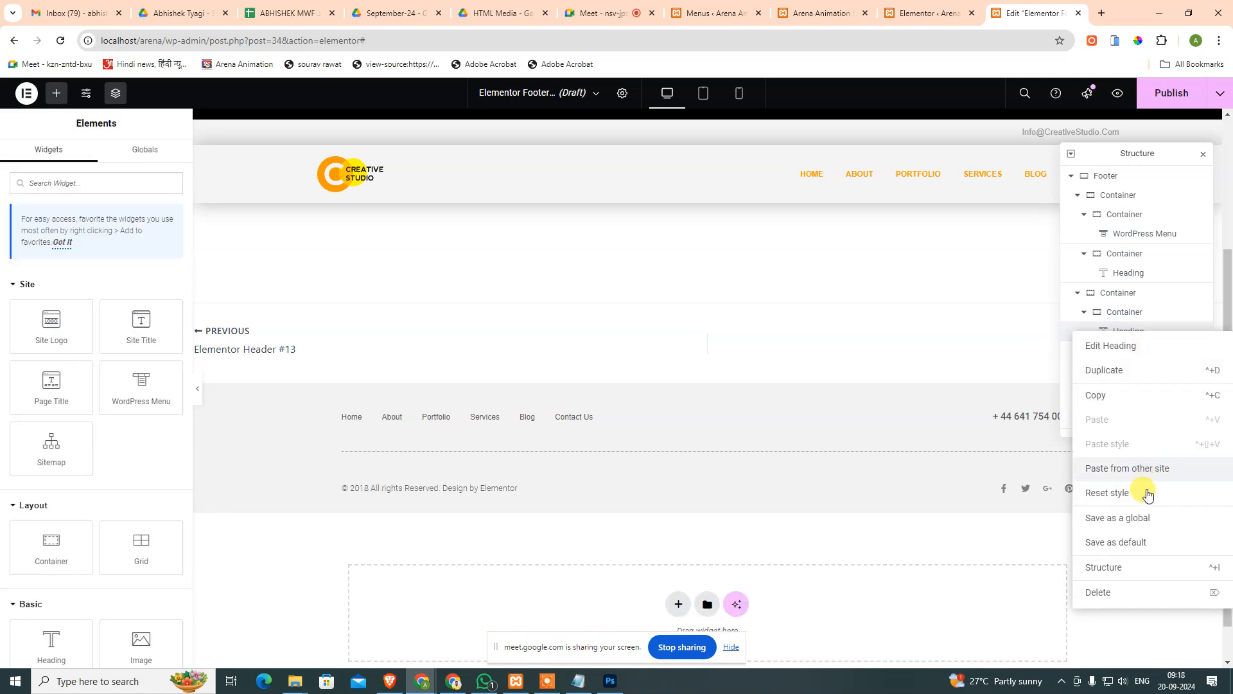
left_click(1125, 371)
left_click_drag(1122, 356, 1133, 247)
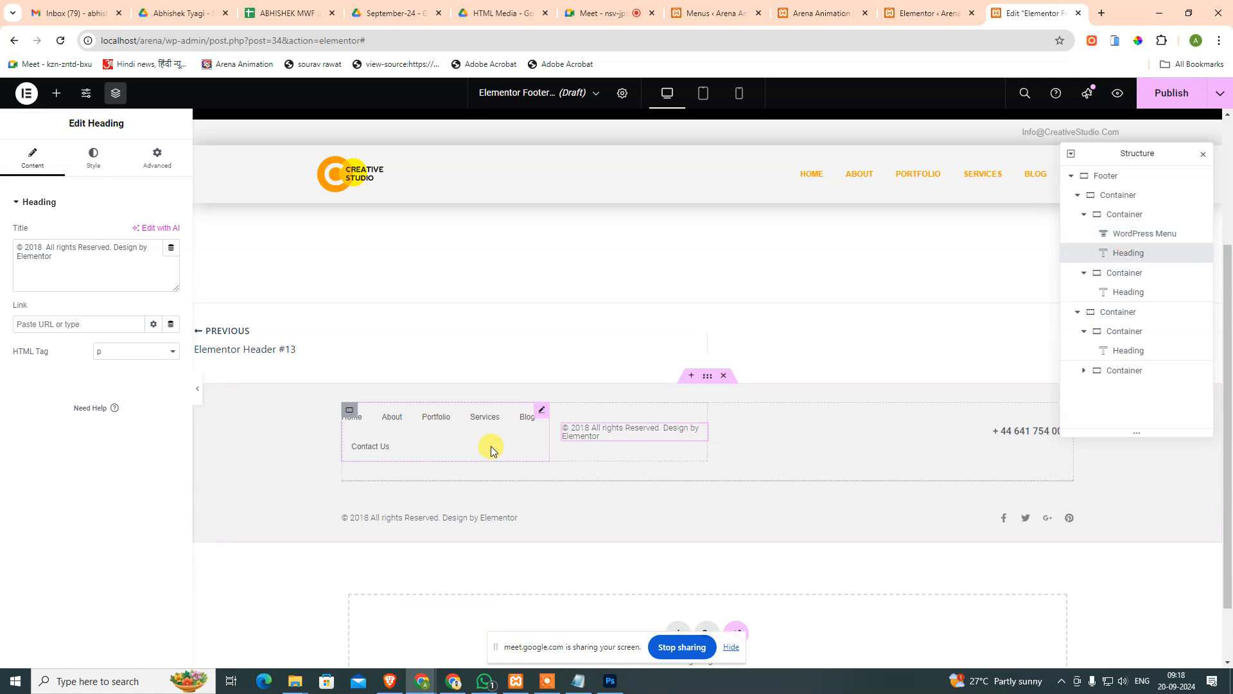
Set the container holding the footer's WordPress Menu and copyright heading to Column direction with items aligned to Start.
left_click(350, 411)
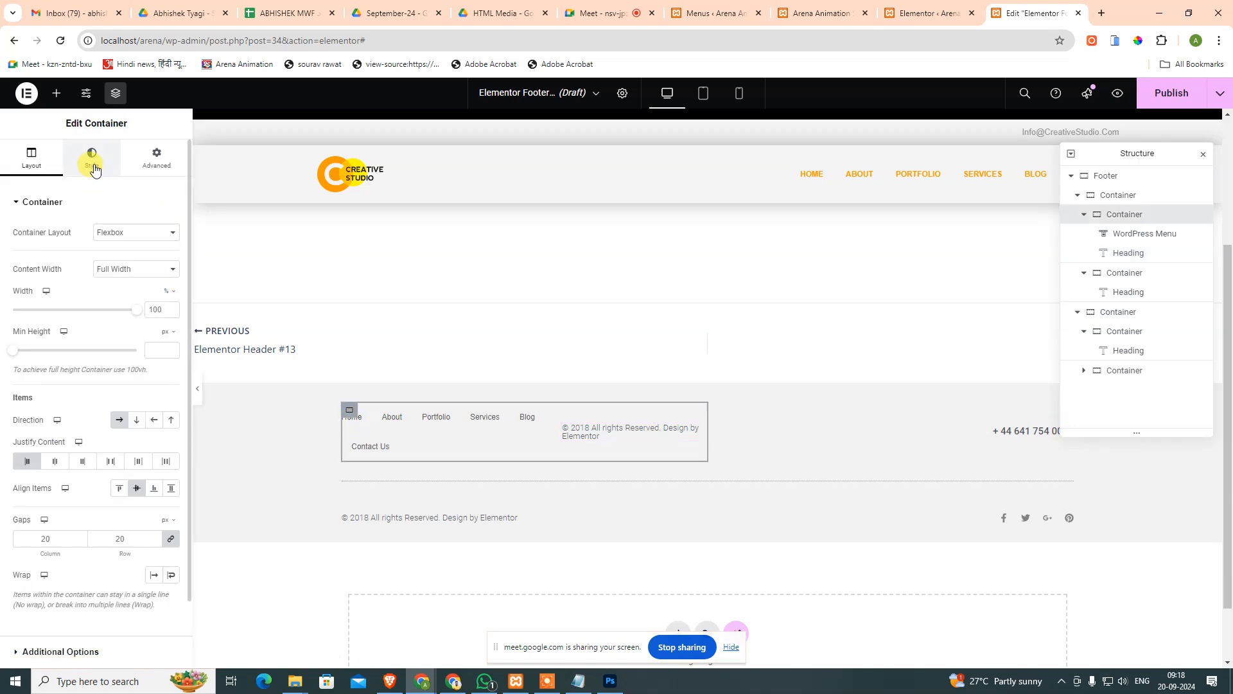
left_click(136, 420)
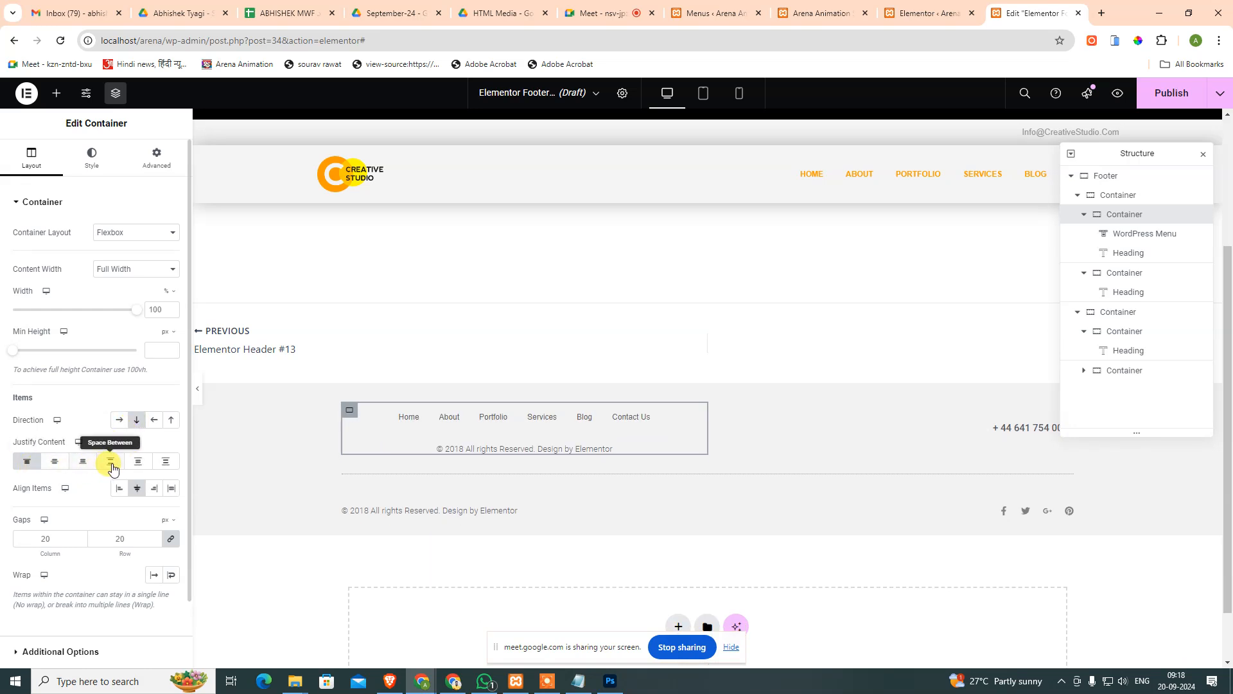
left_click(154, 421)
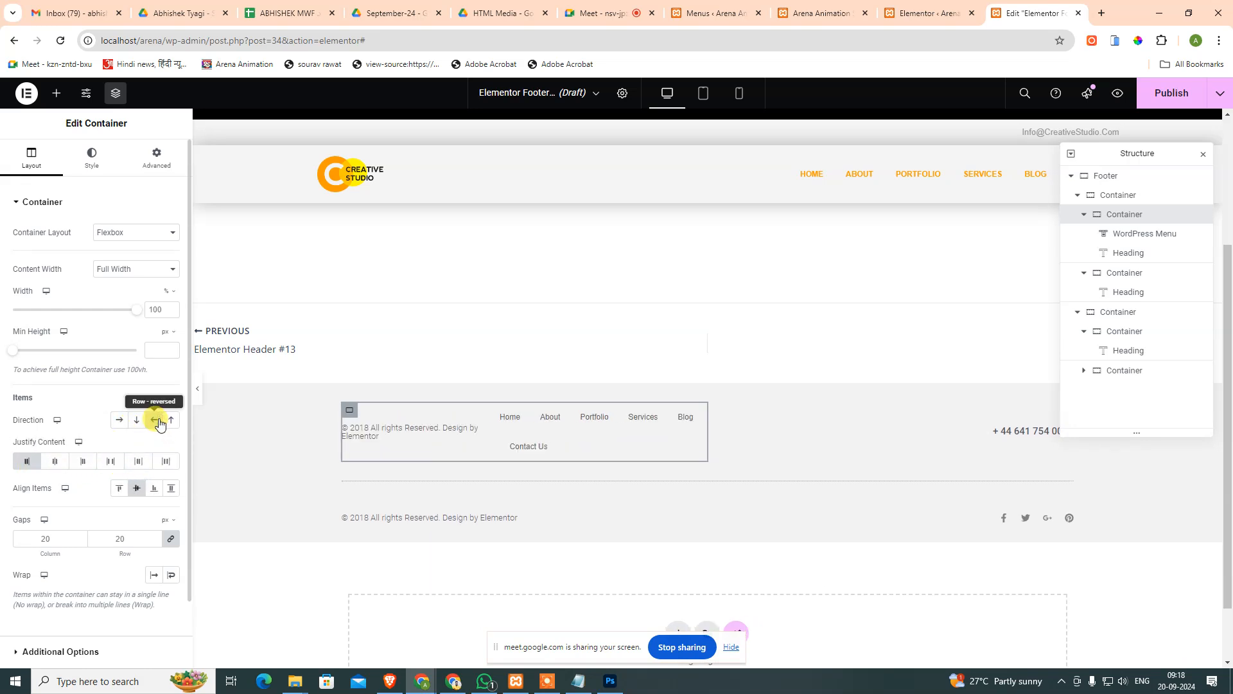
left_click(136, 424)
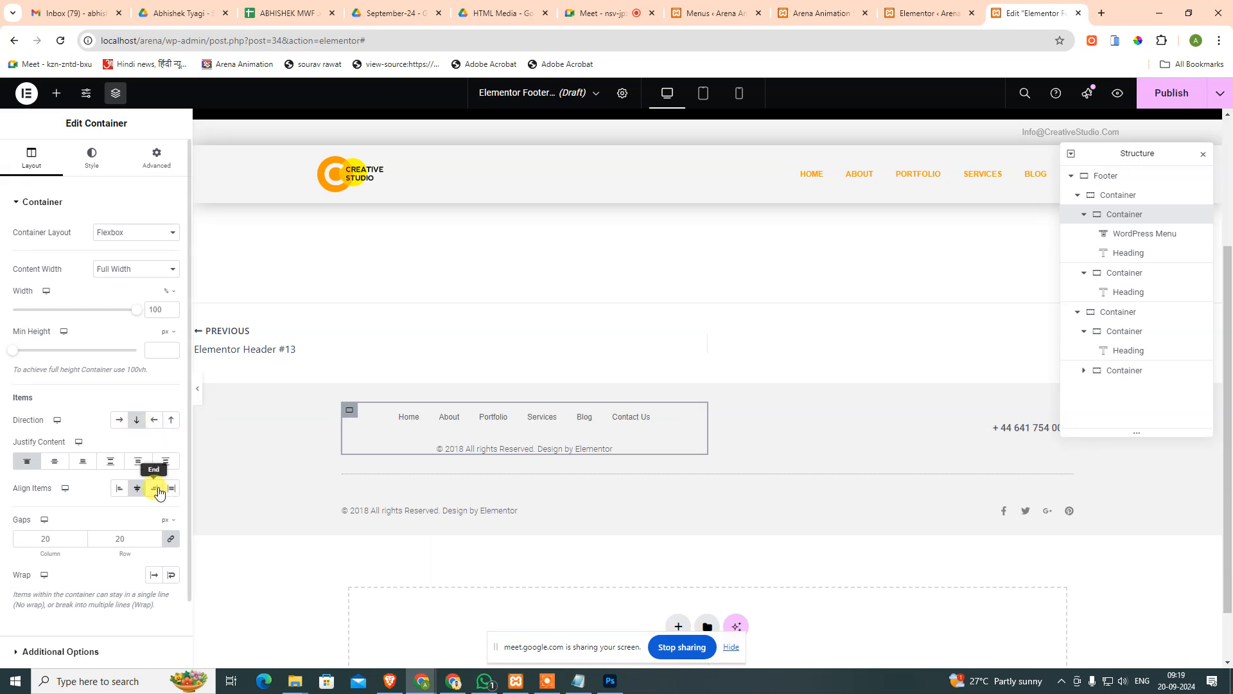
left_click(120, 492)
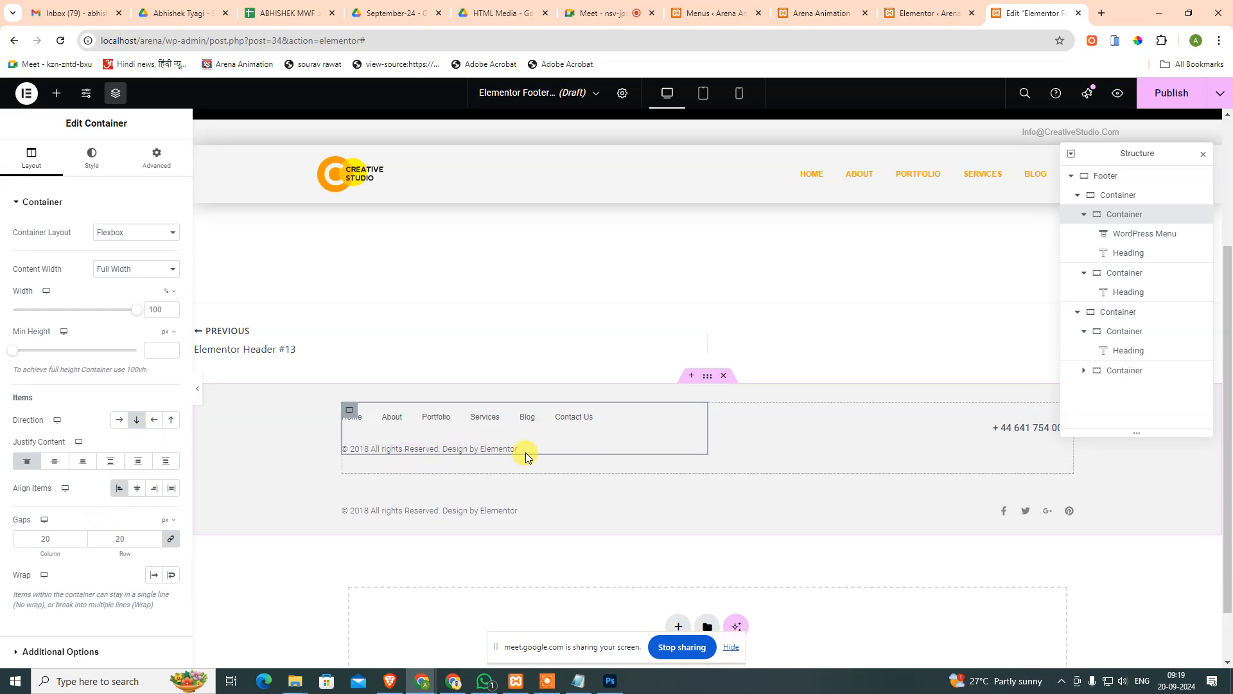
Replace the copyright heading's text beneath the footer menu with "© 2010 CreativeStudio. All Rights Reserved".
left_click(461, 450)
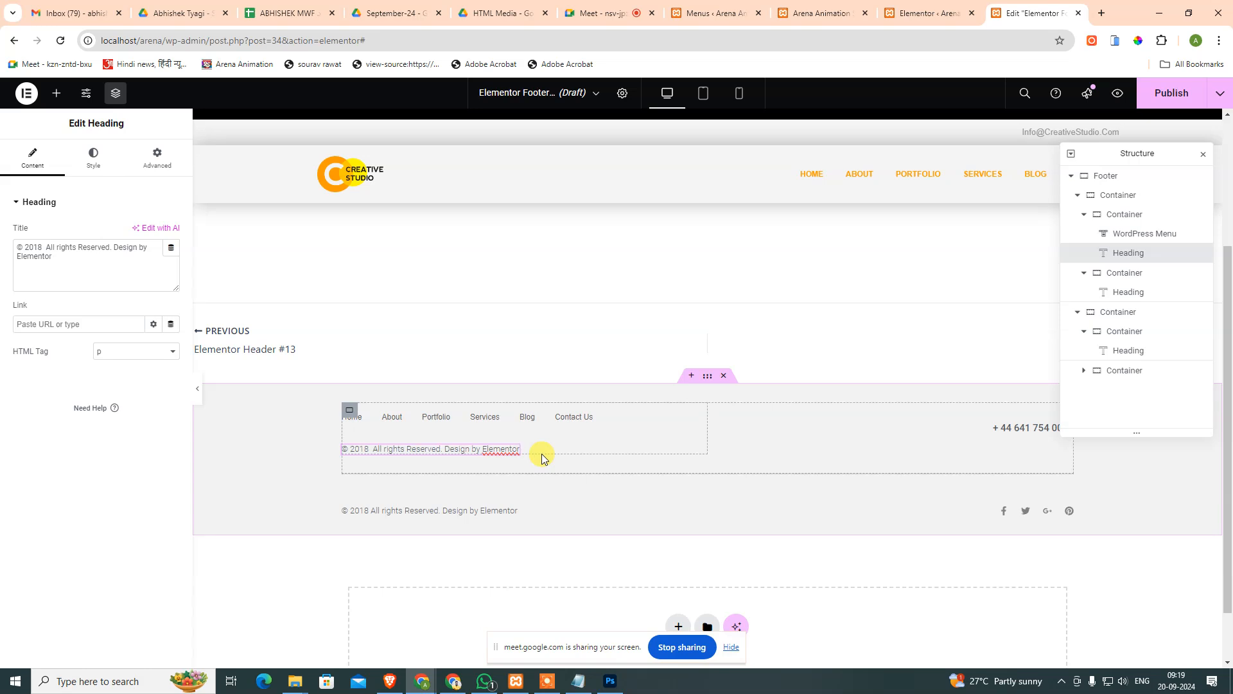
key("ctrl+a")
type("© 2010 CreativeStudio. All Rights Reserved")
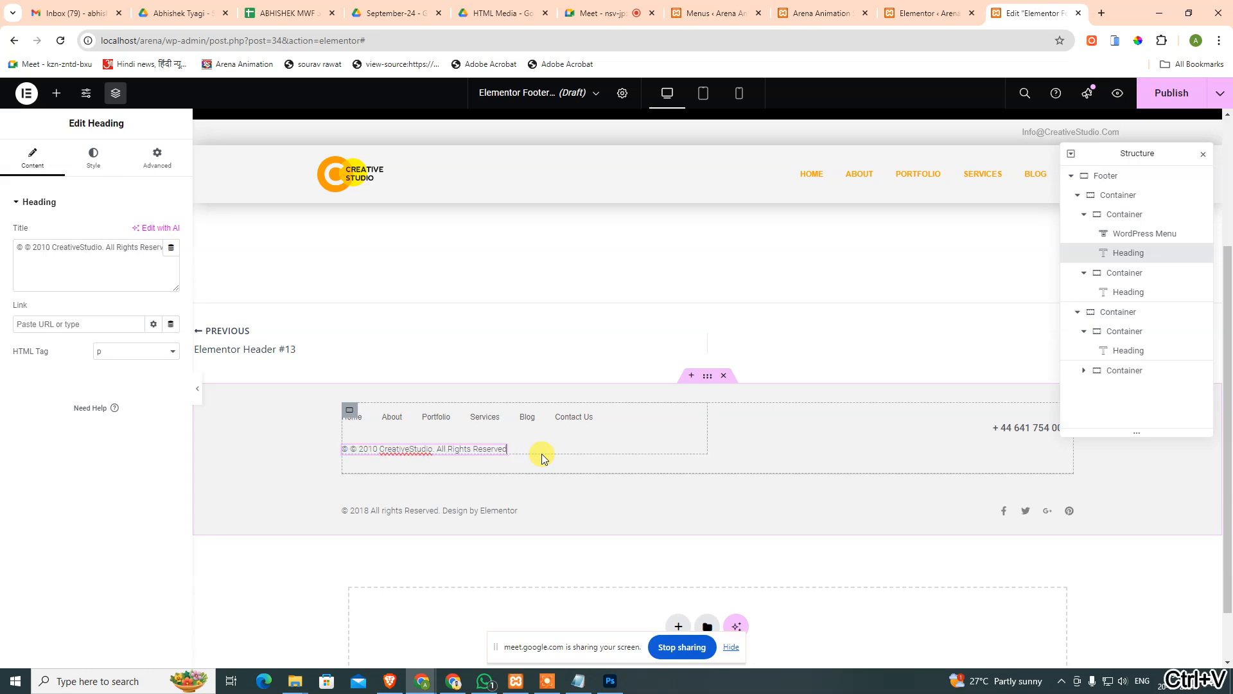
key("BackSpace")
key("BackSpace")
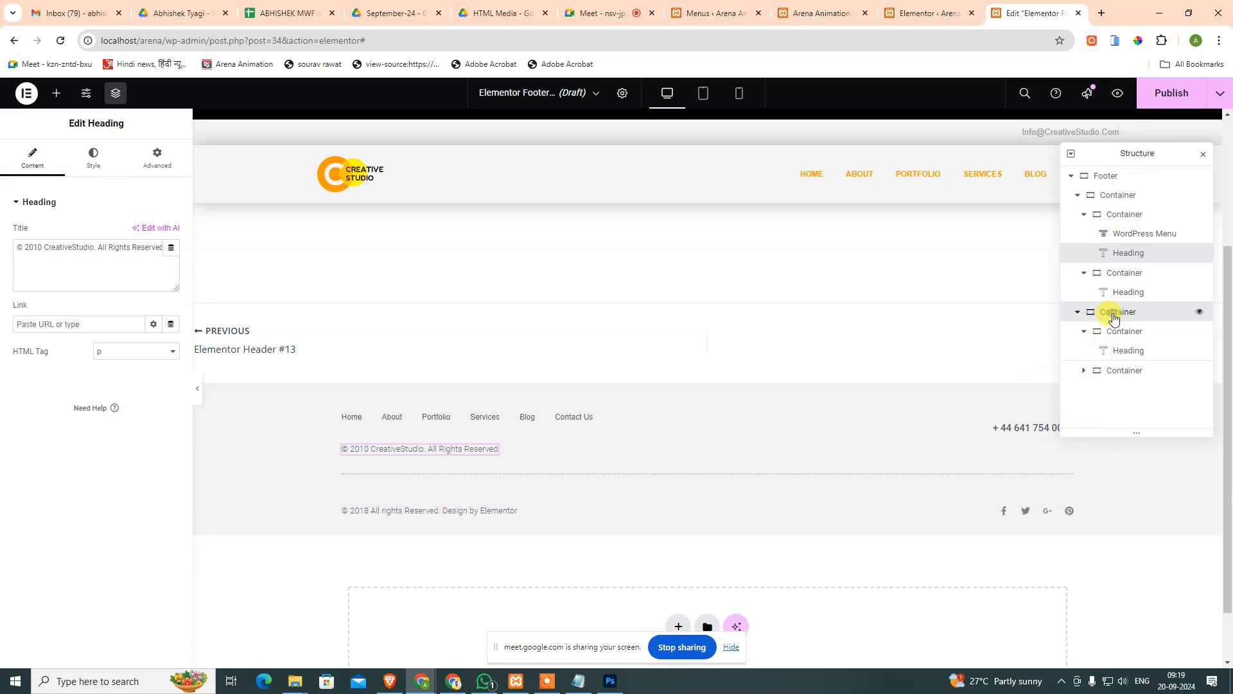
Delete the footer's lower container with the old copyright text and social icons.
left_click(1114, 314)
right_click(1113, 315)
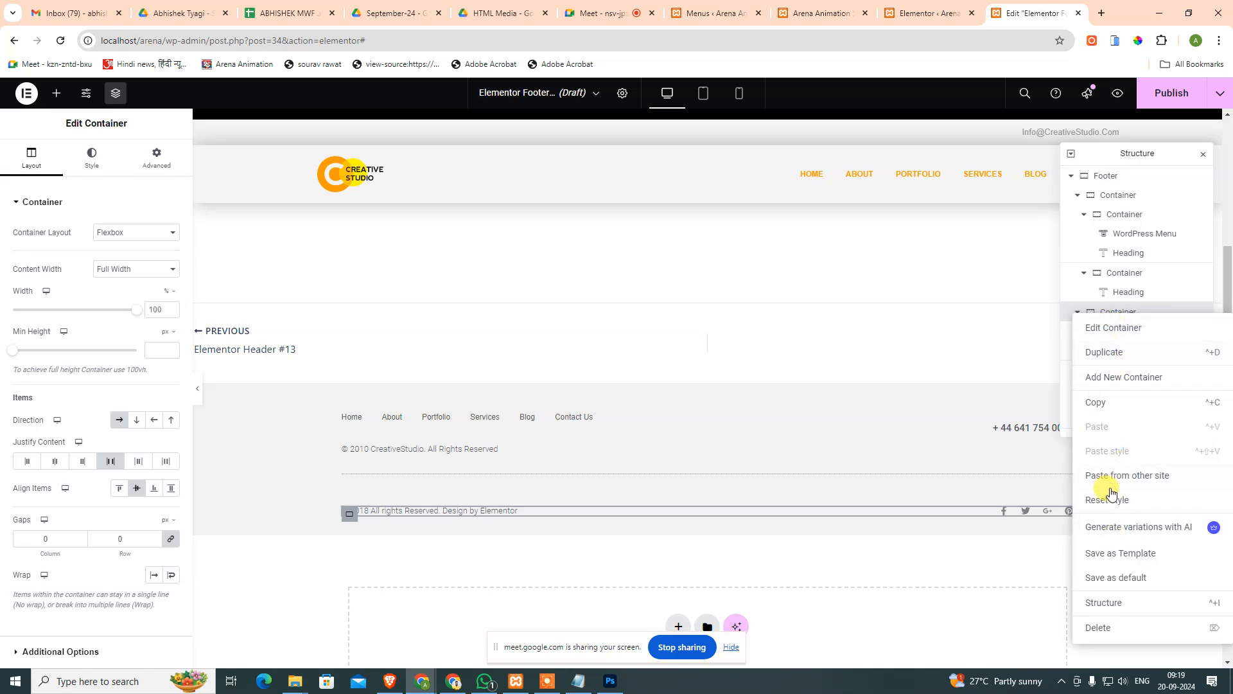
left_click(1116, 628)
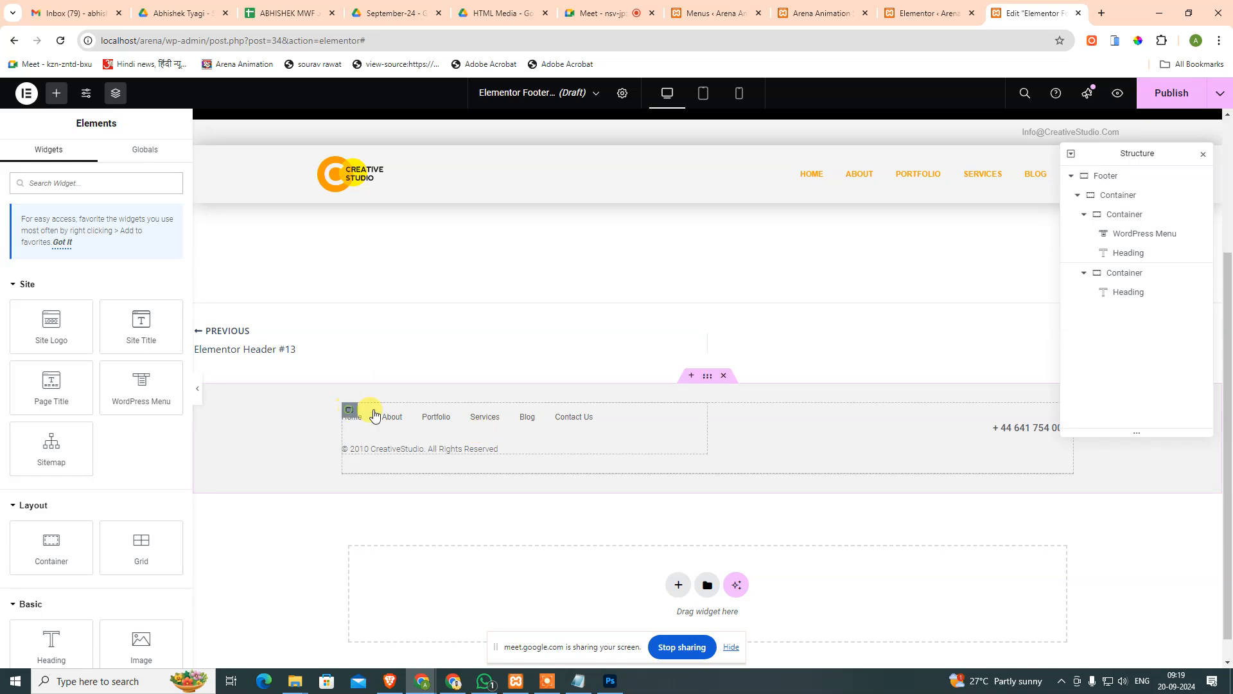
Try duplicating the phone number heading in the footer's second inner container and undo the duplication.
left_click(353, 411)
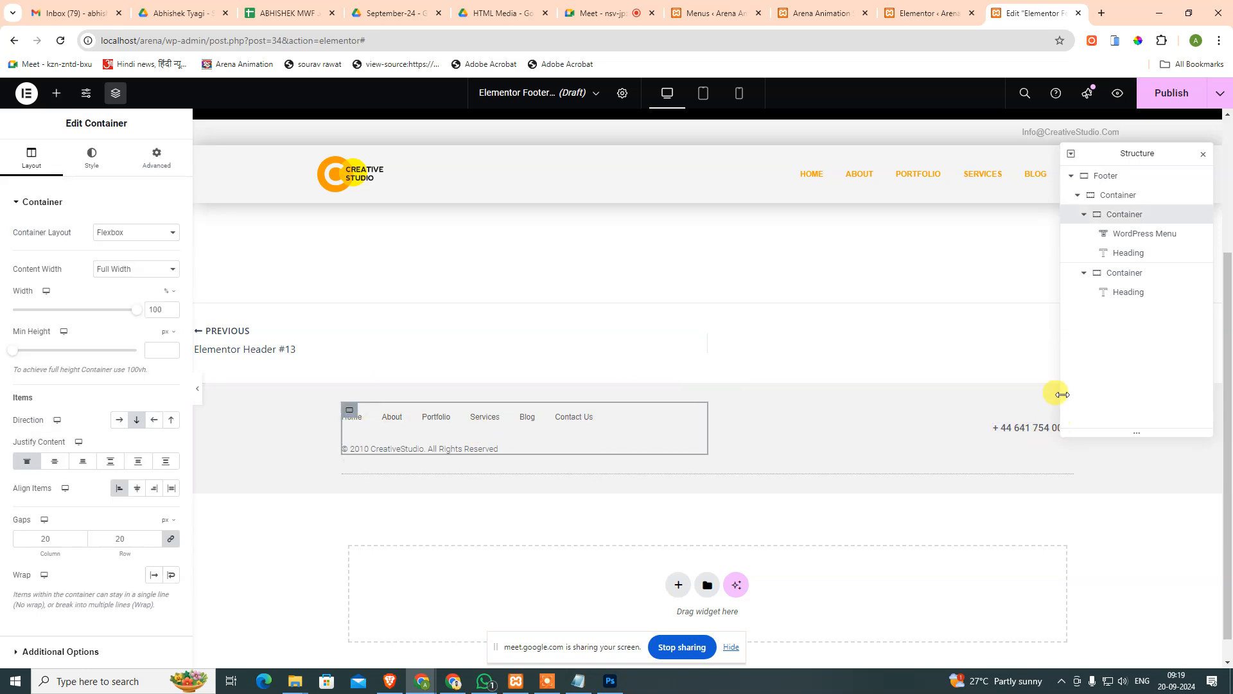
left_click(1126, 295)
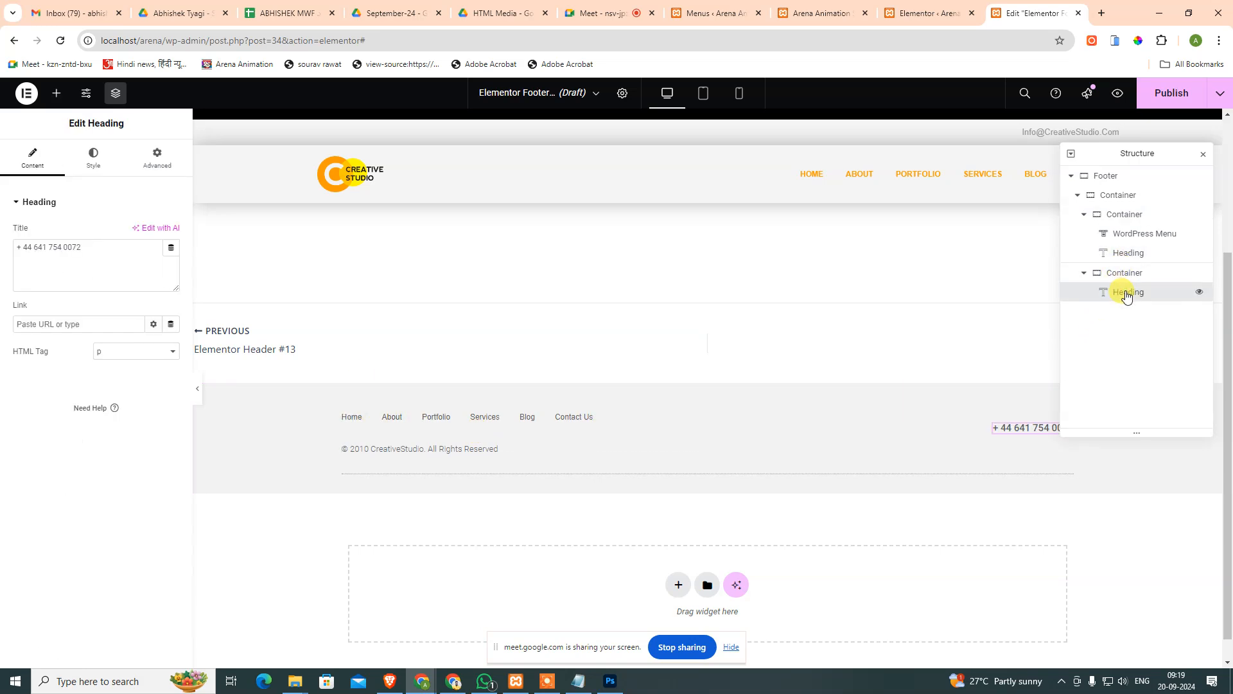
left_click(1123, 274)
left_click(1126, 221)
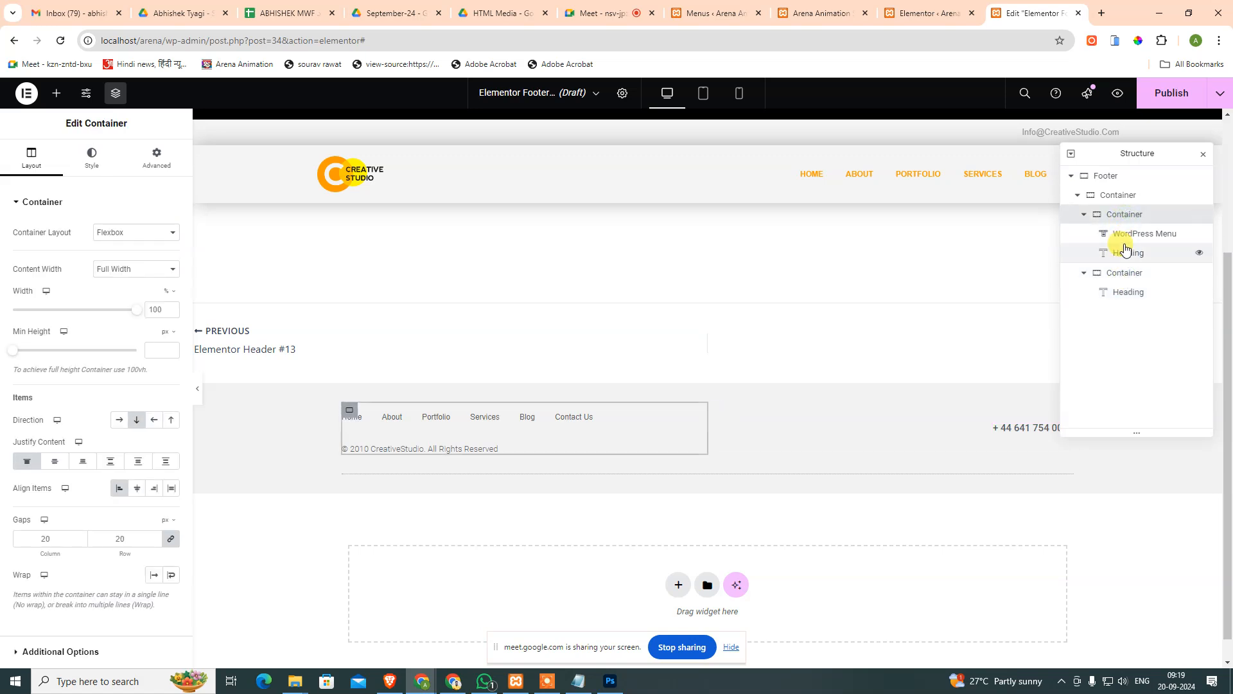
left_click(1084, 214)
left_click(1125, 262)
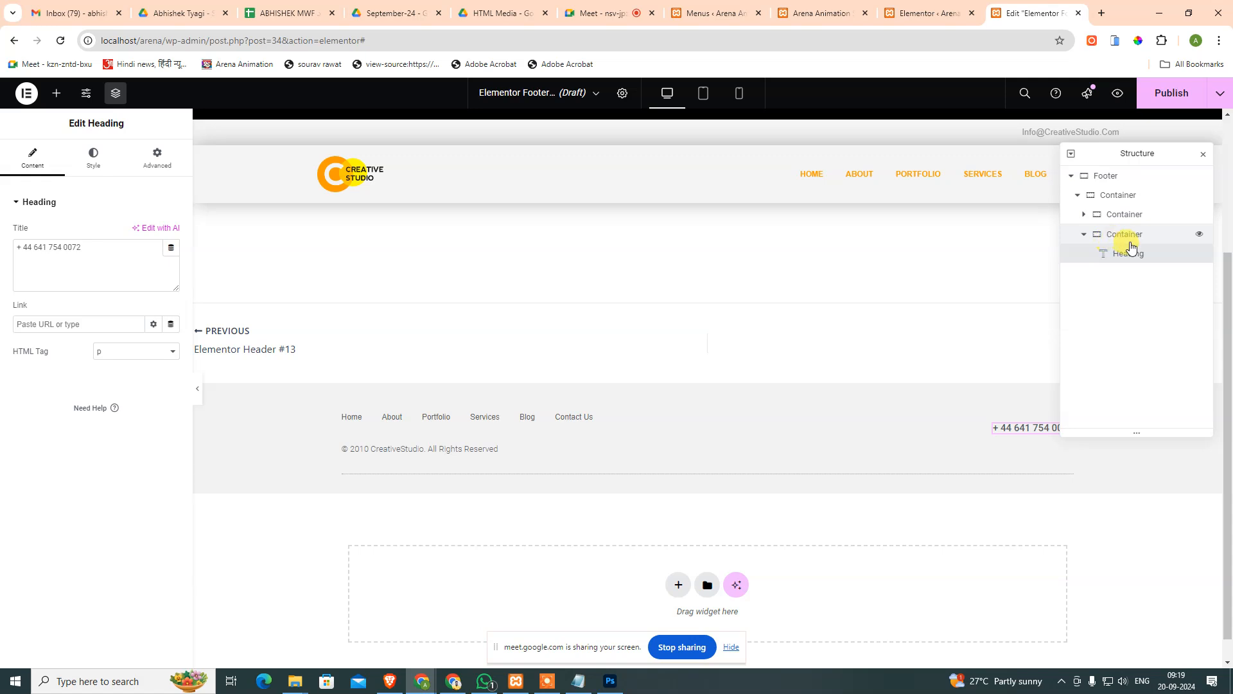
right_click(1150, 259)
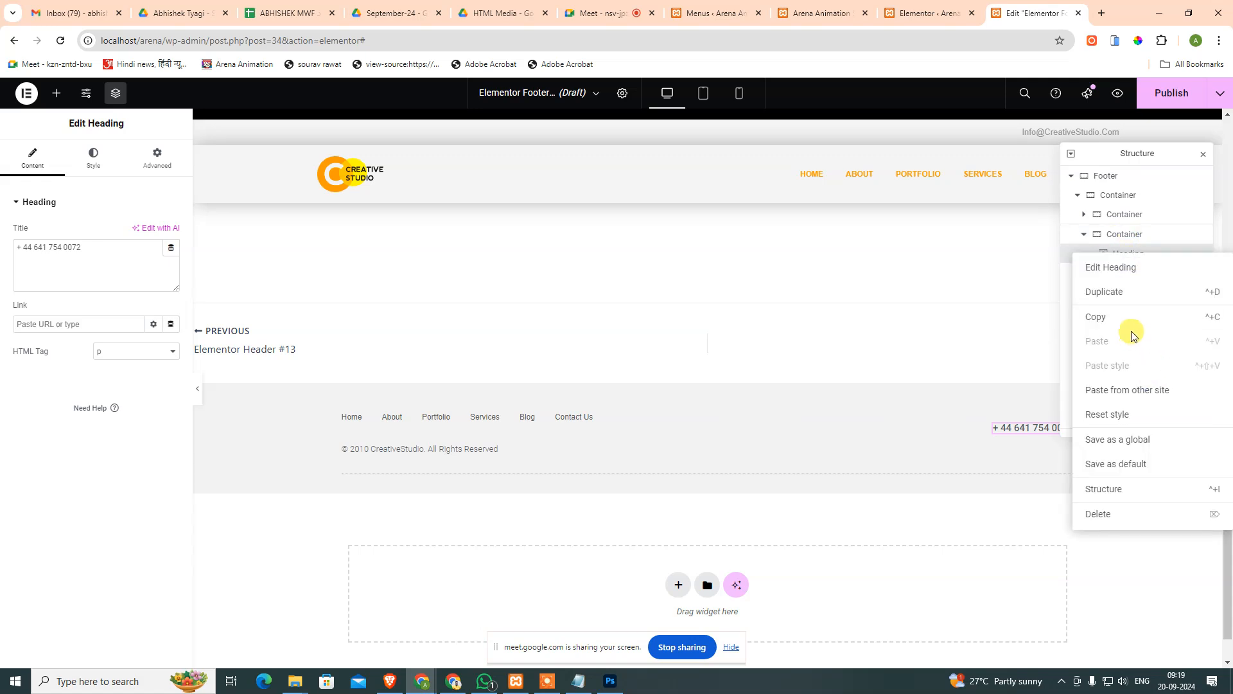
left_click(1133, 296)
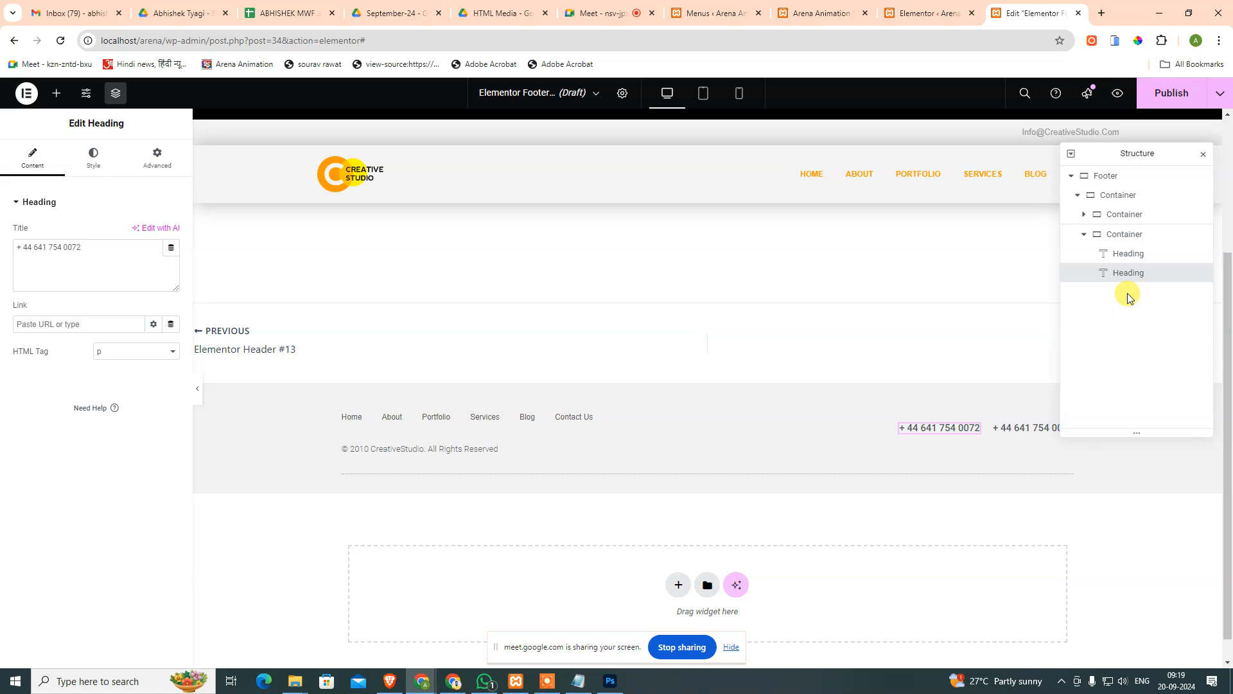
key("ctrl+z")
Delete the phone number heading from the footer's second inner container.
left_click(1124, 253)
right_click(1122, 254)
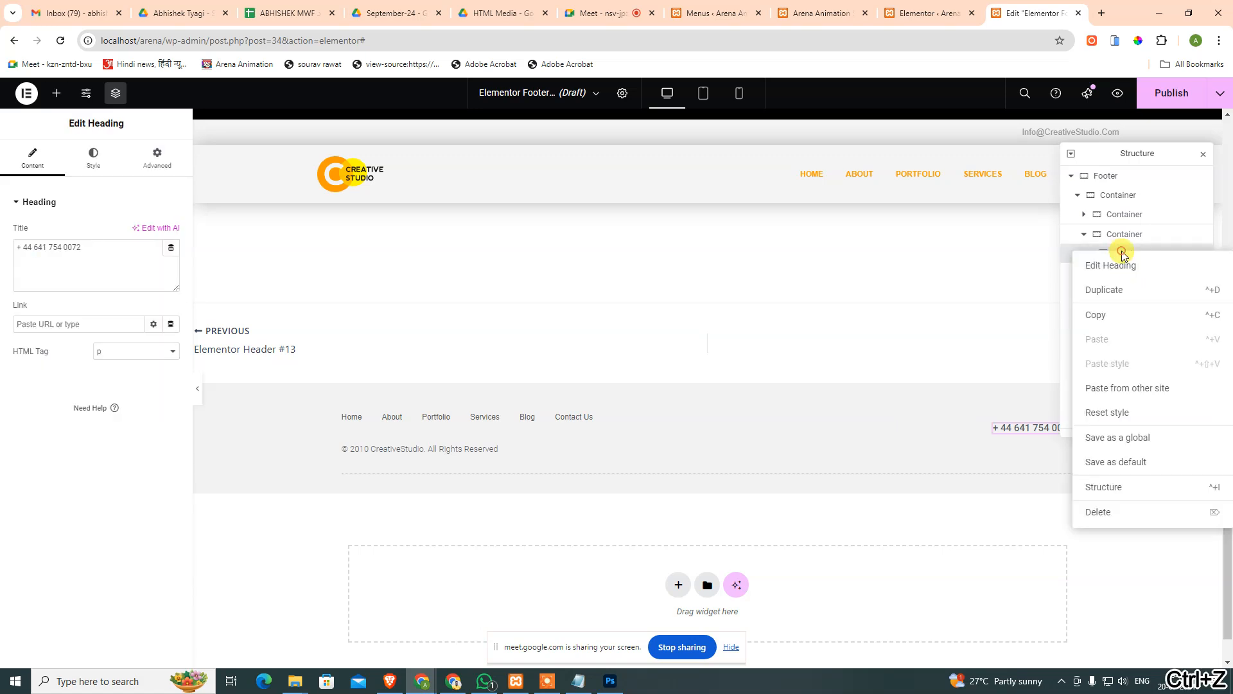
left_click(1103, 511)
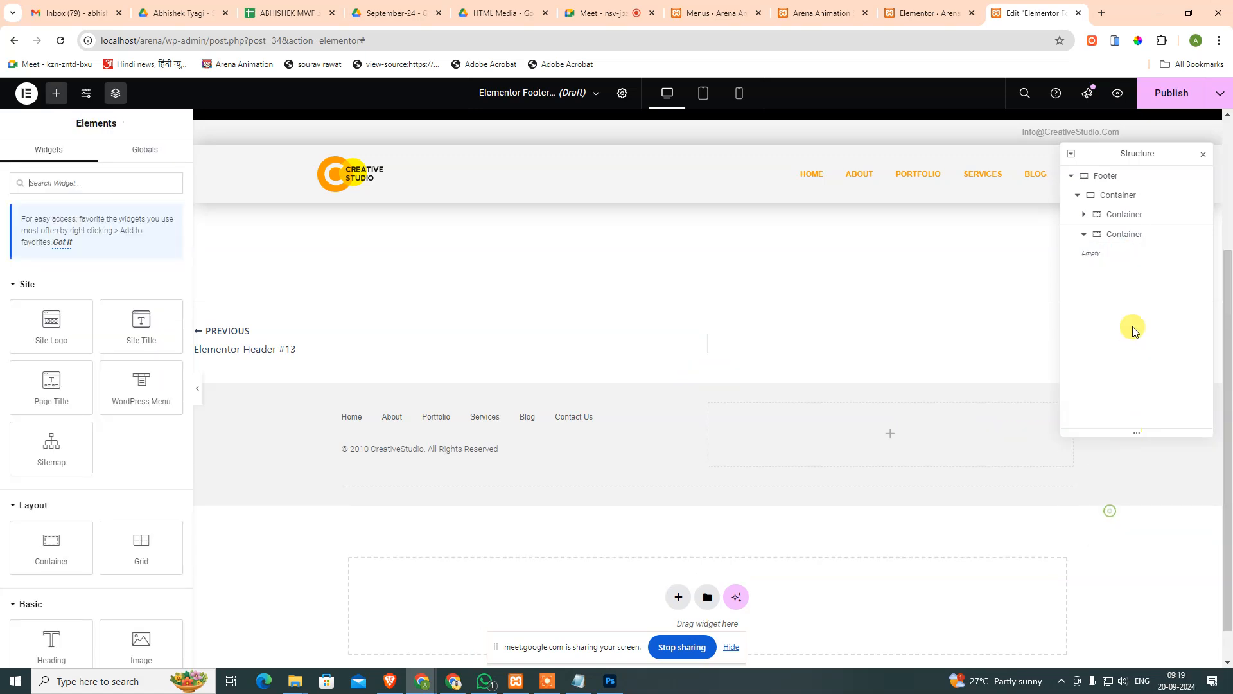
Add a Site Logo widget to the empty container beside the footer menu.
double_click(1124, 234)
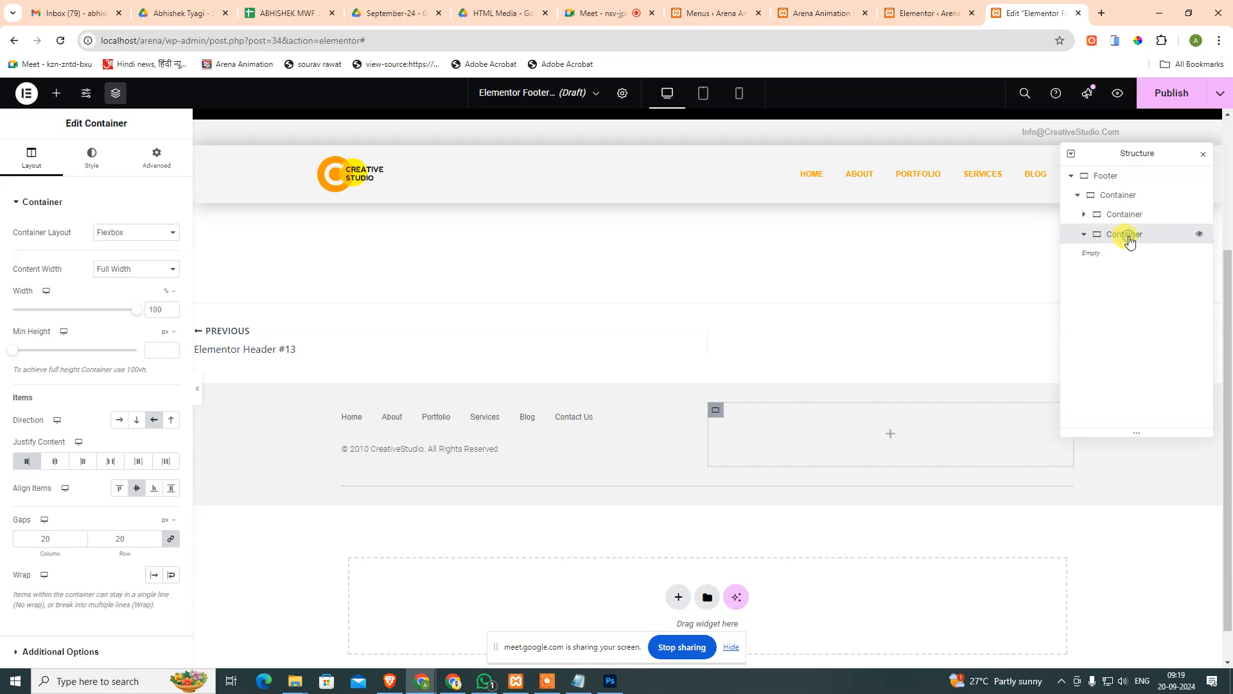
left_click(889, 435)
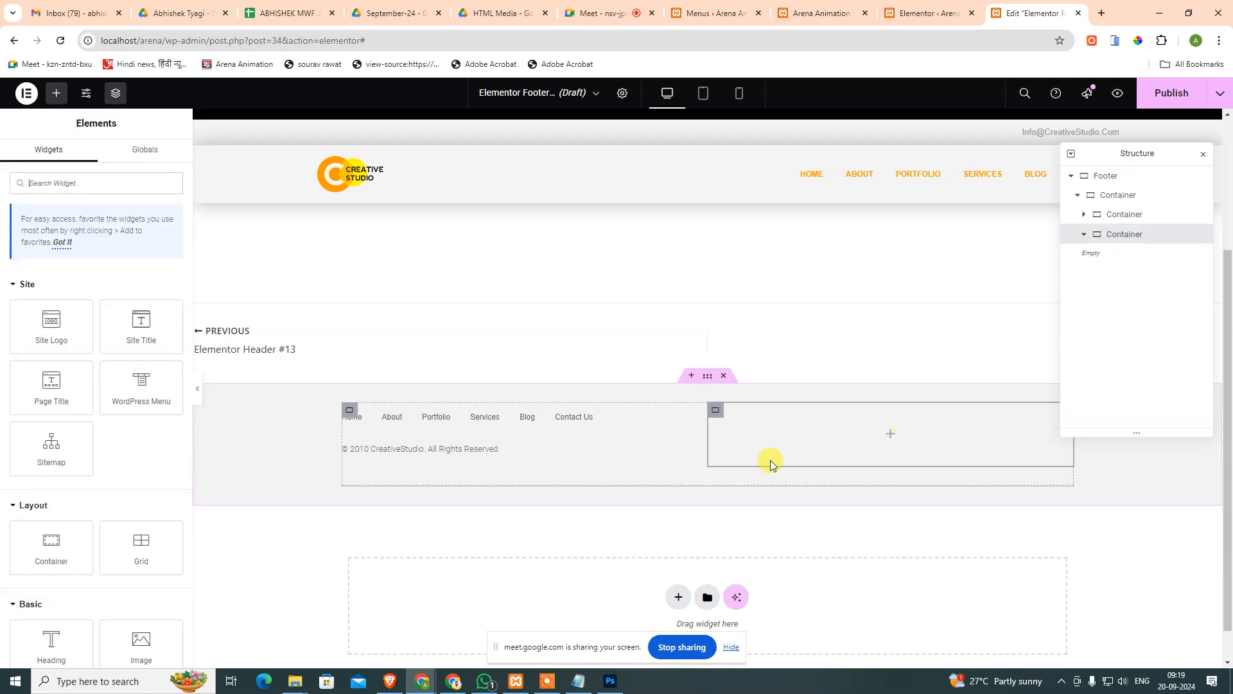
left_click(67, 336)
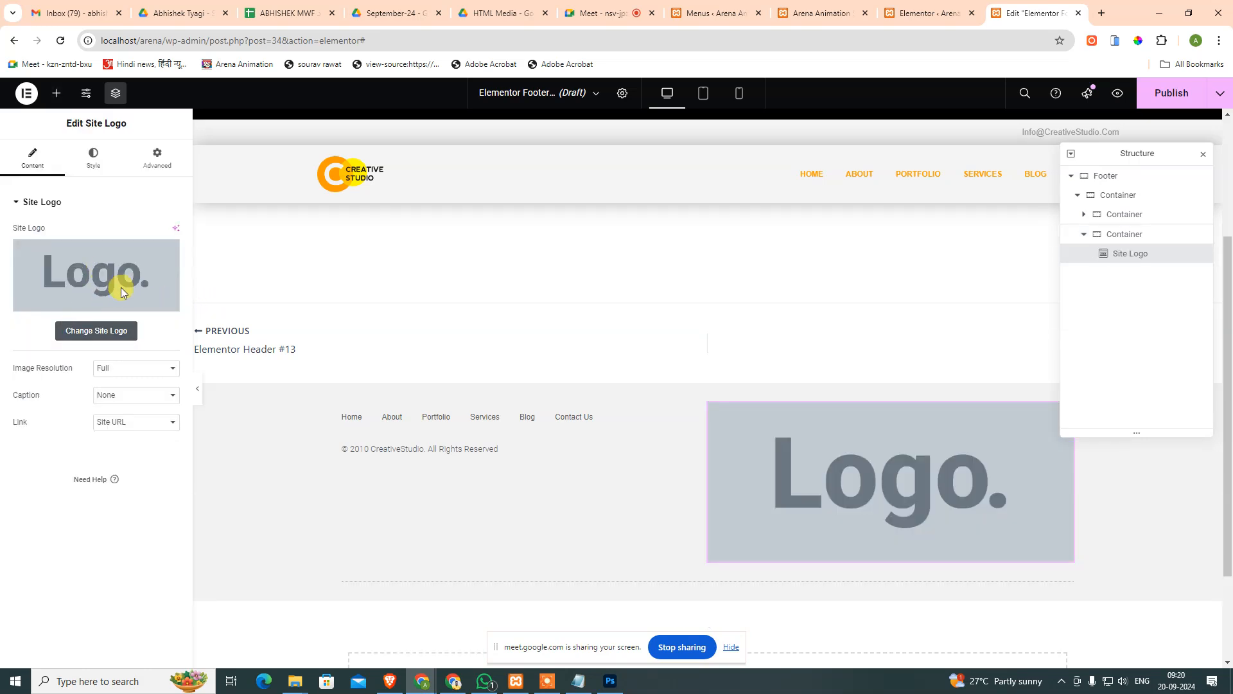
Try to change the site logo through the Site Identity settings, leaving the media uploader and settings without choosing an image.
left_click(98, 331)
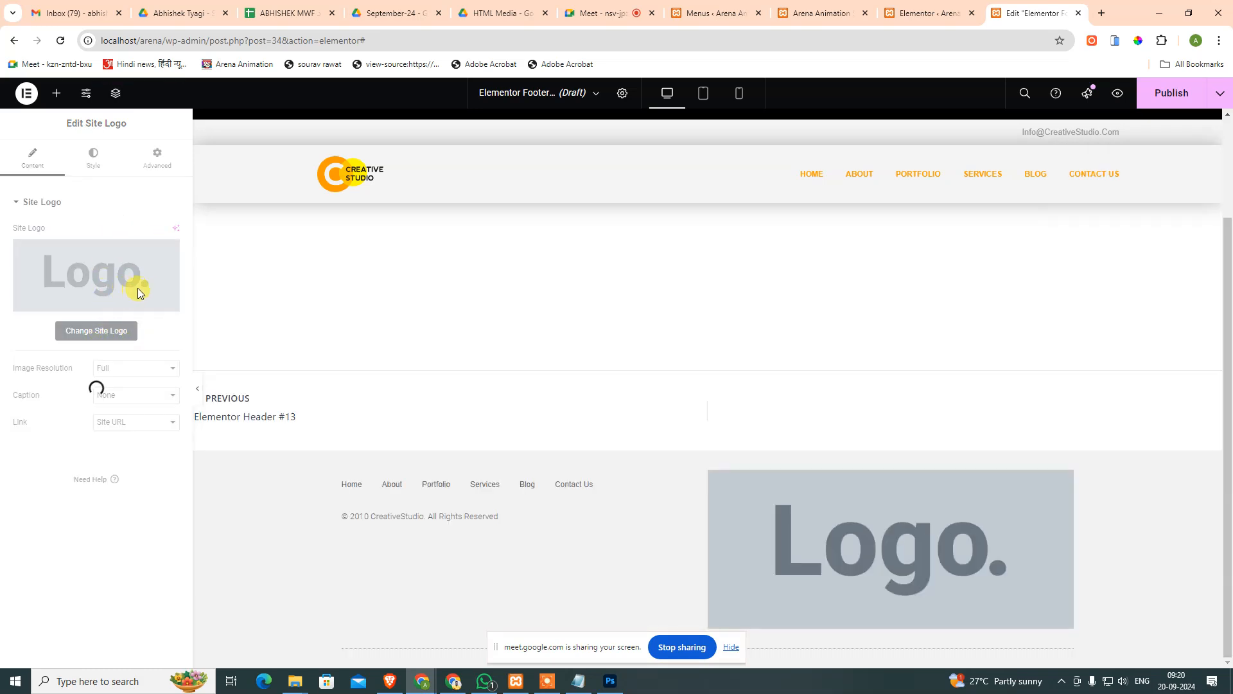
mouse_move(93, 349)
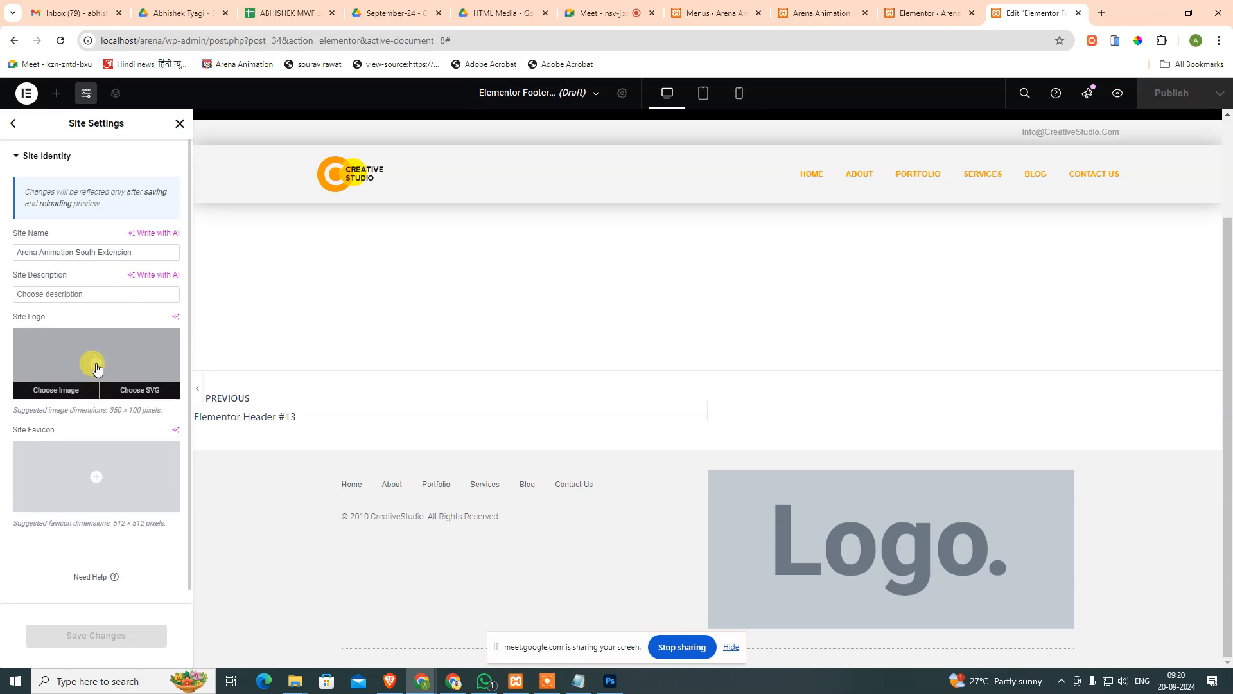
left_click(96, 366)
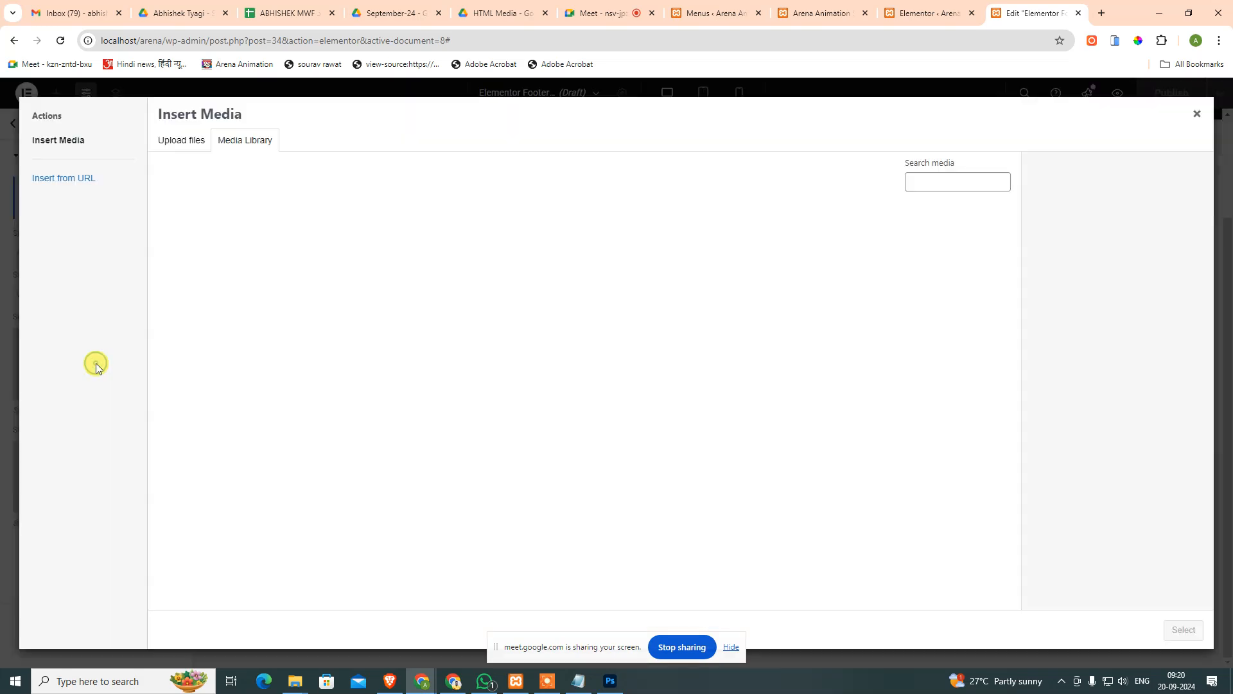
left_click(183, 138)
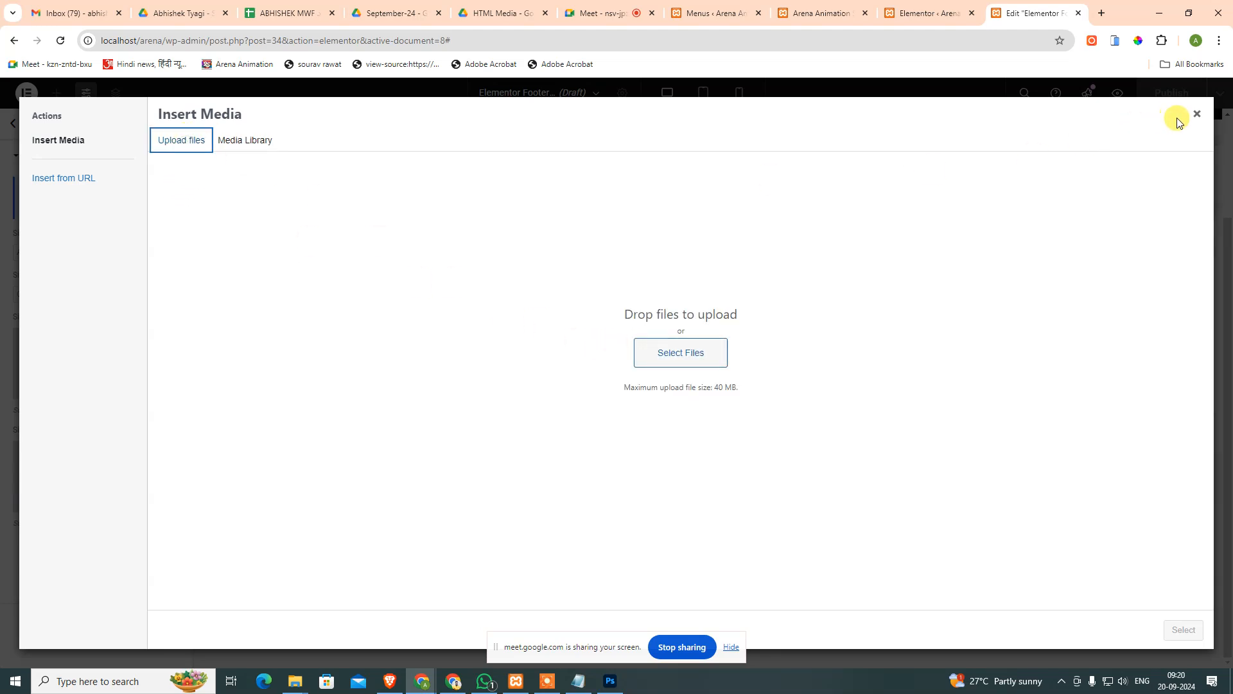
left_click(1197, 114)
key("ctrl+z")
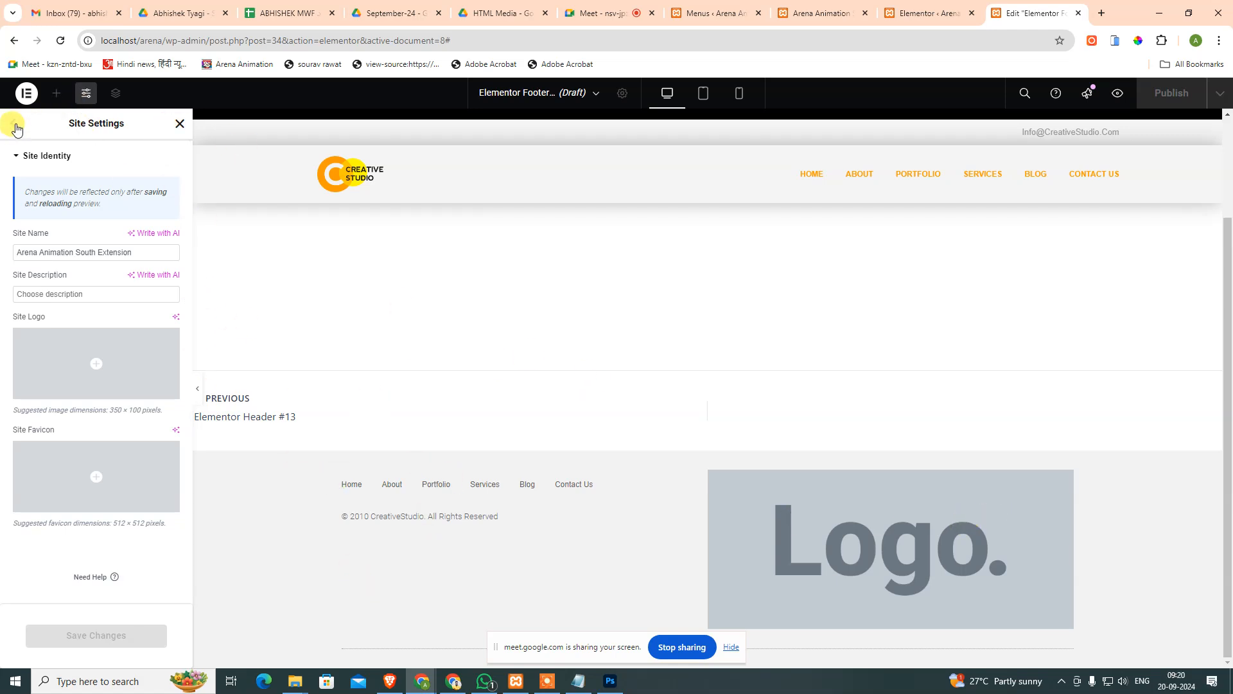
left_click(13, 123)
left_click(180, 126)
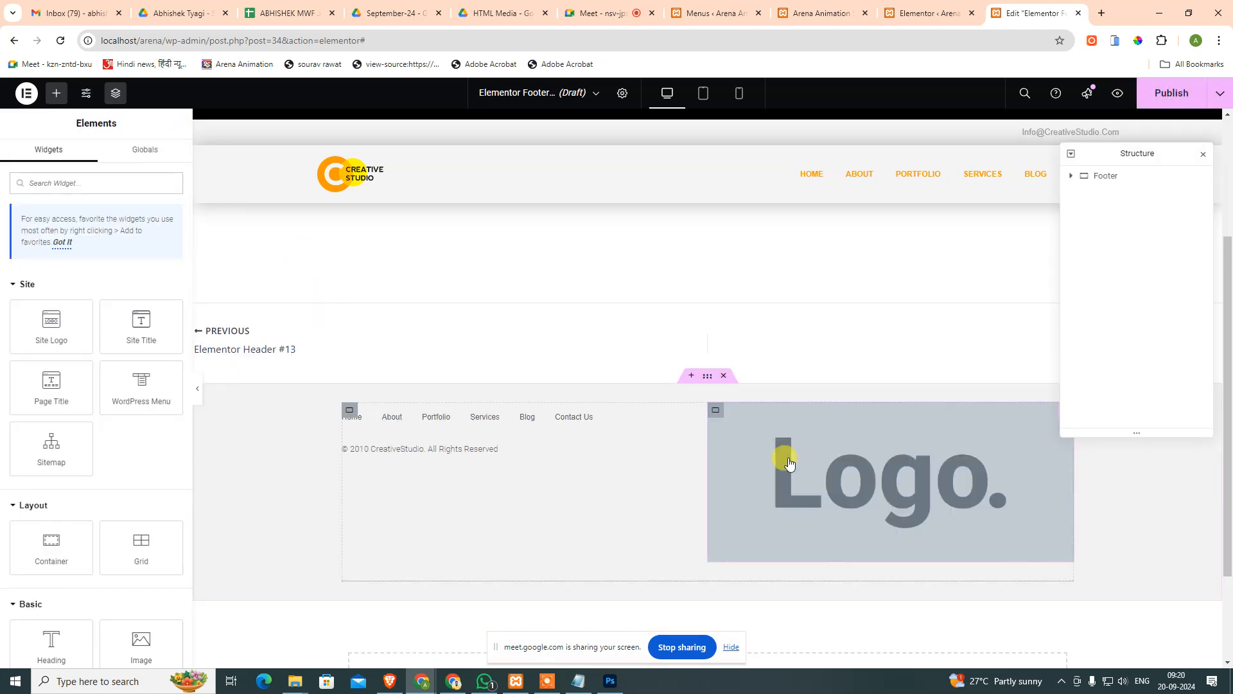
Delete the Site Logo widget from the footer's second inner container.
left_click(779, 447)
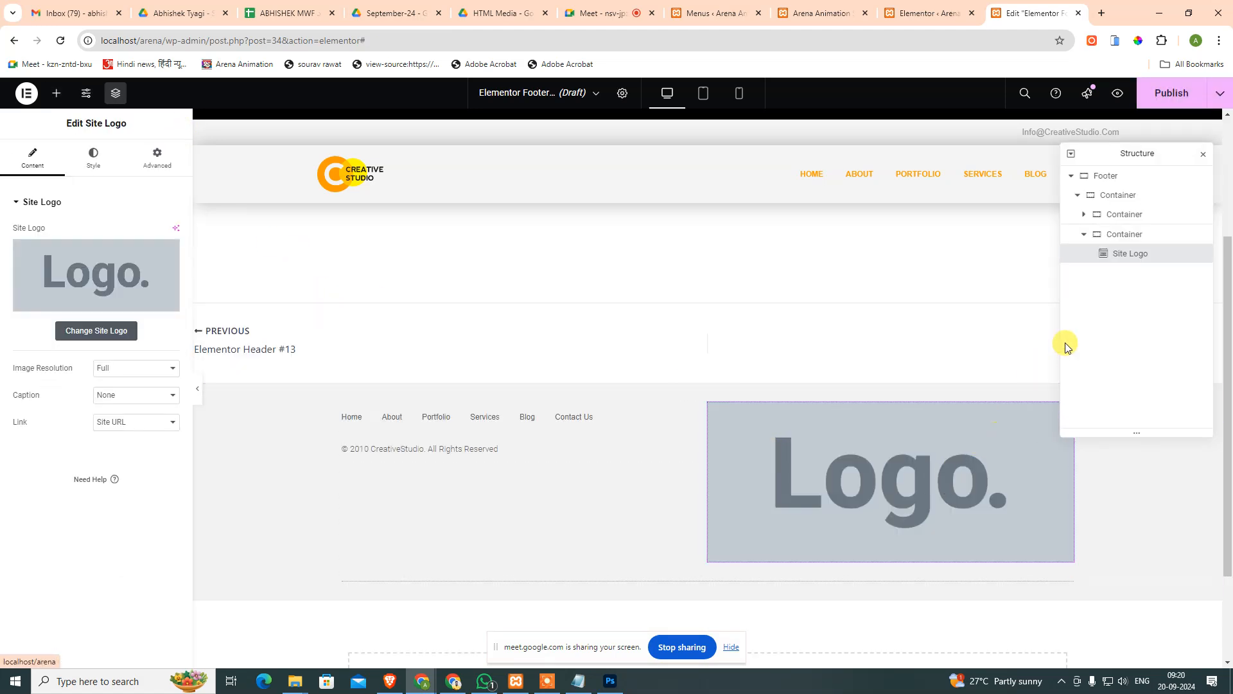
right_click(1143, 255)
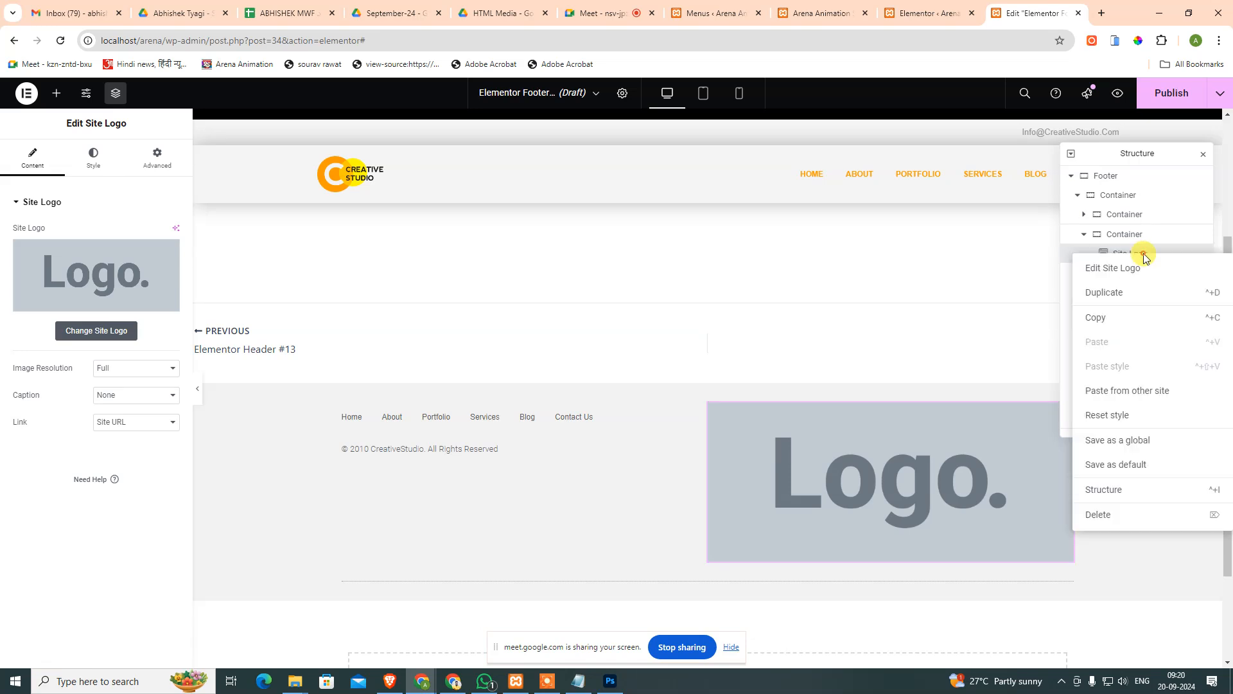
left_click(1100, 512)
Find the Image widget by searching "ima" and add it to the empty container beside the footer menu.
left_click(1109, 248)
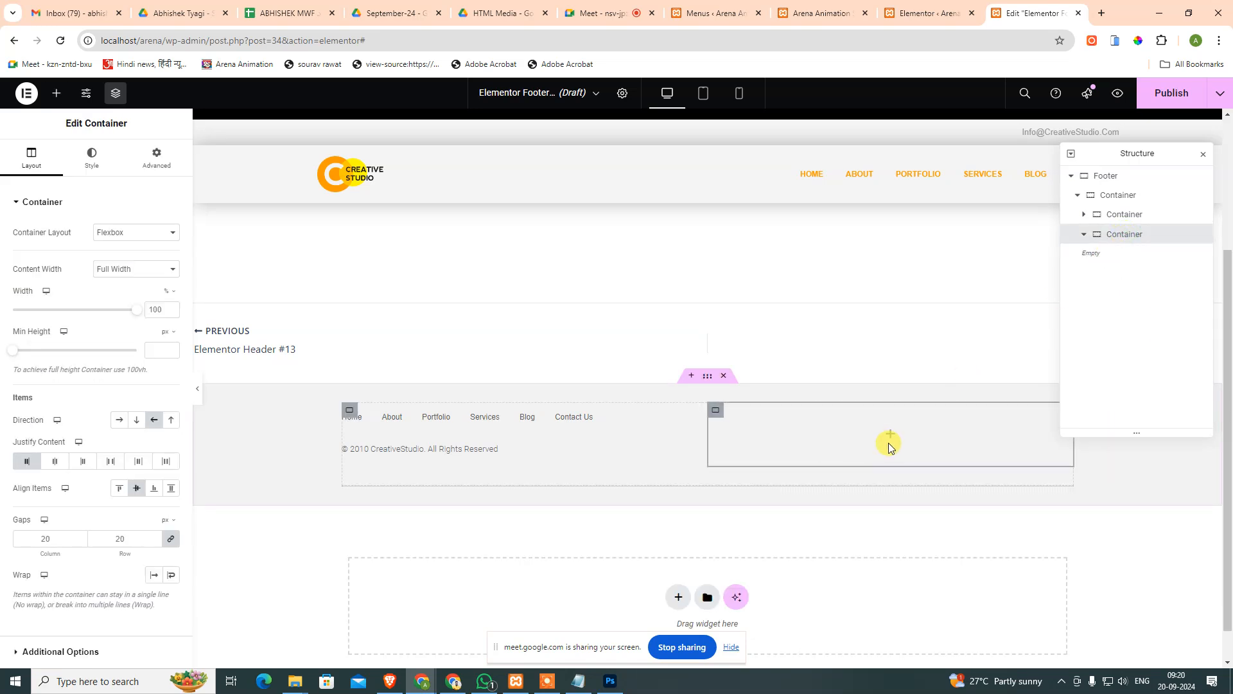
left_click(887, 436)
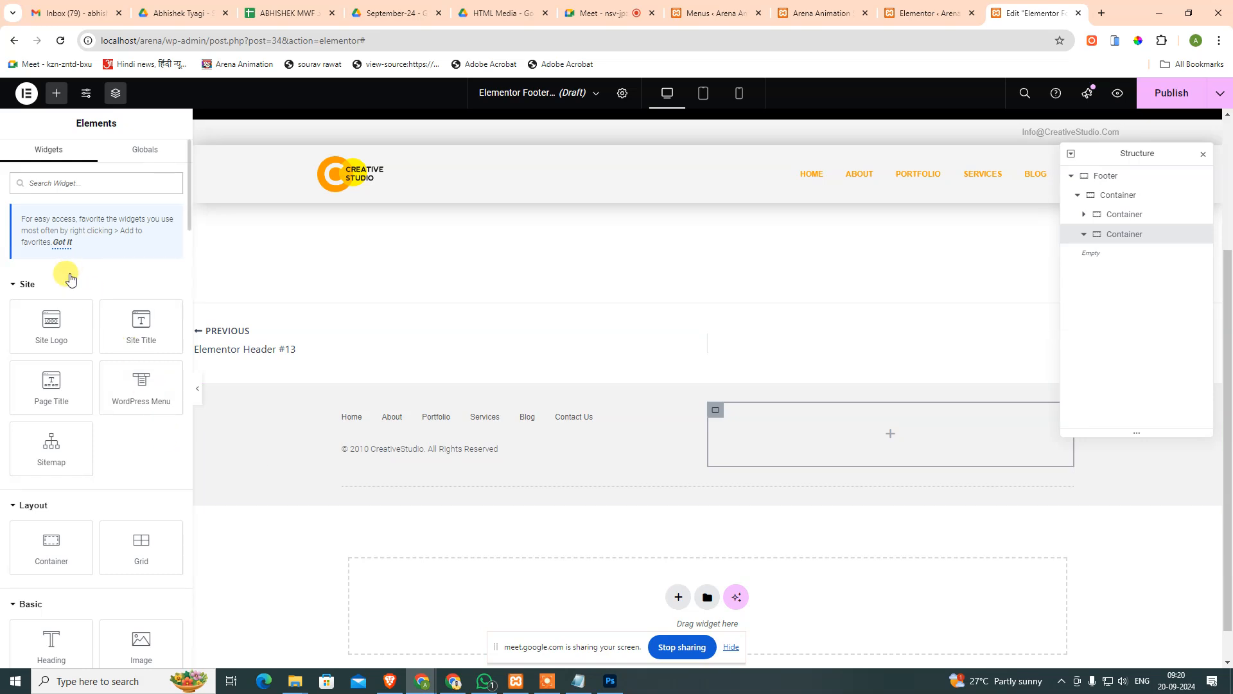
type("ima")
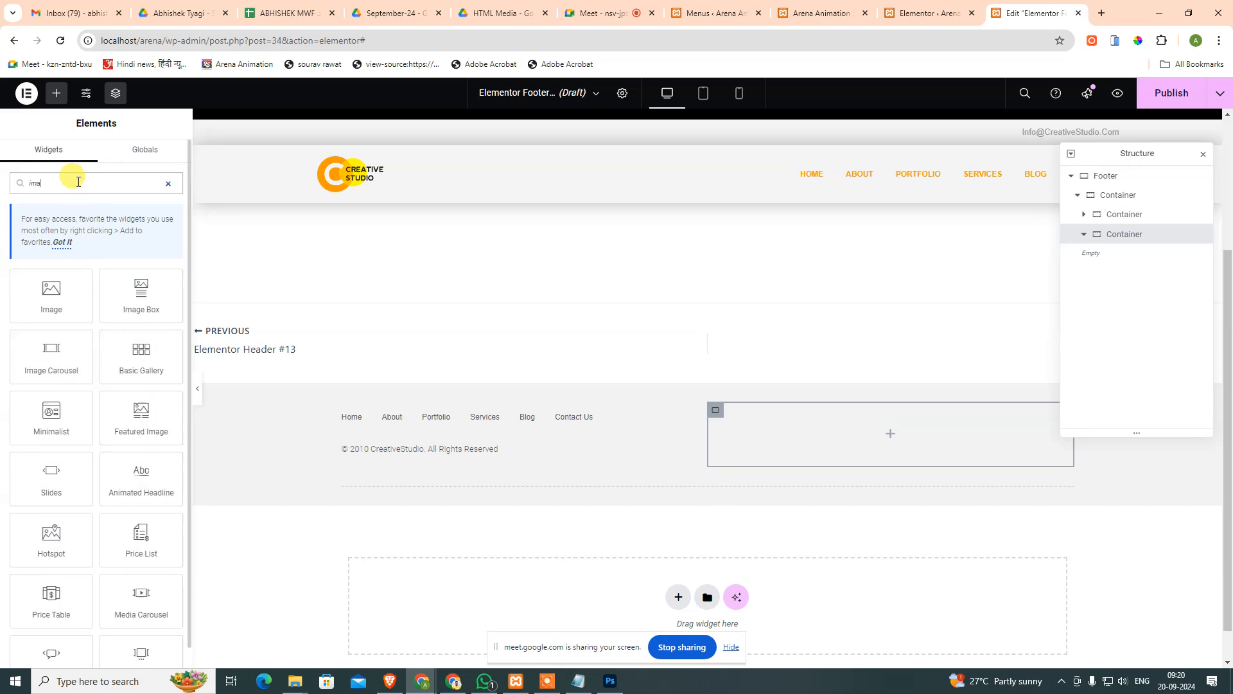
left_click(53, 299)
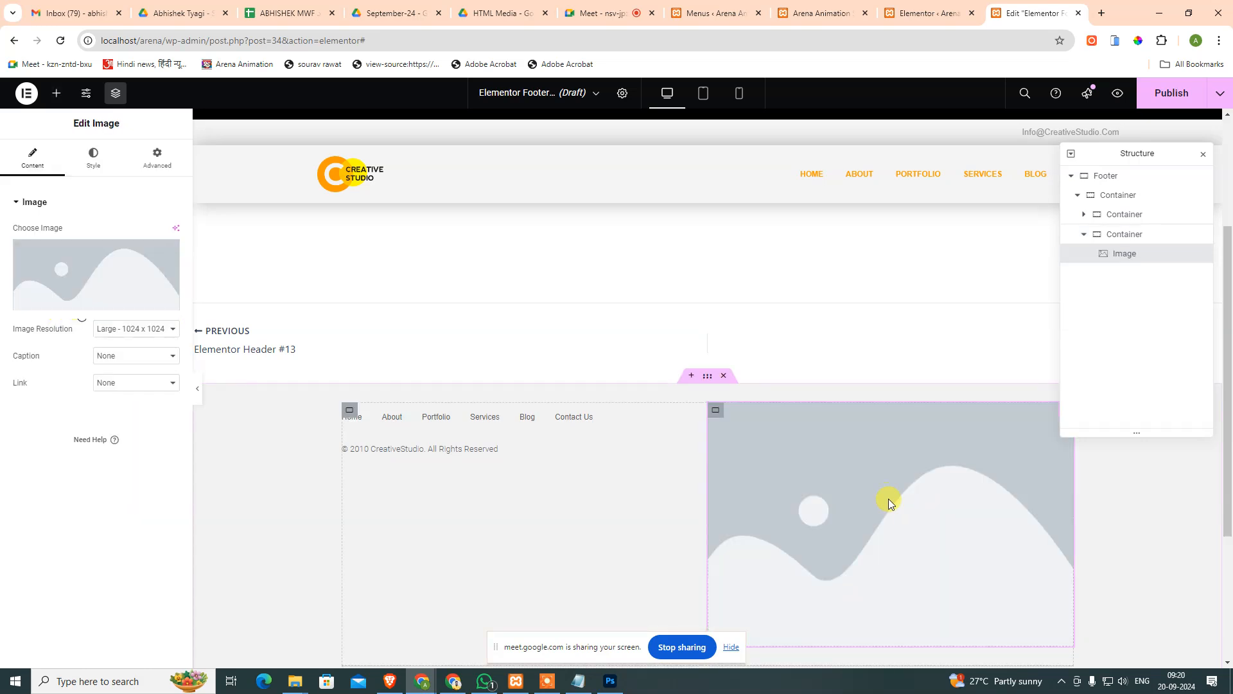
Set the footer image's resolution to Full and upload the footer-logo file from the images folder as its picture.
left_click(157, 330)
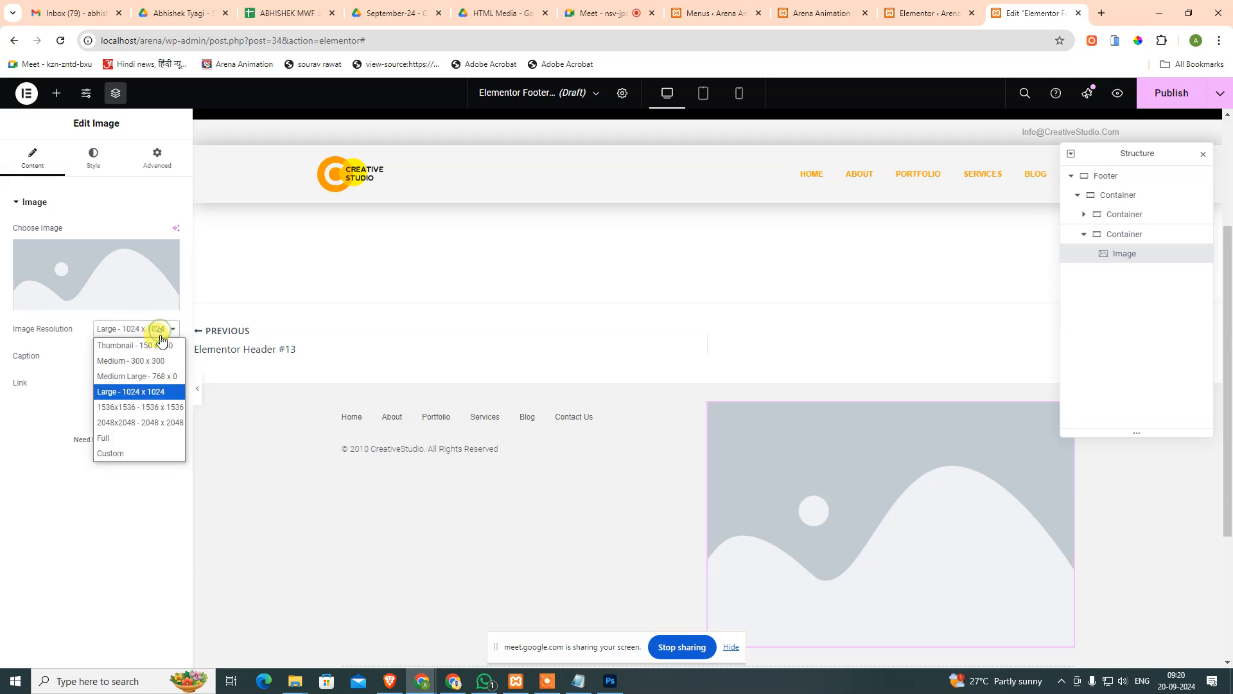
left_click(136, 437)
left_click(106, 276)
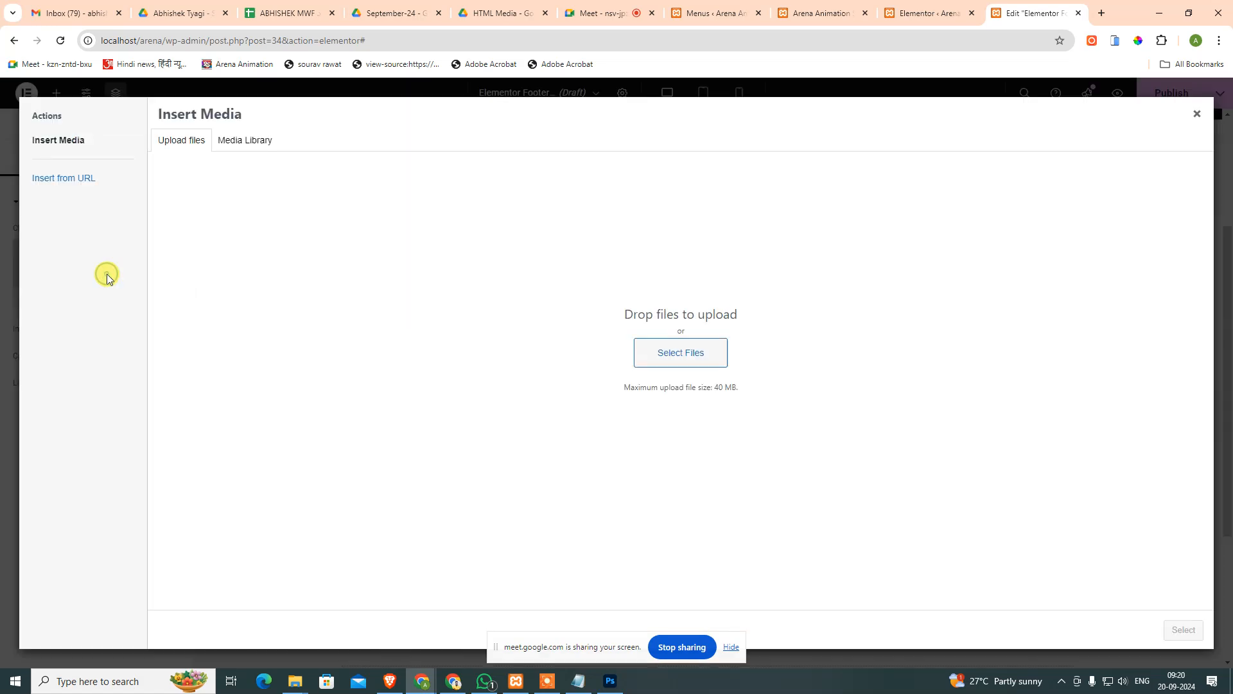
left_click(684, 351)
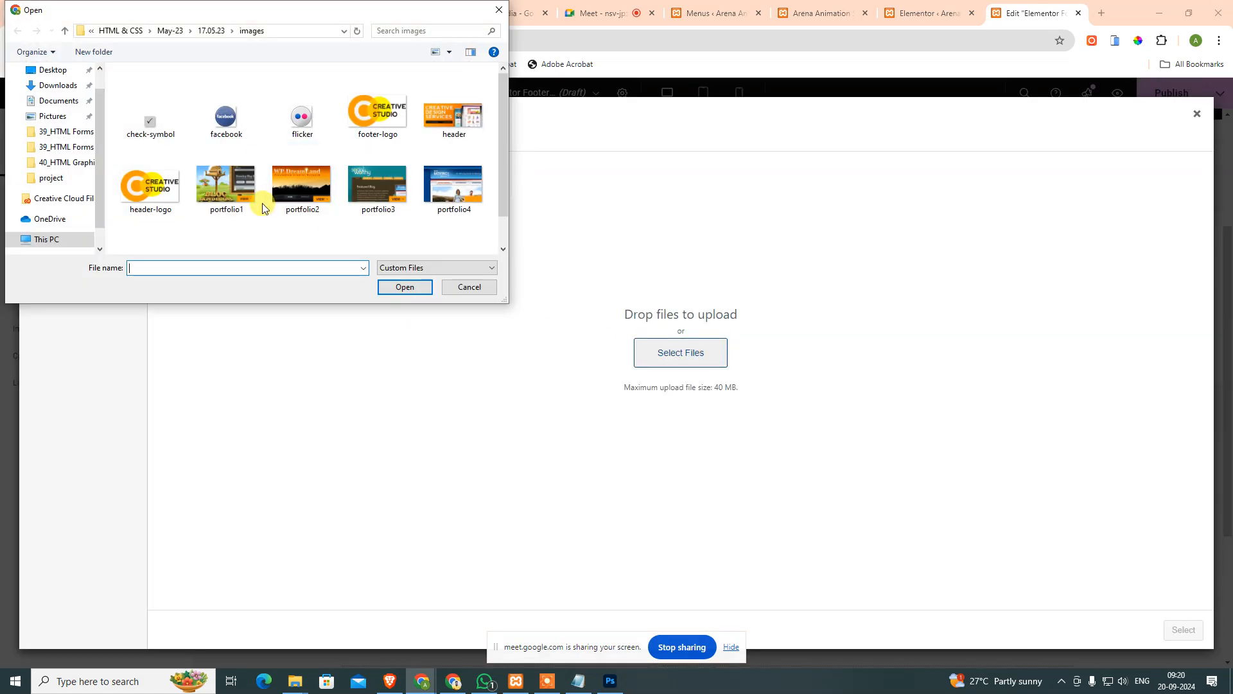
double_click(378, 114)
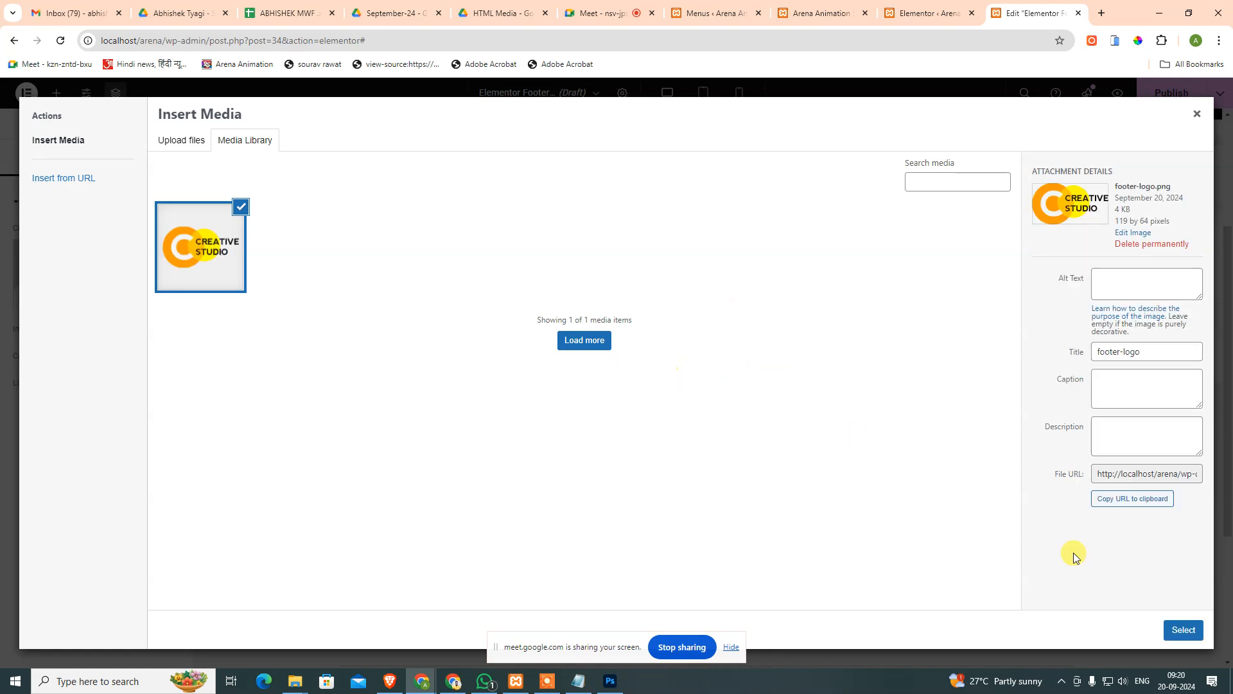
left_click(1182, 629)
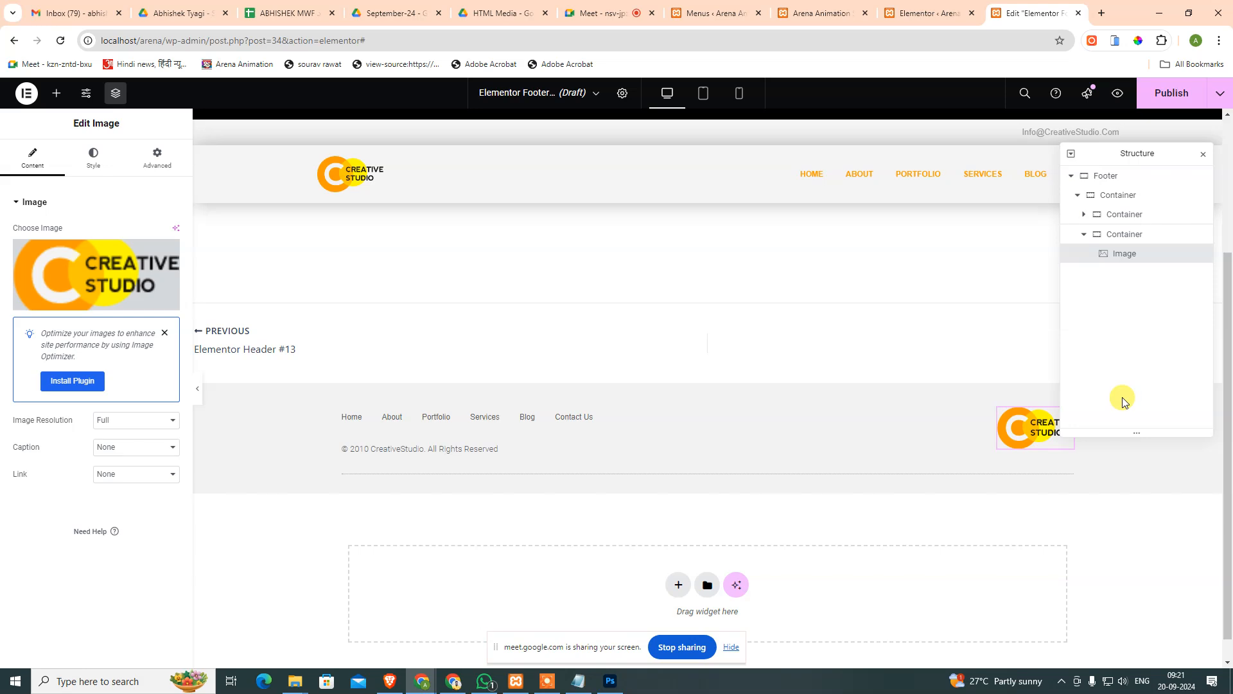
scroll(731, 457, "up", 2)
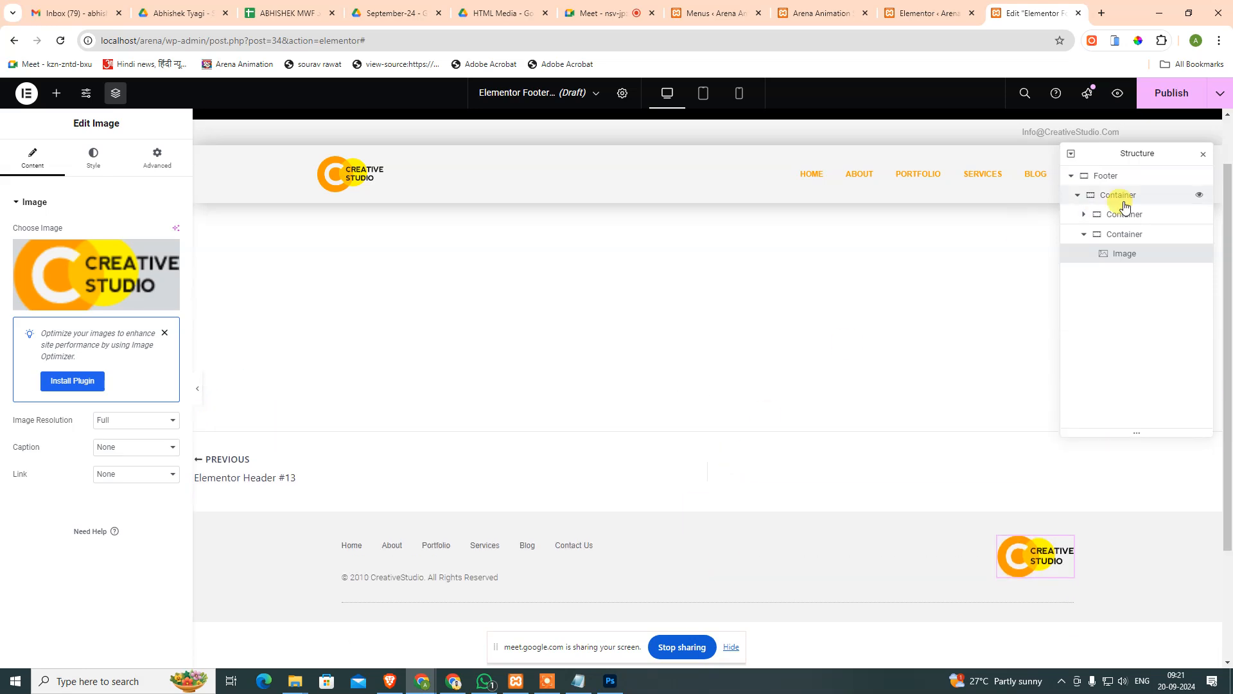
Add a display condition that includes the Entire Site and publish the footer template with it.
left_click(1219, 93)
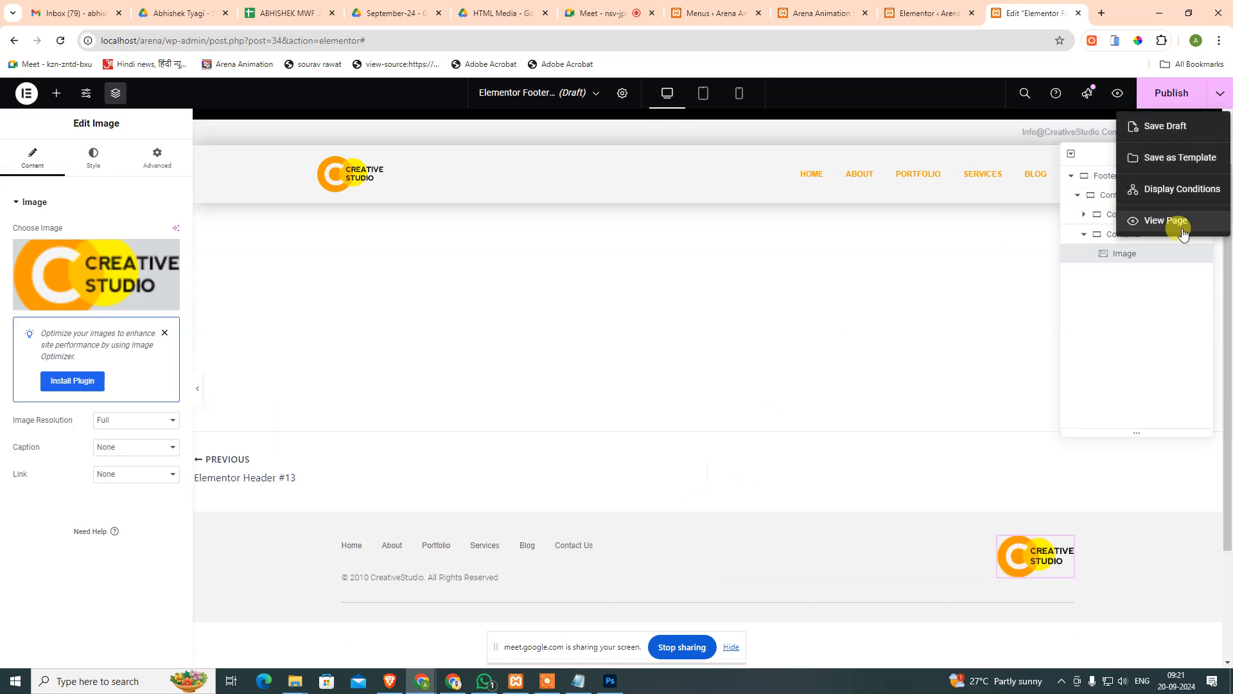
left_click(1173, 192)
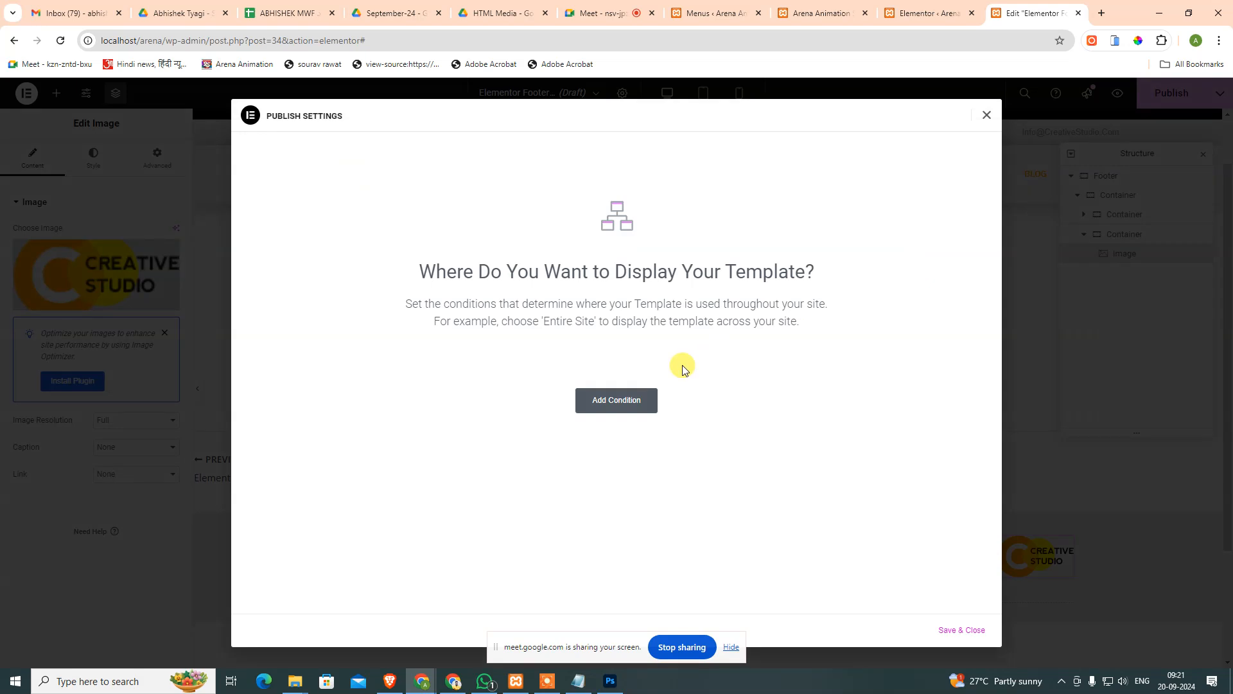
left_click(618, 399)
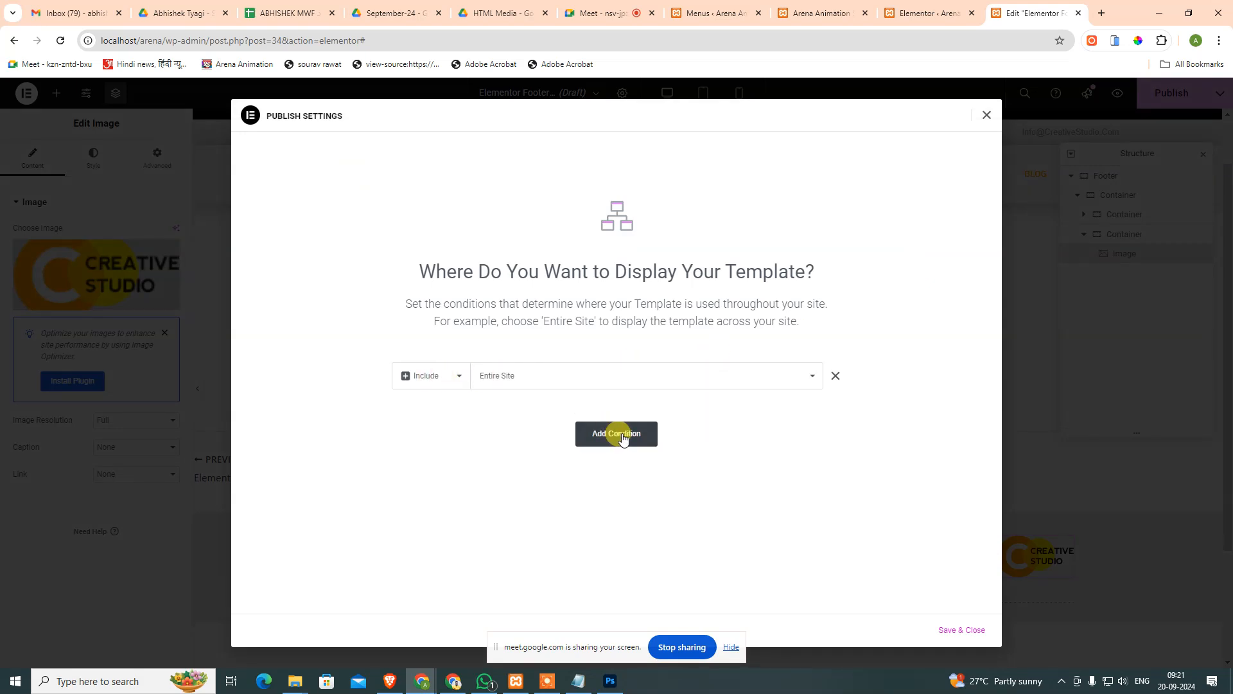
left_click(962, 631)
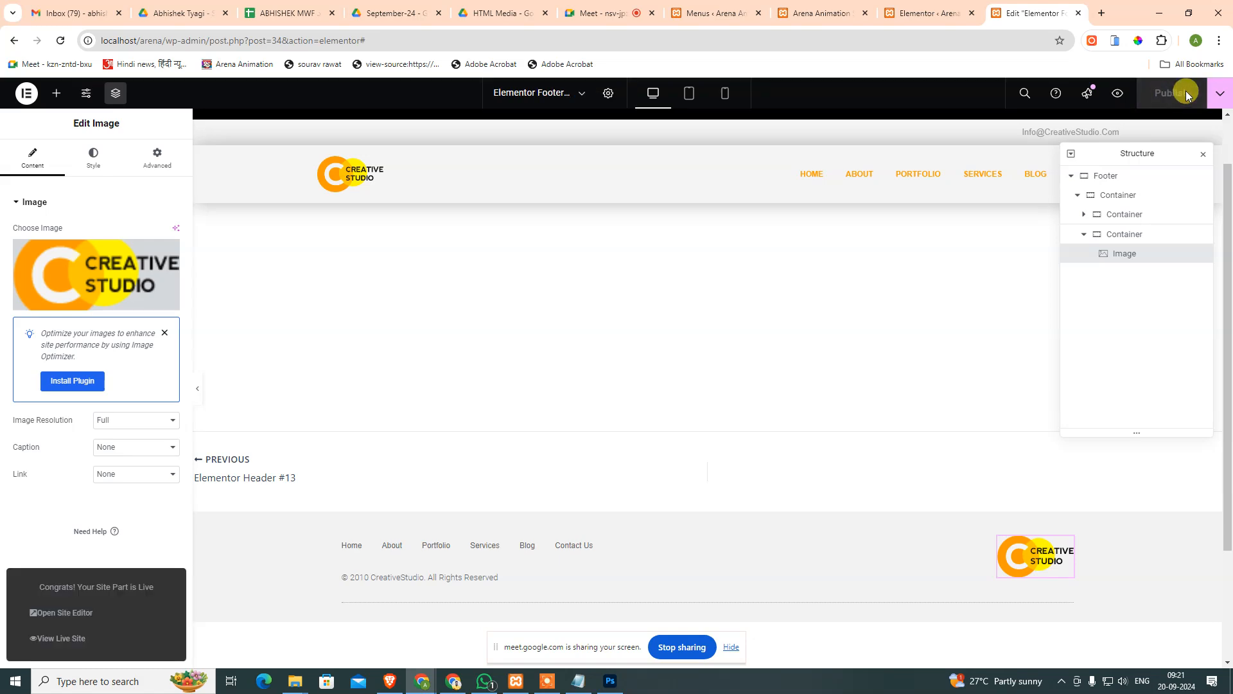
Check the published footer on the live home page and return to the footer editor.
left_click(941, 9)
left_click(824, 8)
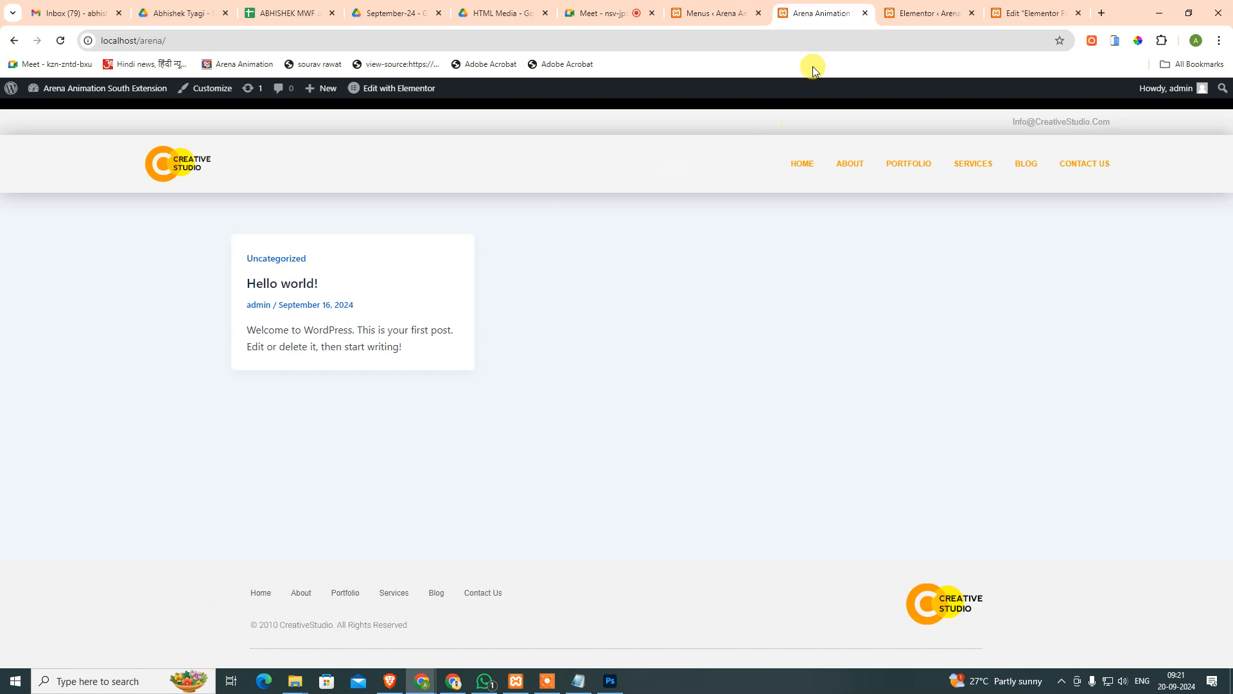
left_click(693, 10)
left_click(925, 11)
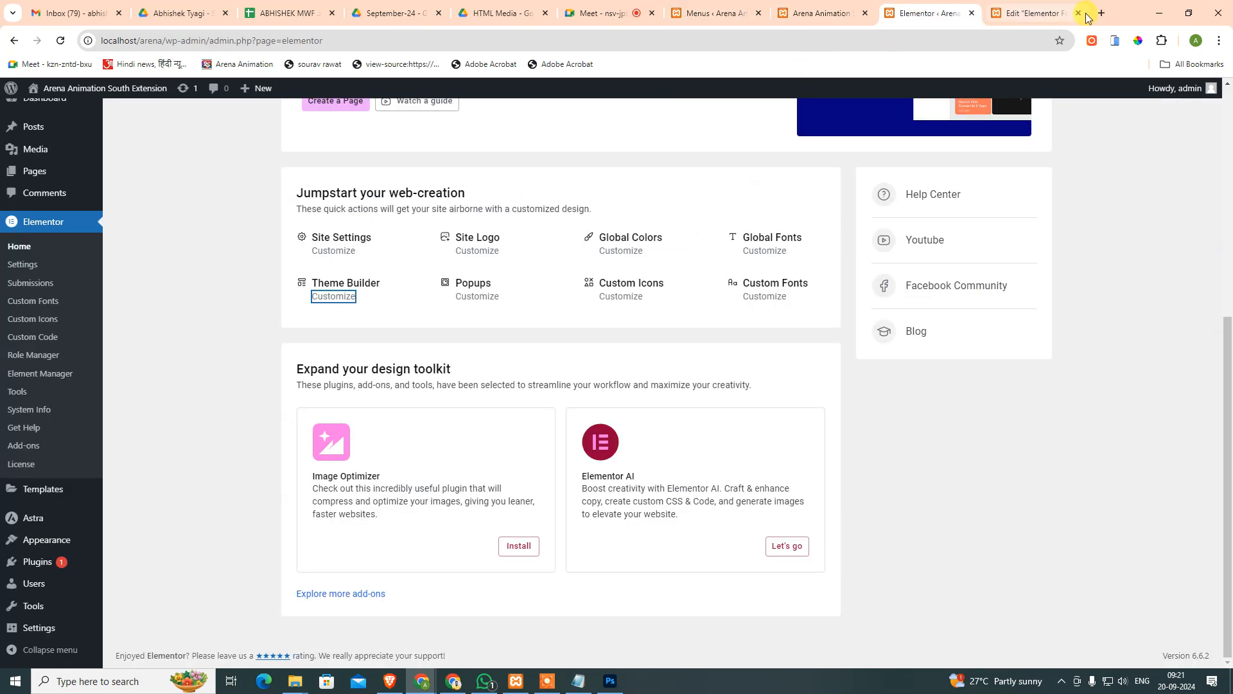
left_click(1059, 12)
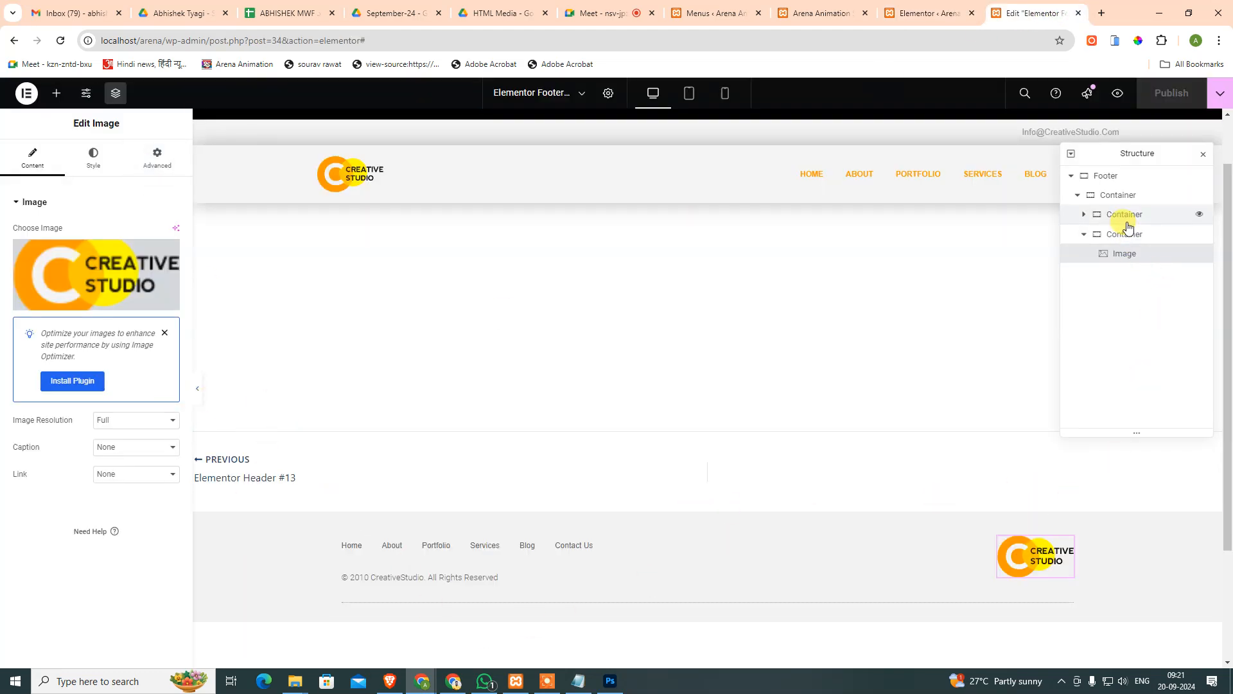
Sample the footer's grey background in the Photoshop design and apply it, e2e2e2, as the outer Footer container's background colour.
left_click(1095, 177)
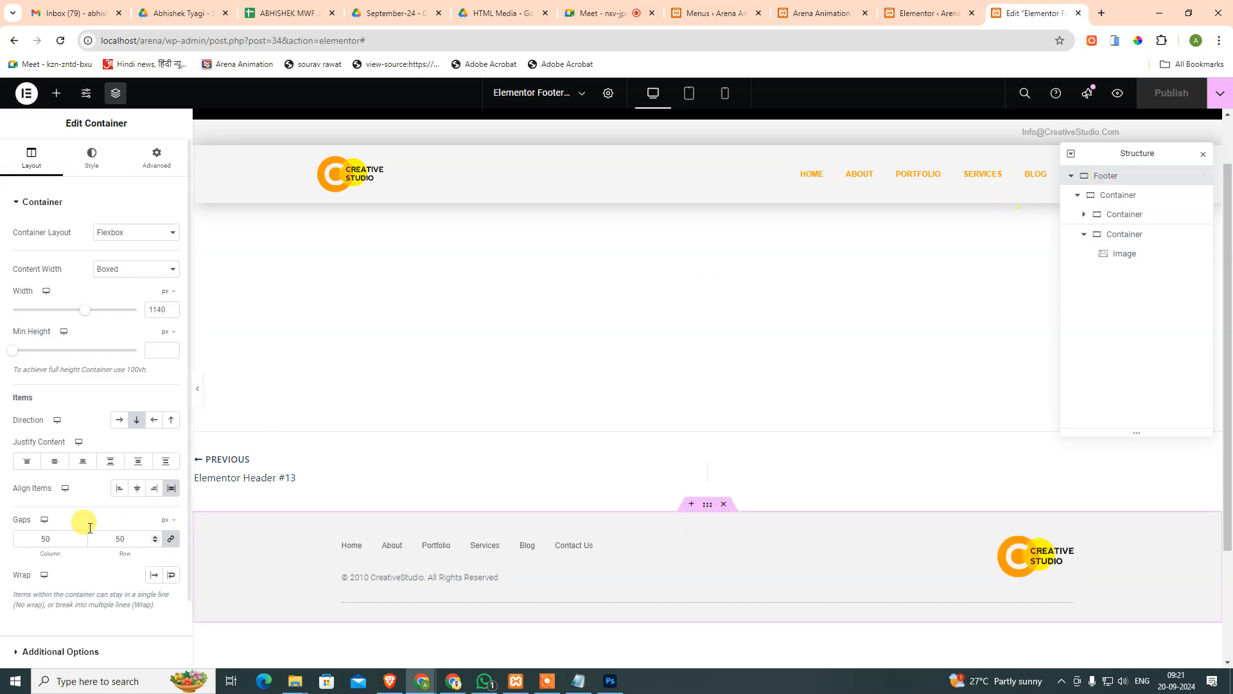
left_click(86, 172)
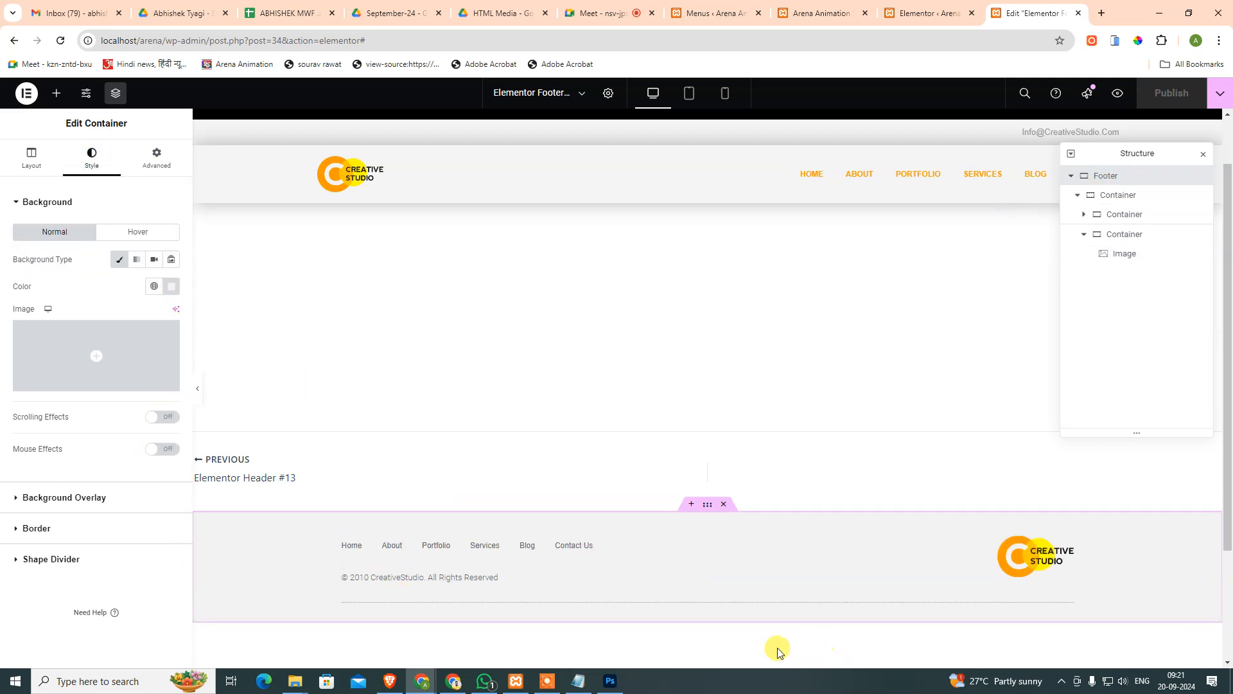
left_click(609, 680)
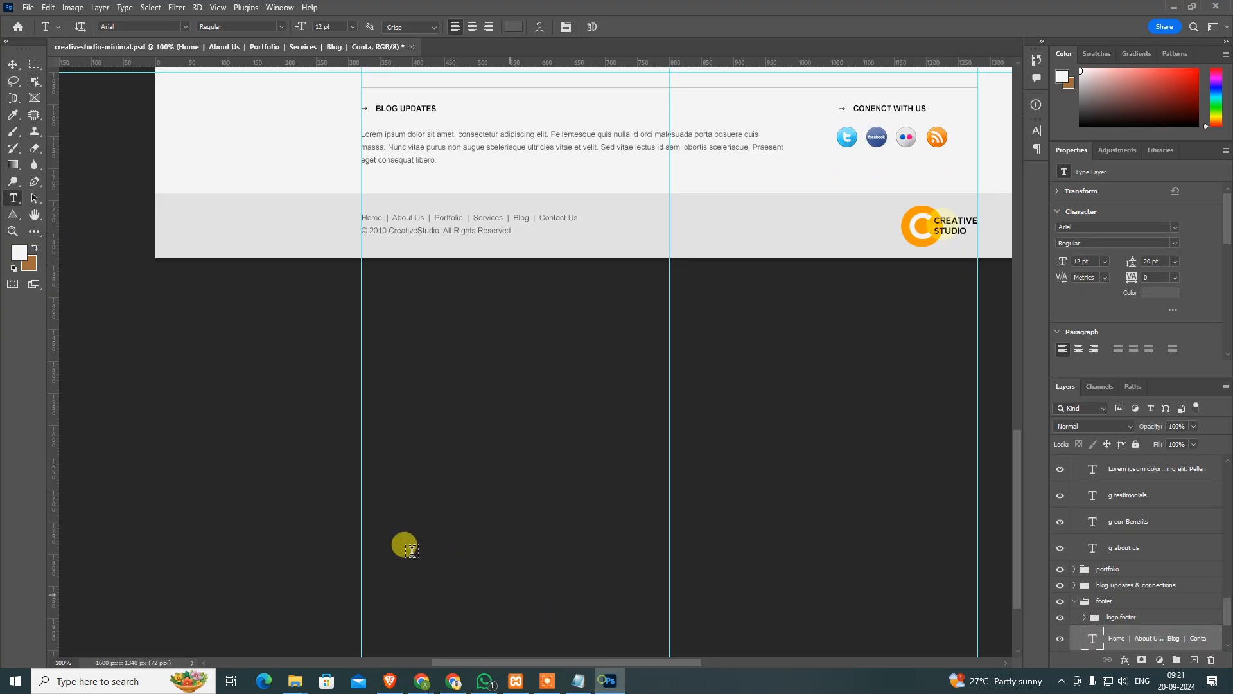
key("i")
left_click(295, 232)
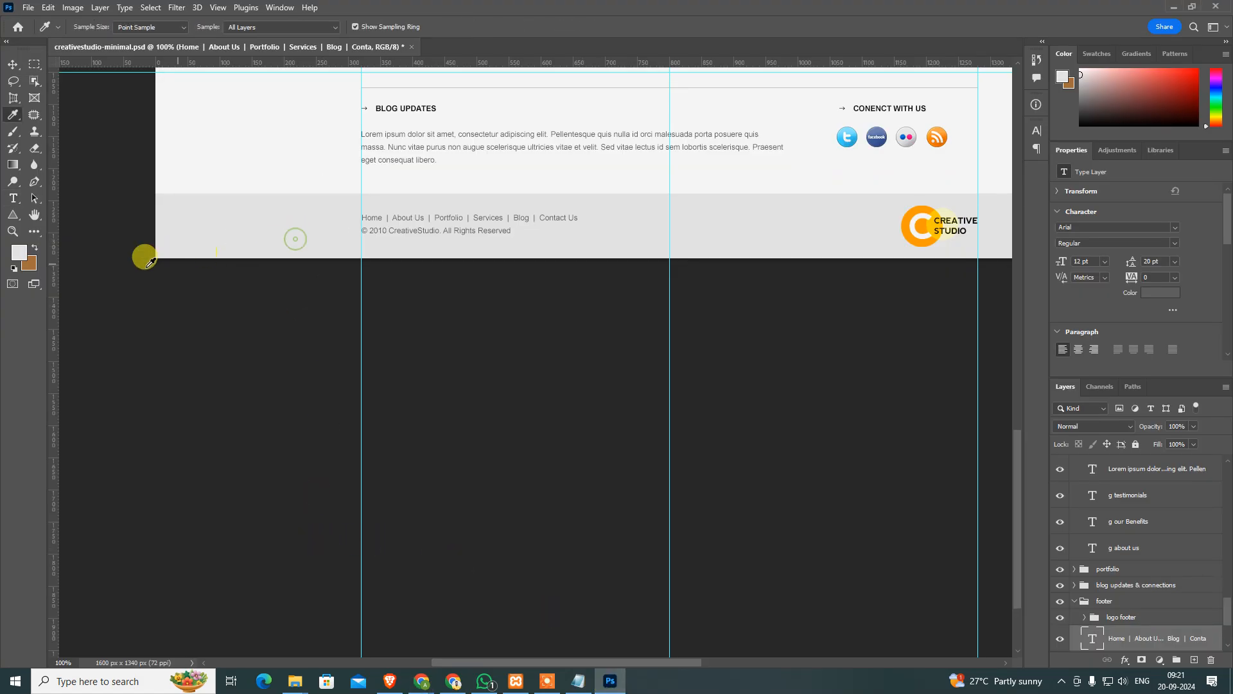
left_click(20, 253)
key("ctrl+c")
key("alt+Tab")
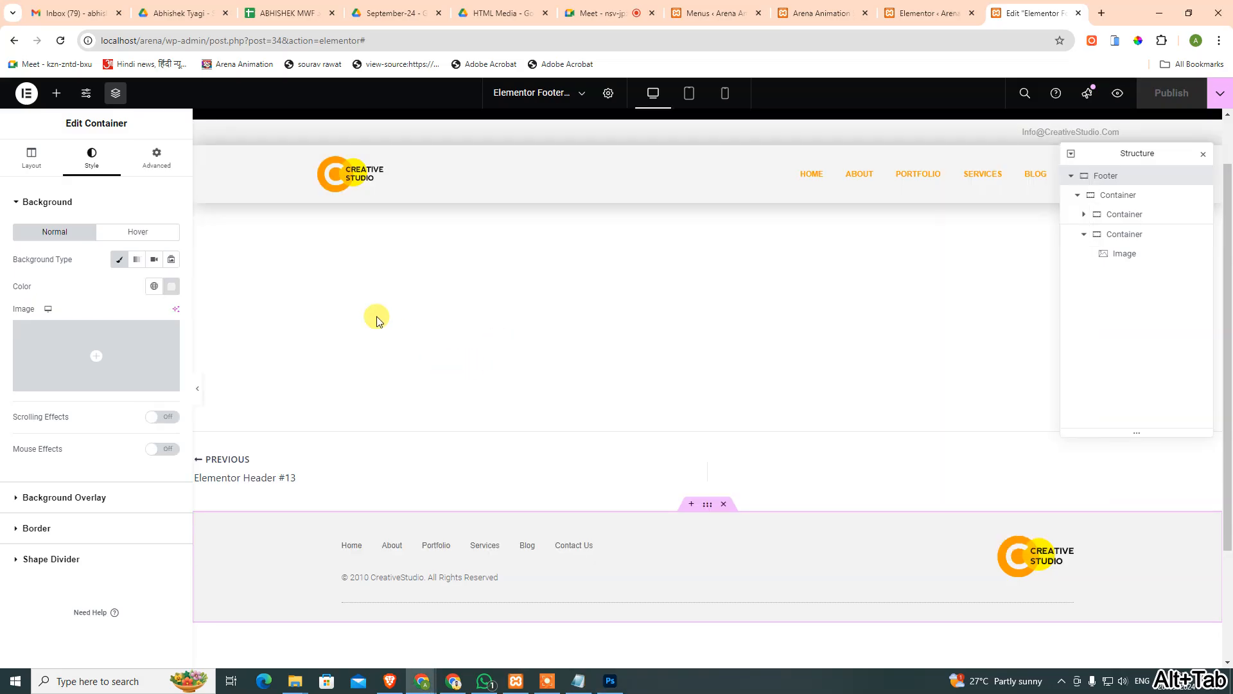
left_click(173, 286)
key("ctrl+v")
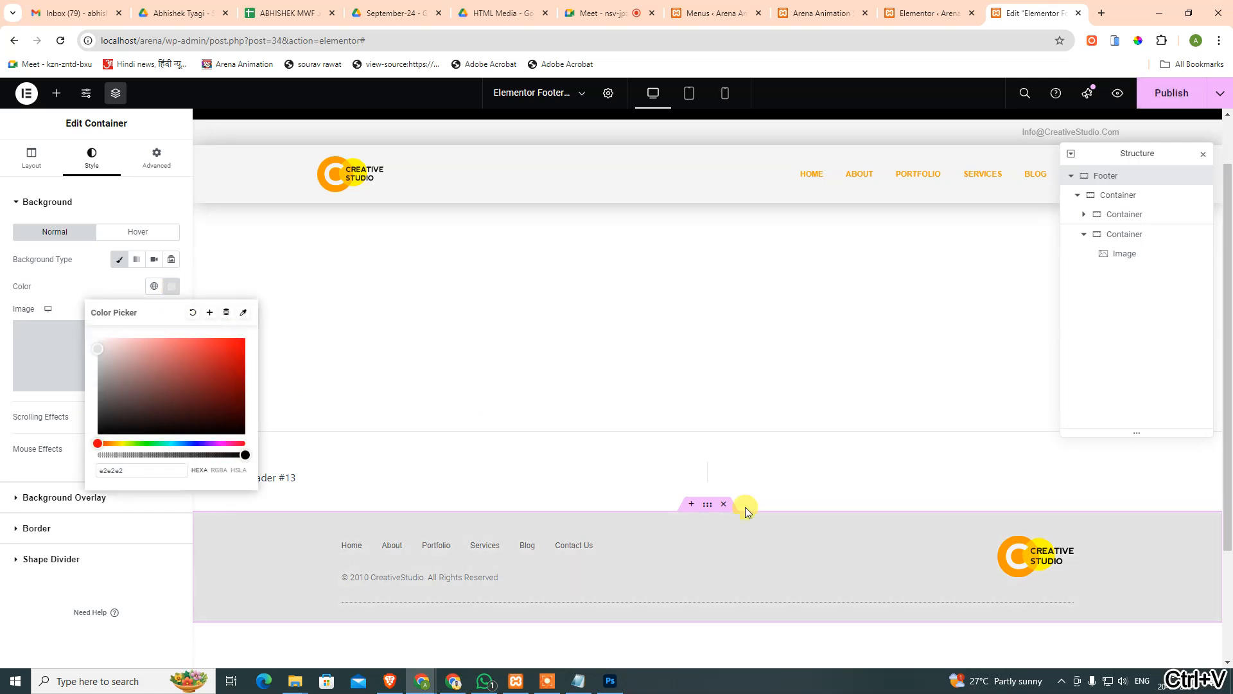
left_click(824, 637)
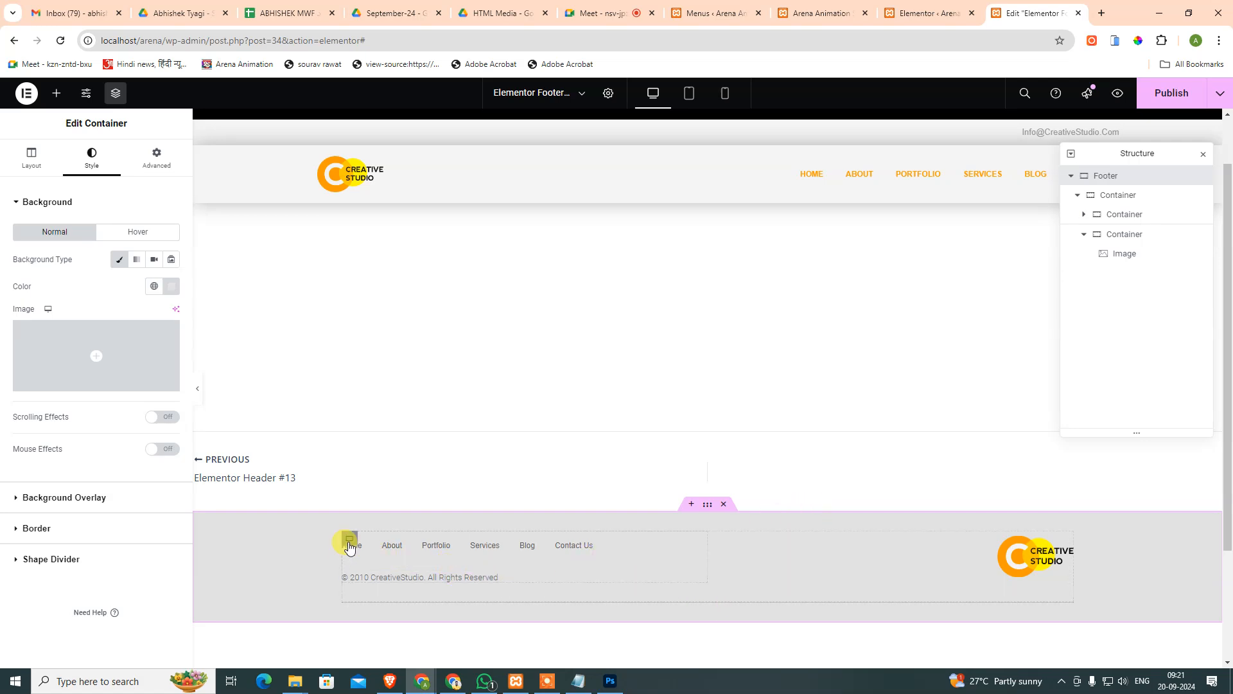
Examine the layout, style and advanced settings of the footer's nested containers for the source of the line beneath the content.
left_click(349, 539)
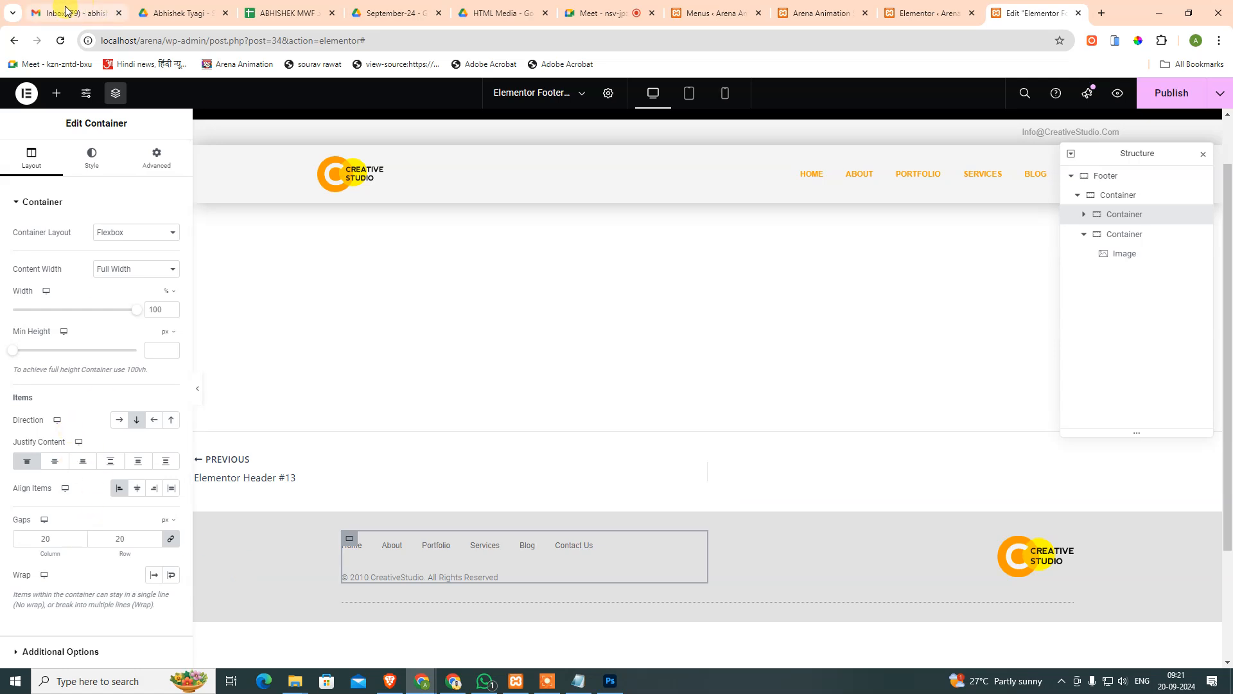
left_click(94, 165)
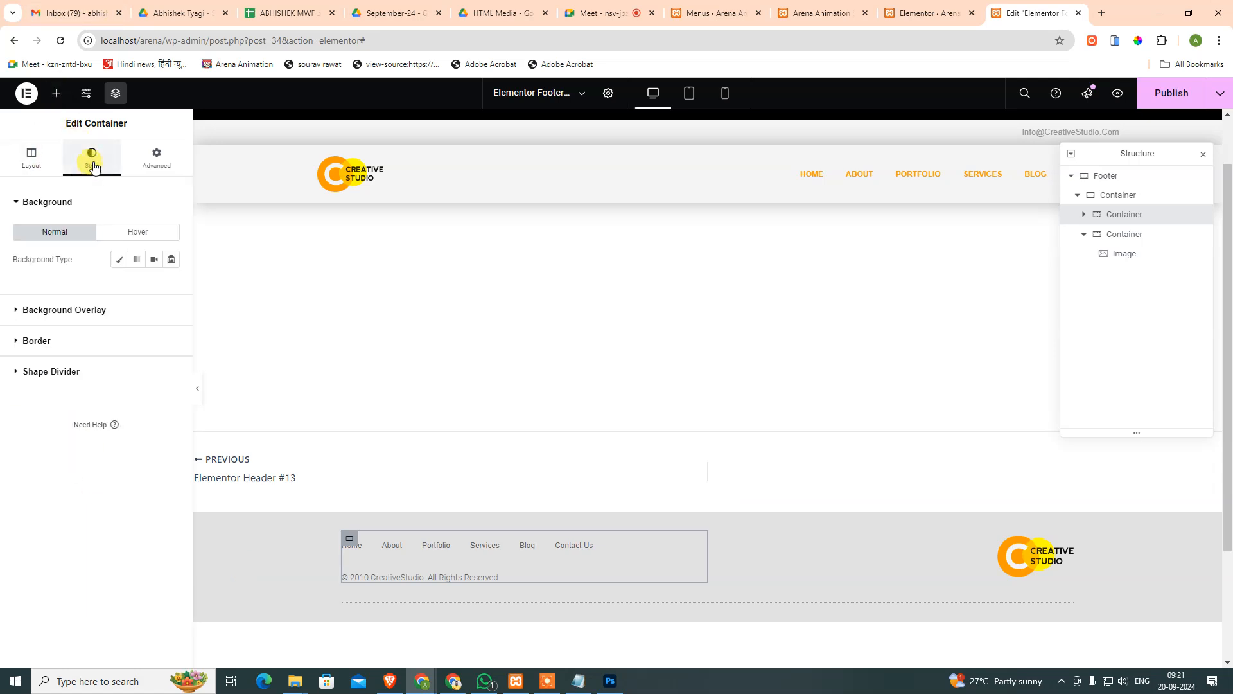
left_click(1119, 197)
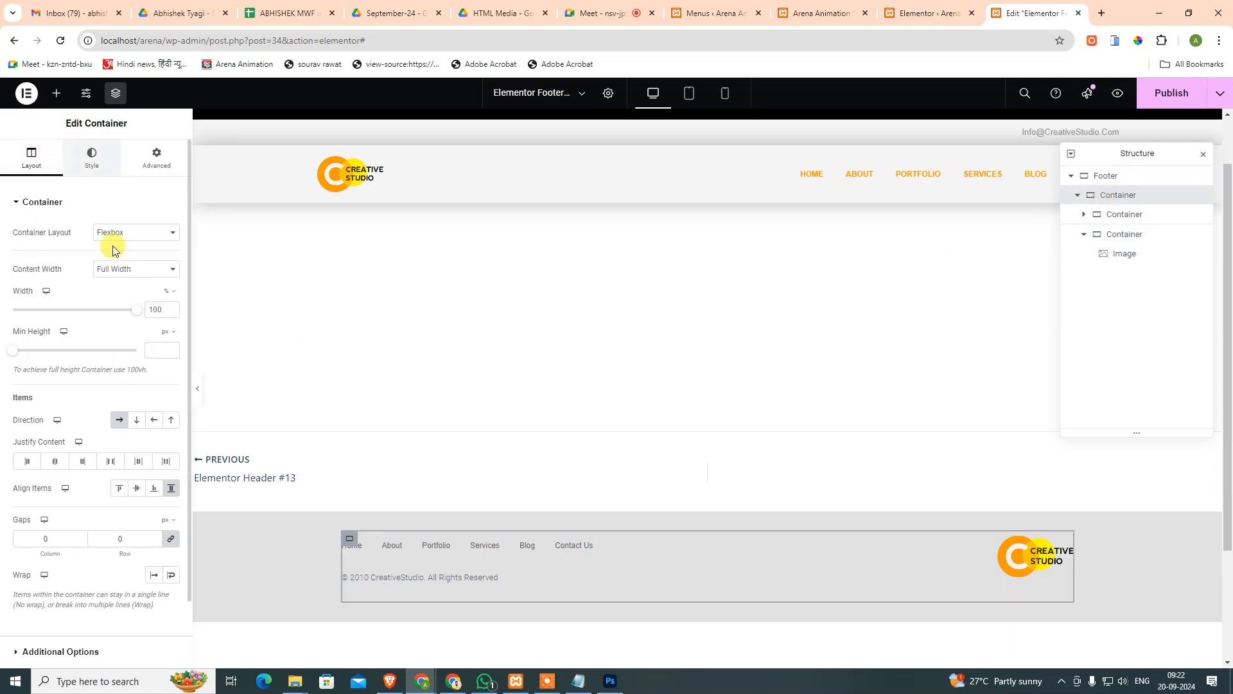
scroll(109, 443, "down", 1)
scroll(110, 439, "down", 2)
scroll(101, 412, "up", 3)
left_click(152, 160)
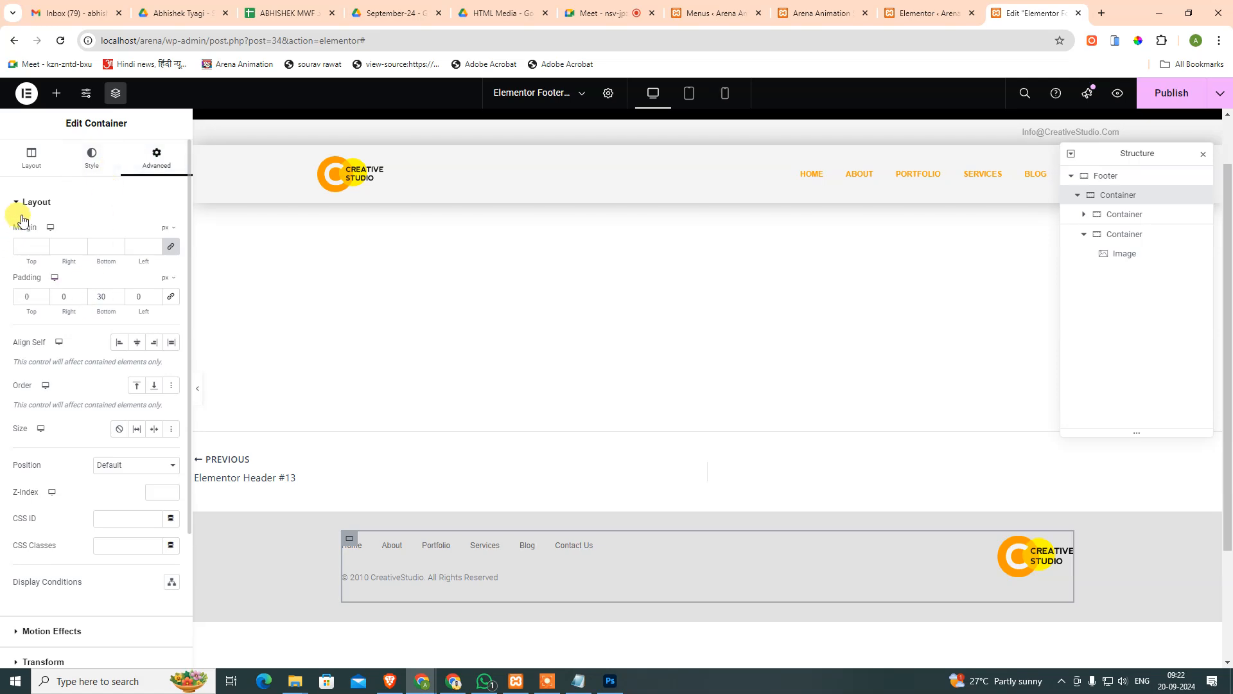
scroll(44, 341, "down", 3)
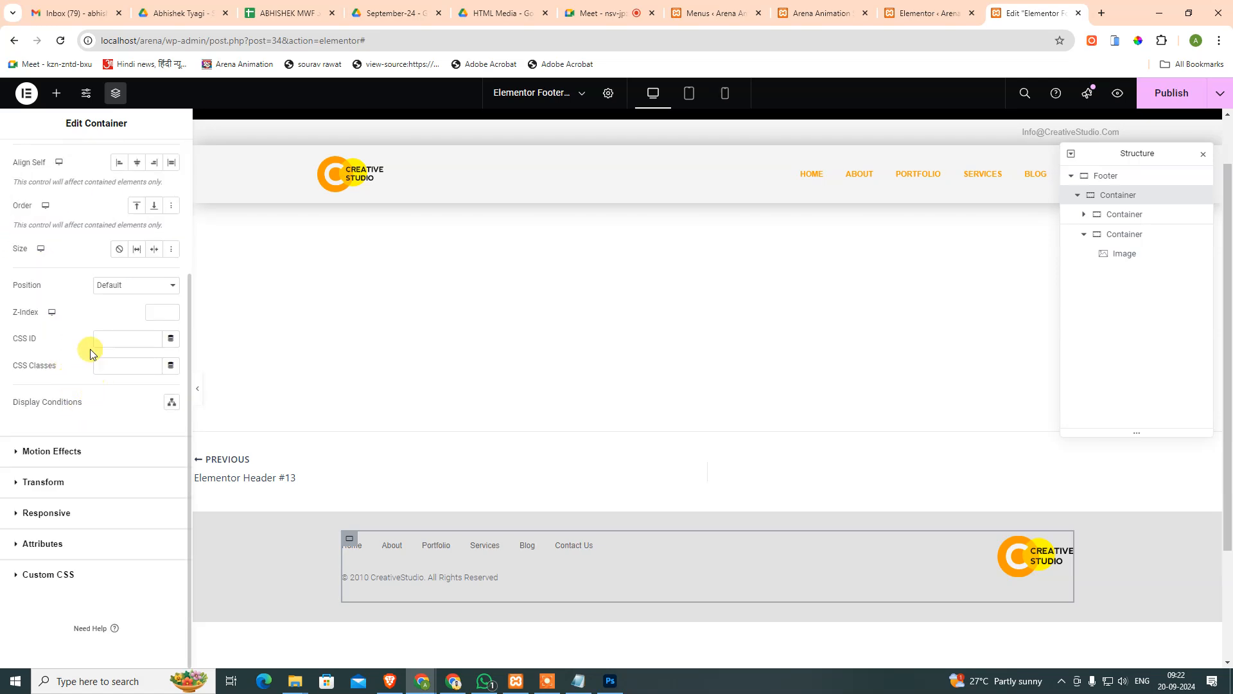
scroll(106, 218, "up", 3)
left_click(26, 169)
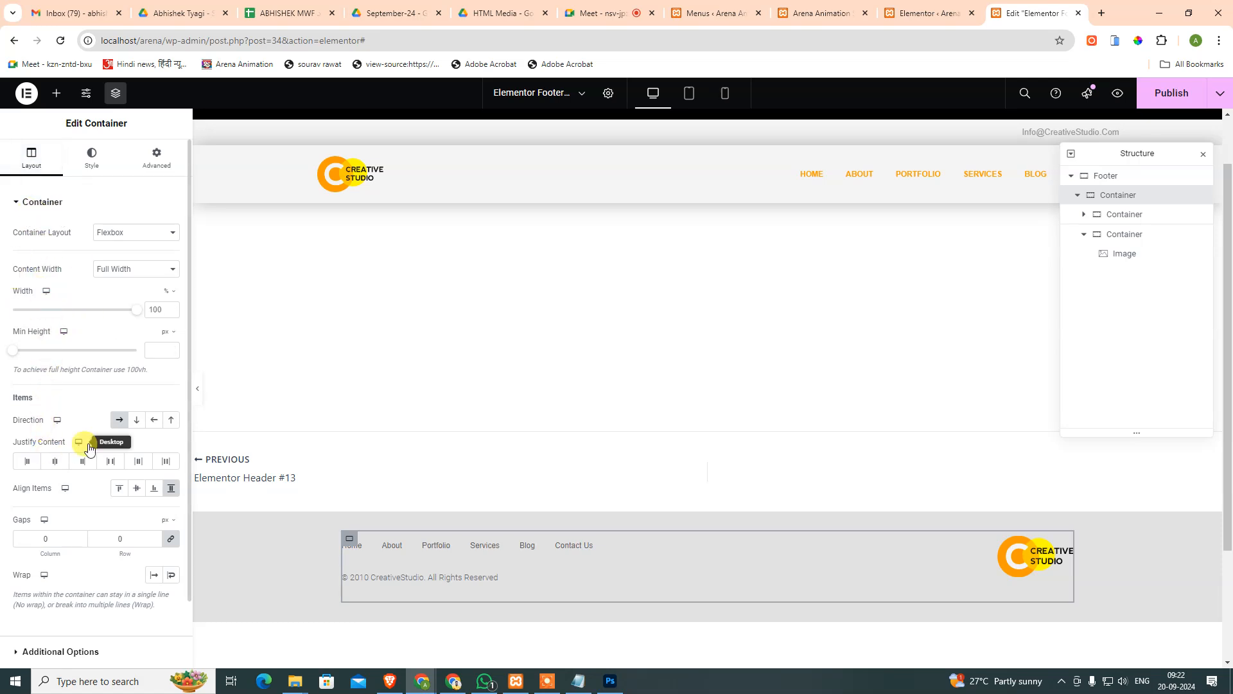
scroll(59, 371, "down", 1)
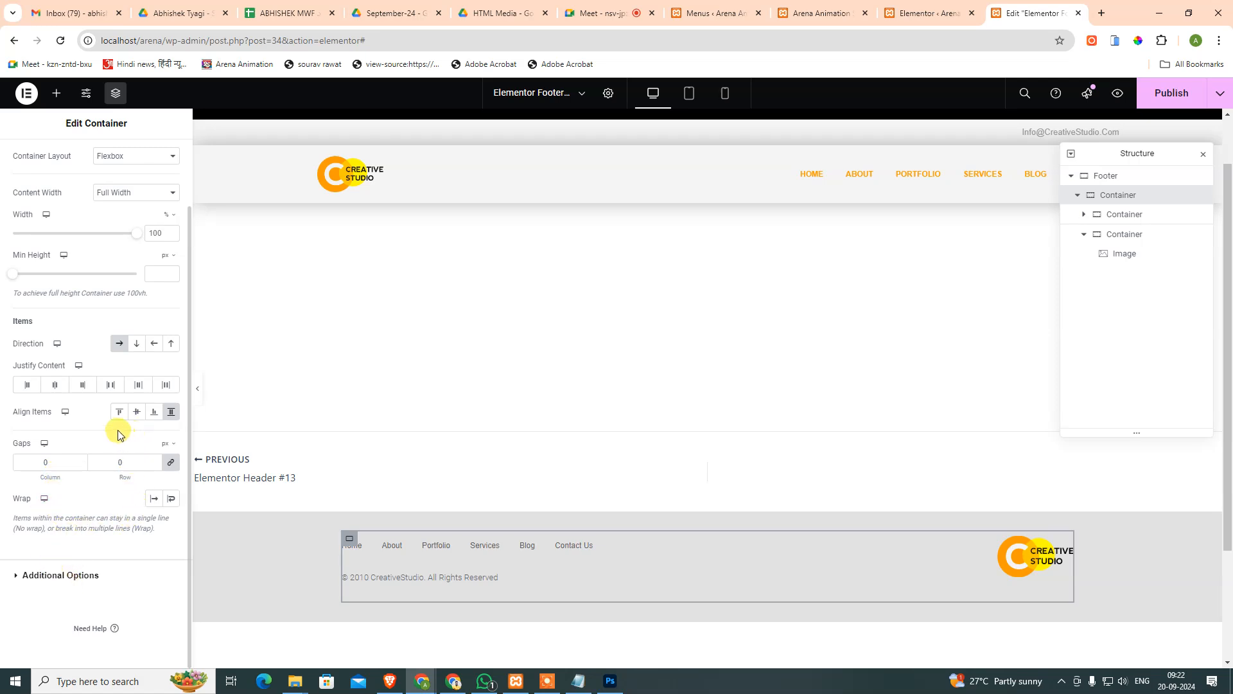
scroll(118, 434, "up", 1)
left_click(26, 201)
left_click(51, 234)
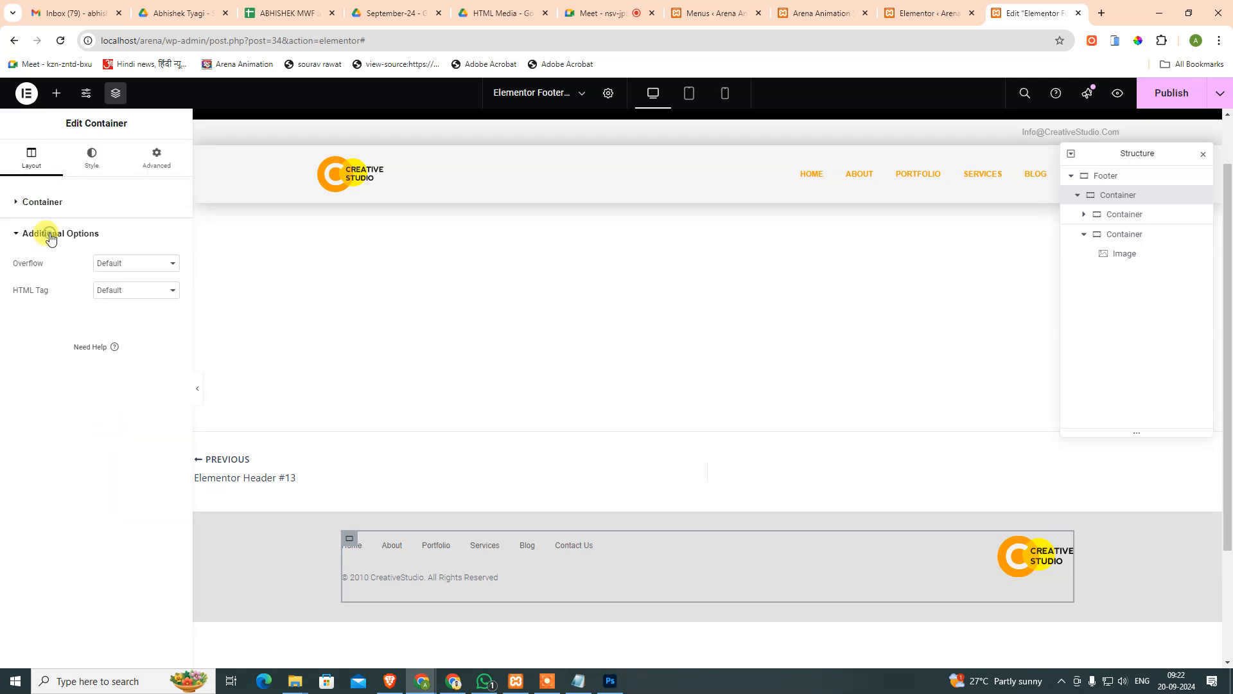
left_click(51, 235)
Set the bottom border width of the container wrapping the footer menu and logo to 0 px and publish the footer.
left_click(91, 157)
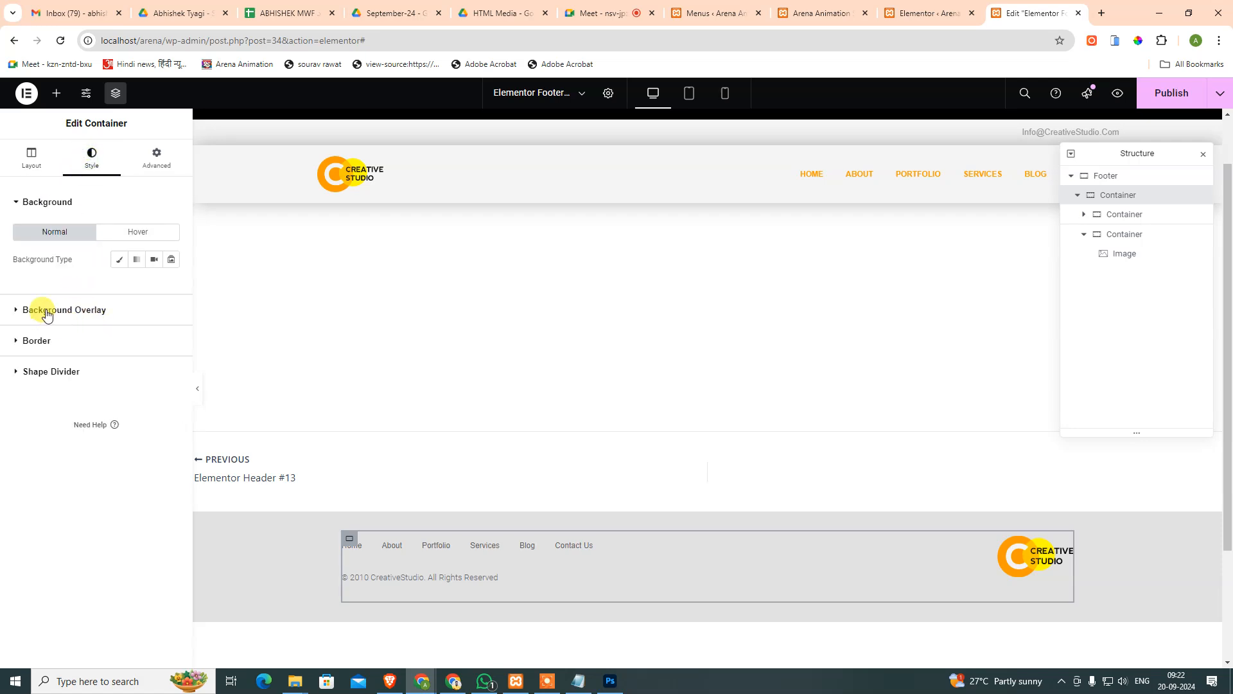
left_click(48, 341)
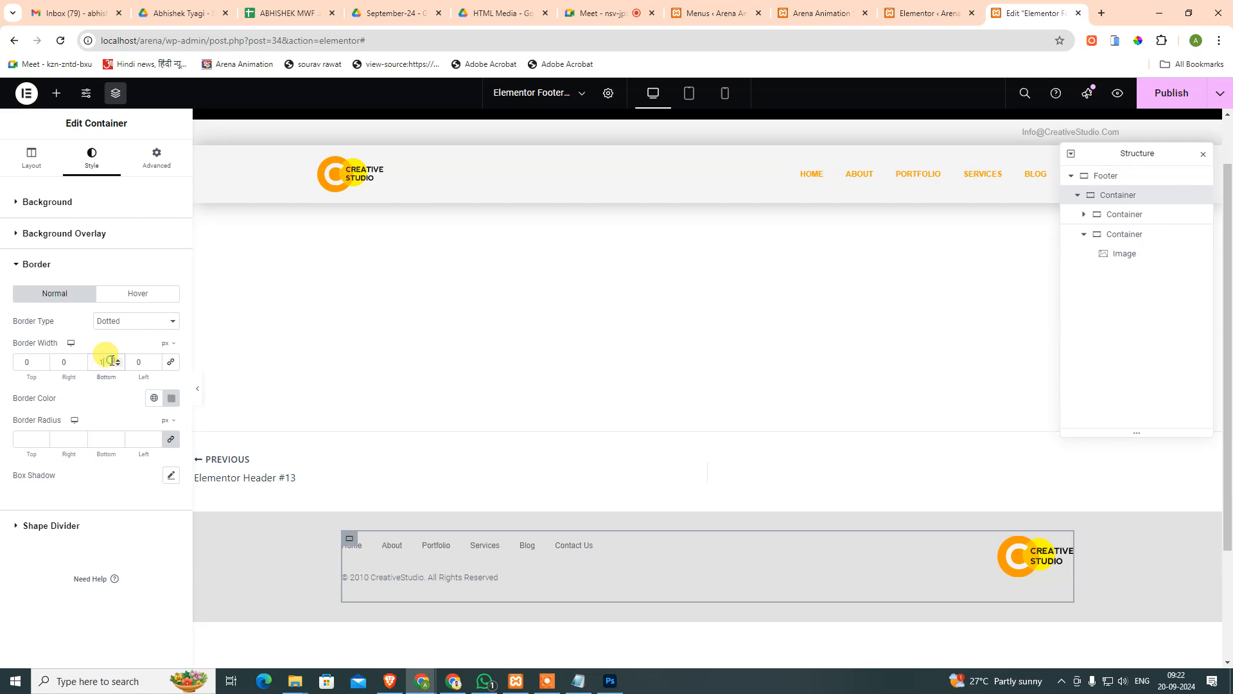
key("Down")
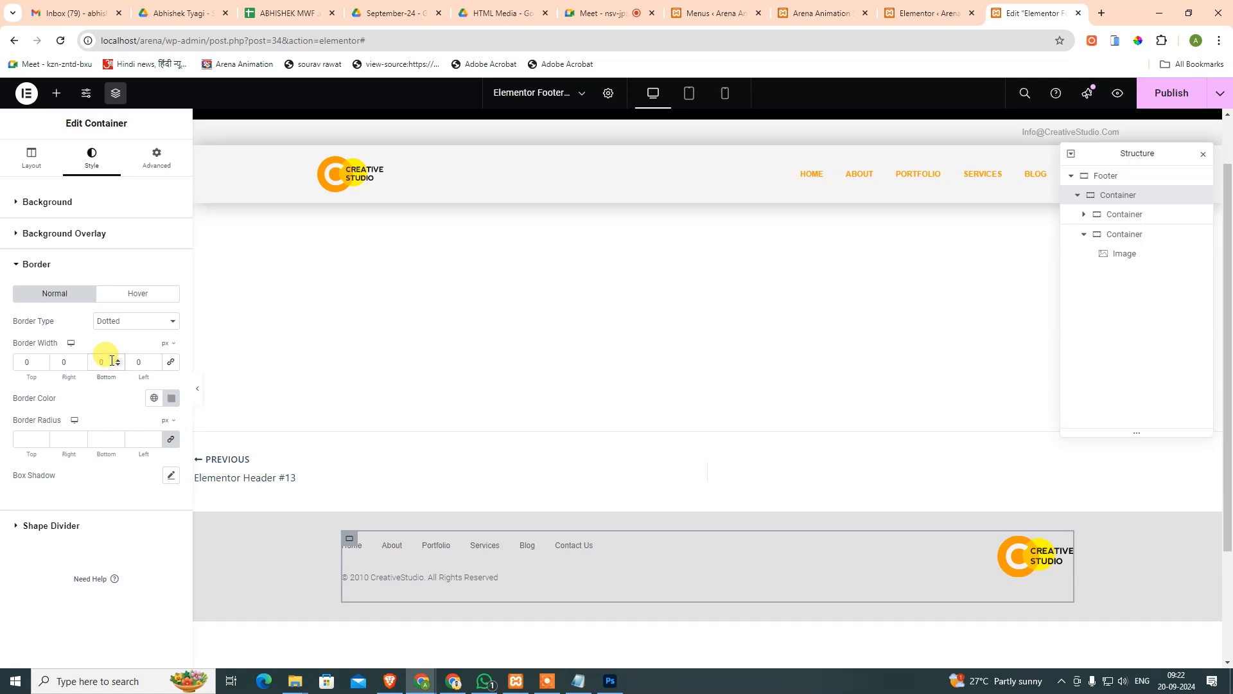
left_click(347, 406)
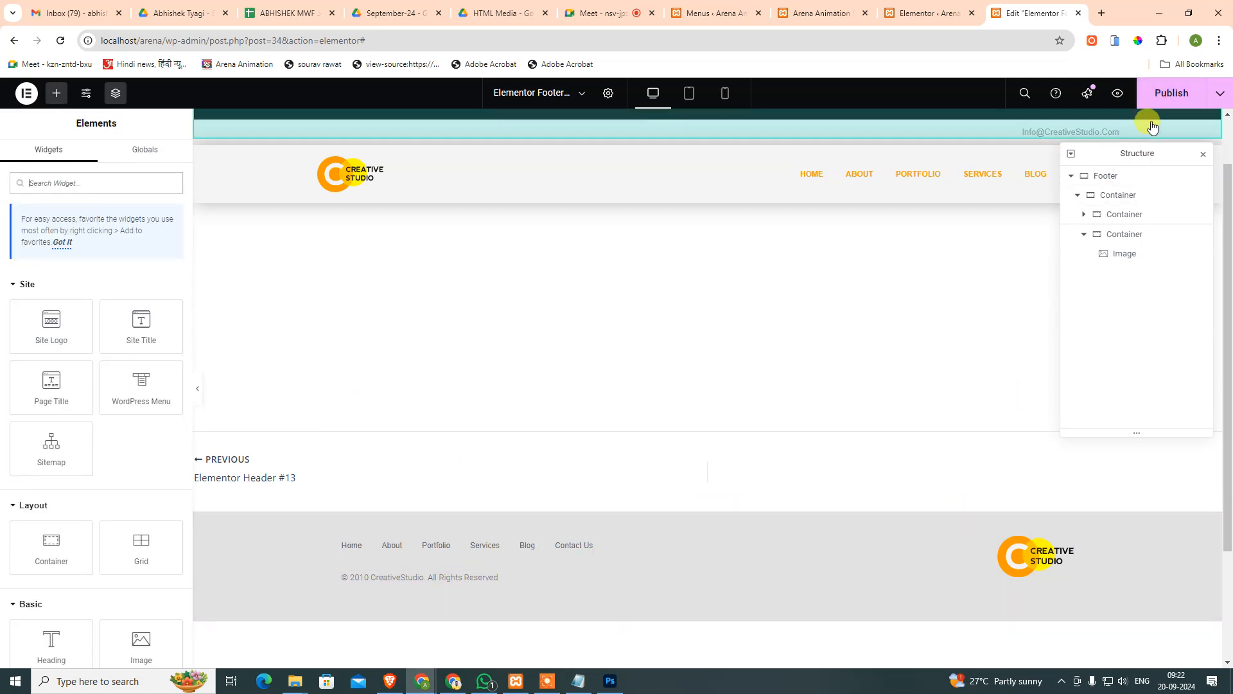
left_click(1168, 98)
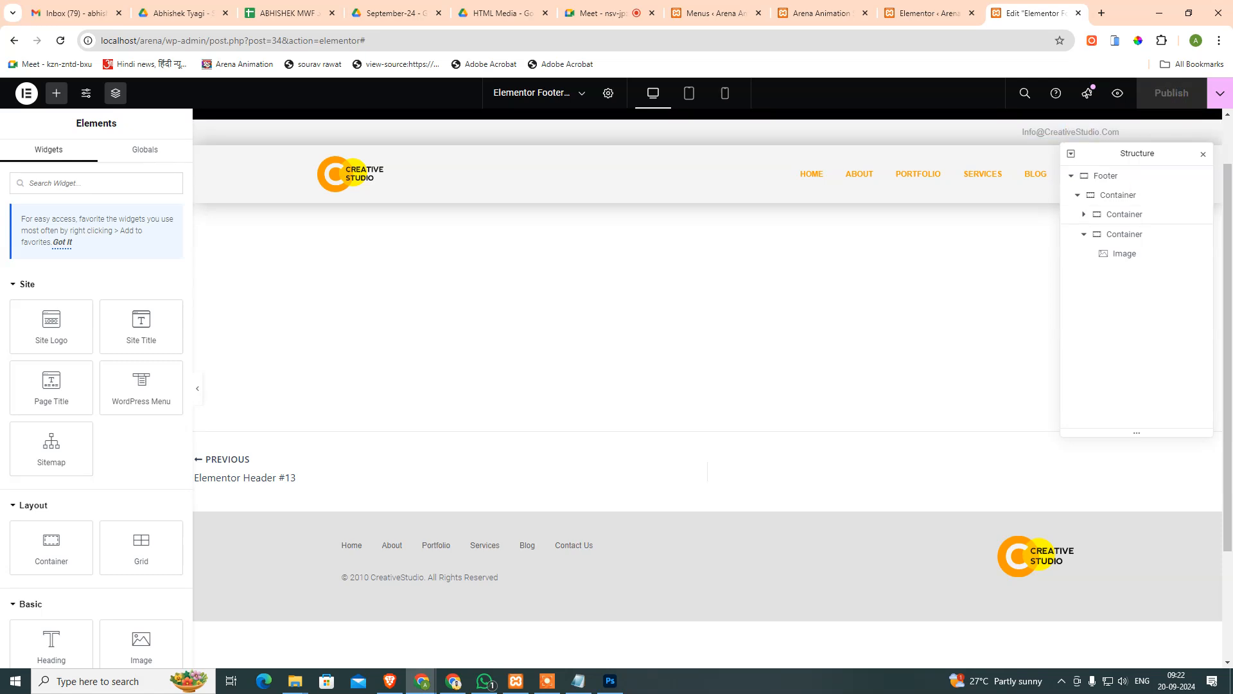
Reload the site's home page to check the updated footer.
key("alt+Tab")
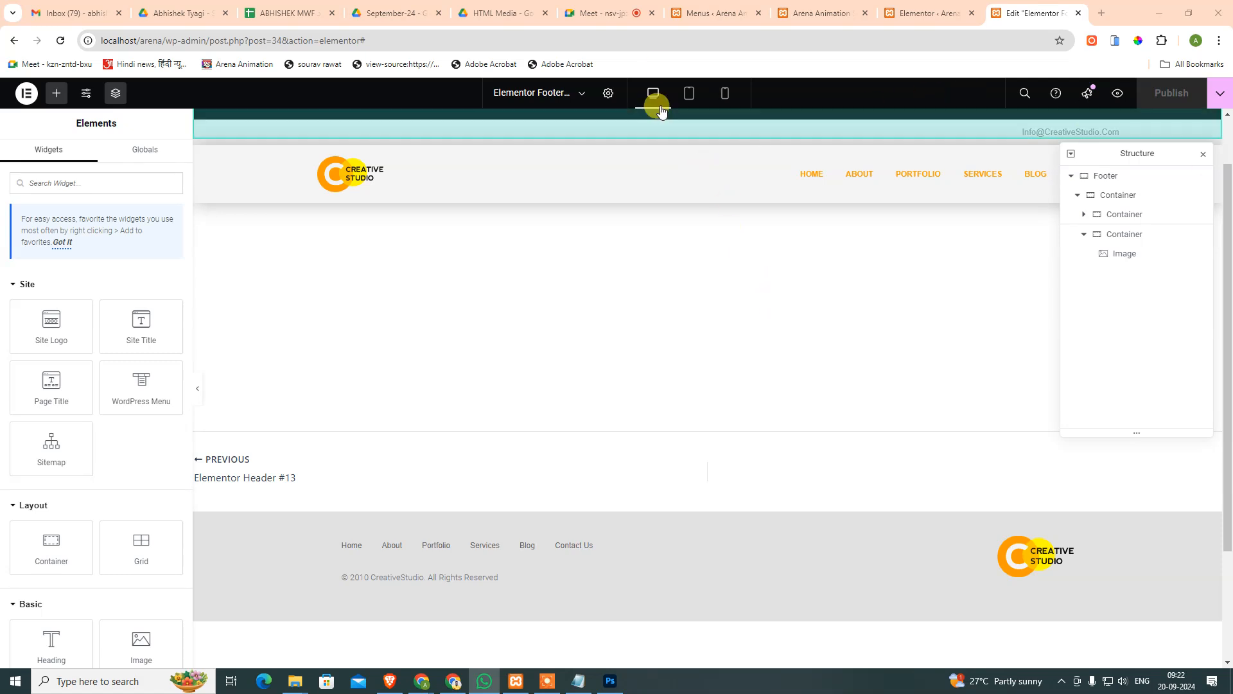
left_click(810, 13)
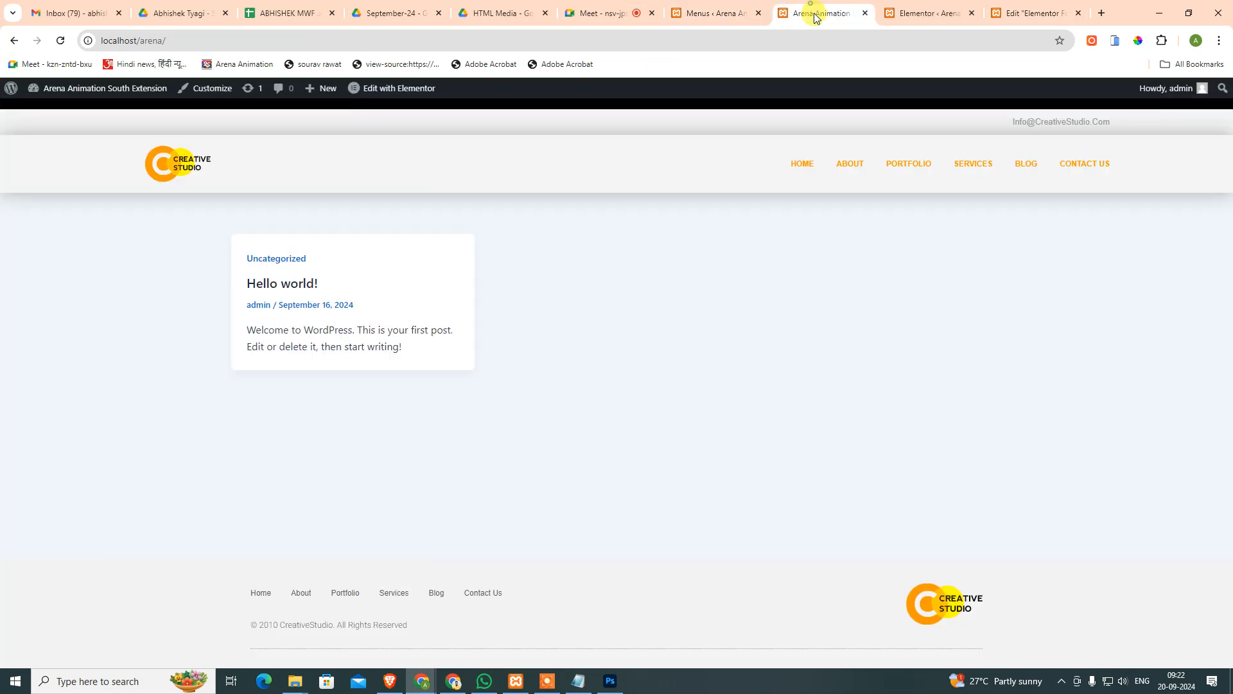
left_click(60, 41)
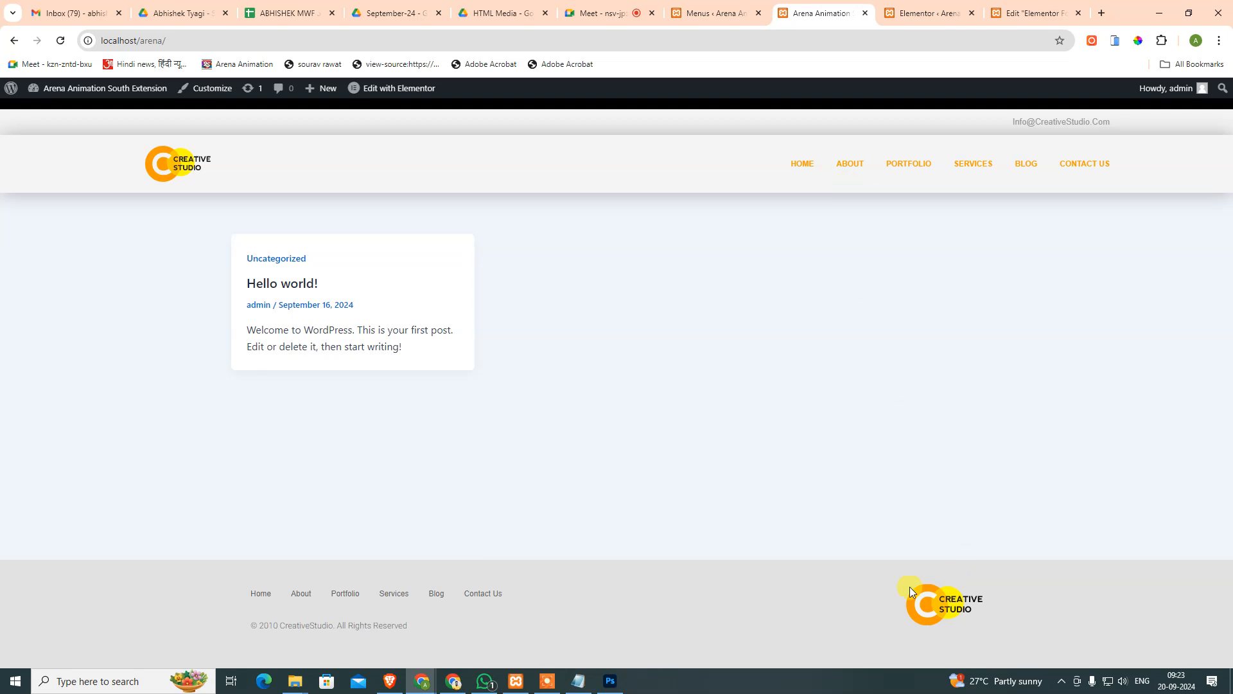
left_click(547, 681)
left_click(923, 408)
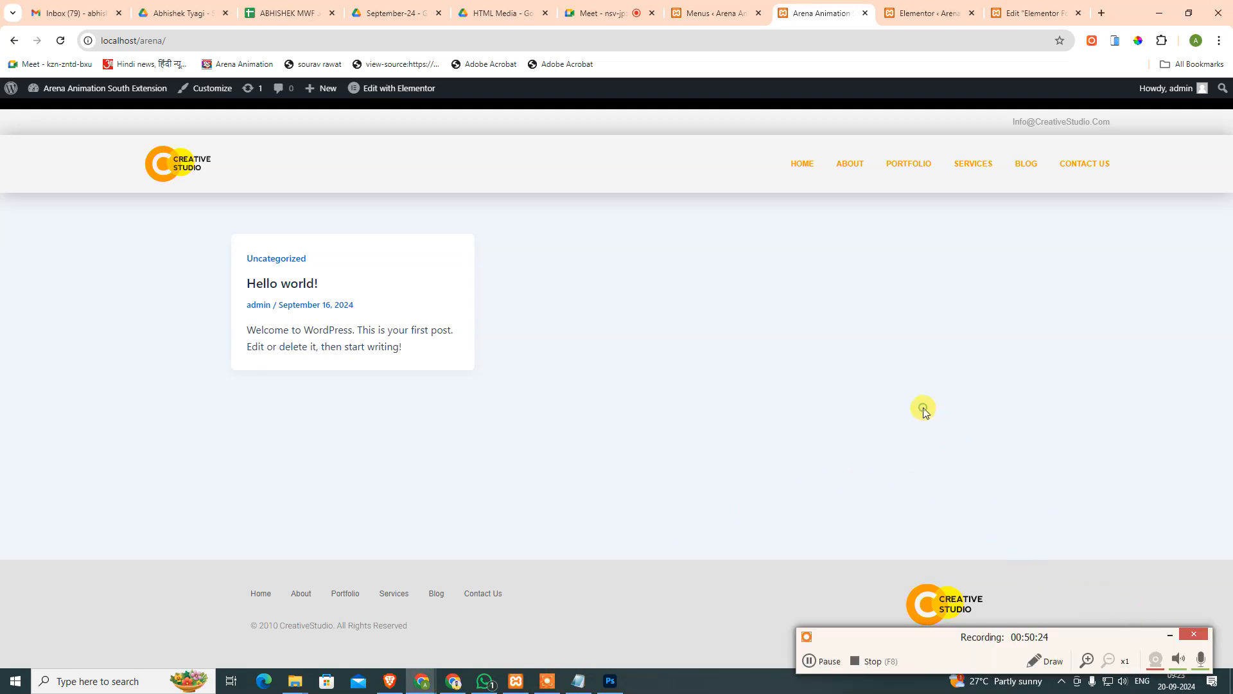